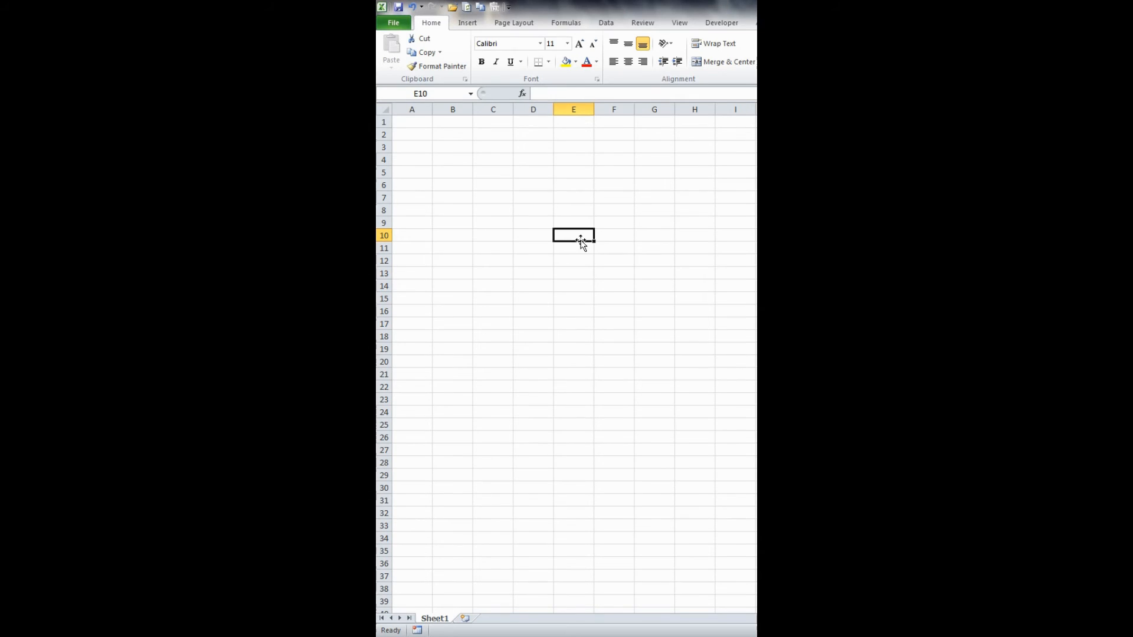
- Enter the heading Income in A4 and list the two earners' first names beneath it in B5 and B6
left_click(413, 162)
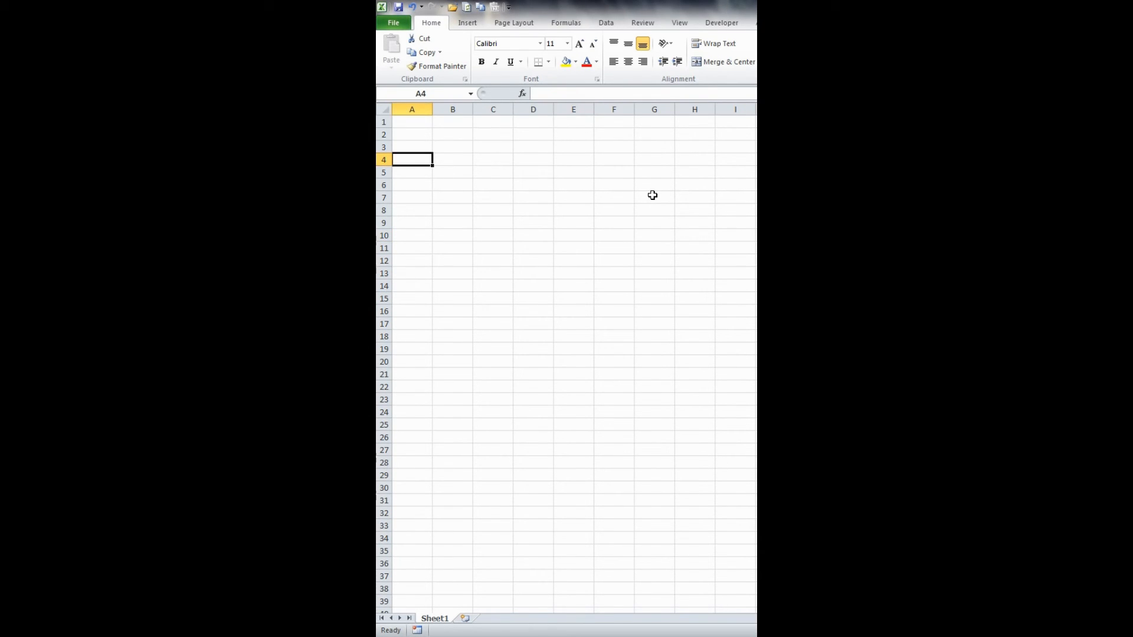
type("Income")
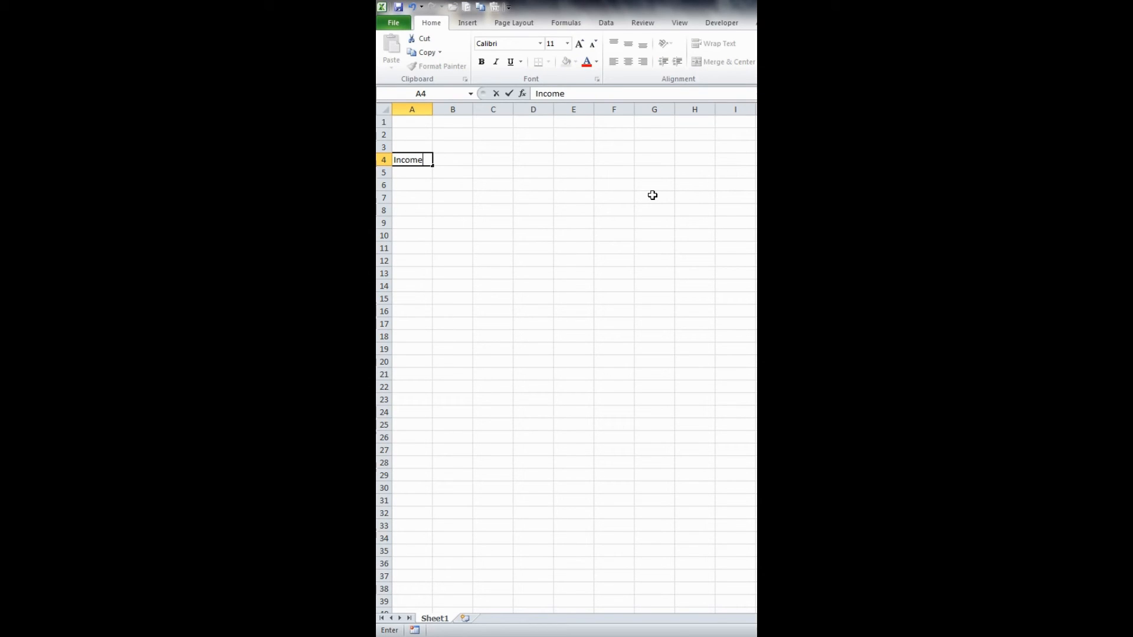
key("Return")
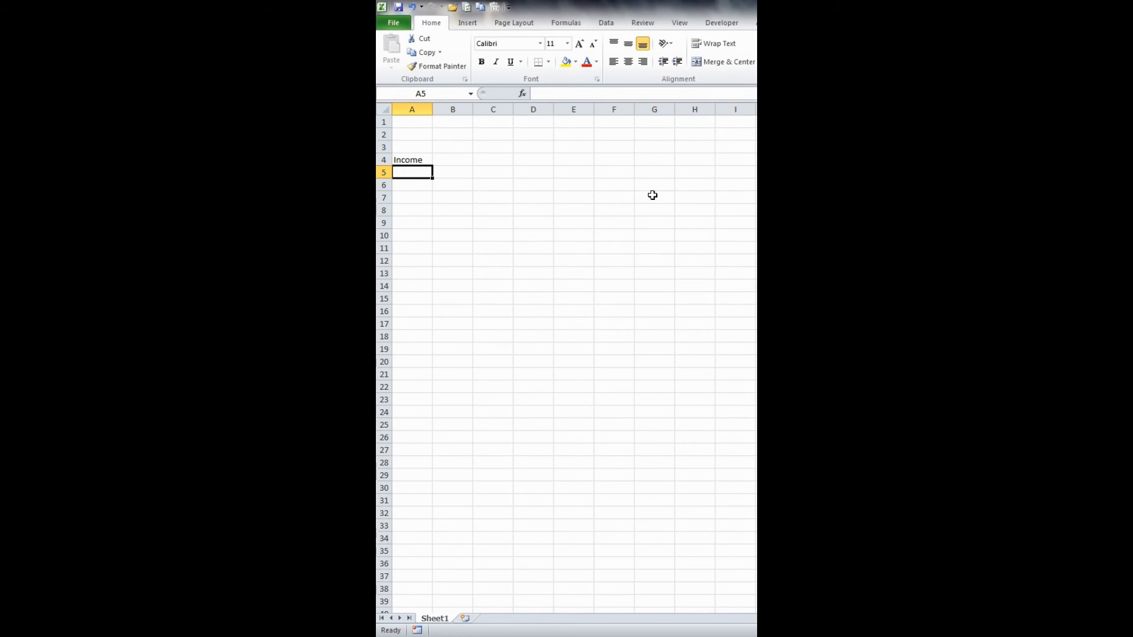
key("Right")
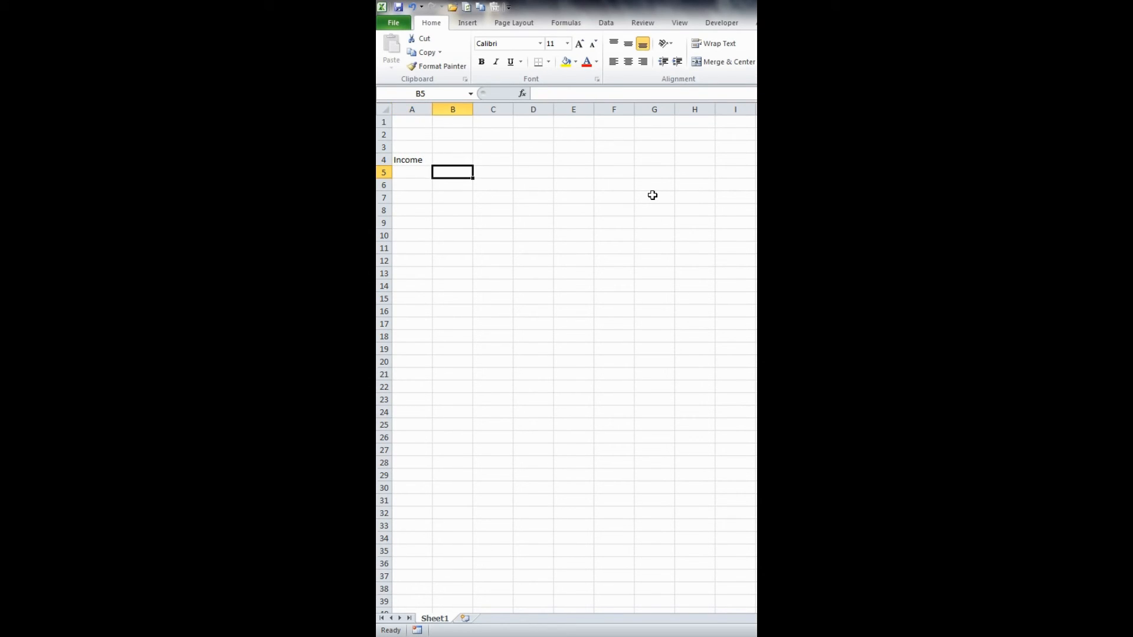
type("Jack")
key("Return")
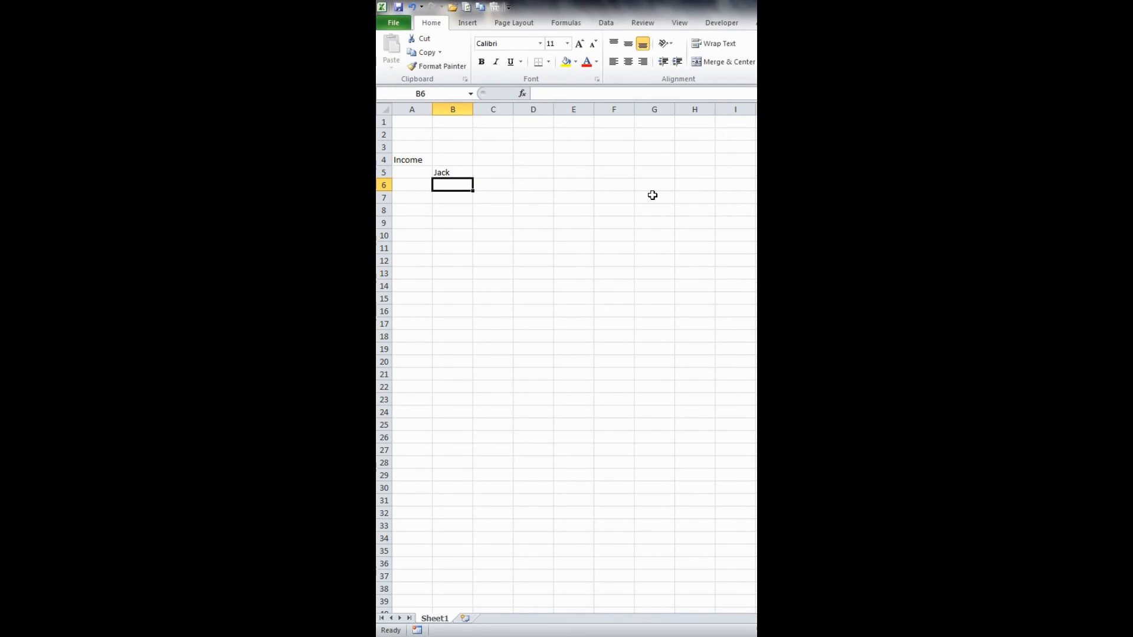
type("Jill")
key("Return")
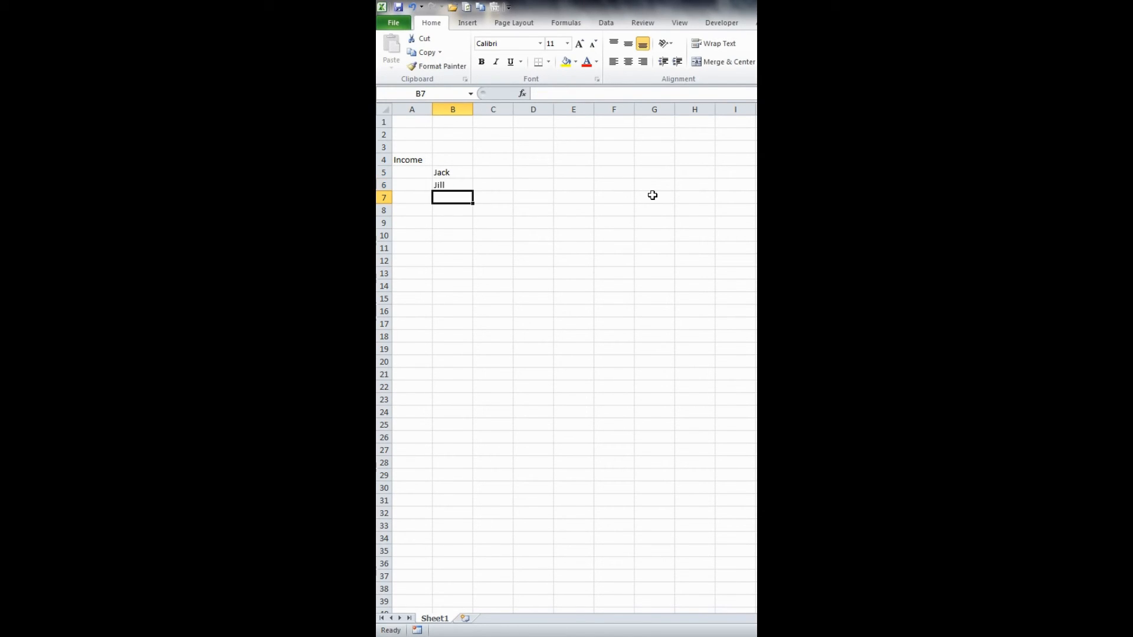
- Complete the income labels with Other in B7 and Total Income in B8
type("Other")
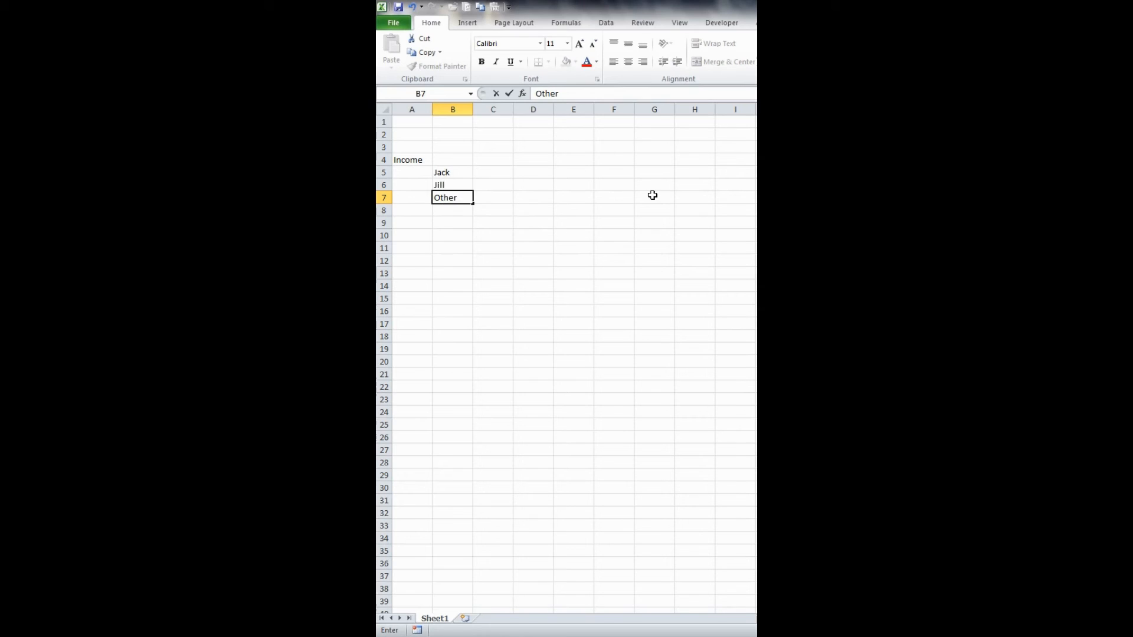
key("Return")
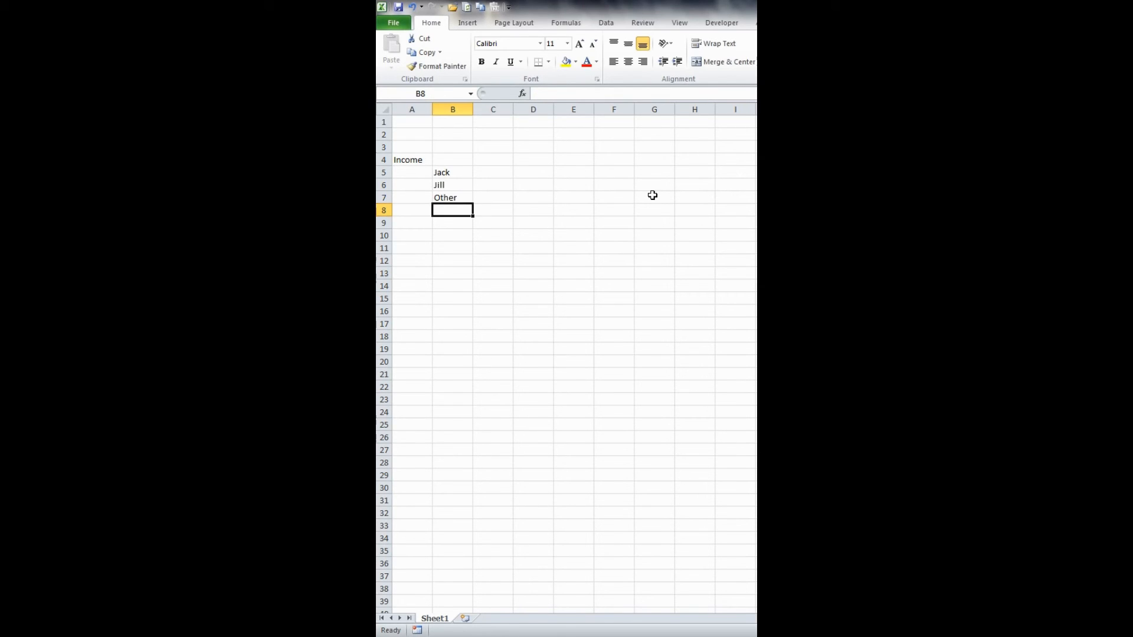
type("Total")
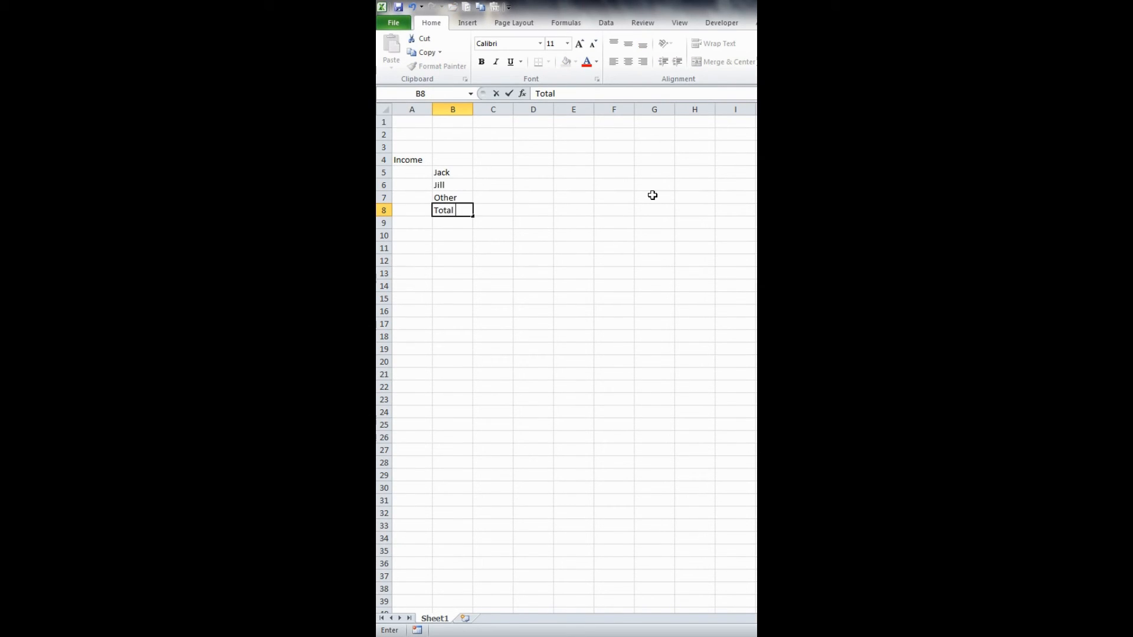
type(" Income")
key("Return")
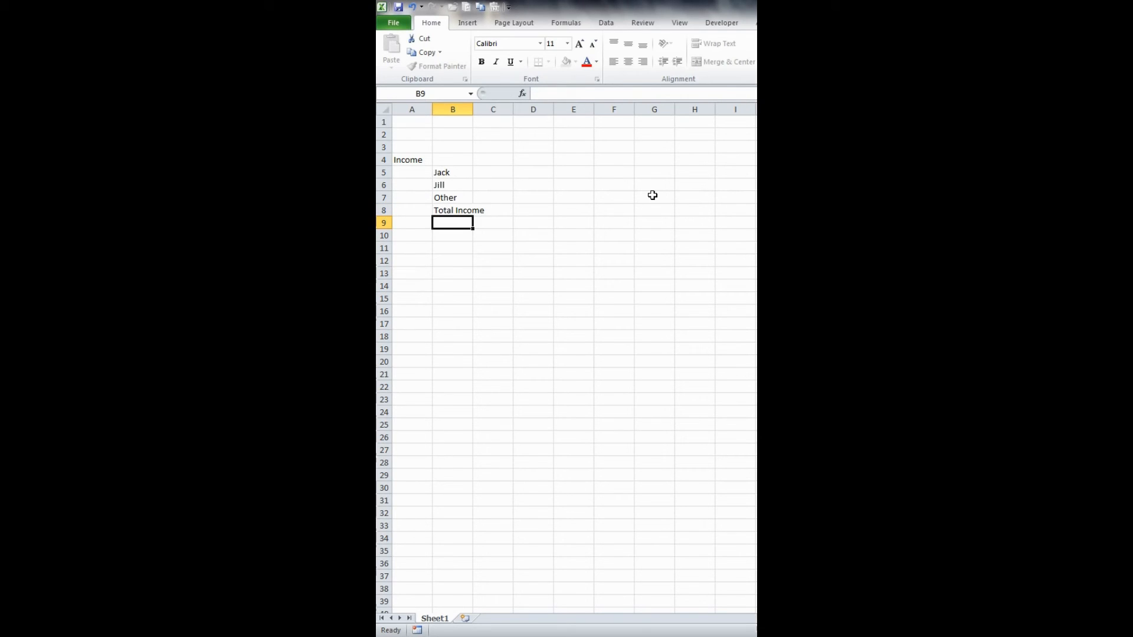
- Enter the heading Expenses in A10, leaving a blank row below the income section
key("Left")
key("Down")
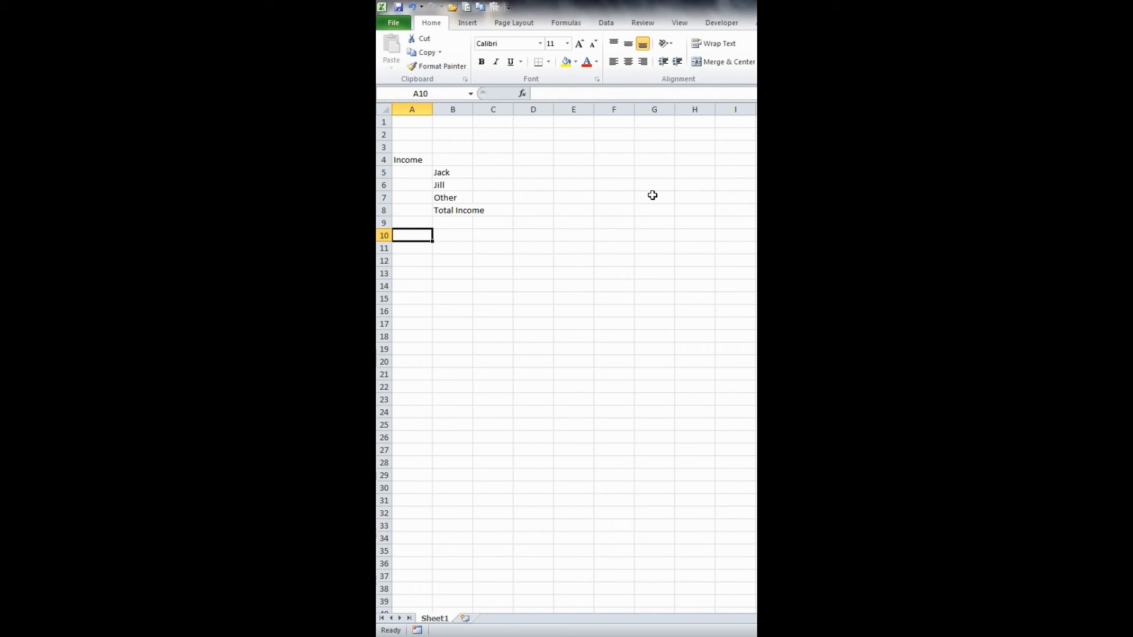
type("E")
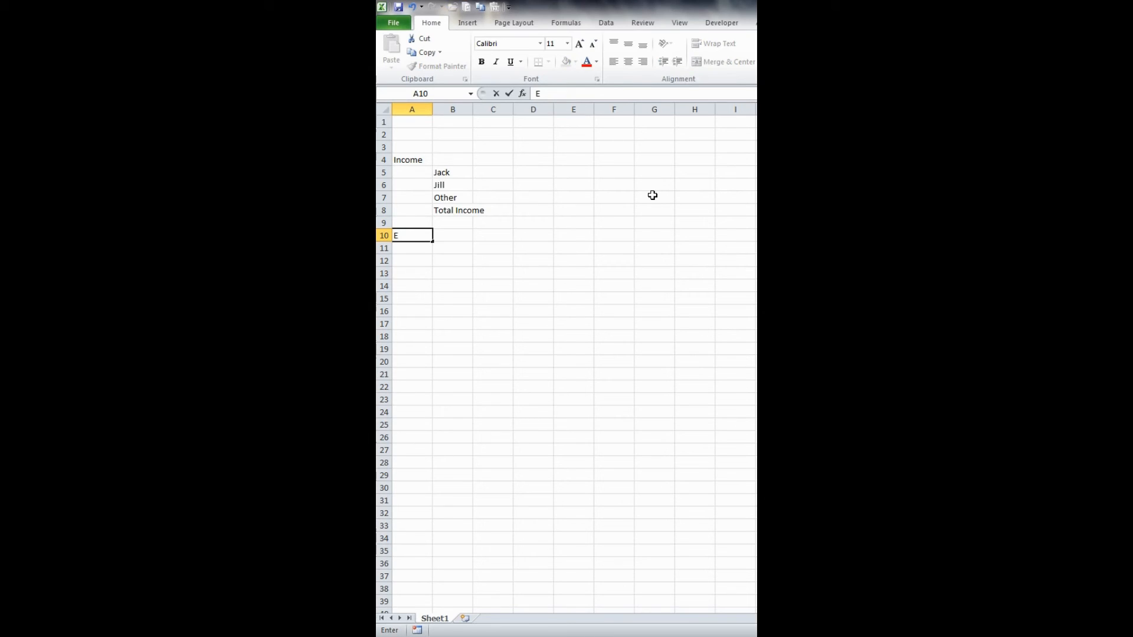
type("xpenses")
key("Return")
- List the expense labels Mortgage, Electric and Water in B11 through B13
key("Right")
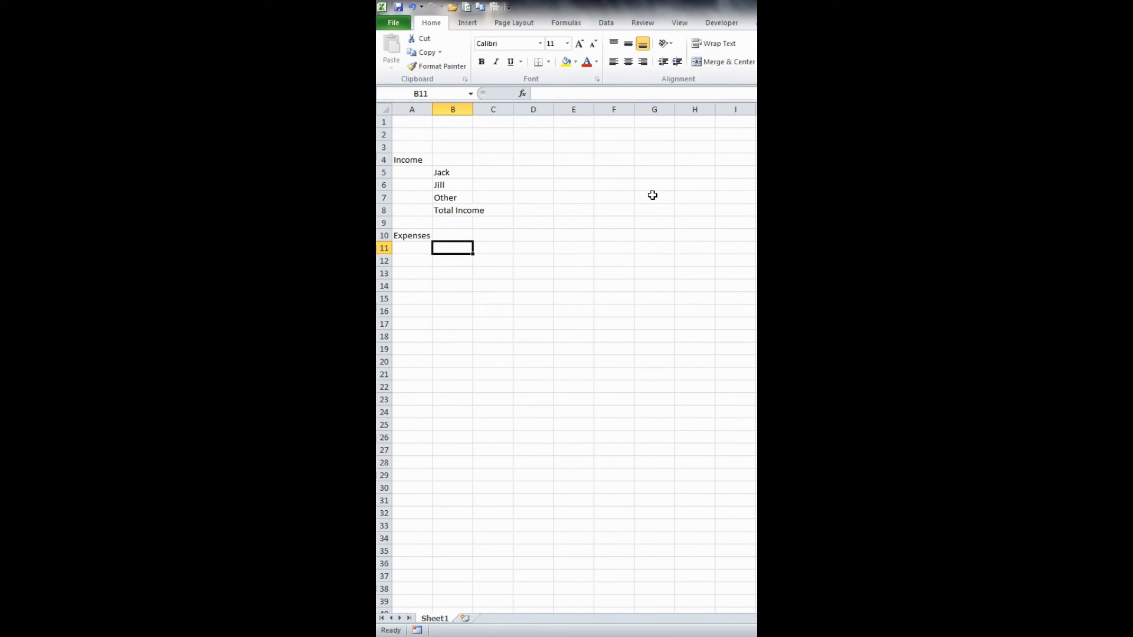
type("Mortgage")
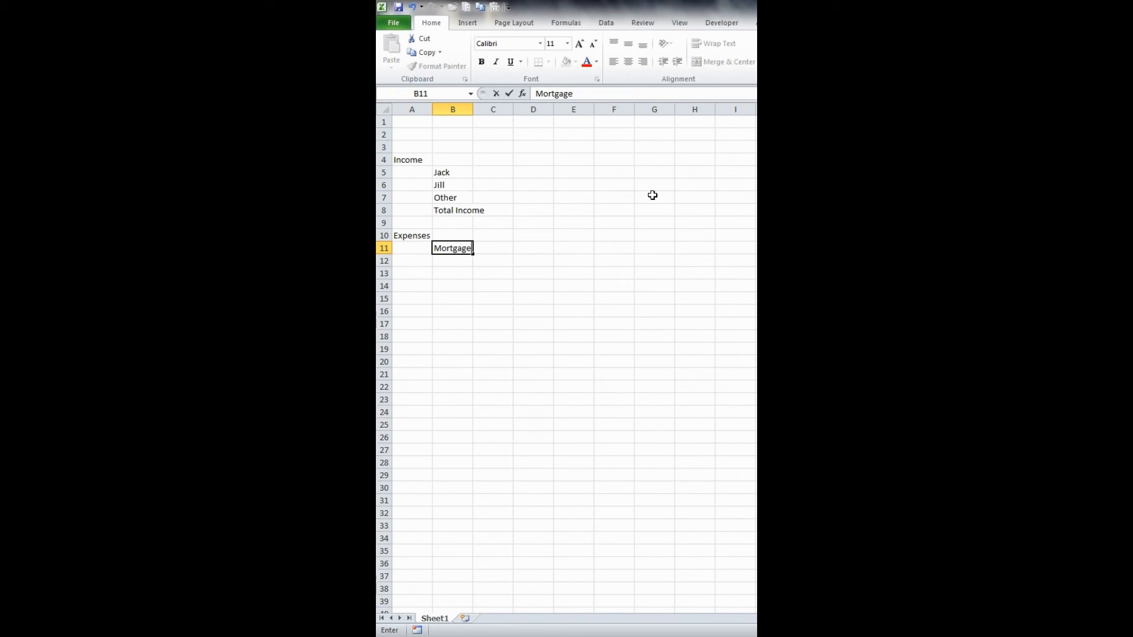
key("Return")
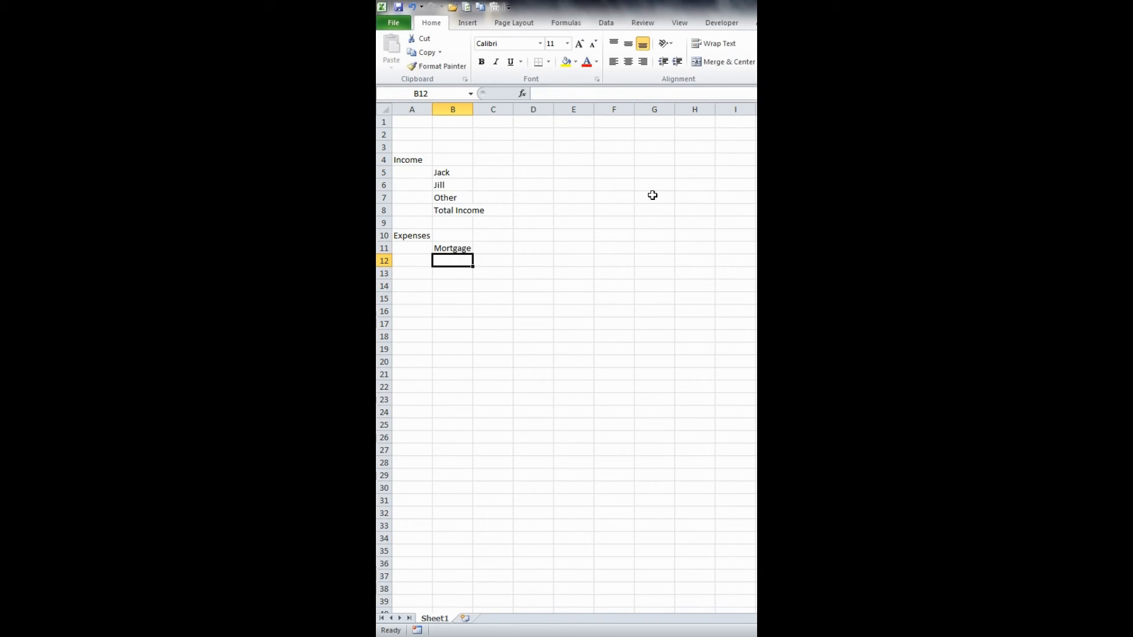
type("Electric")
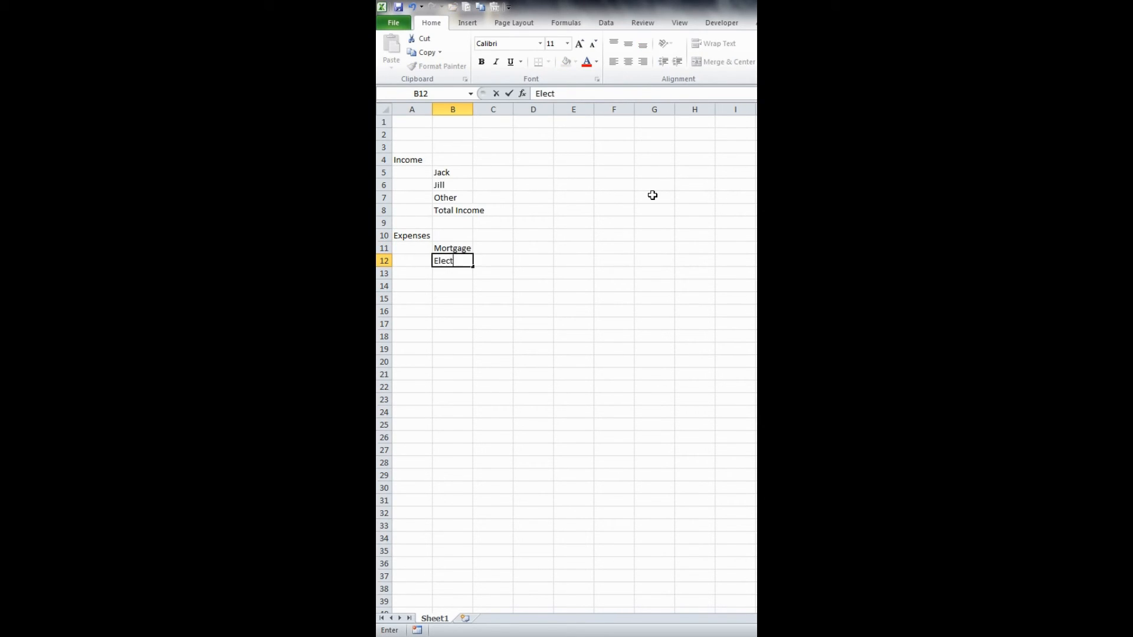
key("Return")
type("Water")
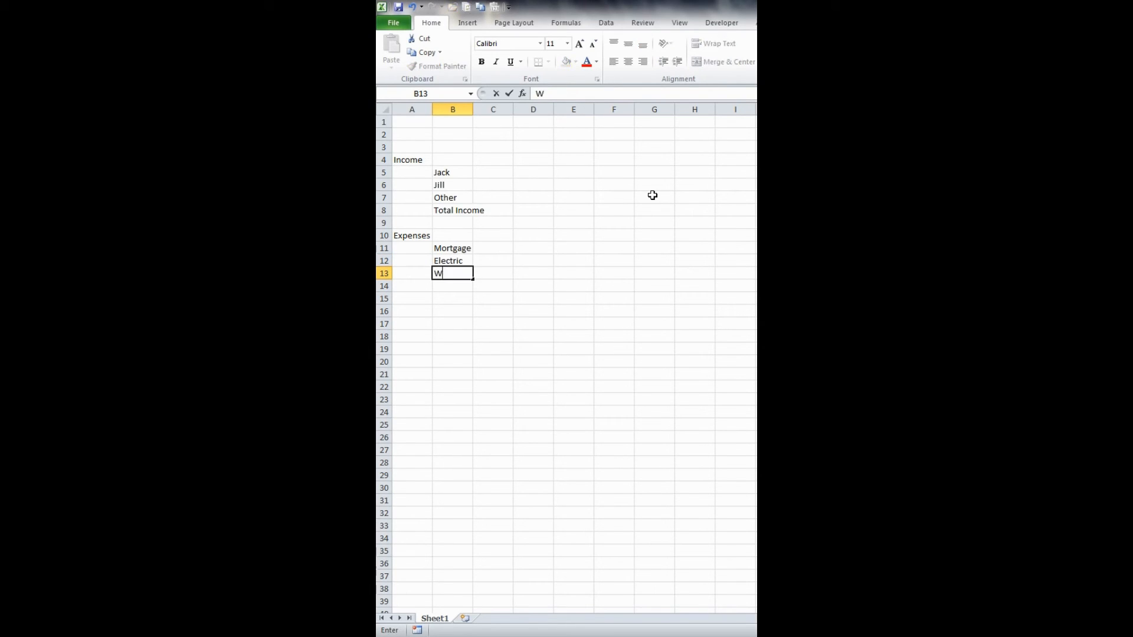
key("Return")
- Add the expense labels Cable/Internet/Phone in B14 and Video Subscriptions in B15
type("Ca")
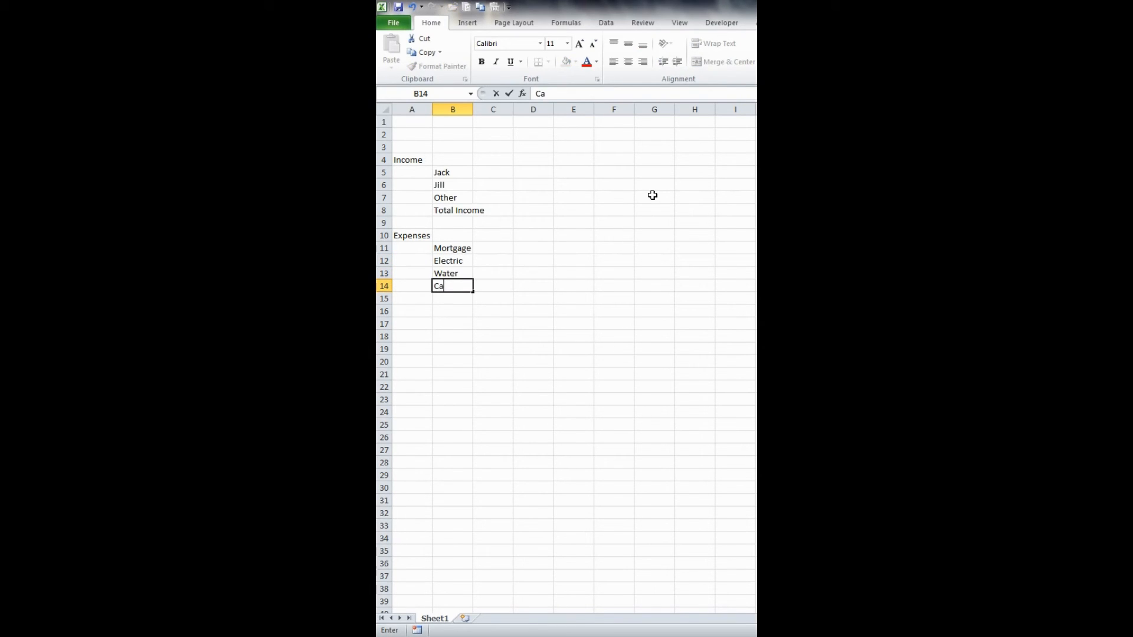
type("ble/Internet/Phone")
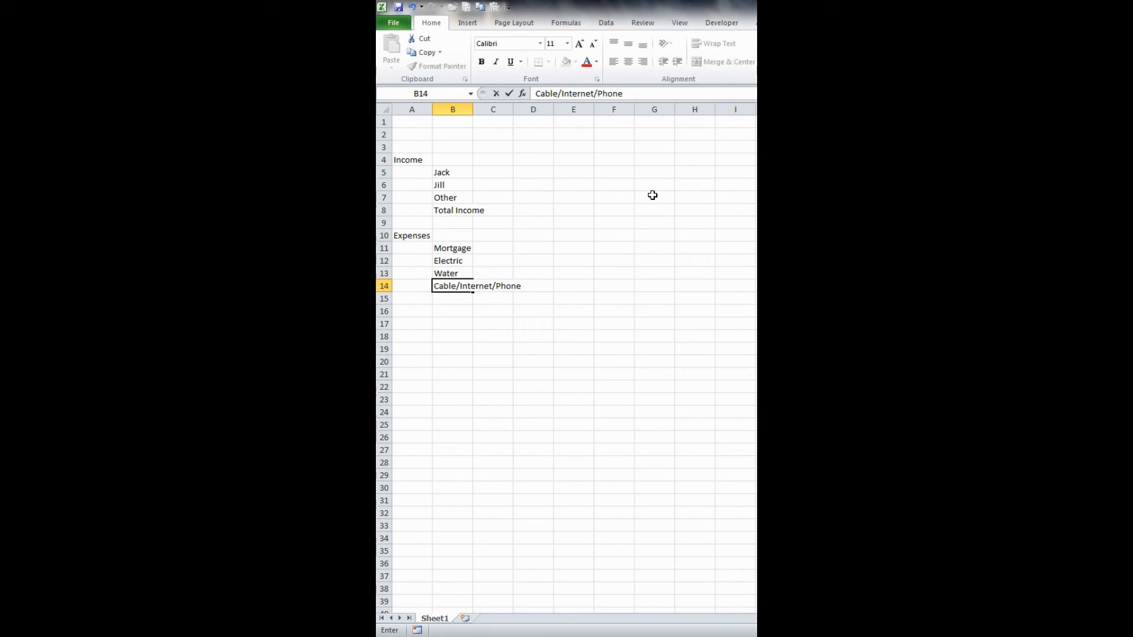
key("Return")
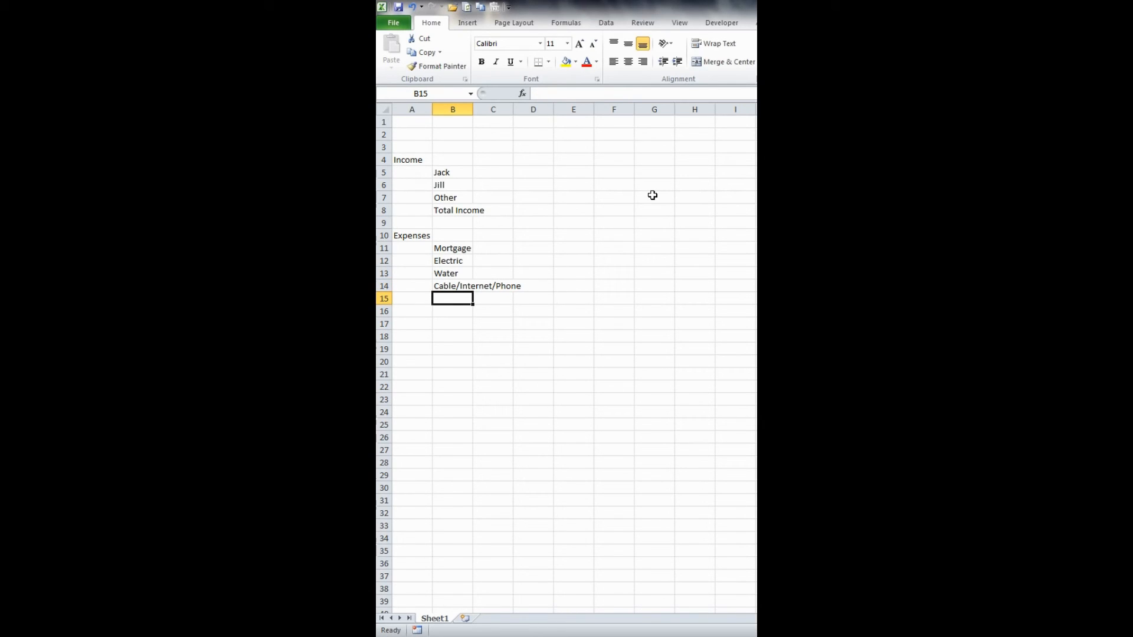
type("Video S")
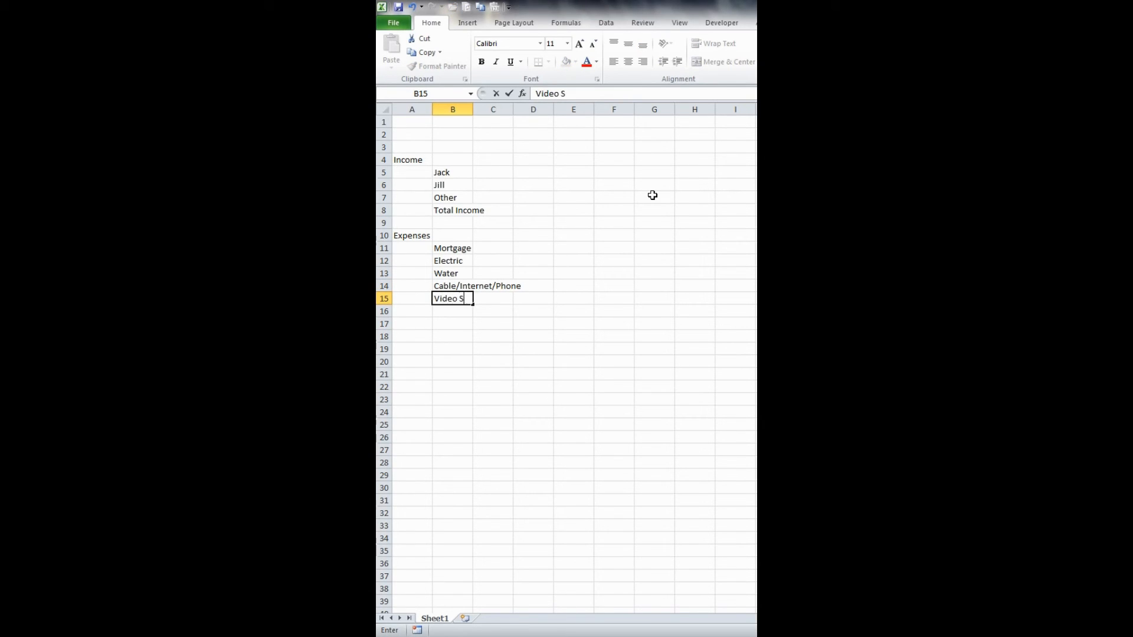
type("ubscriptions")
key("Return")
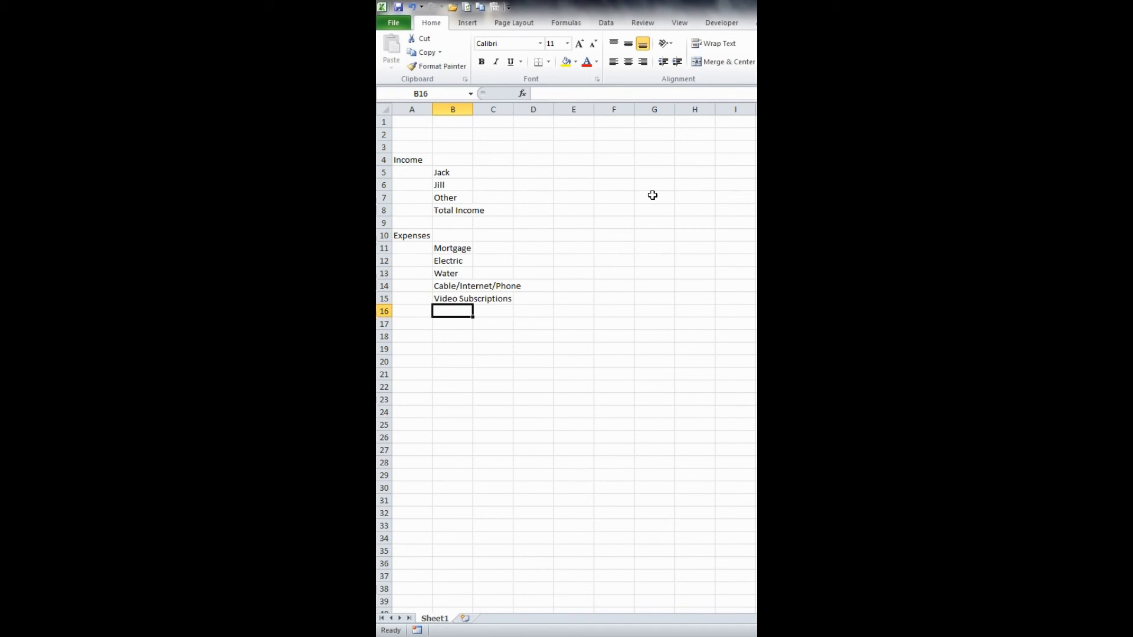
- Add the expense labels Pest Control in B16 and House Cleaning in B17
type("Pest Con")
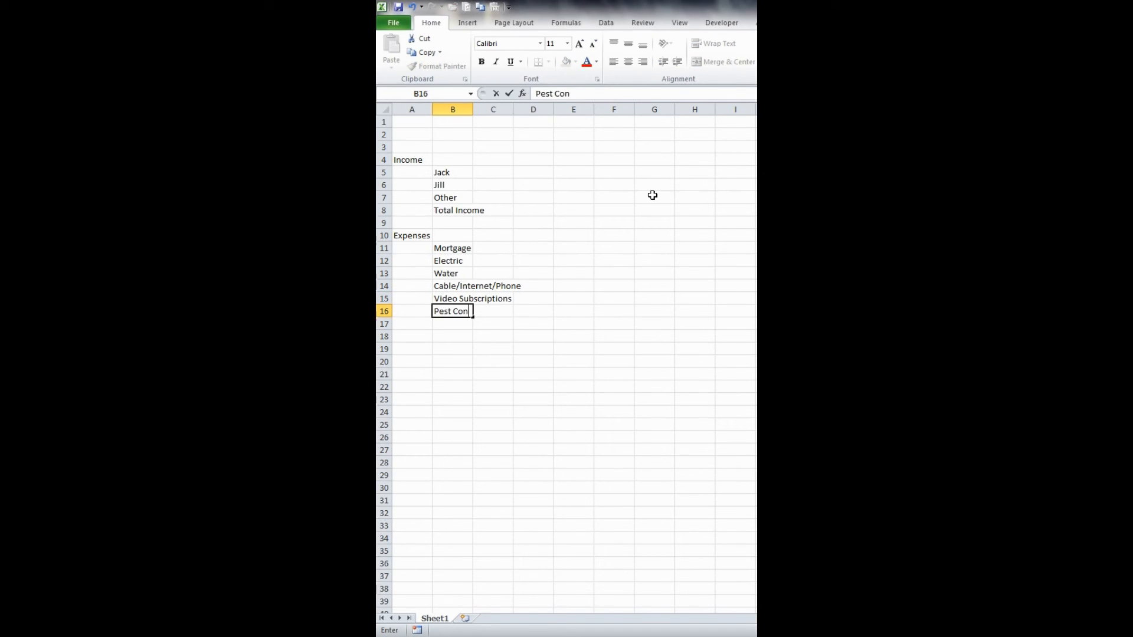
type("trol")
key("Return")
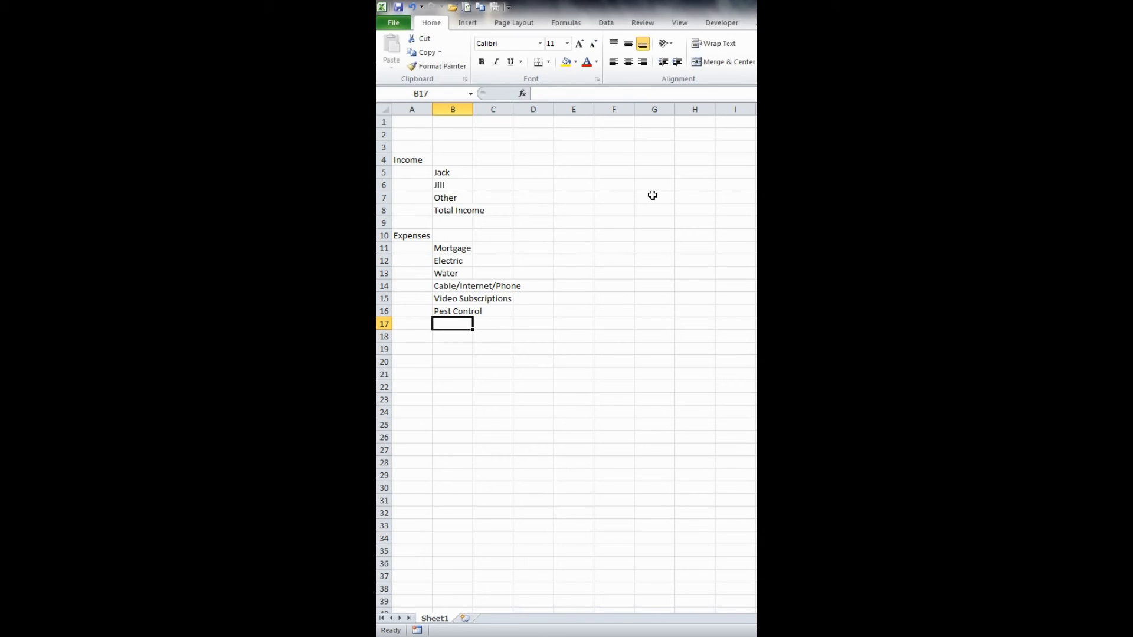
type("Hous")
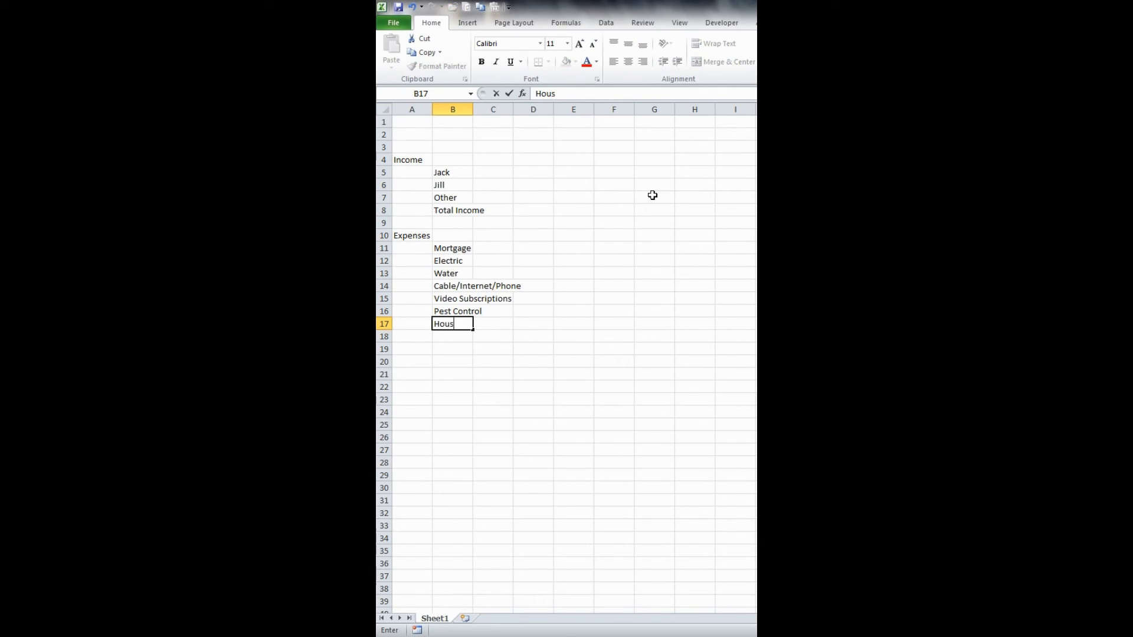
type("e Cleaning")
key("Return")
- Enter the expense label Yard Maintenance in B18
type("Yeard")
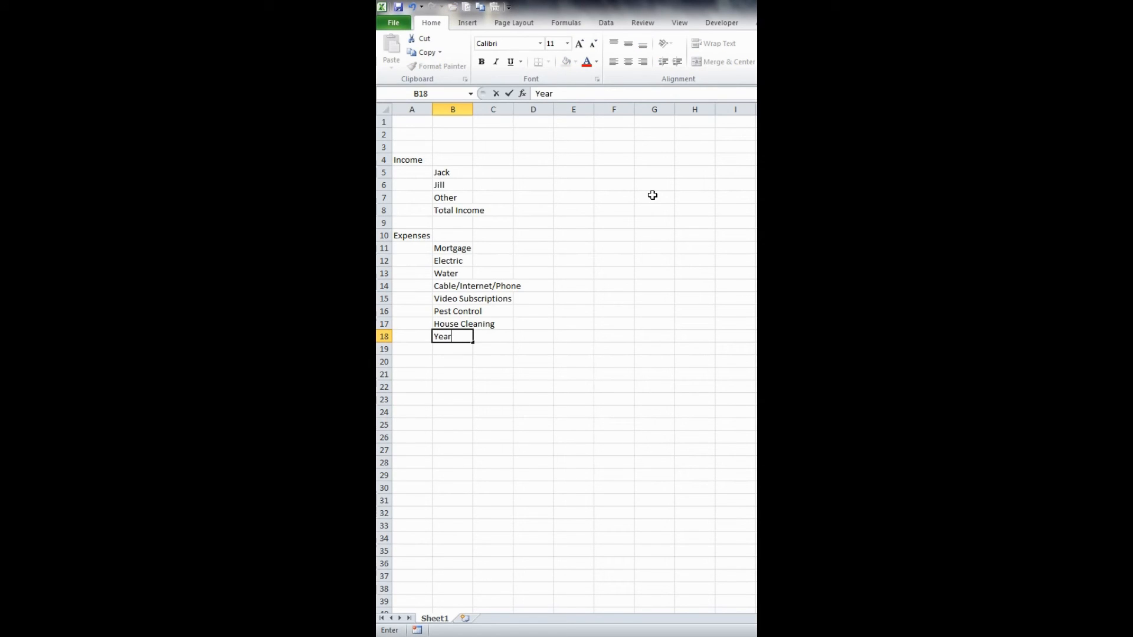
key("BackSpace")
key("BackSpace")
key("BackSpace")
type("d")
key("BackSpace")
key("BackSpace")
key("BackSpace")
type("ard Maintenance")
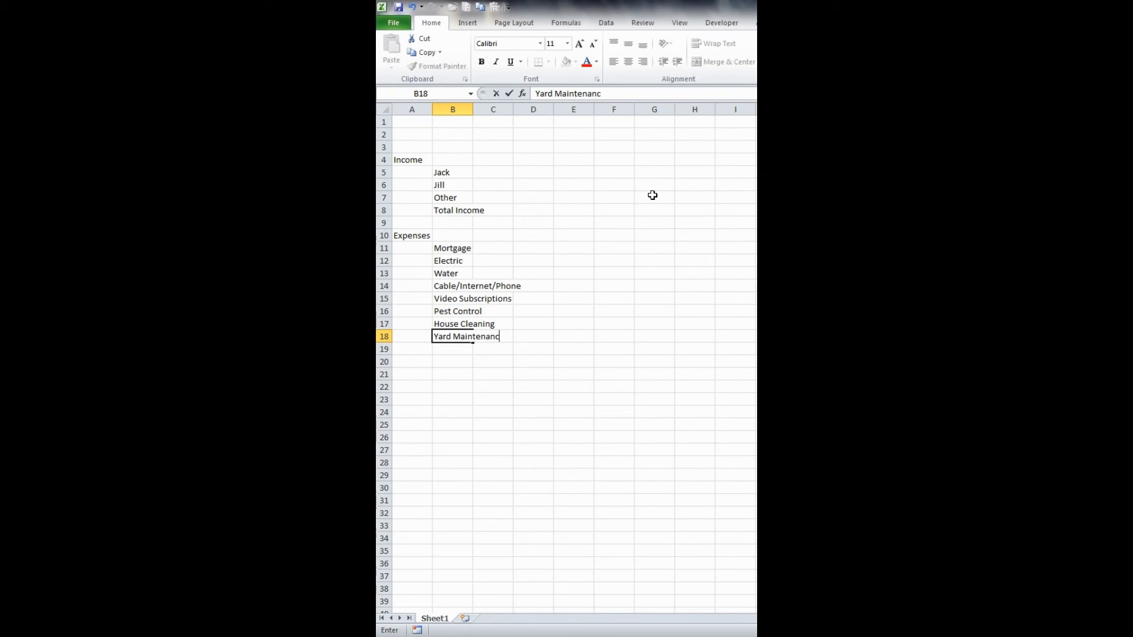
key("Return")
- Close the household expense list with the label Total Household in B19
type("To")
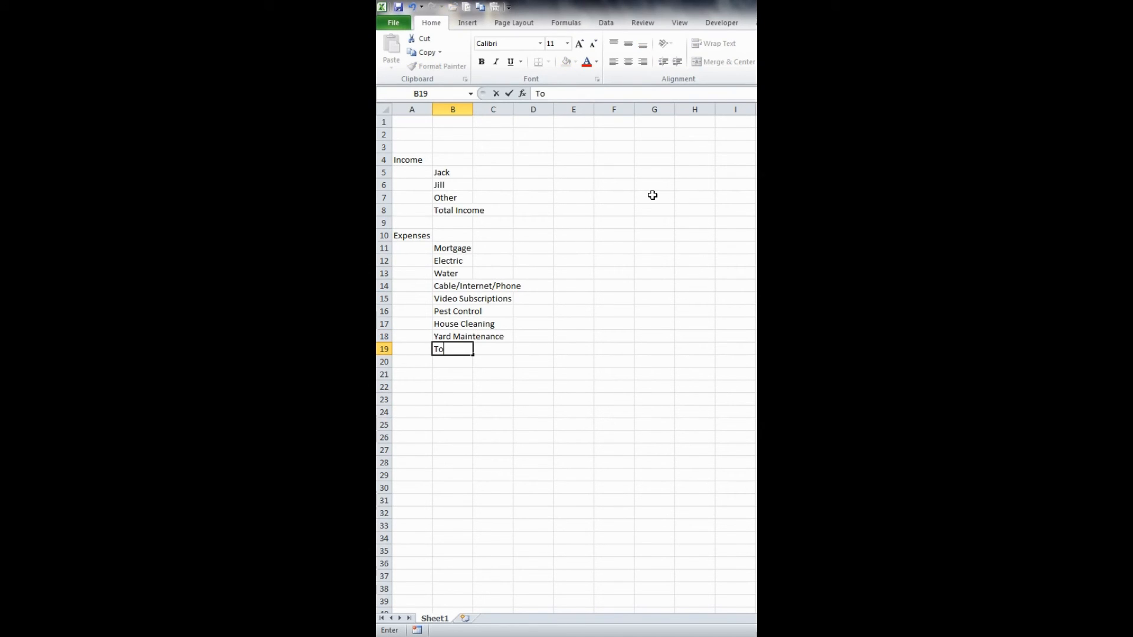
type("tal Household")
key("Return")
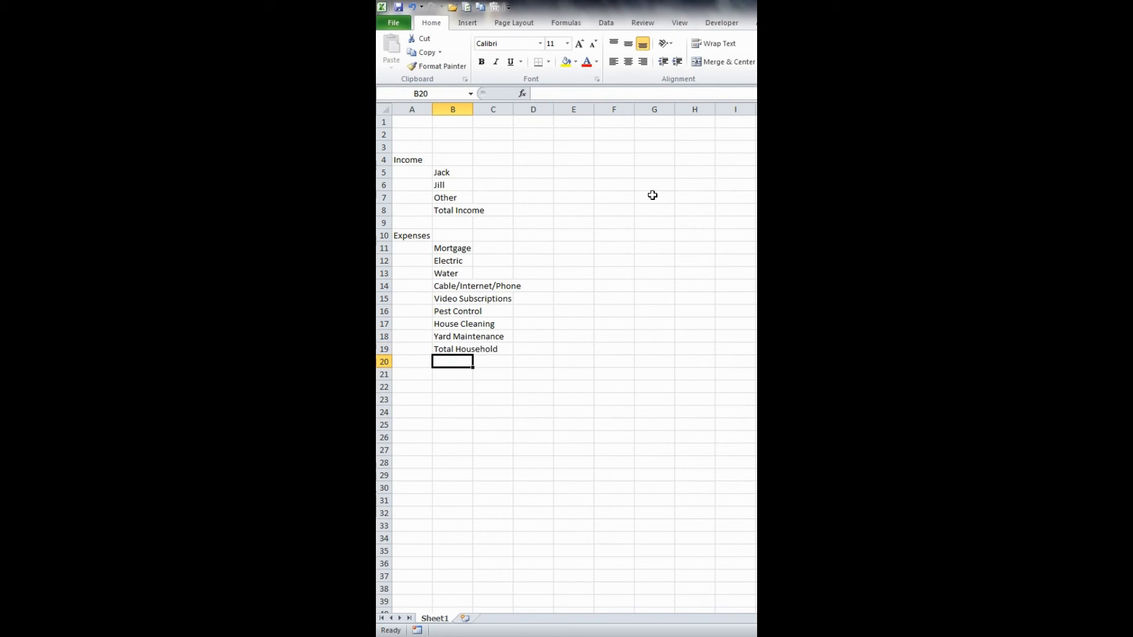
- Leave row 20 blank and start the car expenses with Car Loan in B21 and Car Registration in B22
key("Down")
type("Car")
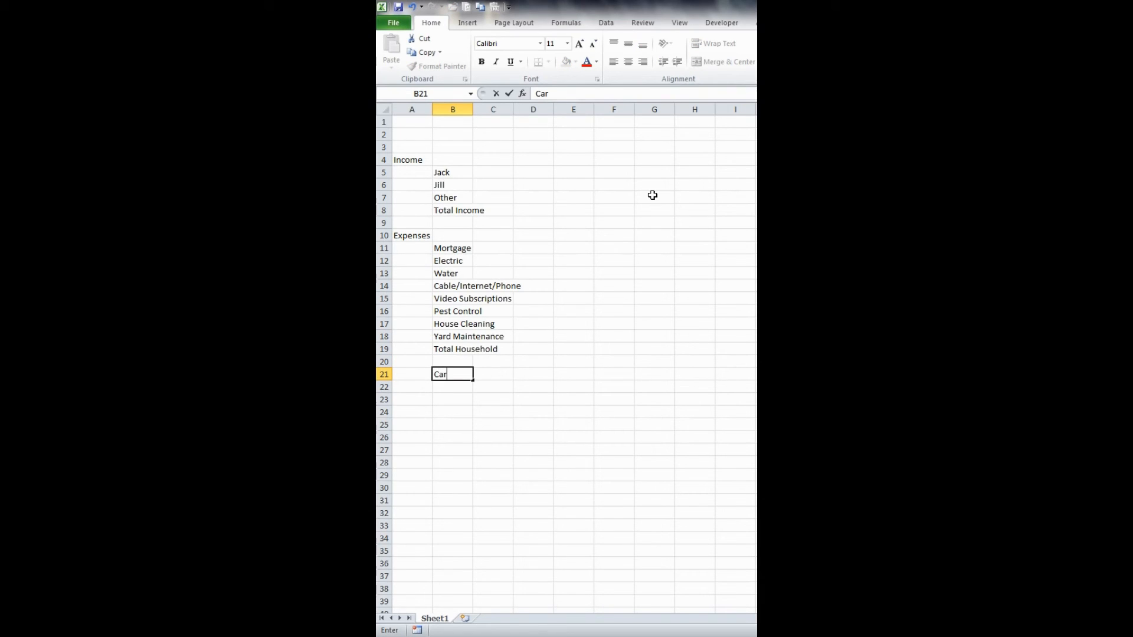
type(" Loan")
key("Return")
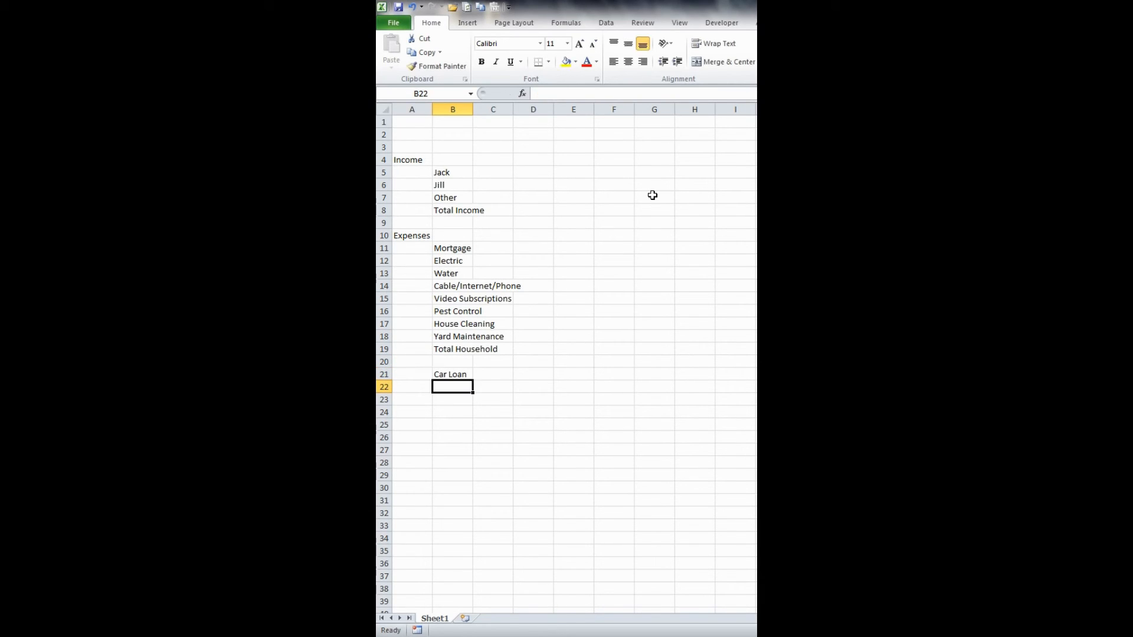
type("Car Reg")
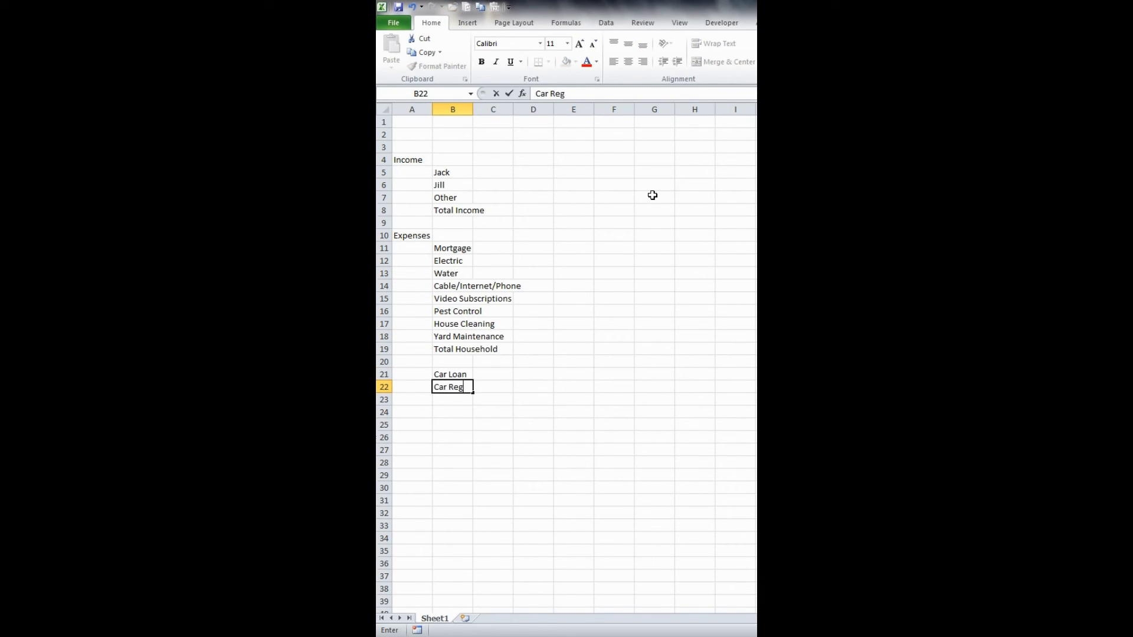
type("istration")
key("Return")
- Add the car expense labels Car Insurance in B23 and Car Maintenance in B24
type("Car I")
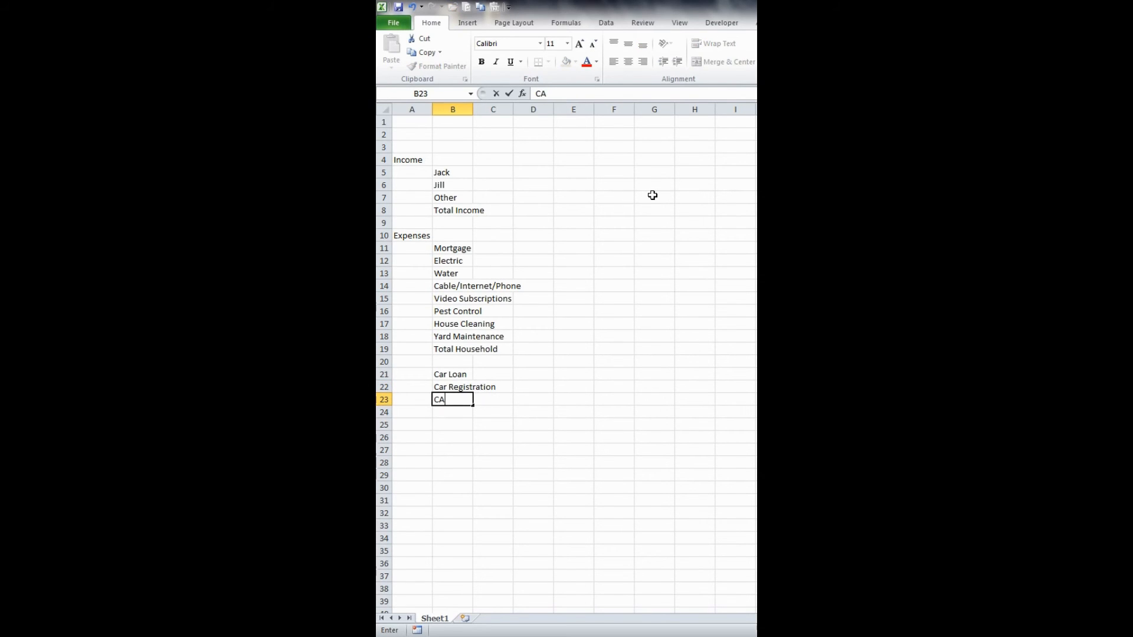
type("nsurance")
key("Return")
type("Ca")
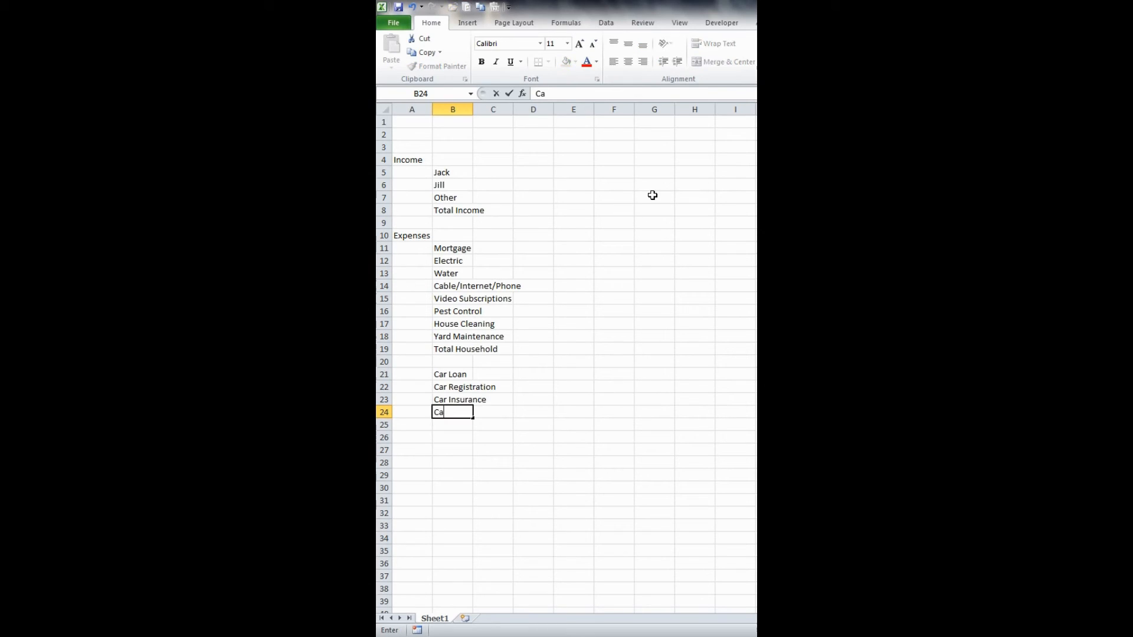
type("r Maintenance")
key("Return")
key("Up")
key("Up")
key("Up")
key("Up")
key("shift+Down")
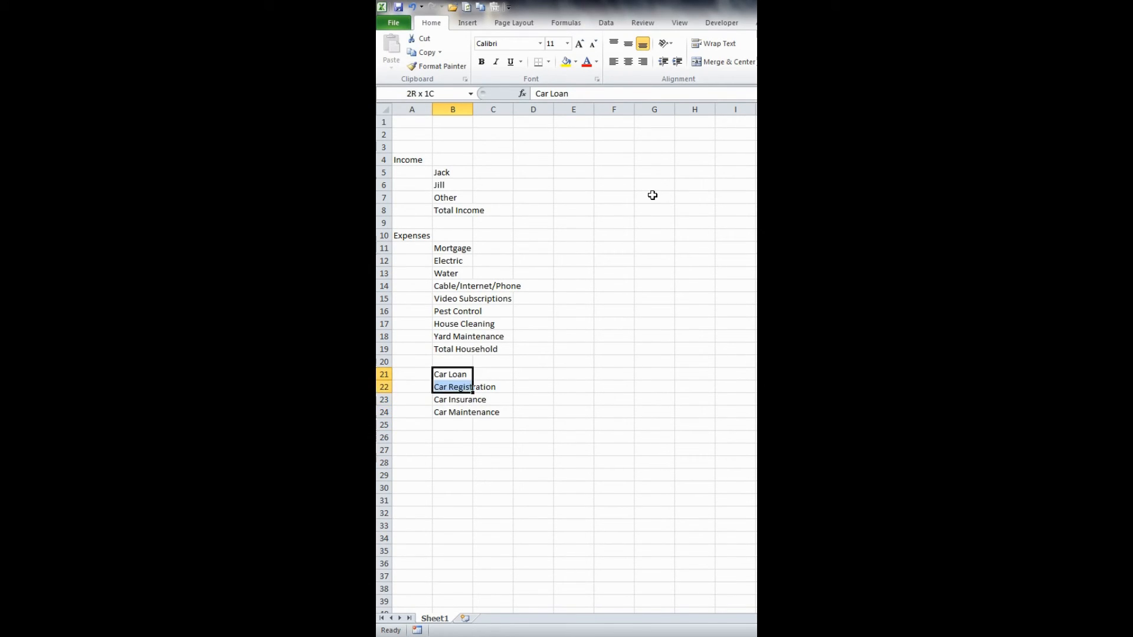
key("shift+Down")
key("shift+Down")
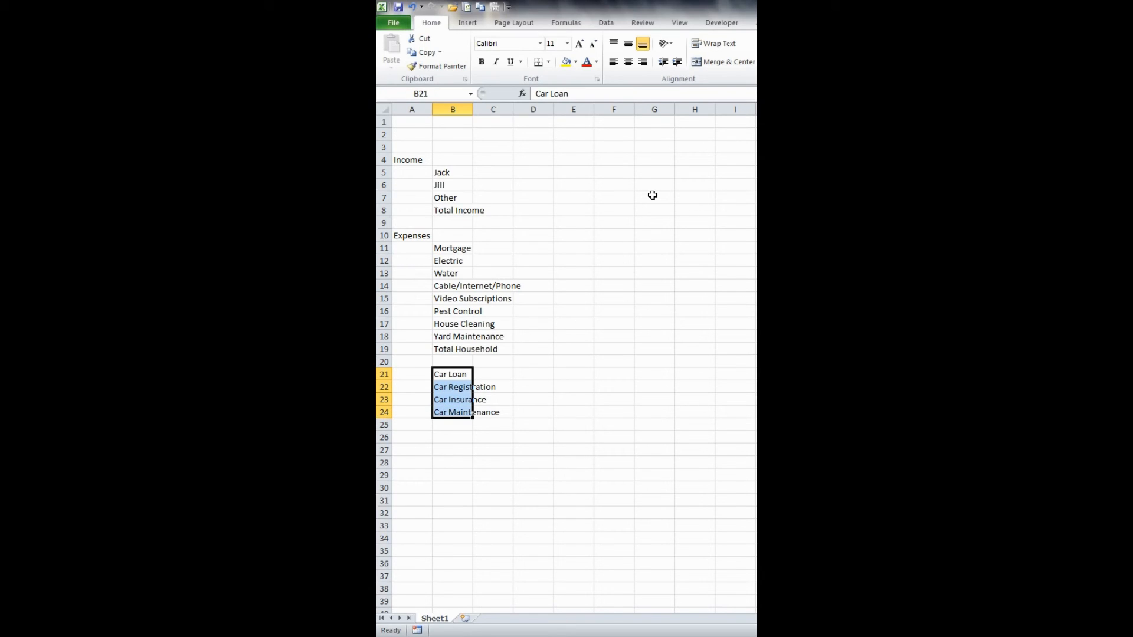
key("ctrl+c")
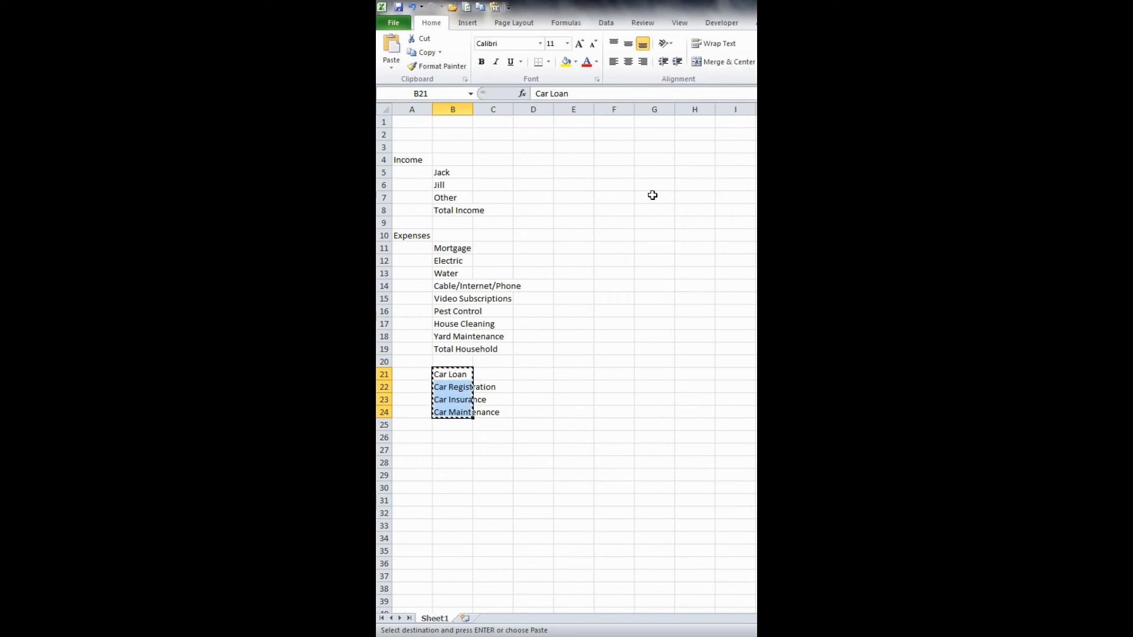
key("Down")
key("Down")
key("Down")
key("Up")
key("Up")
key("Up")
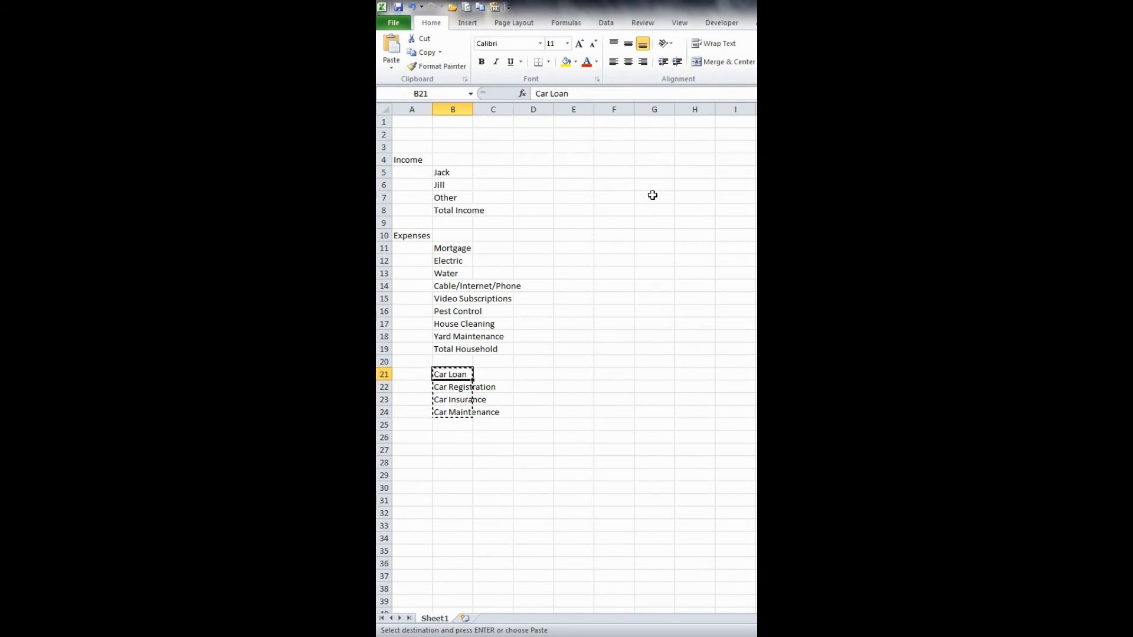
key("Escape")
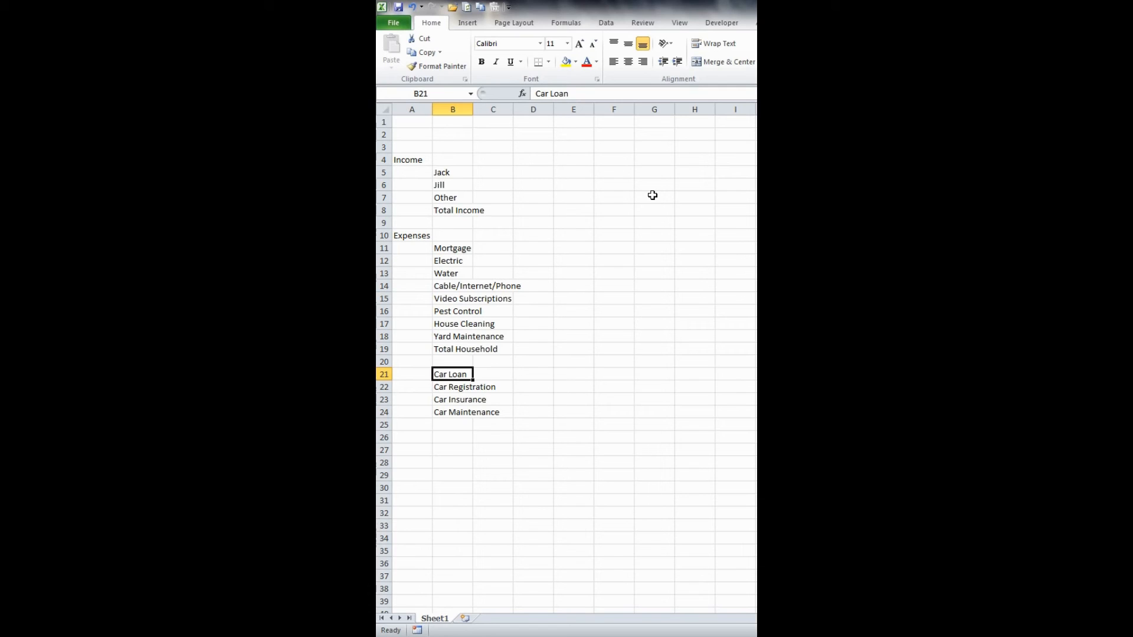
- Copy the four car expense labels in B21:B24 and paste them directly below into B25:B28
key("shift+Down")
key("shift+Down")
key("shift+Down")
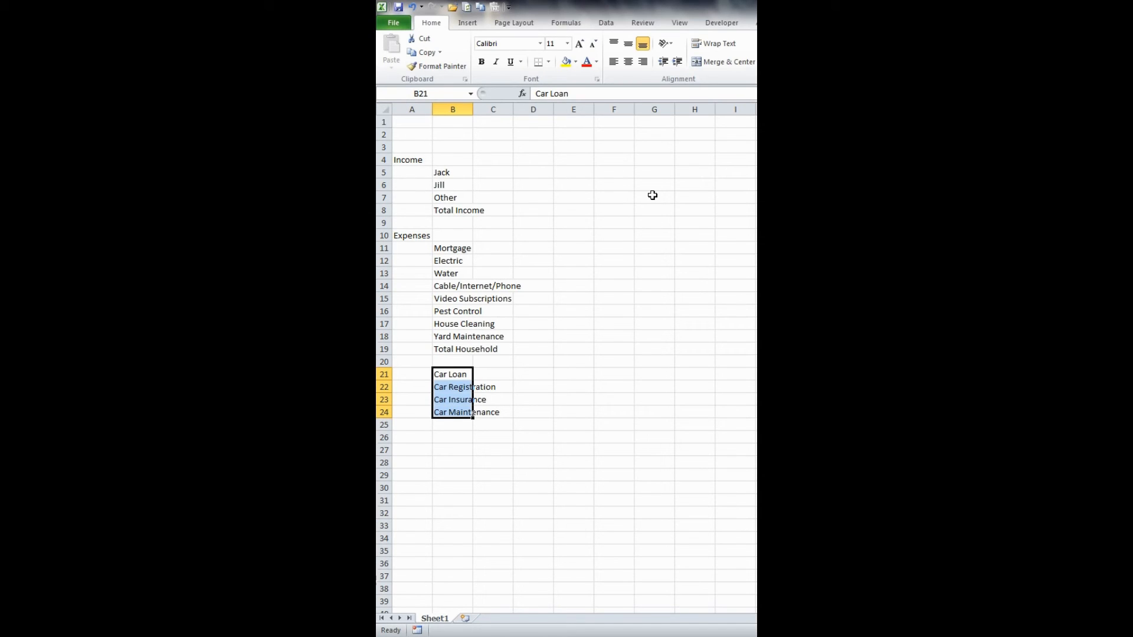
key("ctrl+c")
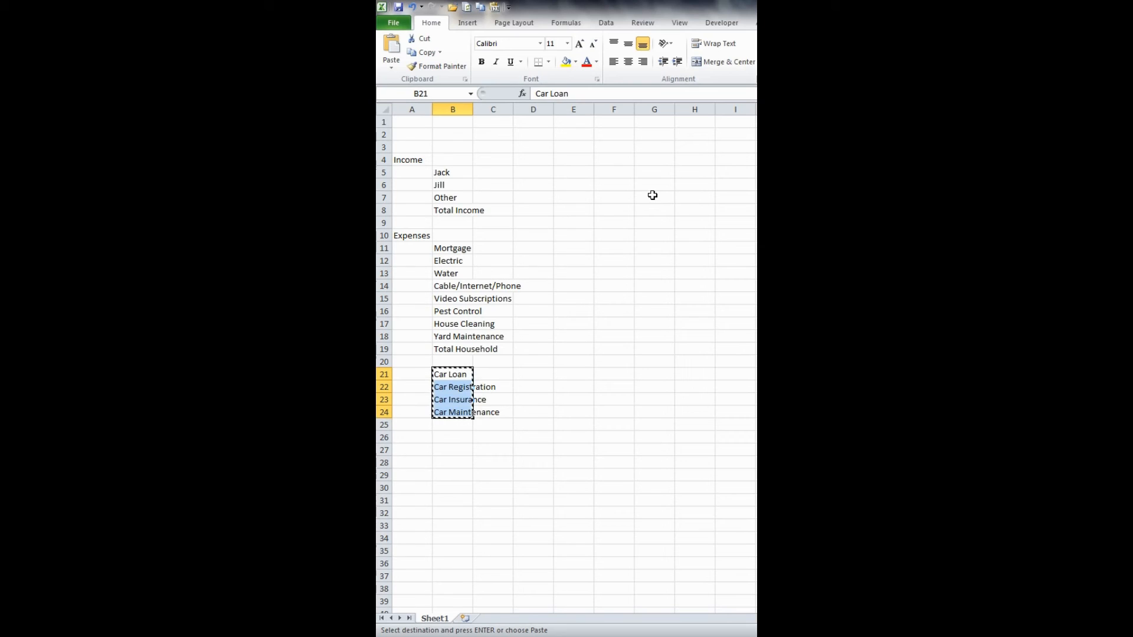
key("Down")
key("Down")
key("Down")
key("Down")
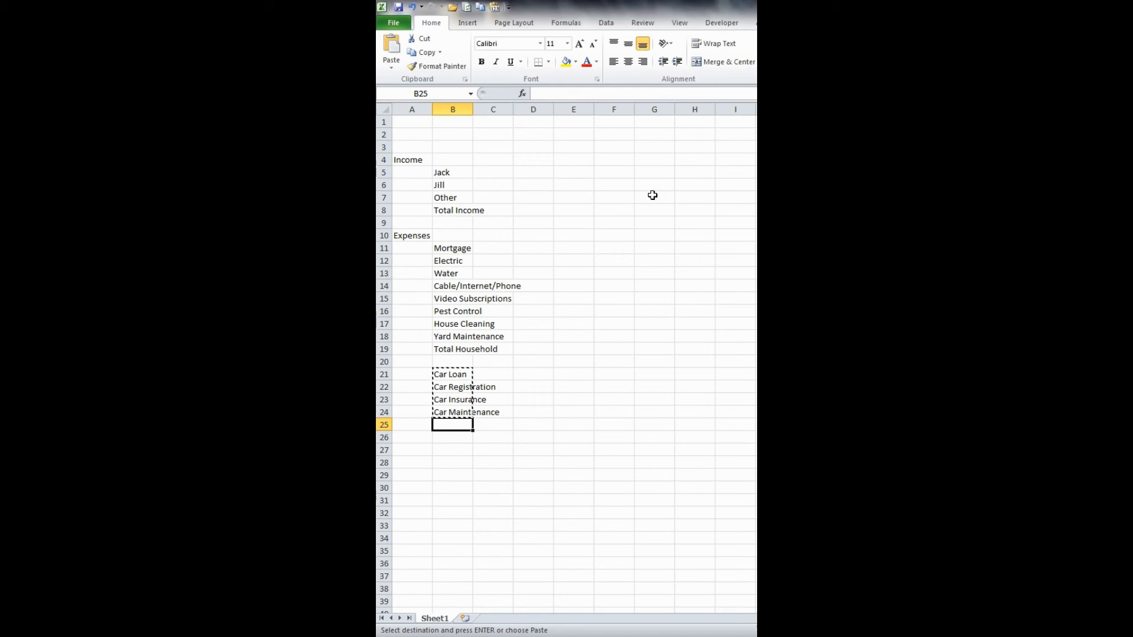
key("ctrl+v")
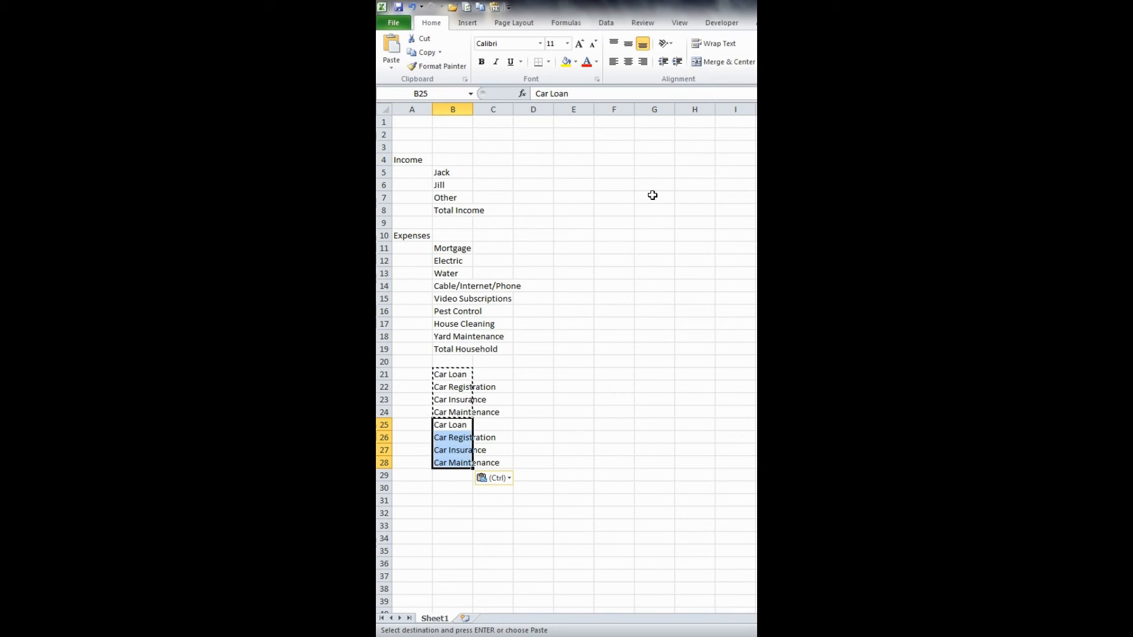
key("Escape")
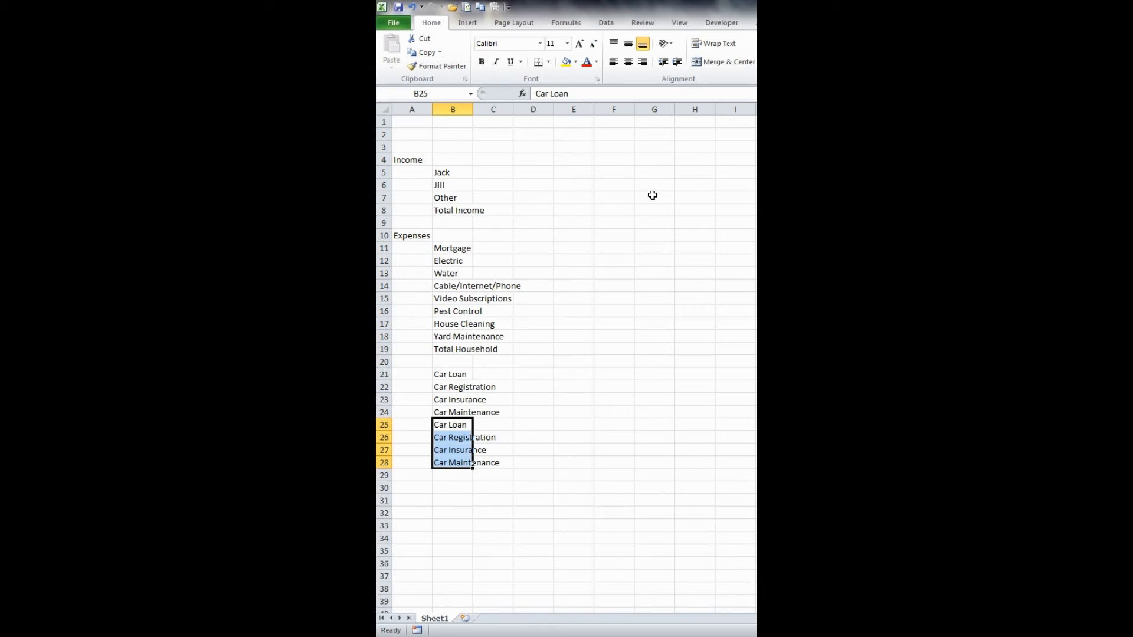
- Replace every "car" with "Truck" in the duplicated labels in B25:B28 only
key("Up")
key("Down")
key("shift+Down")
key("shift+Down")
key("shift+Down")
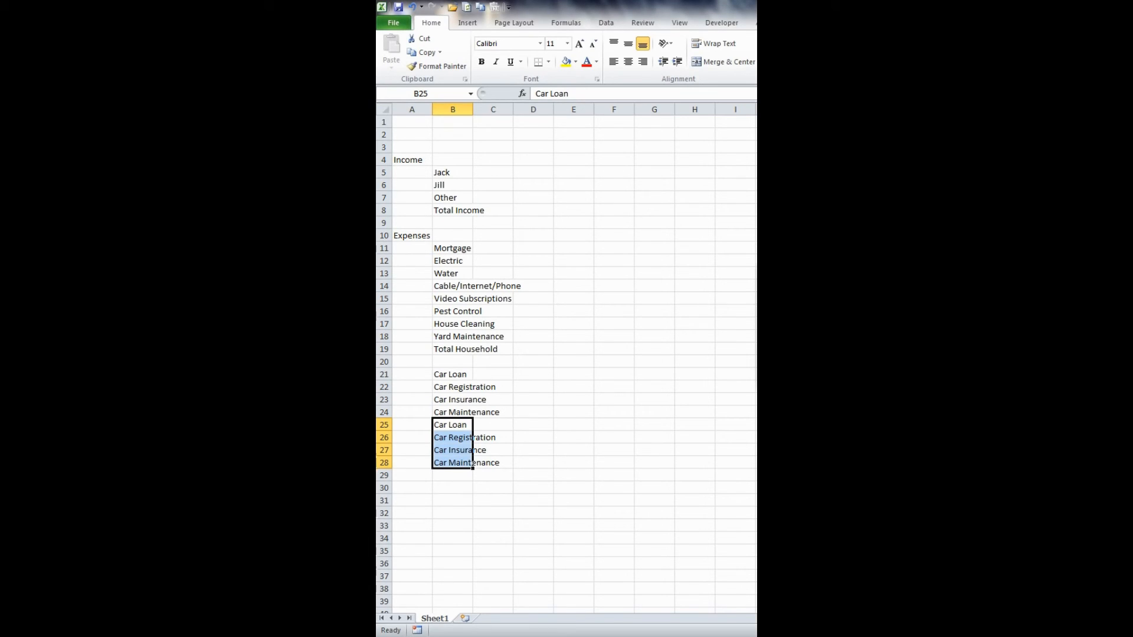
key("ctrl+f")
left_click_drag(631, 273, 608, 248)
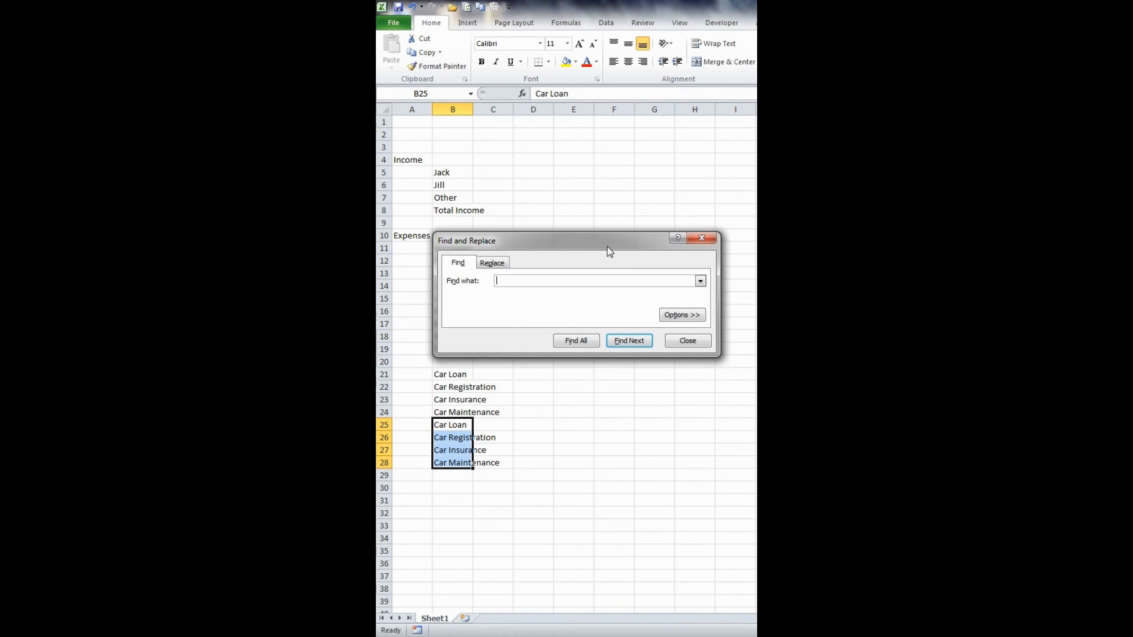
left_click(493, 264)
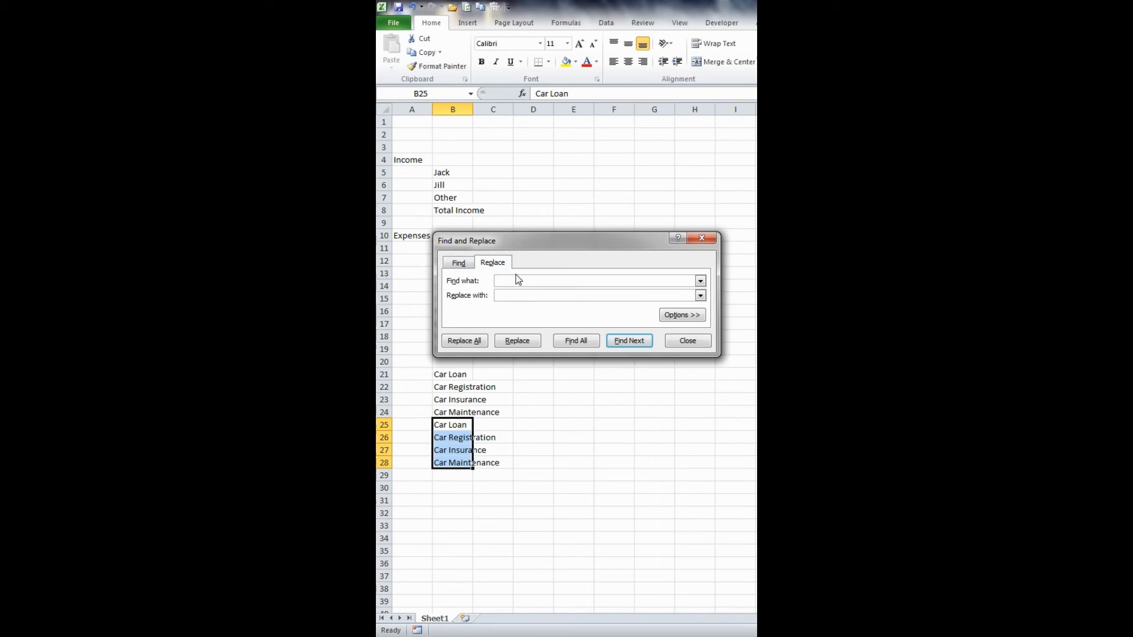
left_click(521, 281)
type("cartrru")
key("BackSpace")
key("BackSpace")
key("BackSpace")
type("Truck")
left_click(472, 342)
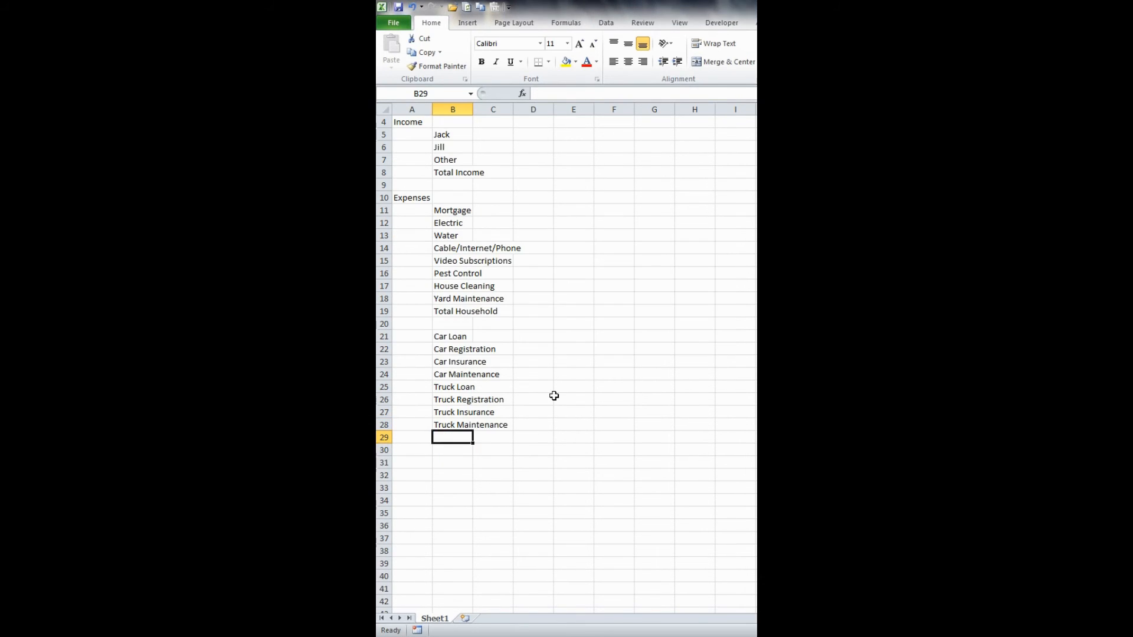
- Finish the vehicle expense list with the labels Fuel in B29 and Total Auto in B30
type("Fuel")
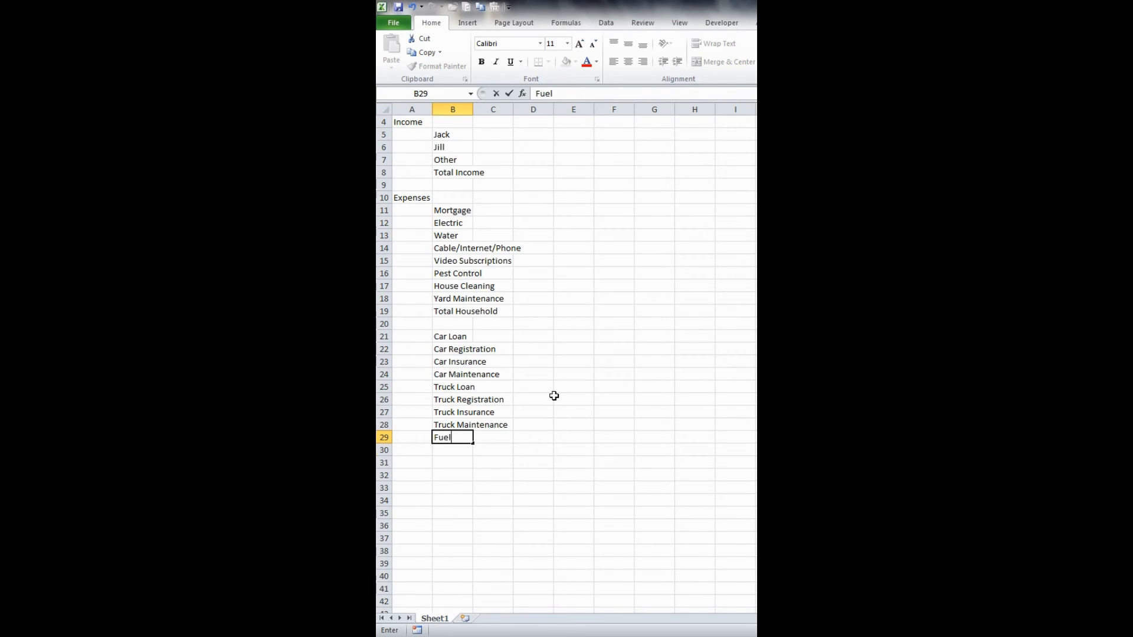
key("Return")
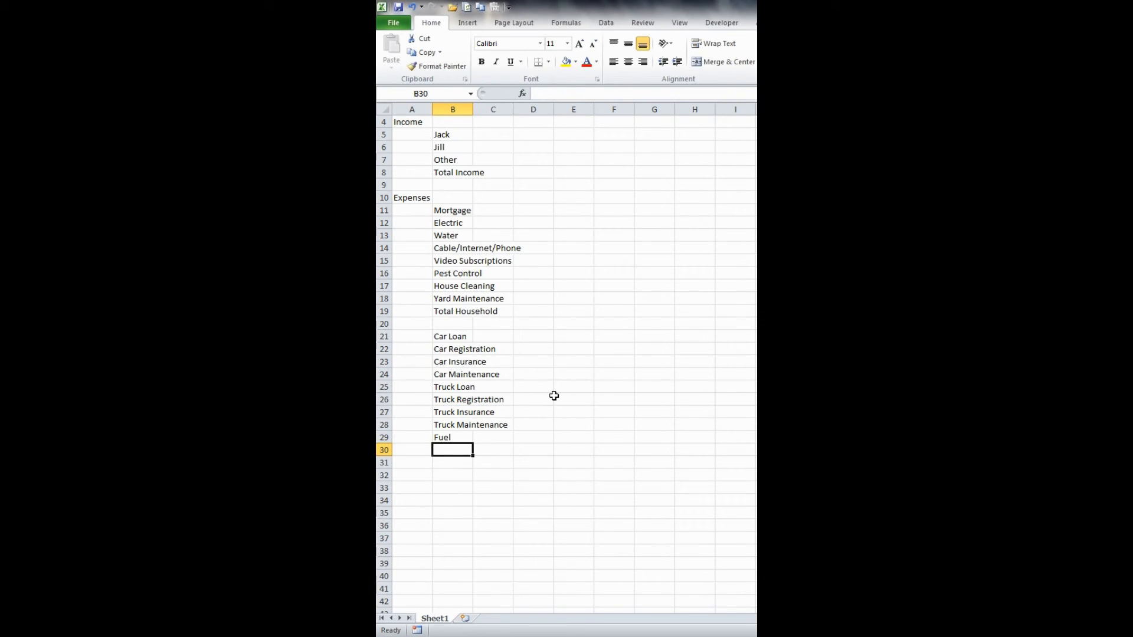
type("Total Au")
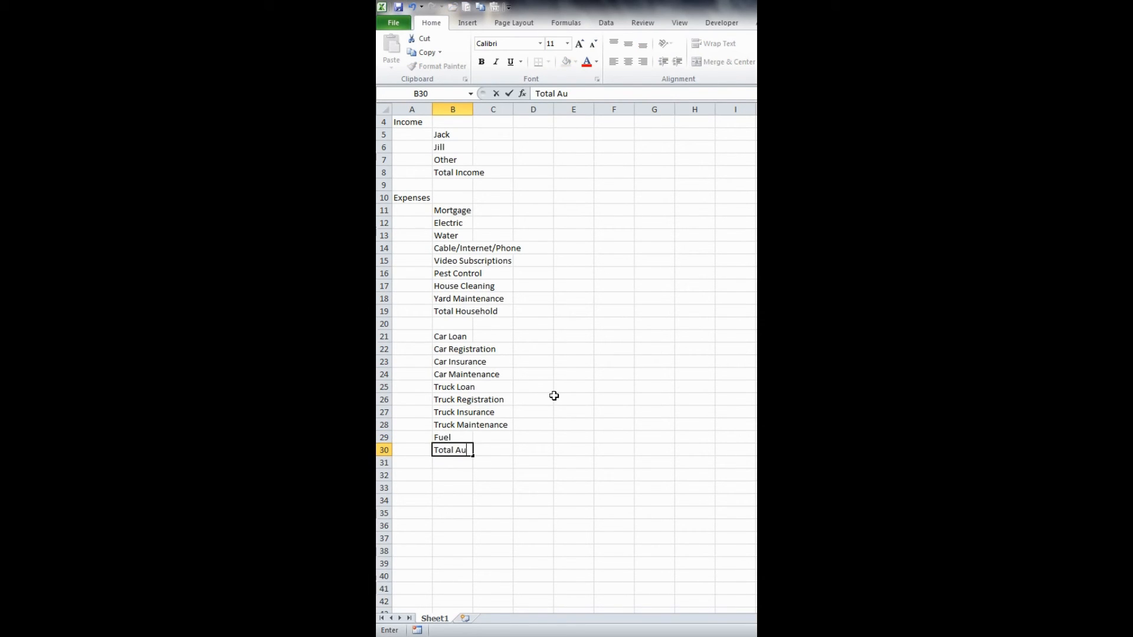
type("to")
key("Return")
key("Return")
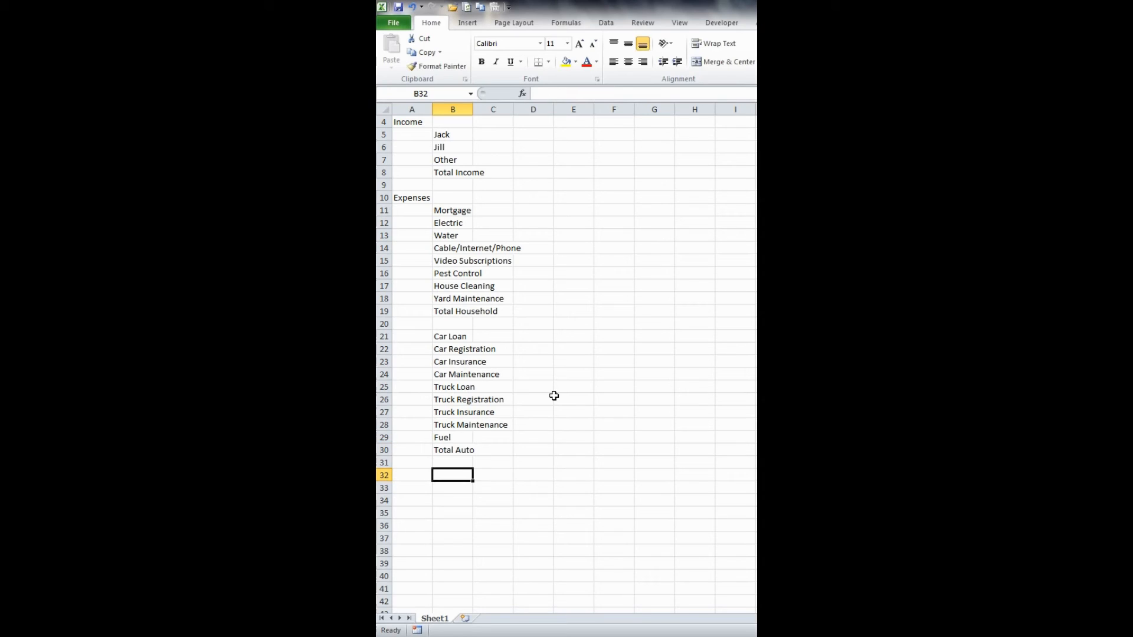
- Leave row 31 blank and label B32 with the first income earner's name followed by Credit Card 1
type("Jack")
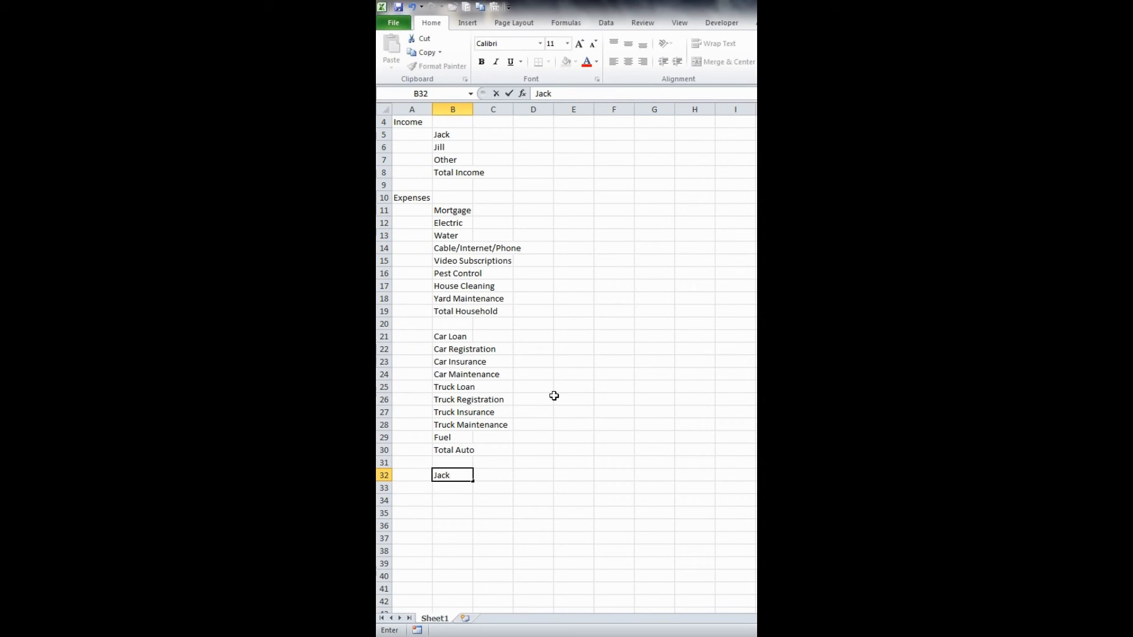
type(" Credit Card 1")
key("Return")
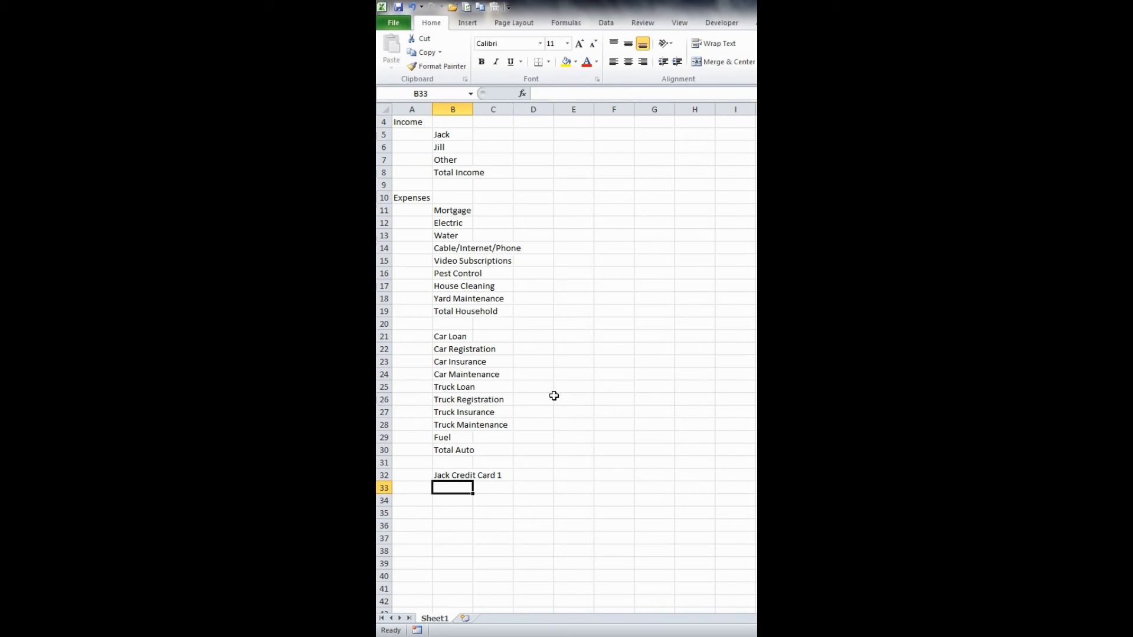
- Duplicate the credit card label from B32 into B33 and change its number to 2
key("ctrl+d")
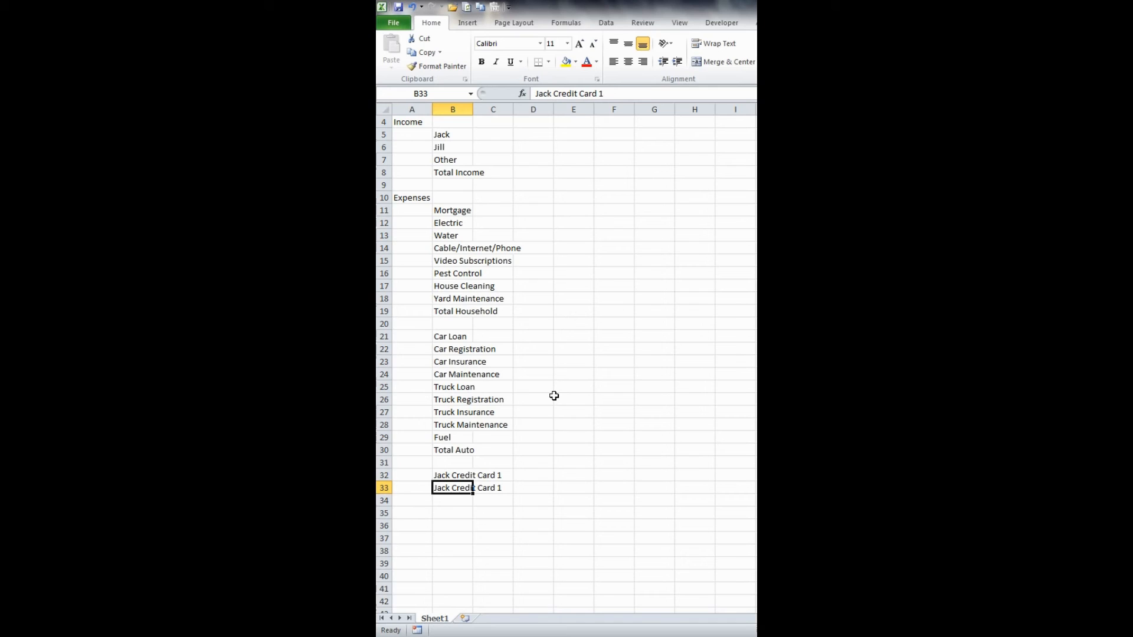
key("F2")
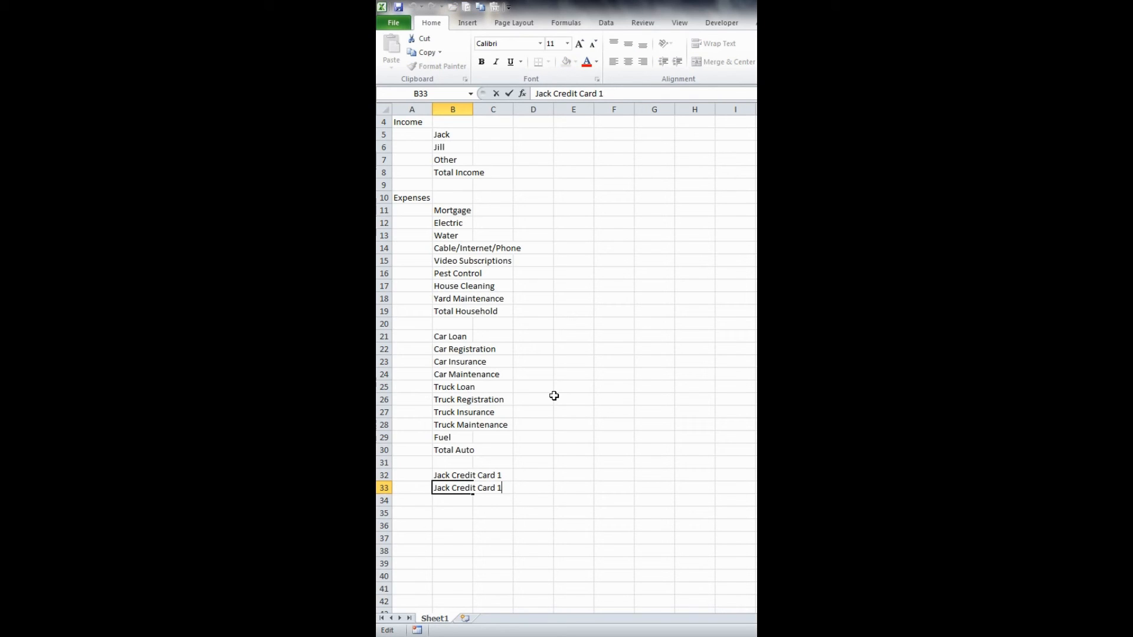
key("BackSpace")
type("2")
key("Return")
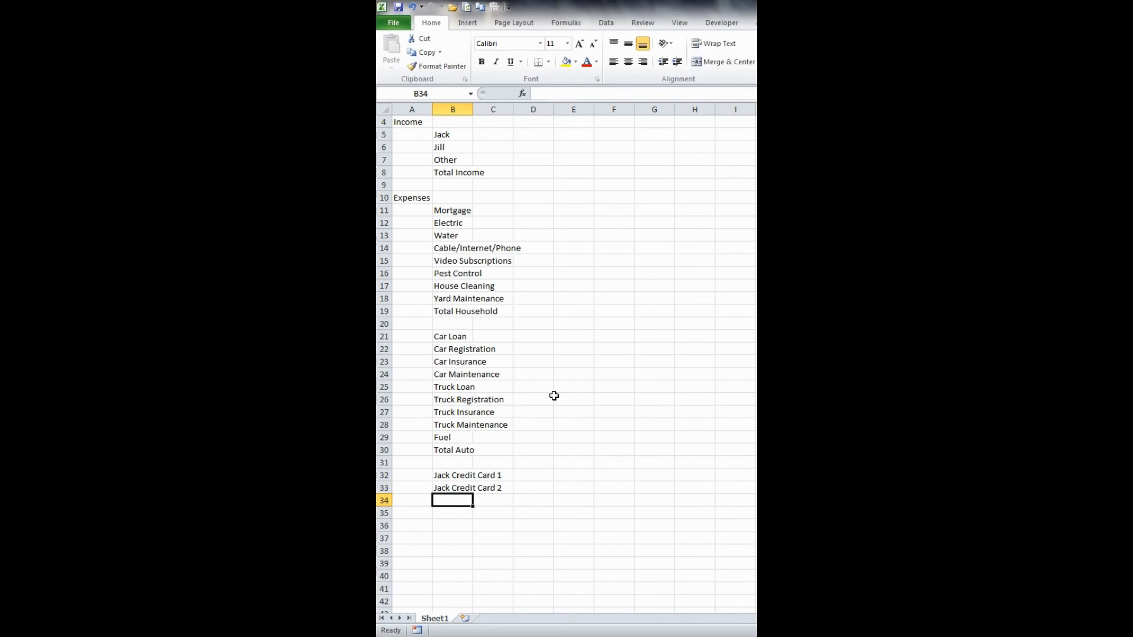
- Extend the numbered credit card series in B32:B33 by one cell to create Credit Card 3 in B34
key("Up")
key("Up")
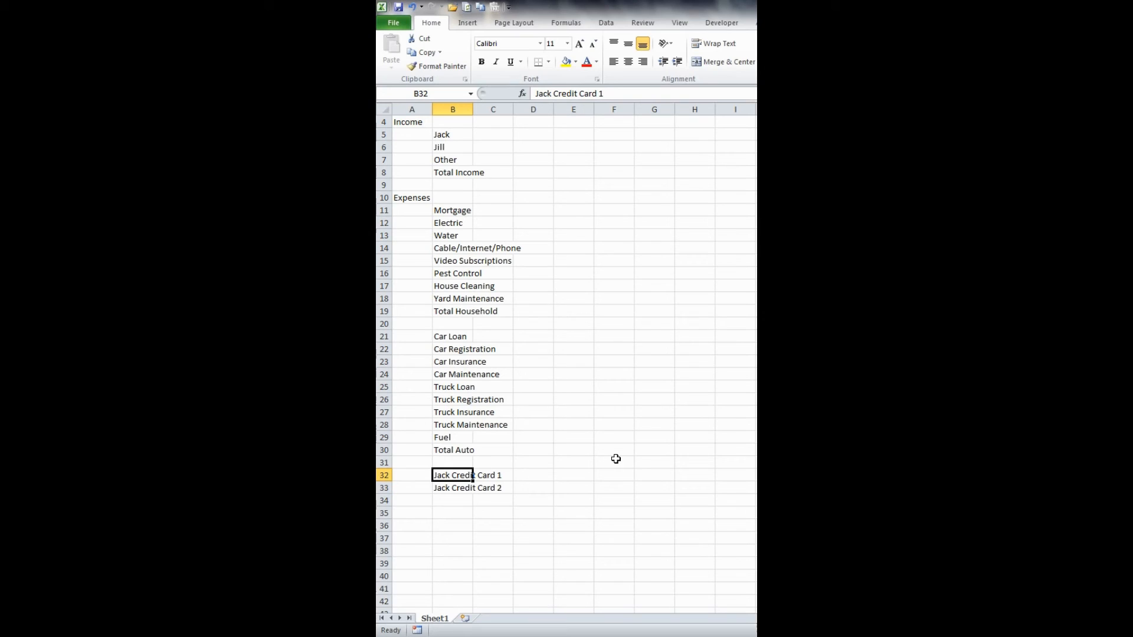
key("shift+Down")
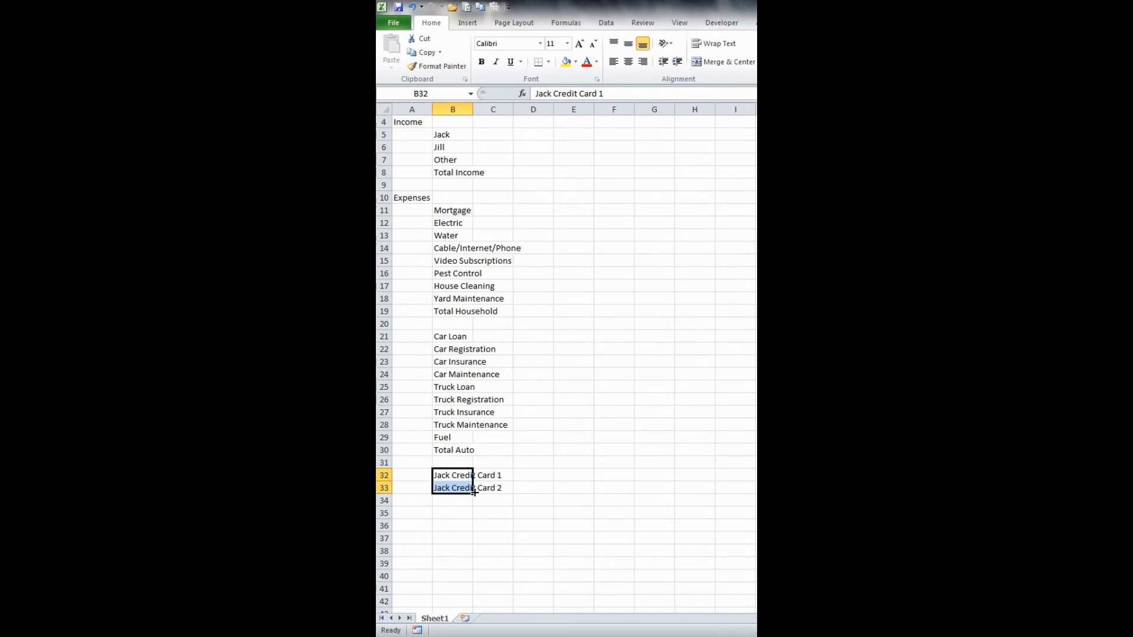
left_click_drag(470, 497, 475, 504)
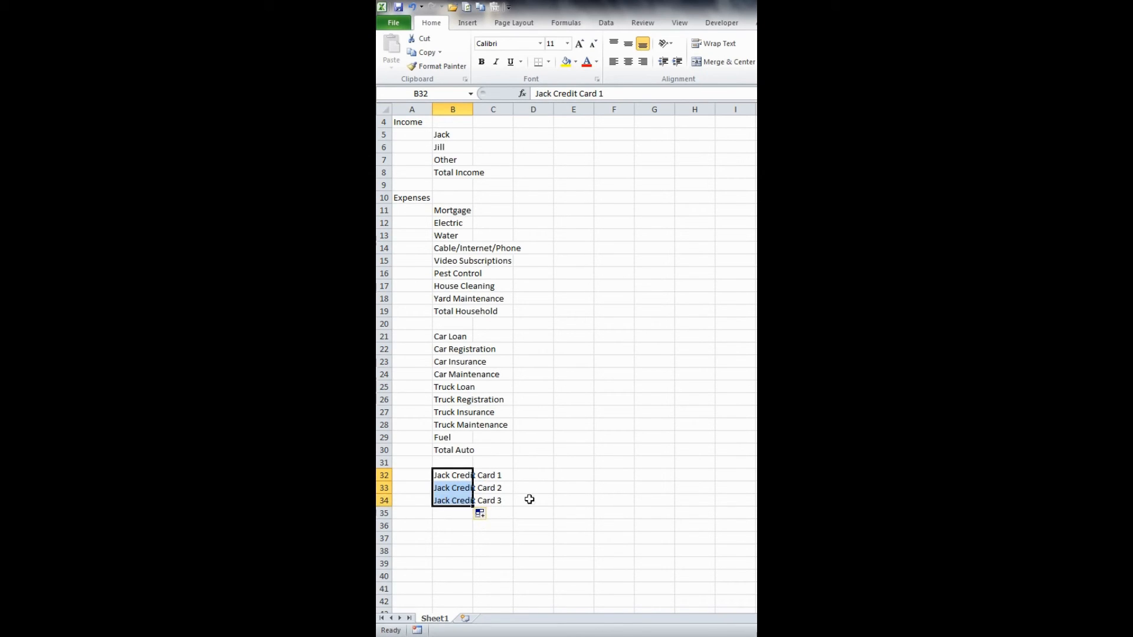
left_click(481, 475)
left_click(502, 487)
left_click(507, 500)
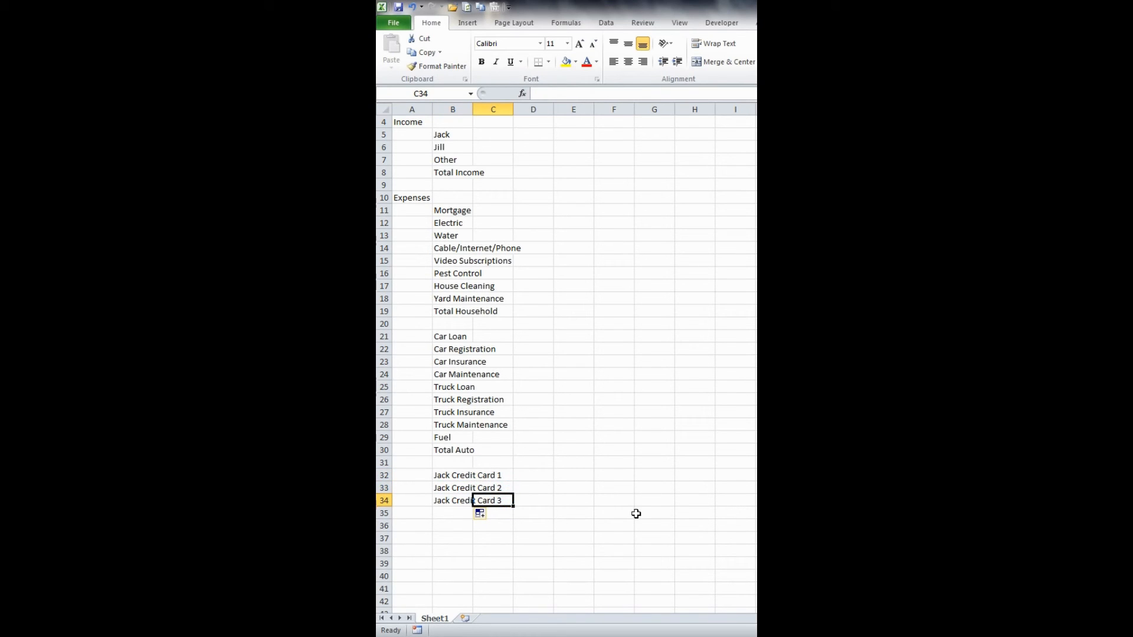
key("Left")
key("Up")
key("Up")
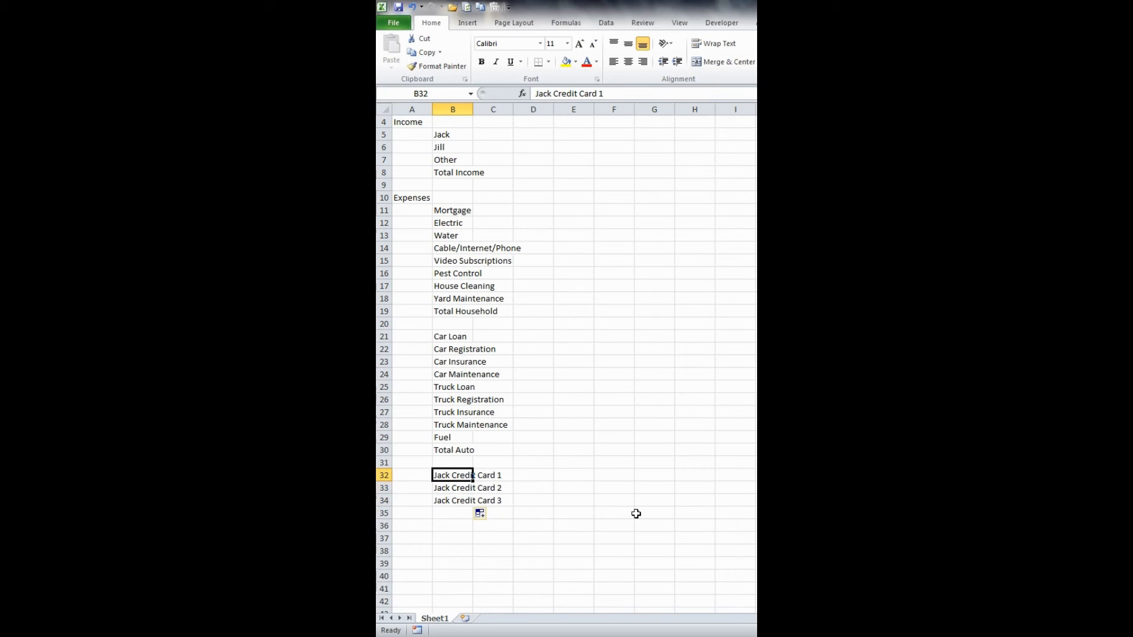
left_click(601, 483)
left_click(579, 472)
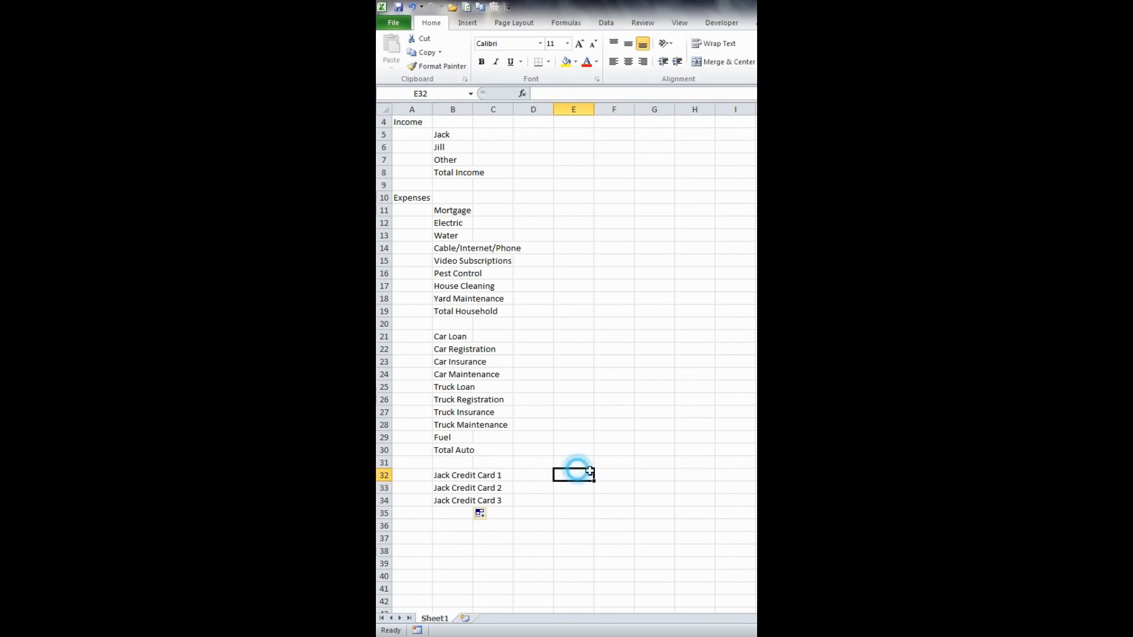
- Copy the three credit card labels in B32:B34 and paste them directly below into B35:B37
key("End")
key("Left")
key("shift+Down")
key("shift+Down")
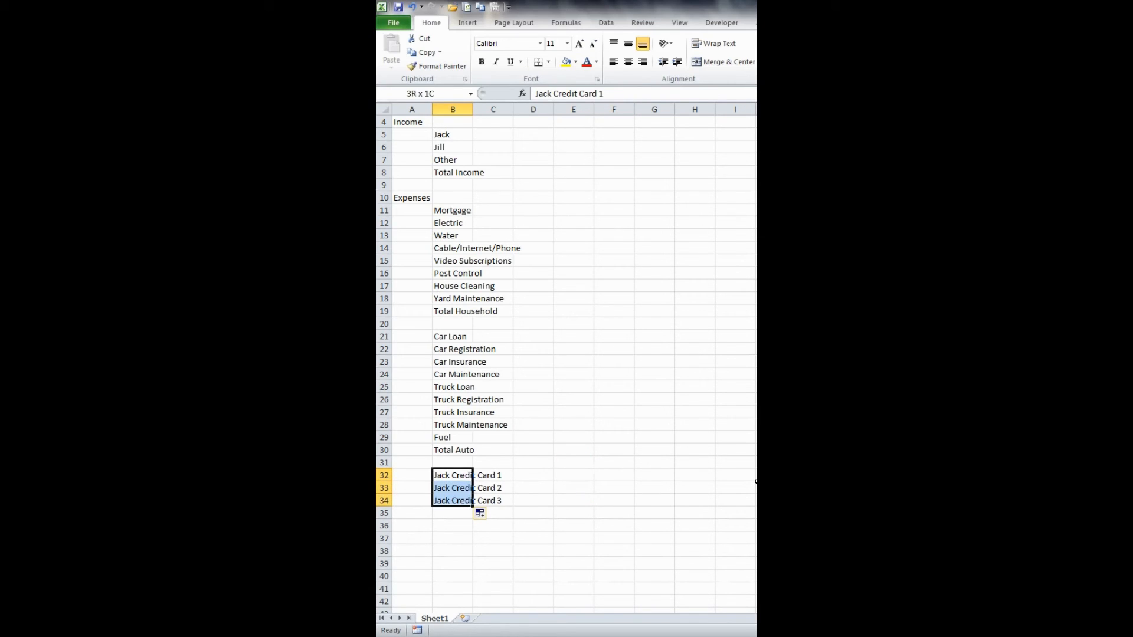
key("Up")
key("Down")
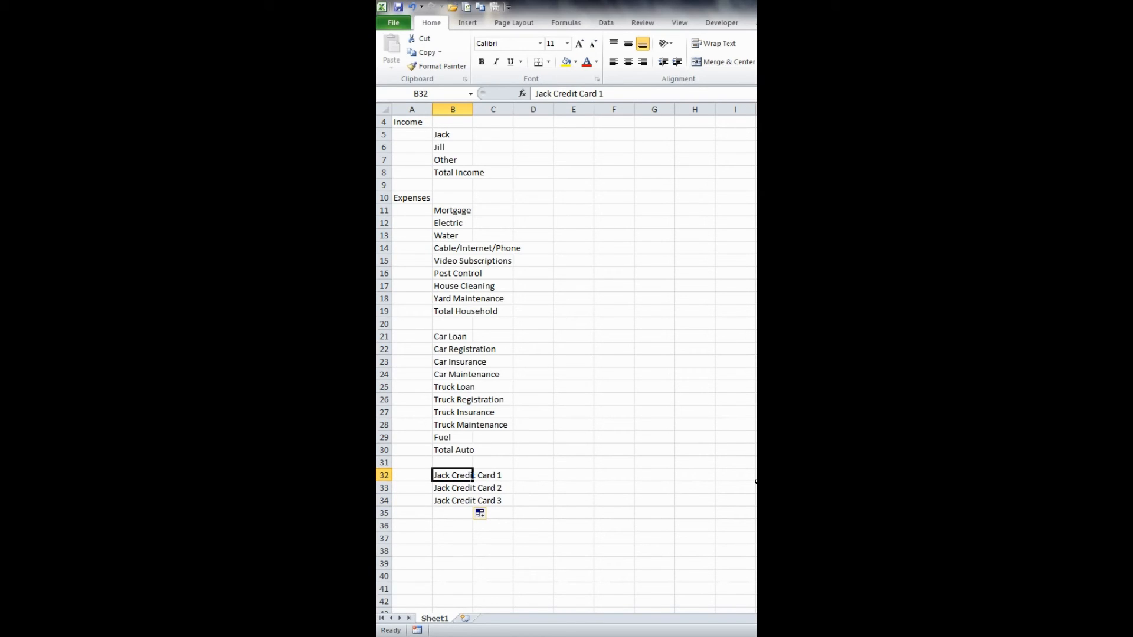
key("shift+Down")
key("shift+Down")
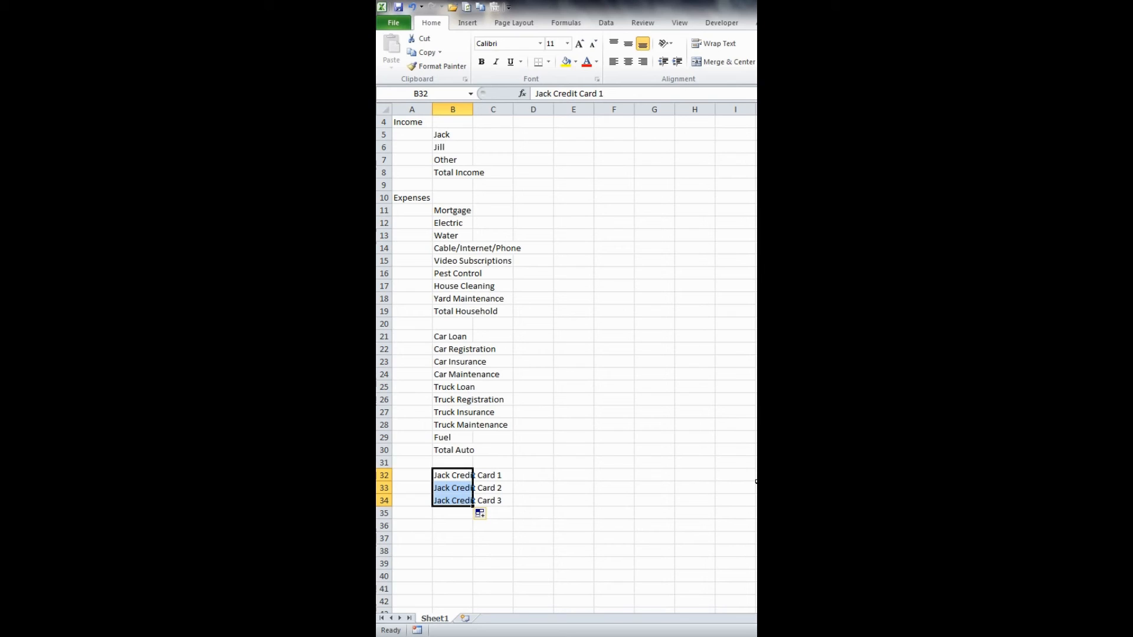
key("ctrl+c")
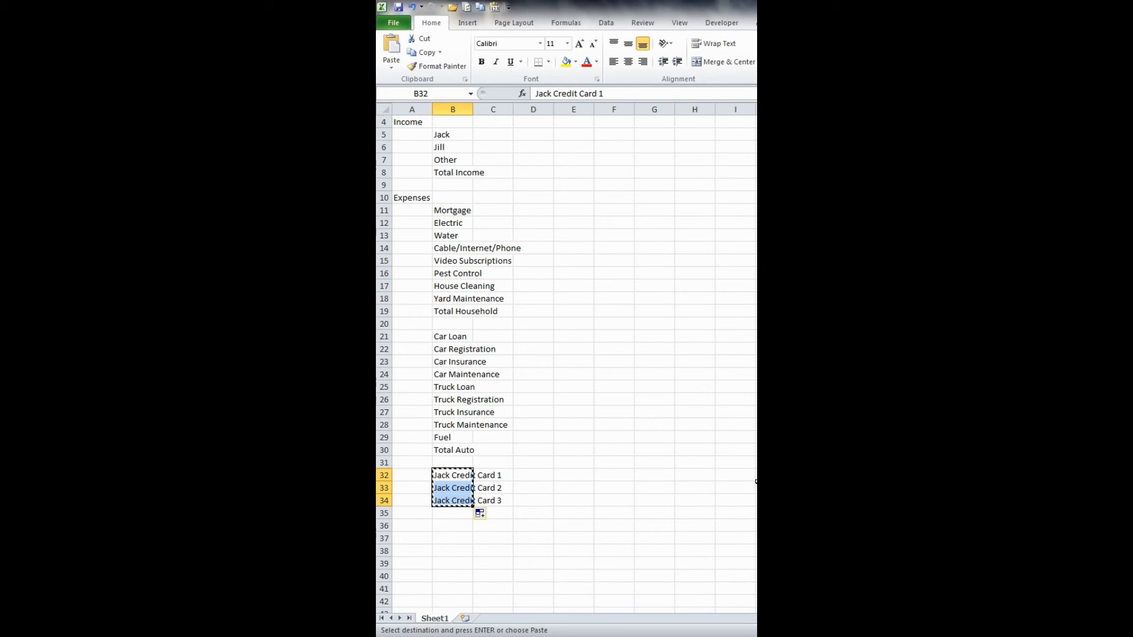
key("Down")
key("Down")
key("Down")
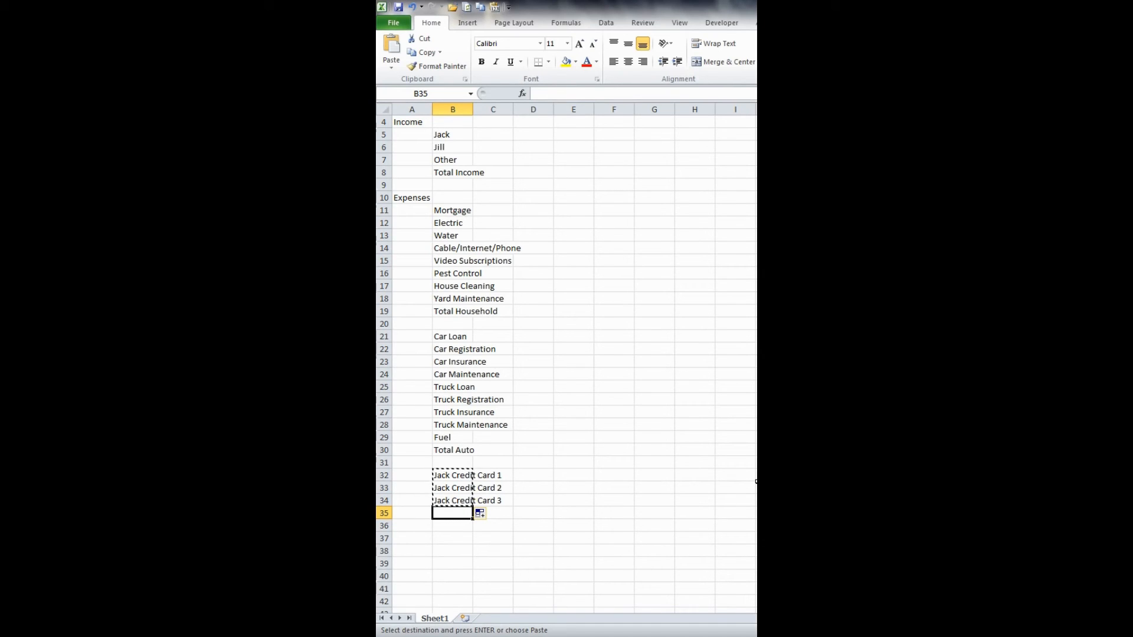
key("ctrl+v")
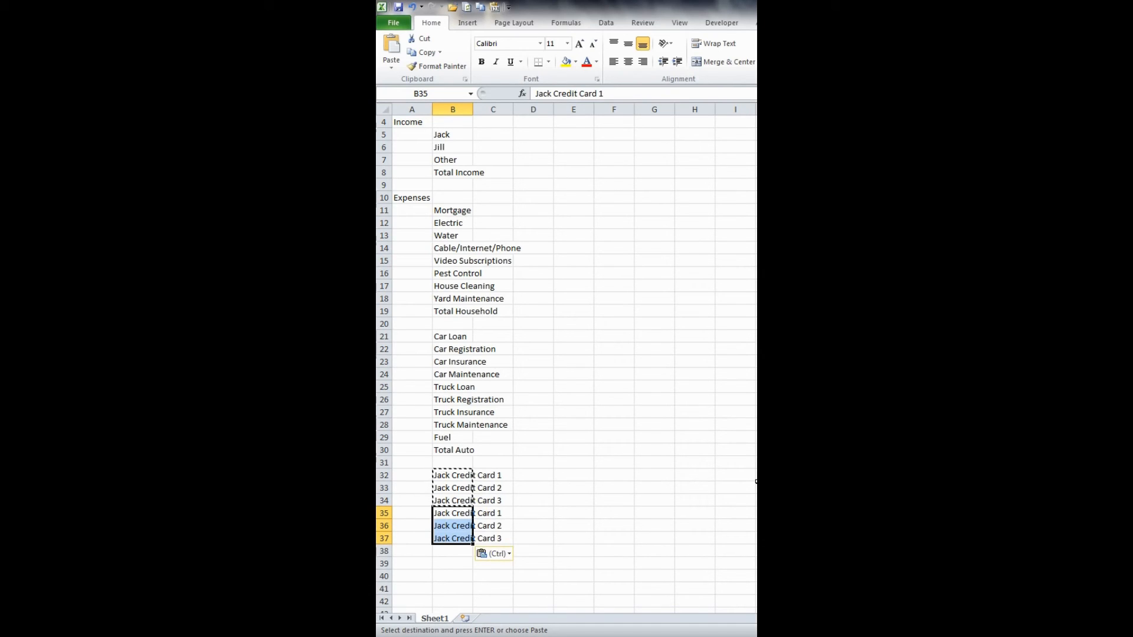
key("Escape")
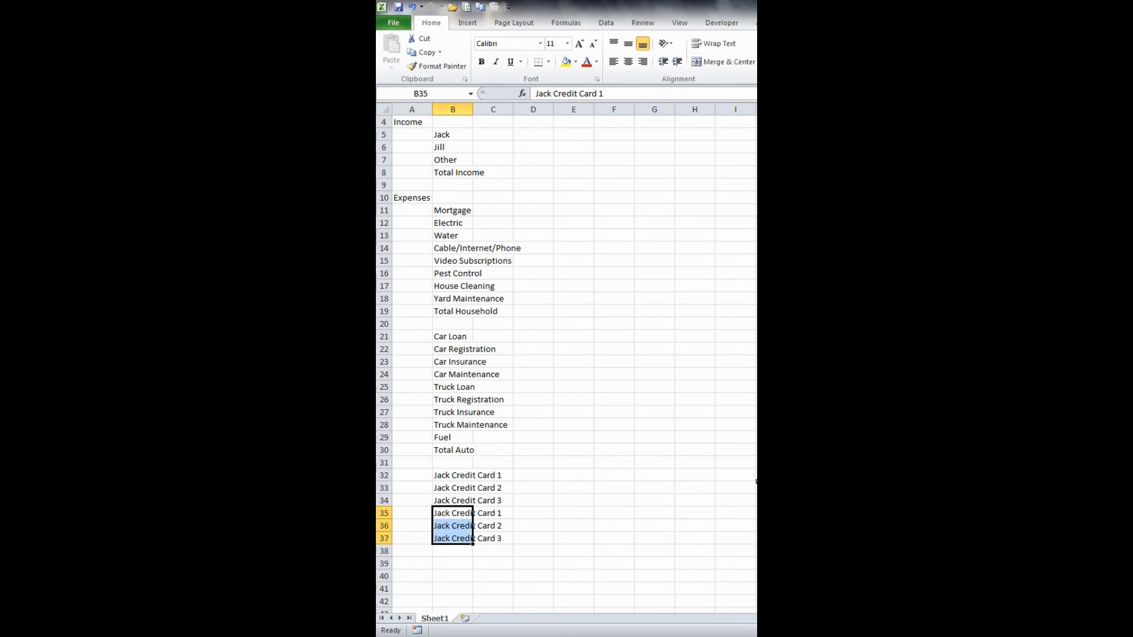
- Replace the first income earner's name with the second earner's name in all three credit card labels in B35:B37
key("ctrl+f")
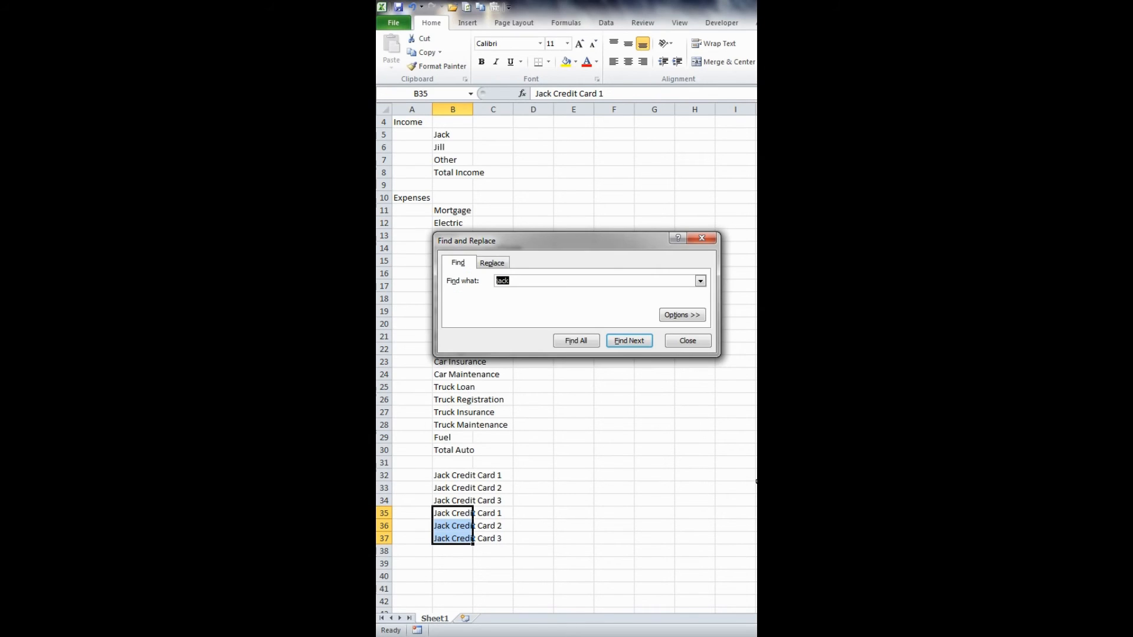
left_click(502, 268)
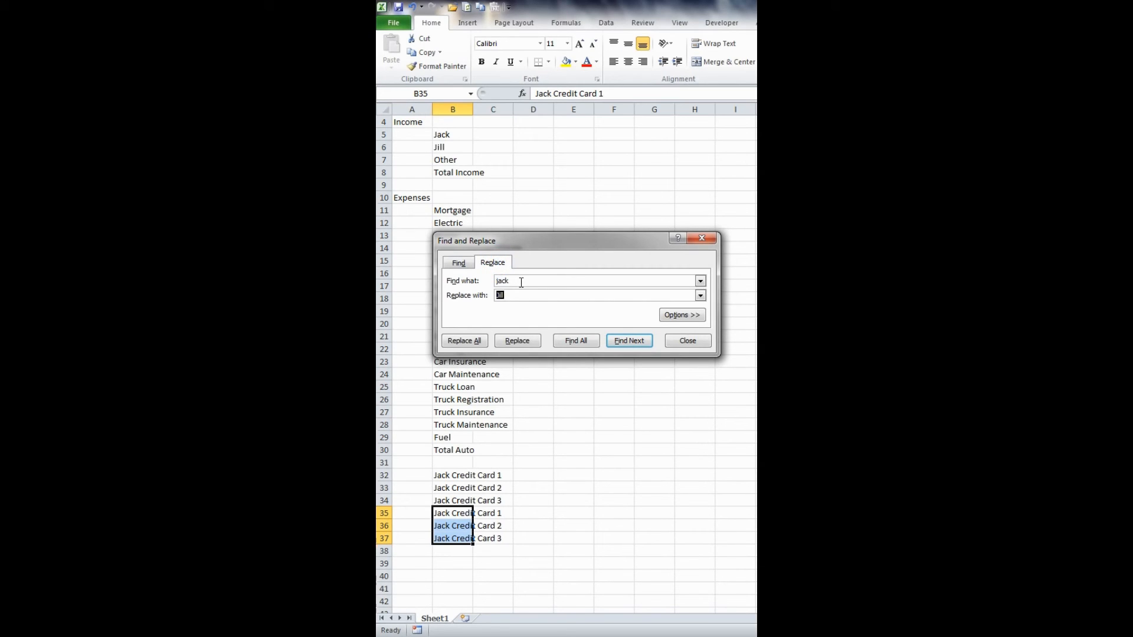
left_click_drag(521, 282, 498, 286)
double_click(603, 296)
type("Ji")
left_click(478, 343)
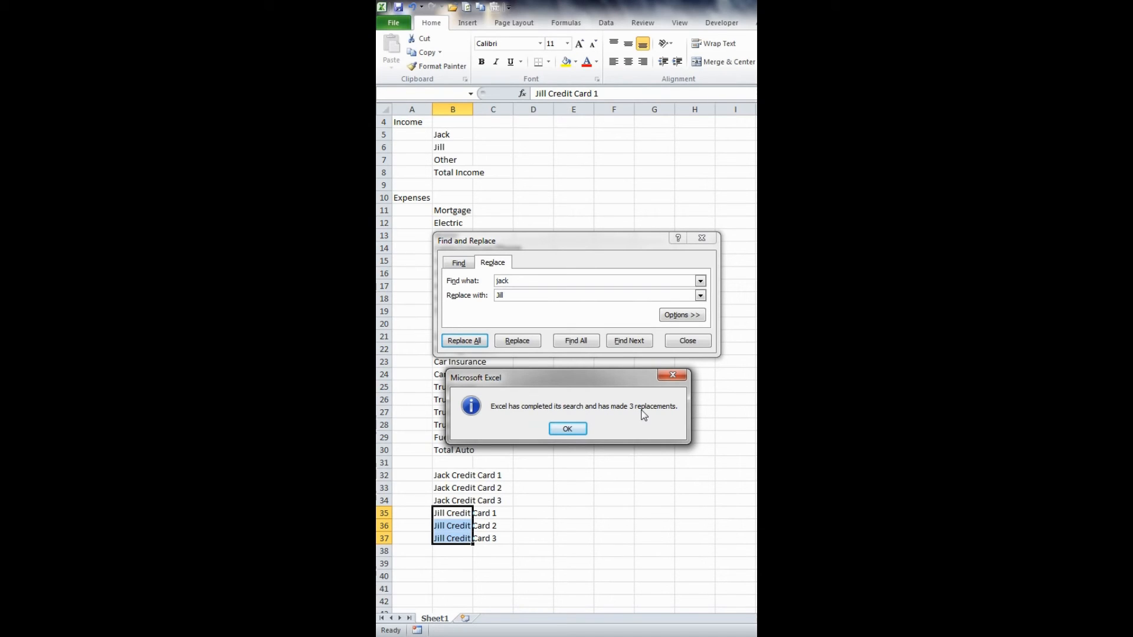
left_click(568, 429)
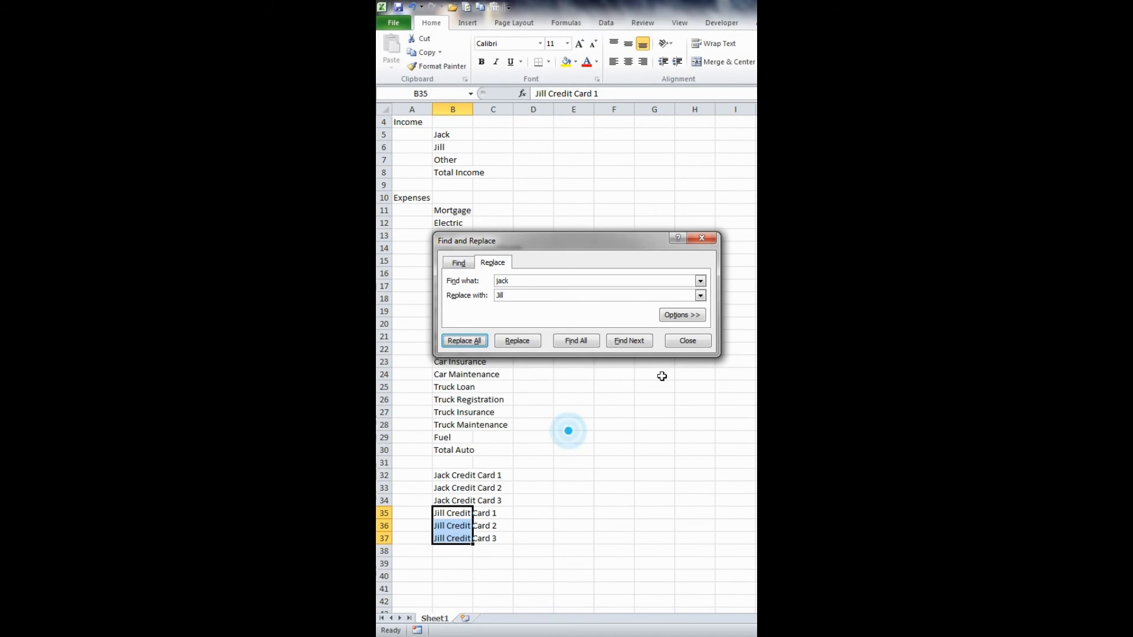
left_click(688, 341)
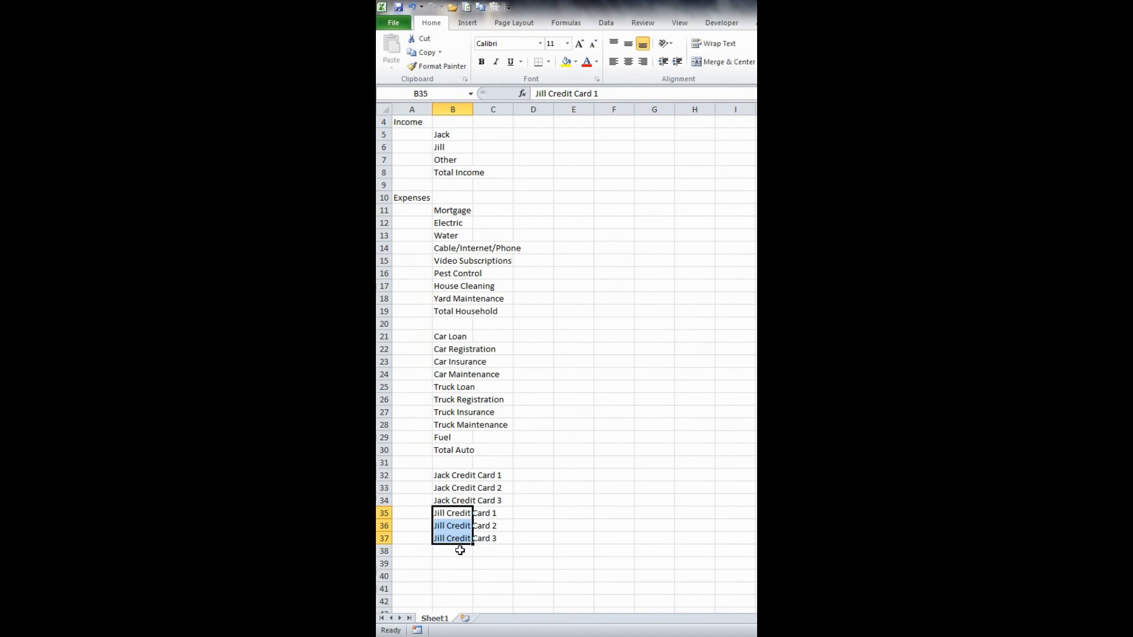
- Label B38 with the first income earner's name followed by School Loan
left_click(459, 550)
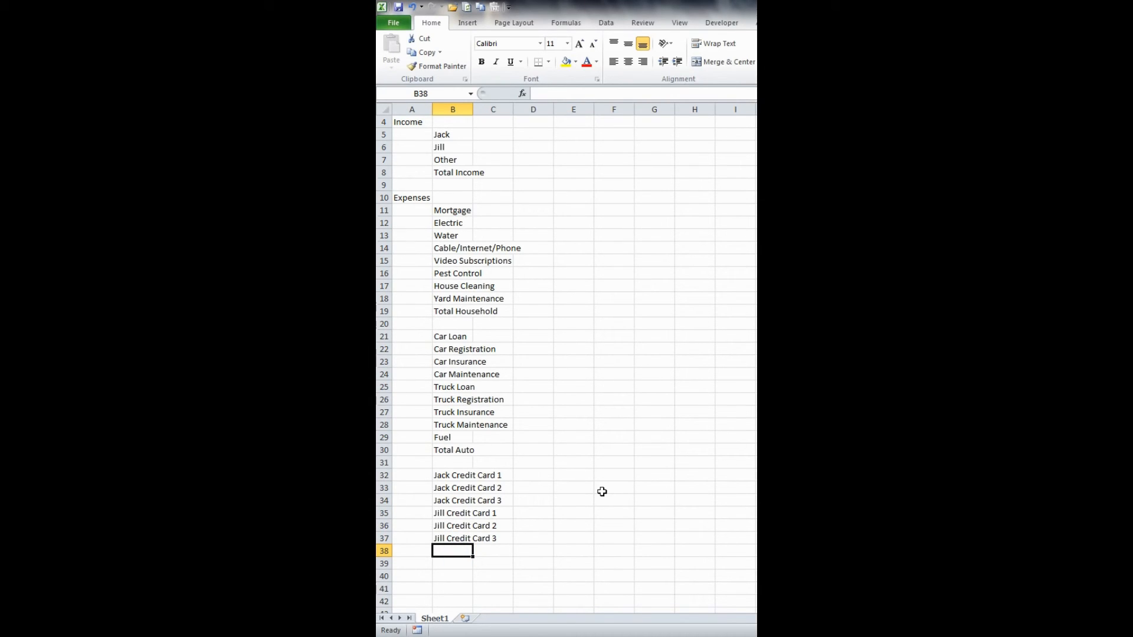
type("Jack SChoo")
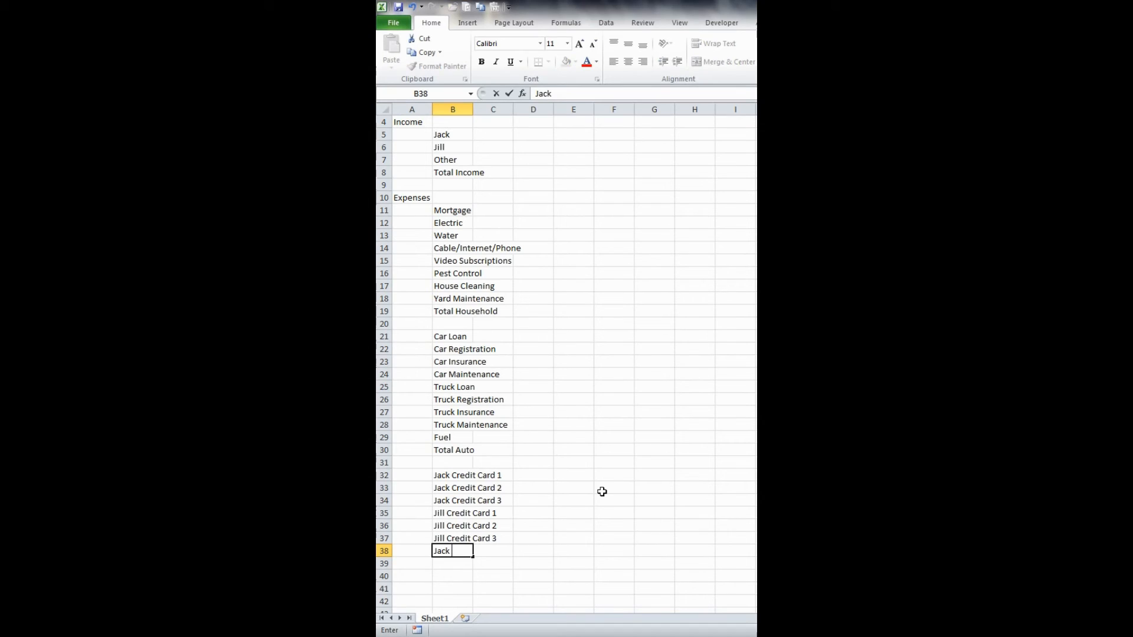
key("BackSpace")
key("BackSpace")
key("BackSpace")
key("BackSpace")
type("chool Lan")
key("Return")
key("Up")
key("F2")
key("BackSpace")
key("BackSpace")
type("oan")
key("Return")
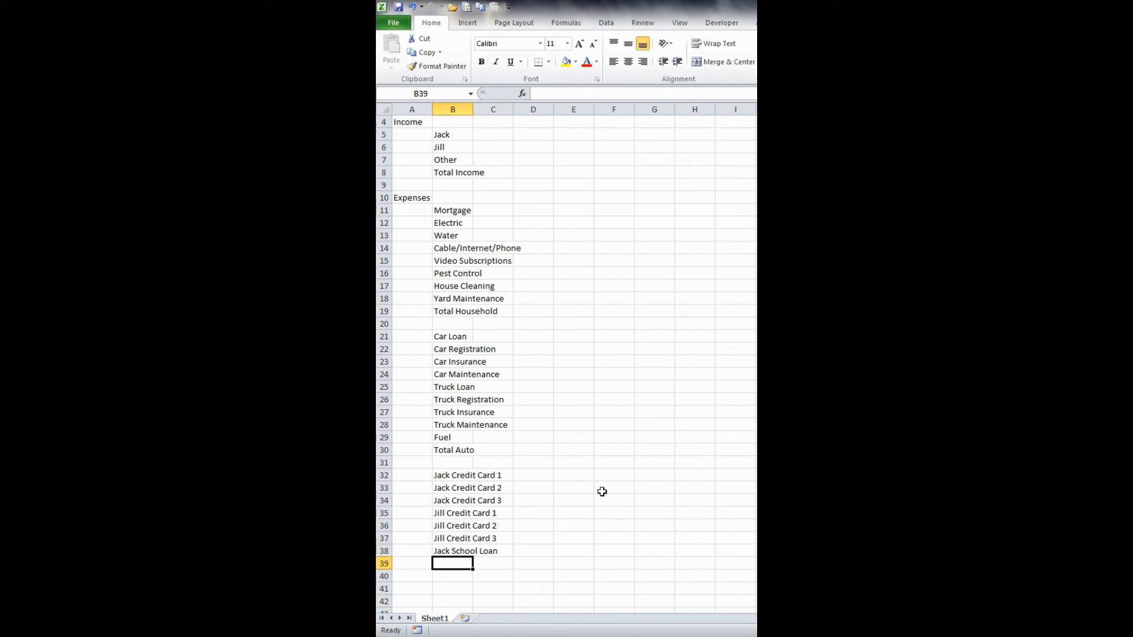
- Duplicate the school loan label from B38 into B39 and change its name to the second income earner's
key("ctrl+d")
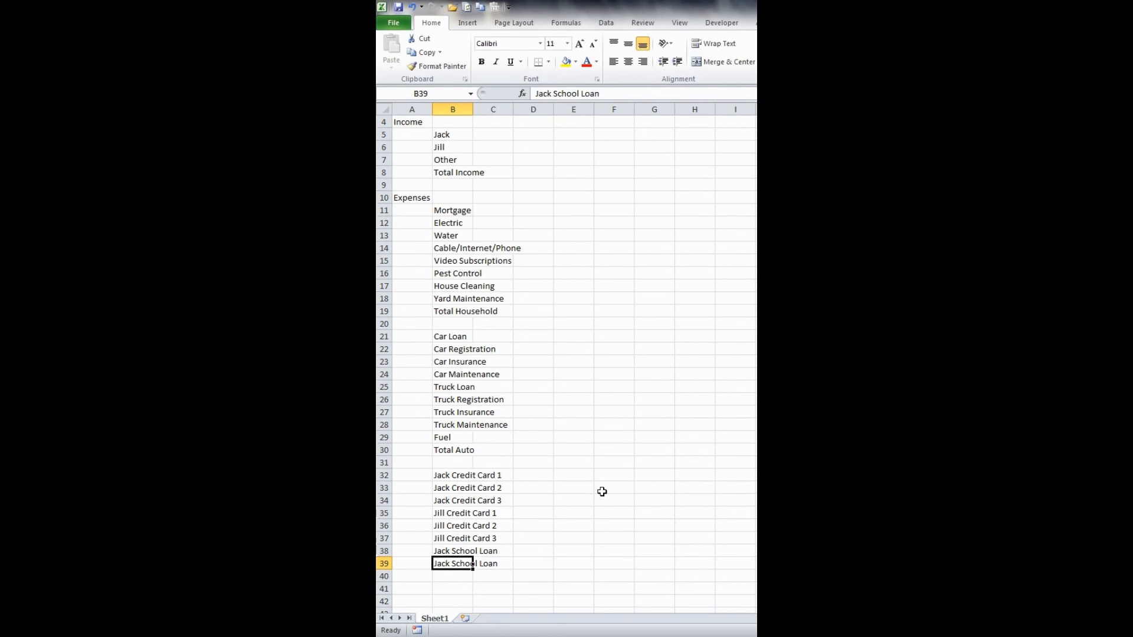
key("F2")
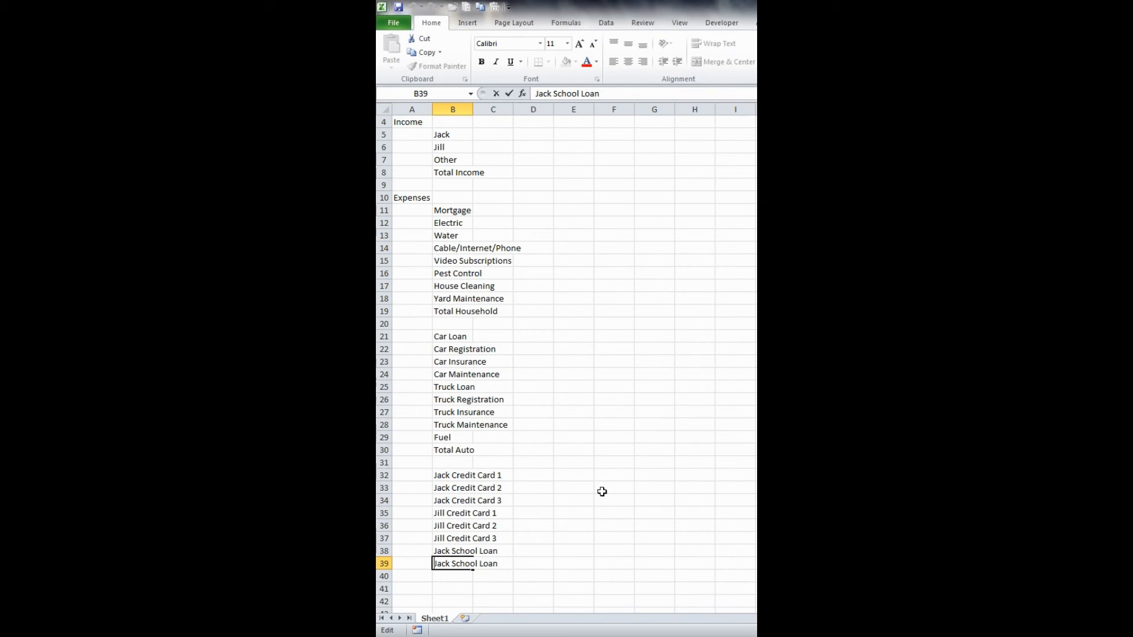
key("Delete")
key("Delete")
key("Delete")
key("Delete")
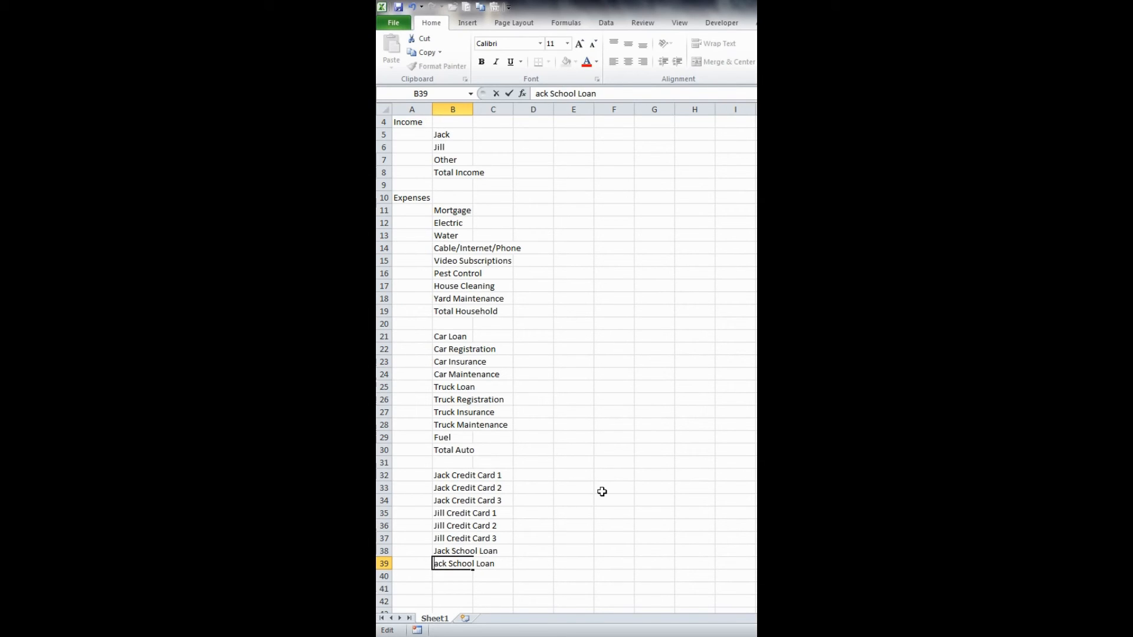
type("Jill")
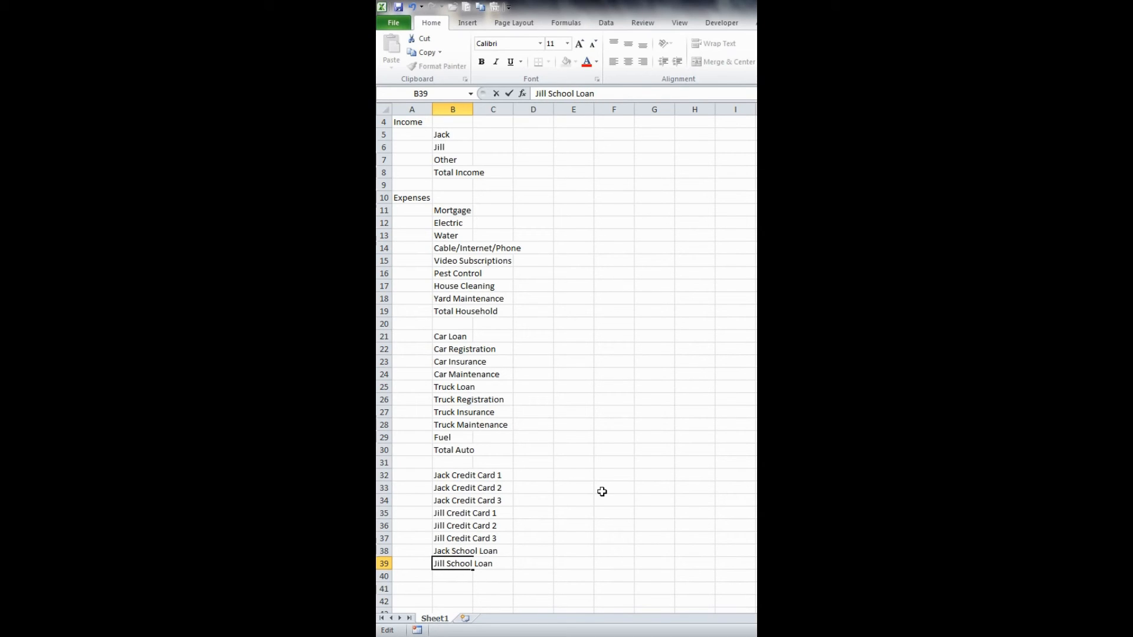
key("Return")
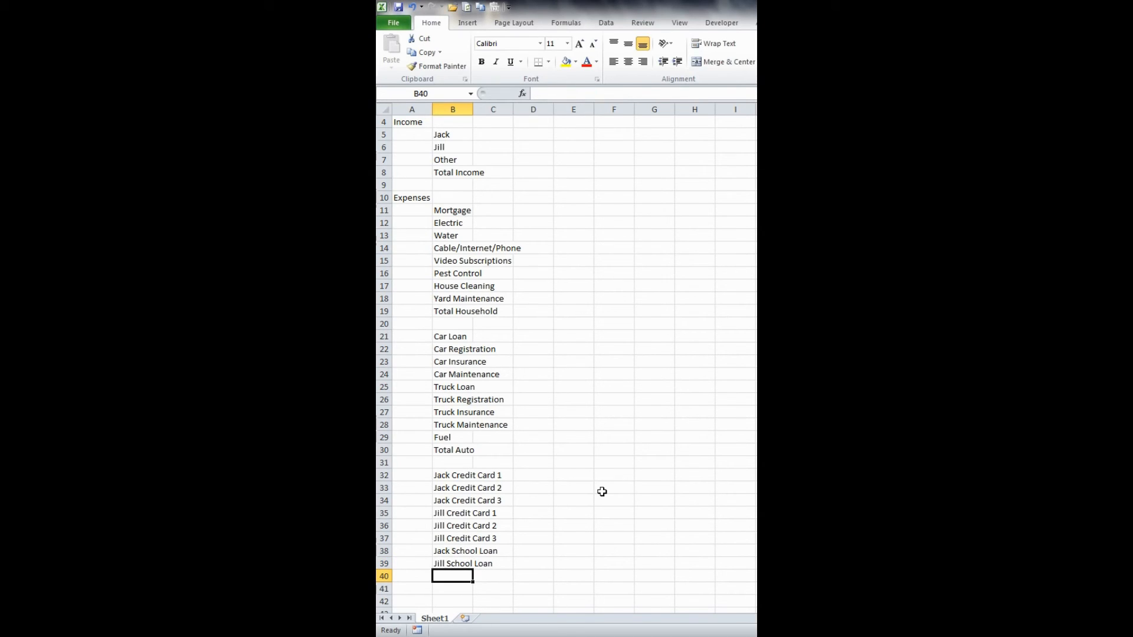
- Label B40 as Total Loan below the school loan rows
type("Total L")
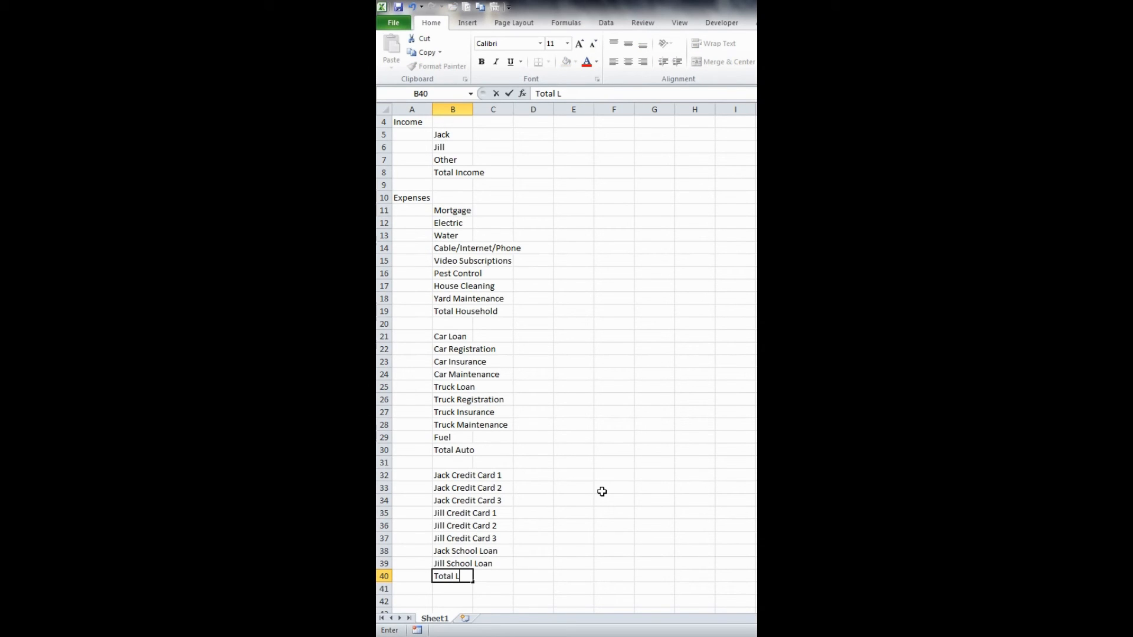
type("oan")
key("Return")
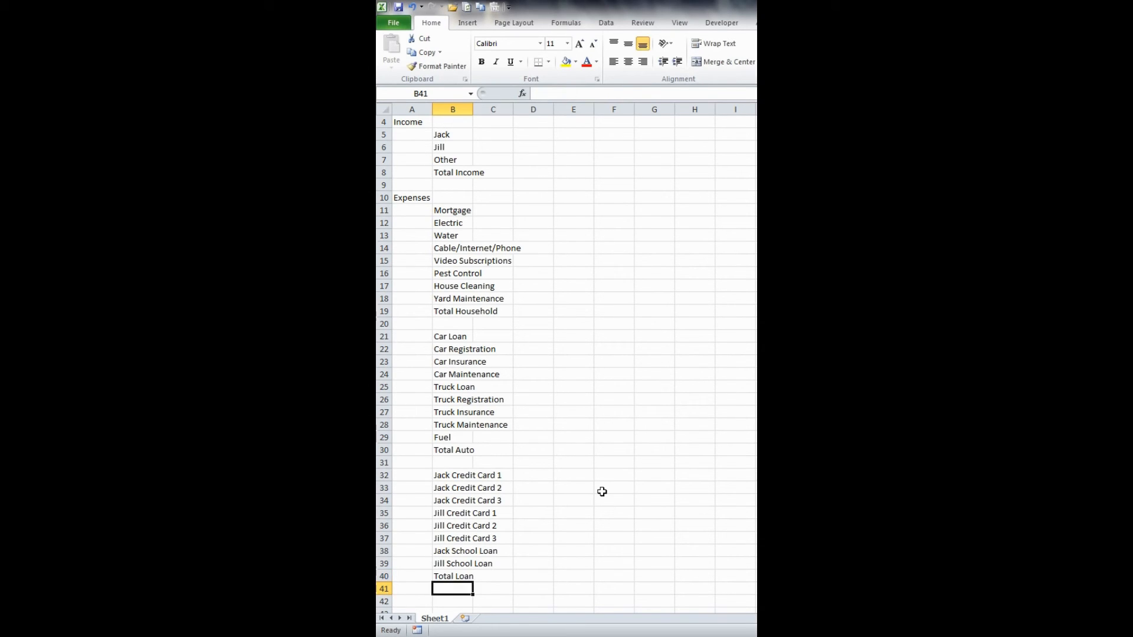
- Leave row 41 blank and enter the labels Cell Phone in B42 and Life Insurance in B43
scroll(584, 491, "down", 5)
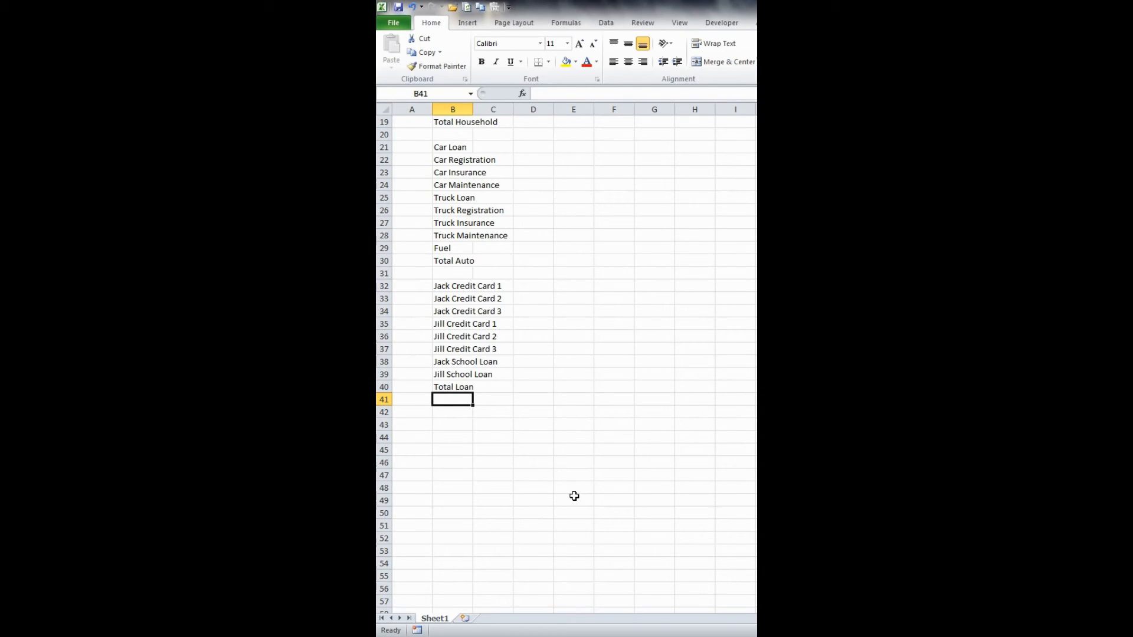
key("Return")
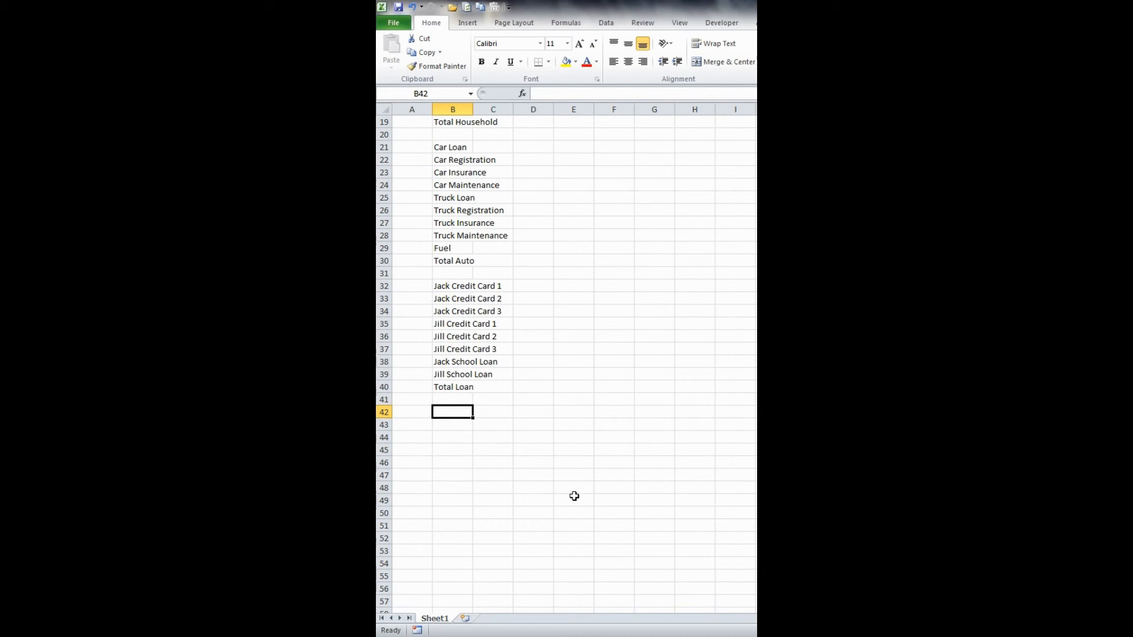
type("Cell O")
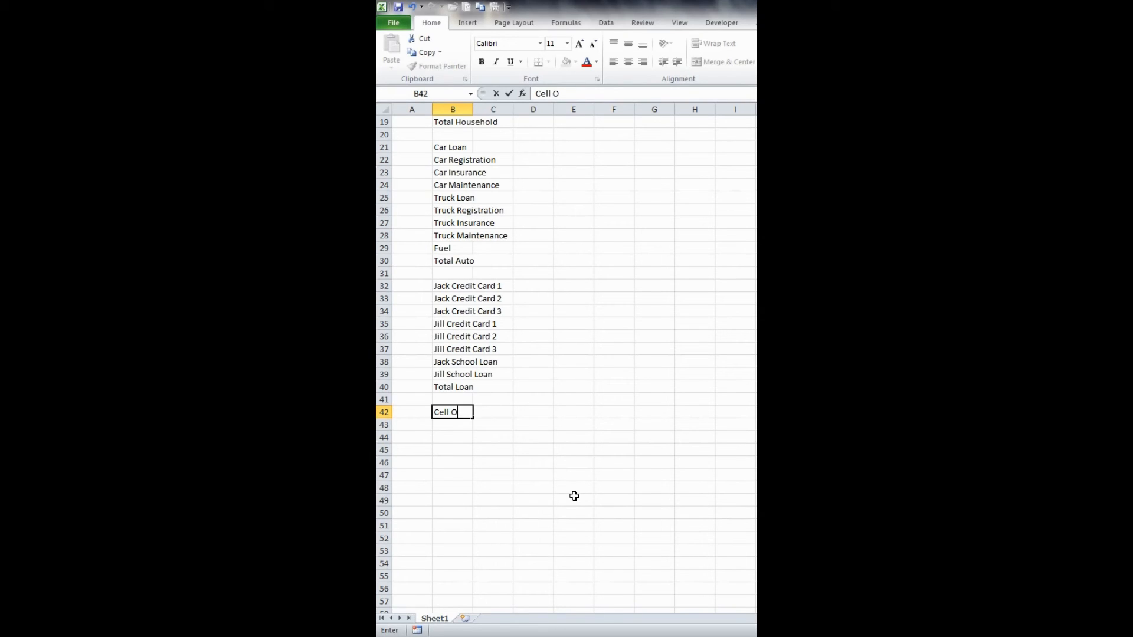
key("BackSpace")
type("Phone")
key("Return")
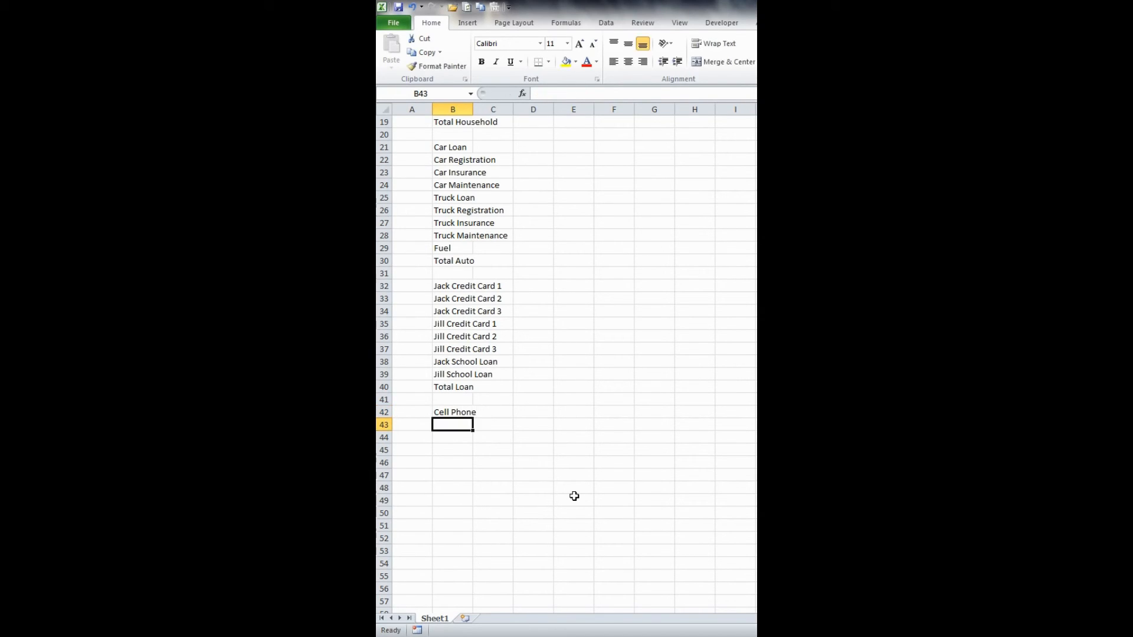
type("Life I")
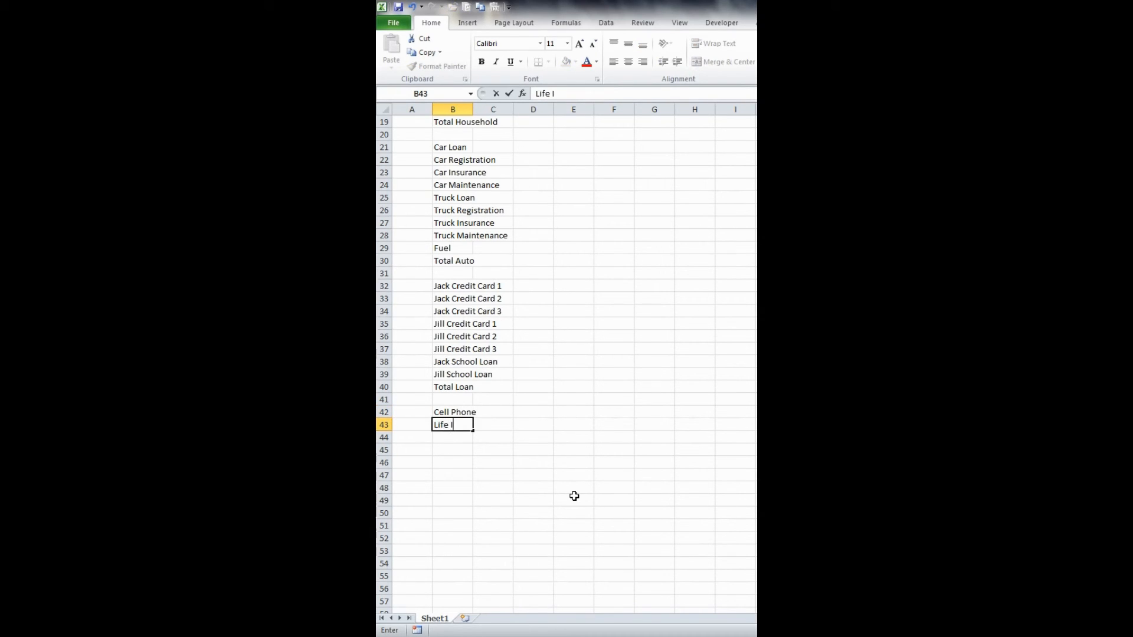
type("nsurance")
key("Return")
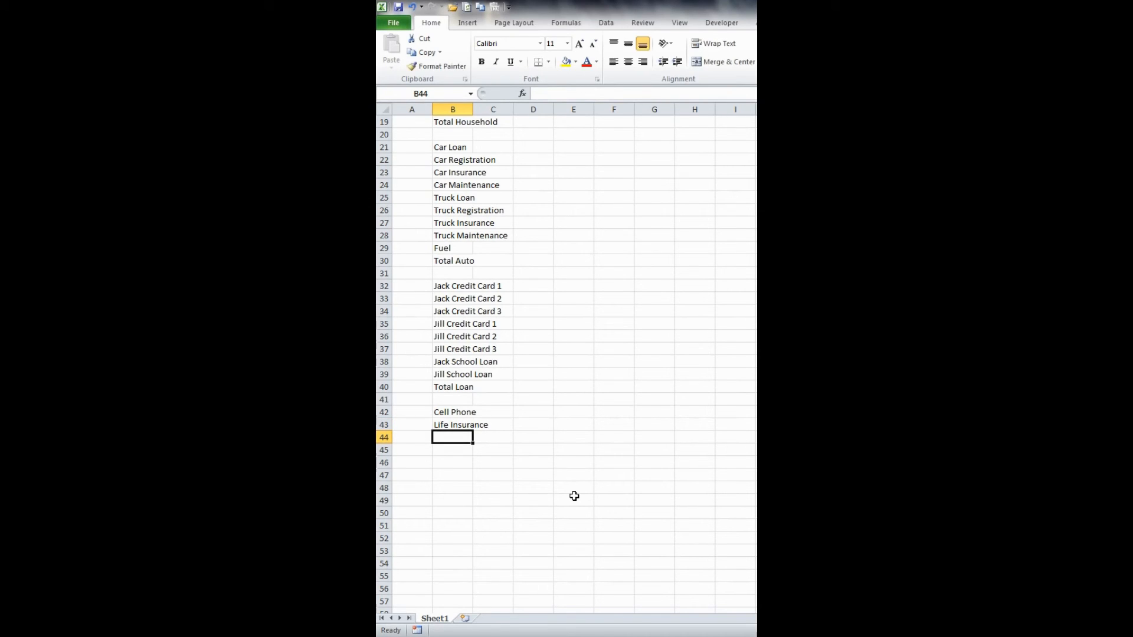
- Enter the label Warehouse Membership in B44
type("Warehouse")
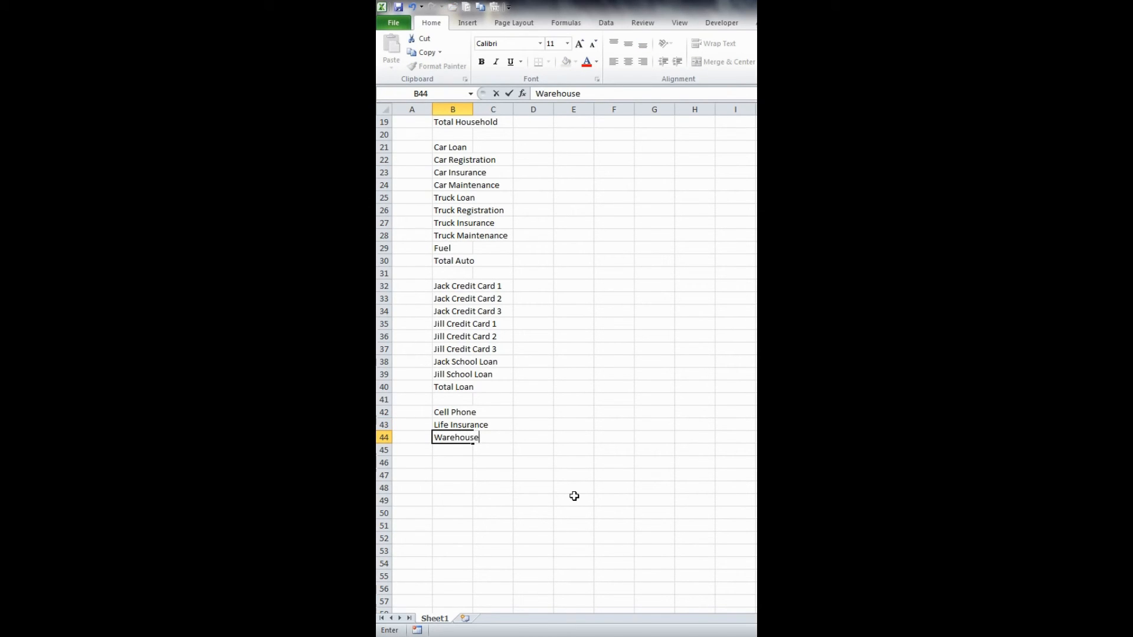
type(" Membership")
key("Return")
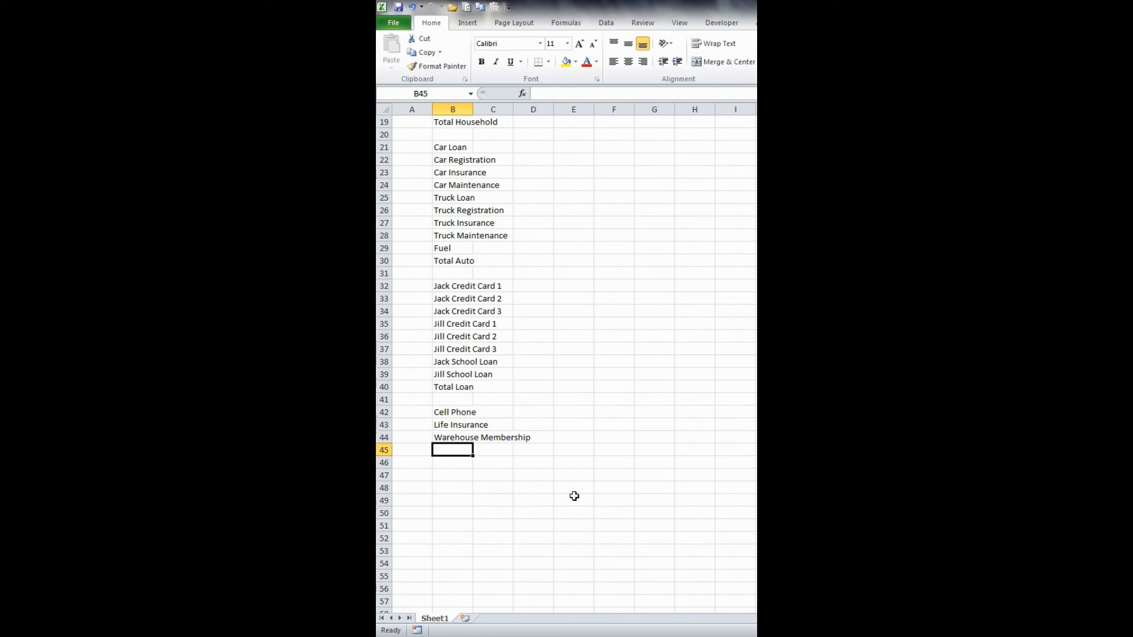
- Duplicate the membership label from B44 into B45 and change it to Gym Membership
key("ctrl+d")
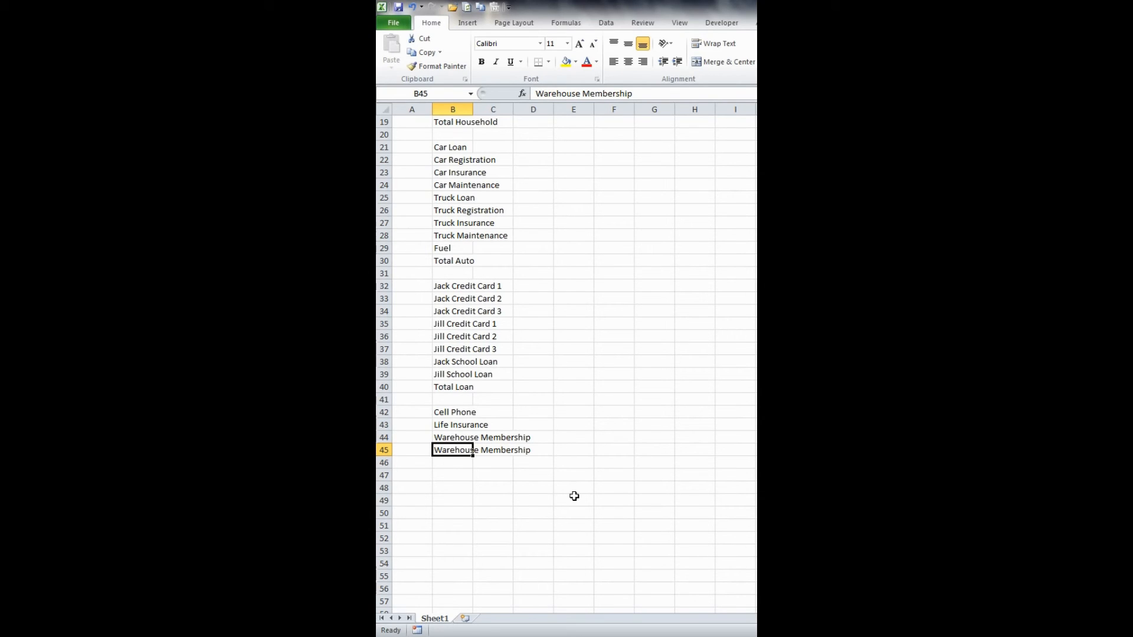
key("F2")
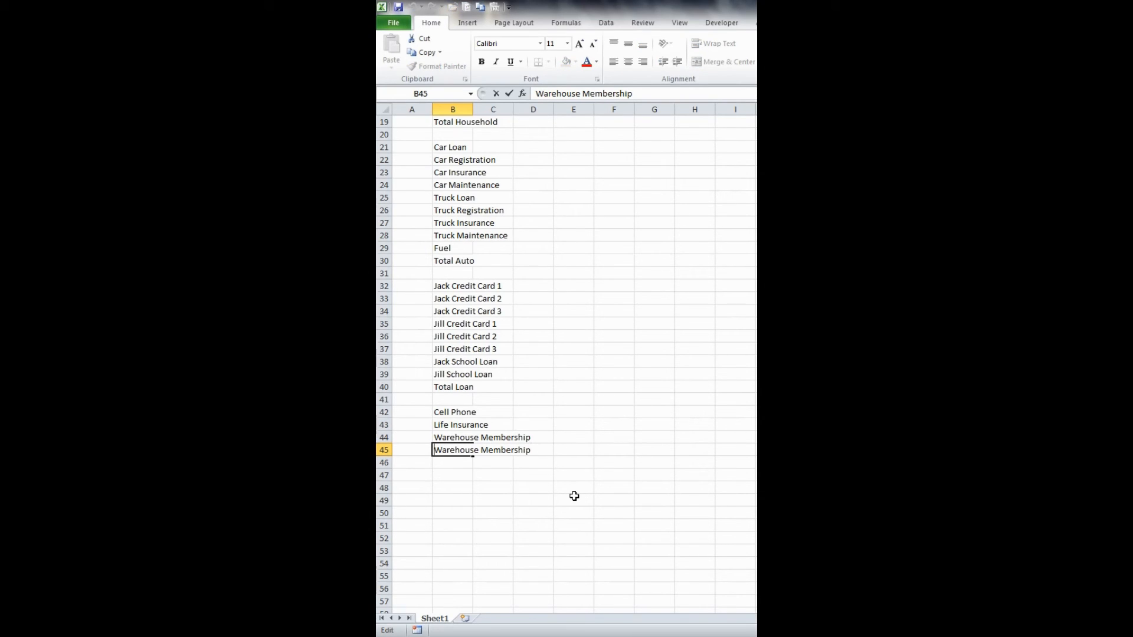
key("Delete")
key("Delete")
key("Delete")
key("Delete")
key("Delete")
key("Delete")
key("Delete")
key("Delete")
key("Delete")
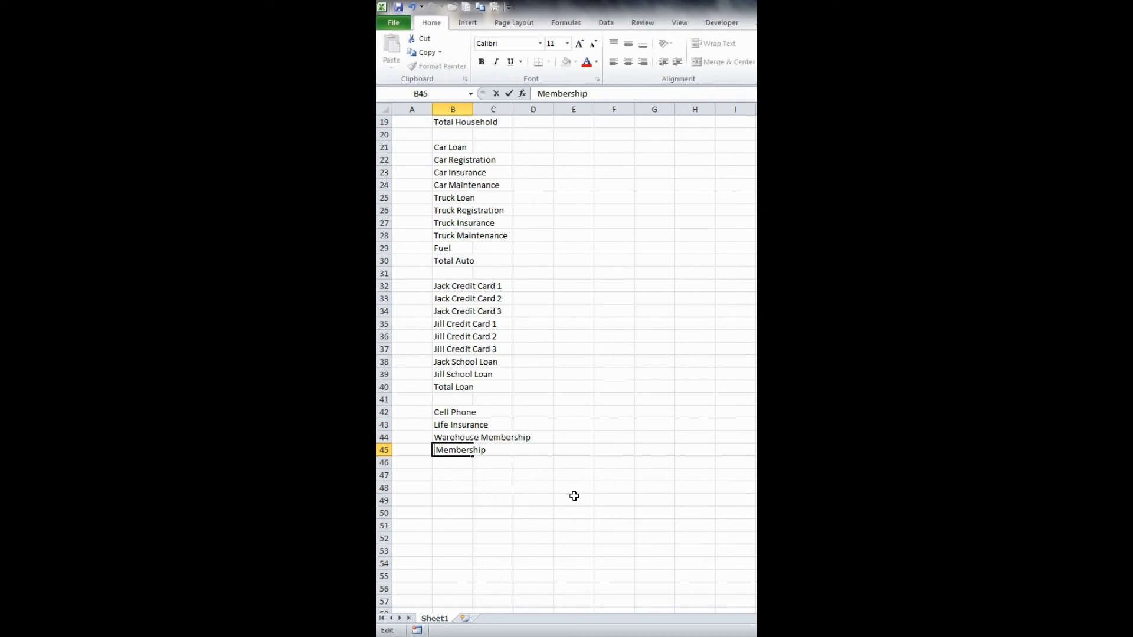
type("Gym")
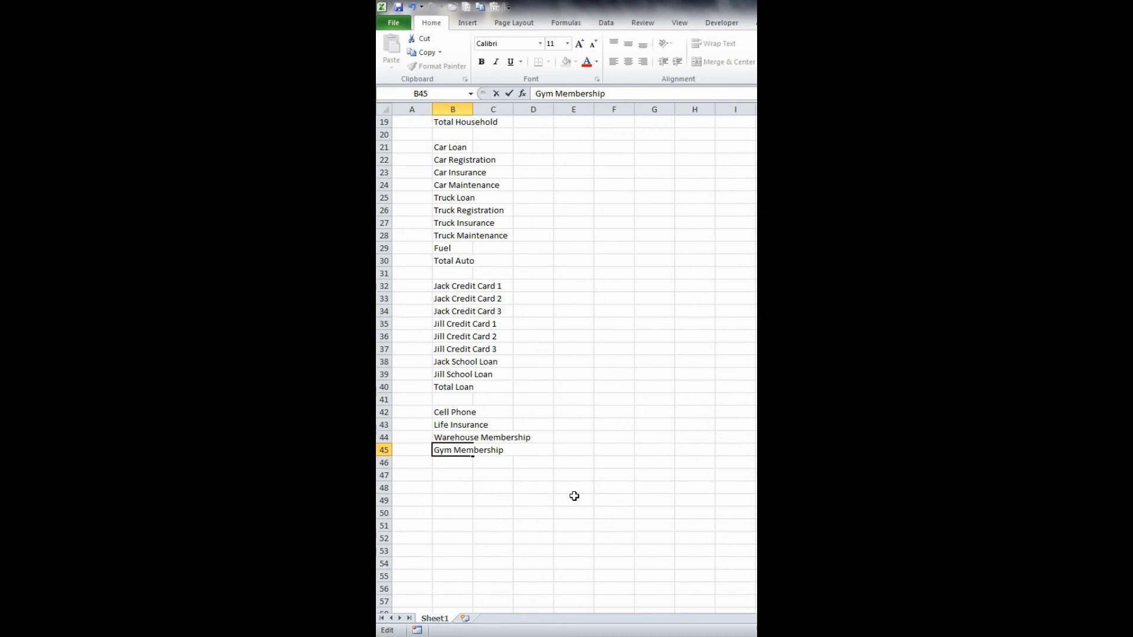
key("Return")
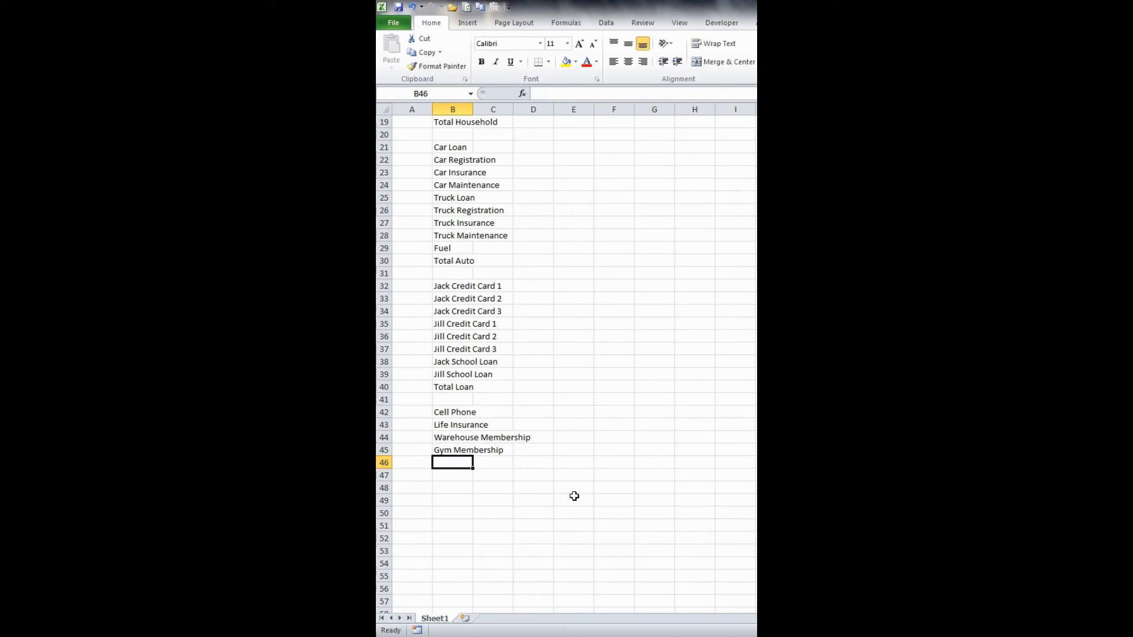
- Enter the labels Child Care in B46 and College Savings in B47
type("Child Care")
key("Return")
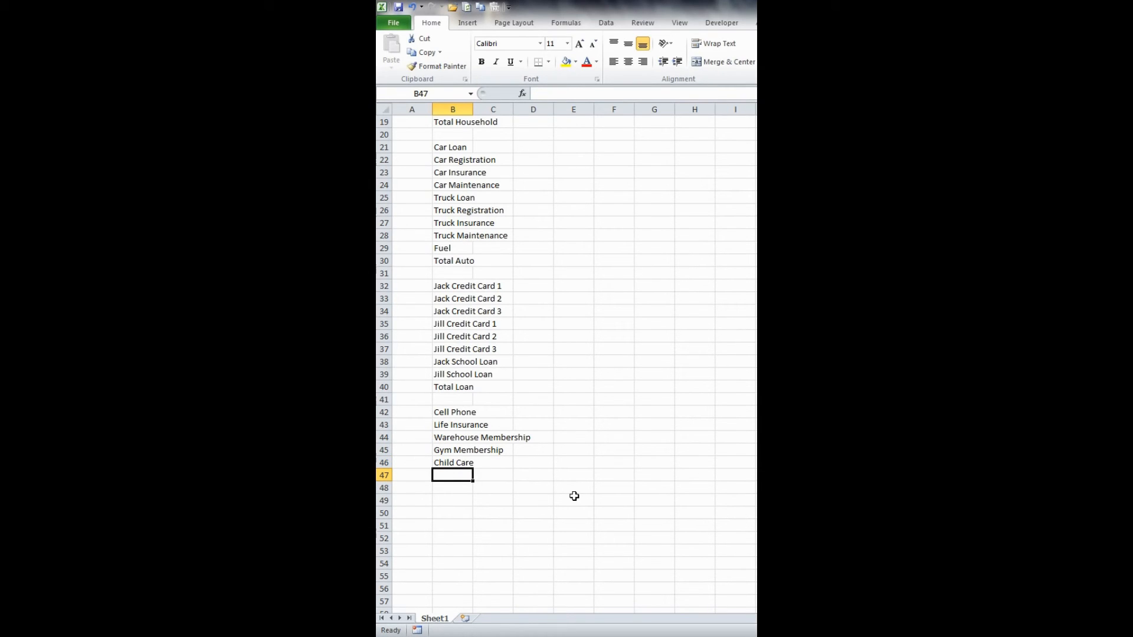
type("College")
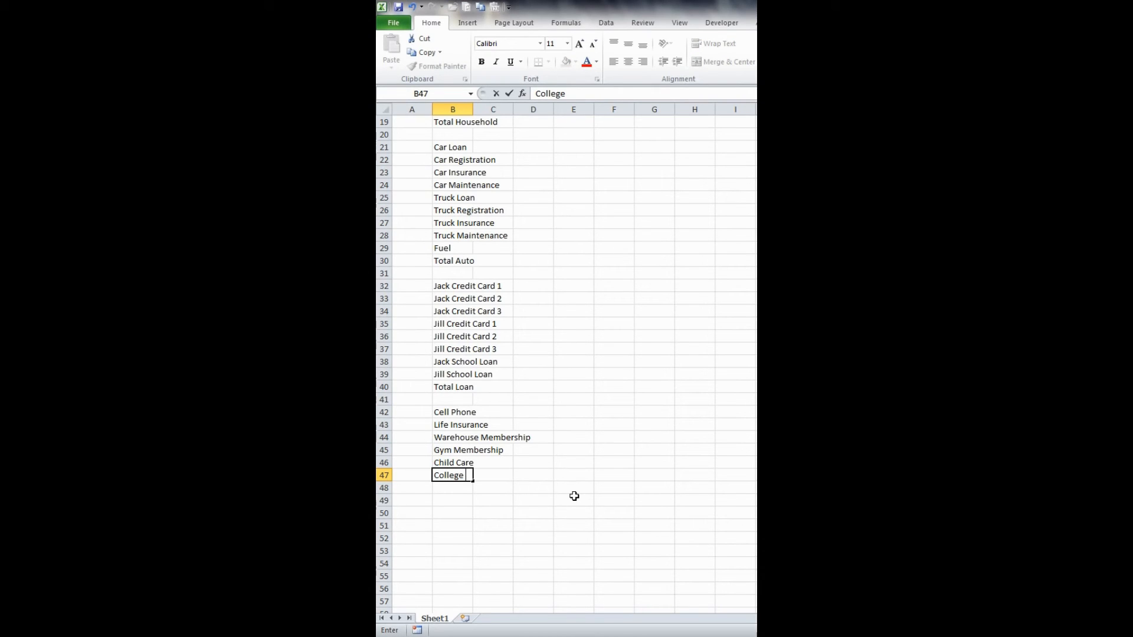
type(" Savings")
key("Return")
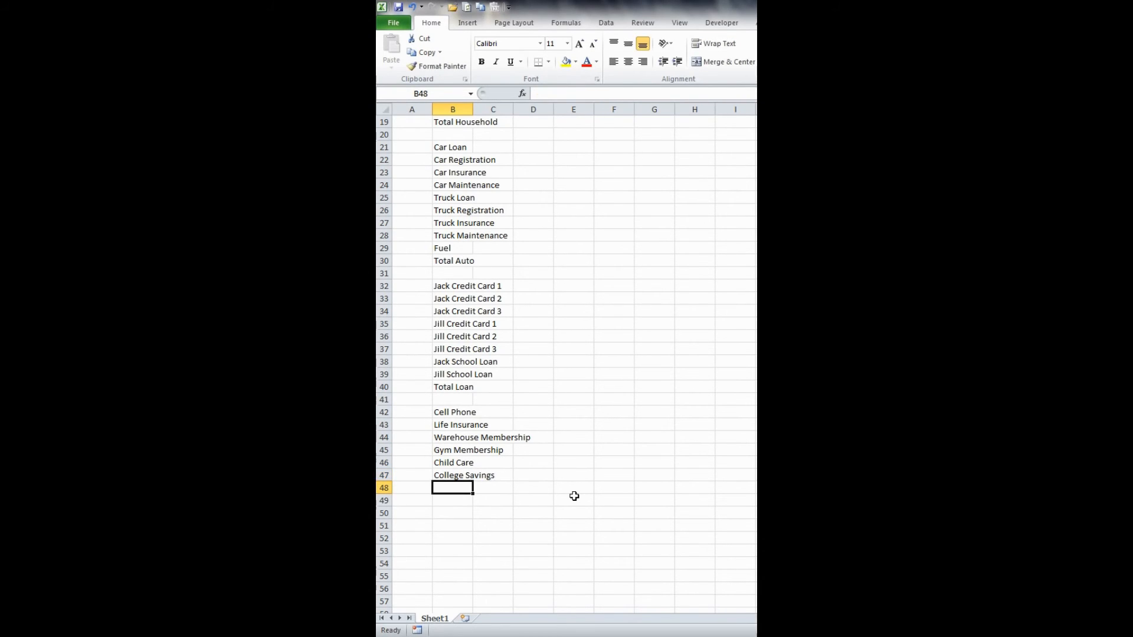
- Enter the labels Miscellaneous in B48 and Total Other in B49
type("Misce")
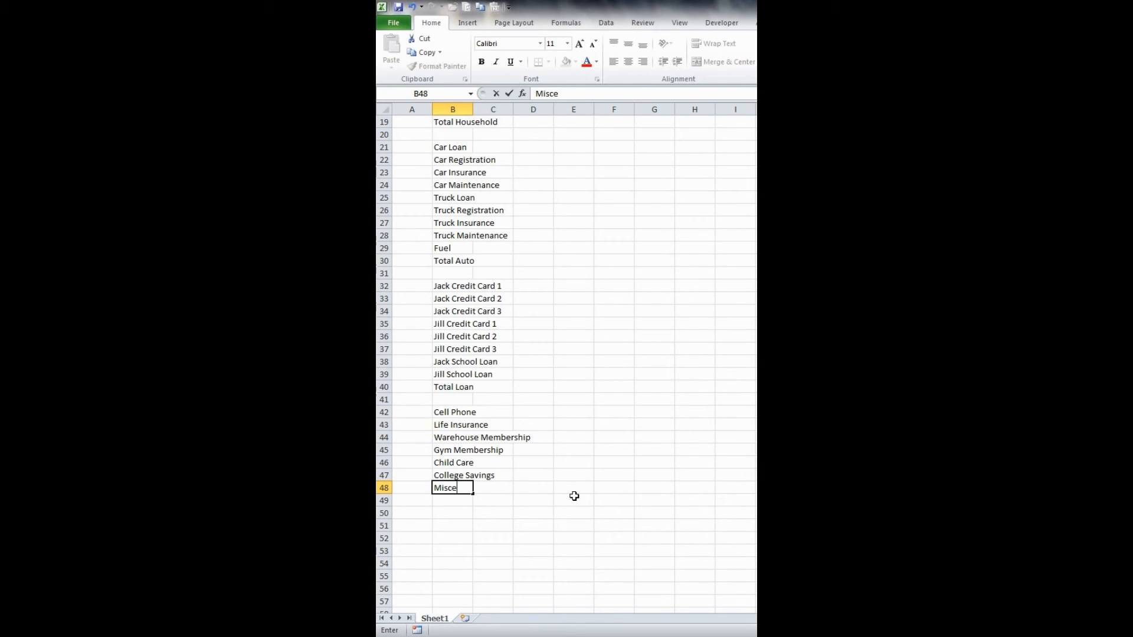
type("llaneous")
key("Return")
type("T")
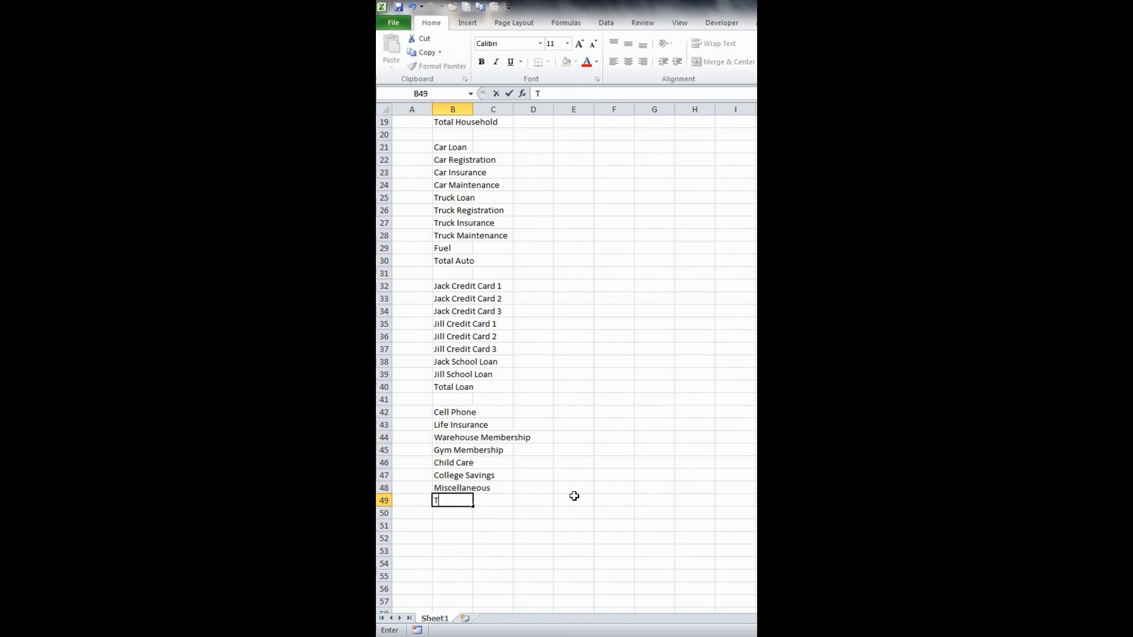
type("otal Other")
key("Return")
key("Return")
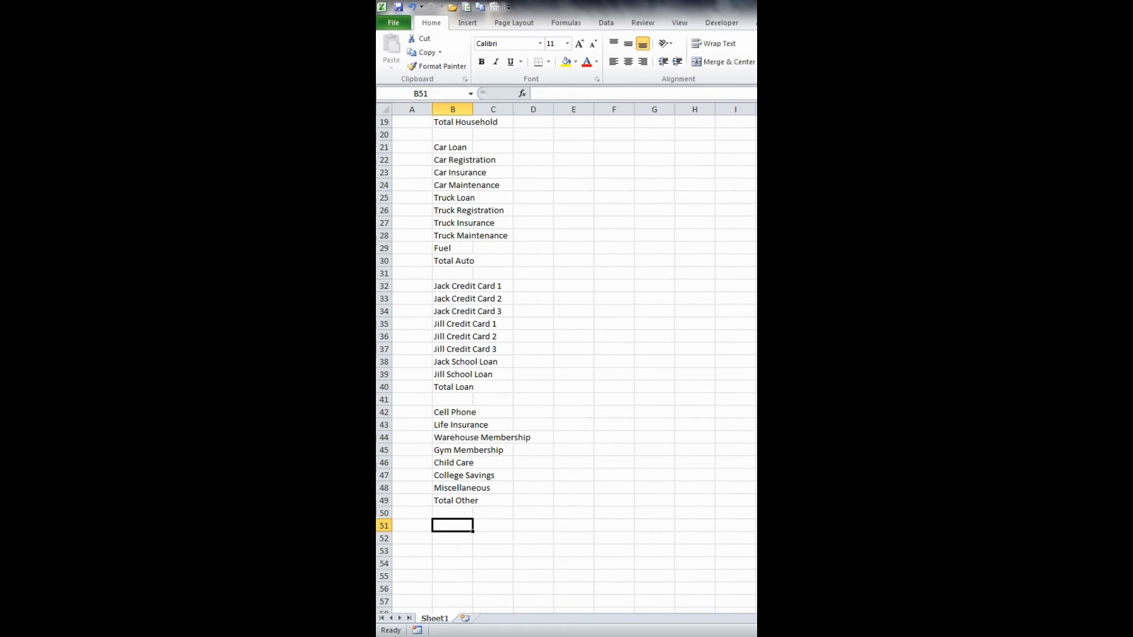
- Enter the label Groceries in B51
type("Gr")
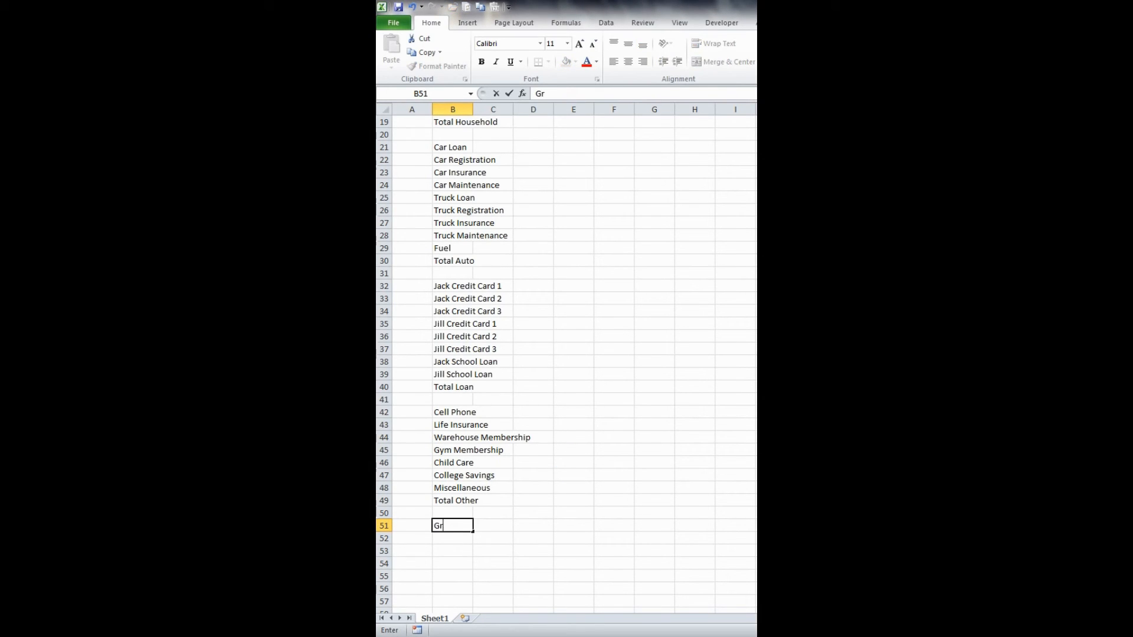
type("oceries")
key("Return")
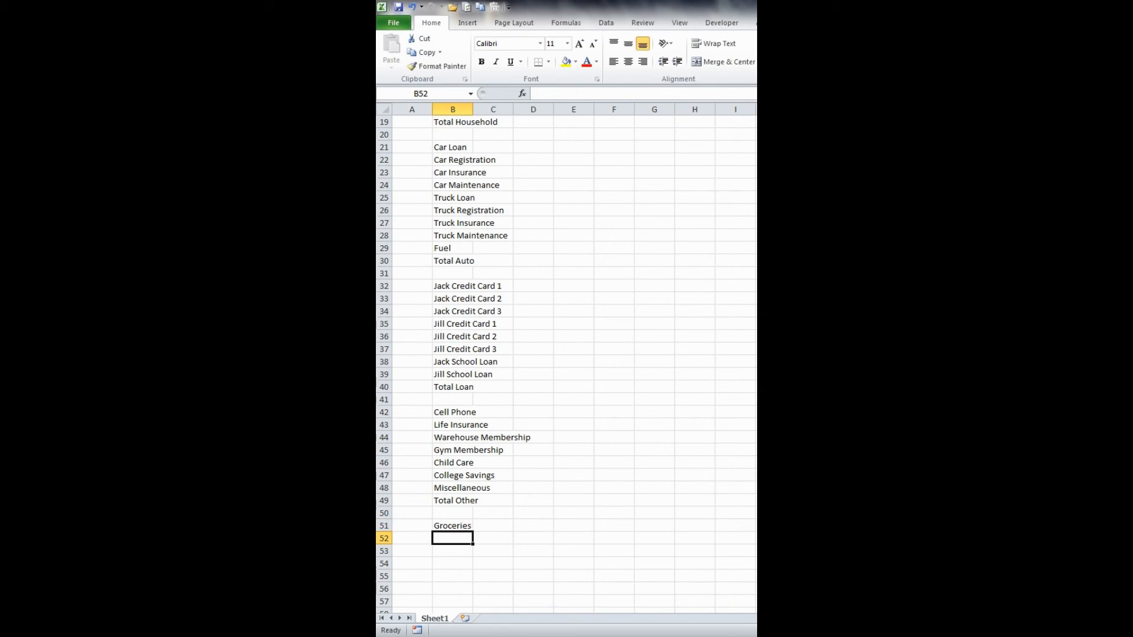
- Duplicate the Groceries label from B51 into B52 and change it to Total Groceries
type("Total")
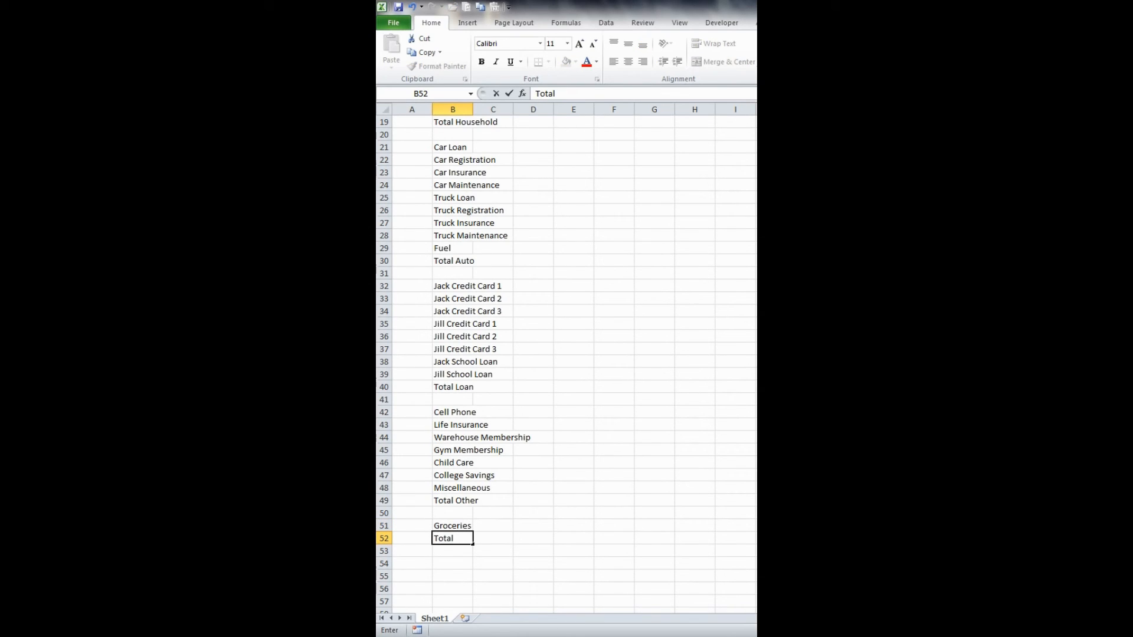
key("Escape")
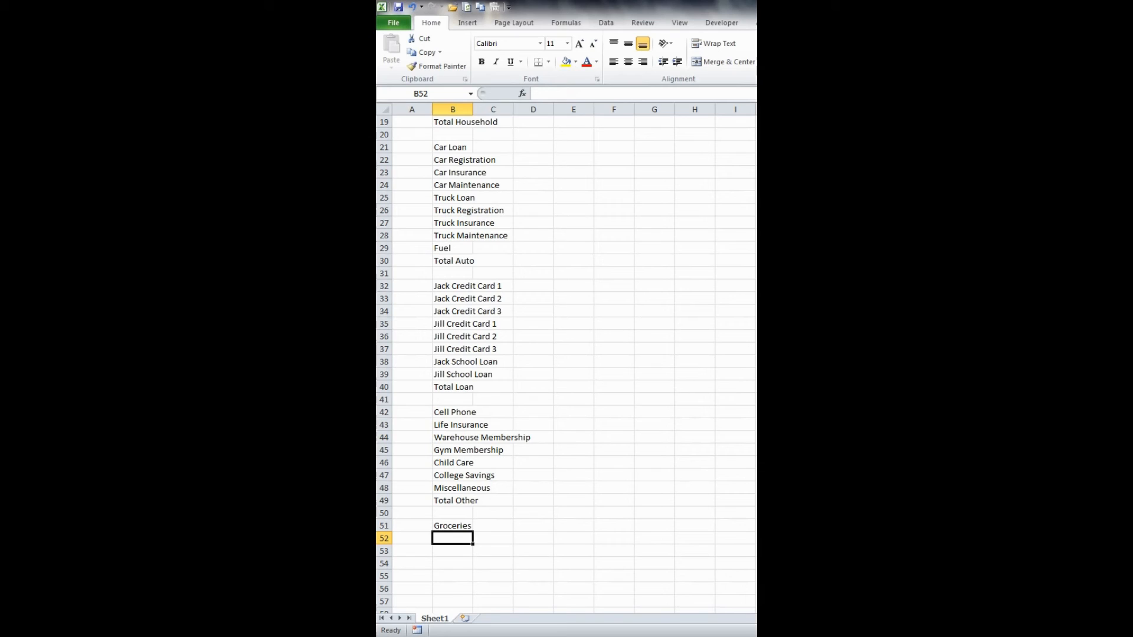
key("ctrl+d")
key("F2")
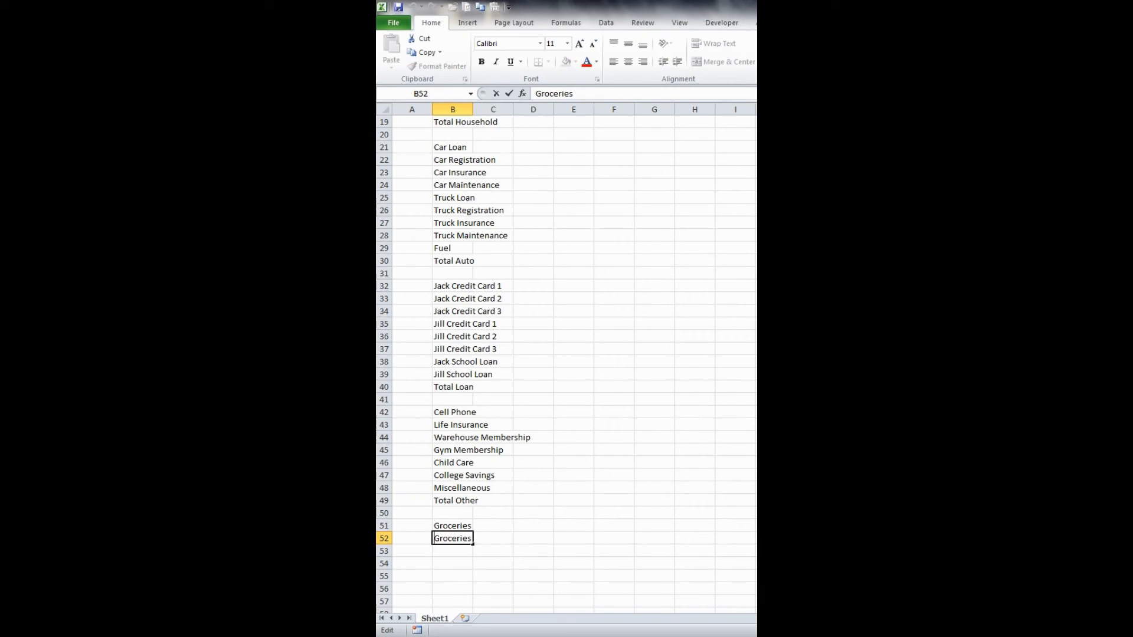
key("Home")
type("Total")
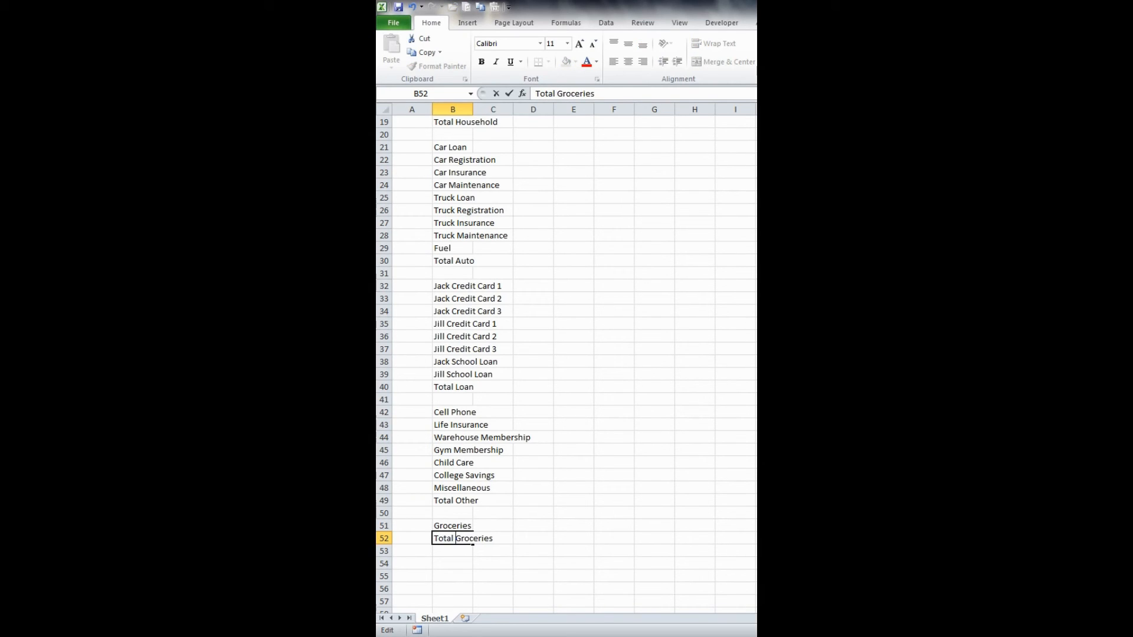
key("Return")
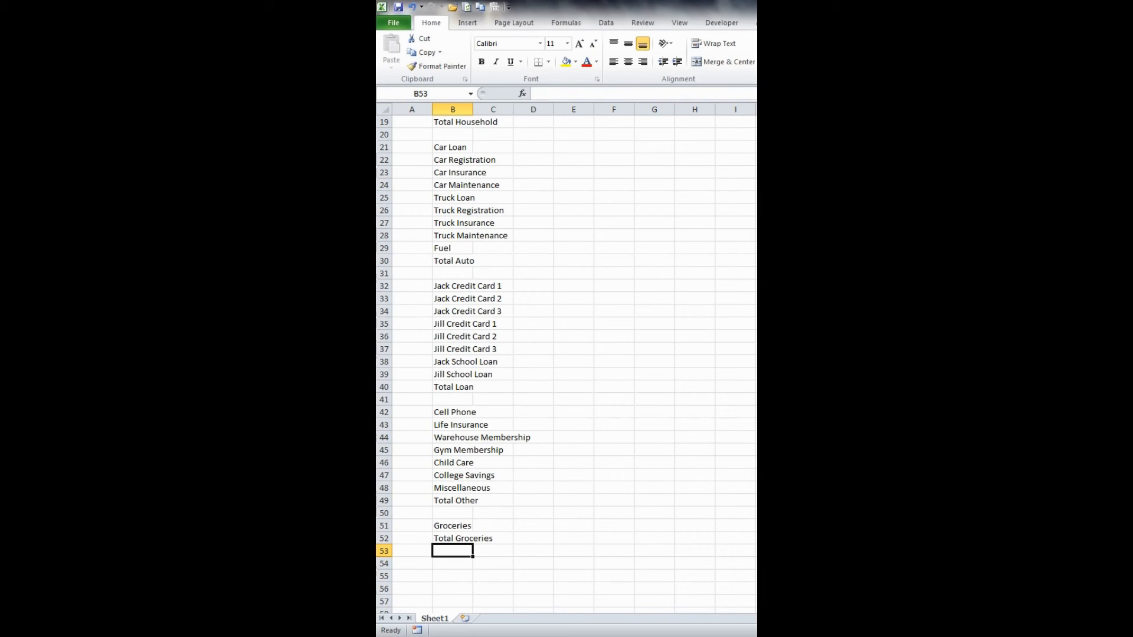
- Enter the labels Total Expenses in B54 and Profit / (Loss) in A56
key("Down")
type("Tot")
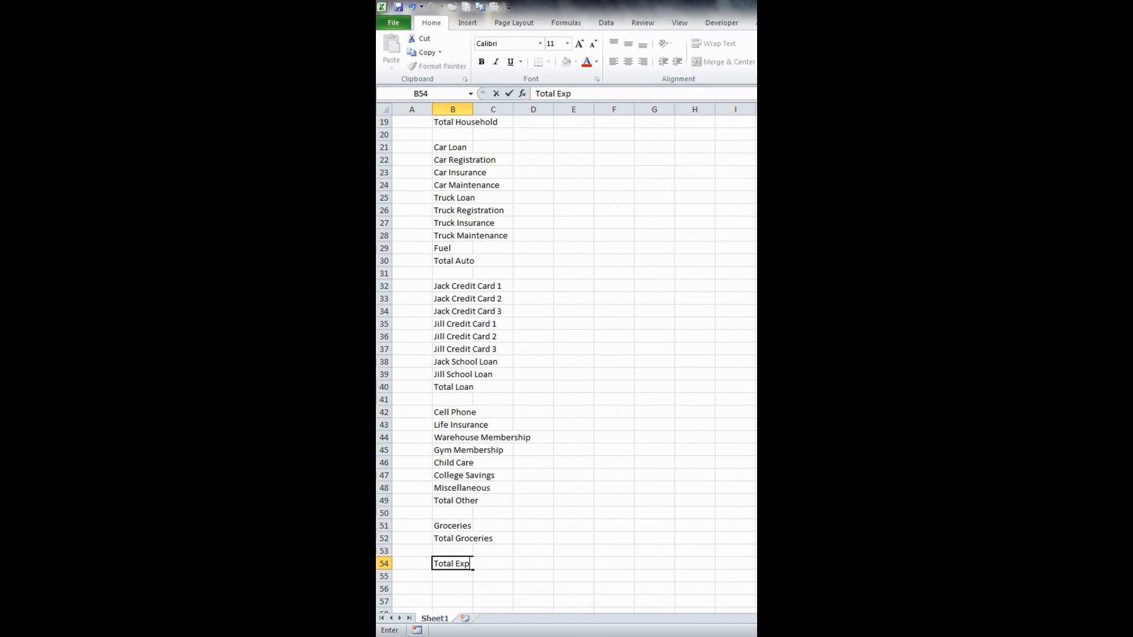
type("al Expenses")
key("Return")
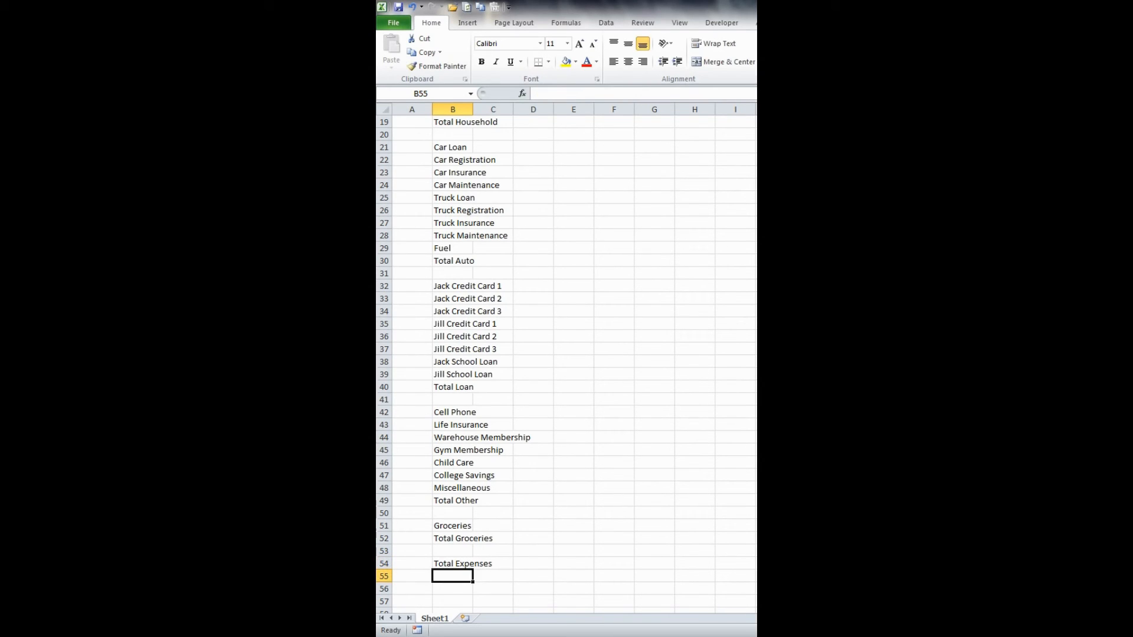
key("Down")
key("Left")
type("P")
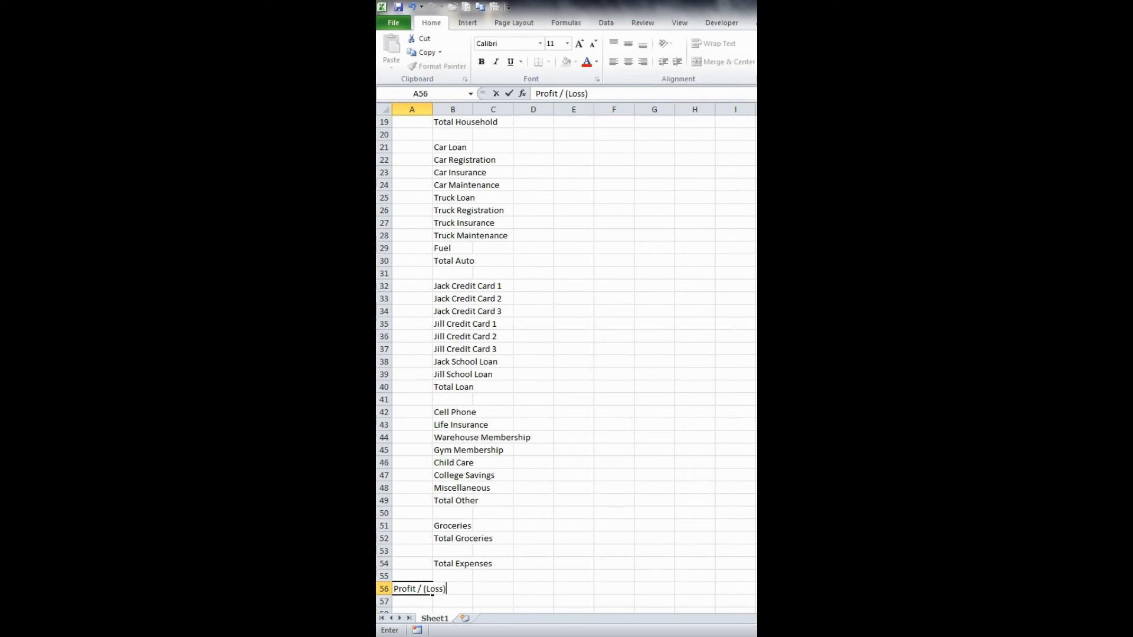
key("Return")
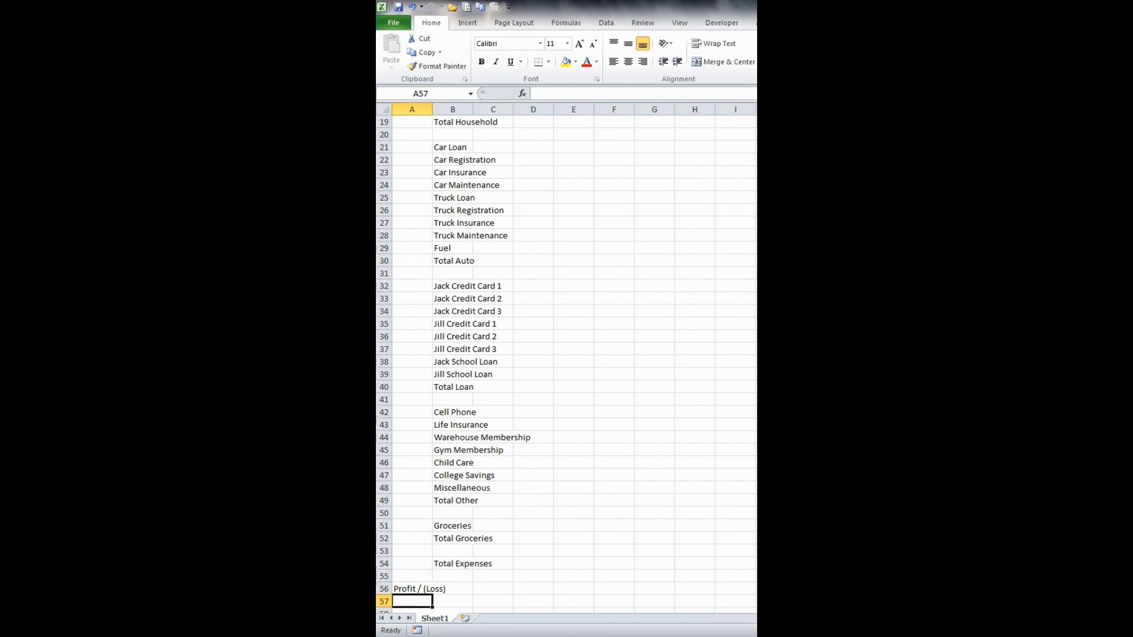
- Enter the three income amounts 4000, 4000 and 500 in C5:C7
key("Up")
key("Up")
key("Up")
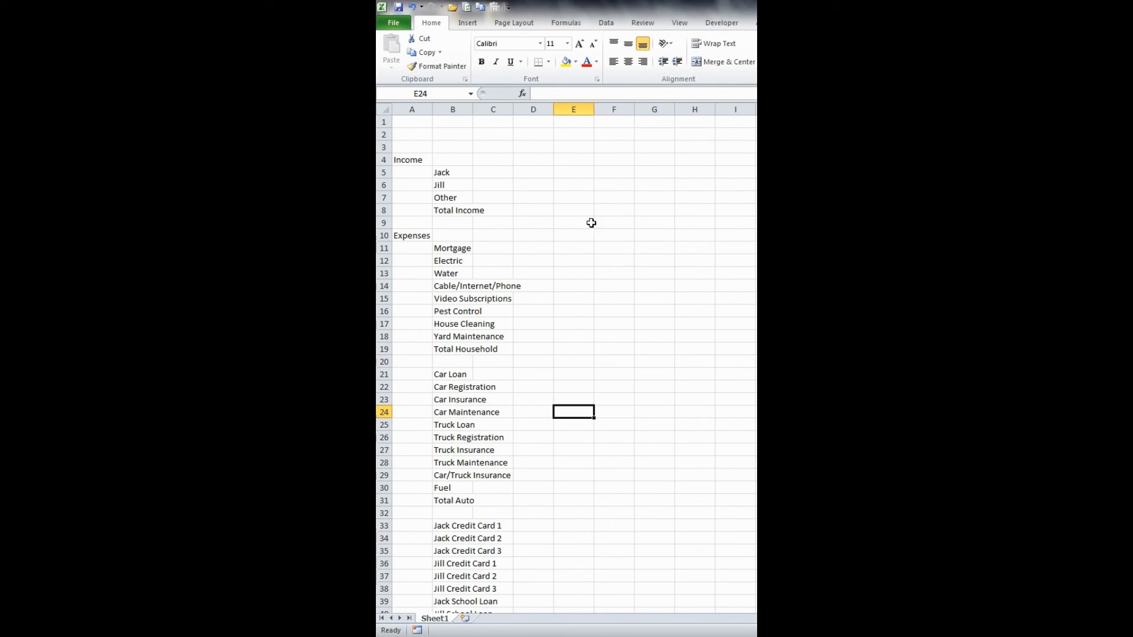
left_click(567, 212)
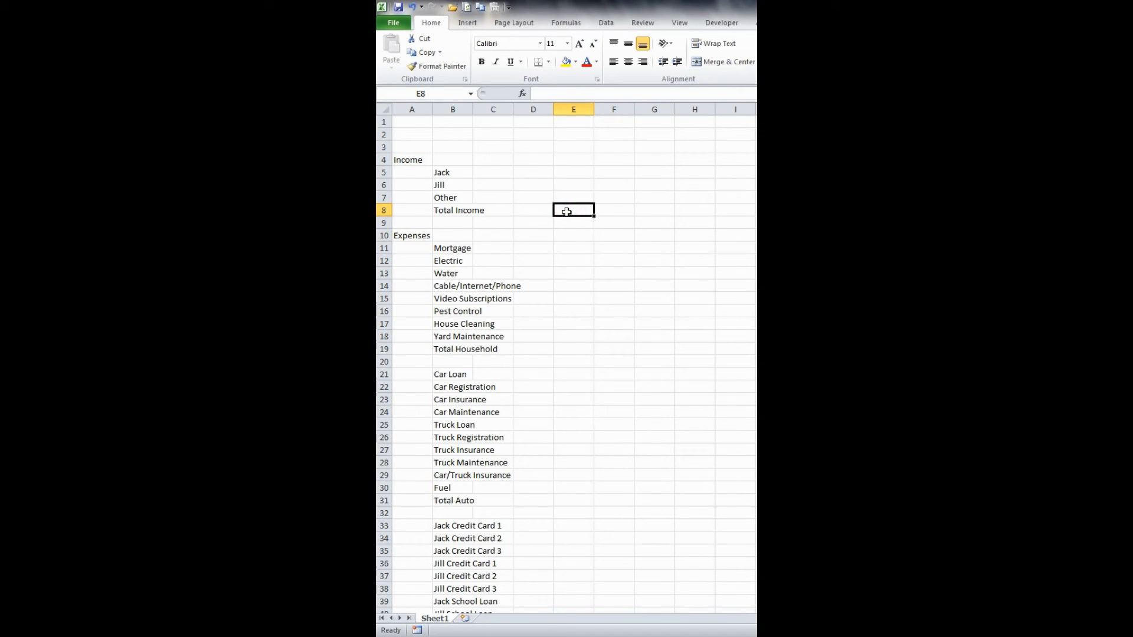
left_click(503, 171)
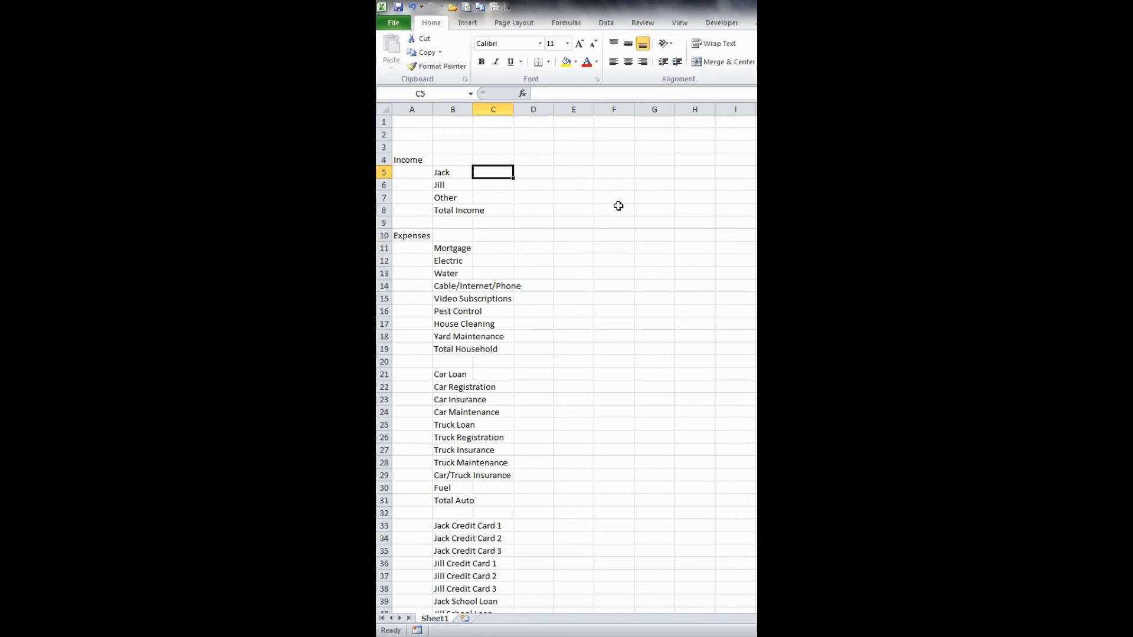
type("4000")
key("Return")
type("4")
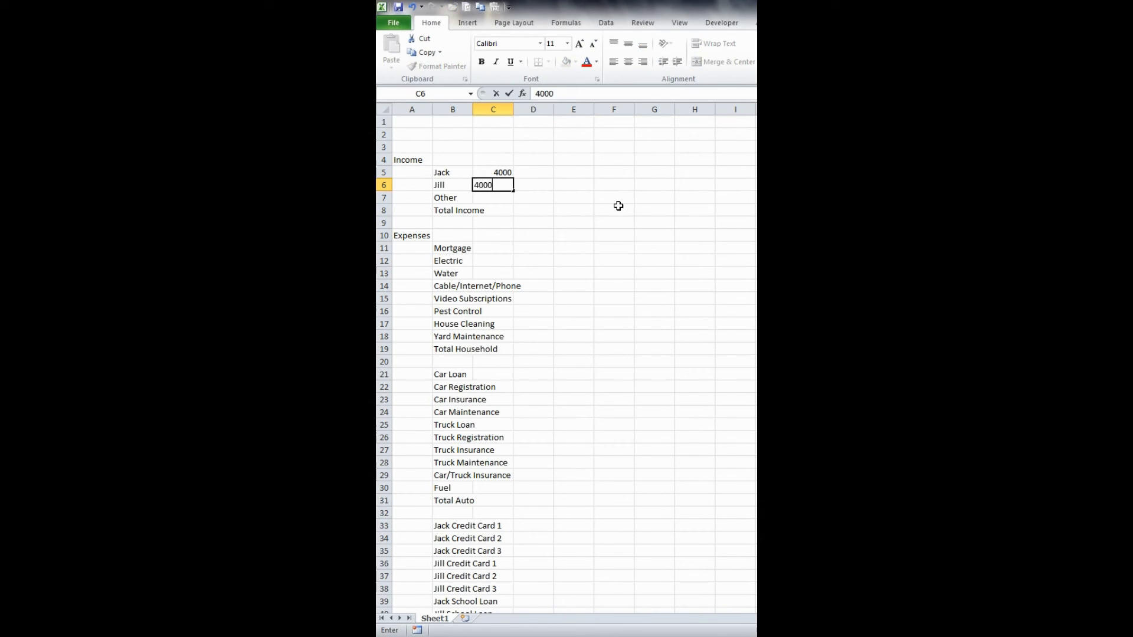
key("Return")
type("500")
key("Return")
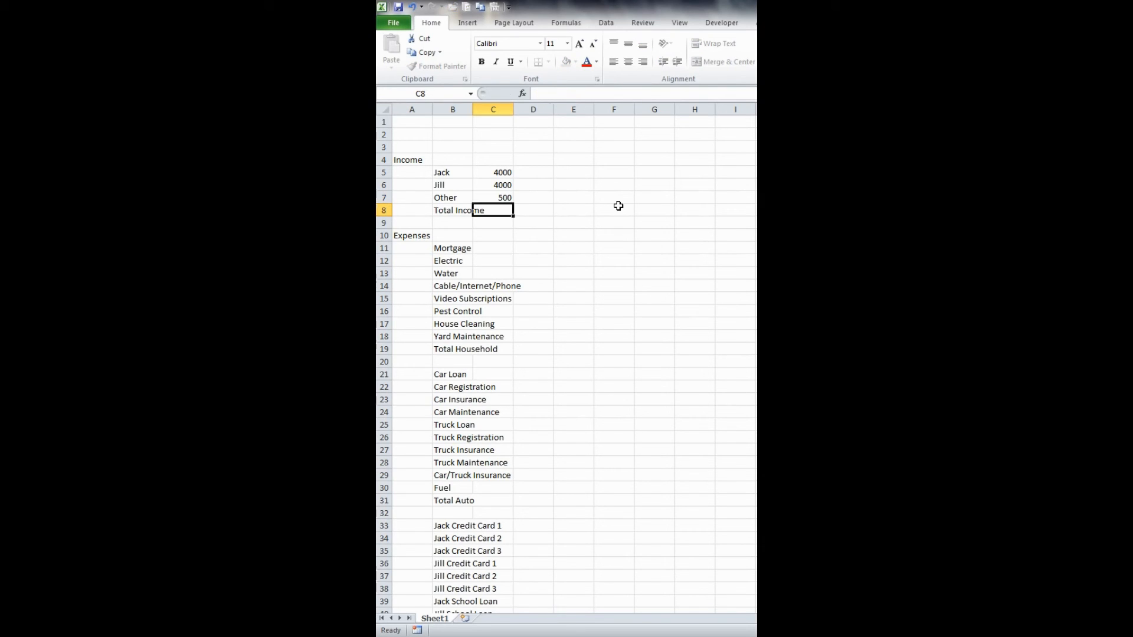
- Enter household expenses in C11:C14: 1200 for Mortgage, 200 for Electric, 75 for Water and 45 for Cable/Internet/Phone
key("Return")
key("Return")
key("Return")
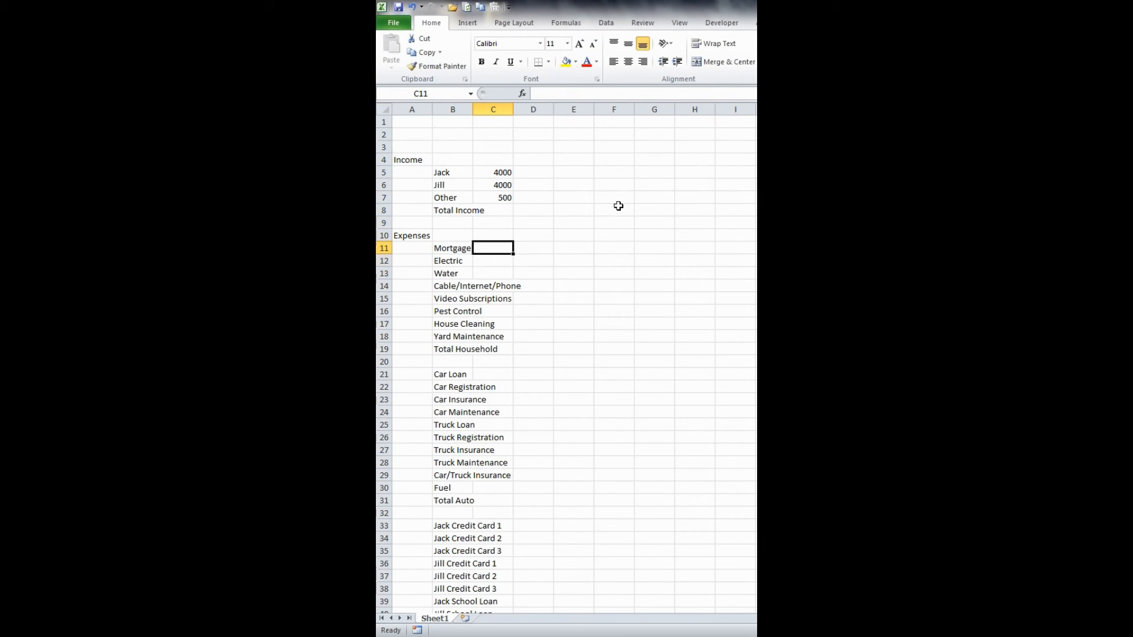
type("1200")
key("Return")
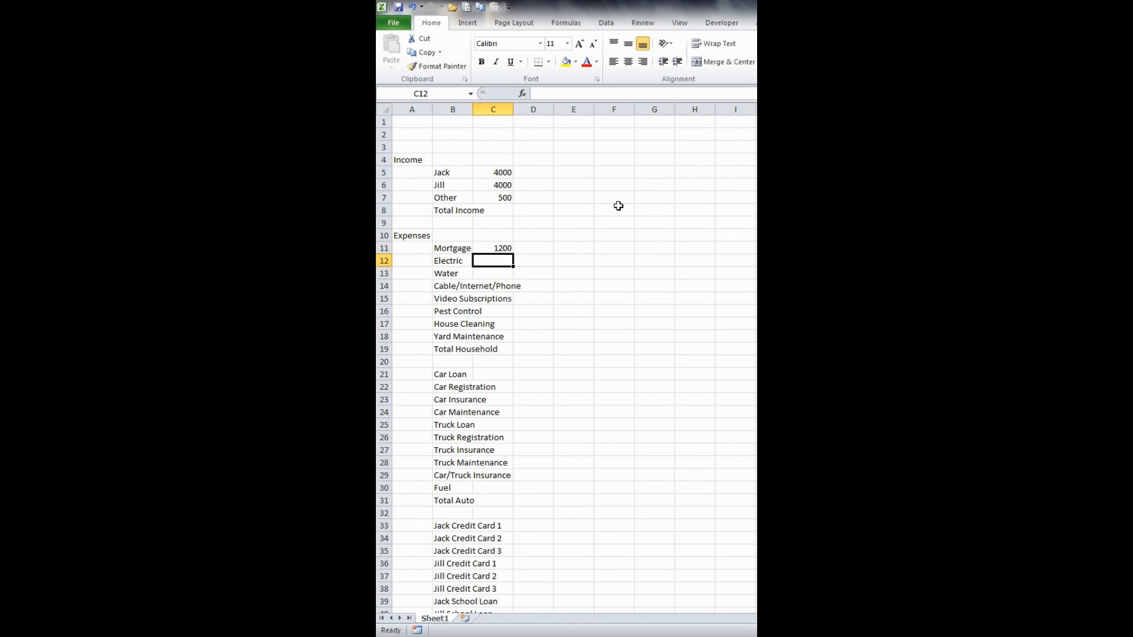
type("200")
key("Return")
type("75")
key("Return")
type("45")
- Enter 10 for Video Subscriptions, 10 for Pest Control, 20 for House Cleaning and 100 for Yard Maintenance in C15:C18
key("Return")
type("10")
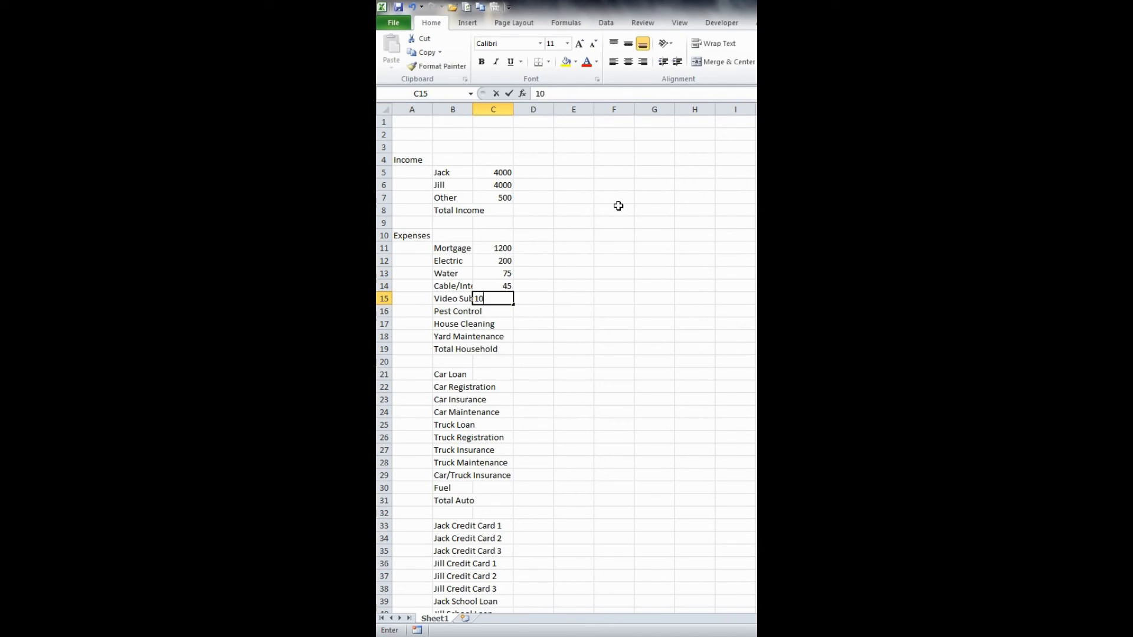
key("Return")
type("10")
key("Return")
type("20")
key("Return")
type("100")
- Enter 200 for Car Loan, 100 for Car Registration and 75 for Car Insurance in C21:C23, leaving Car Maintenance blank
key("Return")
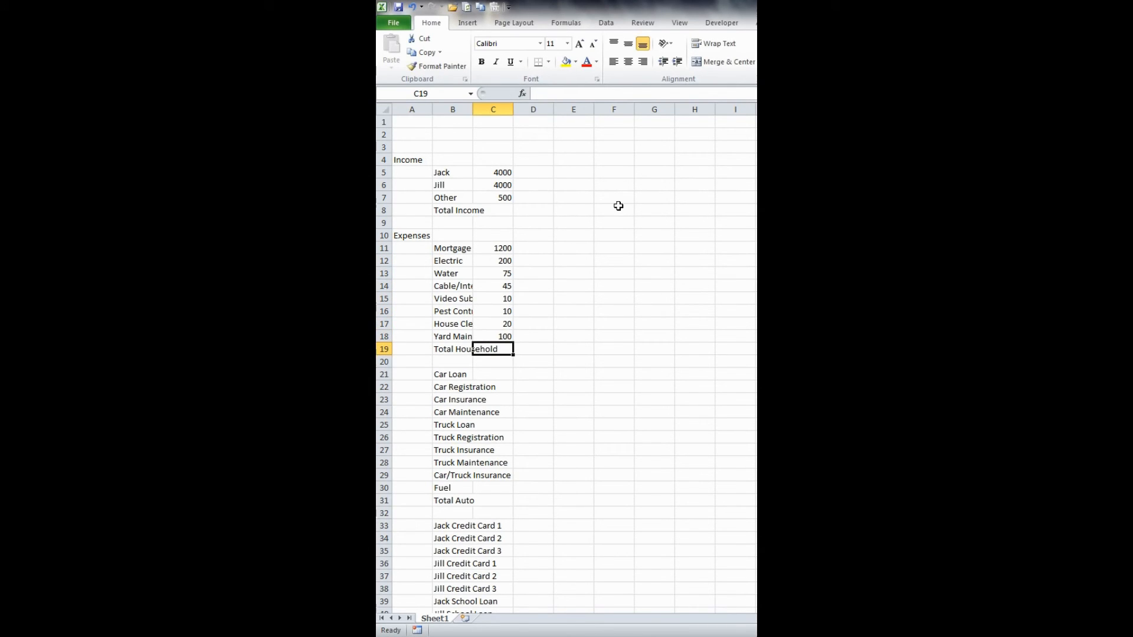
key("Return")
key("Return")
type("200")
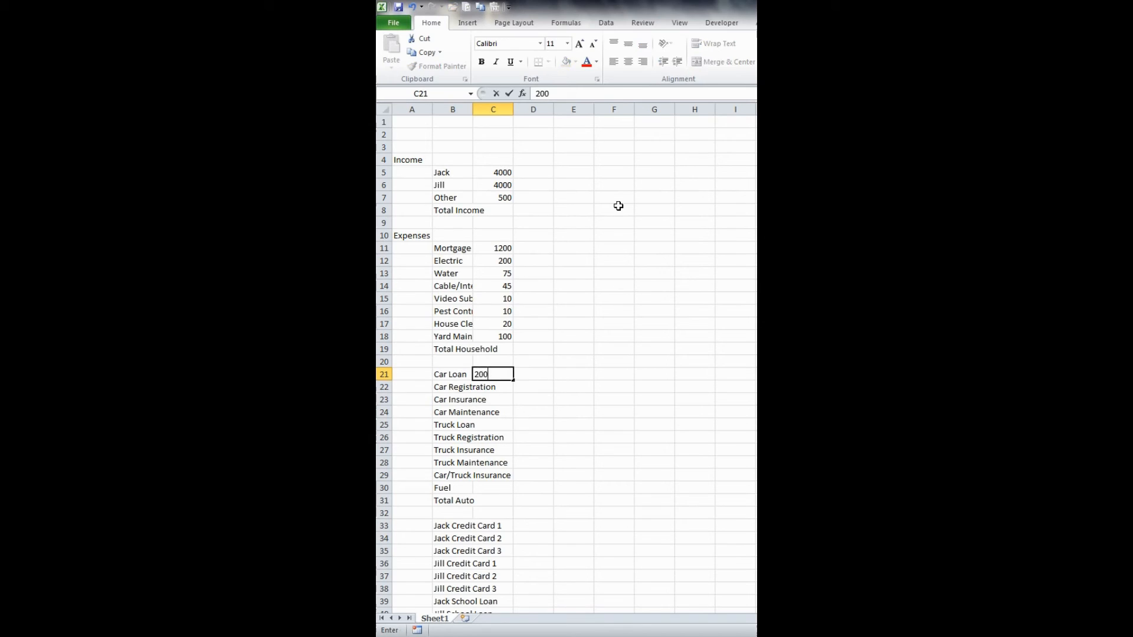
key("Return")
type("100")
key("Return")
type("75")
key("Return")
- Enter 350 for Truck Loan, 120 for Truck Registration and 110 for Truck Insurance in C25:C27, leaving Truck Maintenance blank
key("Return")
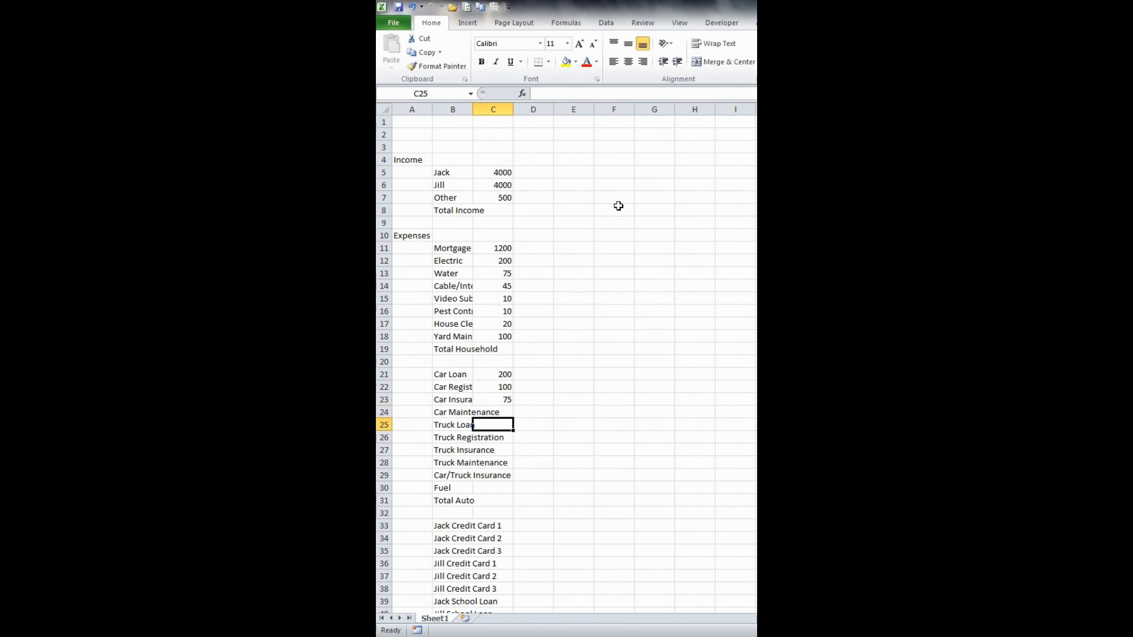
type("350")
key("Return")
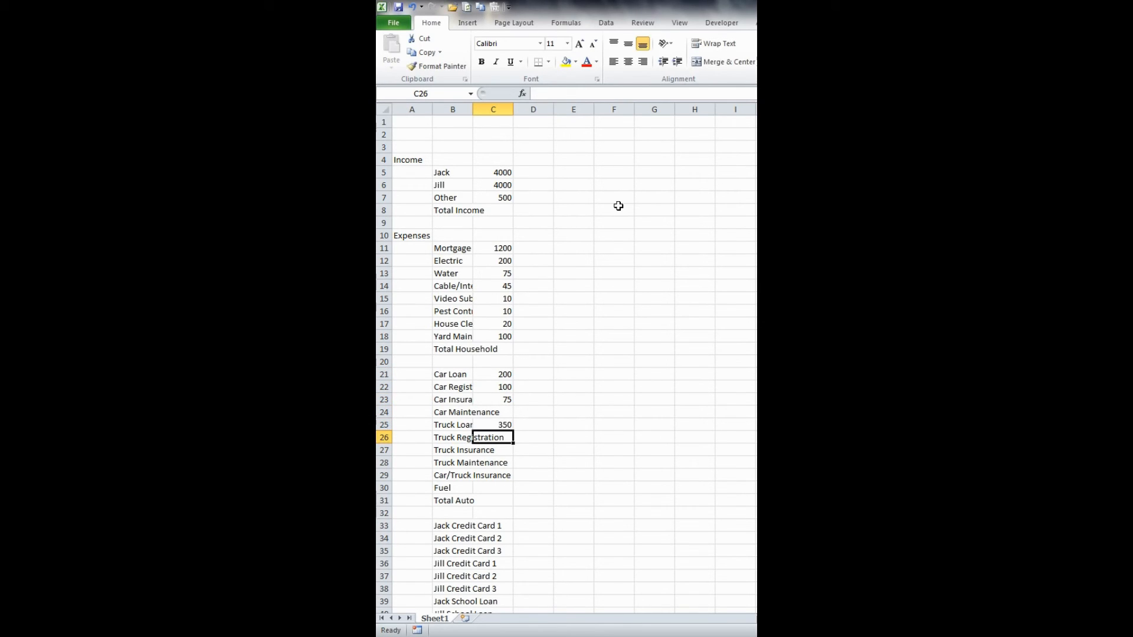
type("120")
key("Return")
type("110")
- Enter 250 for Car/Truck Insurance in C29 and 500 for Fuel in C30
key("Return")
key("Return")
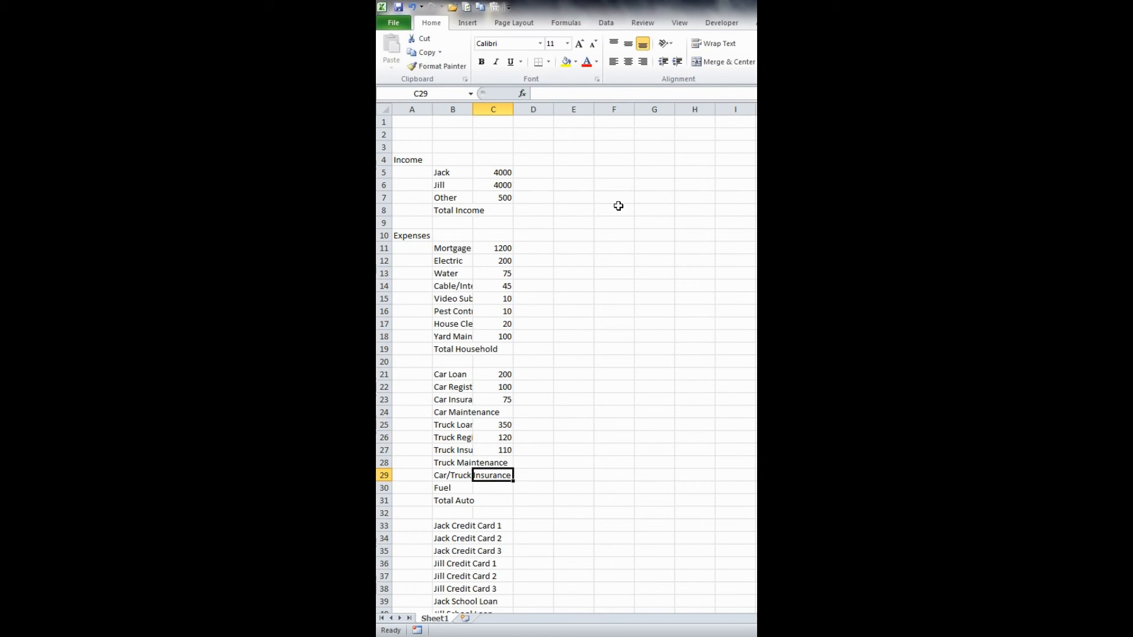
type("250")
key("Return")
type("500")
key("Return")
key("Return")
key("Return")
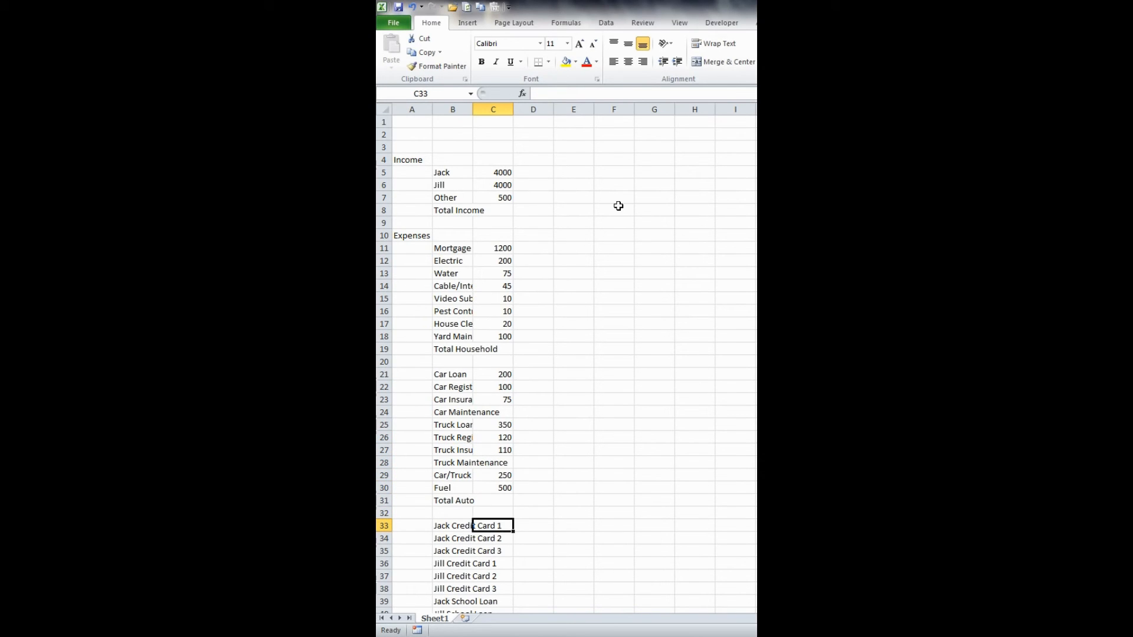
- Enter the first three credit card payments in C33:C35 as 130, 75 and 35
scroll(678, 394, "down", 6)
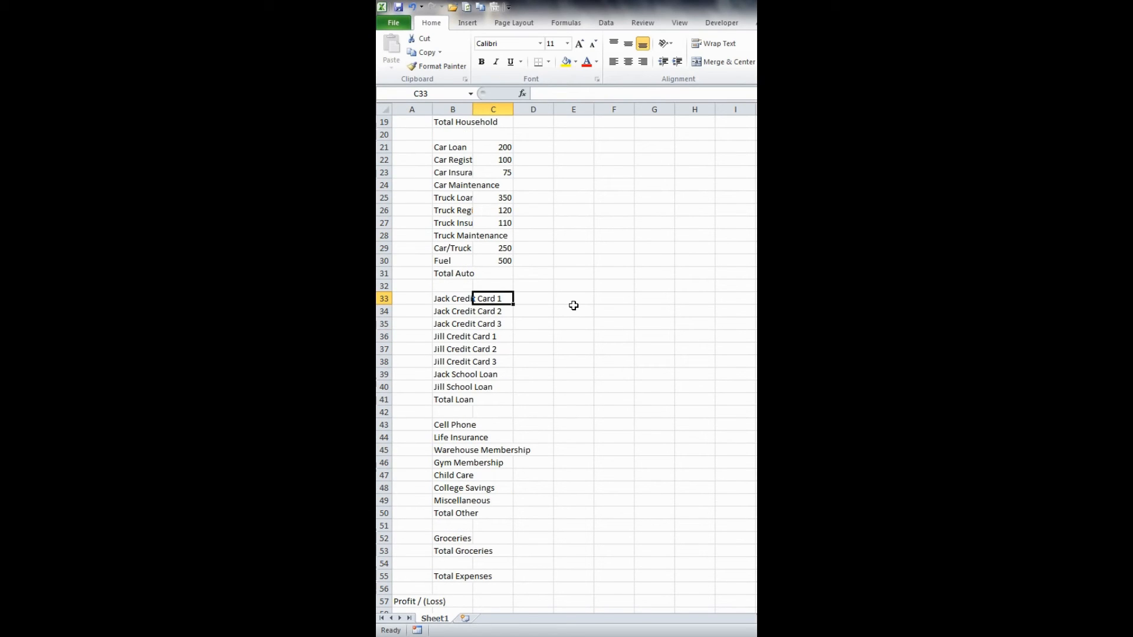
type("130")
key("Return")
type("75")
key("Return")
type("35")
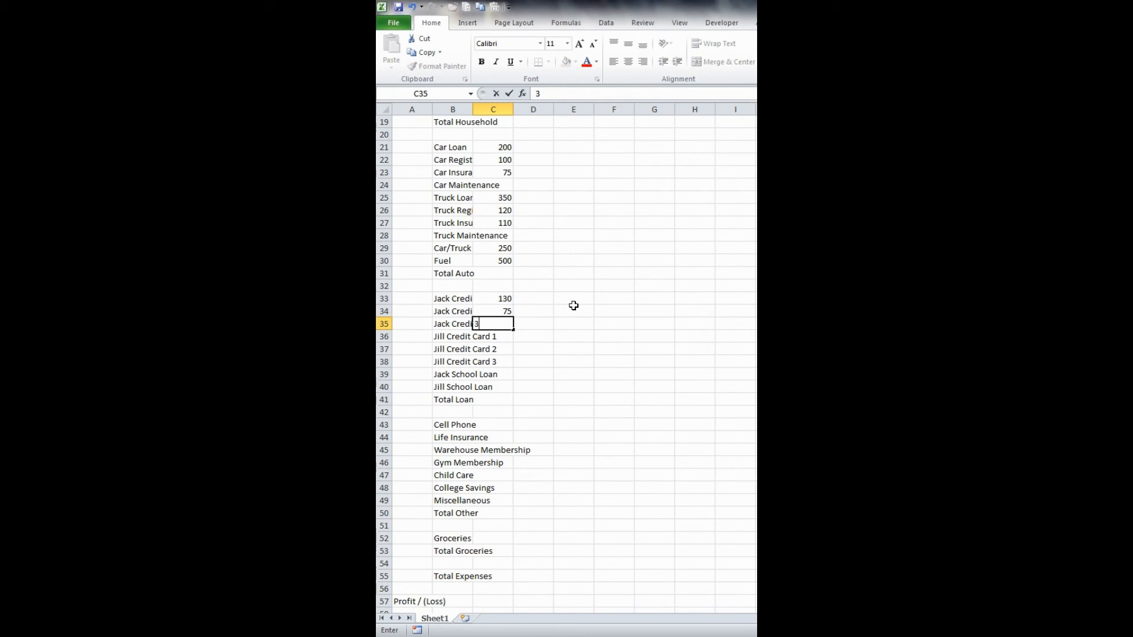
key("Return")
- Enter the remaining three credit card payments in C36:C38 as 65, 25 and 95
type("65")
key("Return")
type("25")
key("Return")
type("95")
key("Return")
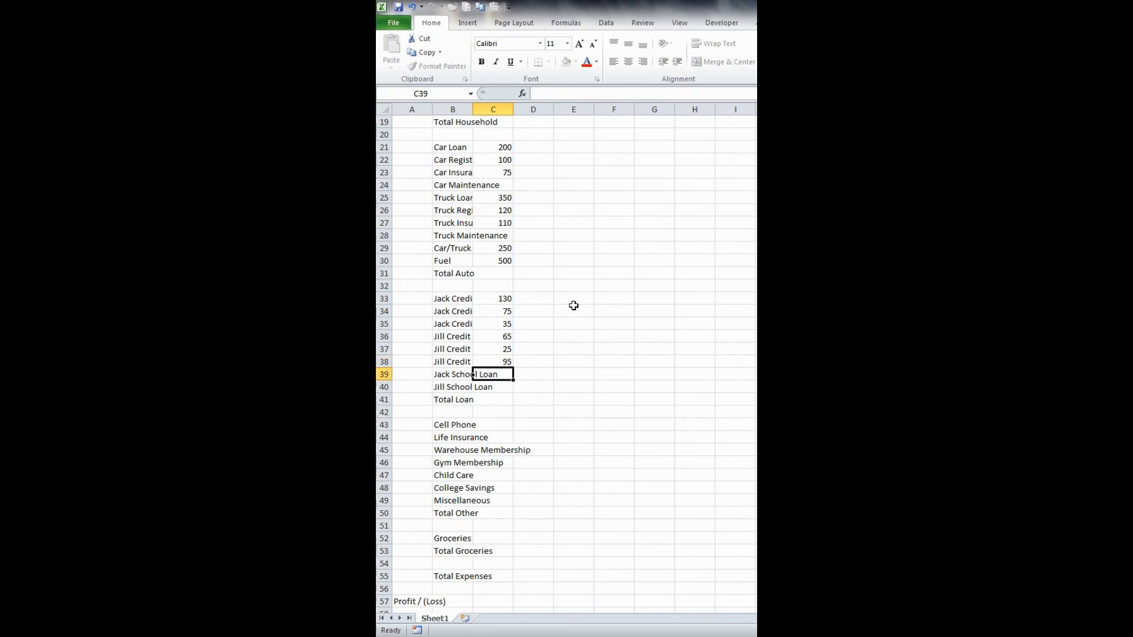
- Enter the two school loan payments, 200 in C39 and 320 in C40
type("200")
key("Return")
type("320")
key("Return")
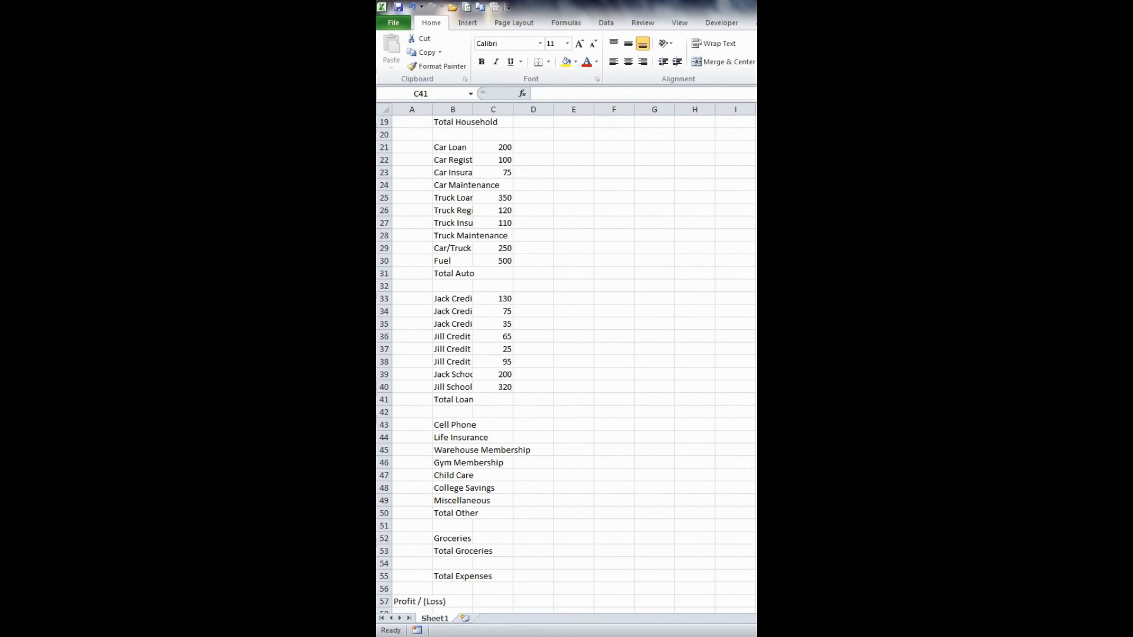
- Enter 95 for Cell Phone, 55 for Life Insurance and 55 for Warehouse Membership in C43:C45
left_click(494, 424)
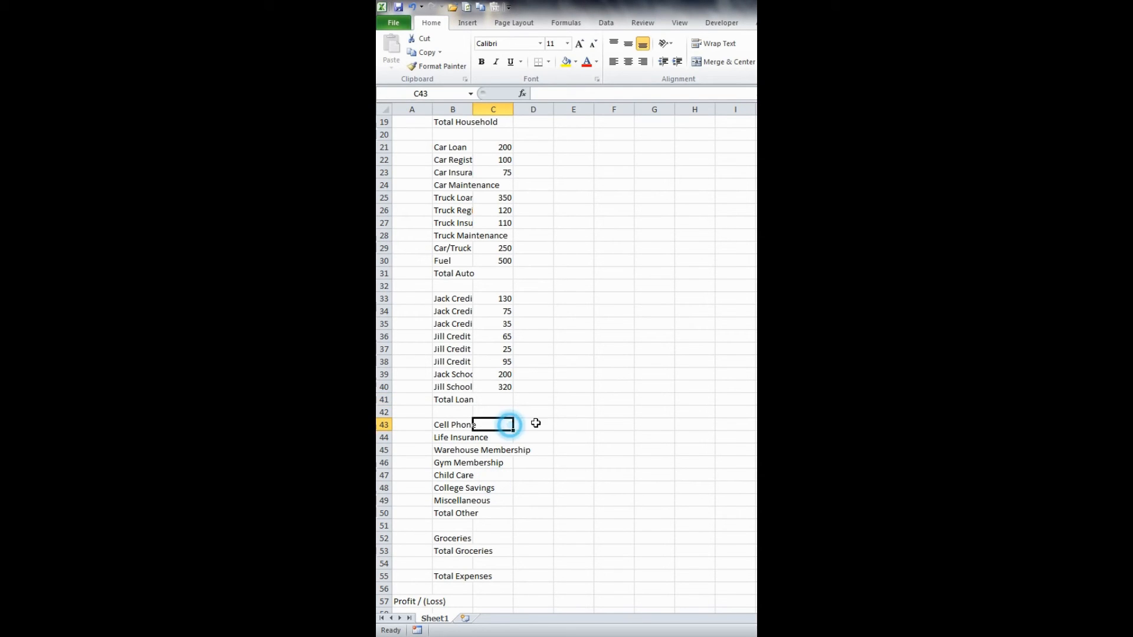
type("95")
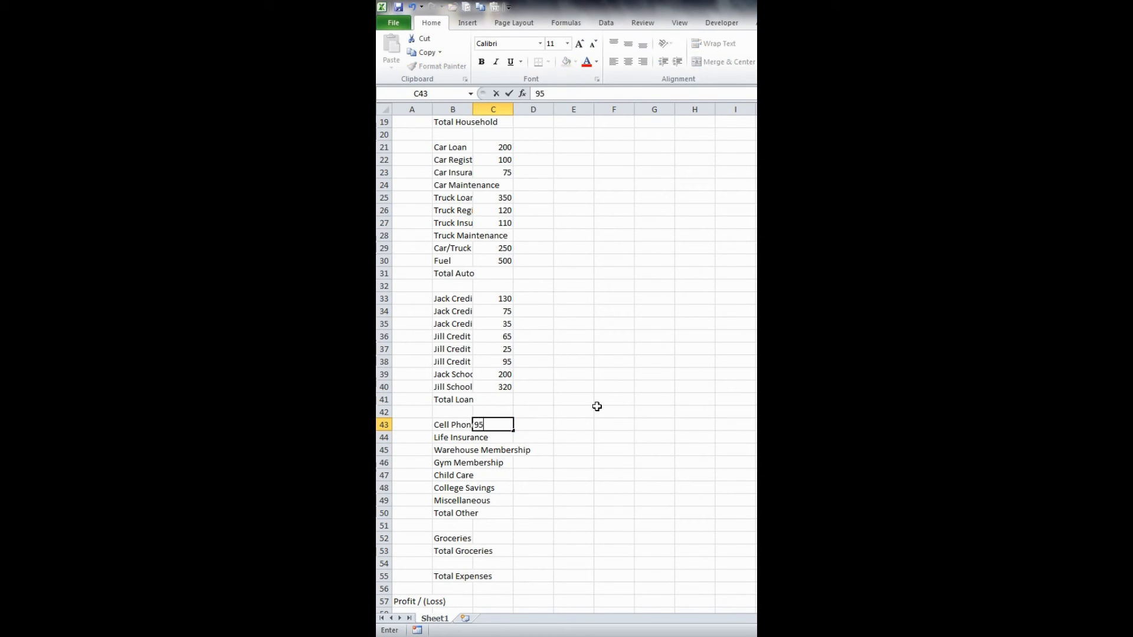
key("Return")
type("55")
key("Return")
type("55")
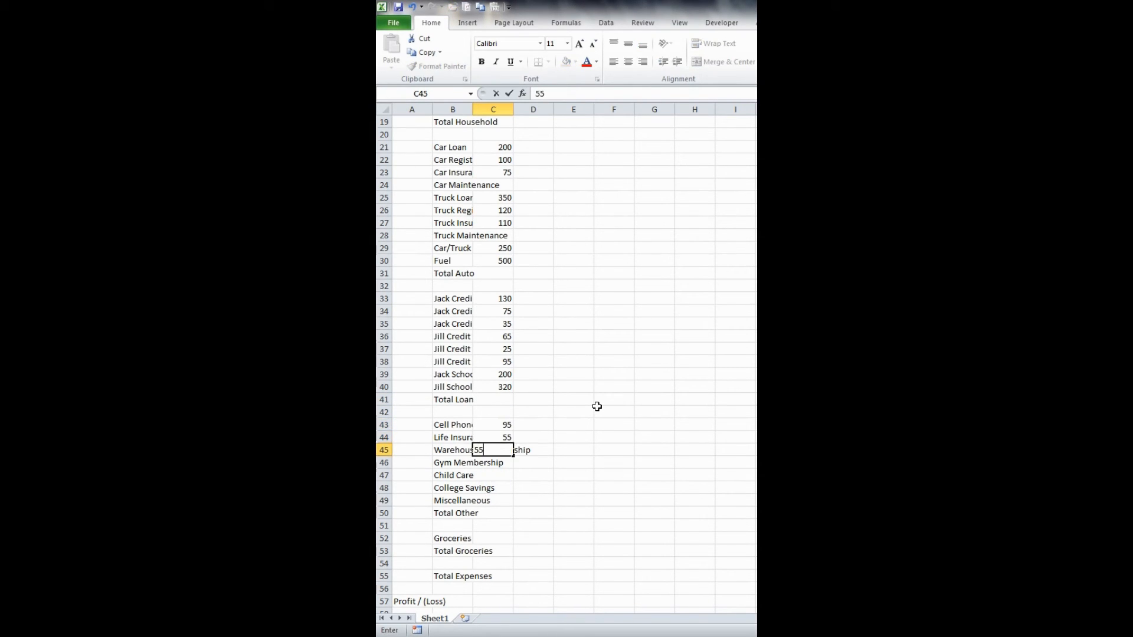
key("Return")
- Enter 35 for Gym Membership, 800 for Child Care and 200 for College Savings in C46:C48
type("35")
key("Return")
type("800")
key("Return")
type("200")
key("Return")
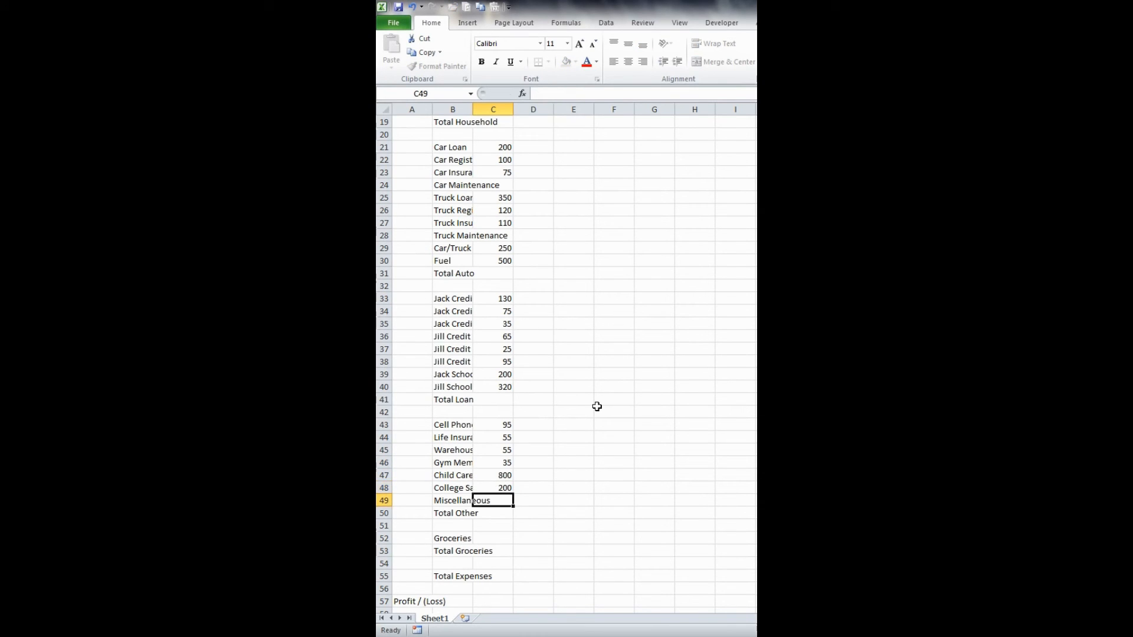
- Enter 400 for Miscellaneous in C49 and 1200 for Groceries in C52
type("400")
key("Return")
key("Return")
key("Return")
type("1200")
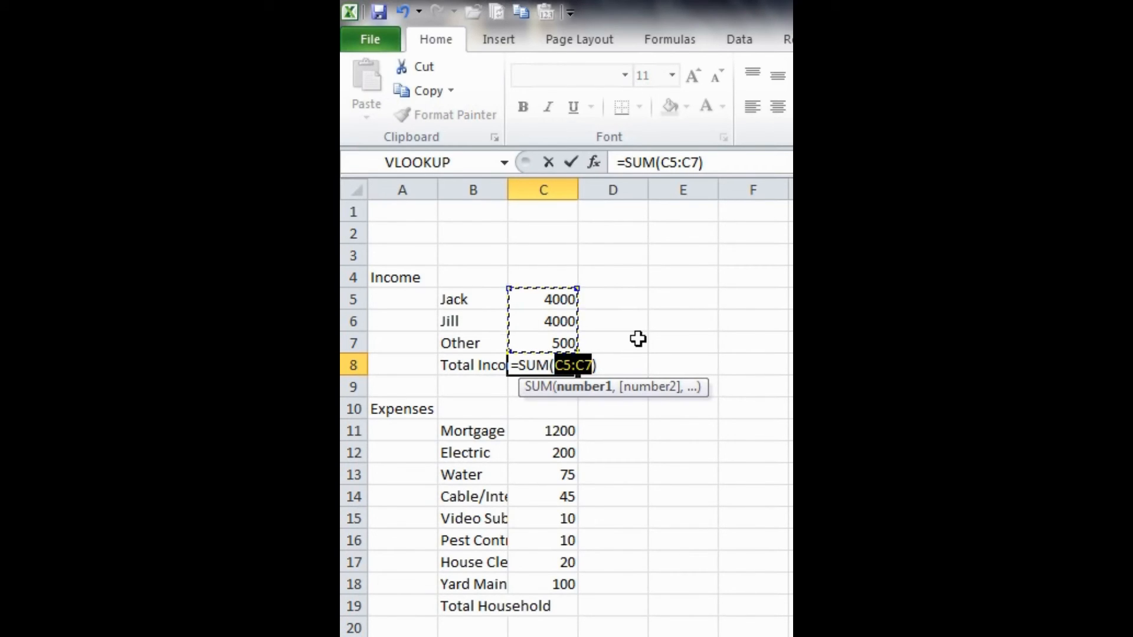
- Total the income amounts in C8 with =SUM(C5:C7) and the household expenses in C19 with =SUM(C11:C18)
key("Return")
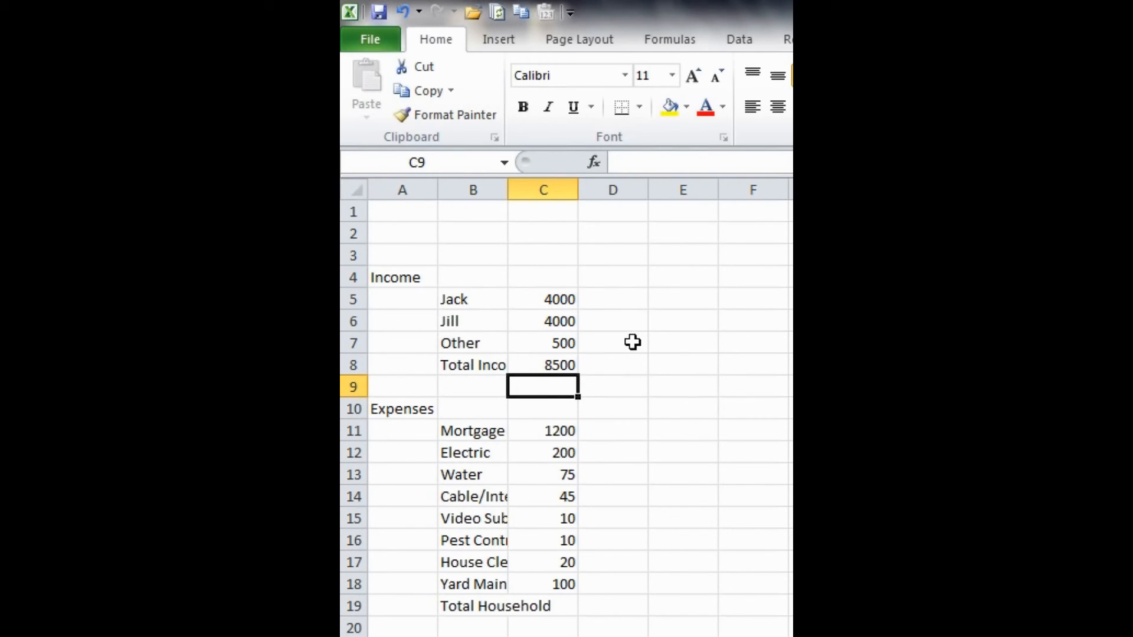
left_click(536, 603)
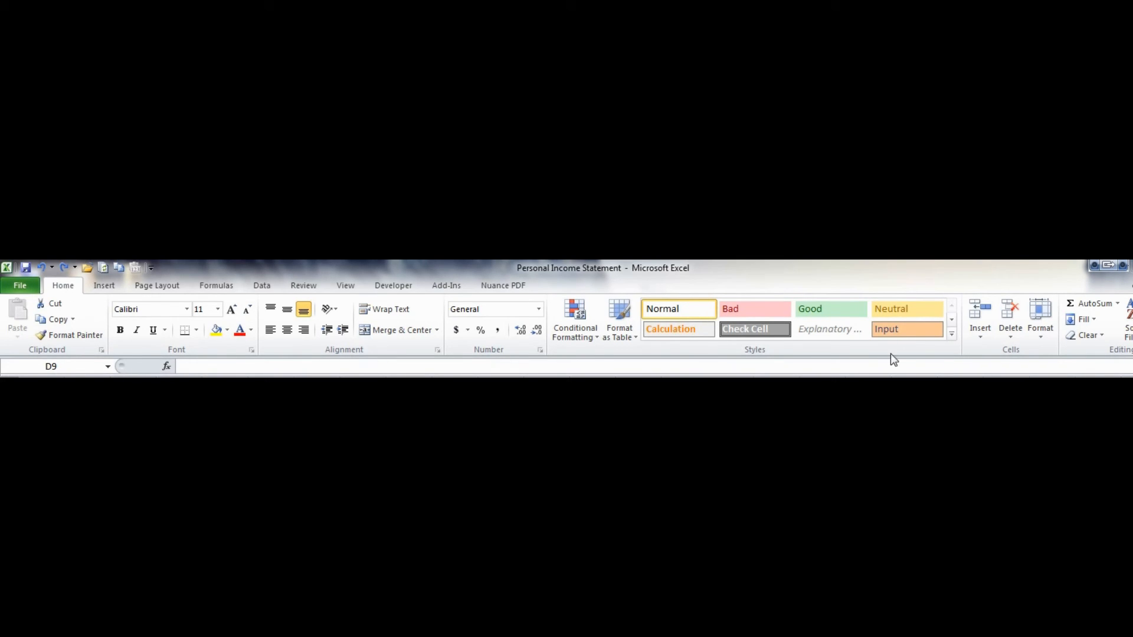
left_click(1093, 304)
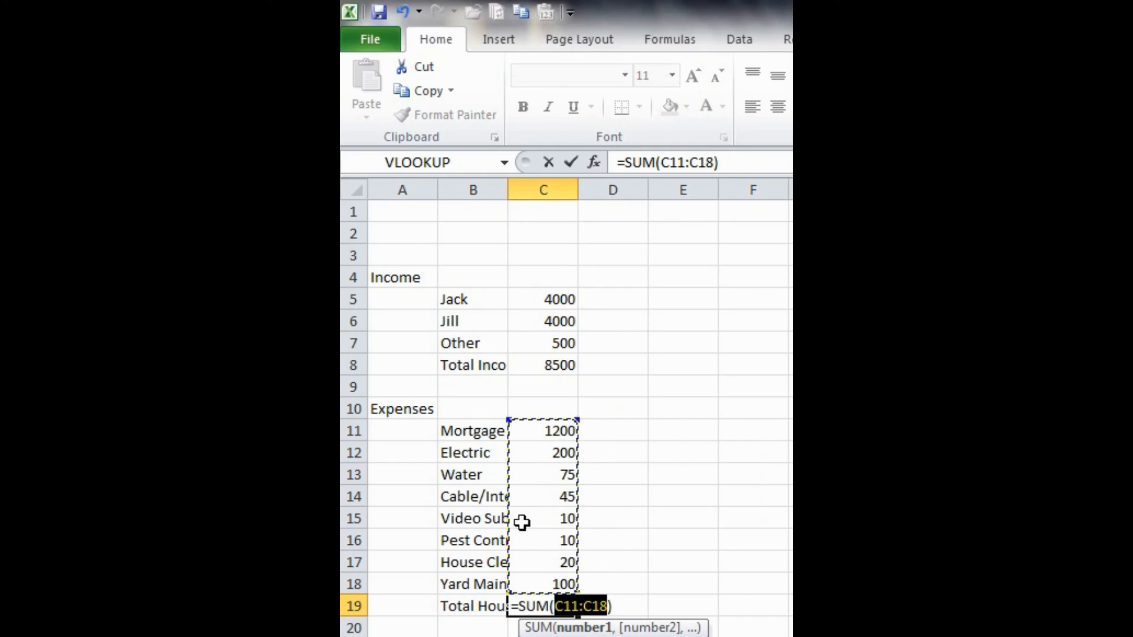
key("Return")
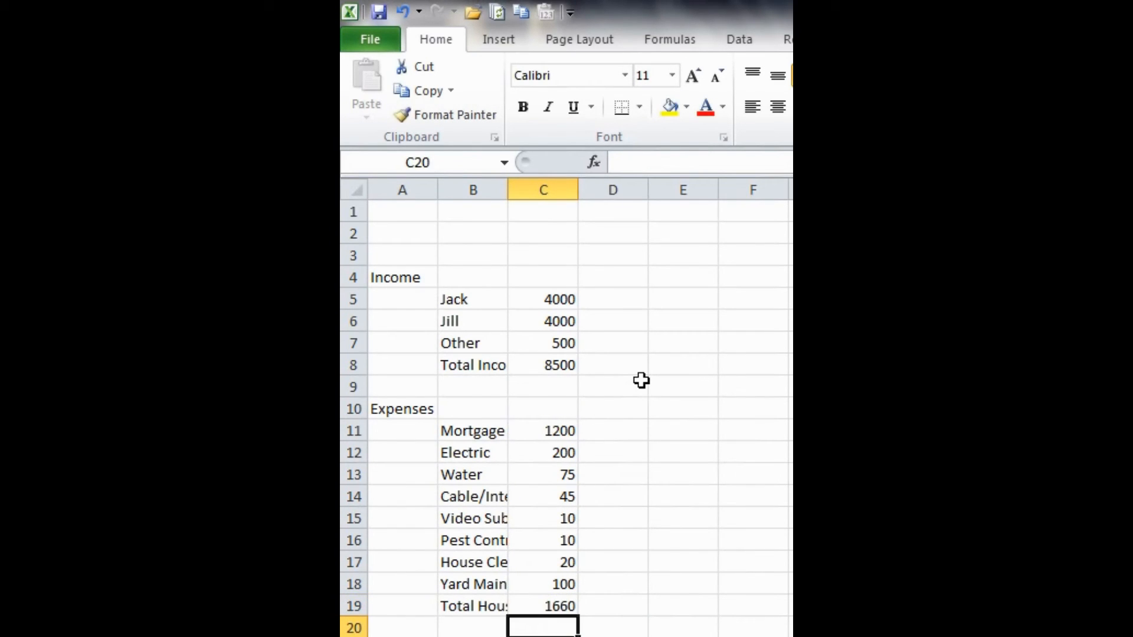
- Total the auto expenses in C30 with =SUM(C21:C29), including the blank maintenance rows
scroll(642, 381, "down", 4)
scroll(641, 381, "down", 1)
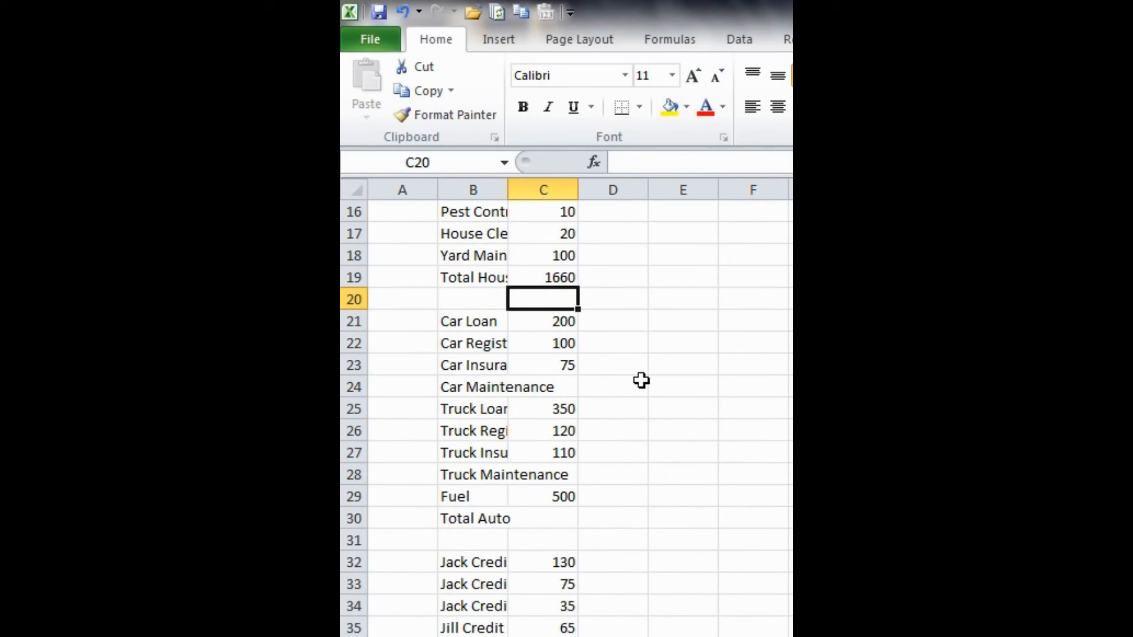
left_click(565, 516)
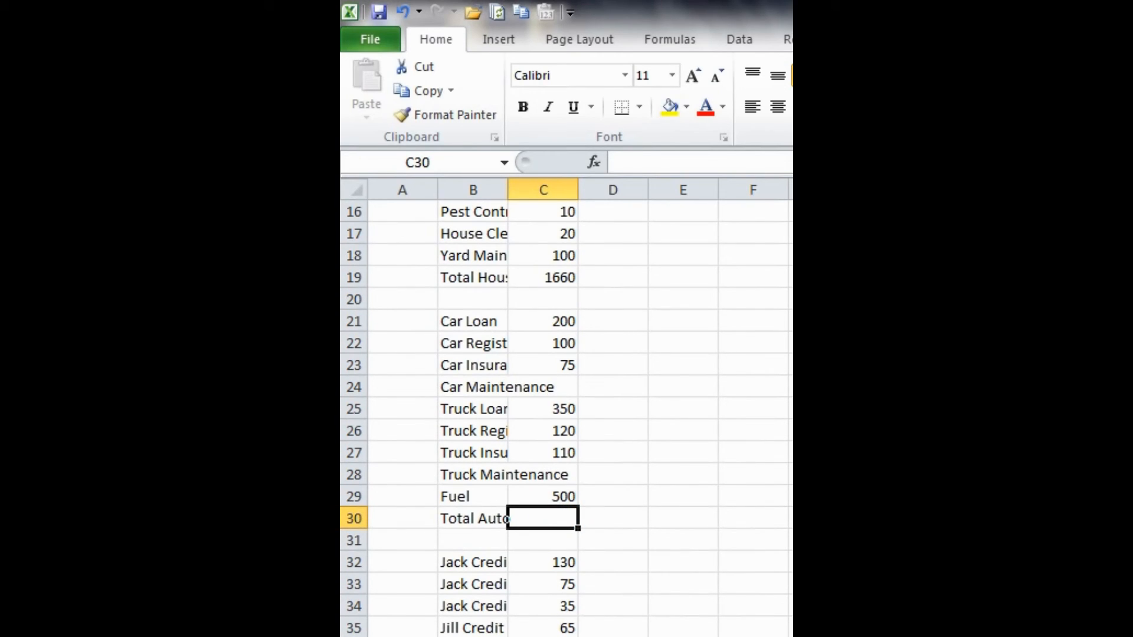
key("alt+equal")
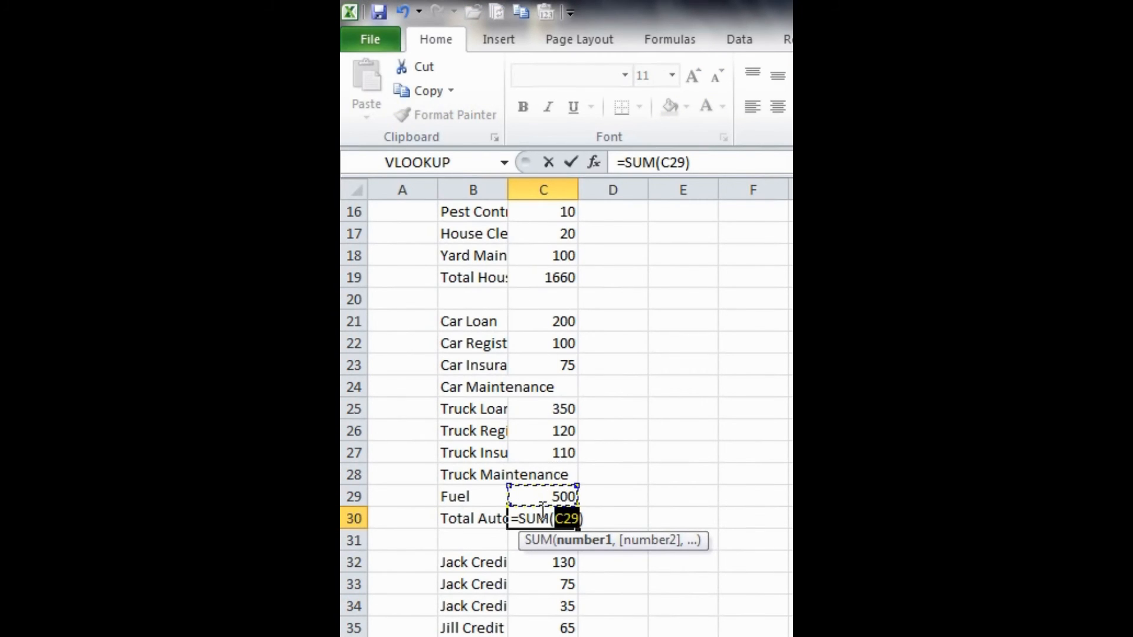
left_click(576, 484)
left_click_drag(581, 481, 577, 308)
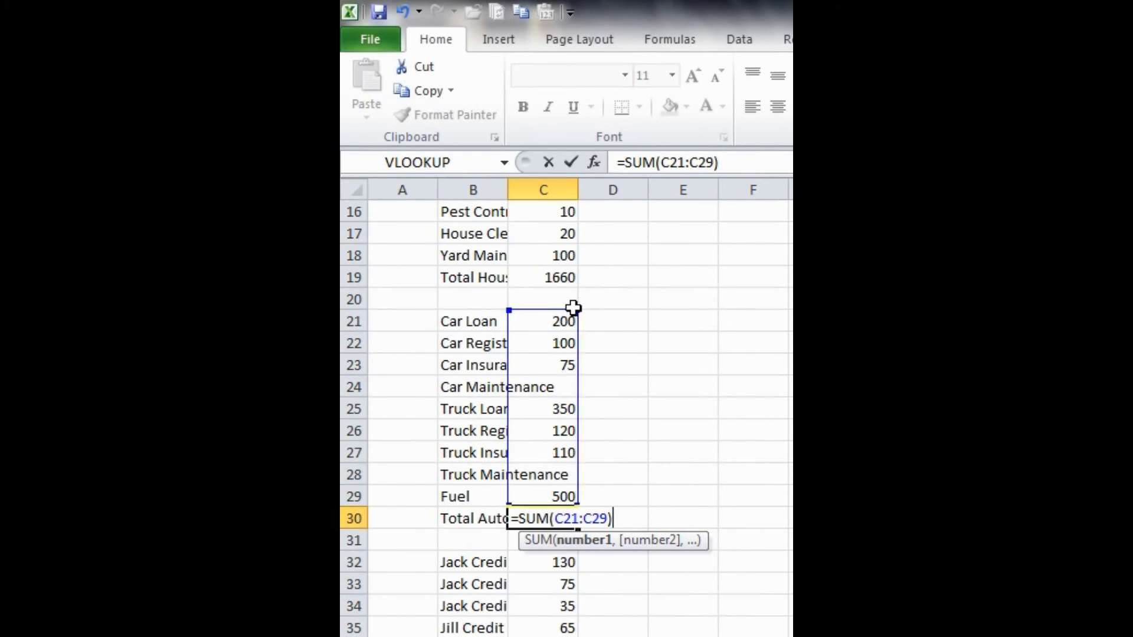
key("Return")
- Total the credit card and school loan payments from C32:C39 in C40
scroll(628, 319, "down", 3)
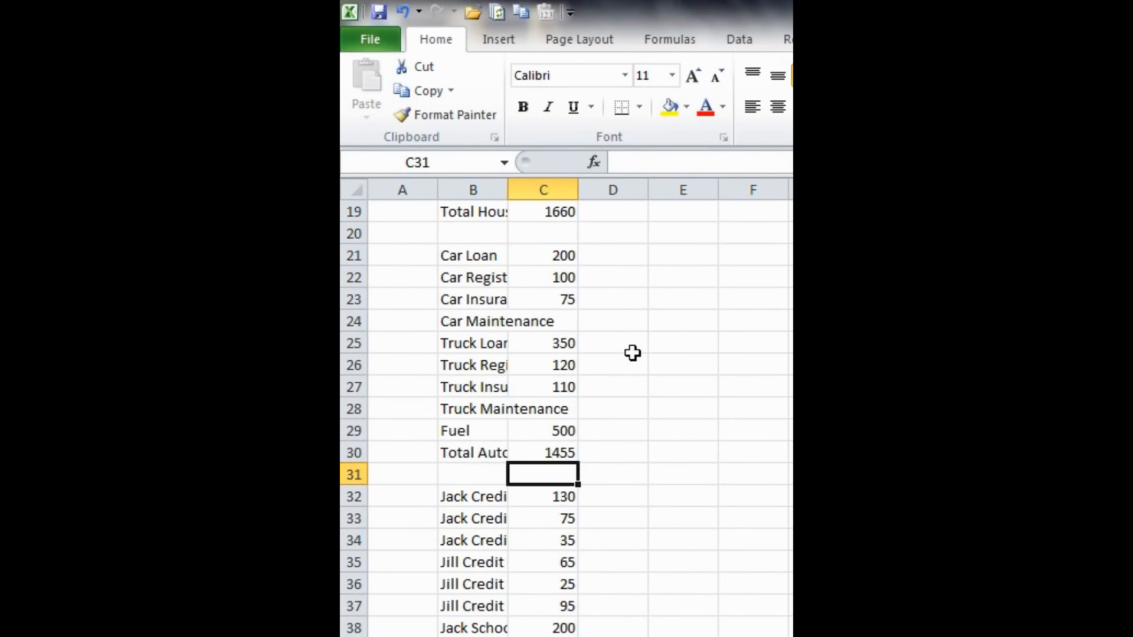
left_click(536, 533)
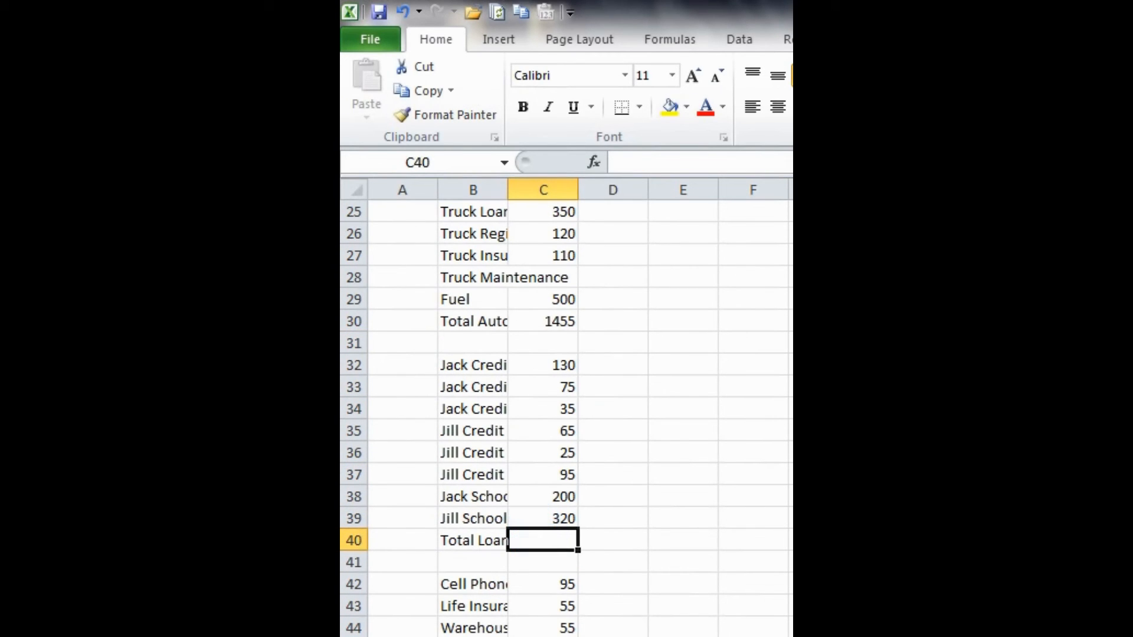
key("alt+equal")
key("Return")
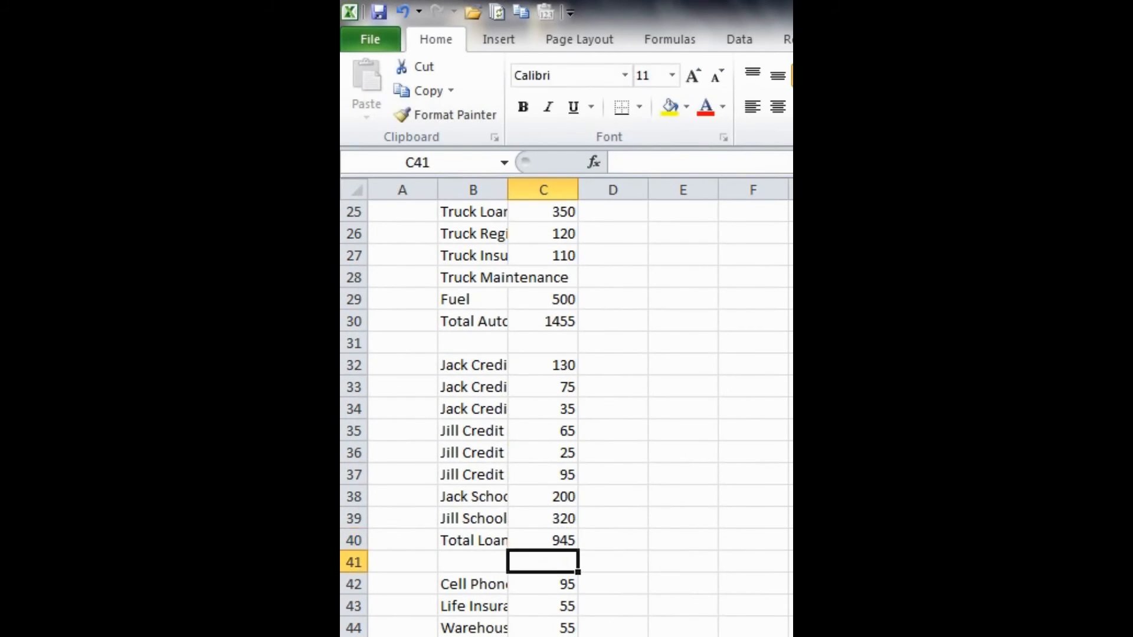
- Total the other expenses, Cell Phone through Miscellaneous in C42:C48, in C49
scroll(732, 498, "down", 3)
left_click(561, 540)
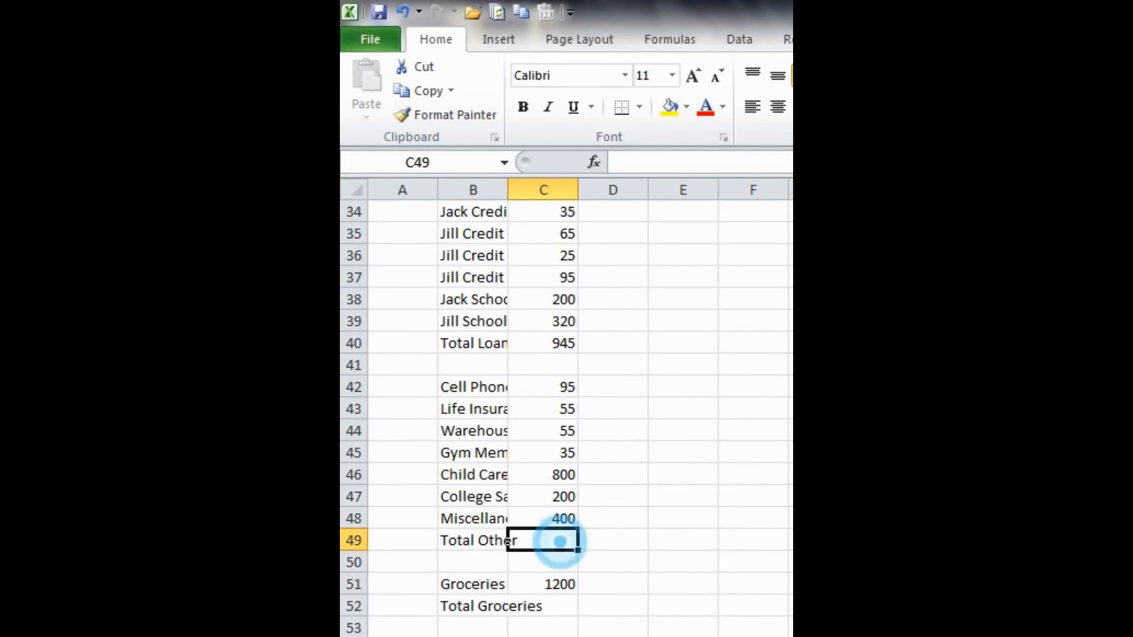
key("alt+equal")
key("Return")
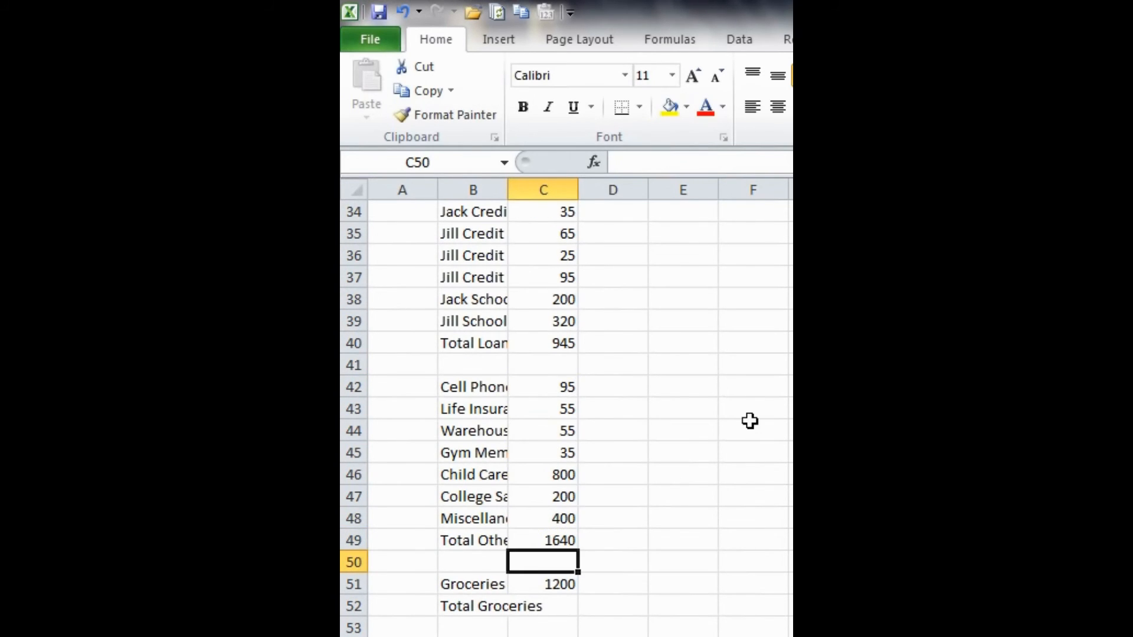
- Sum the Groceries amount from C51 in the Total Groceries cell C52
scroll(750, 420, "down", 2)
left_click(539, 475)
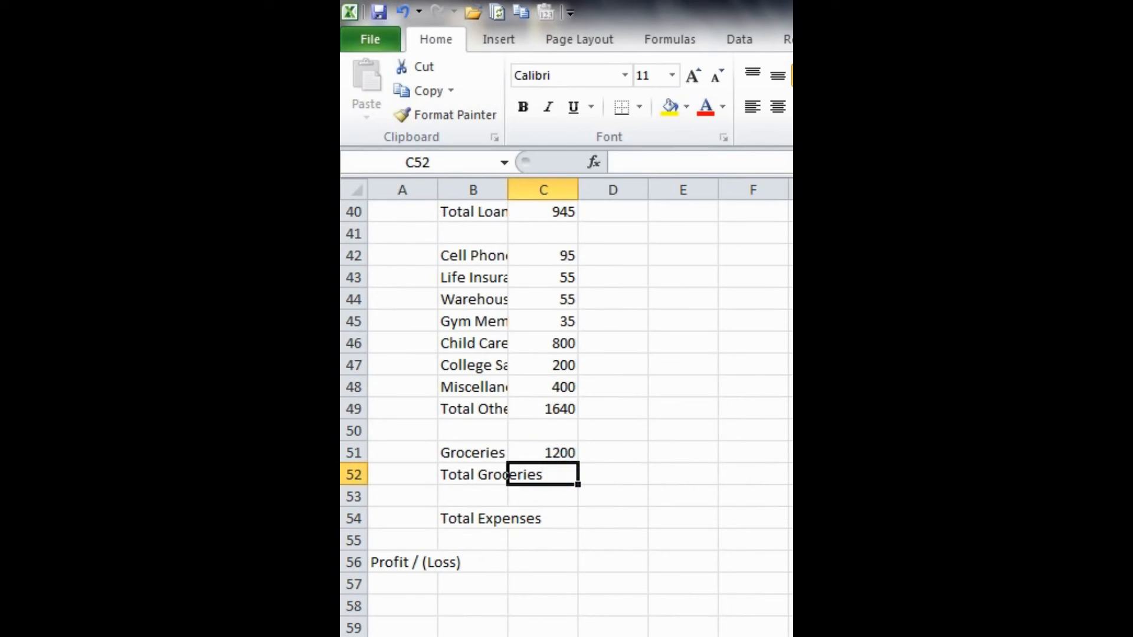
key("alt+equal")
key("Return")
key("Return")
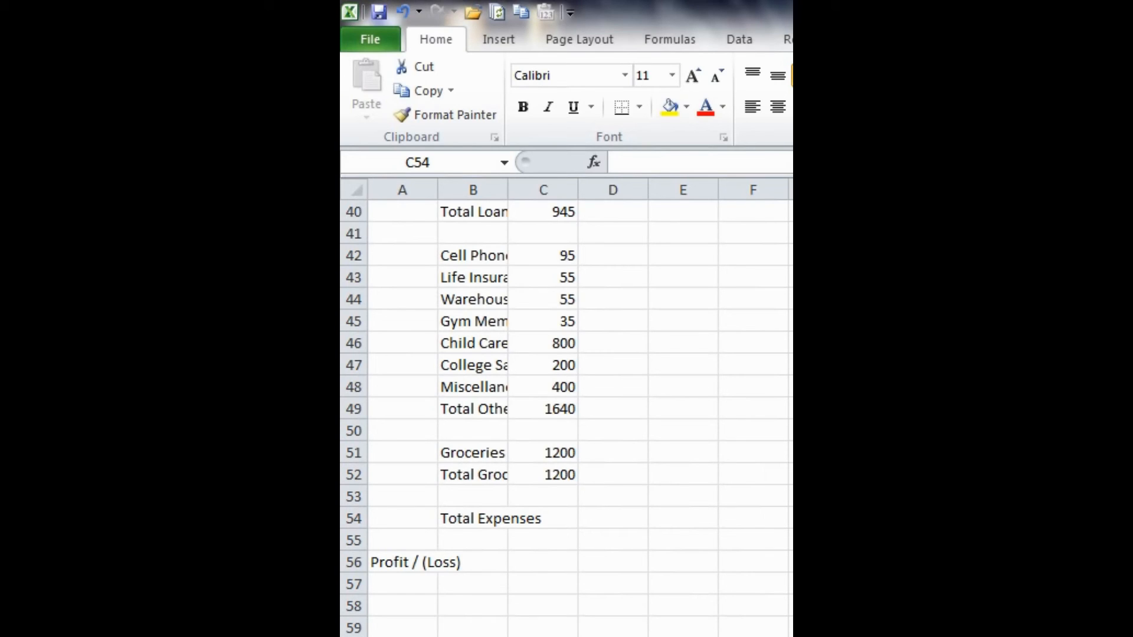
- Calculate Total Expenses in C54 with =SUM(C11:C53)/2 so category subtotals are not counted twice
left_click(756, 495)
left_click(561, 516)
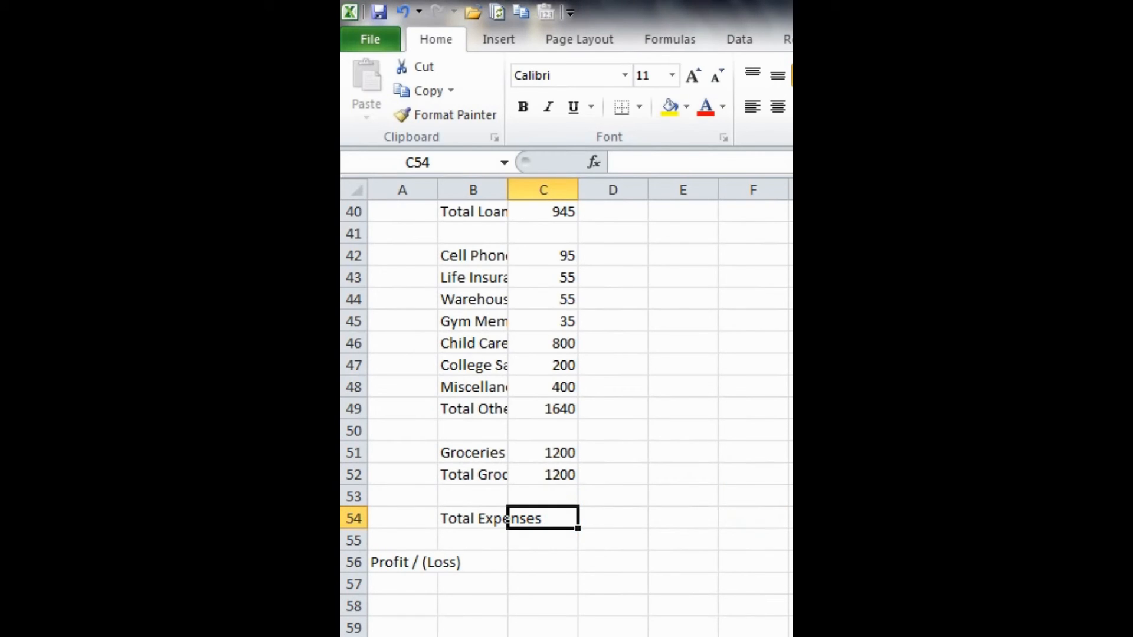
key("alt+equal")
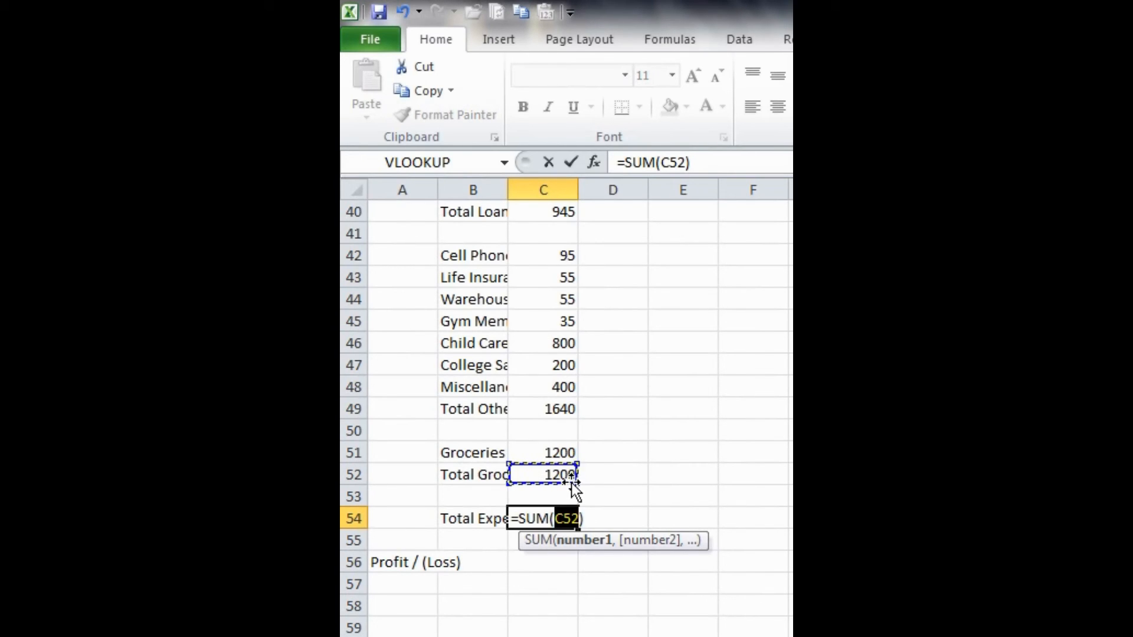
left_click_drag(573, 483, 555, 420)
scroll(564, 407, "down", 1)
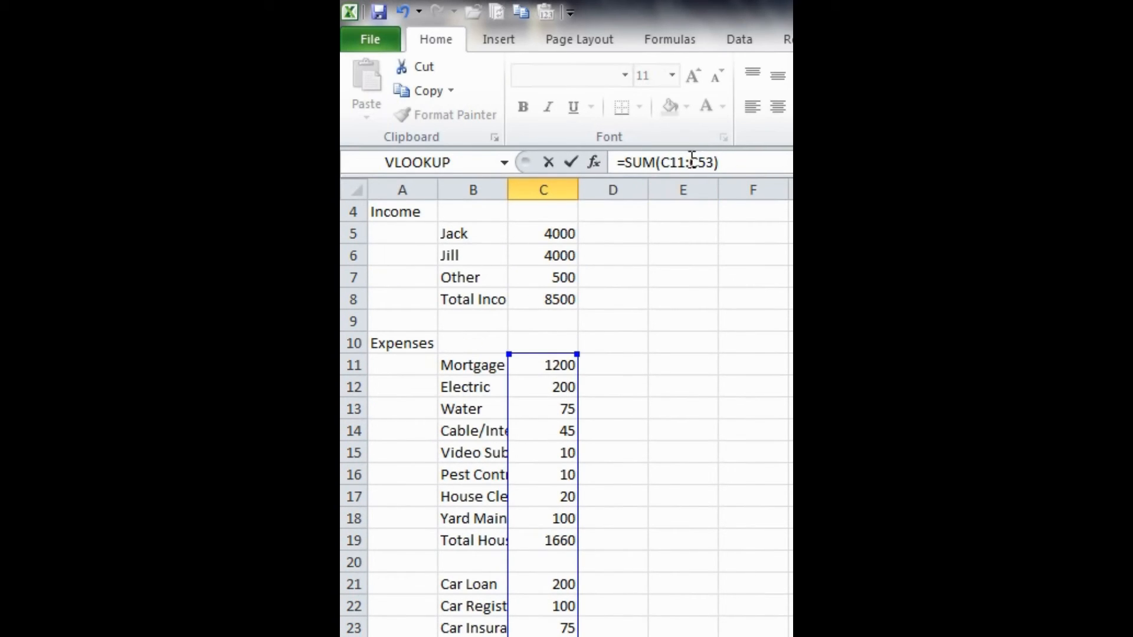
left_click(735, 162)
type("/2")
key("Return")
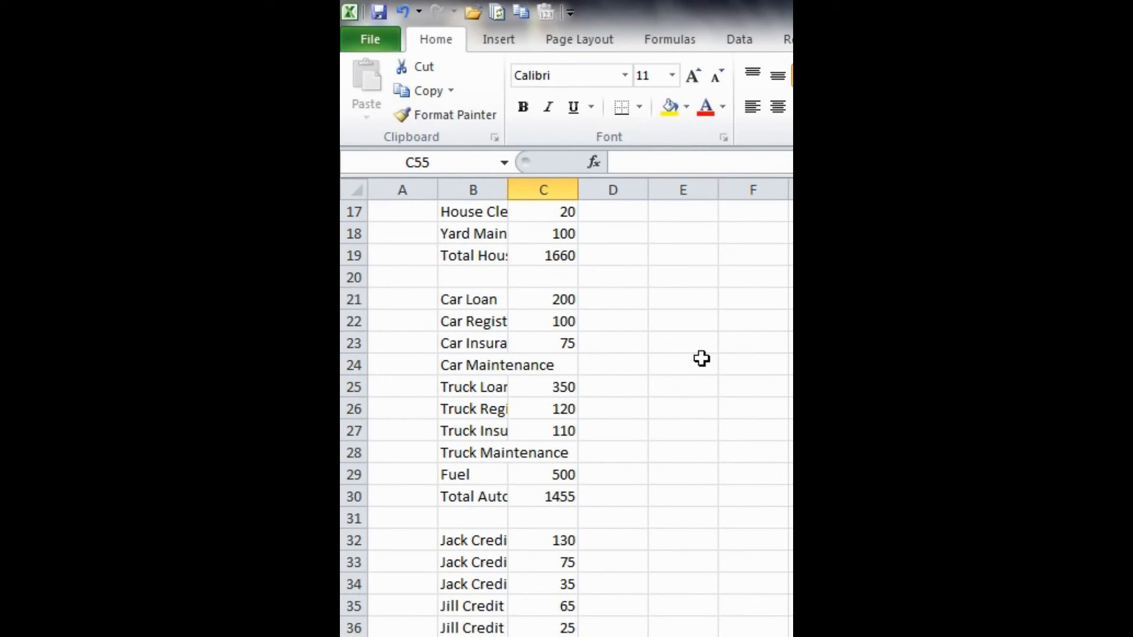
left_click(645, 388)
scroll(645, 389, "down", 8)
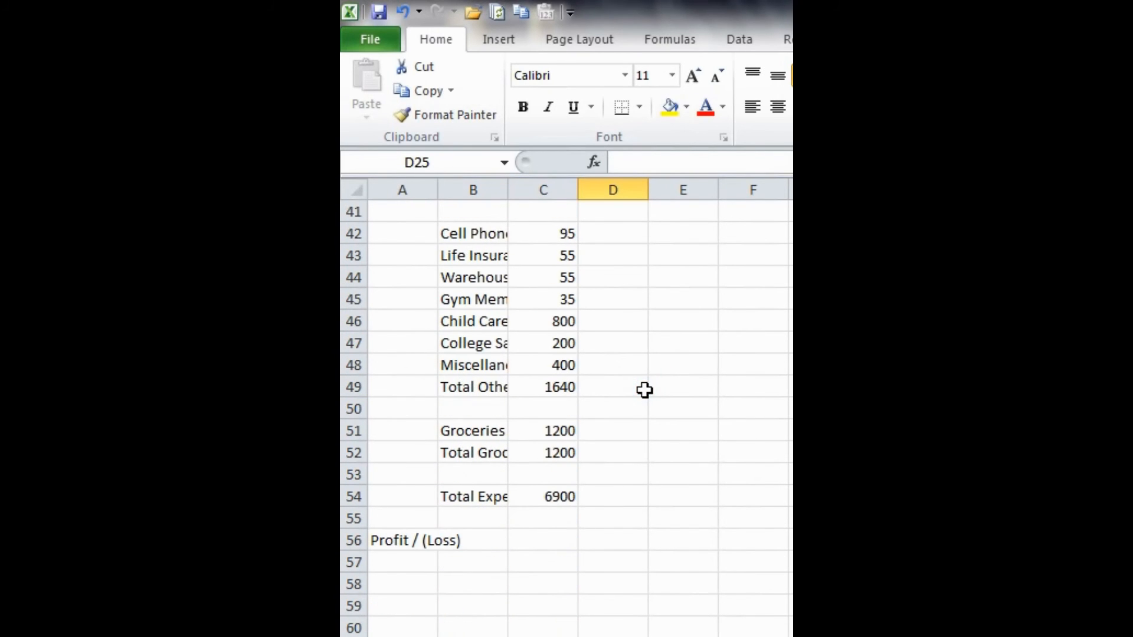
left_click(570, 490)
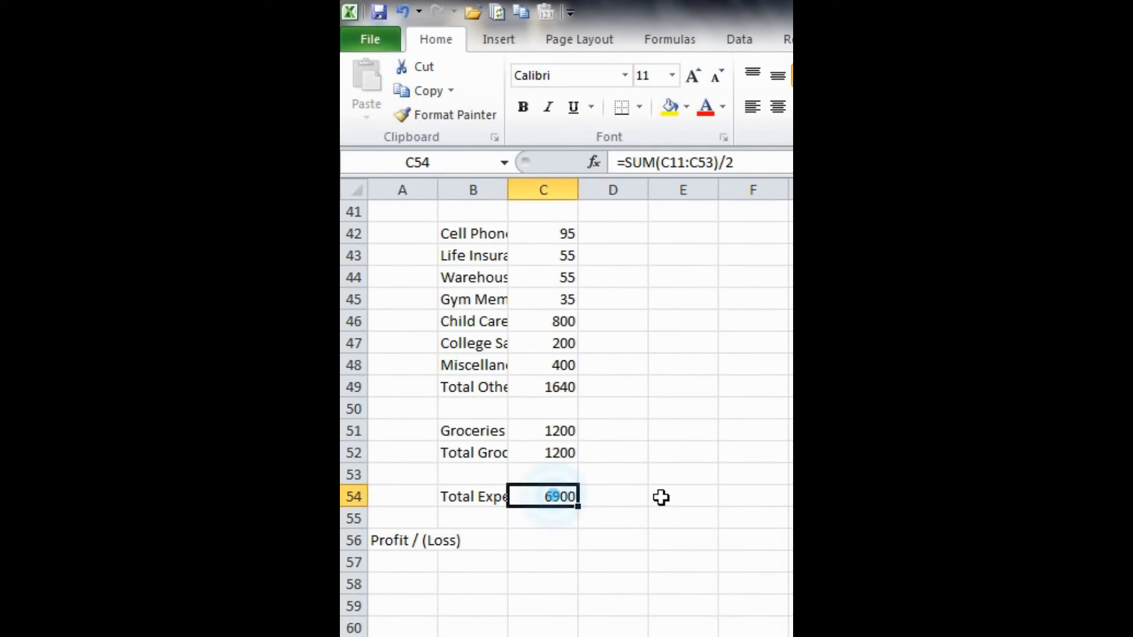
- Calculate Profit / (Loss) in C56 by subtracting total expenses from total income with =C8-C54
left_click(551, 536)
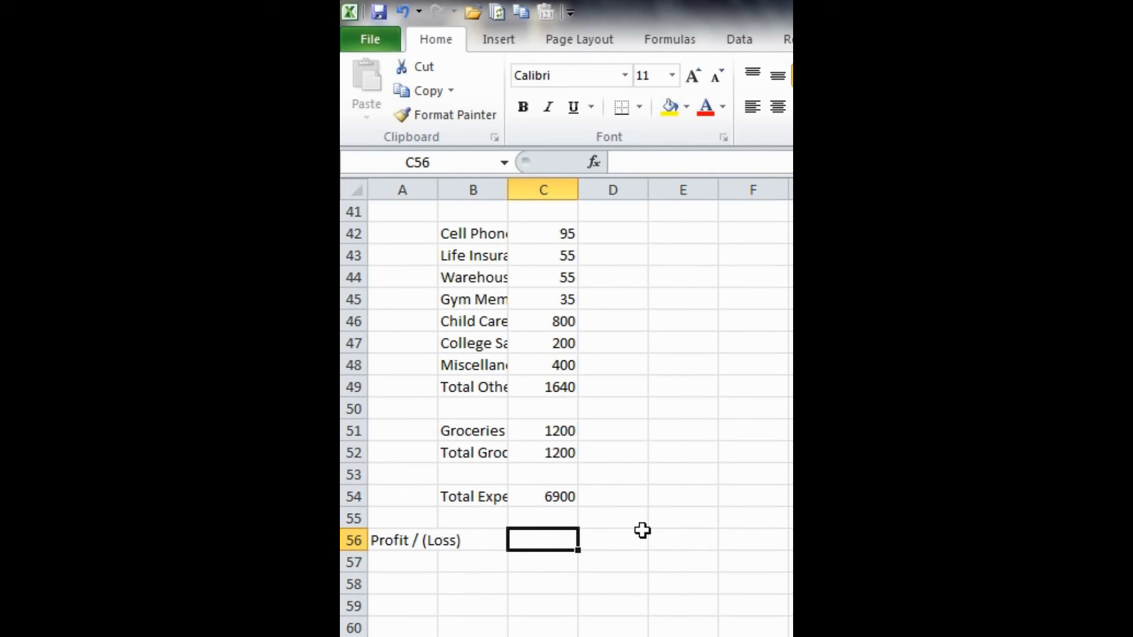
type("=")
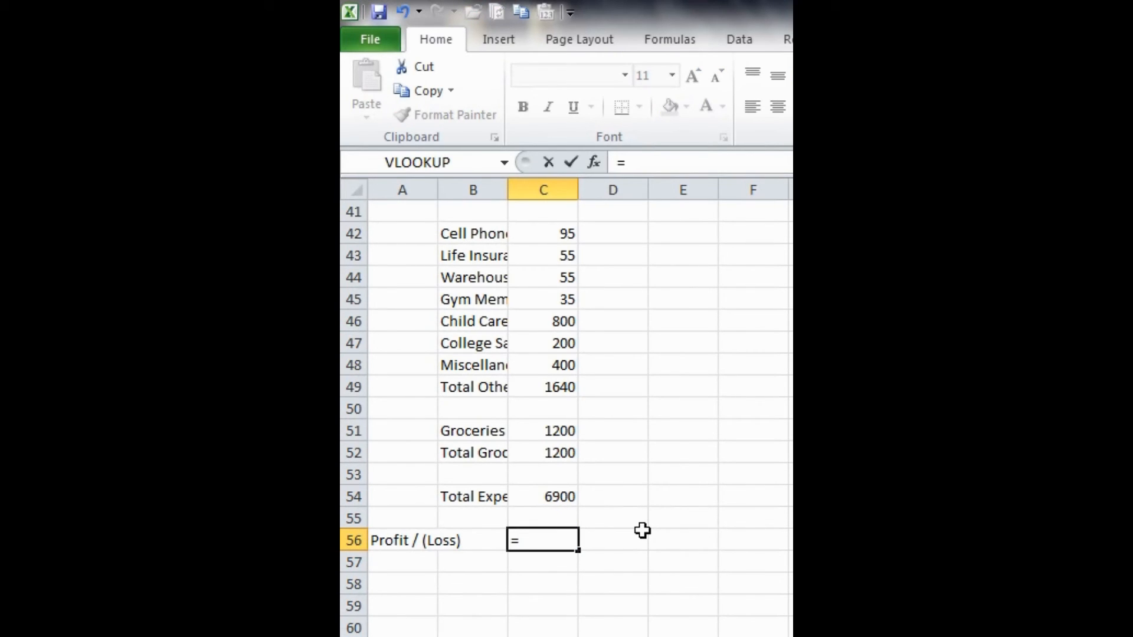
scroll(642, 530, "up", 13)
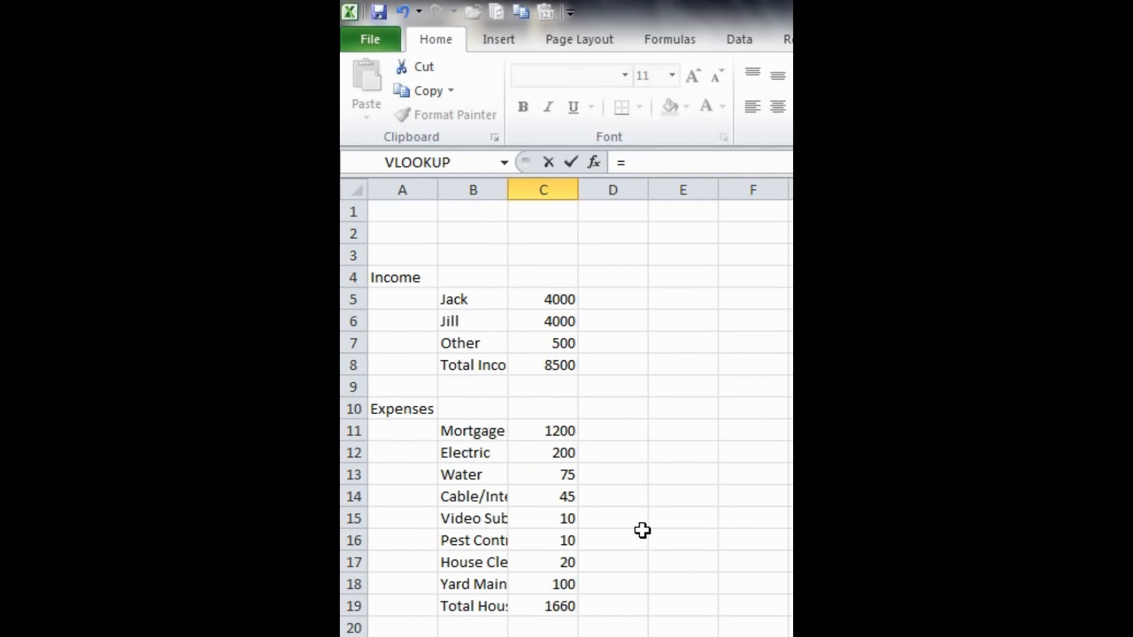
left_click(557, 366)
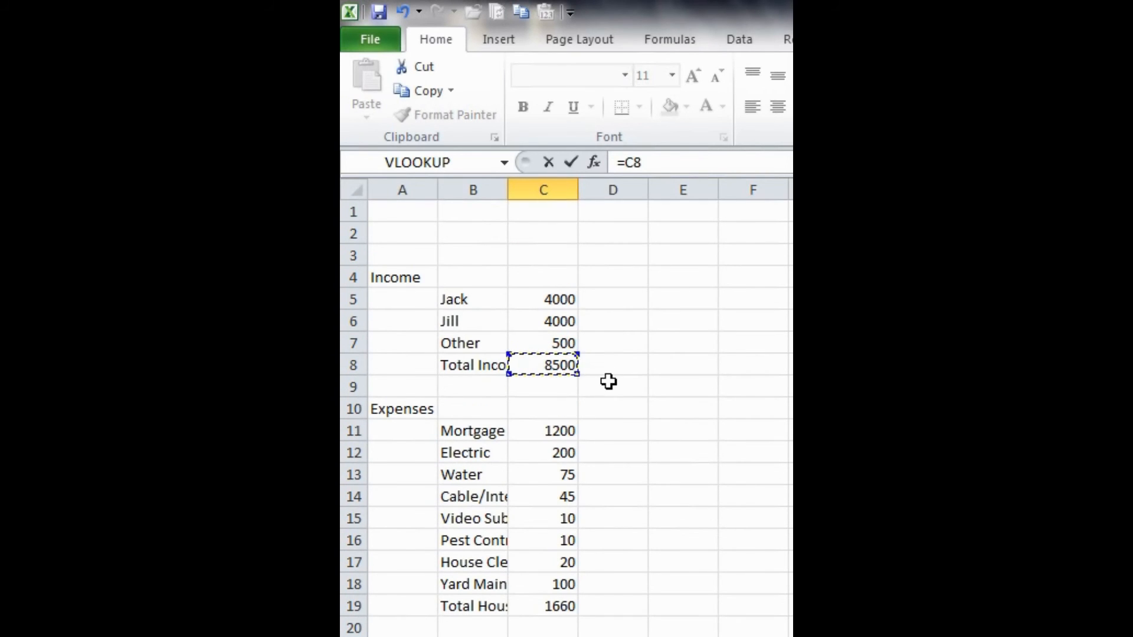
type("-")
scroll(640, 416, "down", 10)
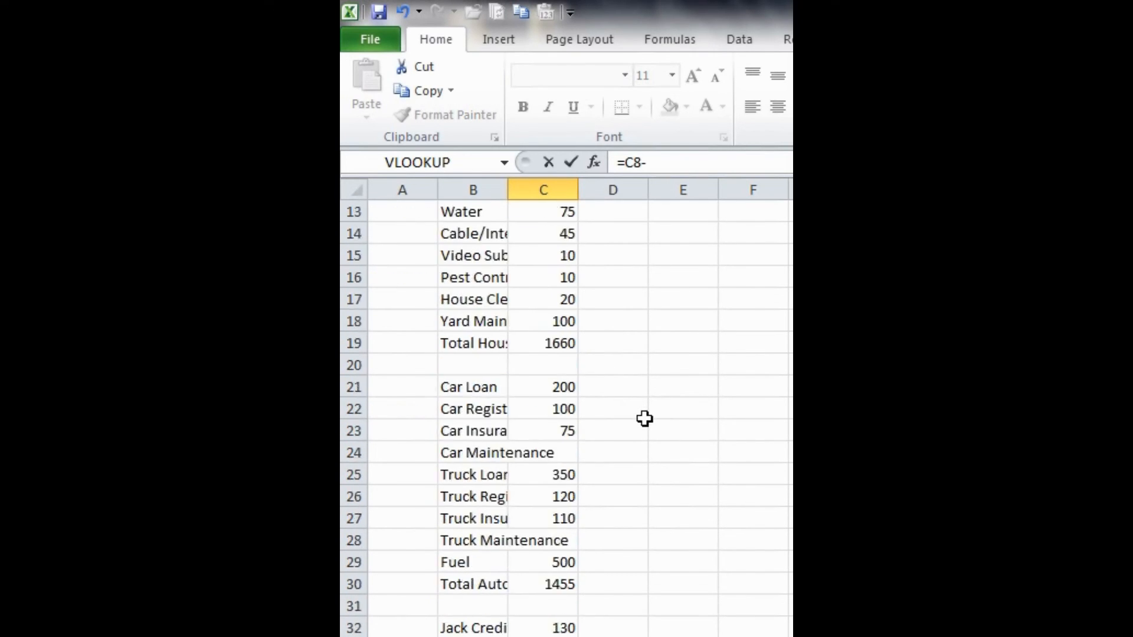
scroll(640, 423, "down", 2)
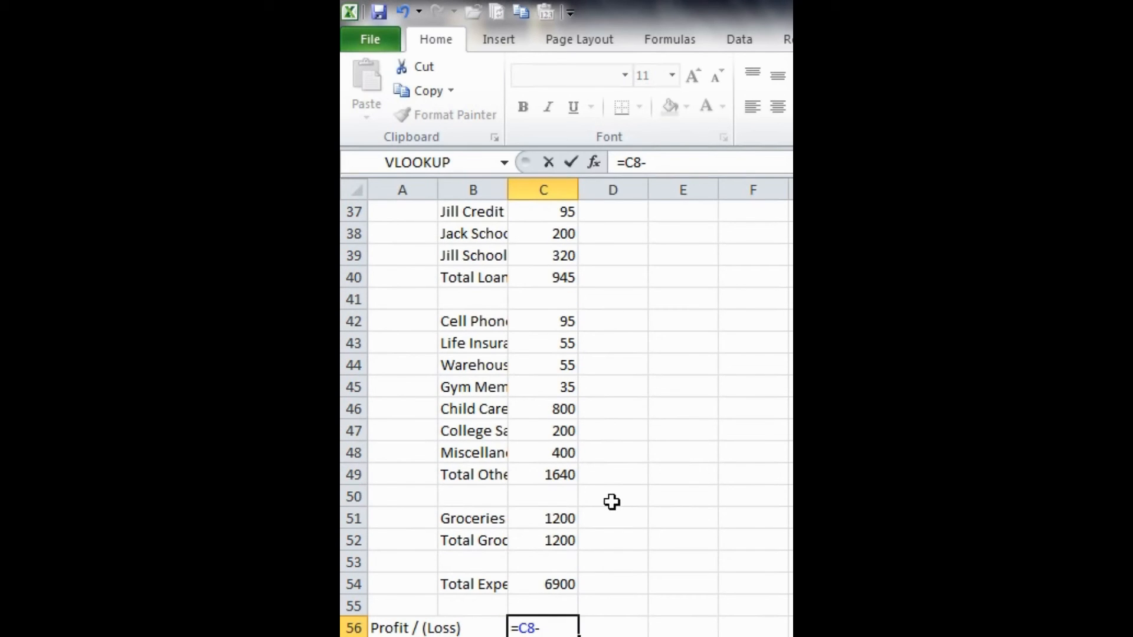
left_click(561, 583)
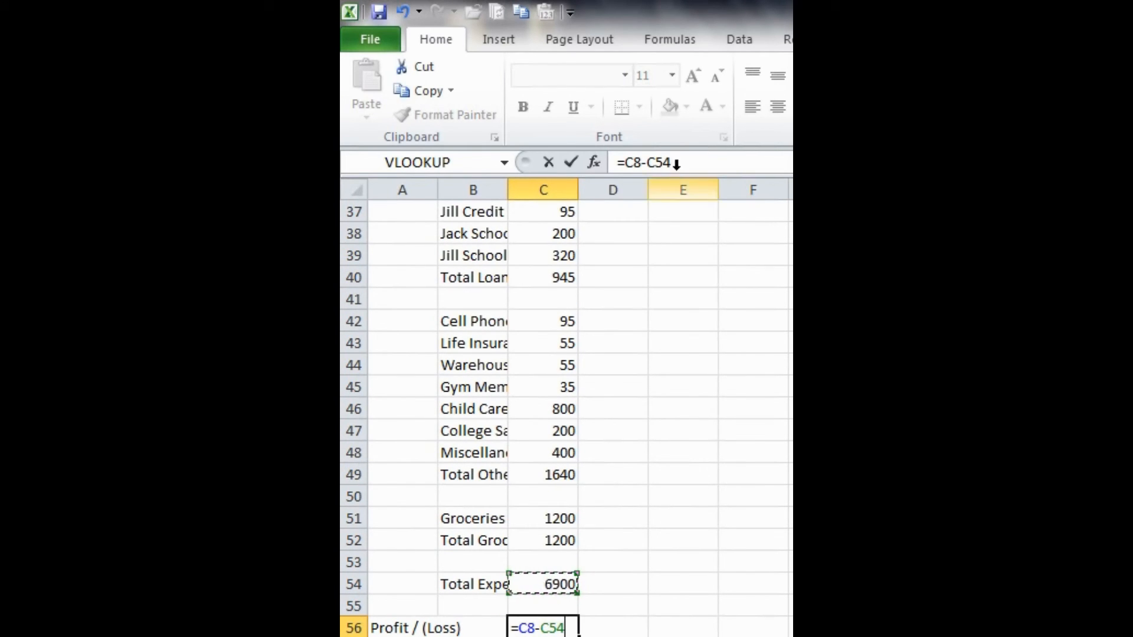
key("Return")
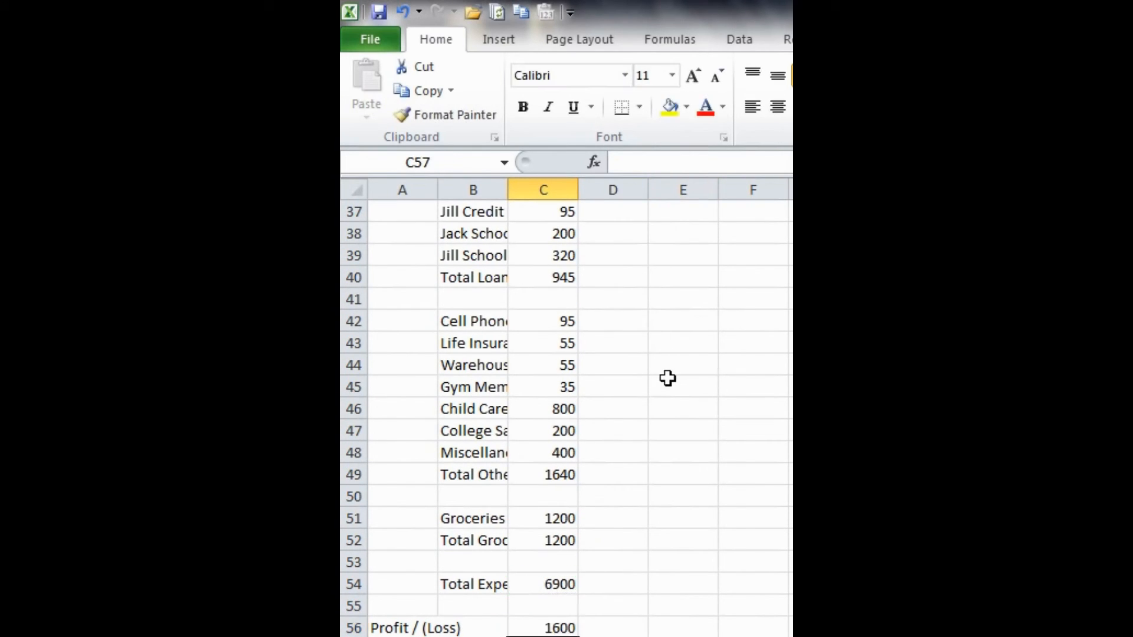
- Calculate the first income line's share of total income in D5 with =C5/C$8, locking the row of the total
scroll(667, 384, "down", 2)
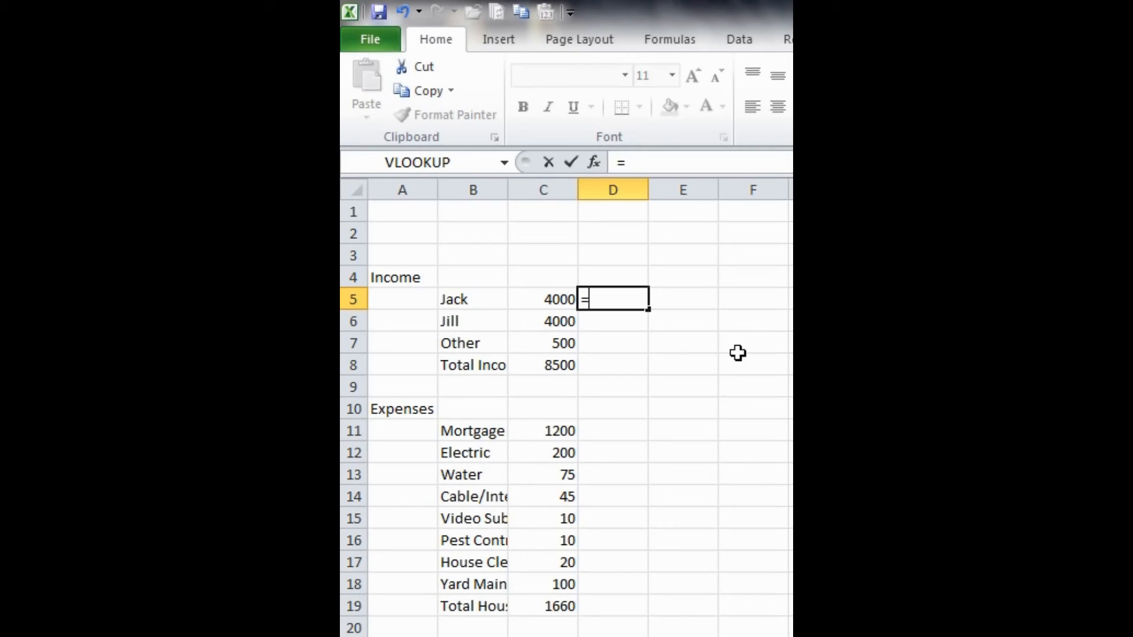
left_click(543, 299)
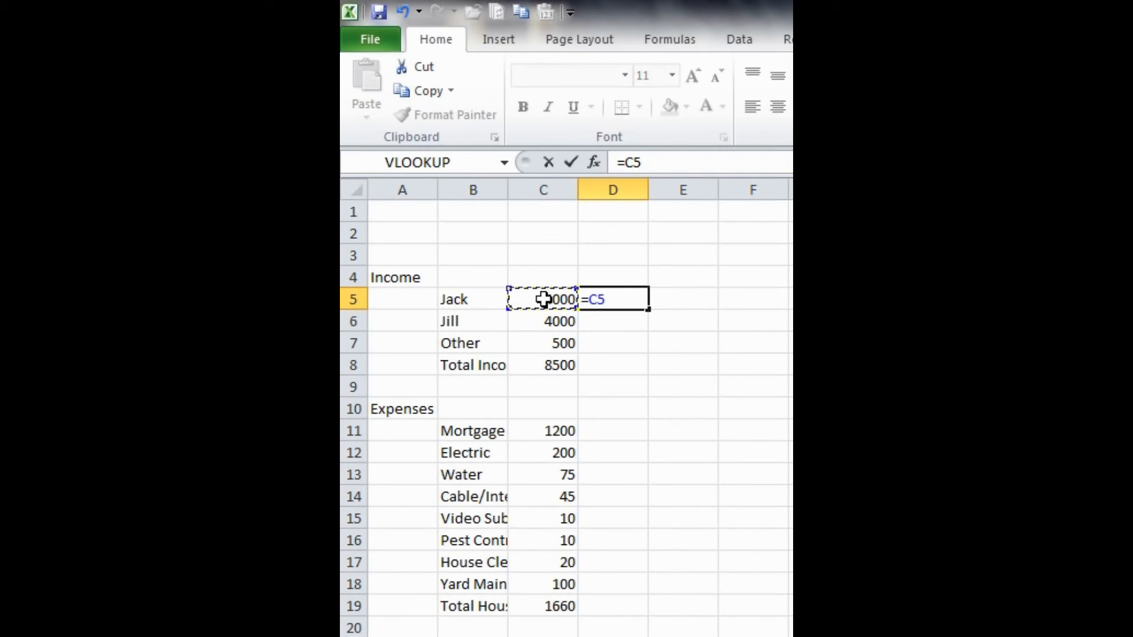
type("/")
left_click(536, 365)
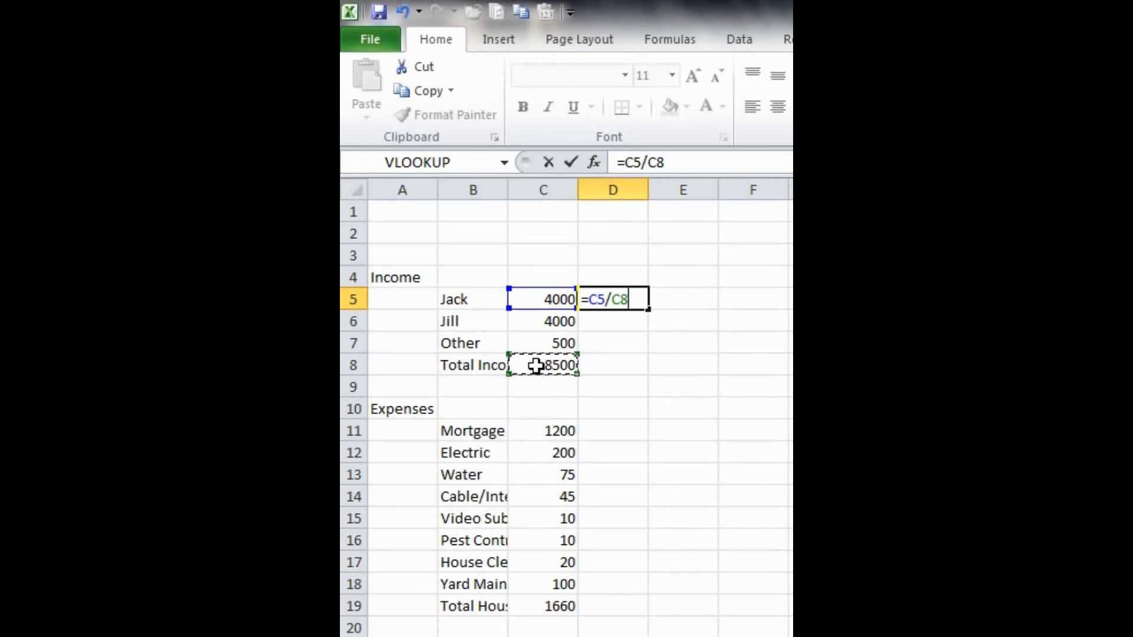
key("F4")
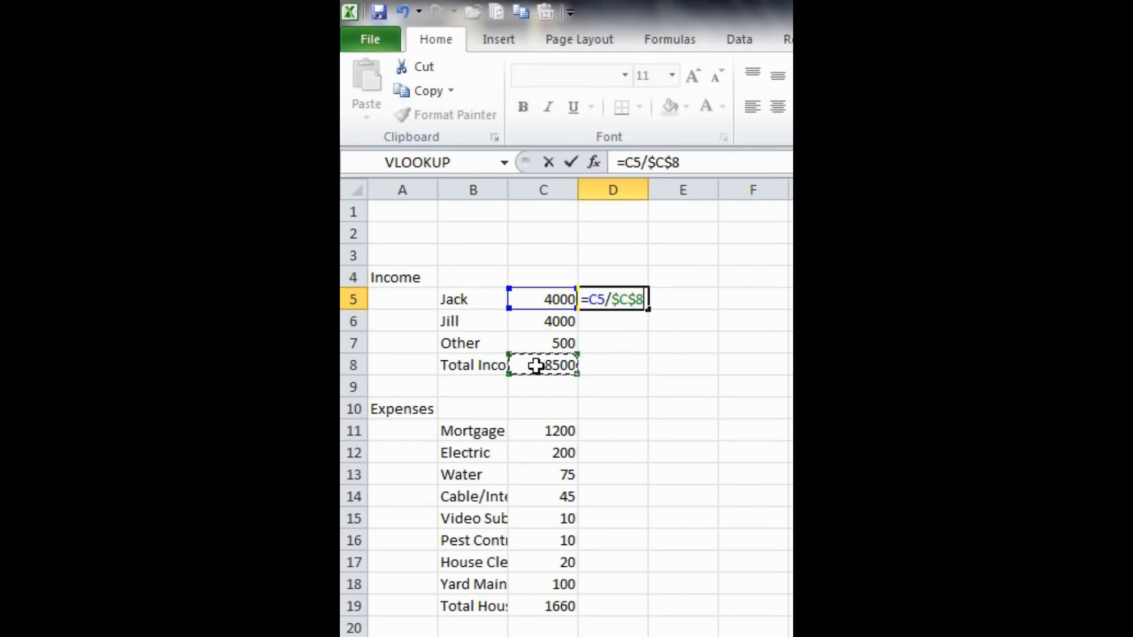
key("F4")
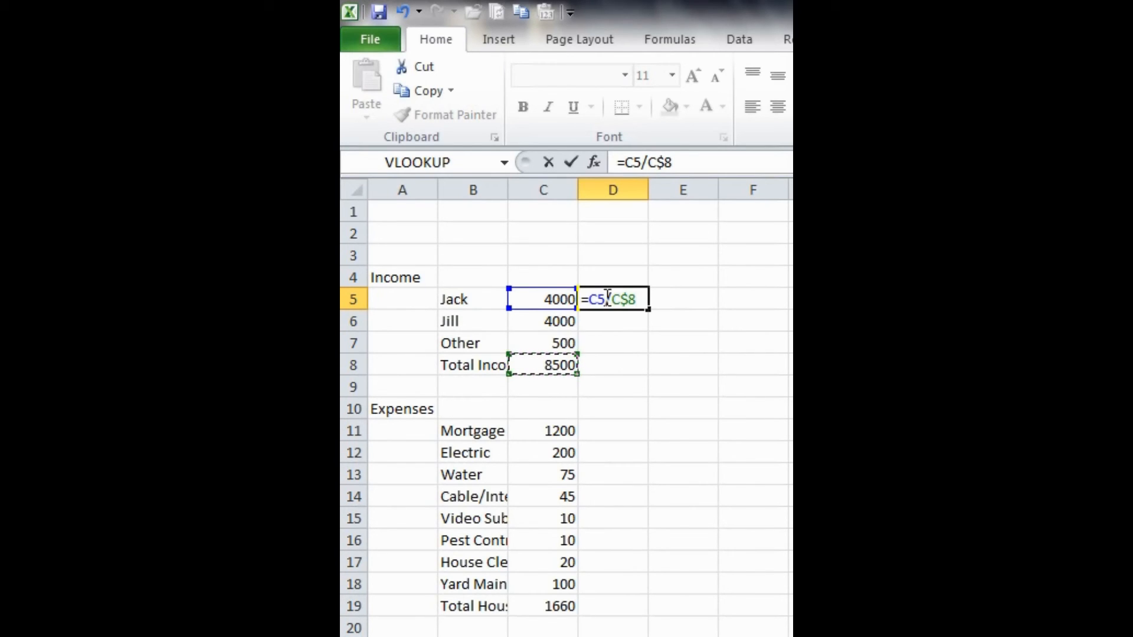
left_click(626, 299)
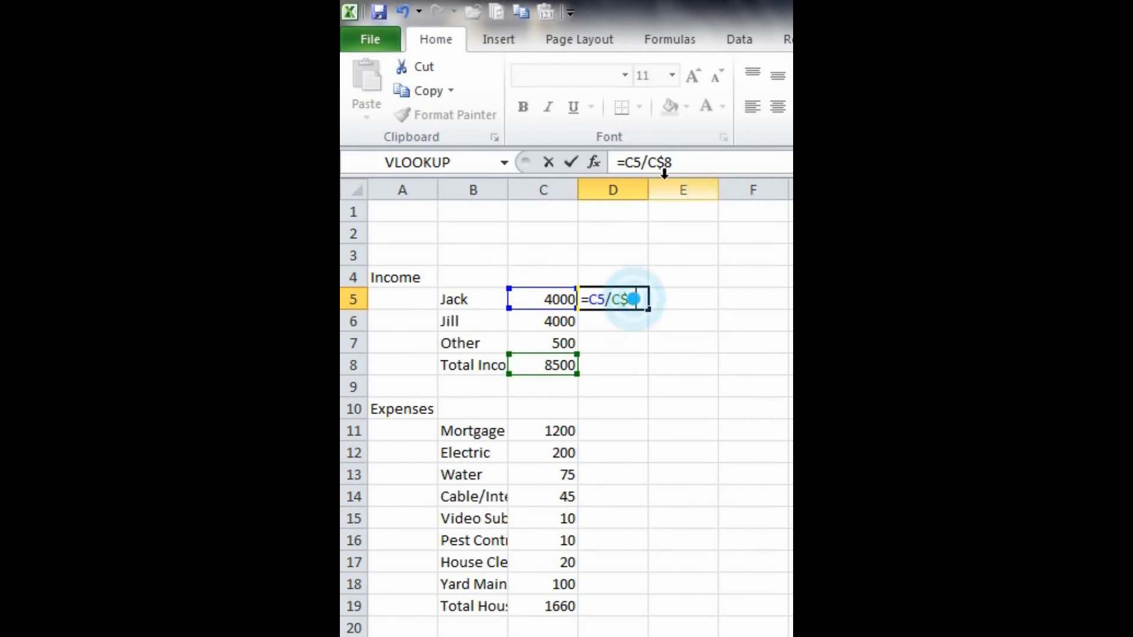
left_click(685, 161)
key("Return")
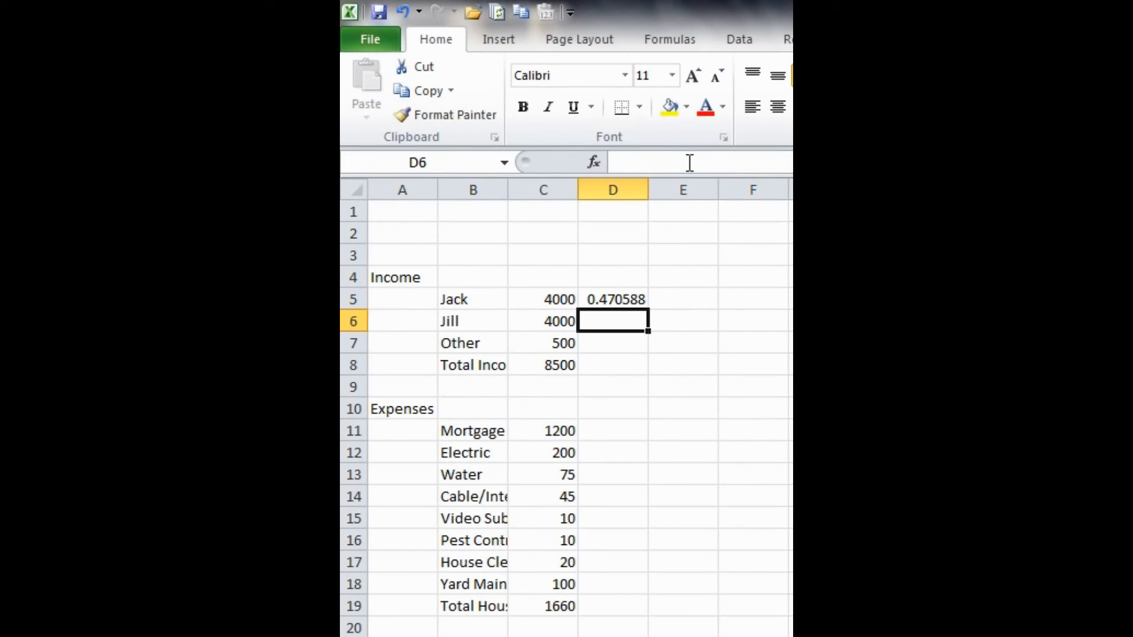
- Clear the income amount in C5 to test the formula in D5, and undo the deletion
left_click(612, 301)
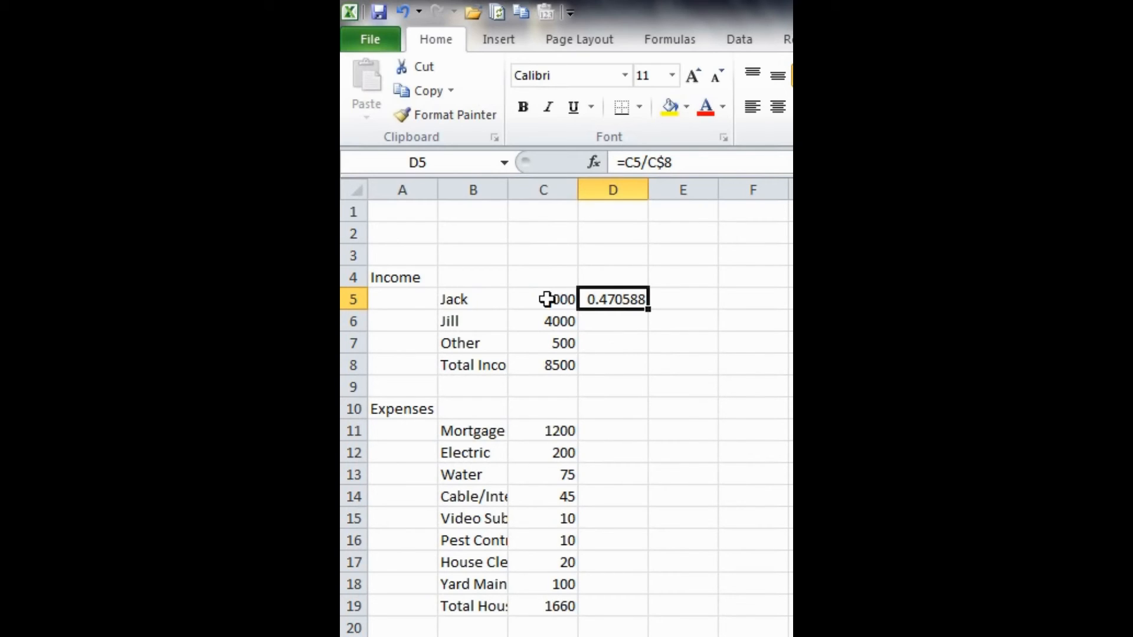
left_click(528, 298)
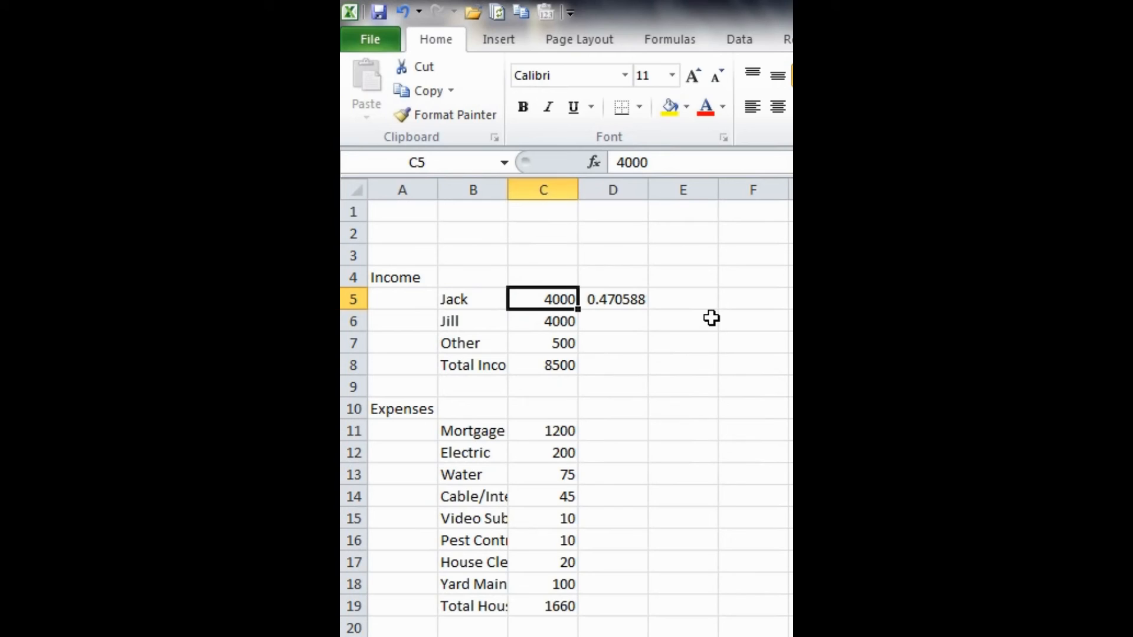
key("Delete")
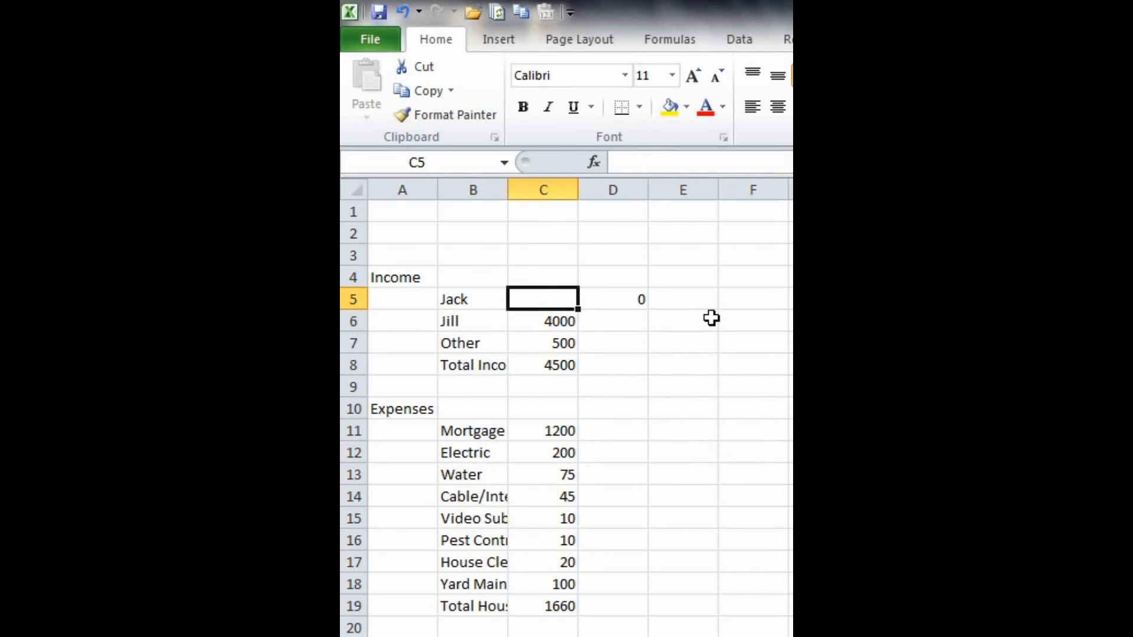
key("ctrl+z")
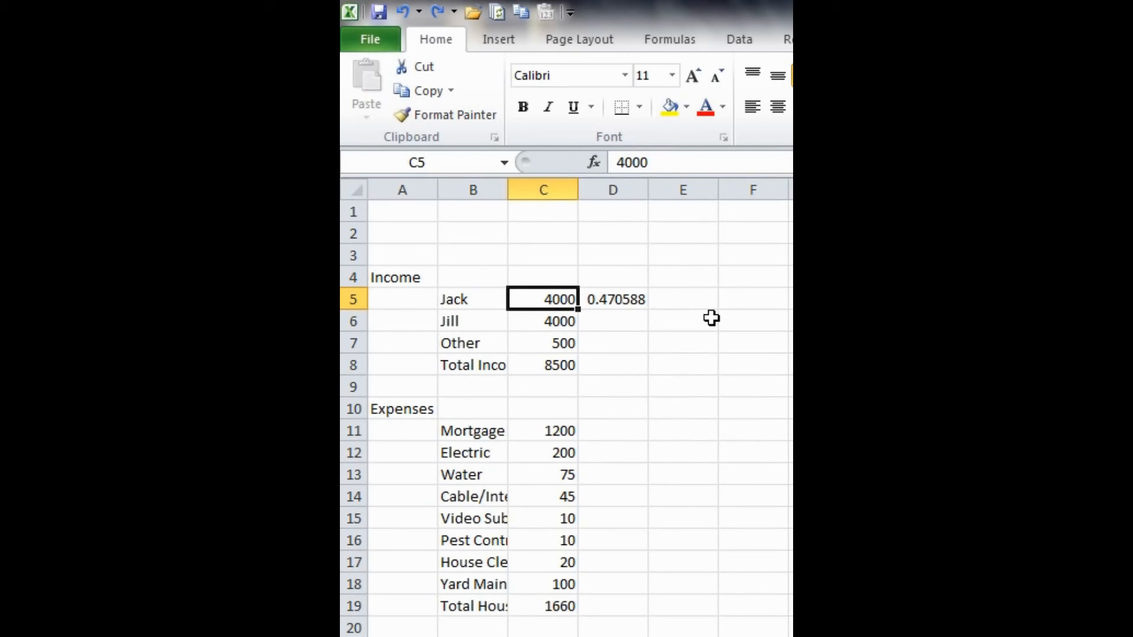
- Clear all three income amounts in C5:C7 and check how the D5 percentage formula handles zero total income
key("Down")
key("Down")
key("Up")
key("Delete")
key("Down")
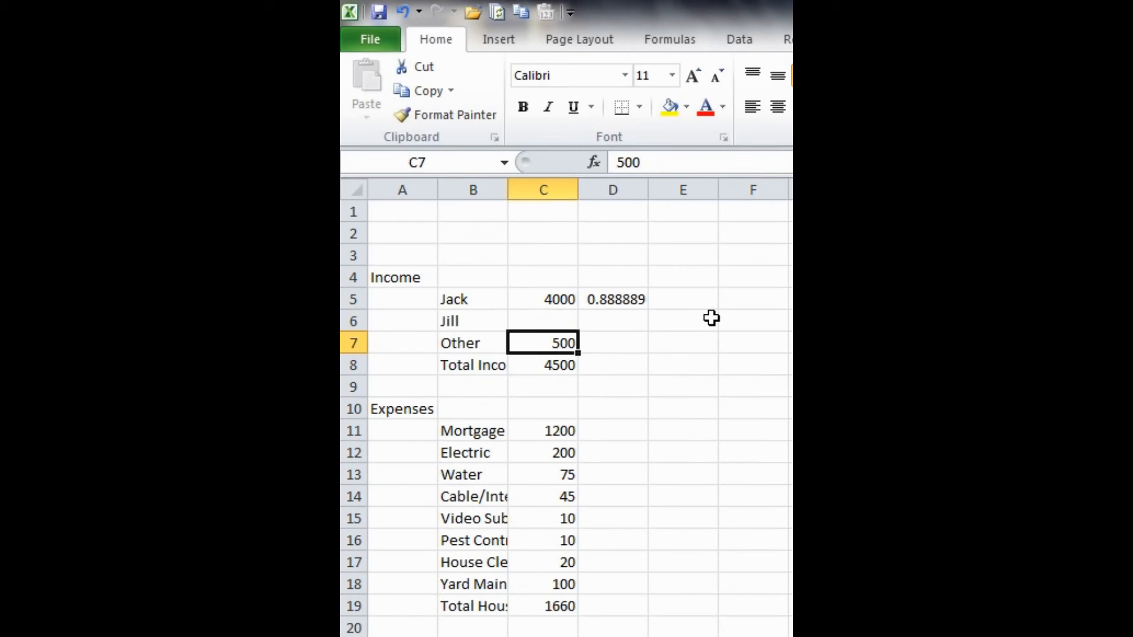
key("Delete")
key("Up")
key("Up")
key("Delete")
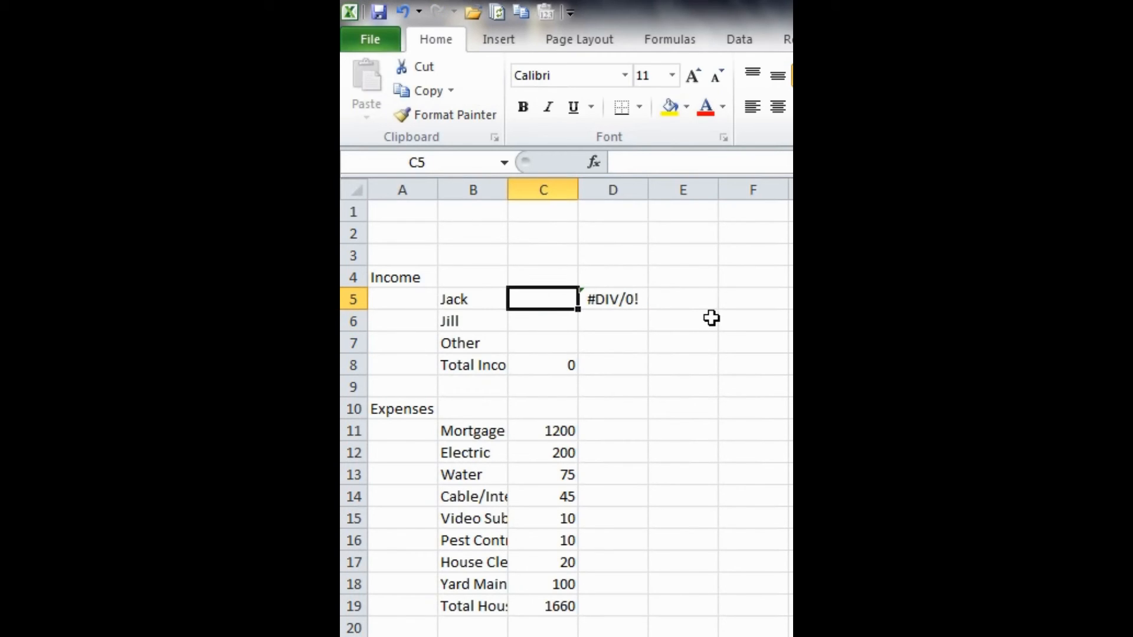
key("Right")
key("Left")
key("Right")
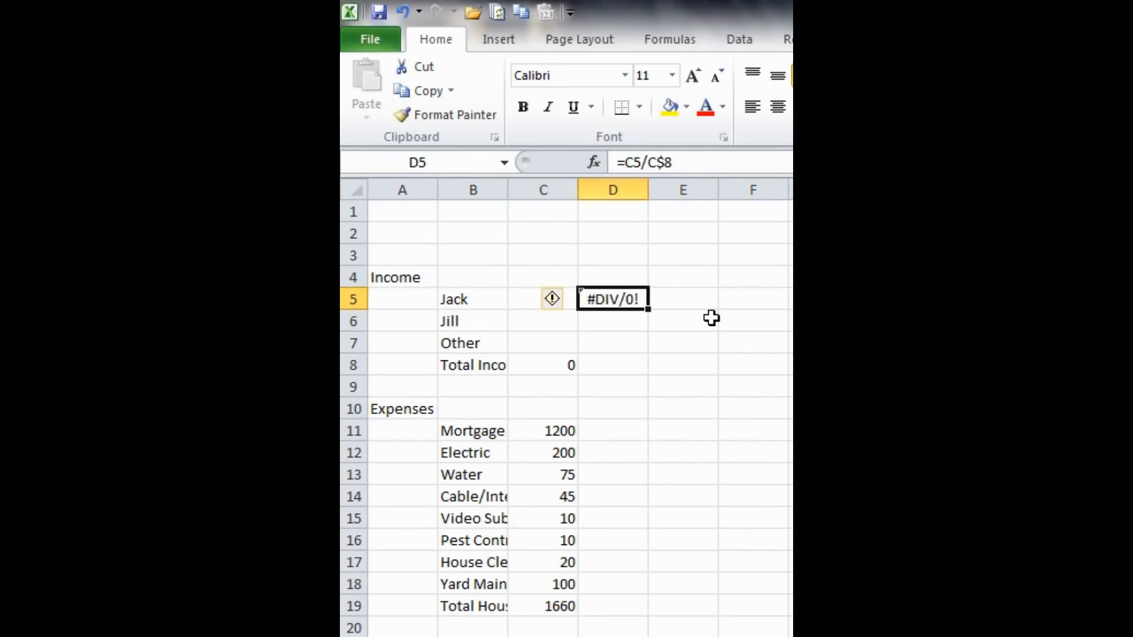
key("Up")
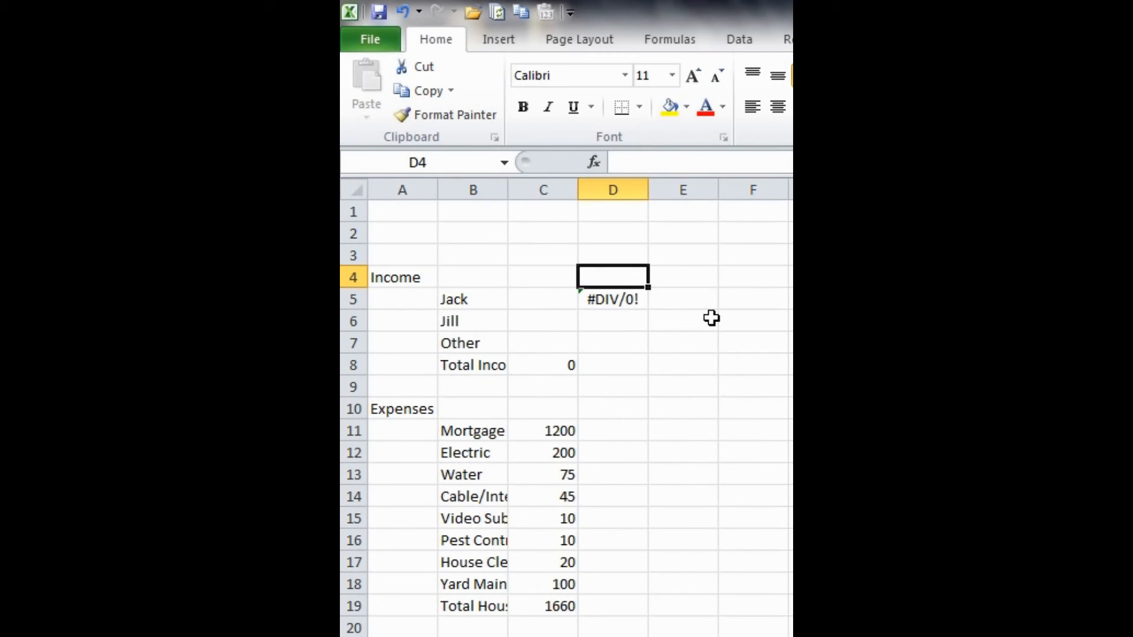
- Wrap the D5 formula in an error check so it reads =IFERROR(C5/C$8,"0%")
key("Down")
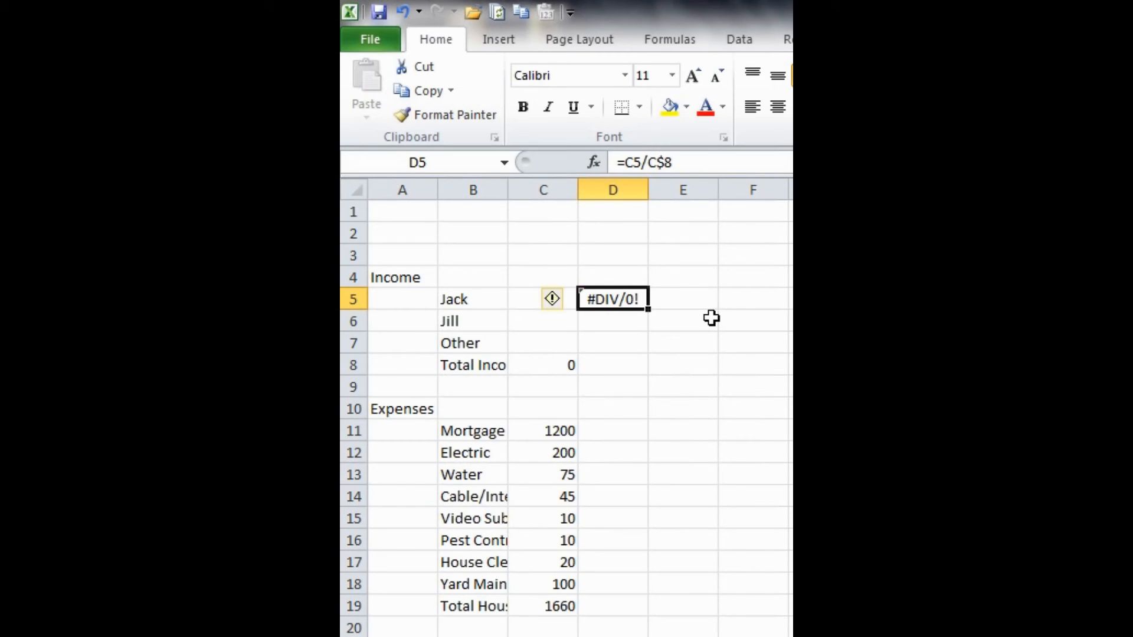
key("F2")
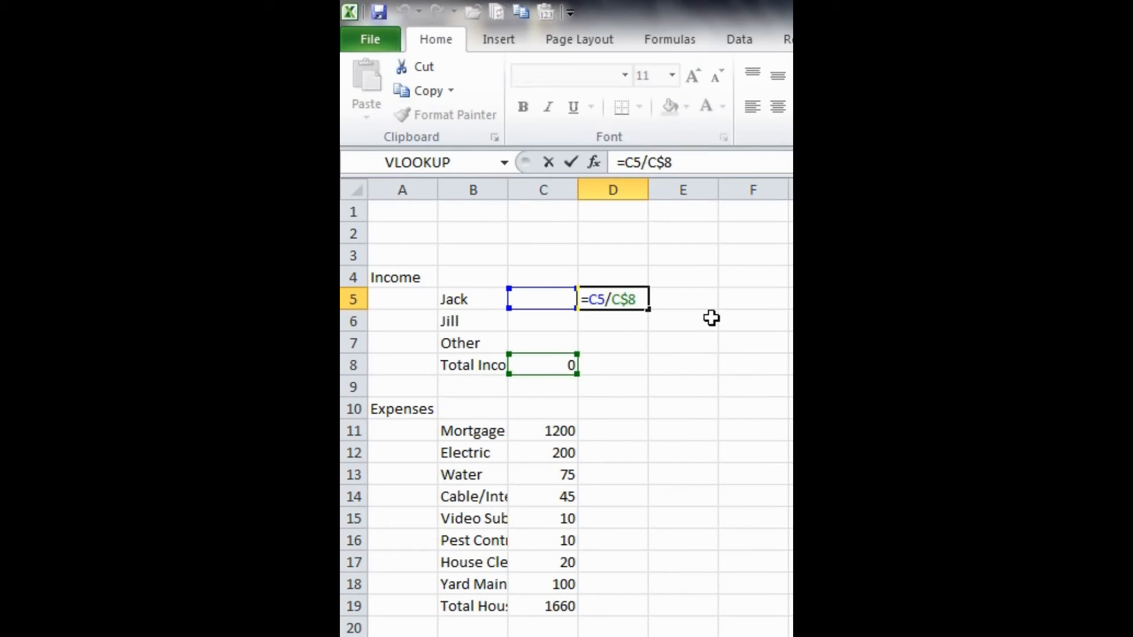
key("Home")
type("IFERROR")
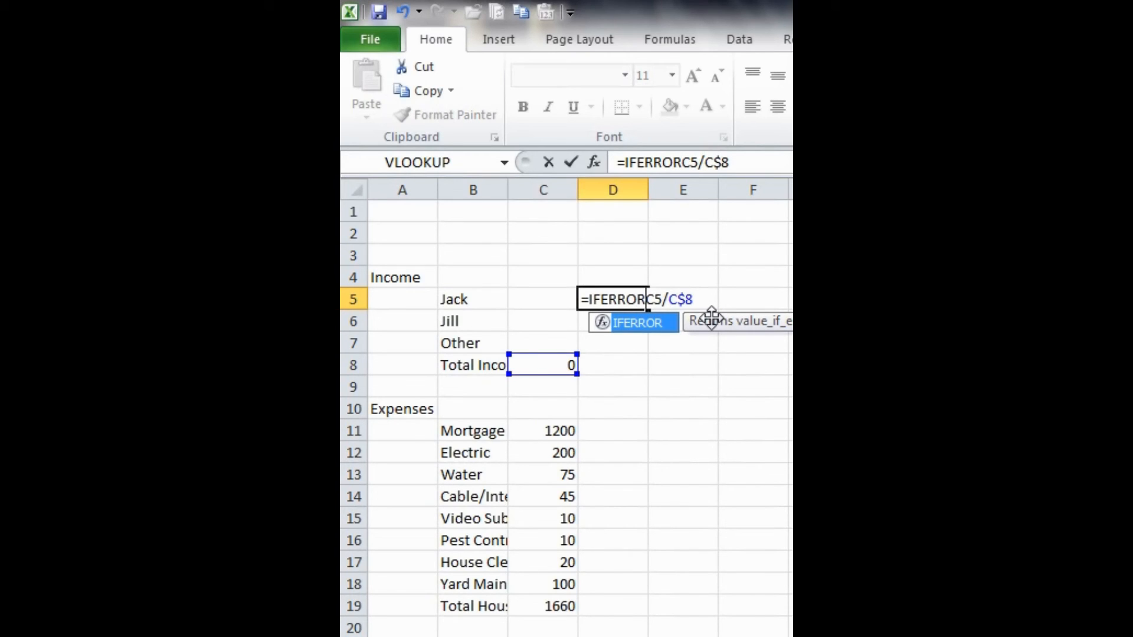
double_click(633, 328)
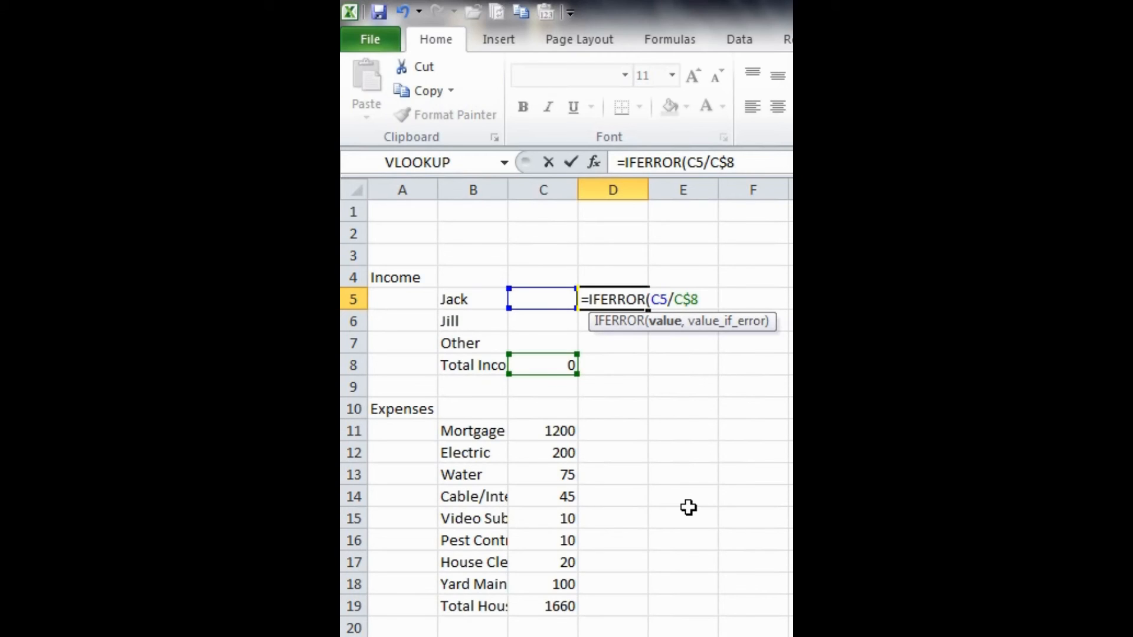
type(",")
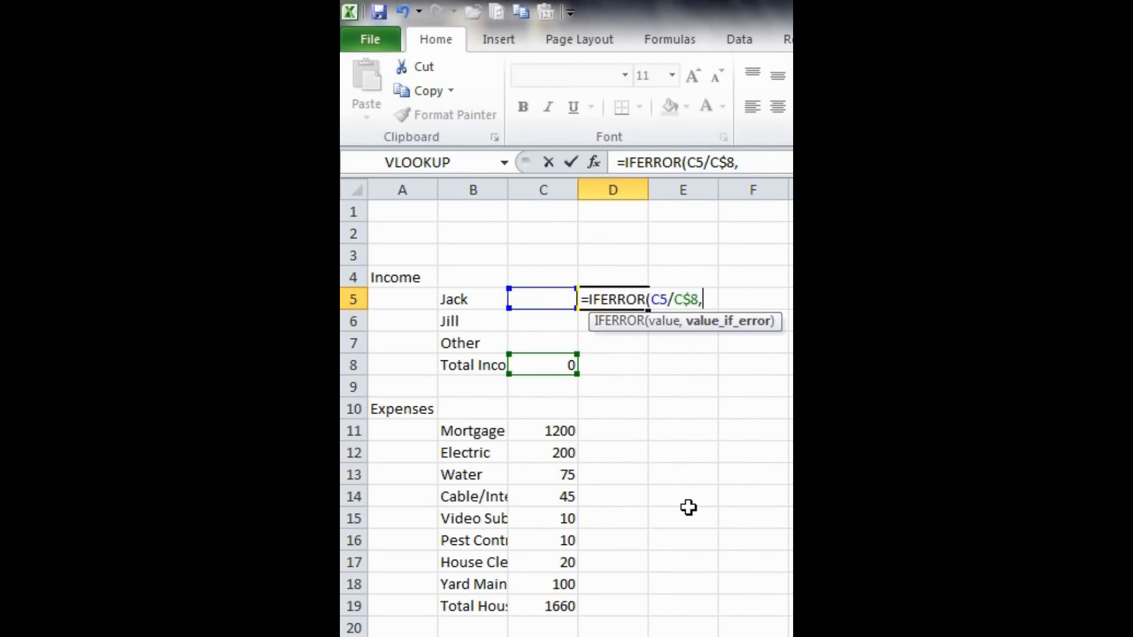
type("\"0%\"")
type(")")
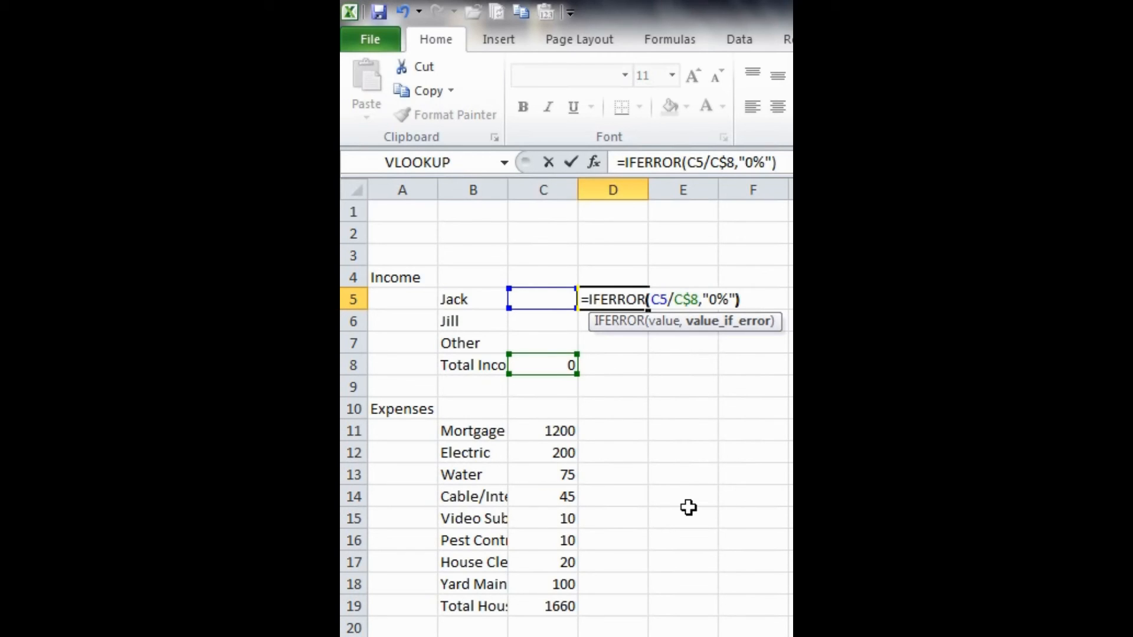
key("ctrl+Return")
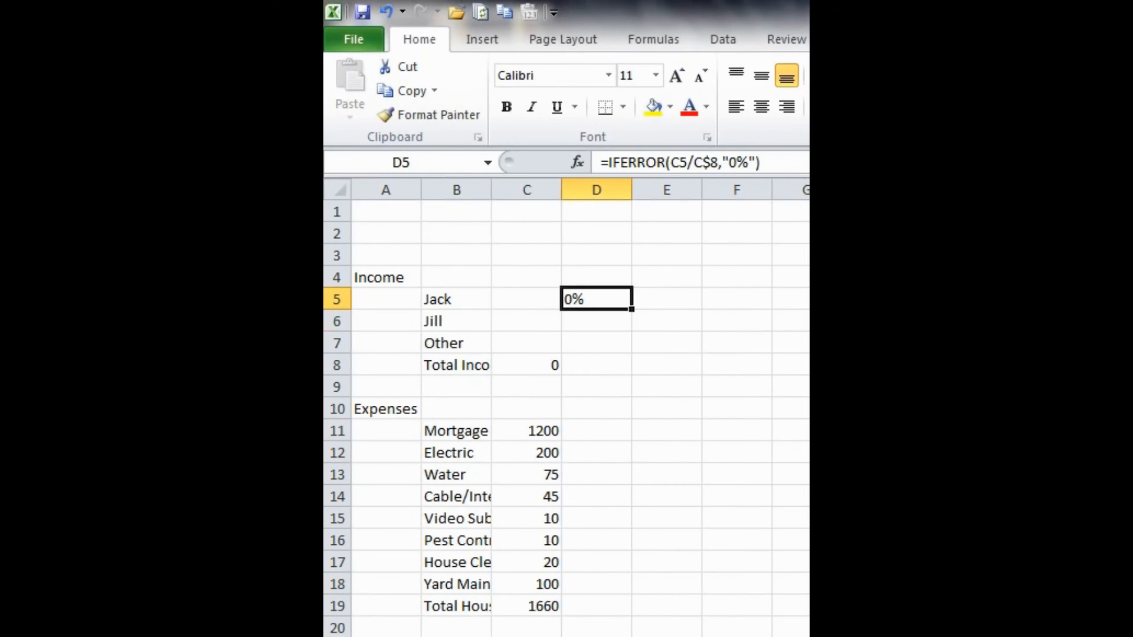
- Right-align the contents of the percentage cell D5
left_click(593, 290)
left_click(787, 107)
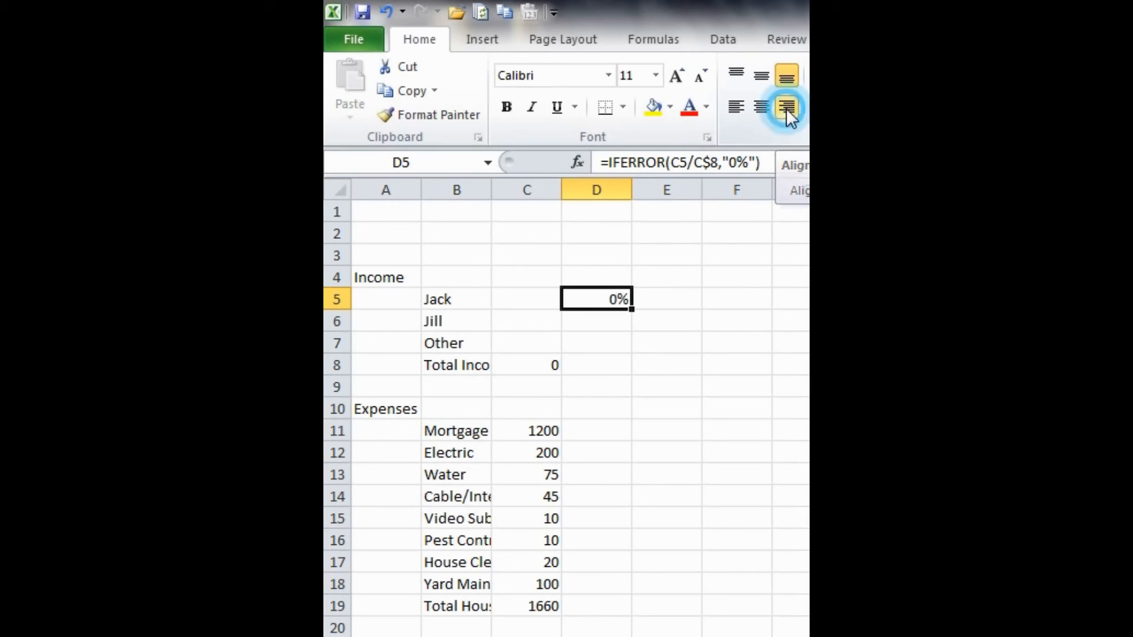
left_click(601, 298)
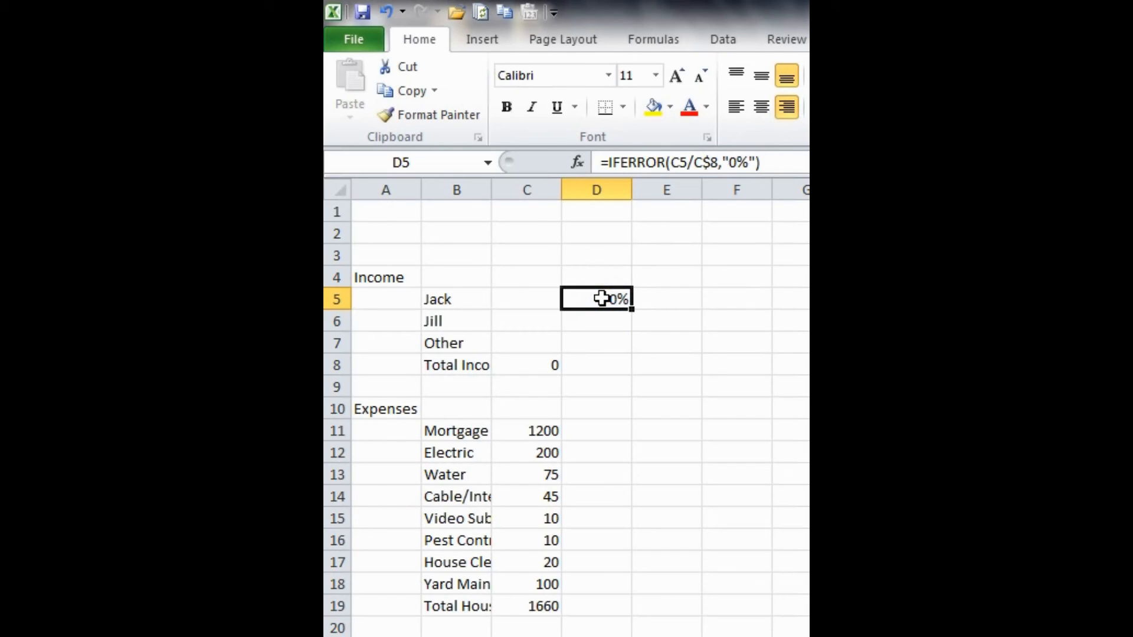
left_click(537, 389)
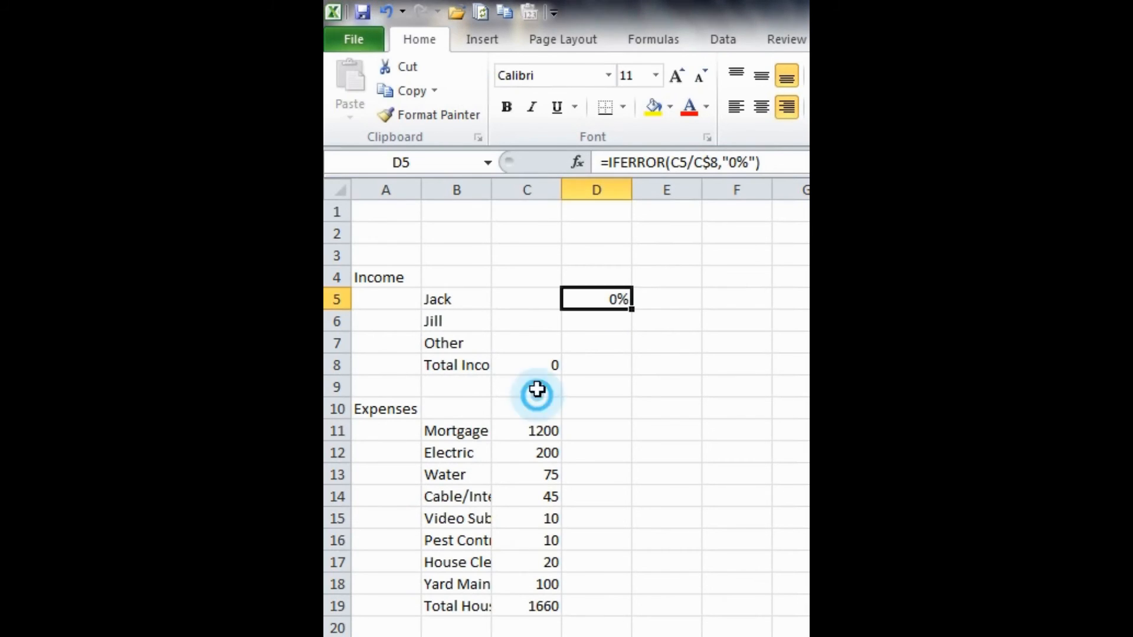
- Enter the income amounts 4000, 4000 and 500 in C5:C7
left_click(525, 299)
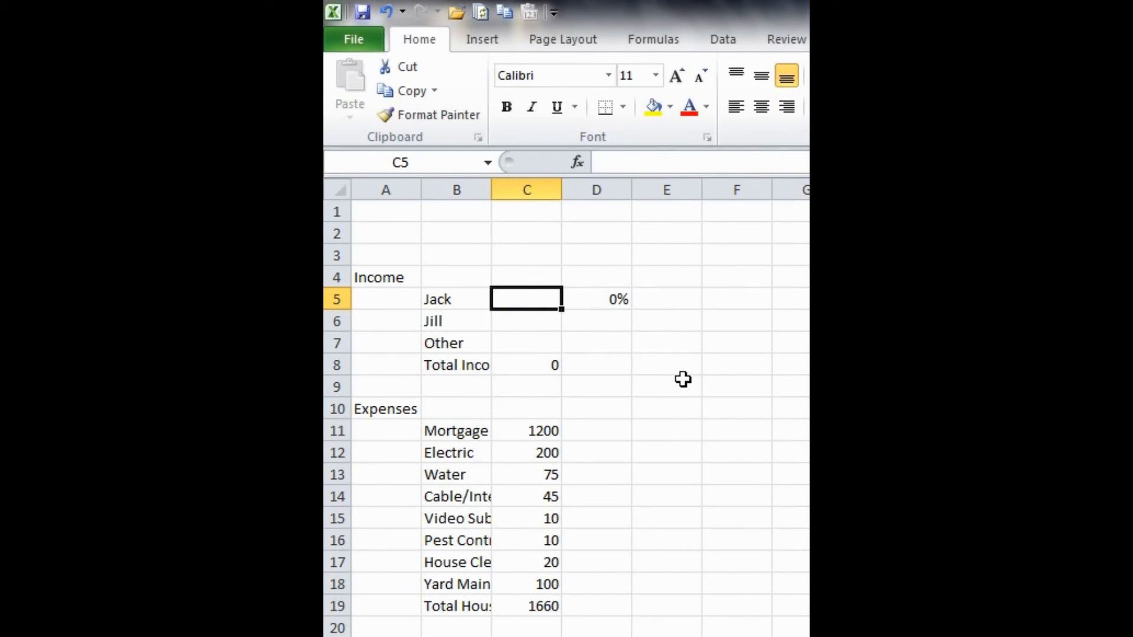
type("4000")
key("Return")
type("4000")
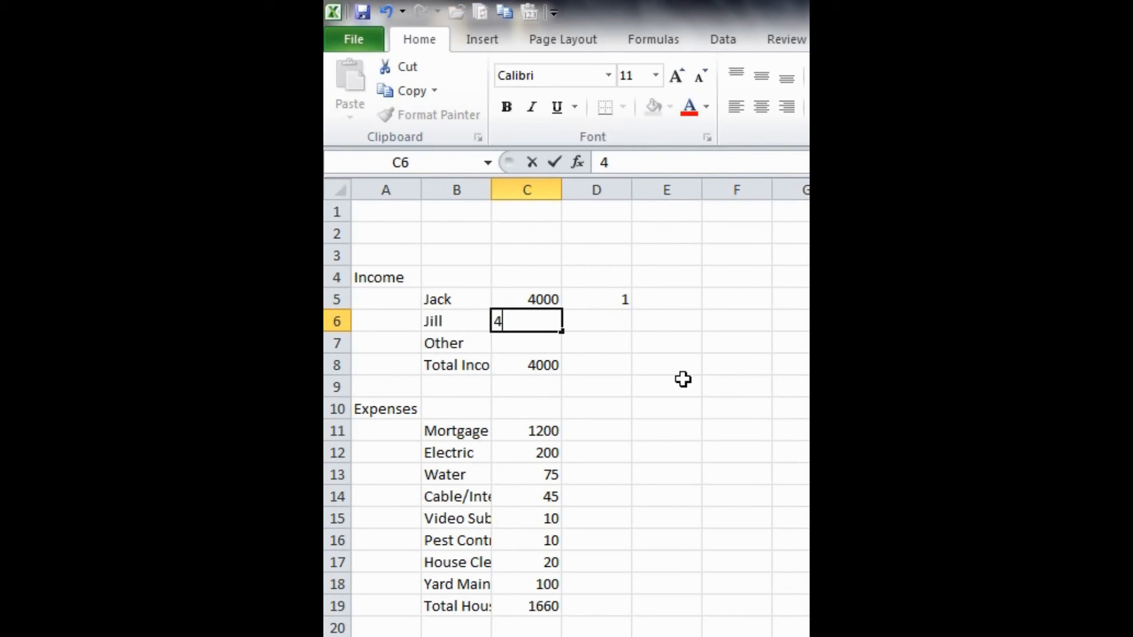
key("Return")
type("500")
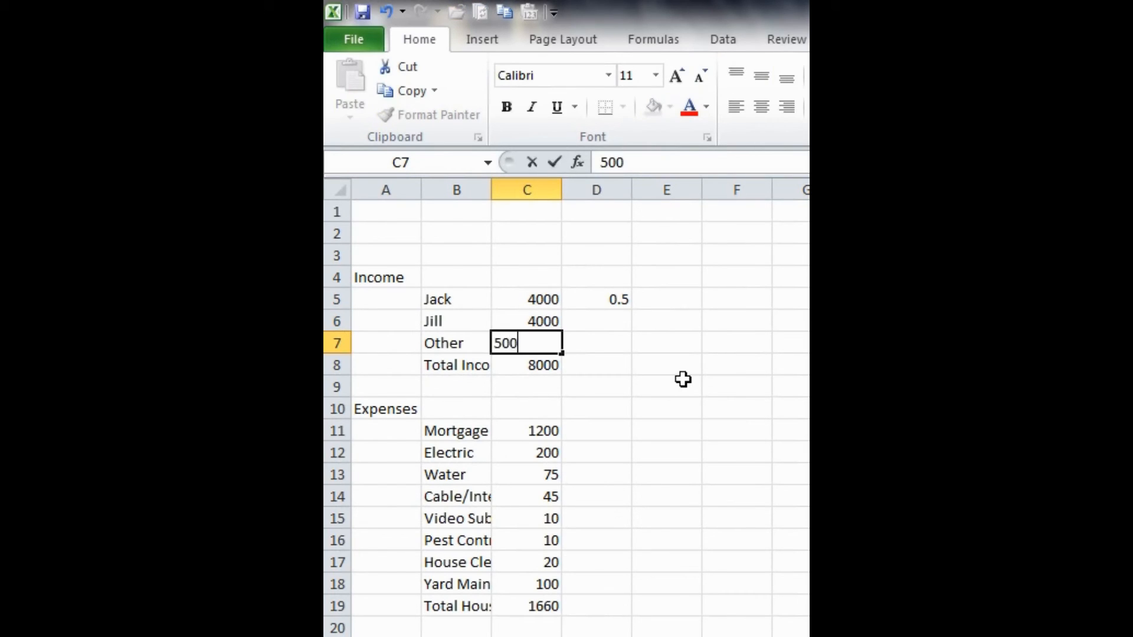
key("Return")
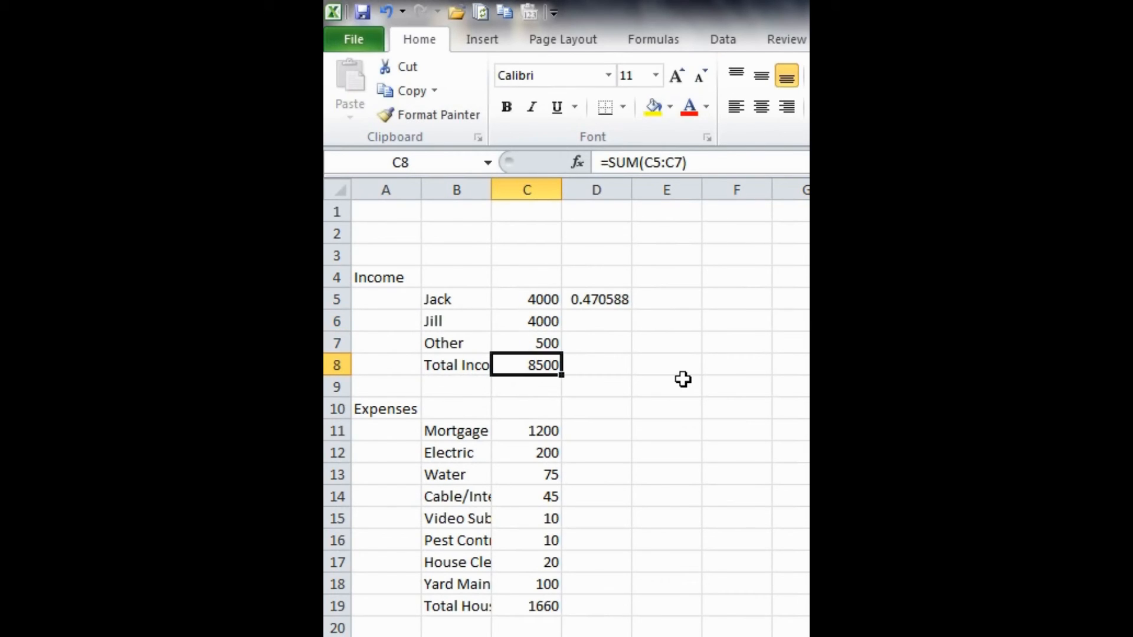
- Format all of column C with the comma number style
left_click(528, 186)
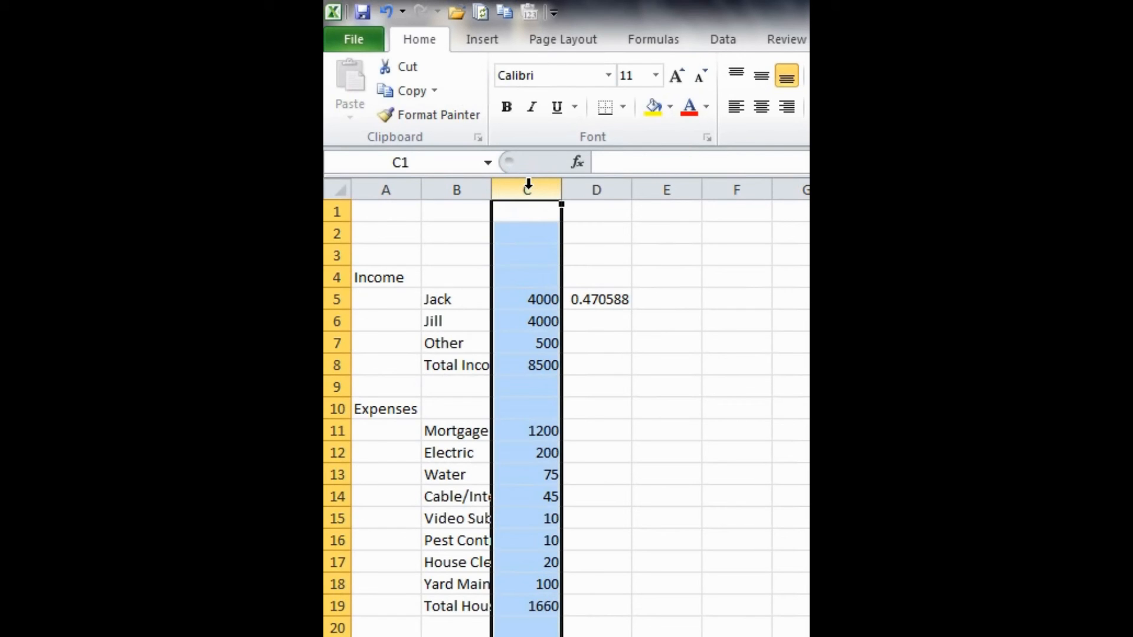
right_click(527, 252)
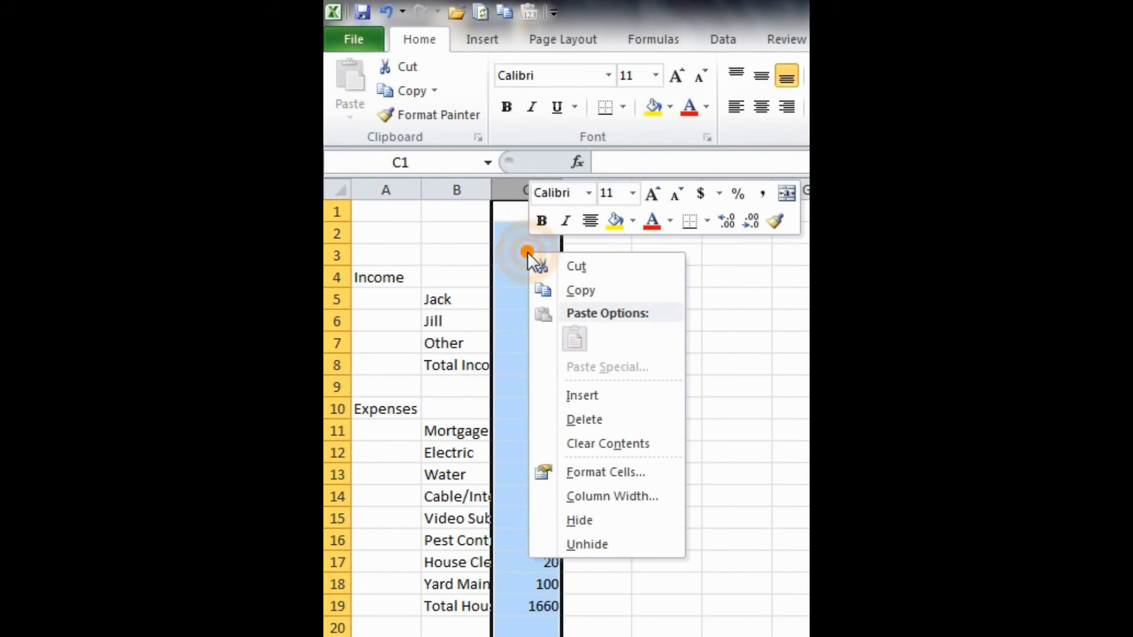
left_click(761, 193)
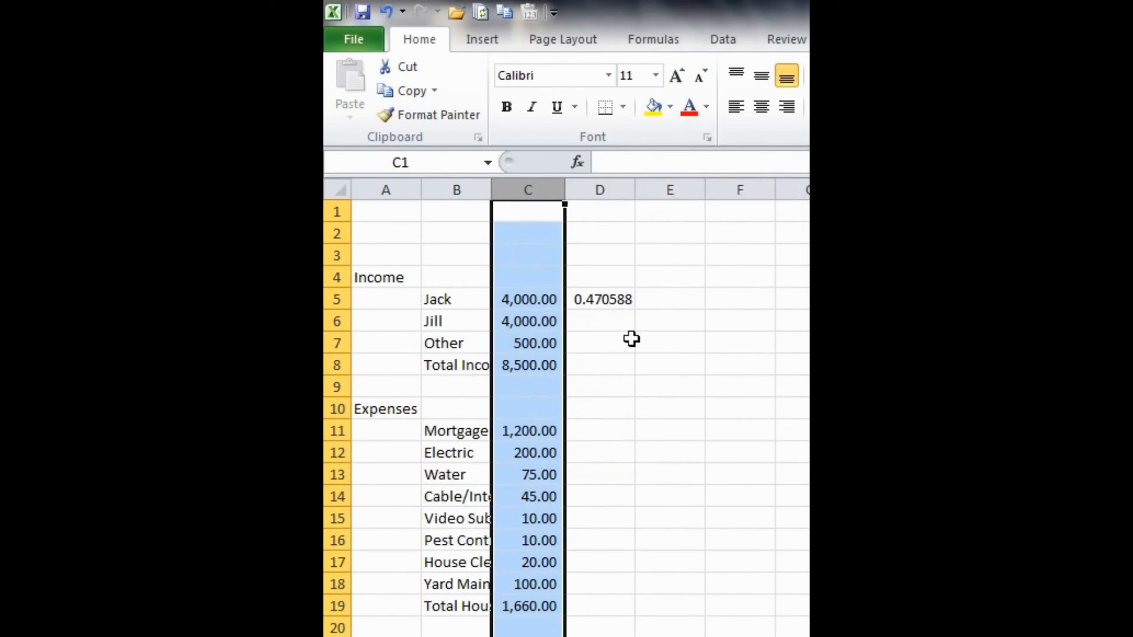
- Format all of column D with the percent number style
left_click(602, 336)
left_click(605, 187)
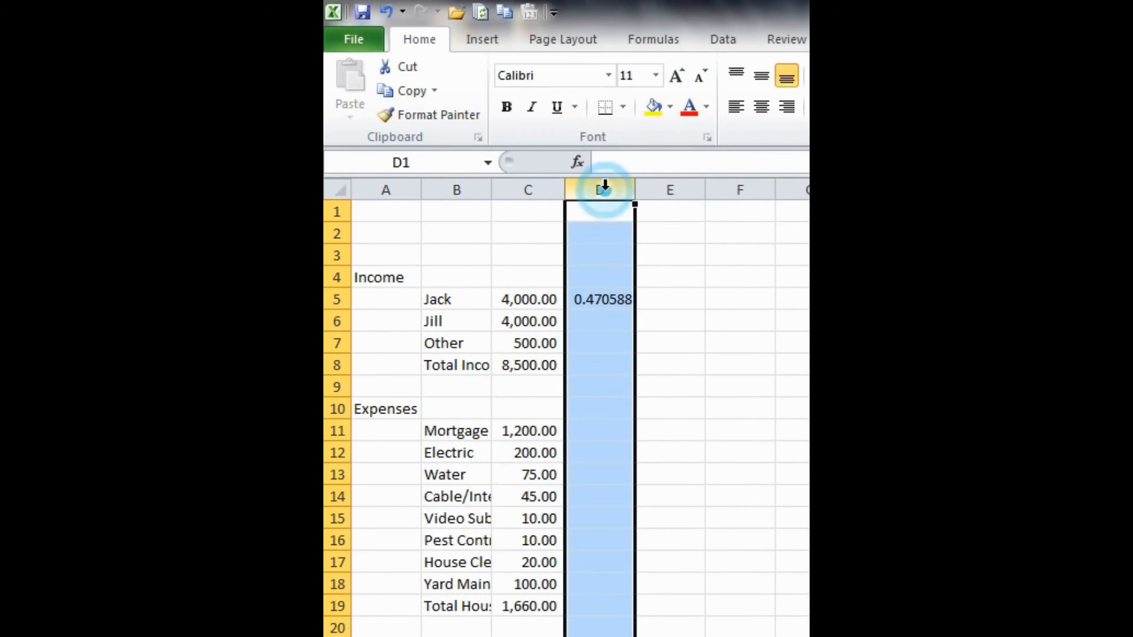
right_click(596, 244)
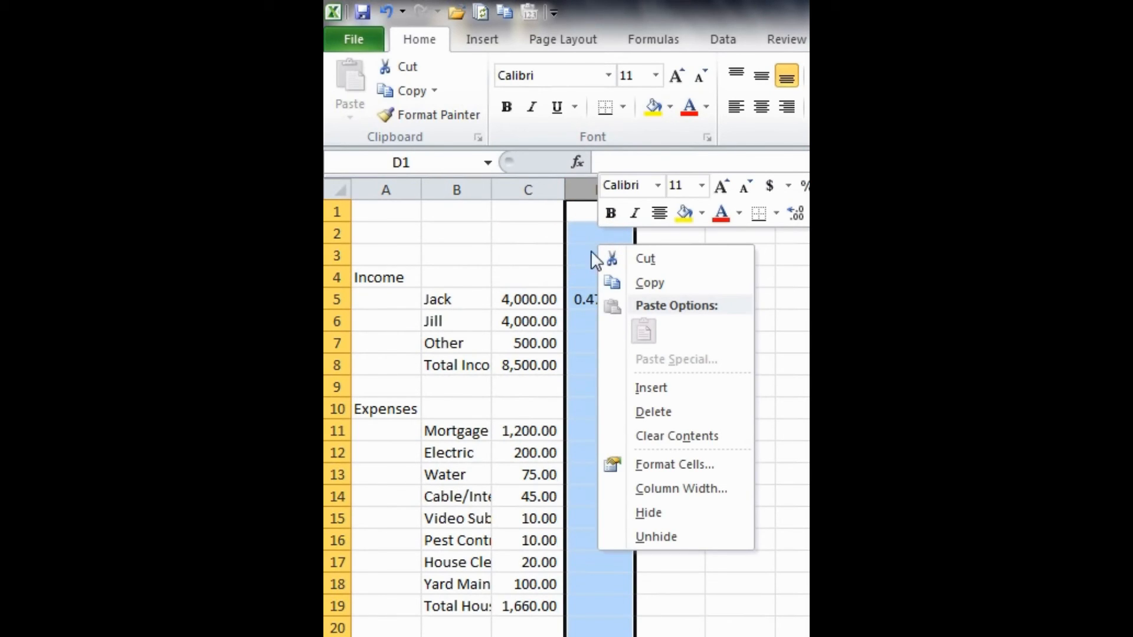
right_click(572, 420)
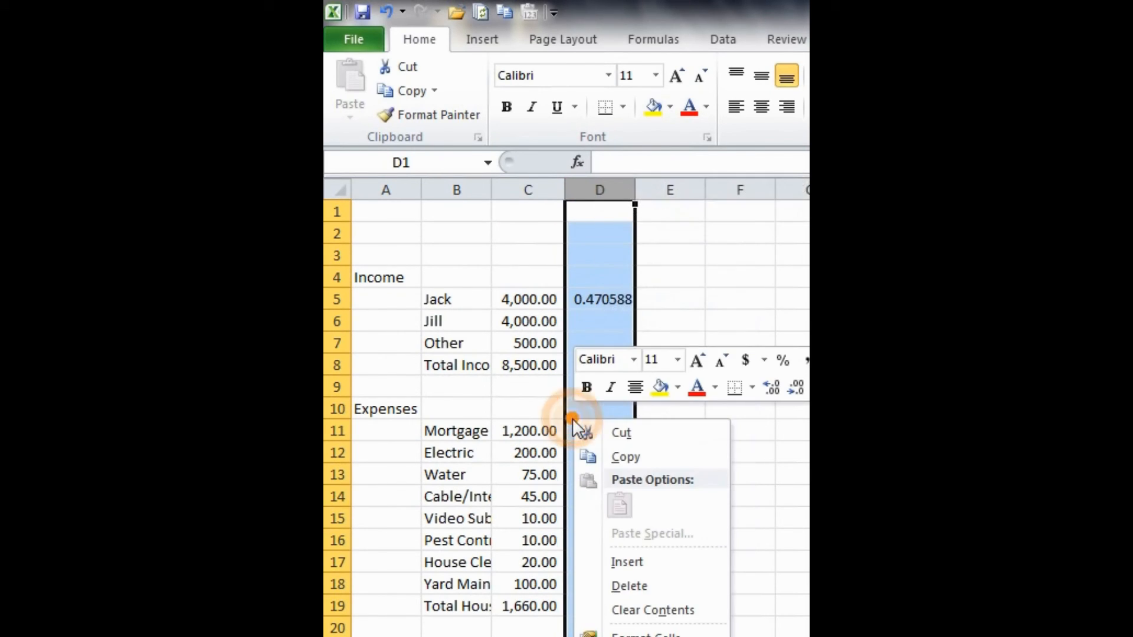
left_click(782, 361)
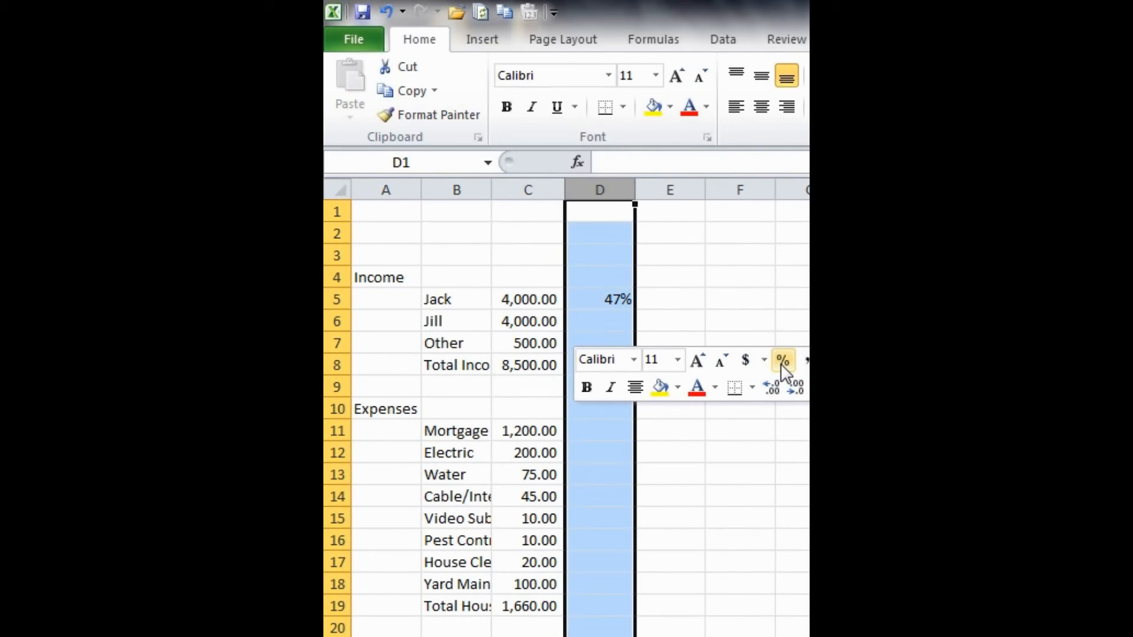
left_click(669, 275)
- Copy the percent-of-income formula from D5 into D6 and D7
left_click(621, 299)
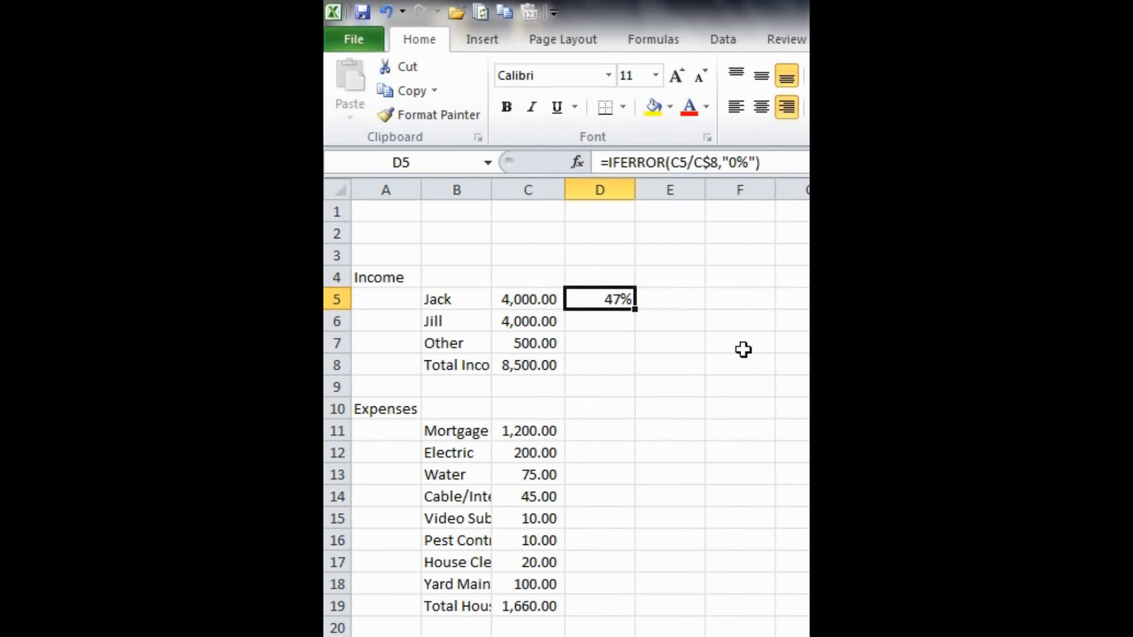
key("ctrl+c")
key("Down")
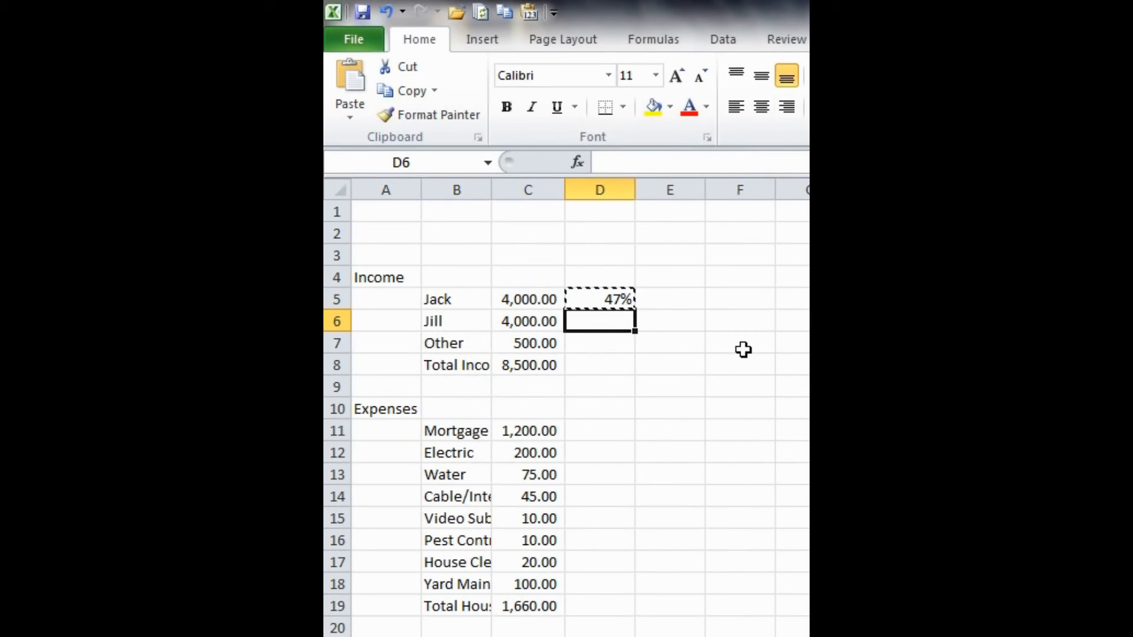
key("ctrl+v")
key("Down")
key("ctrl+v")
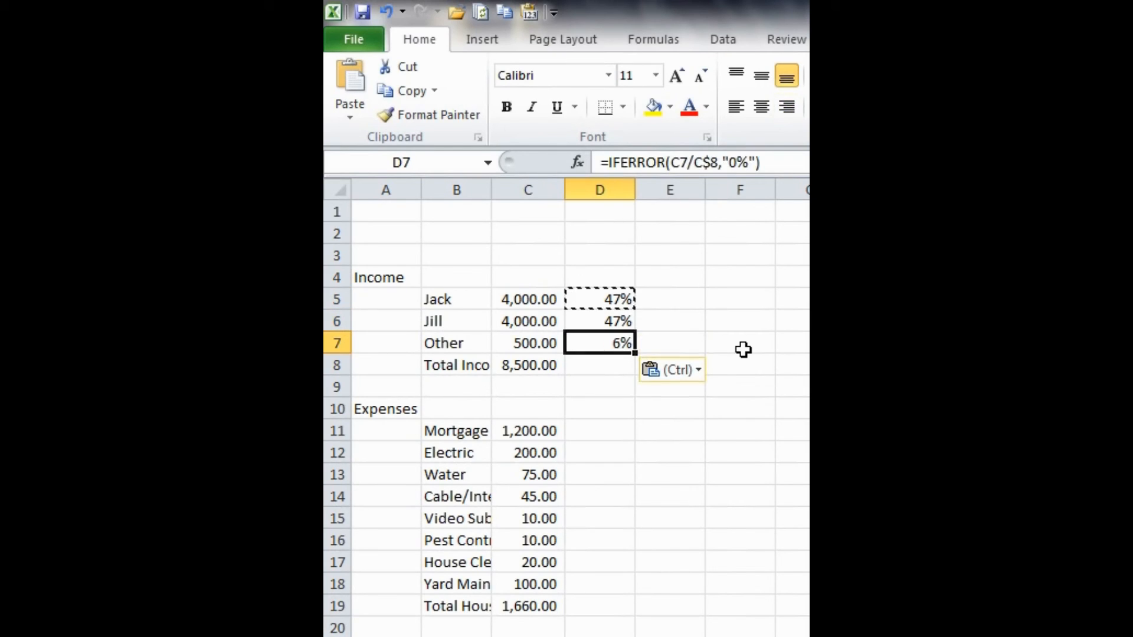
key("Escape")
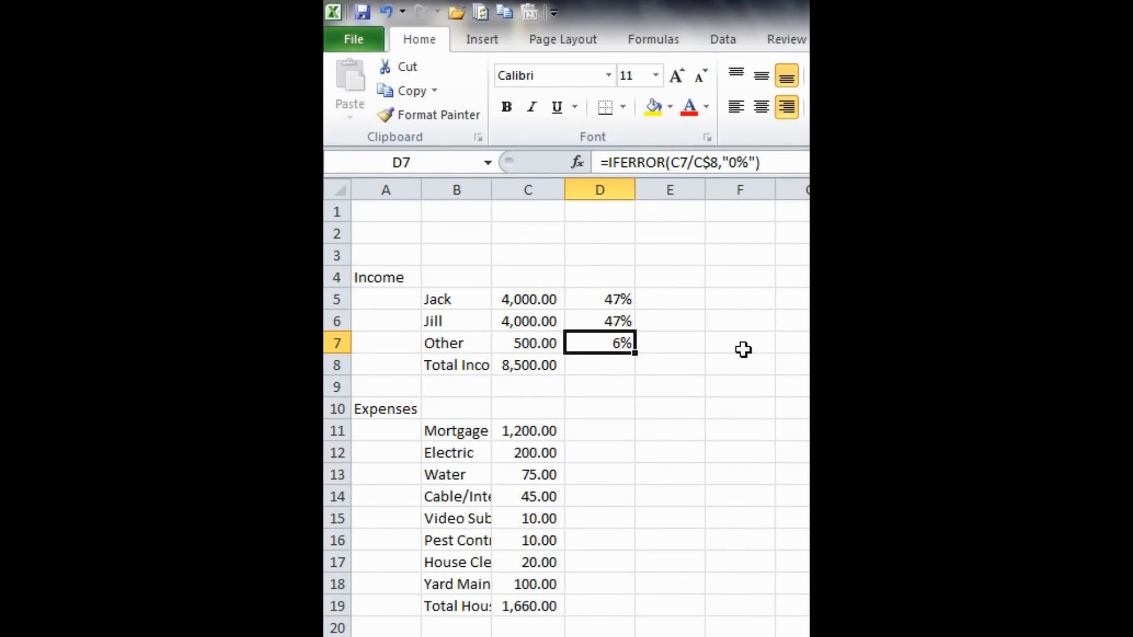
- Examine the cell references in the copied formulas in D7 and D6
key("F2")
key("Escape")
key("Up")
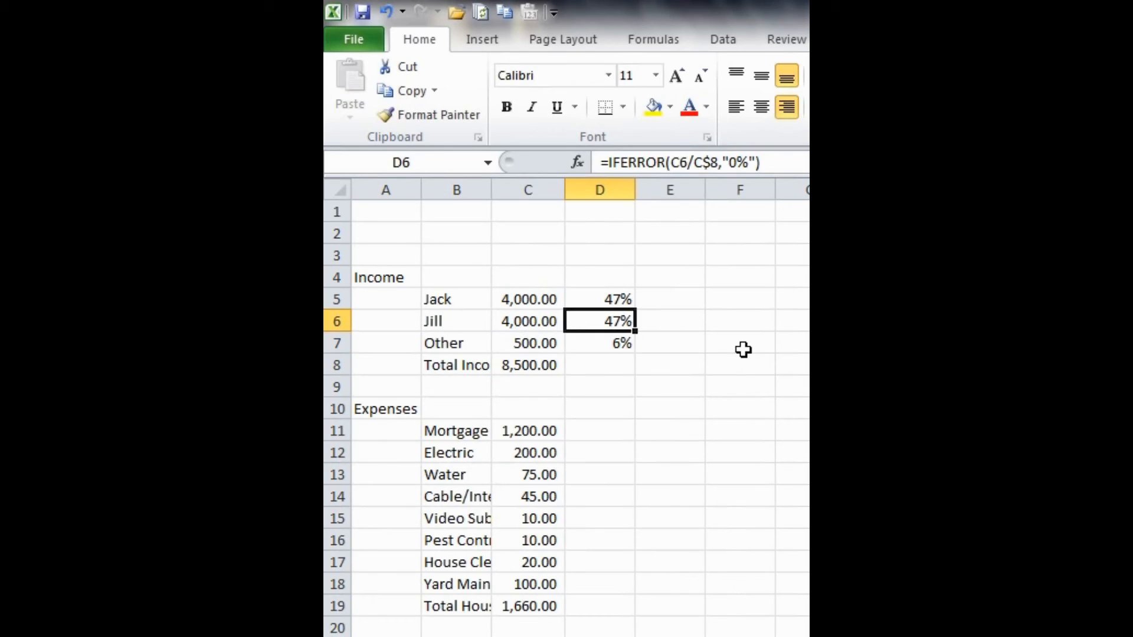
key("F2")
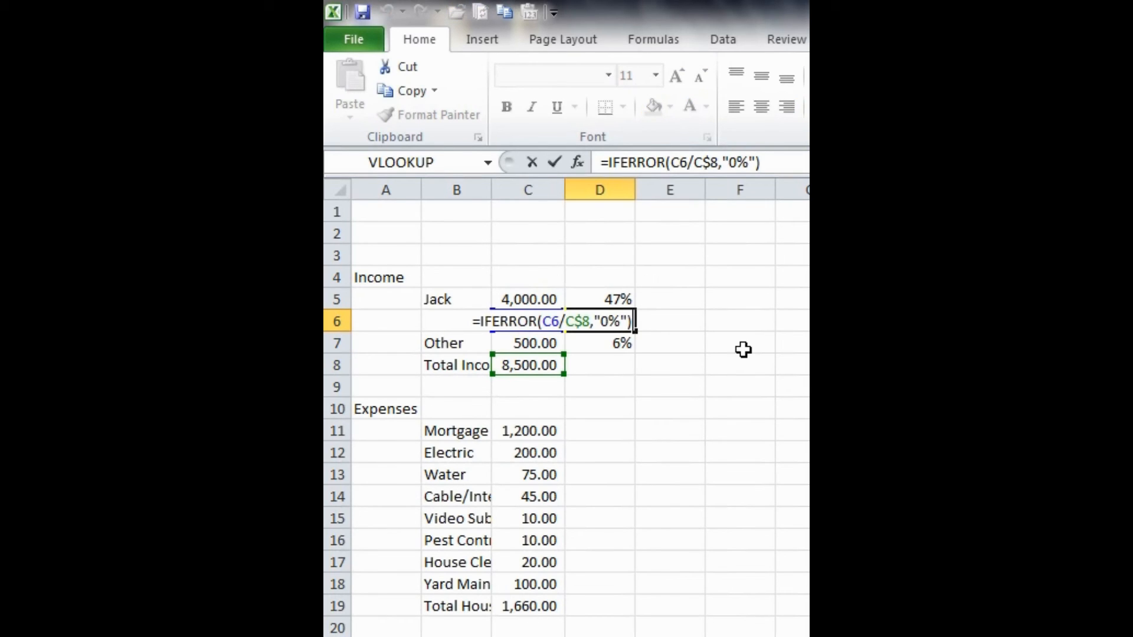
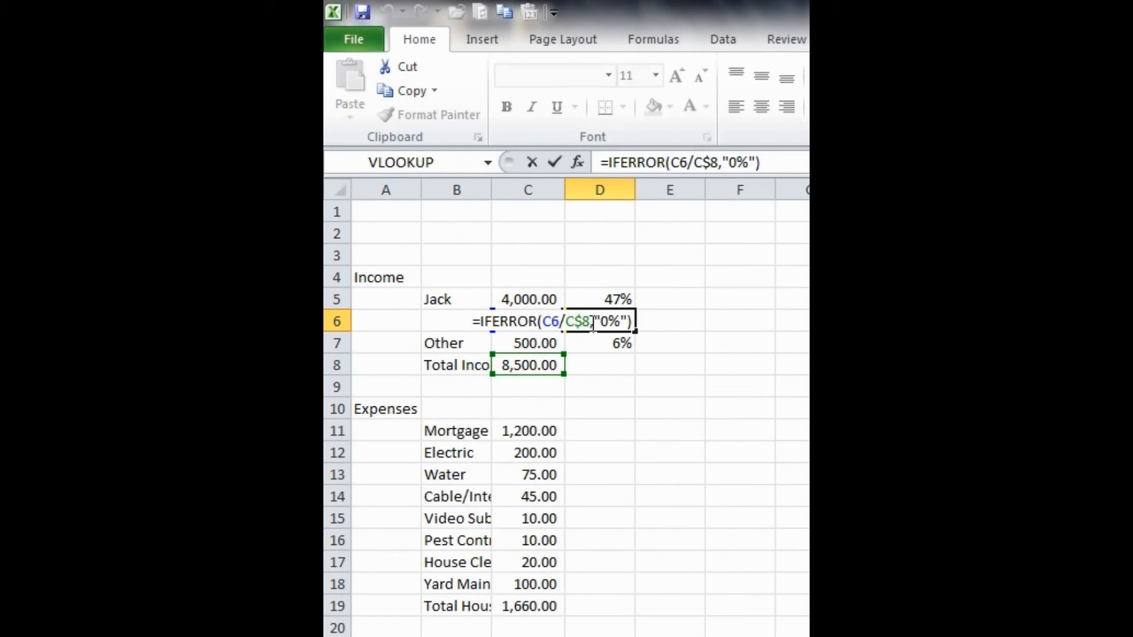
- Copy the percentage formula from D5 into D11 on the Mortgage row
key("ctrl+Return")
key("Up")
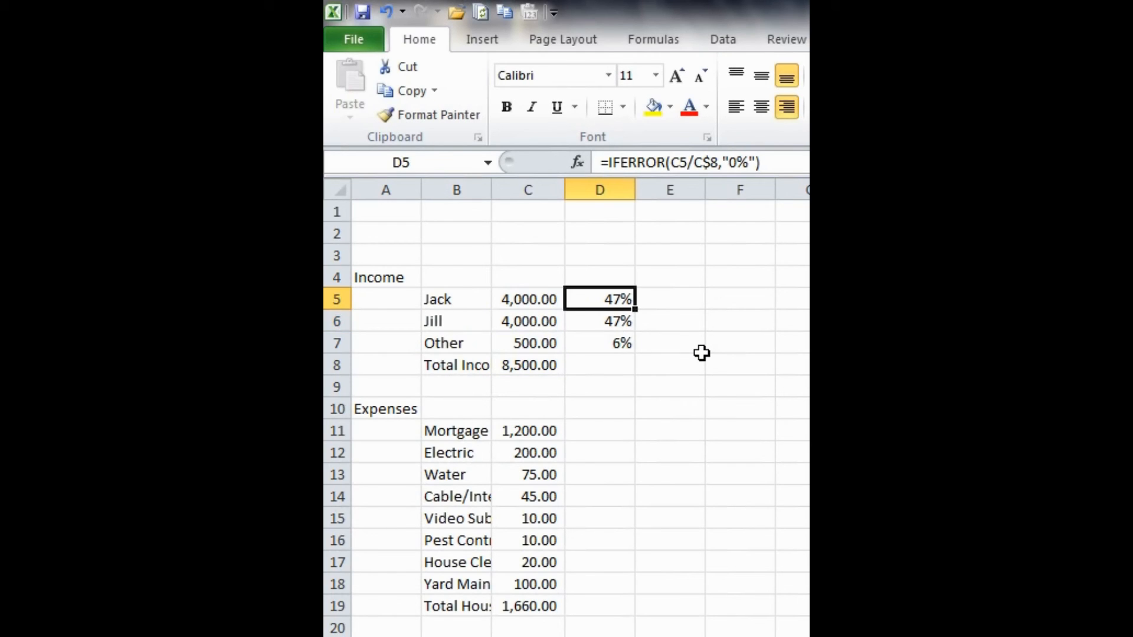
key("ctrl+c")
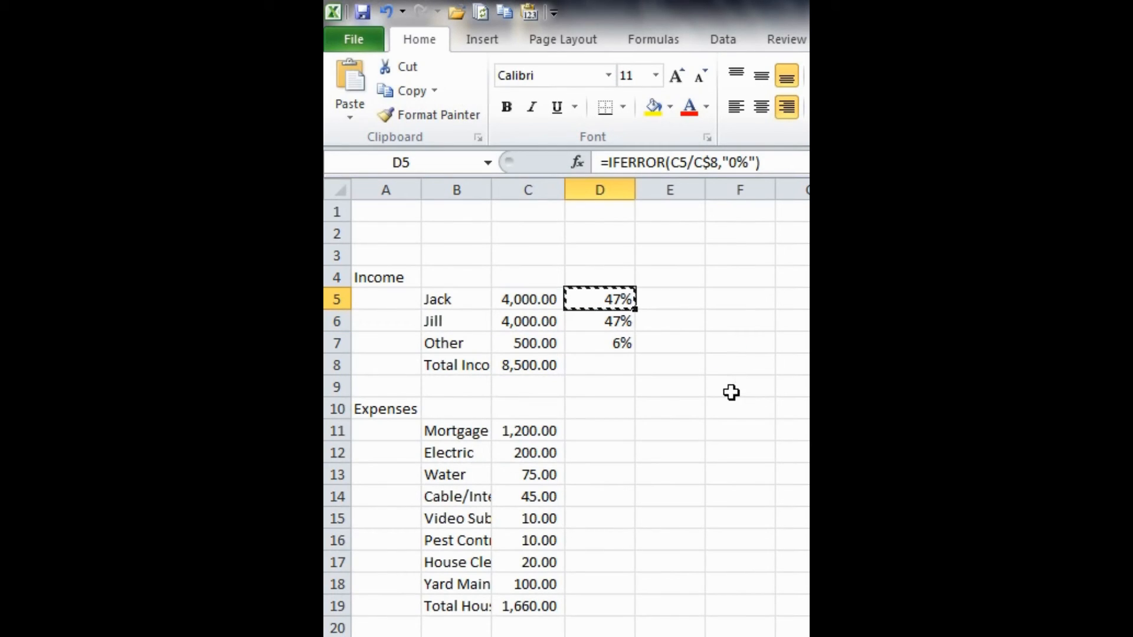
left_click(595, 431)
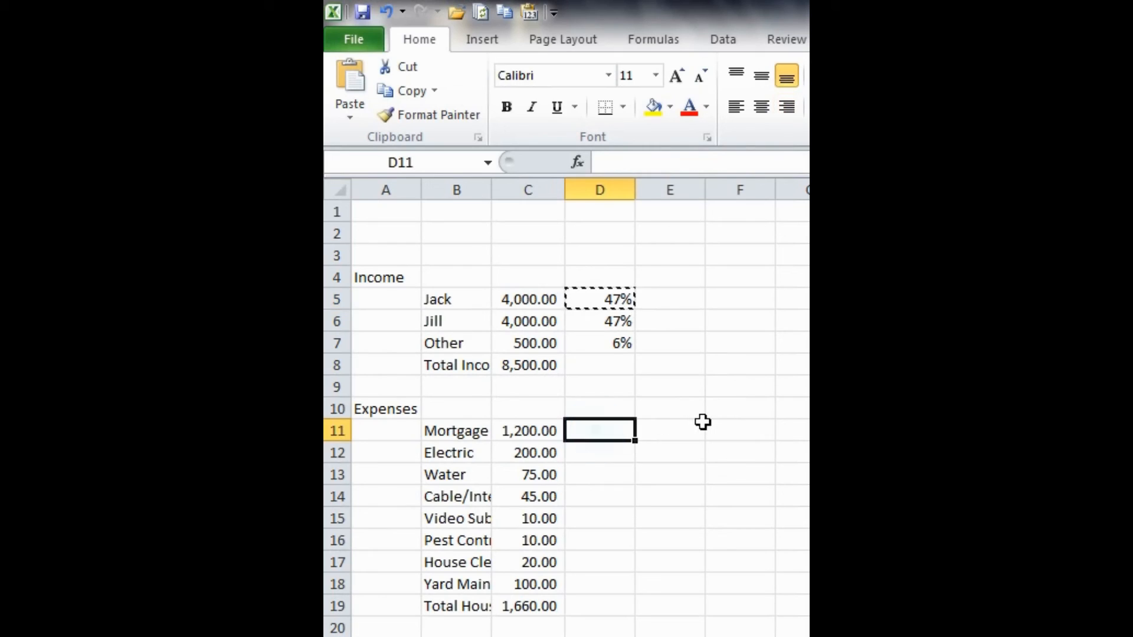
key("ctrl+v")
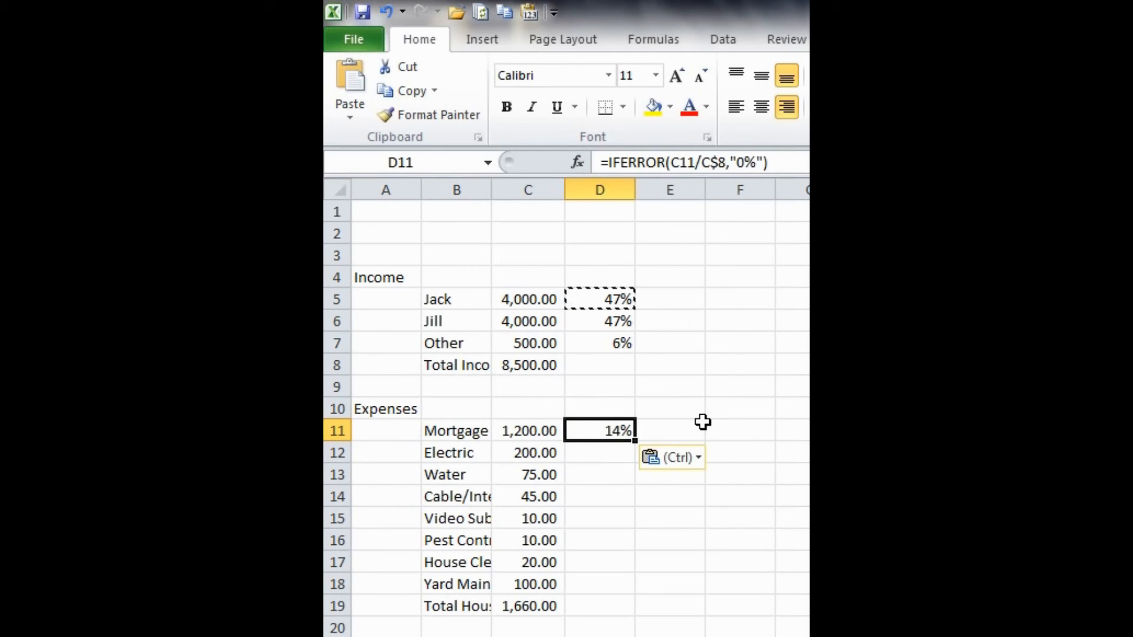
key("Escape")
- Change the divisor in D11's formula to the Total Household amount, giving =IFERROR(C11/C$19,"0%")
scroll(660, 362, "down", 1)
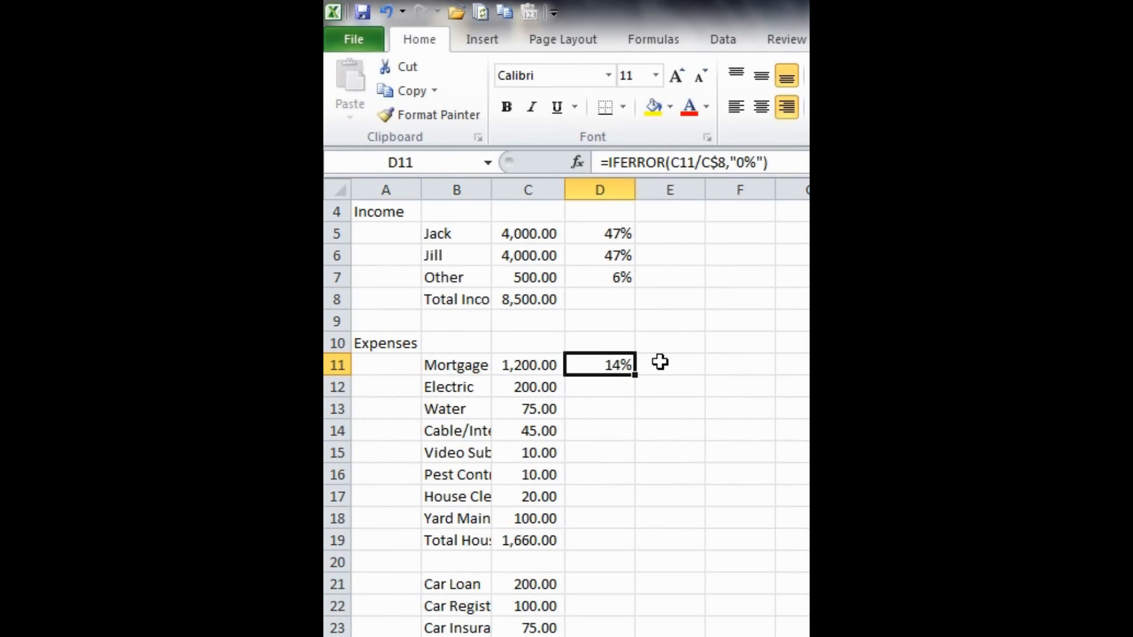
left_click(590, 366)
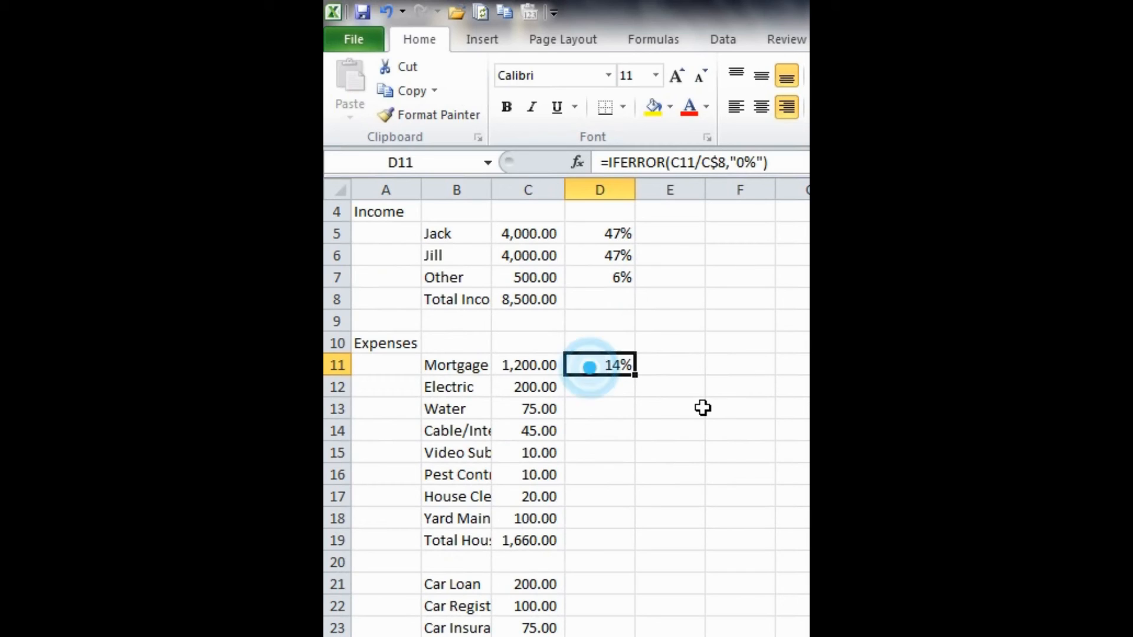
key("F2")
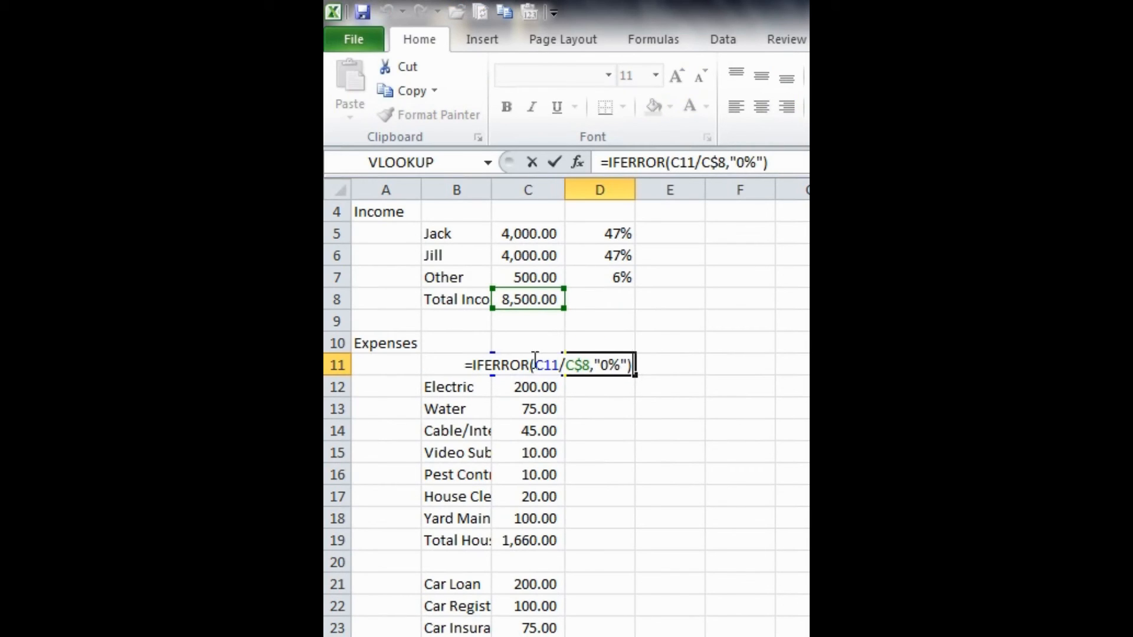
key("Escape")
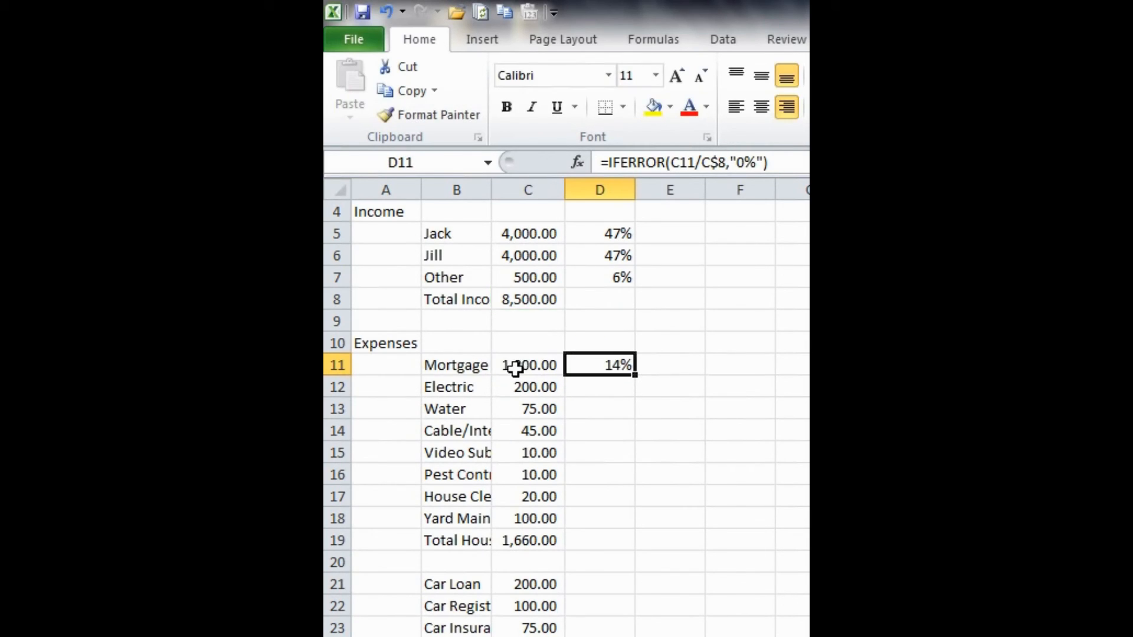
key("F2")
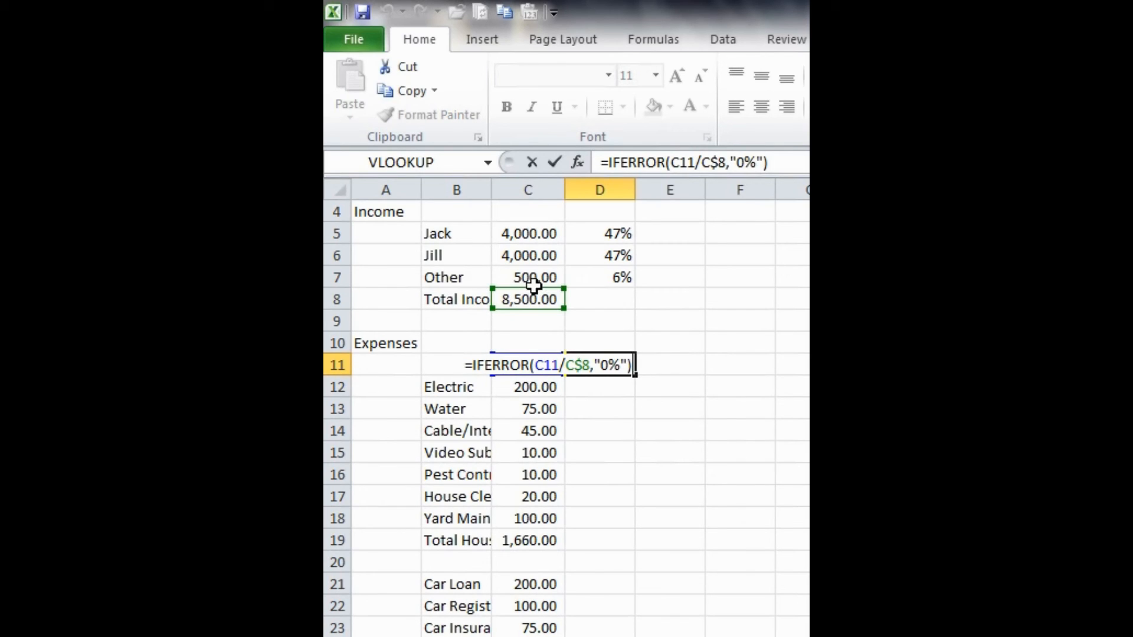
left_click_drag(537, 301, 534, 543)
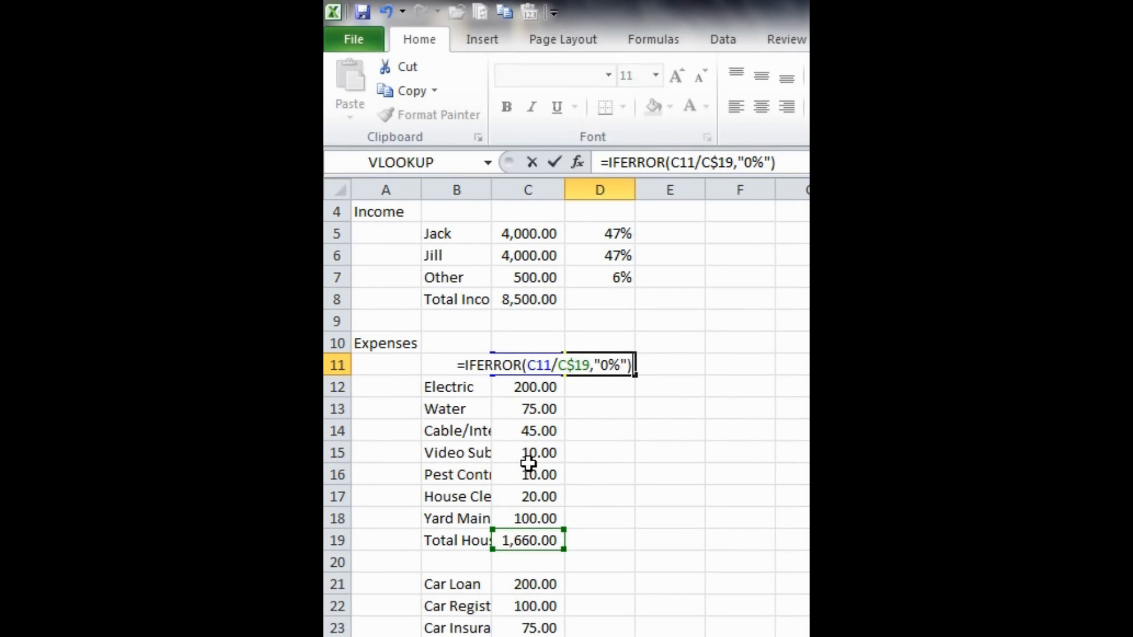
key("Return")
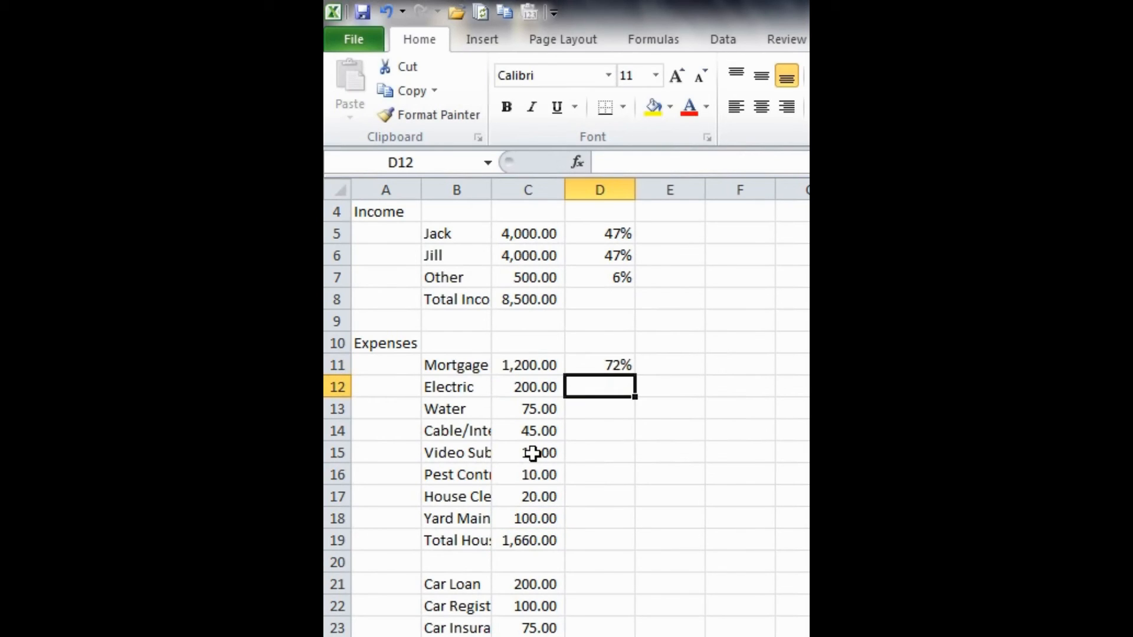
- Fill the D11 formula down through D18 and widen column B to fit its expense labels
key("Up")
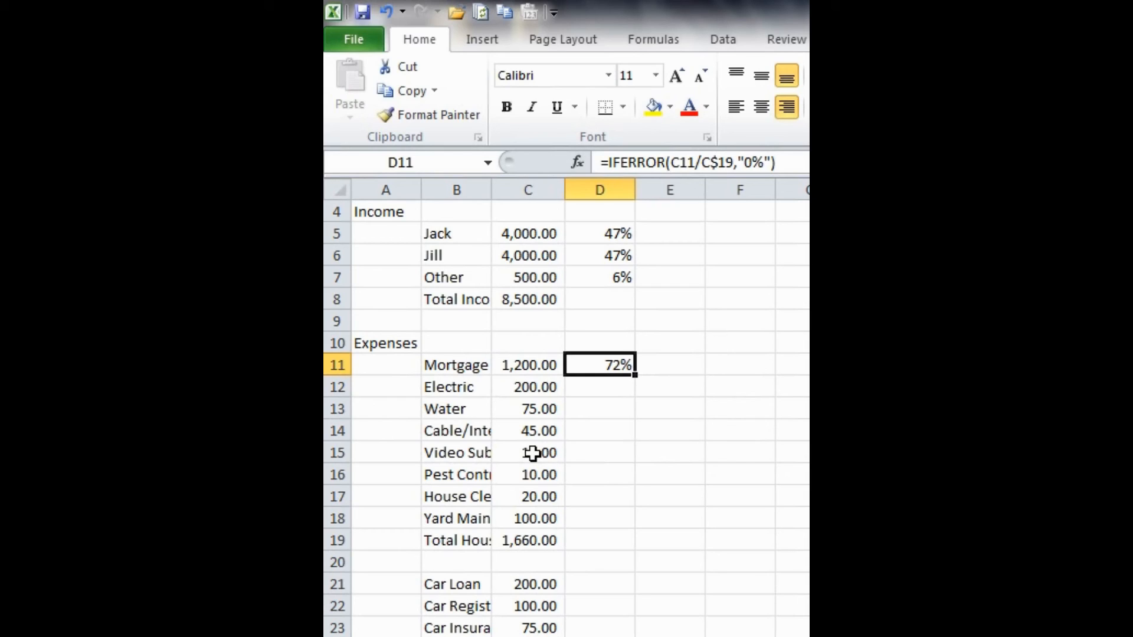
key("shift+Down")
key("shift+Down")
key("shift+Down")
key("shift+Down")
key("shift+Down")
key("shift+Down")
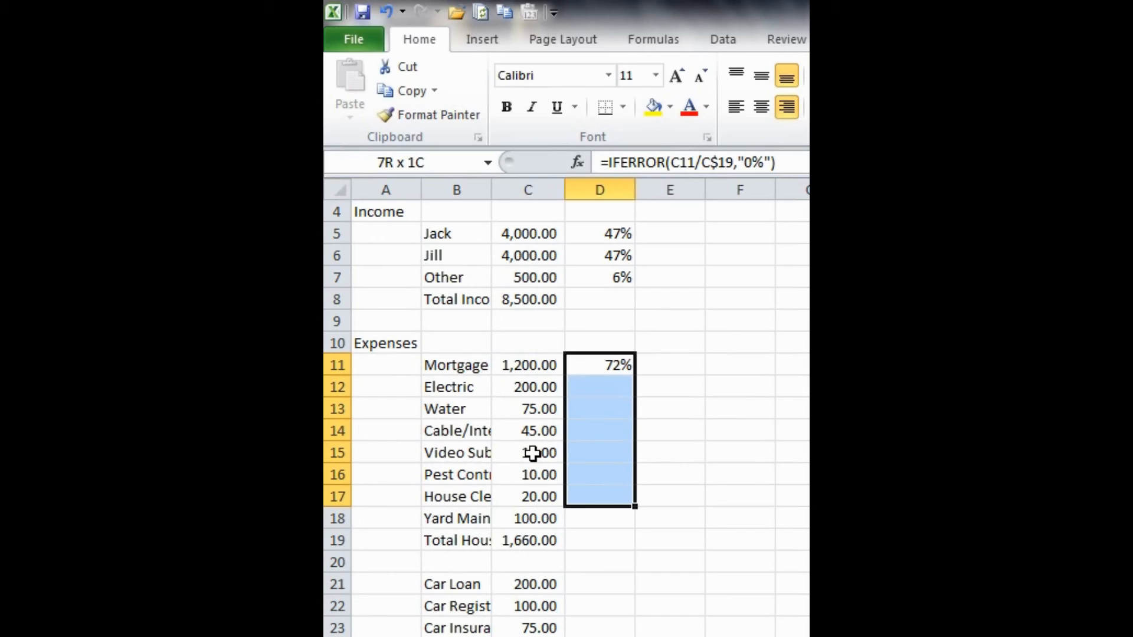
key("shift+Down")
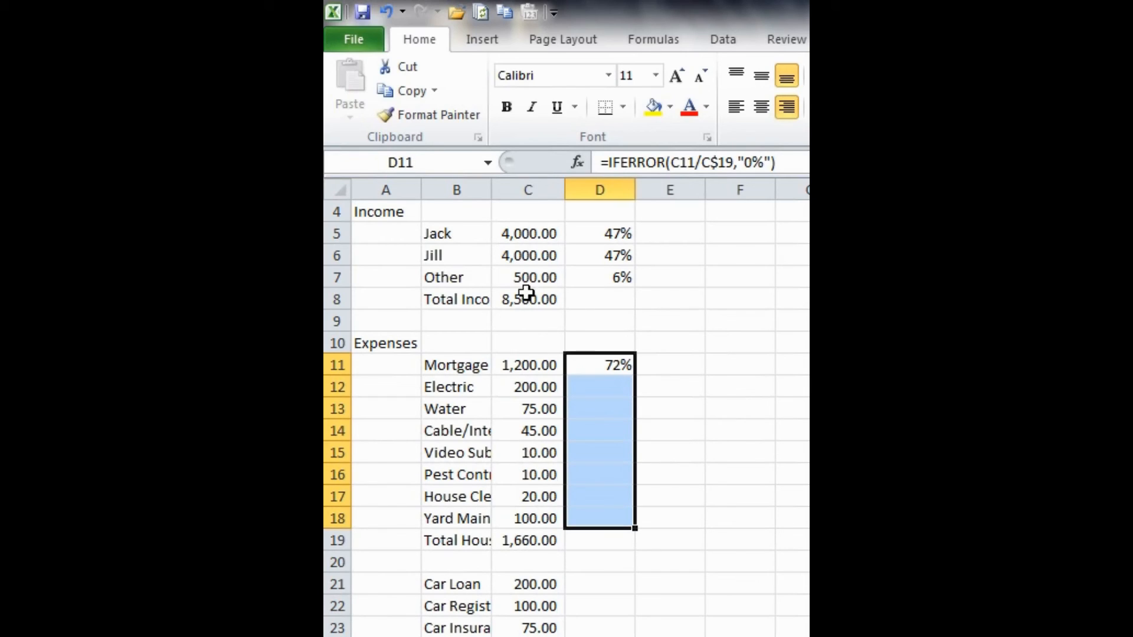
double_click(493, 188)
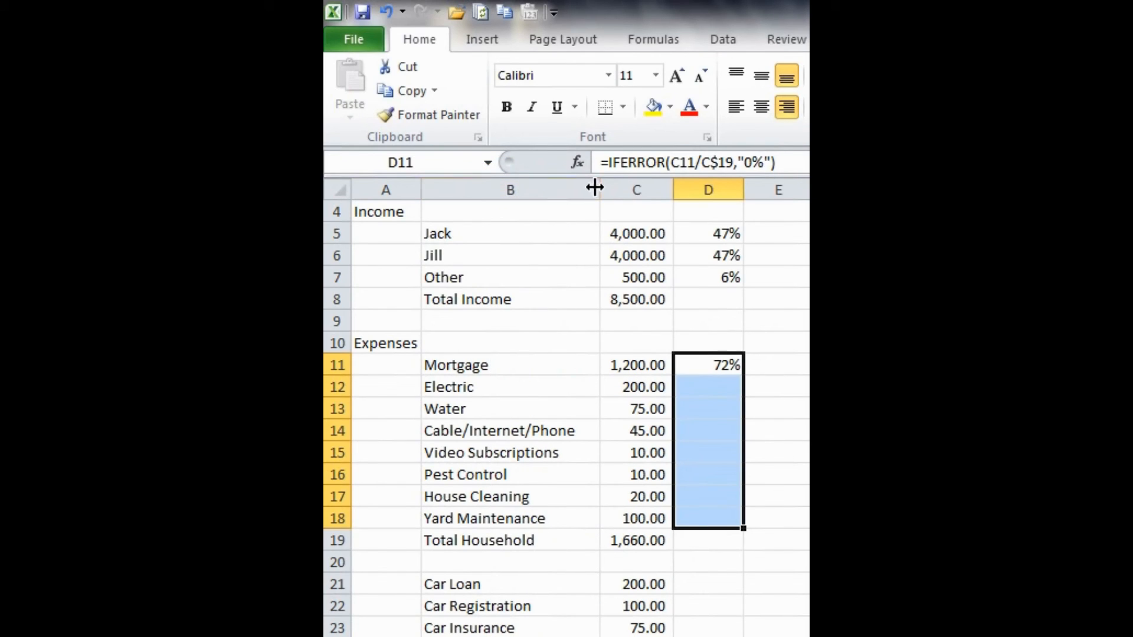
left_click_drag(599, 185, 580, 183)
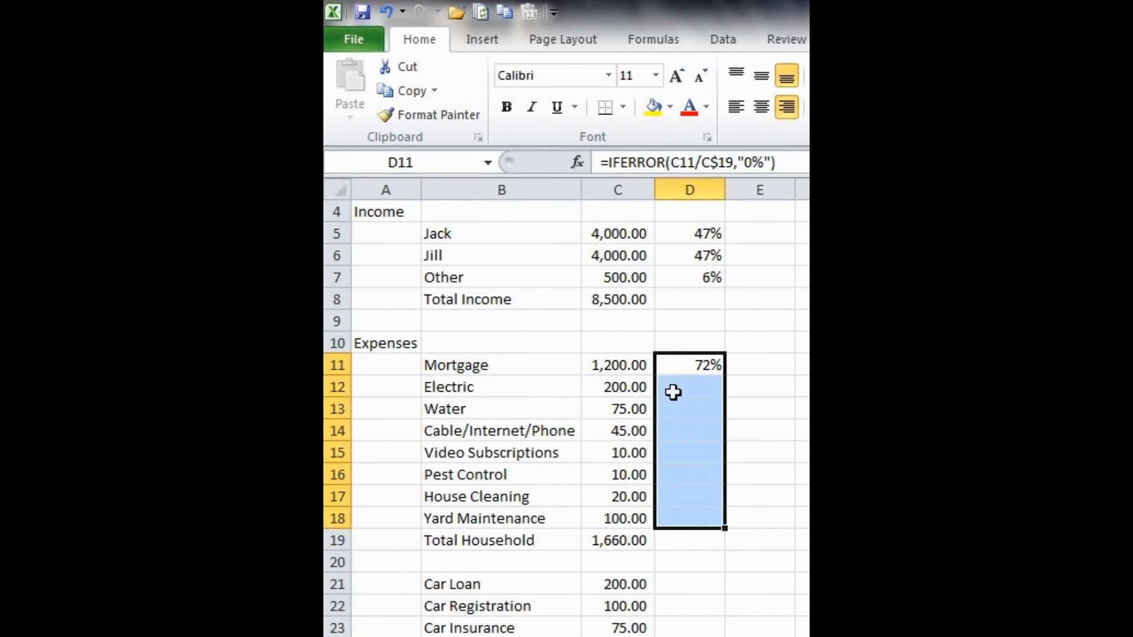
key("ctrl+d")
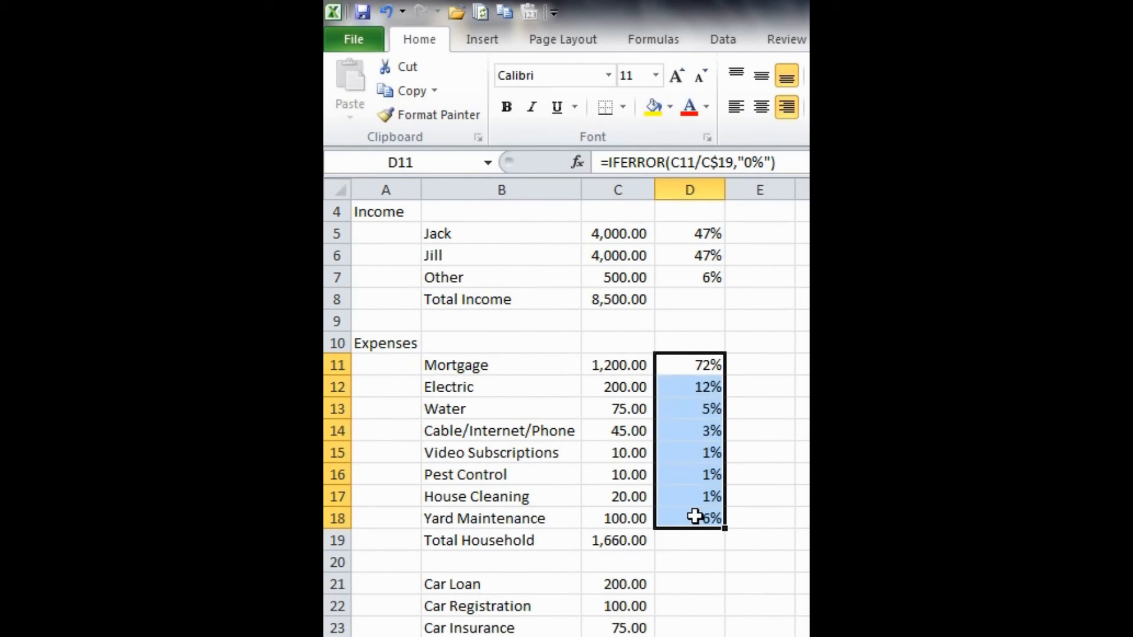
- Copy the percentage formula from D12 into D21 on the Car Loan row
left_click(707, 547)
scroll(708, 546, "down", 1)
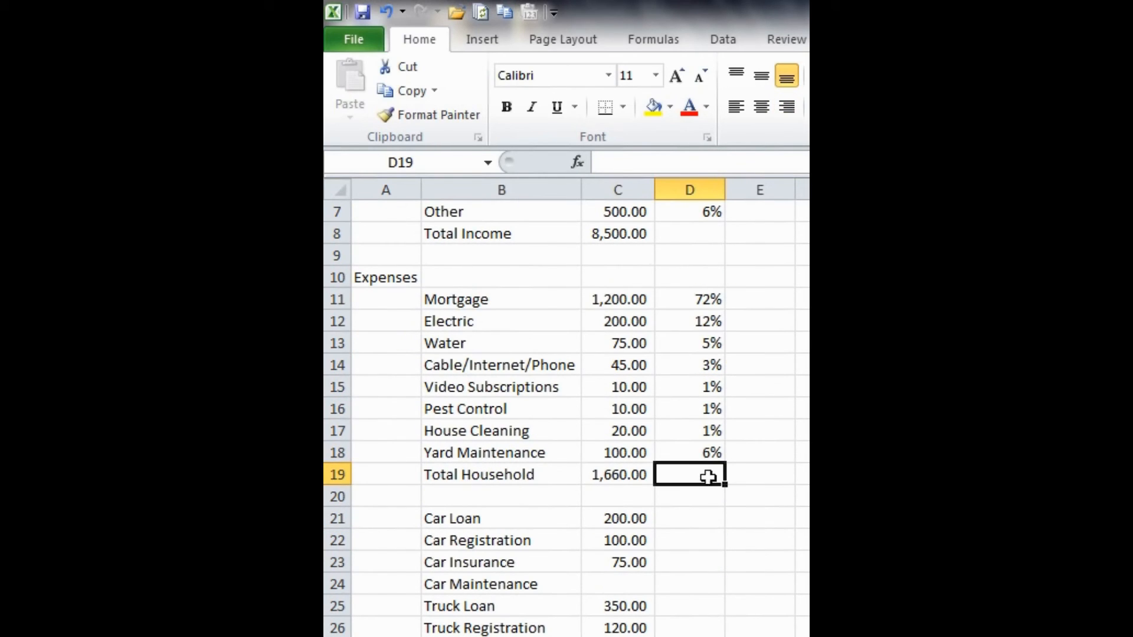
left_click(692, 322)
key("ctrl+c")
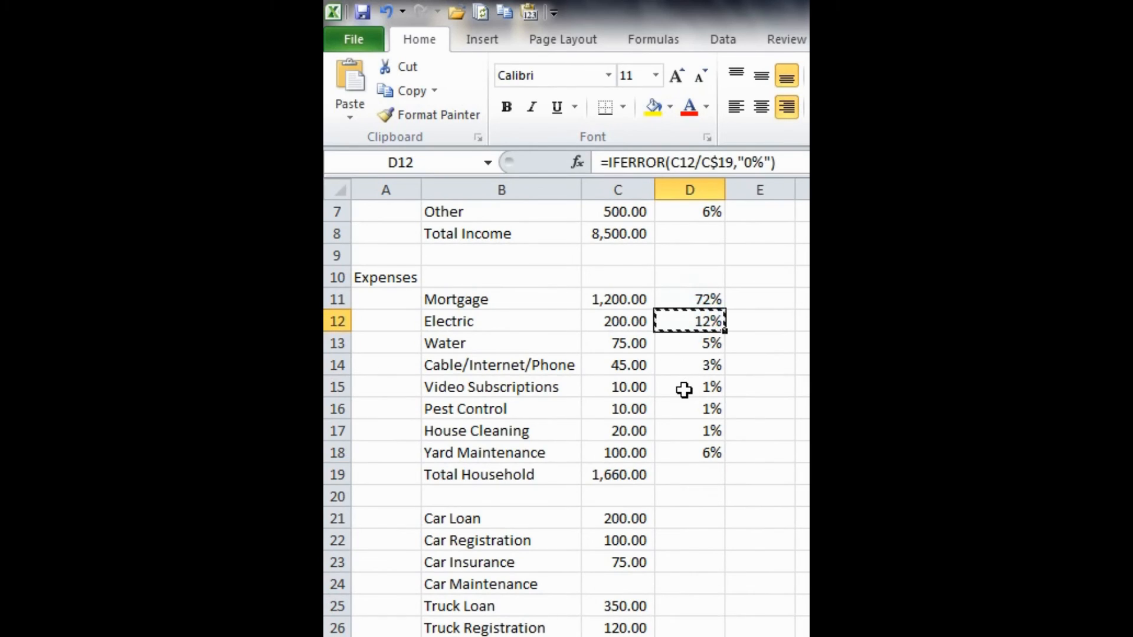
scroll(684, 389, "down", 2)
left_click(684, 390)
key("ctrl+v")
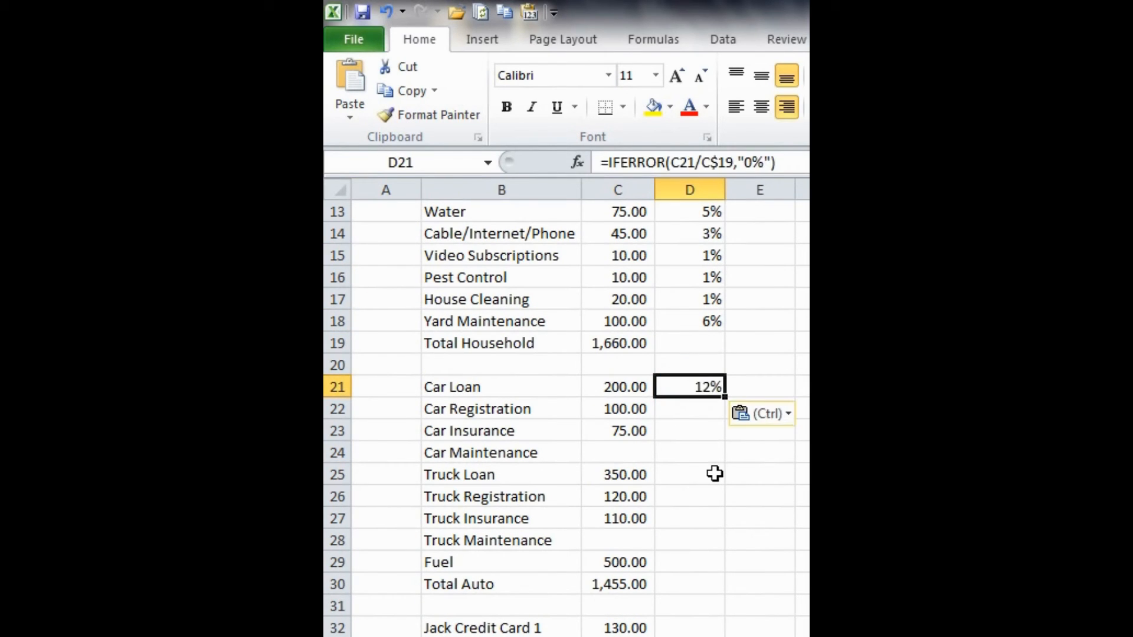
key("Escape")
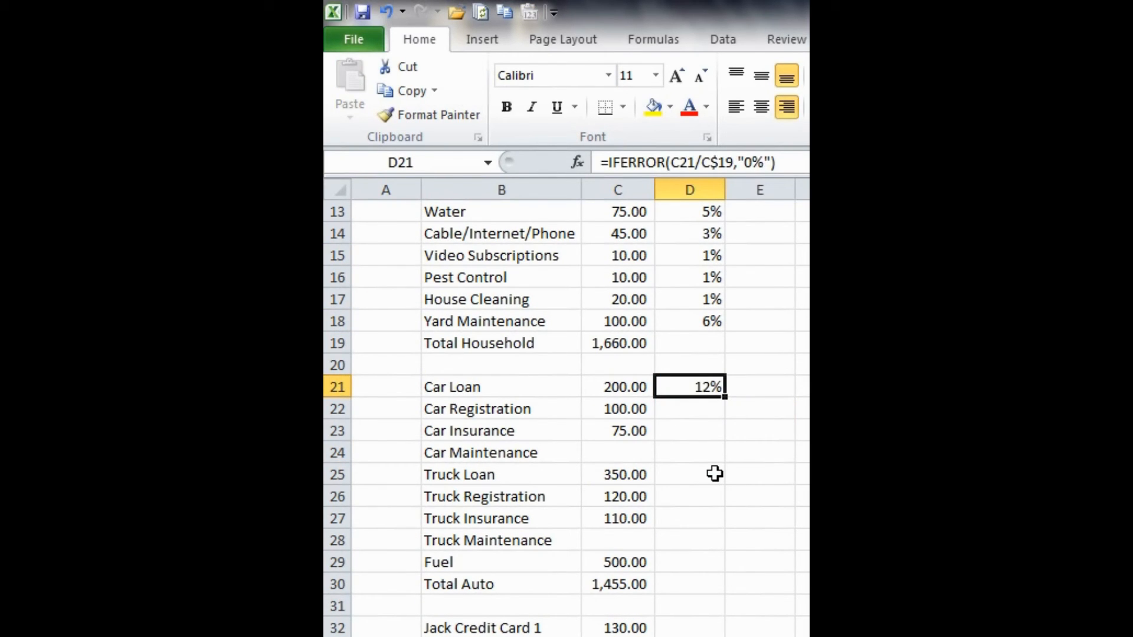
- Change the divisor in D21's formula to the Total Auto amount, giving =IFERROR(C21/C$30,"0%")
key("F2")
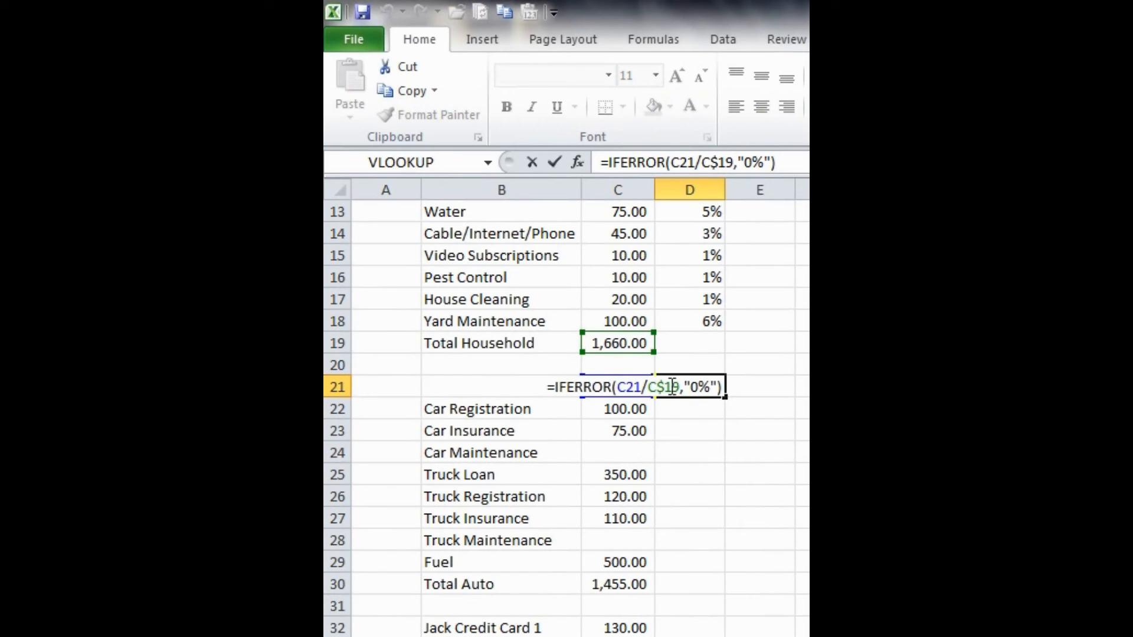
left_click_drag(615, 333, 622, 582)
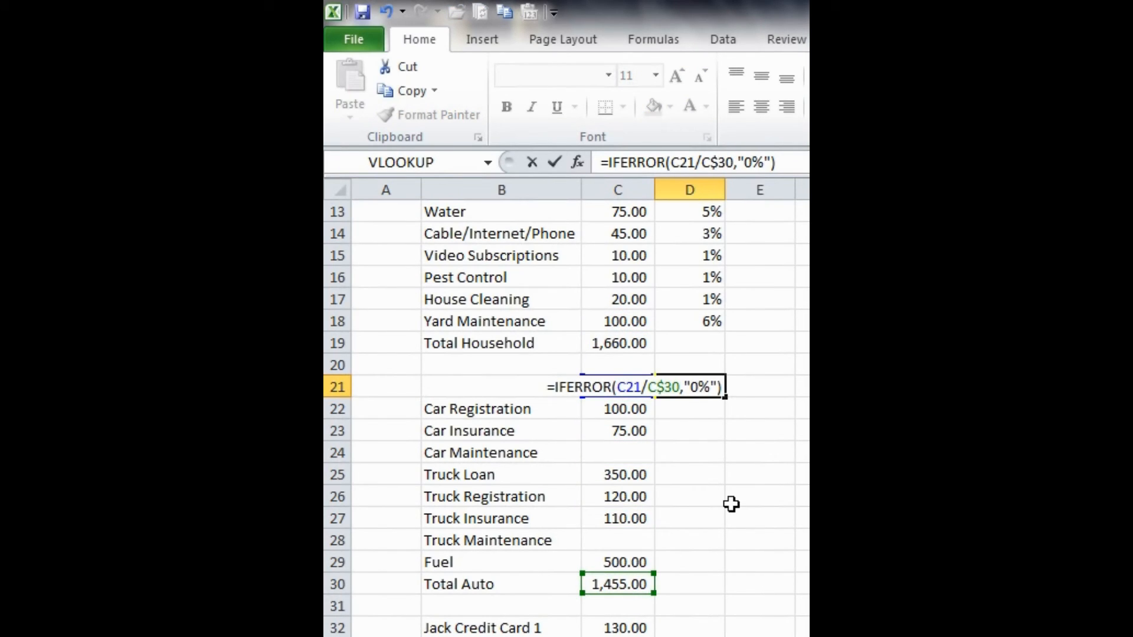
key("Return")
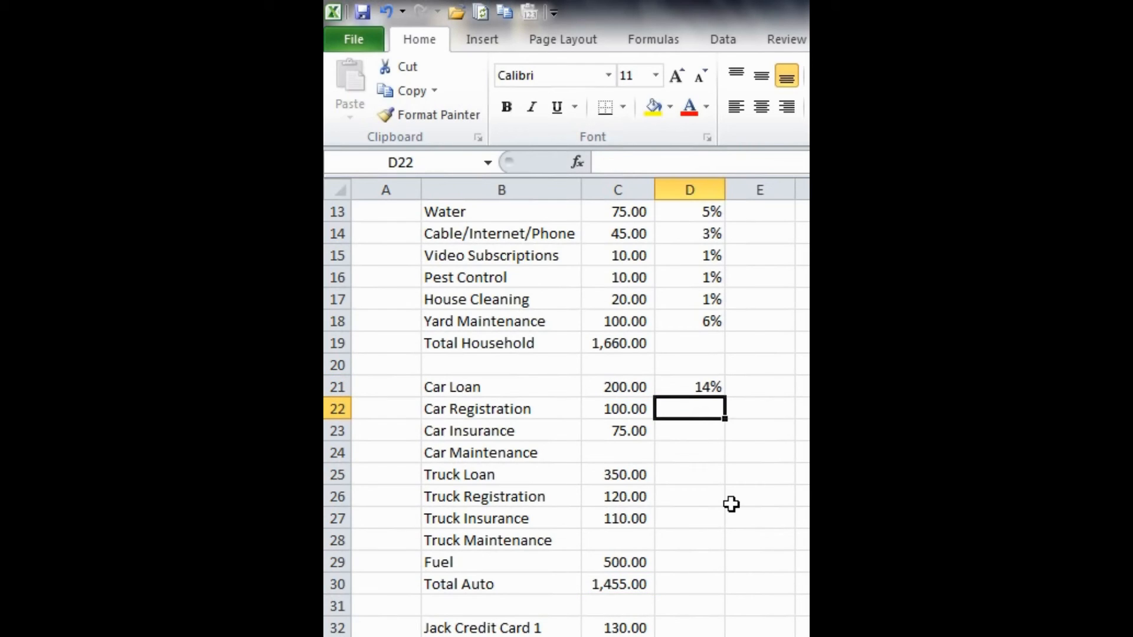
- Fill the D21 formula down through D29 for the remaining auto expenses
key("Up")
key("shift+Down")
key("shift+Down")
key("shift+Down")
key("shift+Down")
key("shift+Down")
key("shift+Down")
key("shift+Down")
key("shift+Down")
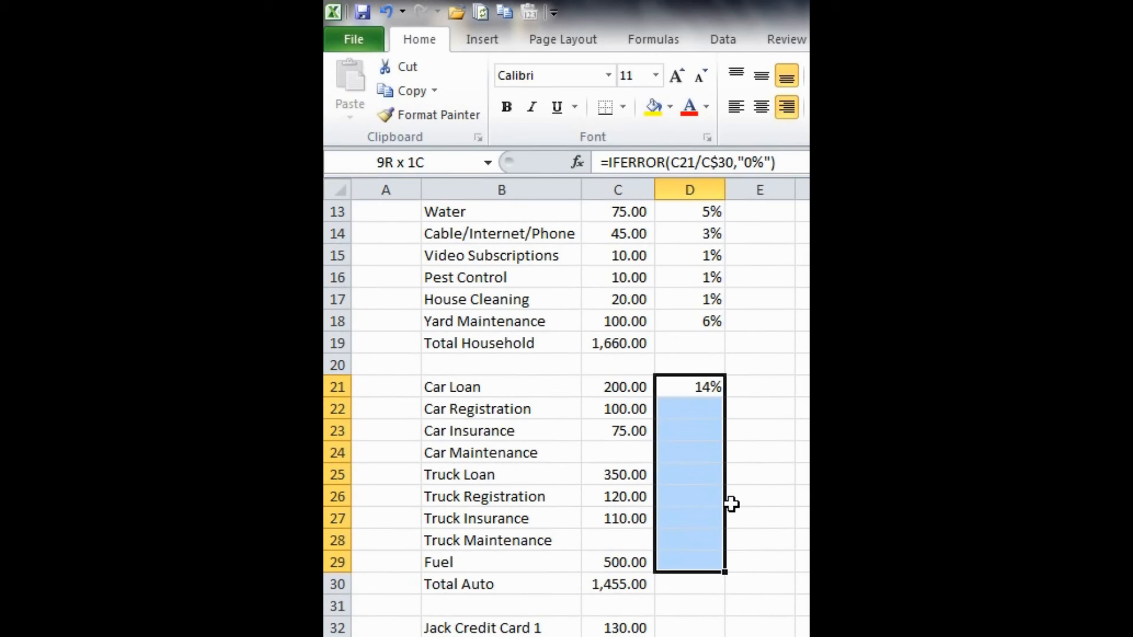
key("ctrl+d")
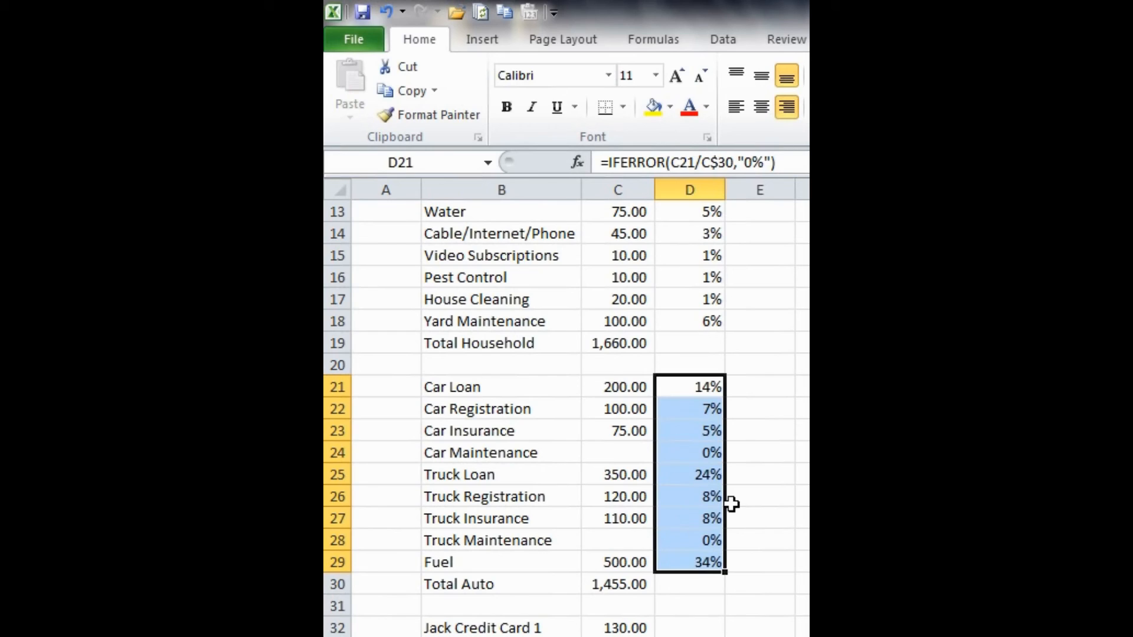
left_click(745, 502)
- Copy the percentage formula from D28 into D32 and fill it down through D39
scroll(746, 501, "down", 4)
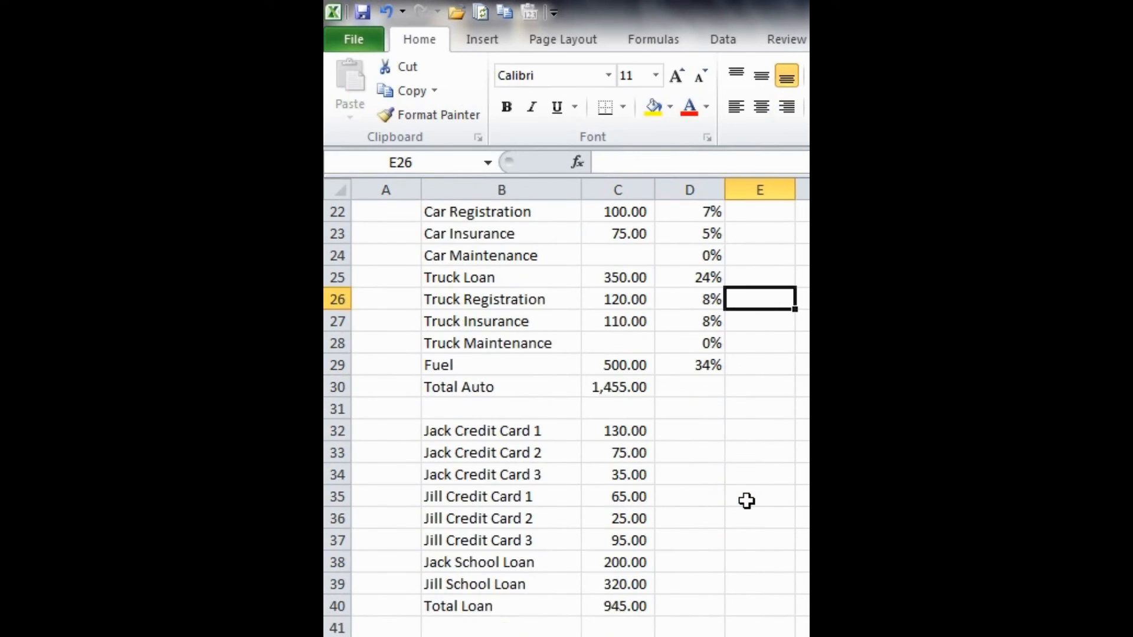
left_click(712, 277)
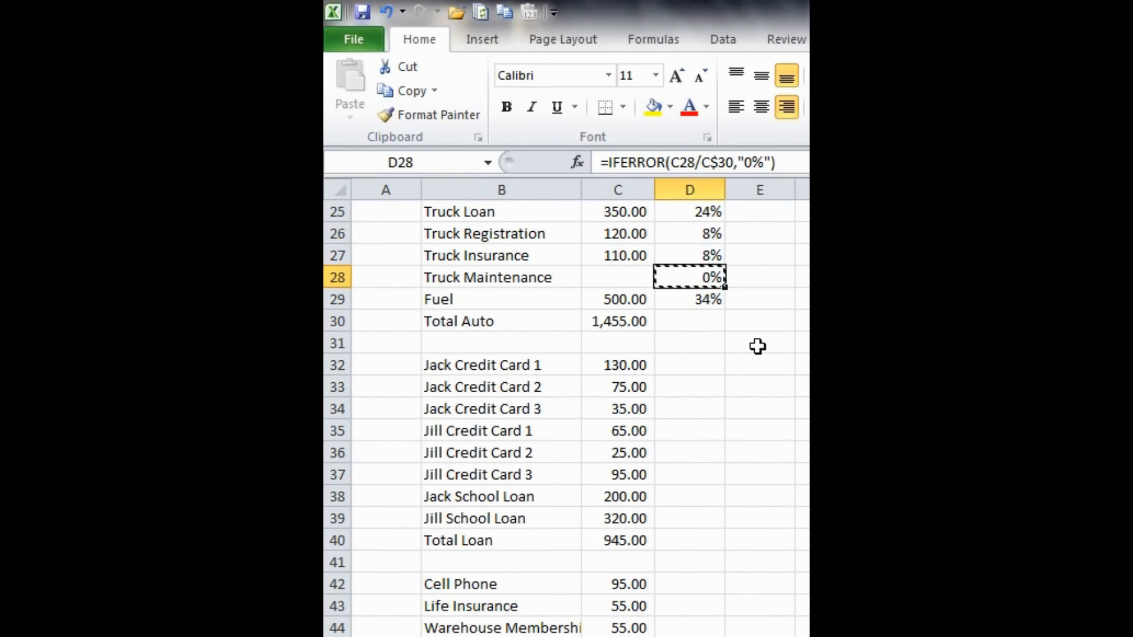
left_click(700, 363)
key("ctrl+v")
key("Escape")
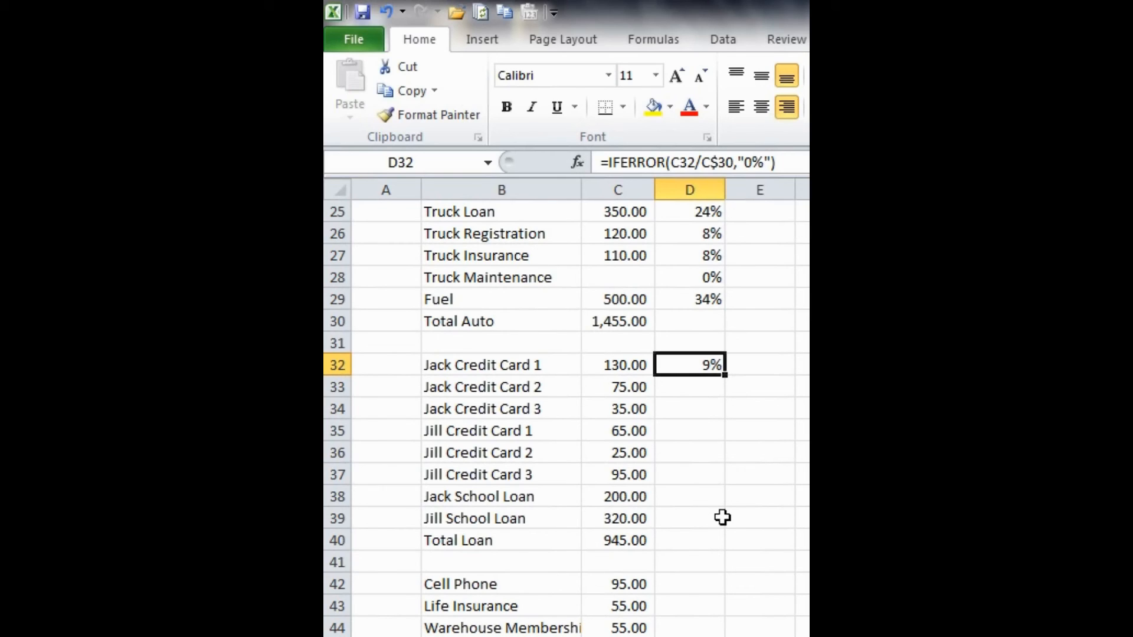
left_click(683, 523, "shift")
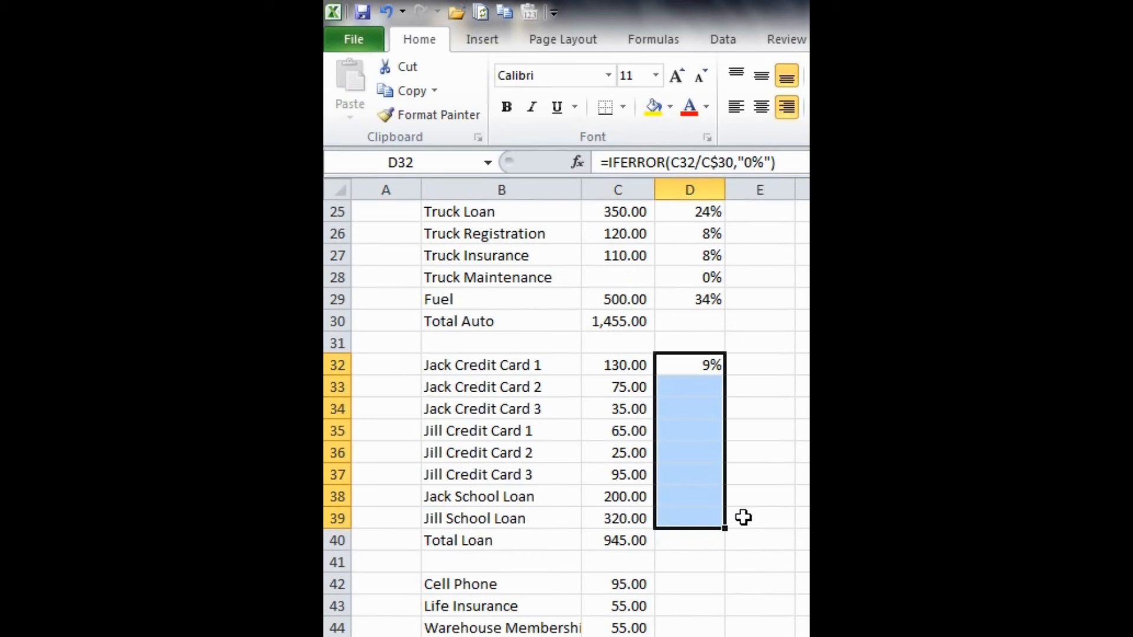
key("ctrl+d")
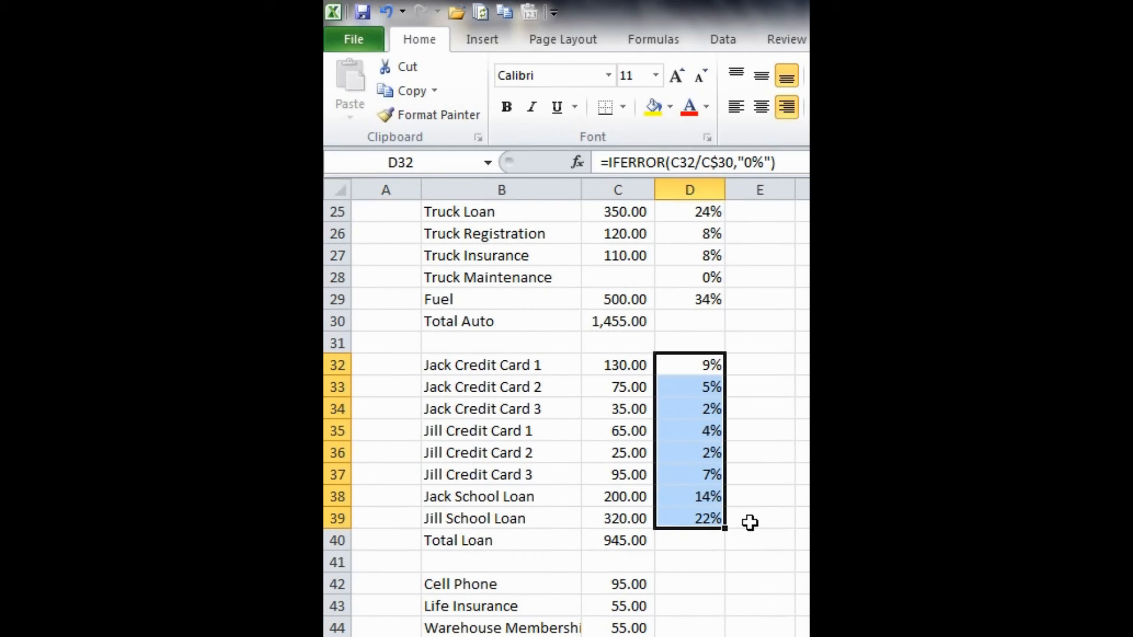
- Change the divisor in D32's formula to the Total Loan amount, giving =IFERROR(C32/C$40,"0%")
left_click(699, 370)
key("F2")
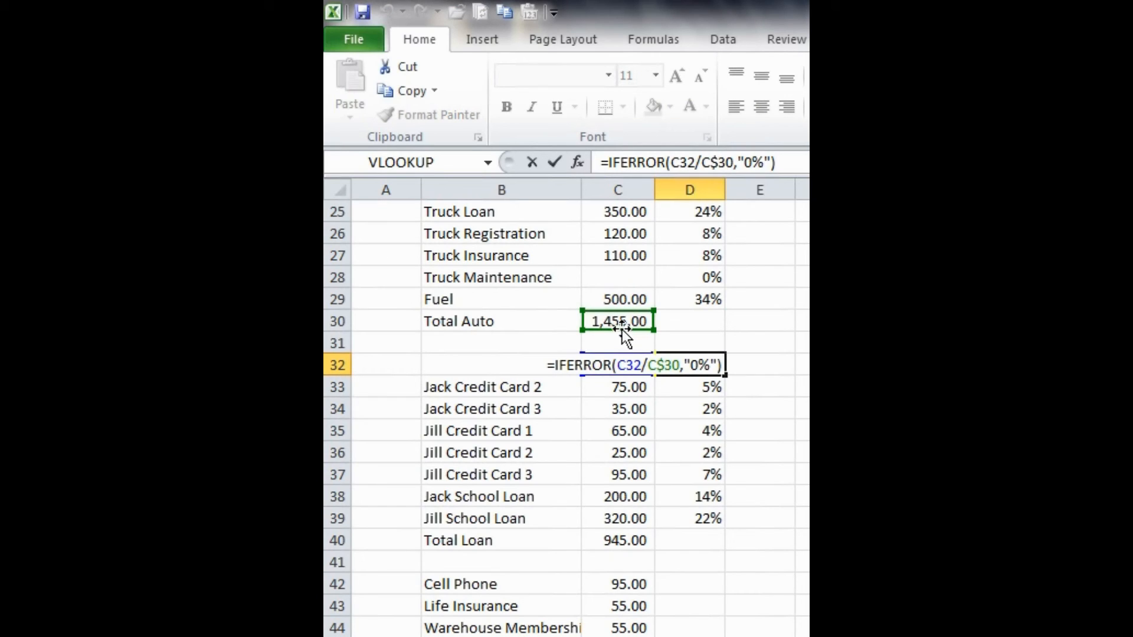
left_click_drag(622, 330, 637, 540)
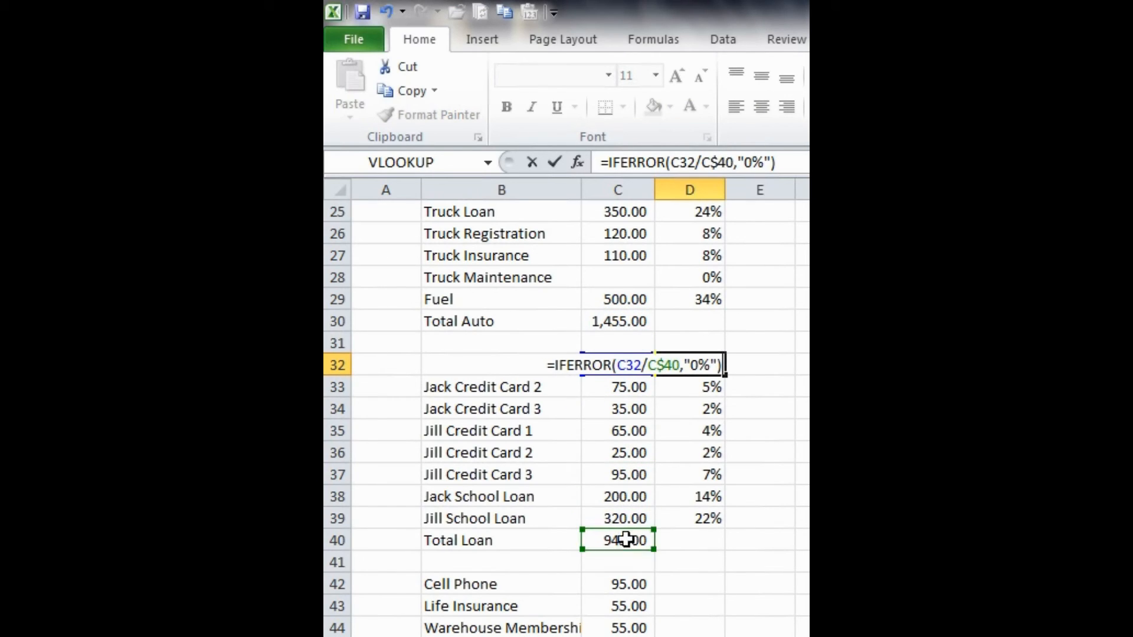
key("Return")
- Fill the corrected D32 formula down through D39 for the credit card and school loan rows
key("Up")
key("shift+Up")
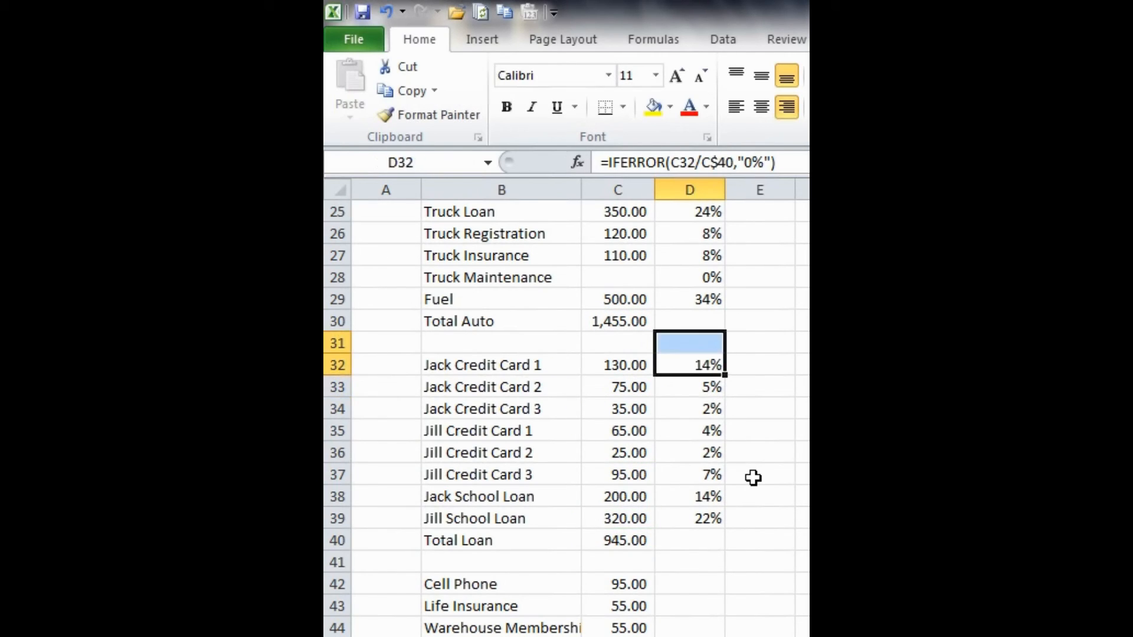
key("shift+Down")
key("ctrl+shift+Down")
key("ctrl+d")
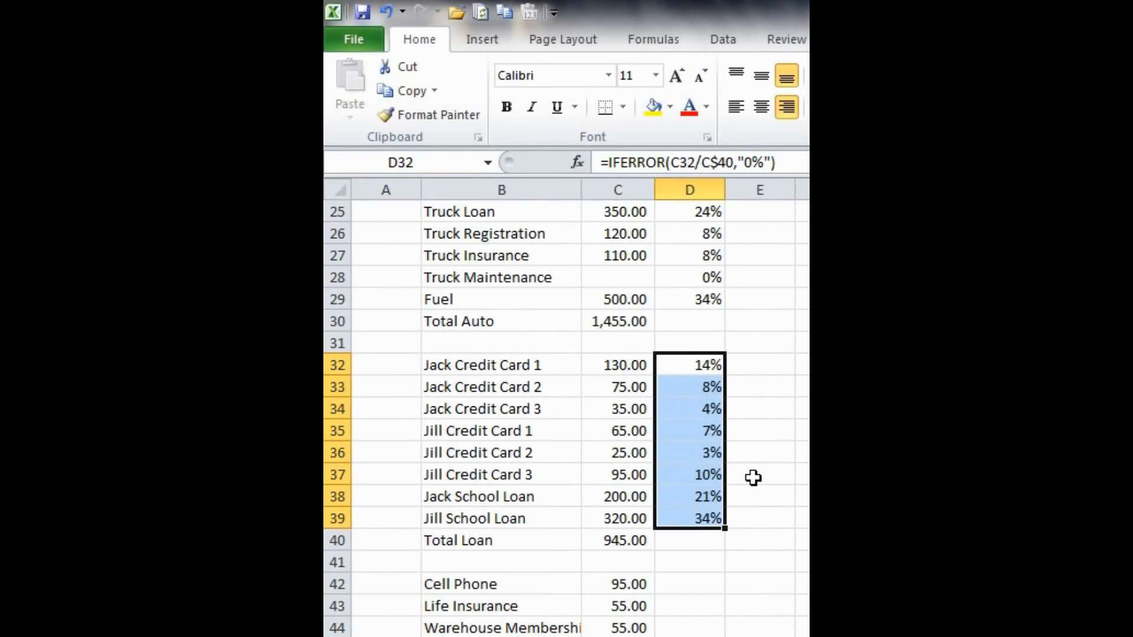
- Check which total the percentage formulas in the auto and loan sections divide by
left_click(753, 478)
scroll(709, 354, "up", 2)
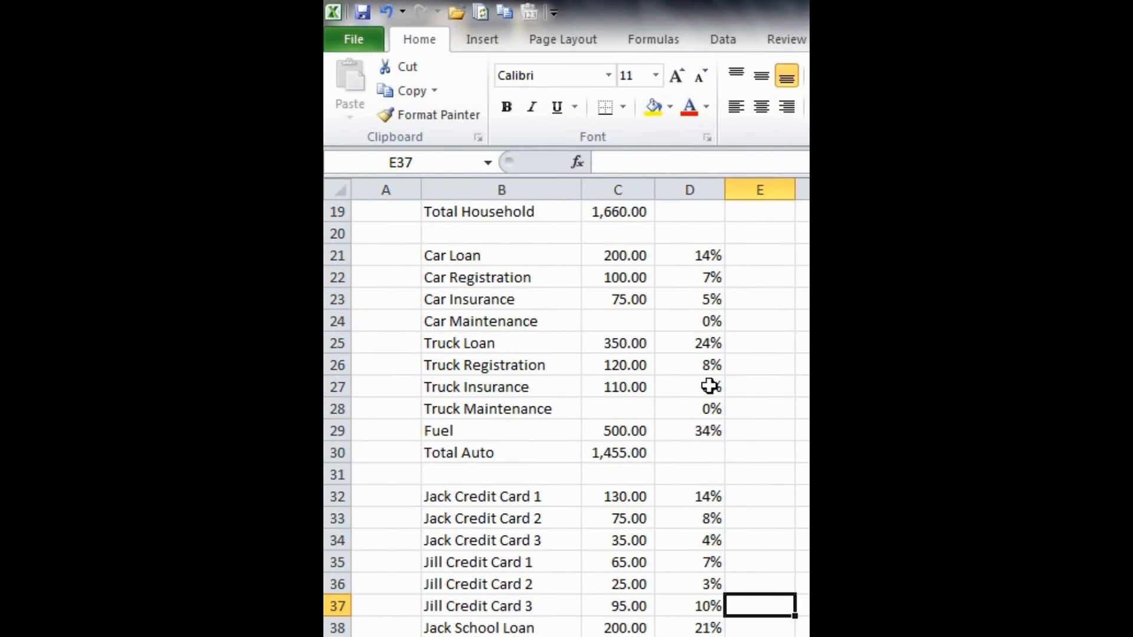
left_click(709, 387)
key("F2")
key("Escape")
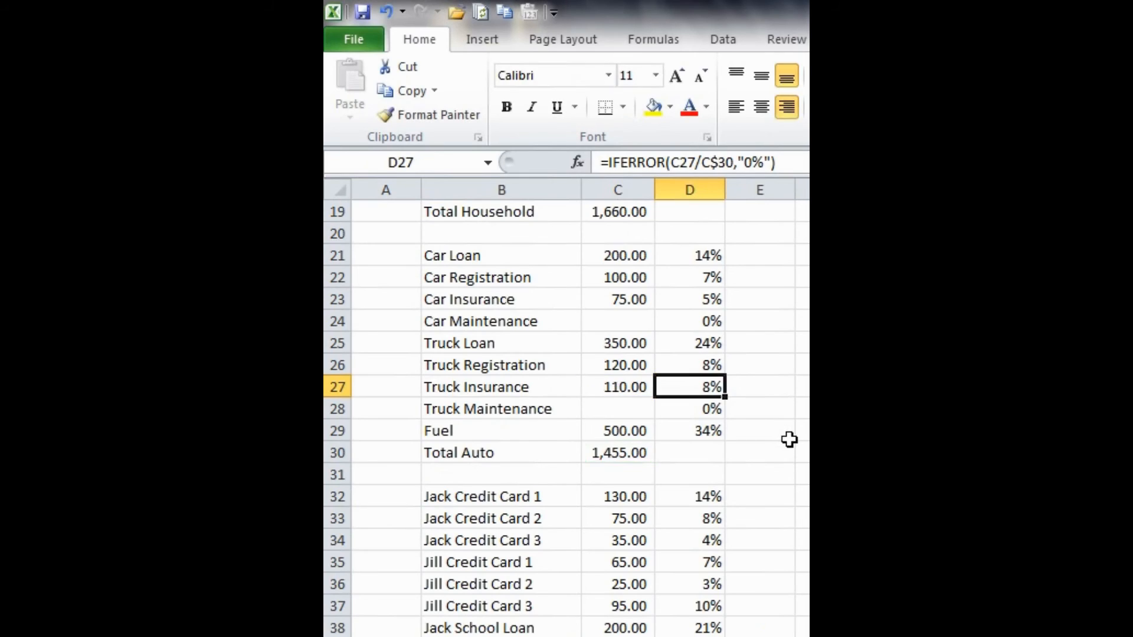
scroll(767, 449, "down", 1)
left_click(683, 458)
key("F2")
key("Escape")
scroll(738, 491, "down", 2)
- Copy the percentage formula from D38 into D42 for the Cell Phone row
left_click(703, 428)
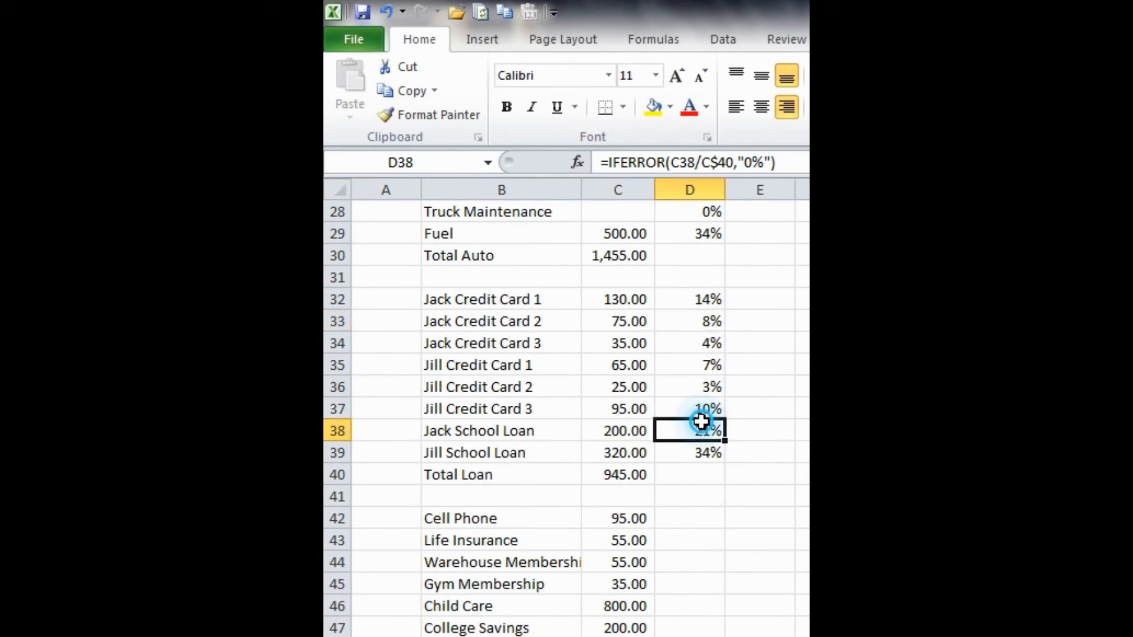
left_click(685, 511)
type("10%")
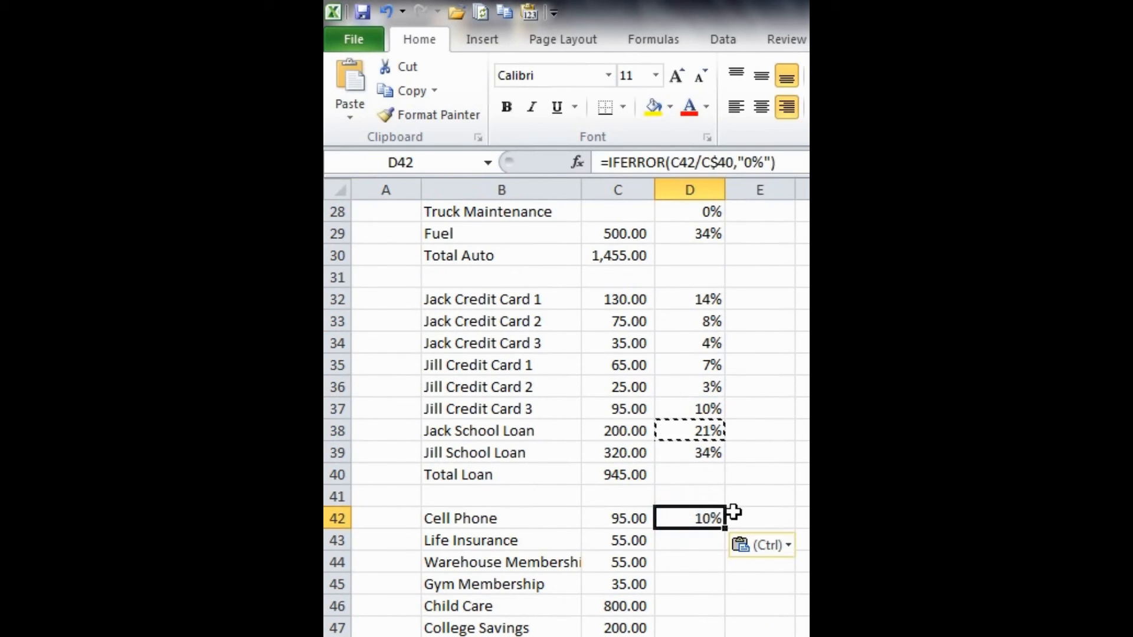
scroll(751, 488, "down", 2)
key("Escape")
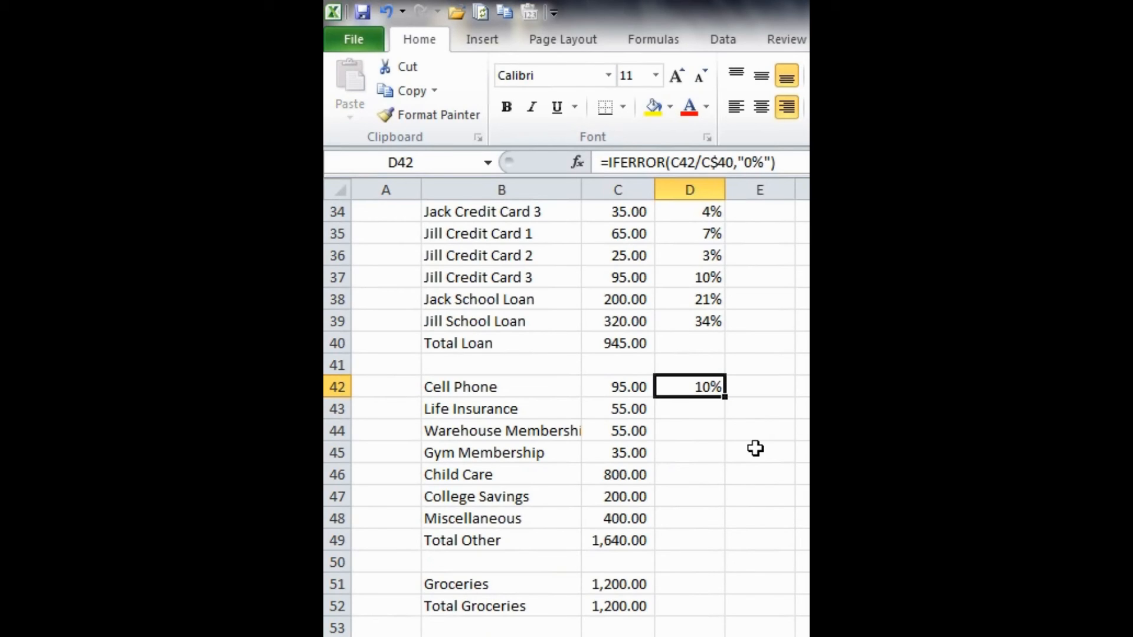
- Change the divisor in D42's formula to the Total Other amount, giving =IFERROR(C42/C$49,"0%")
key("F2")
left_click_drag(616, 350, 618, 541)
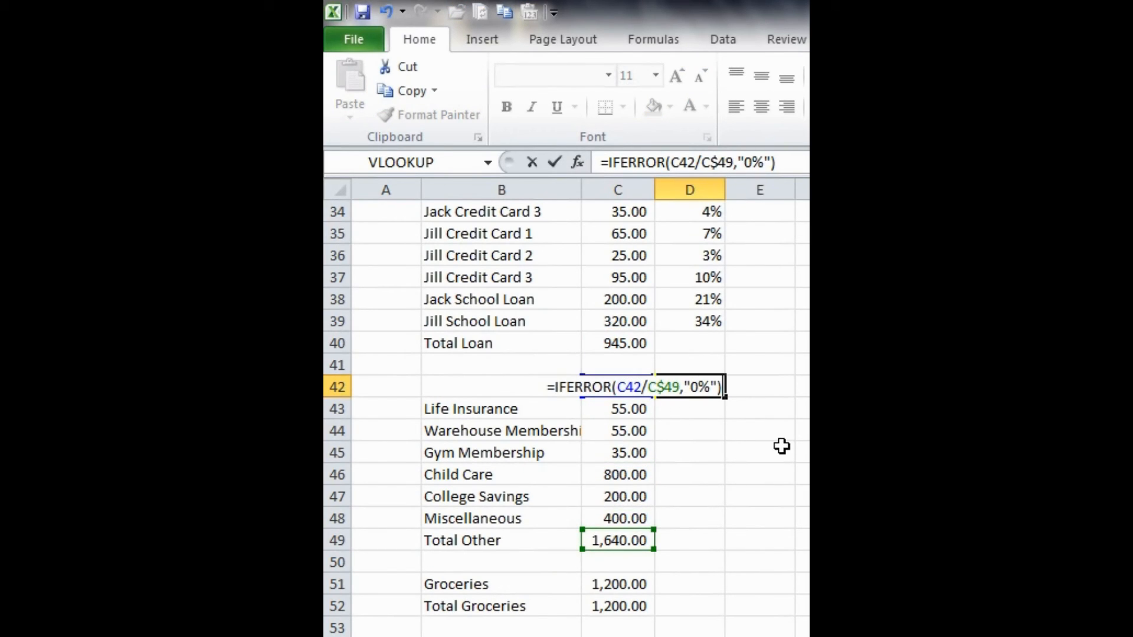
key("Return")
- Fill the D42 formula down through D48 for the remaining other expenses
key("Up")
key("shift+Down")
key("shift+Down")
key("shift+Down")
key("shift+Down")
key("shift+Down")
key("shift+Down")
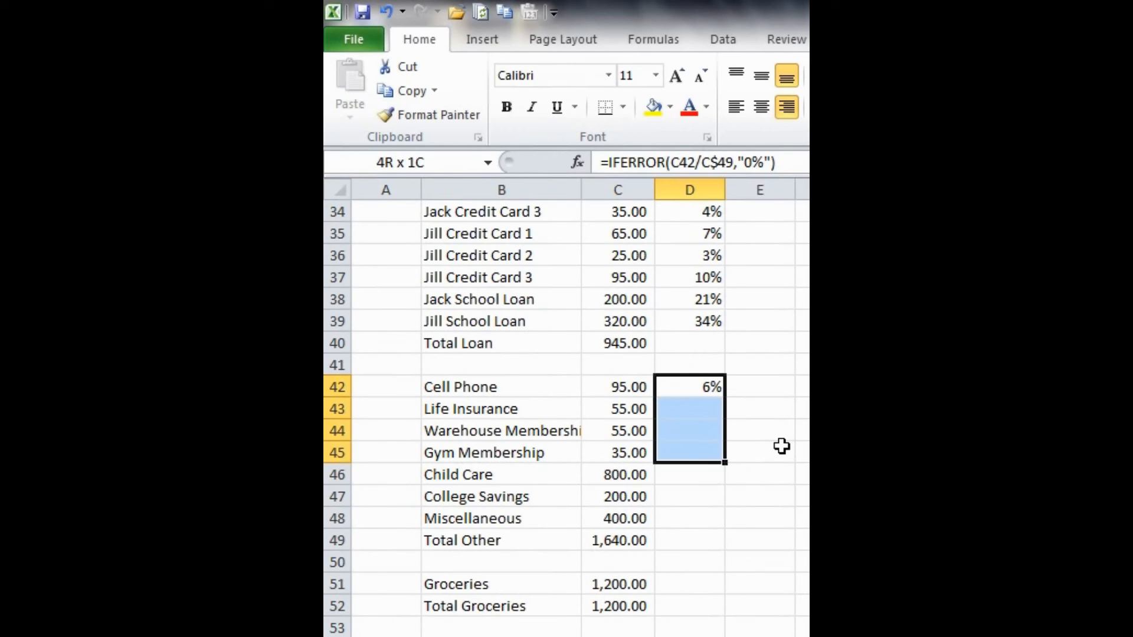
key("ctrl+d")
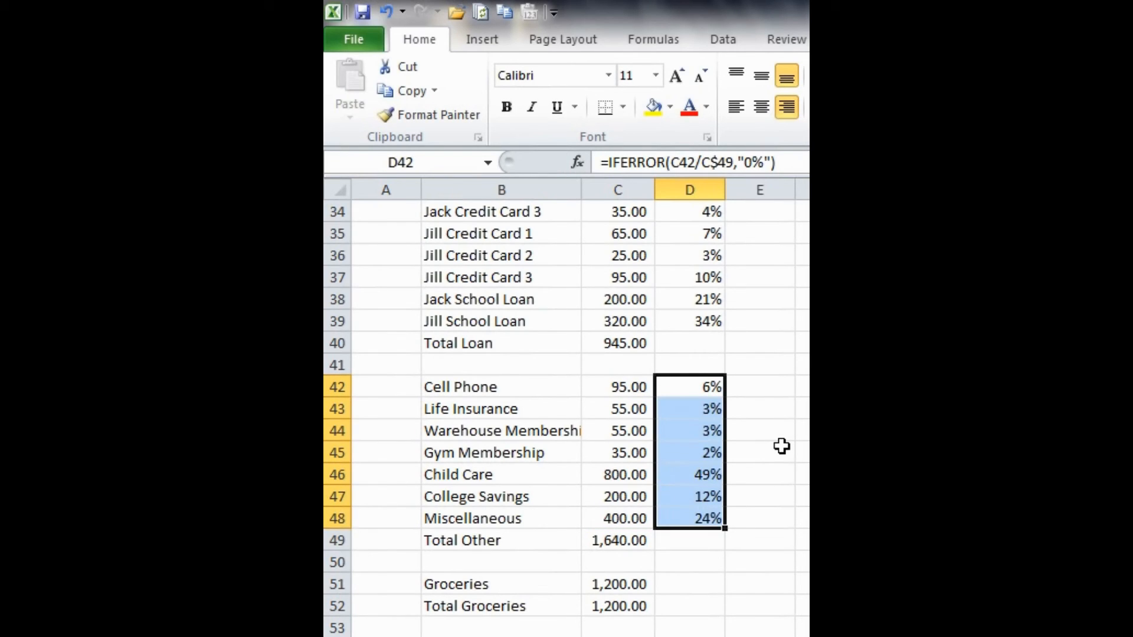
left_click(788, 448)
- Copy D47's formula into D51 for Groceries and change its divisor to Total Groceries, giving =IFERROR(C51/C$52,"0%")
scroll(787, 448, "down", 2)
left_click(694, 369)
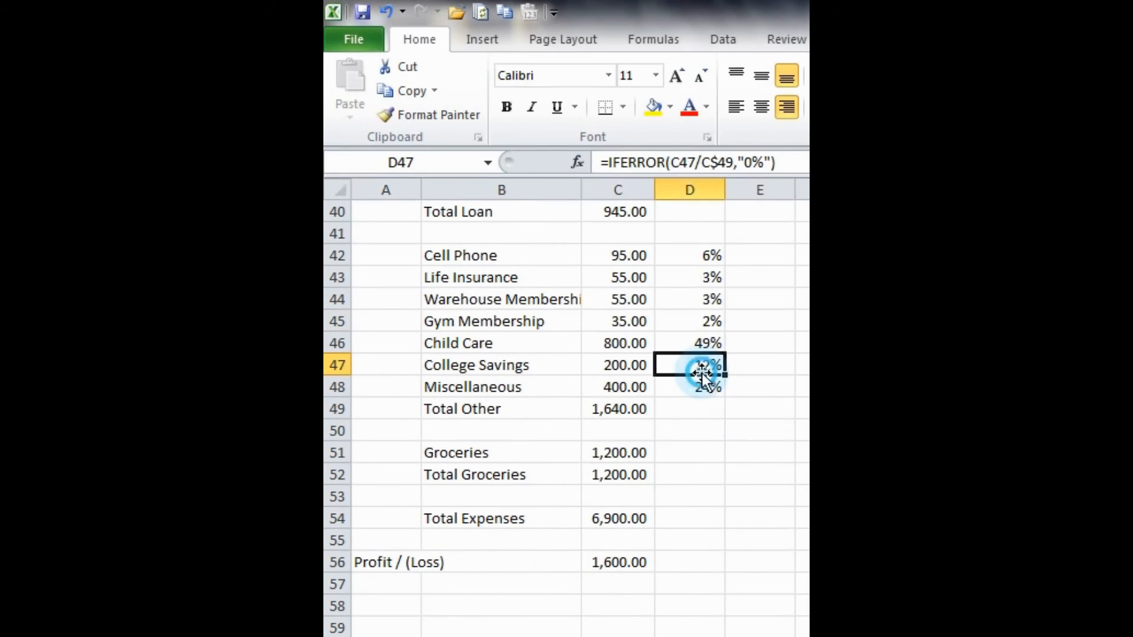
key("ctrl+c")
left_click(711, 453)
key("ctrl+v")
key("F2")
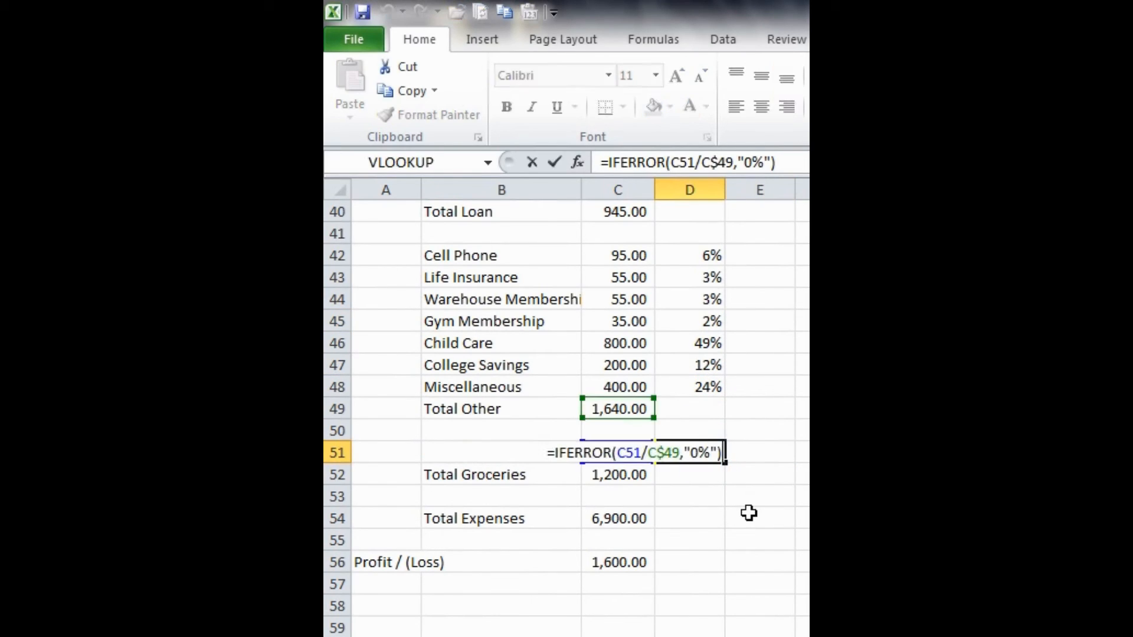
left_click_drag(635, 417, 670, 480)
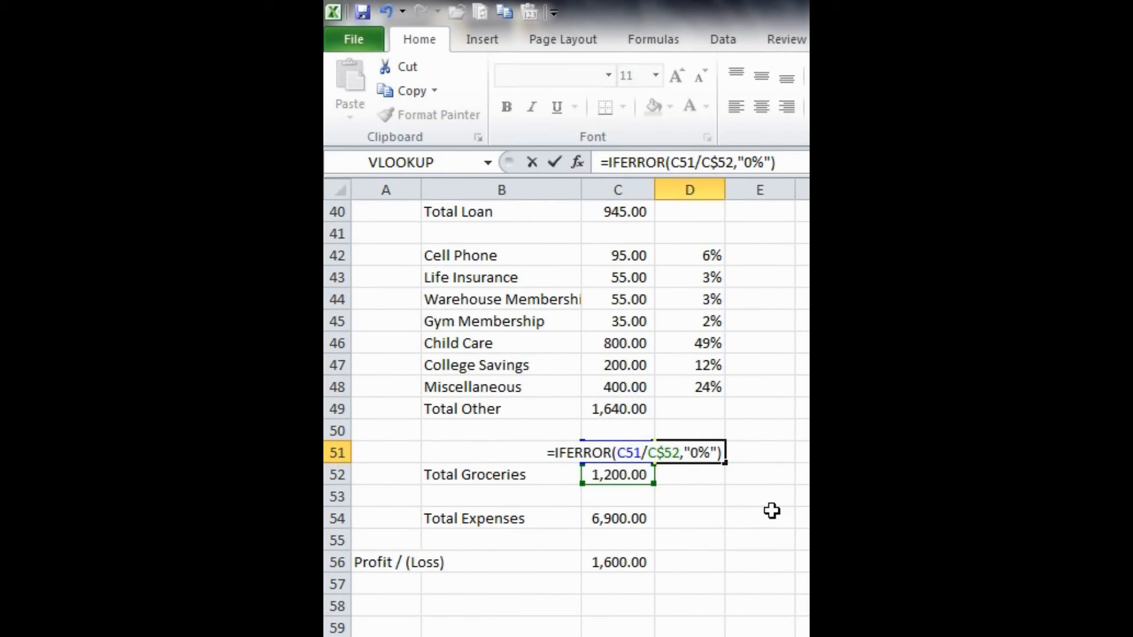
key("Return")
- Review the percentage column from the bottom up to the income section, including D5:D7 and the blank Total Income cell D8
left_click(685, 526)
scroll(685, 527, "up", 8)
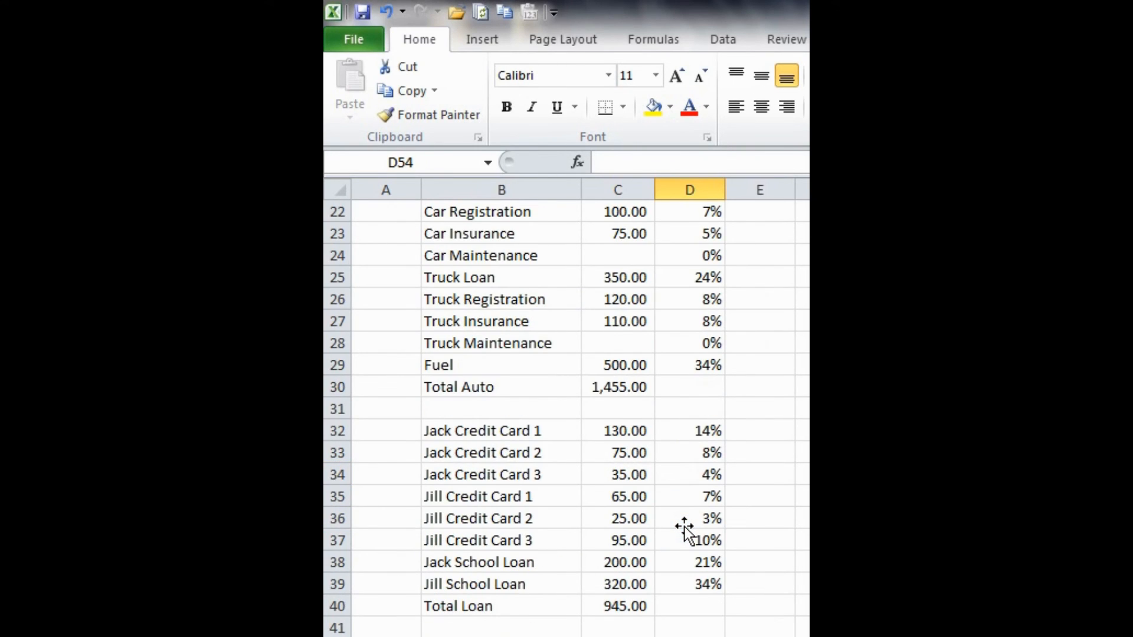
scroll(684, 526, "up", 5)
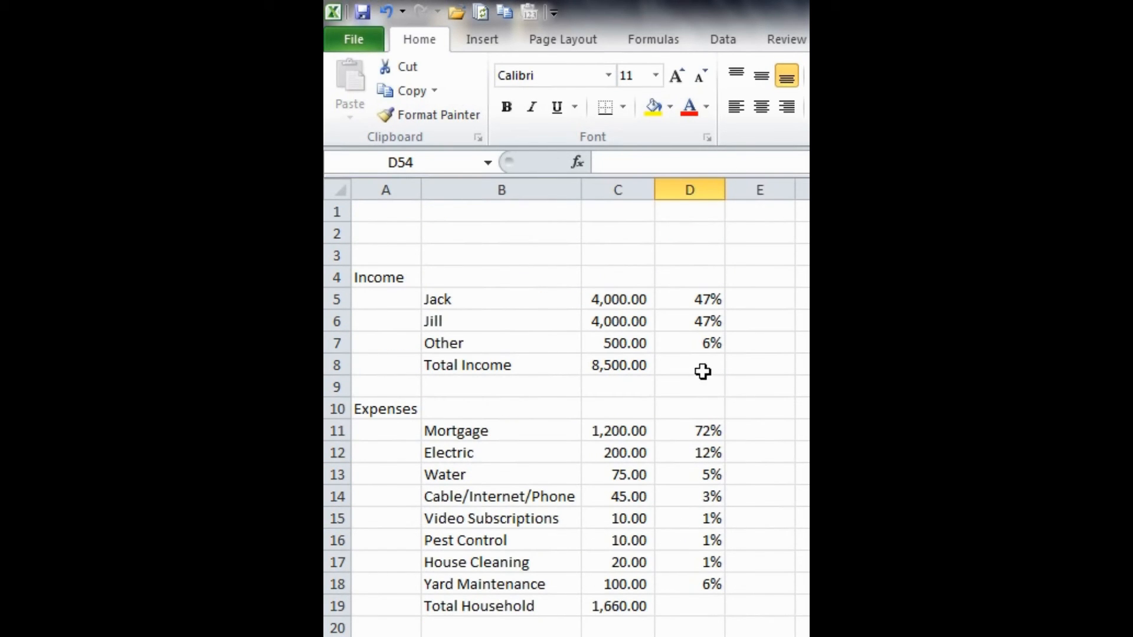
scroll(675, 454, "down", 1)
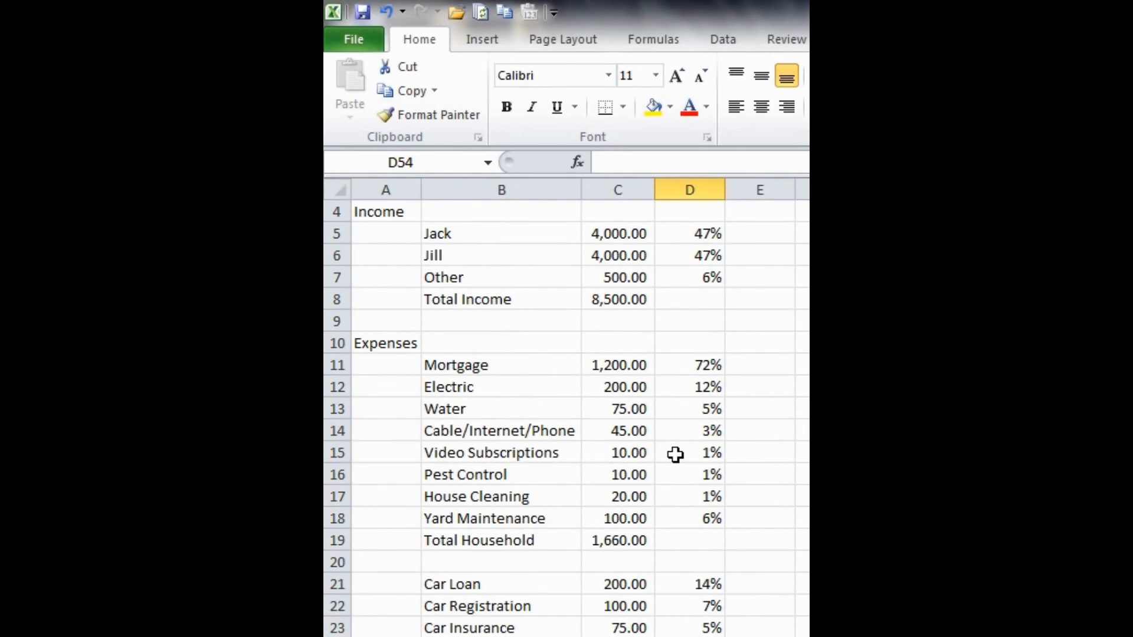
scroll(675, 454, "down", 1)
scroll(716, 463, "up", 2)
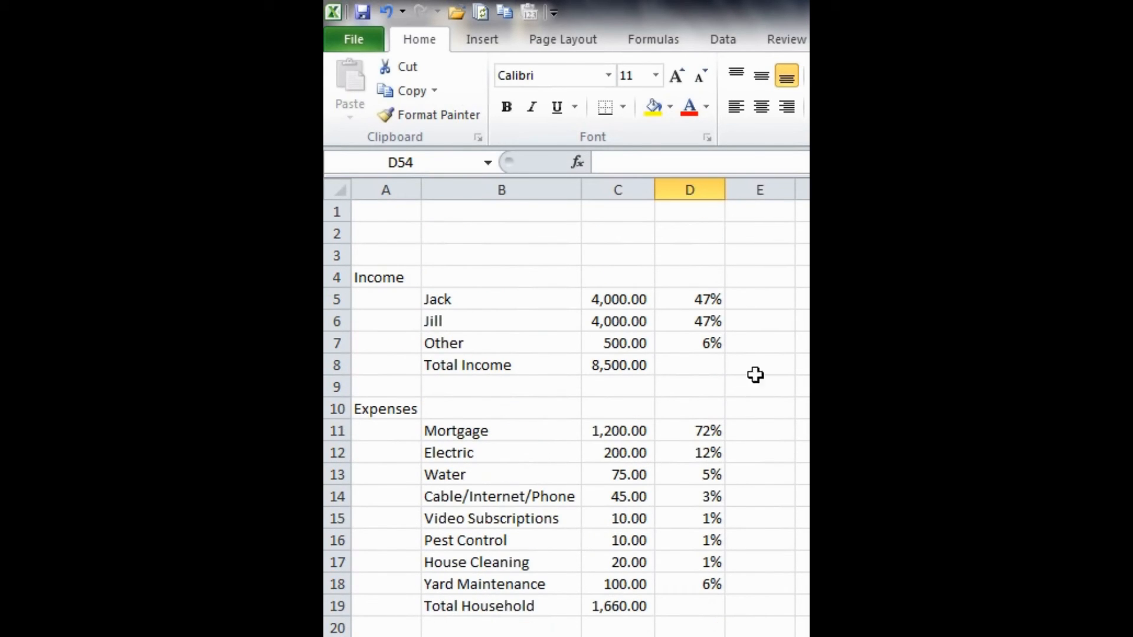
left_click(685, 363)
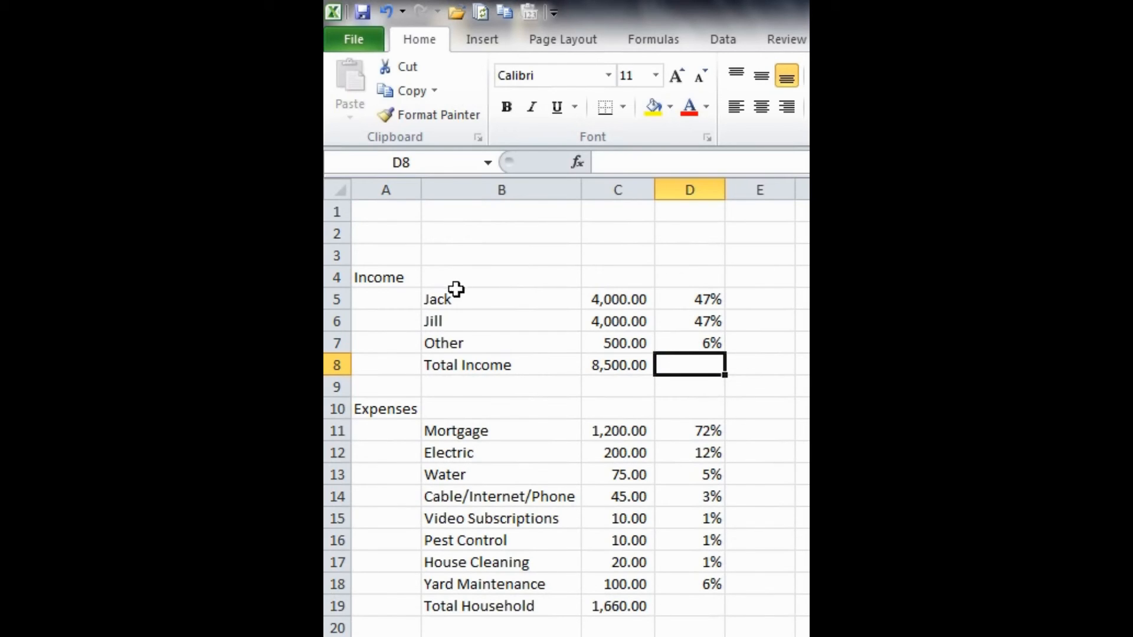
left_click_drag(700, 291, 697, 336)
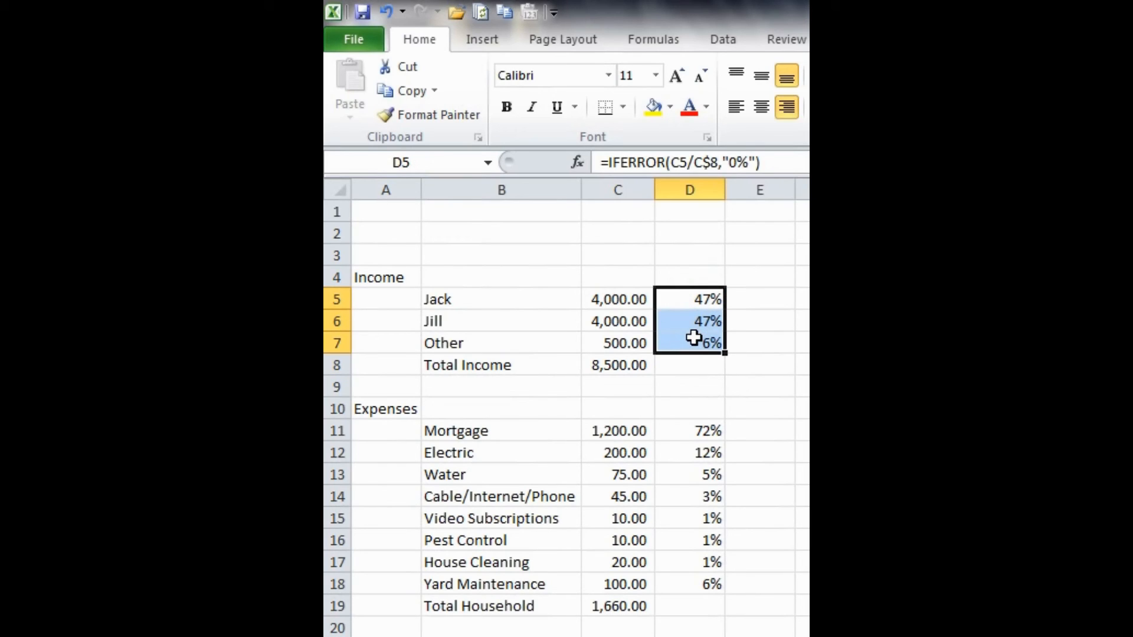
left_click(687, 367)
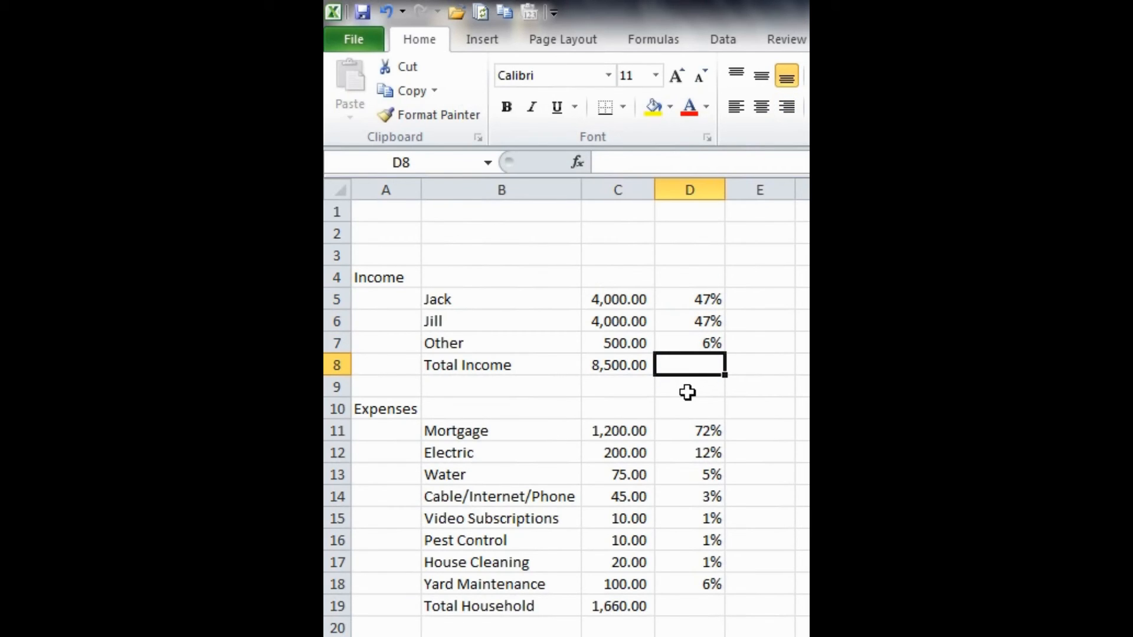
scroll(687, 393, "down", 2)
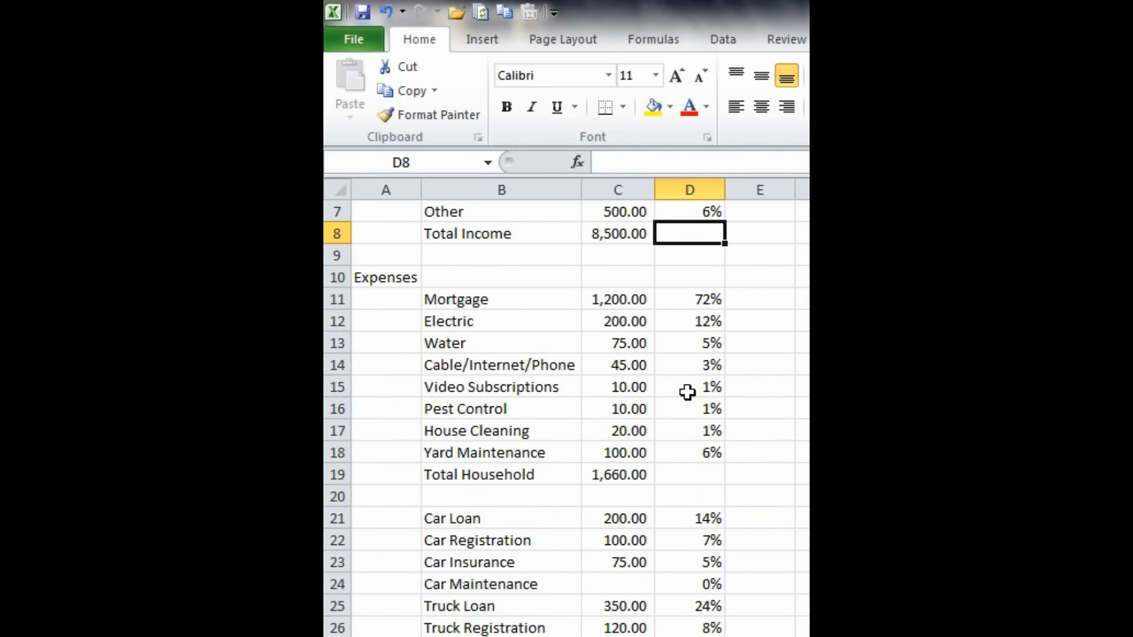
scroll(688, 393, "up", 2)
scroll(688, 392, "down", 3)
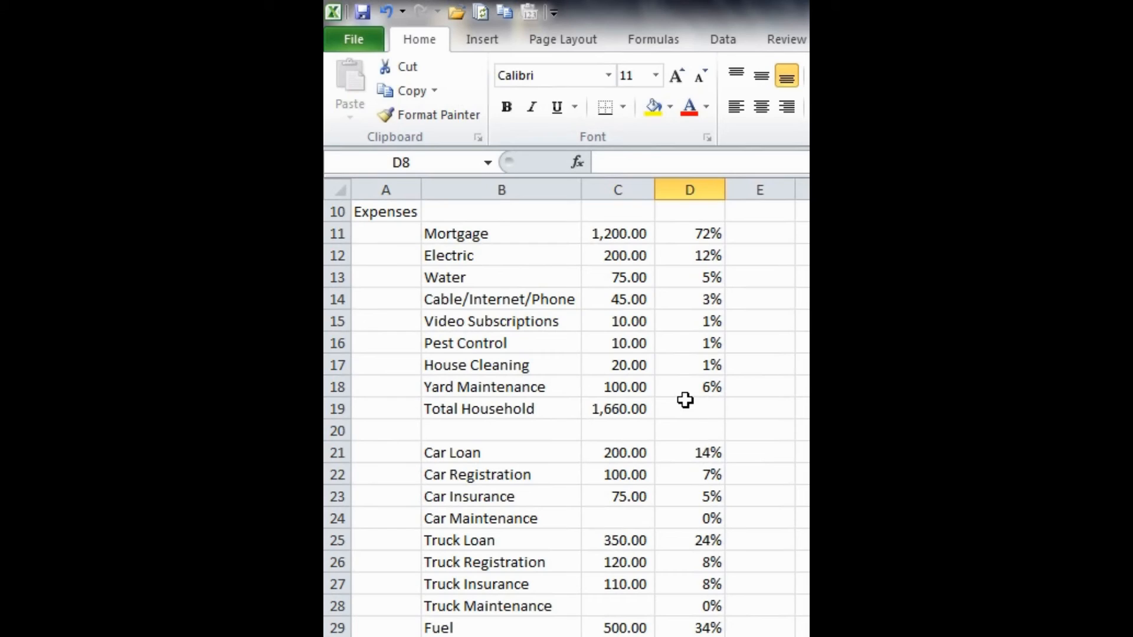
- Try reusing D16's percentage formula in D19 for Total Household and inspect its references
left_click(688, 345)
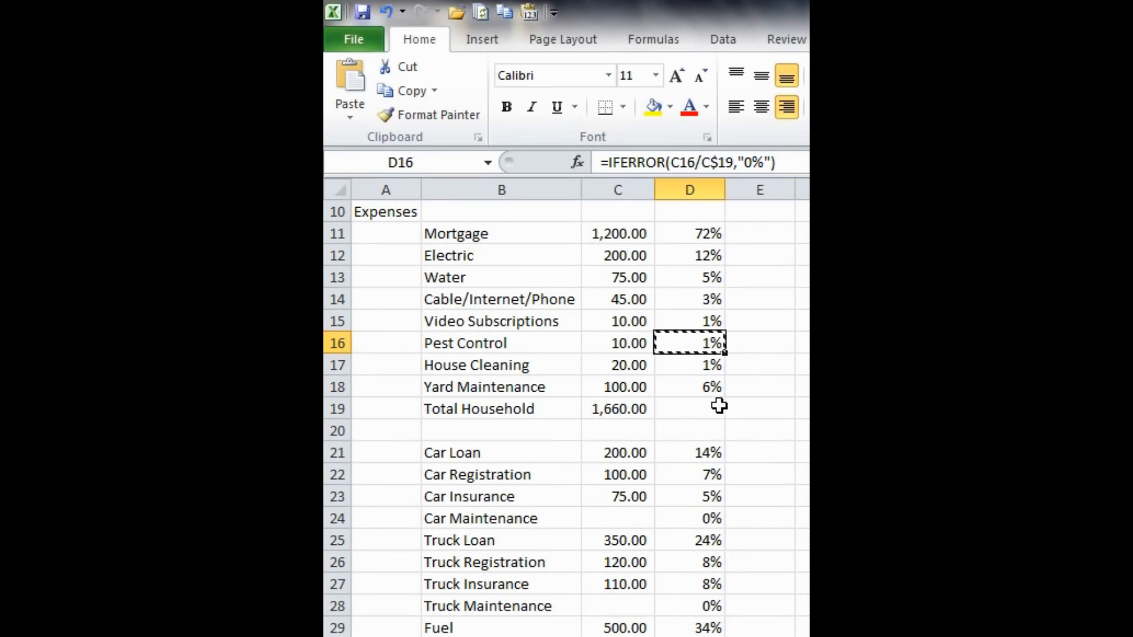
left_click(688, 408)
key("ctrl+v")
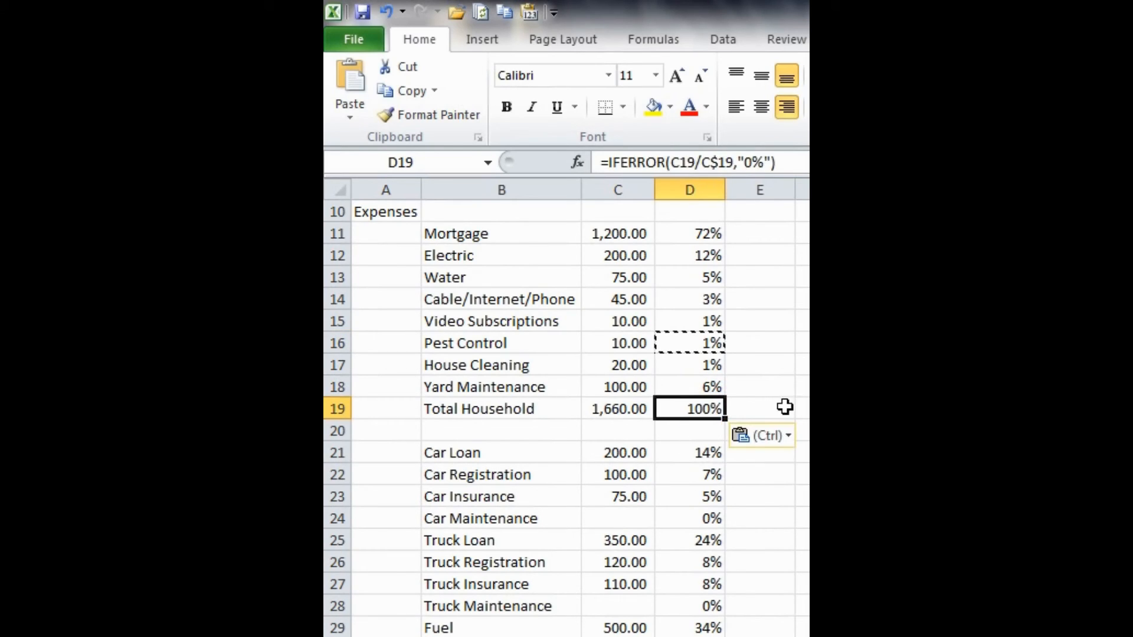
key("Escape")
double_click(695, 403)
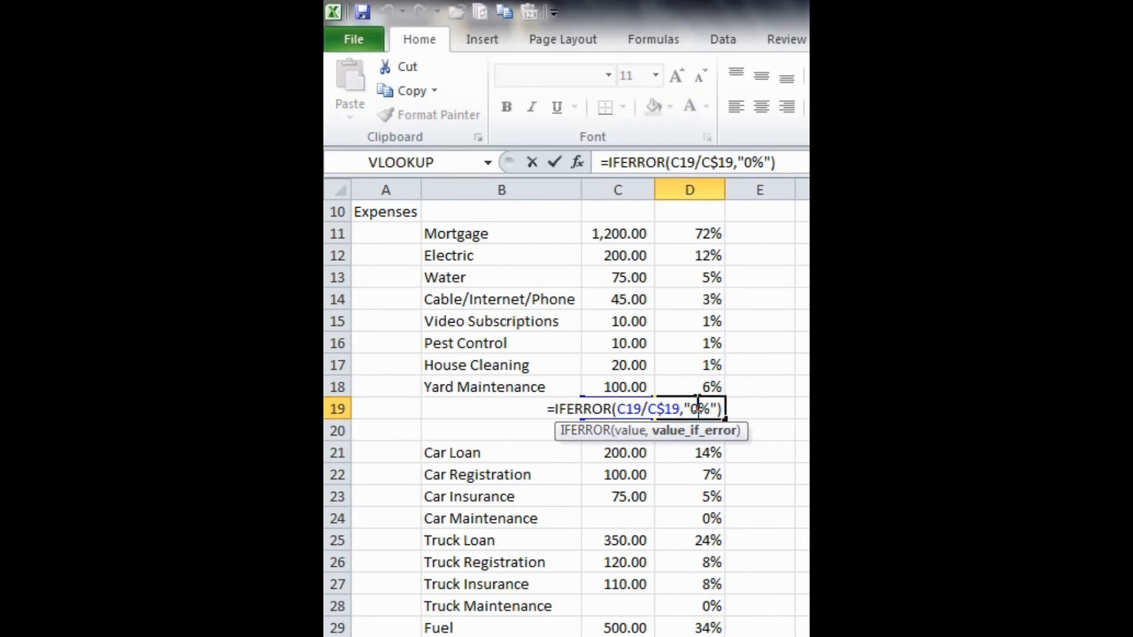
key("Escape")
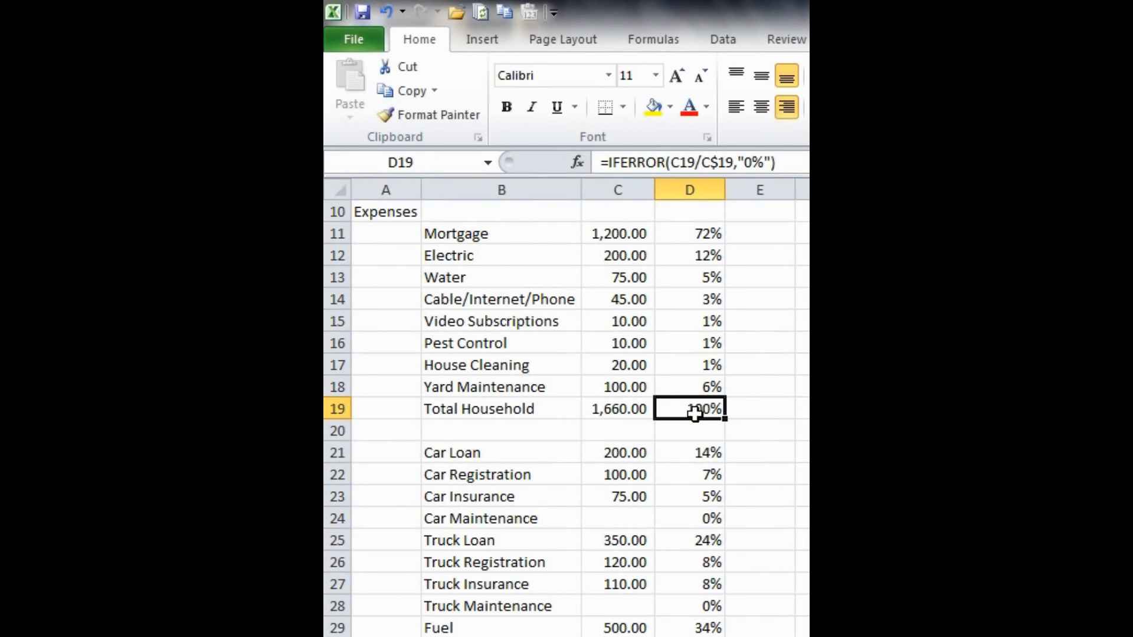
- Copy the percentage formula from D21 into D19 for Total Household and inspect its references
left_click(684, 453)
key("ctrl+c")
left_click(686, 408)
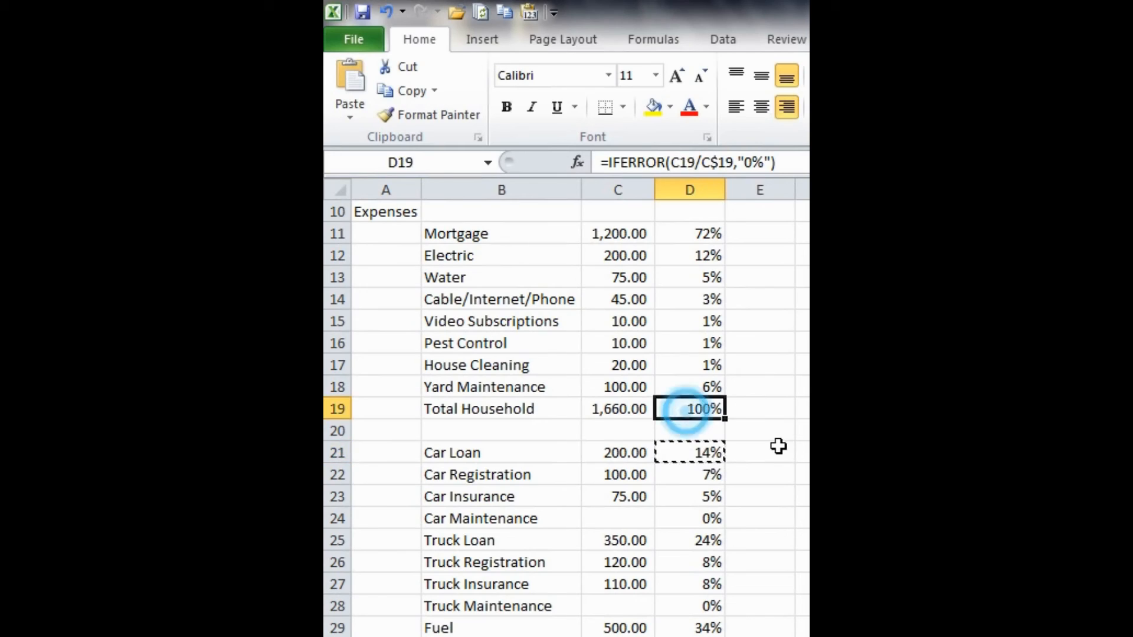
key("ctrl+v")
key("Escape")
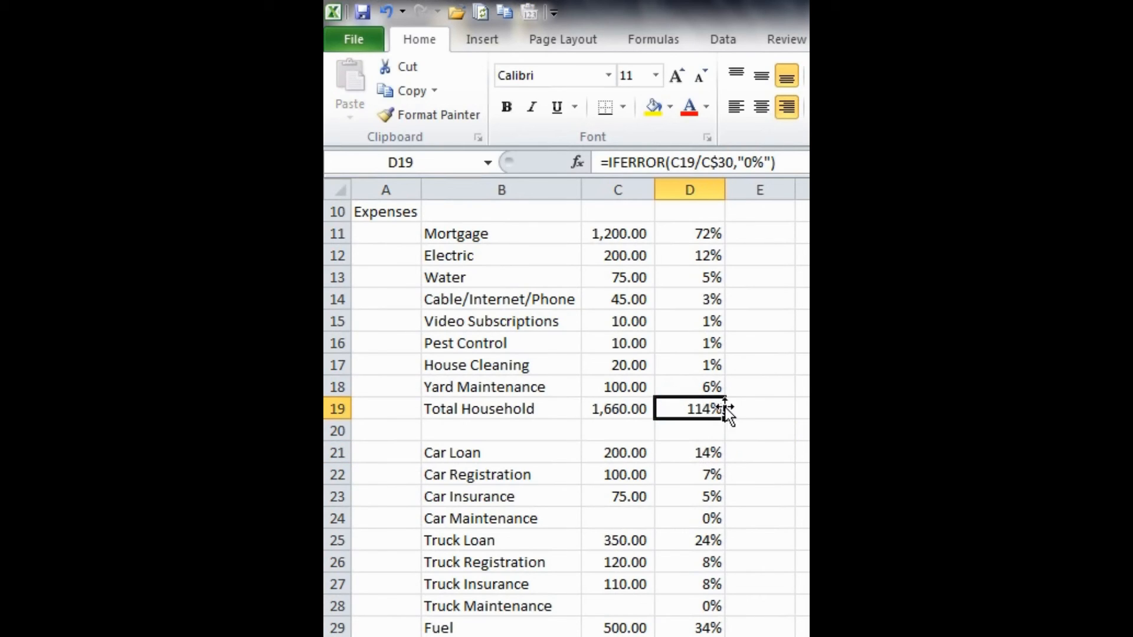
key("F2")
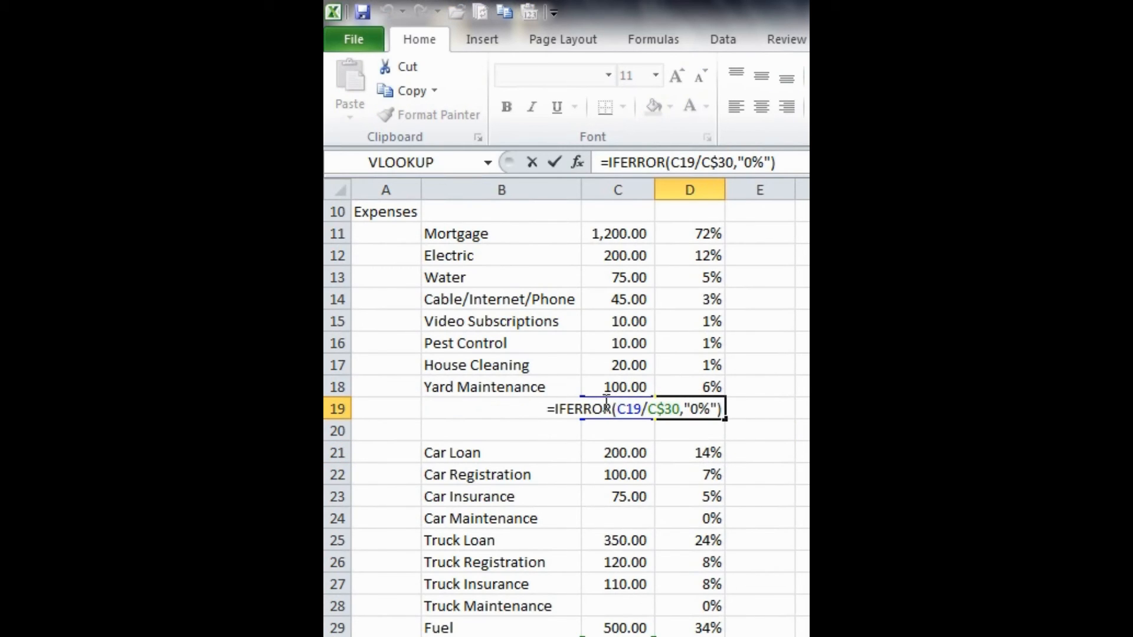
key("Escape")
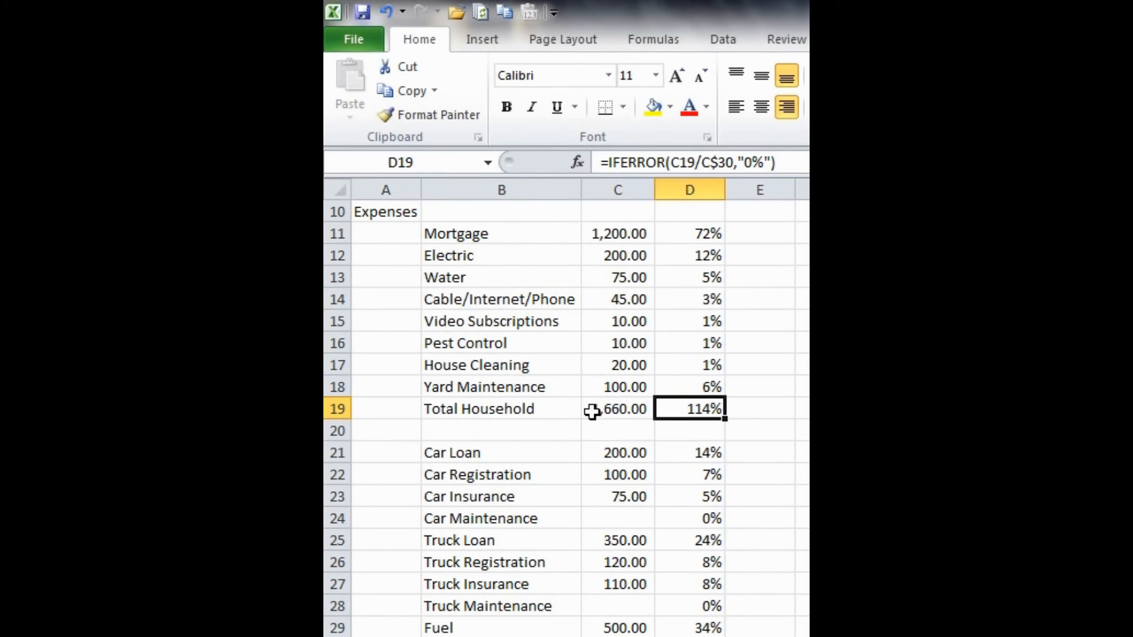
- Change the divisor in D19's formula to the Total Expenses amount, giving =IFERROR(C19/C$54,"0%")
scroll(733, 423, "down", 2)
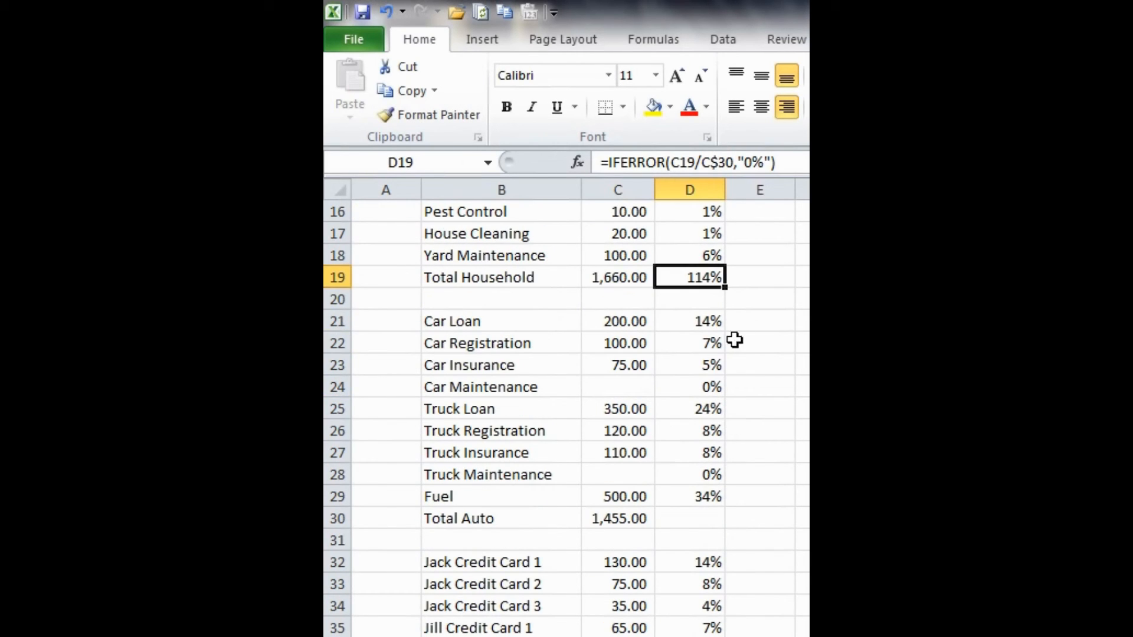
key("F2")
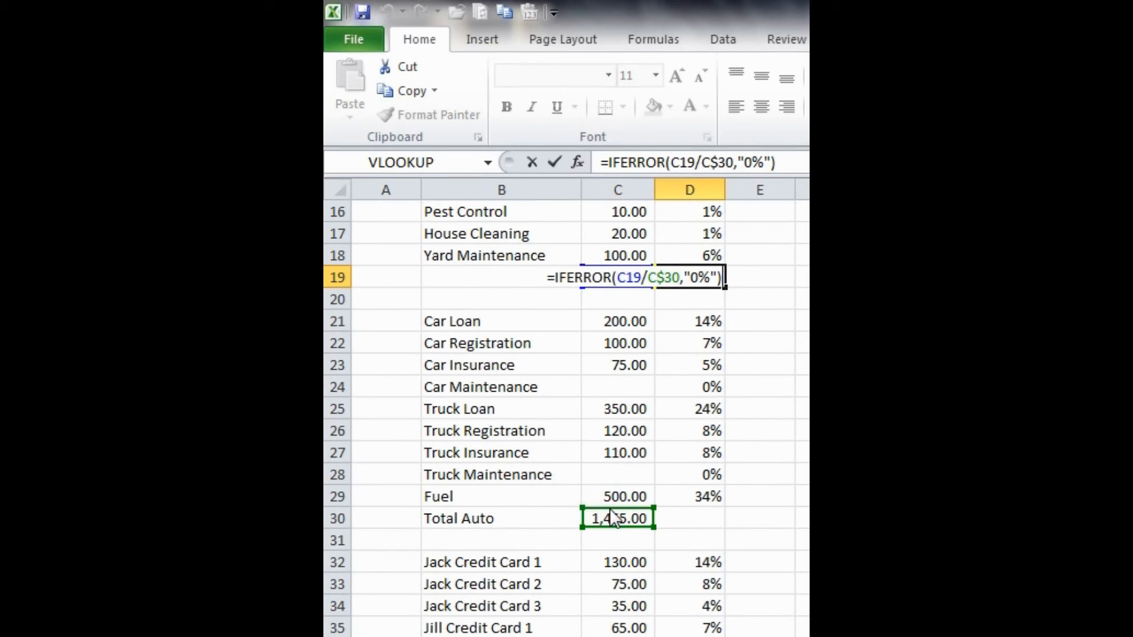
left_click_drag(614, 520, 623, 445)
key("Return")
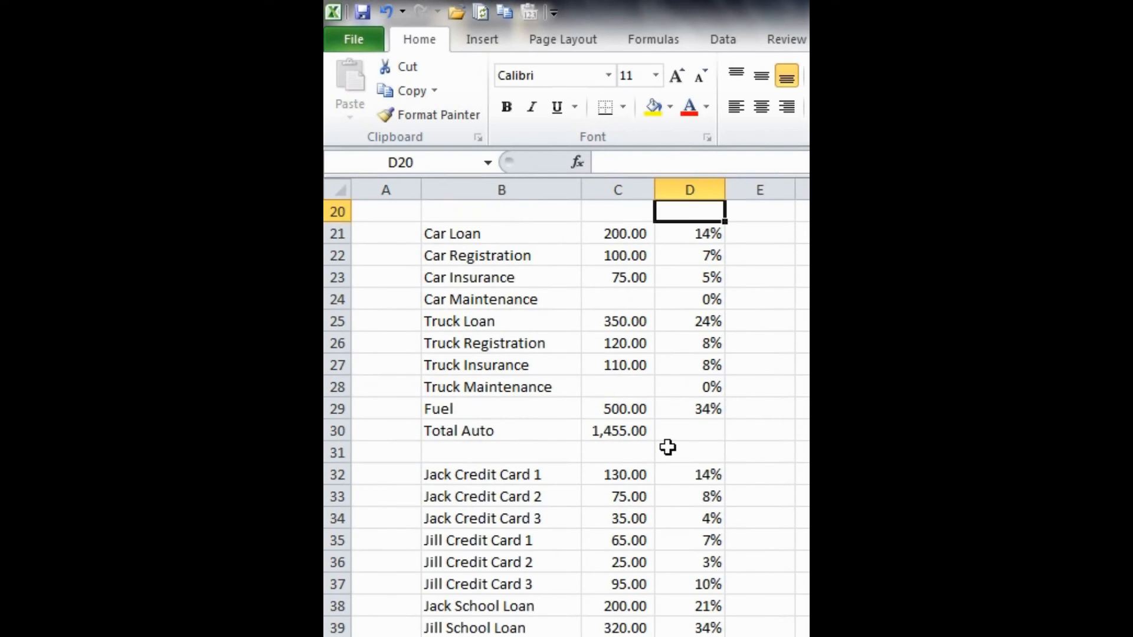
- Copy the D19 formula into D30 to show Total Auto as a percentage of Total Expenses
scroll(668, 448, "up", 6)
scroll(668, 447, "down", 3)
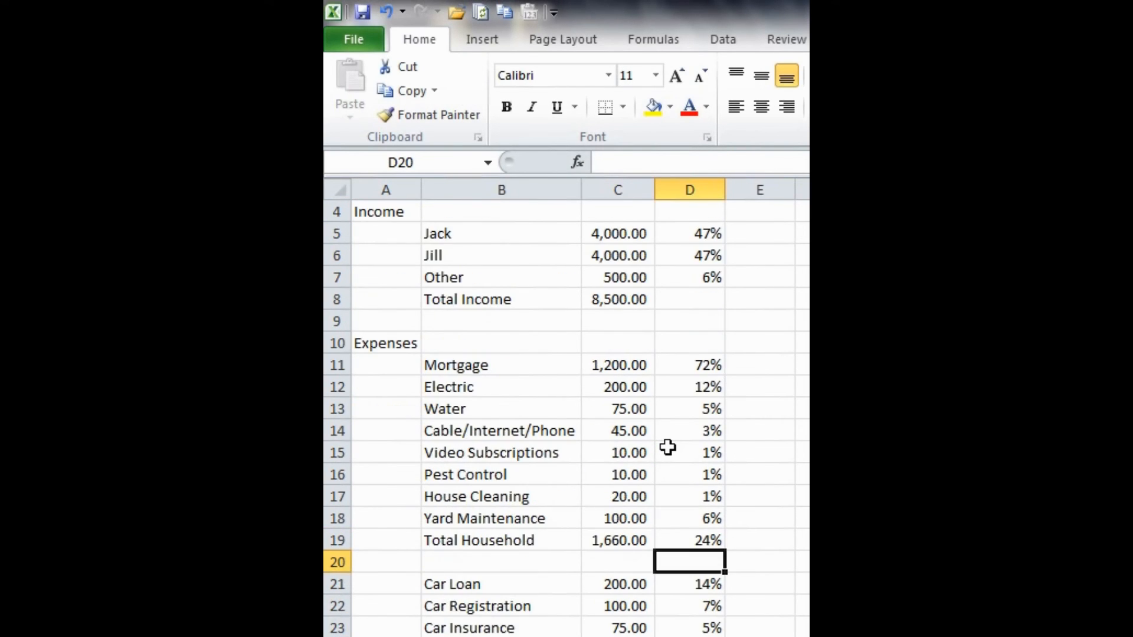
left_click(689, 407)
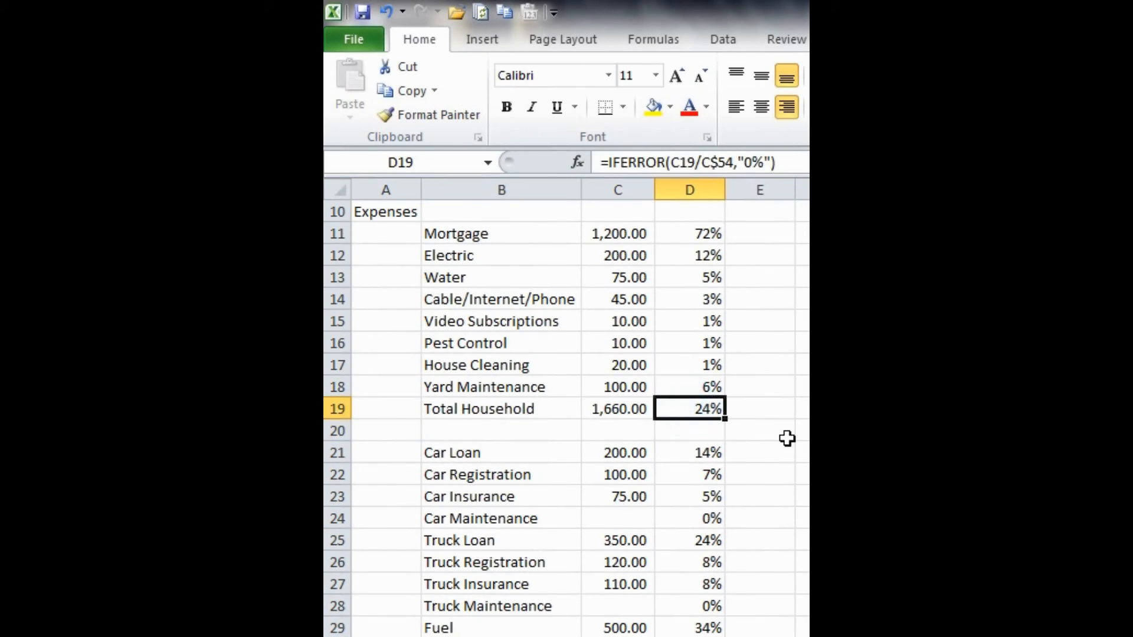
key("ctrl+c")
scroll(785, 438, "down", 3)
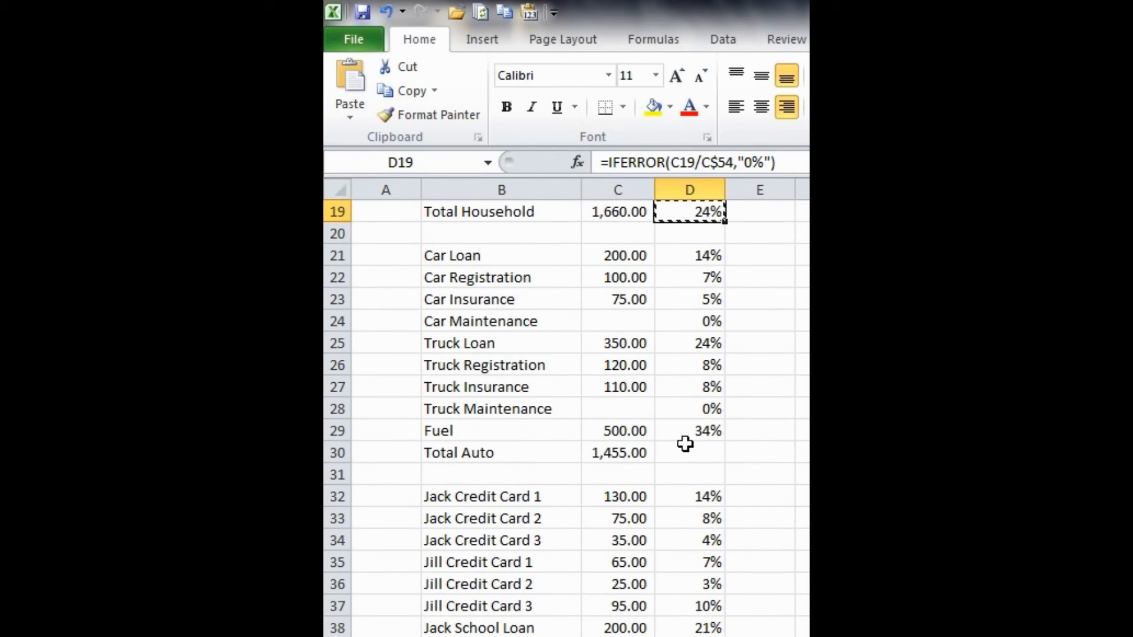
left_click(685, 444)
key("ctrl+v")
scroll(773, 458, "down", 4)
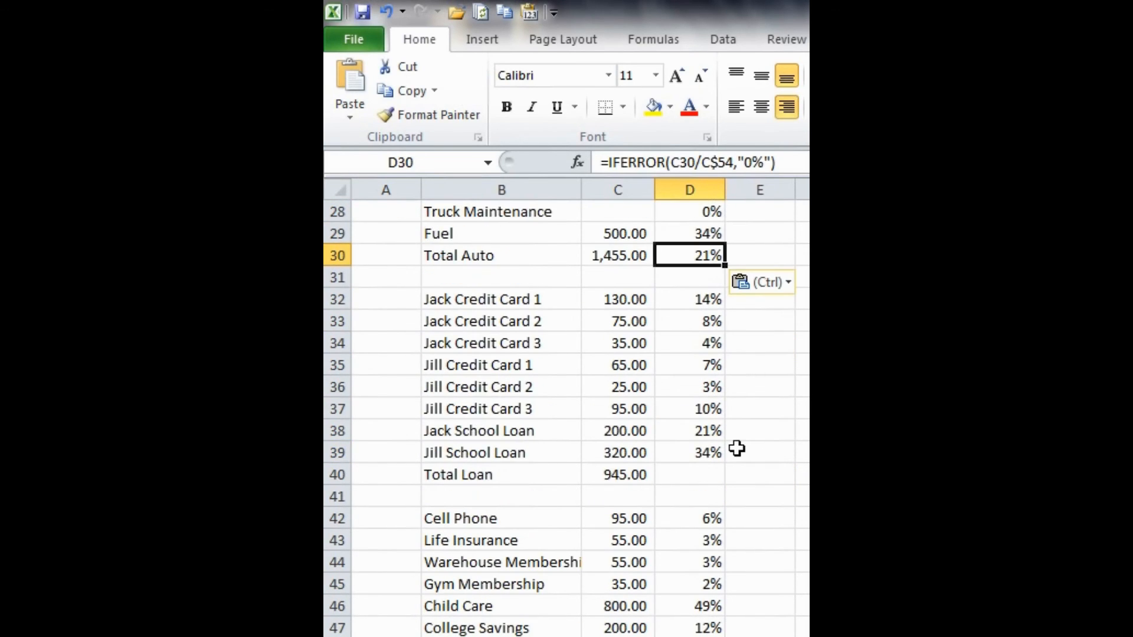
- Paste the copied total-percentage formula into D40 for Total Loan and D49 for Total Other
left_click(692, 410)
key("ctrl+v")
scroll(785, 425, "down", 2)
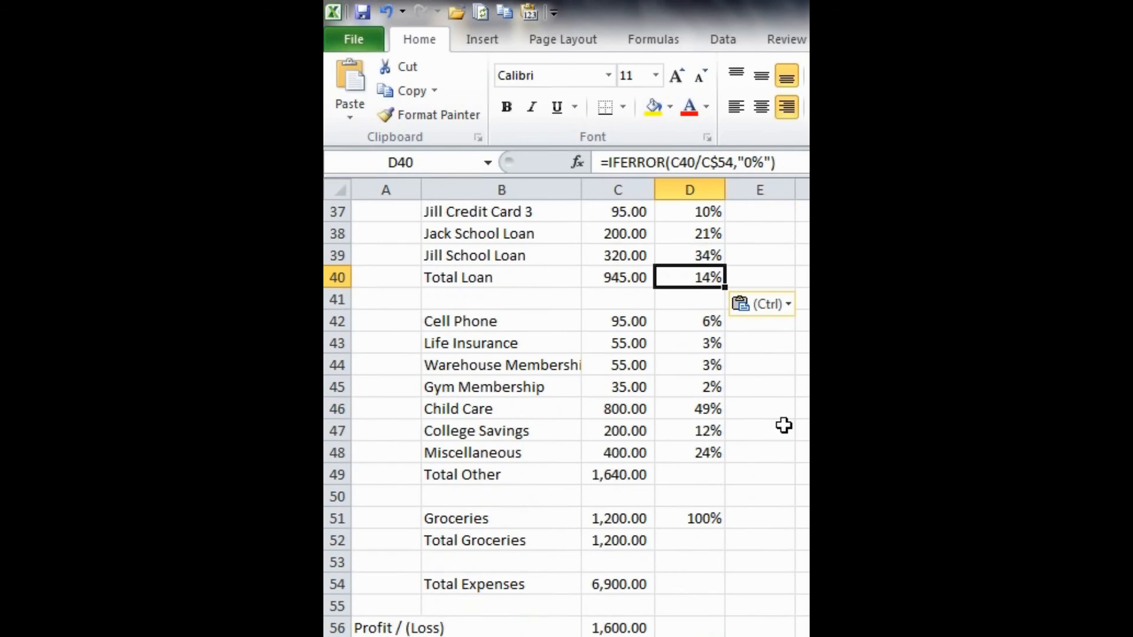
left_click(693, 467)
key("ctrl+v")
scroll(786, 473, "down", 1)
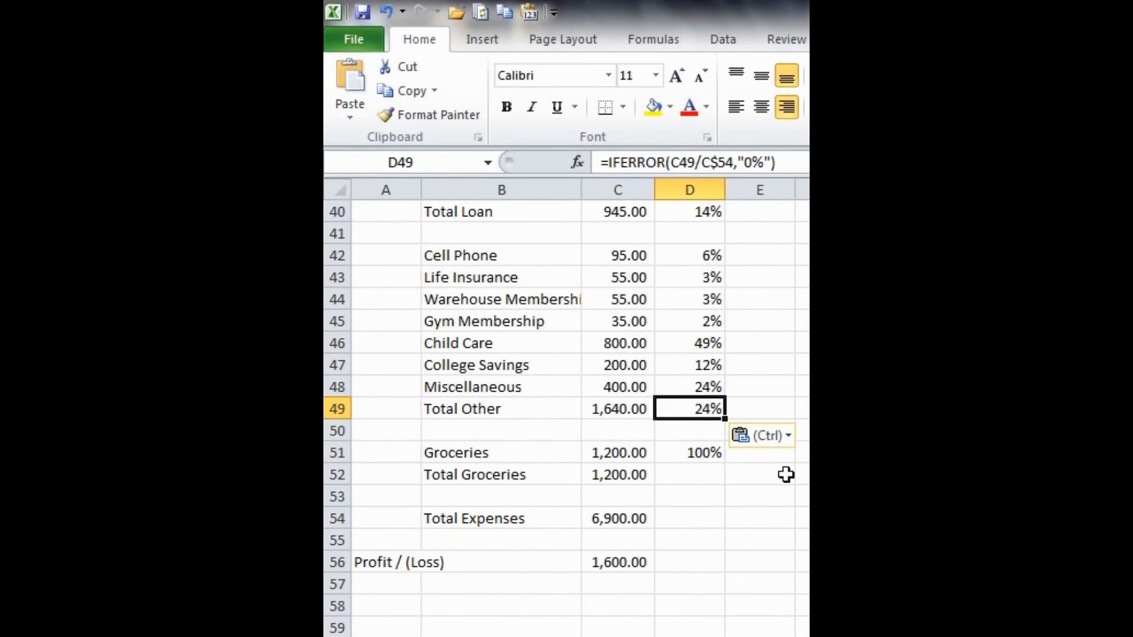
- Paste the same percentage formula into D52 for Total Groceries and inspect its cell references
left_click(728, 476)
left_click(695, 476)
key("ctrl+v")
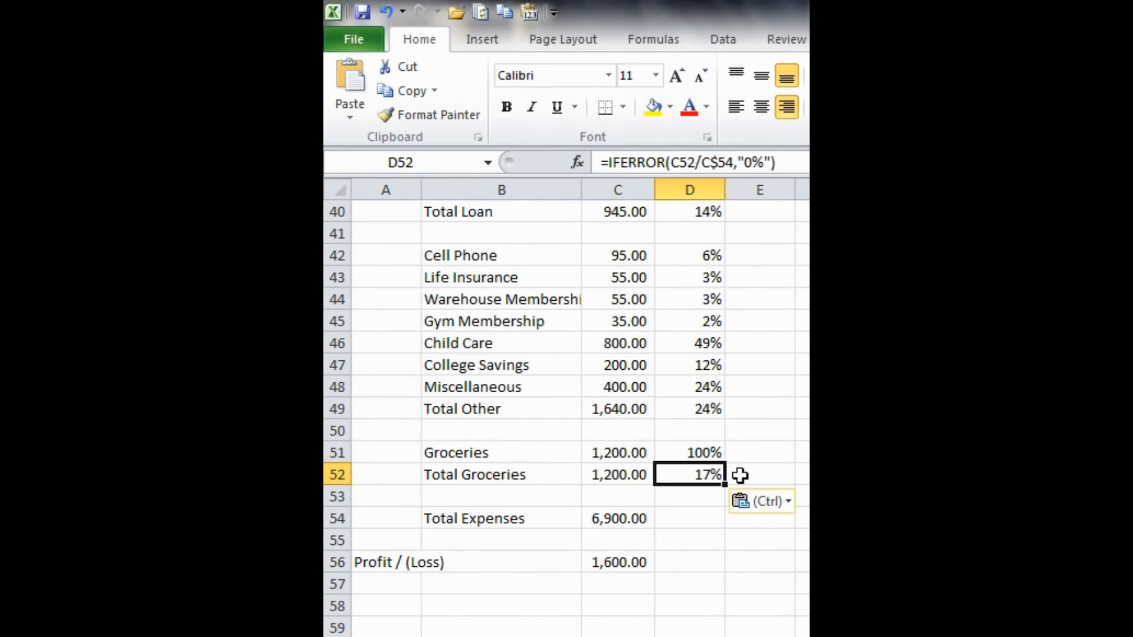
key("Escape")
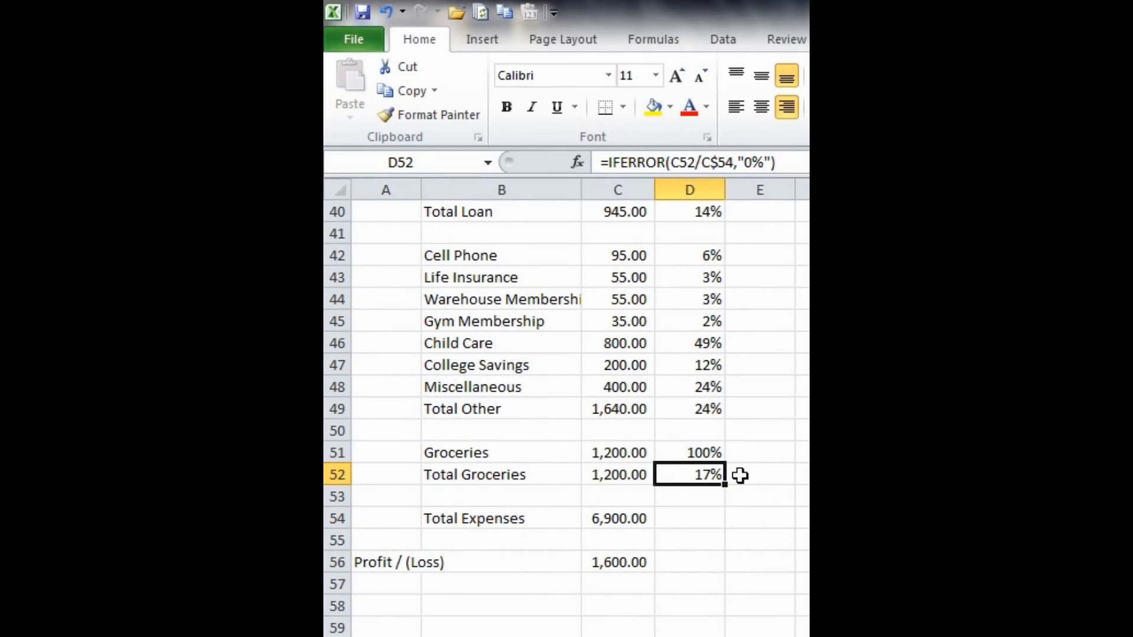
key("F2")
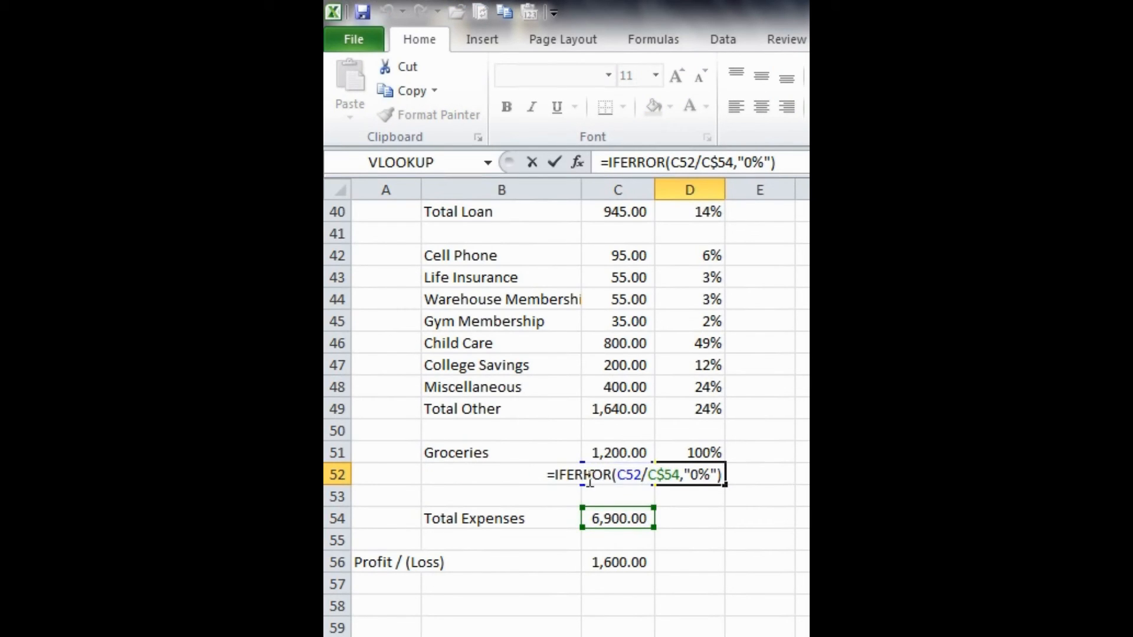
key("ctrl+Return")
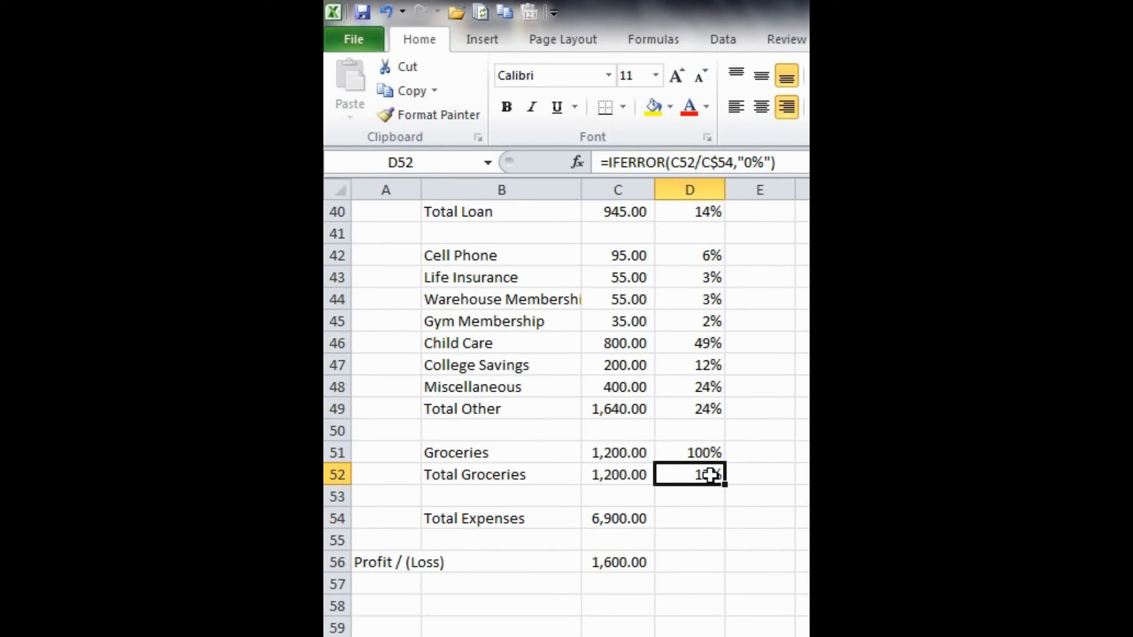
- Examine the individual expense percentages in D42:D48 and the formulas that divide each item by Total Other
scroll(710, 475, "up", 1)
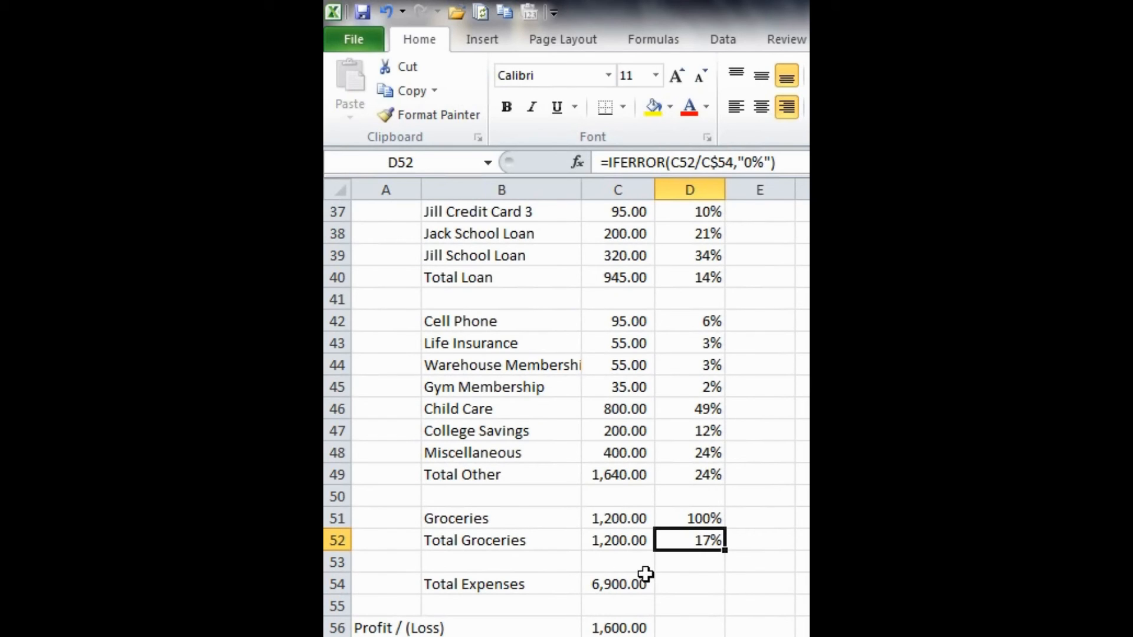
scroll(726, 471, "up", 1)
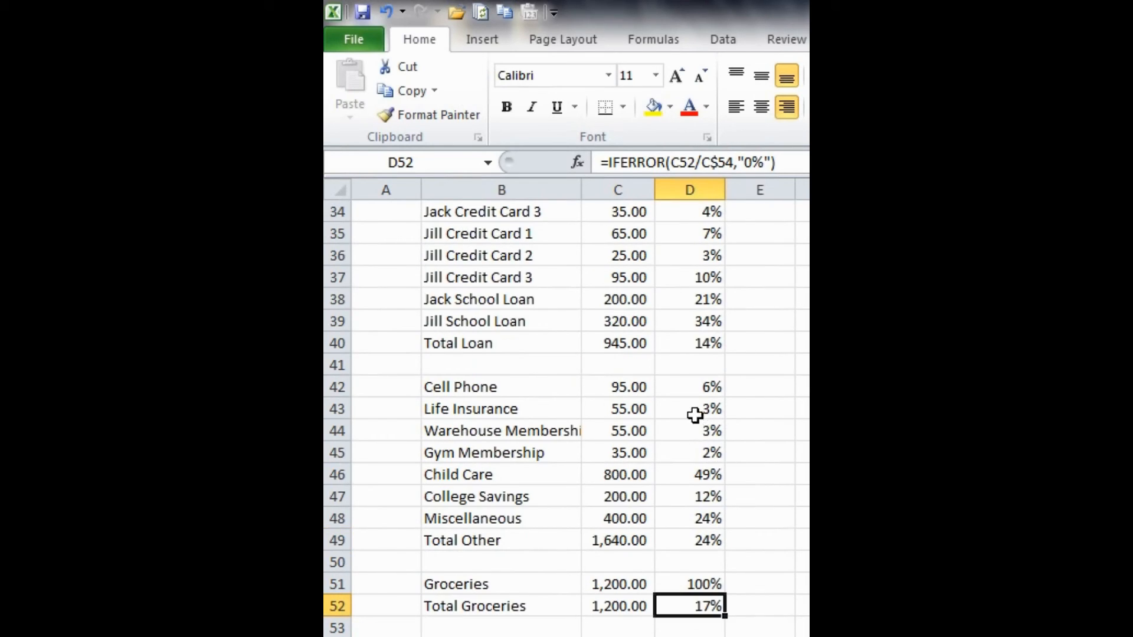
left_click_drag(706, 383, 709, 516)
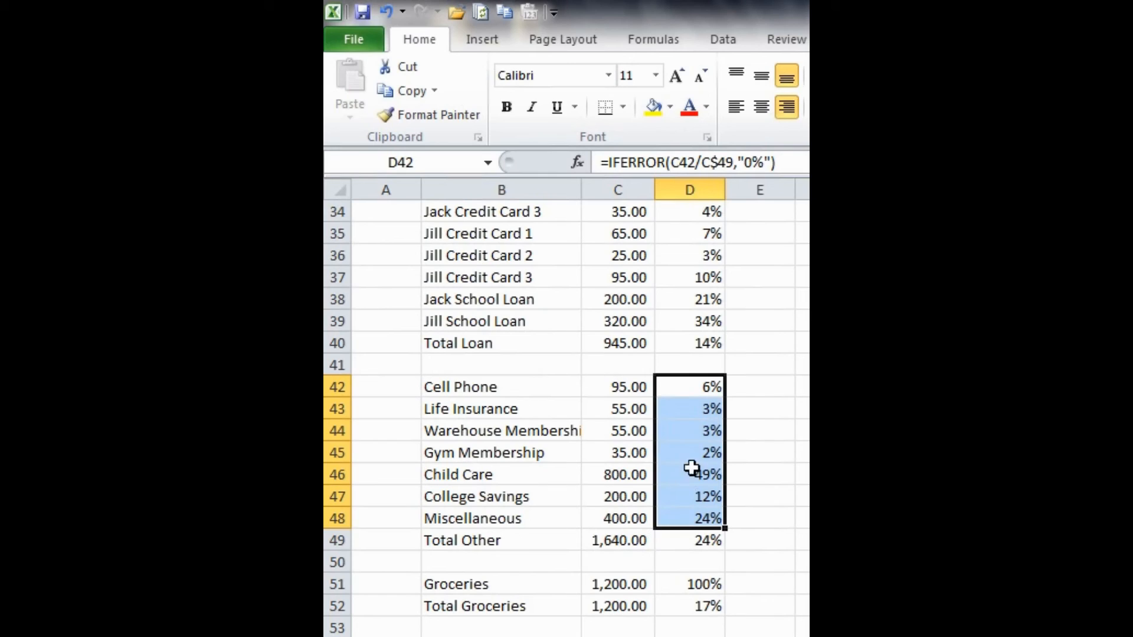
left_click(724, 381)
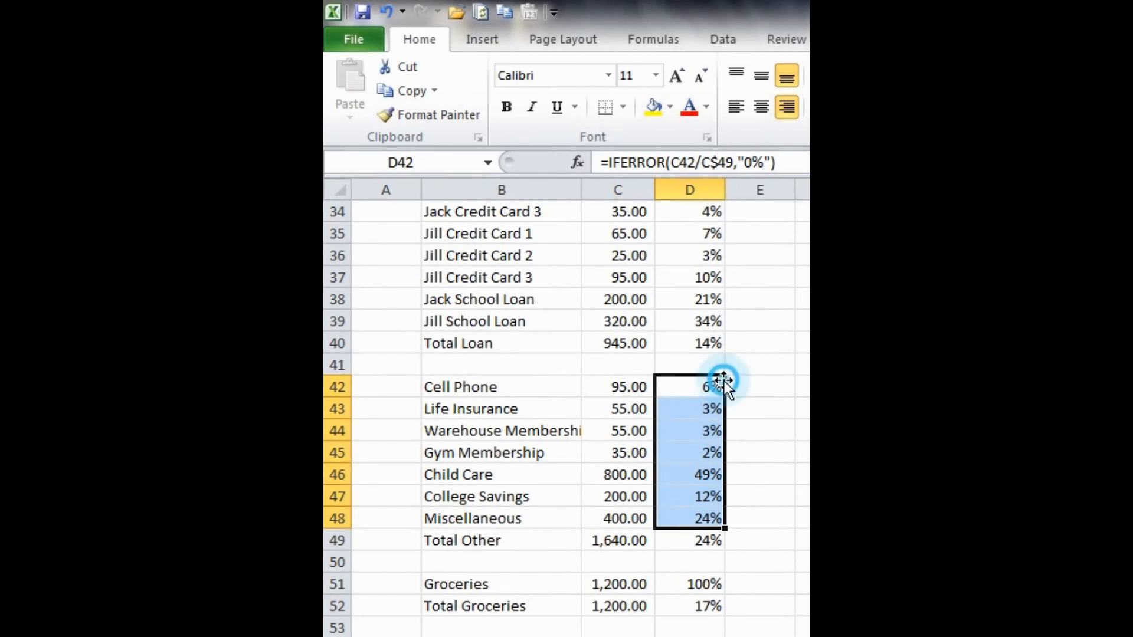
left_click(714, 384)
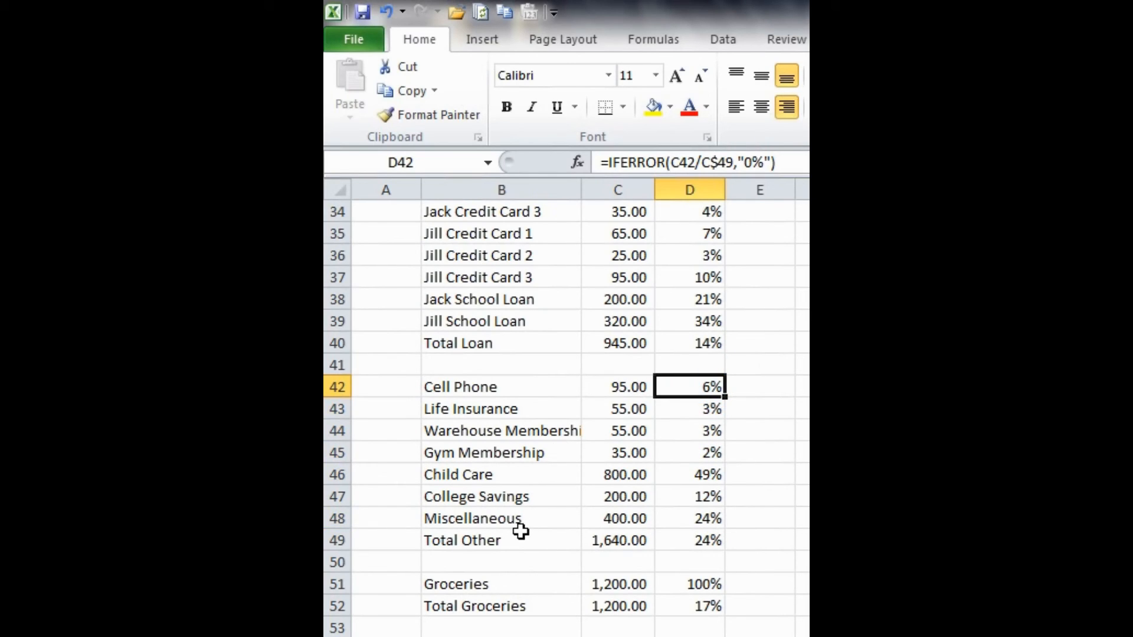
scroll(590, 502, "up", 3)
scroll(619, 566, "down", 2)
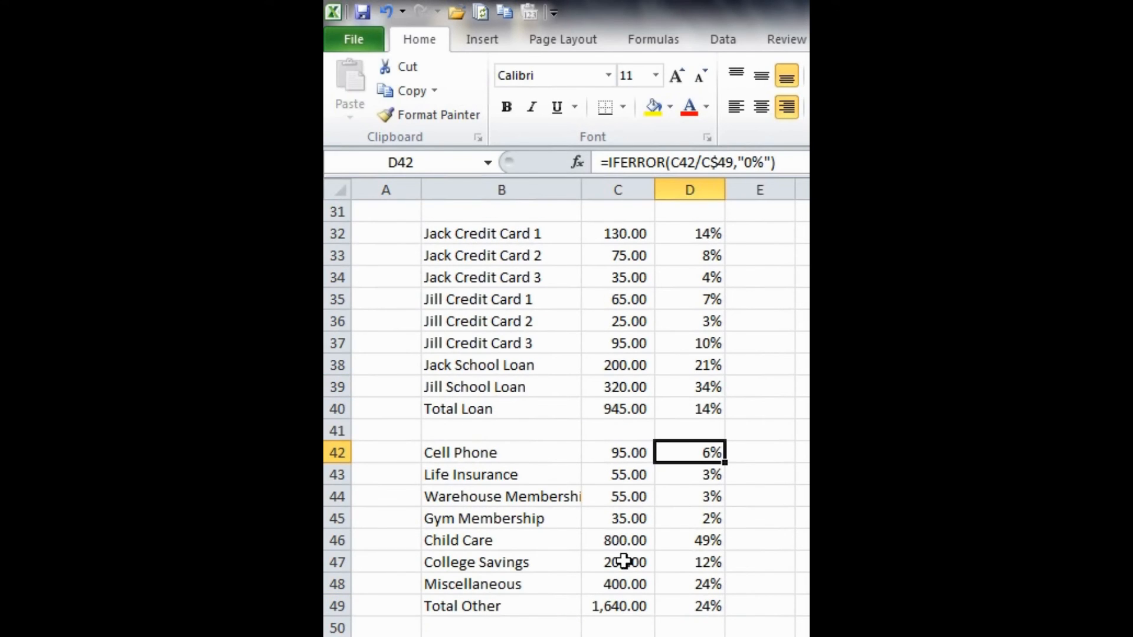
left_click(696, 473)
scroll(700, 466, "down", 1)
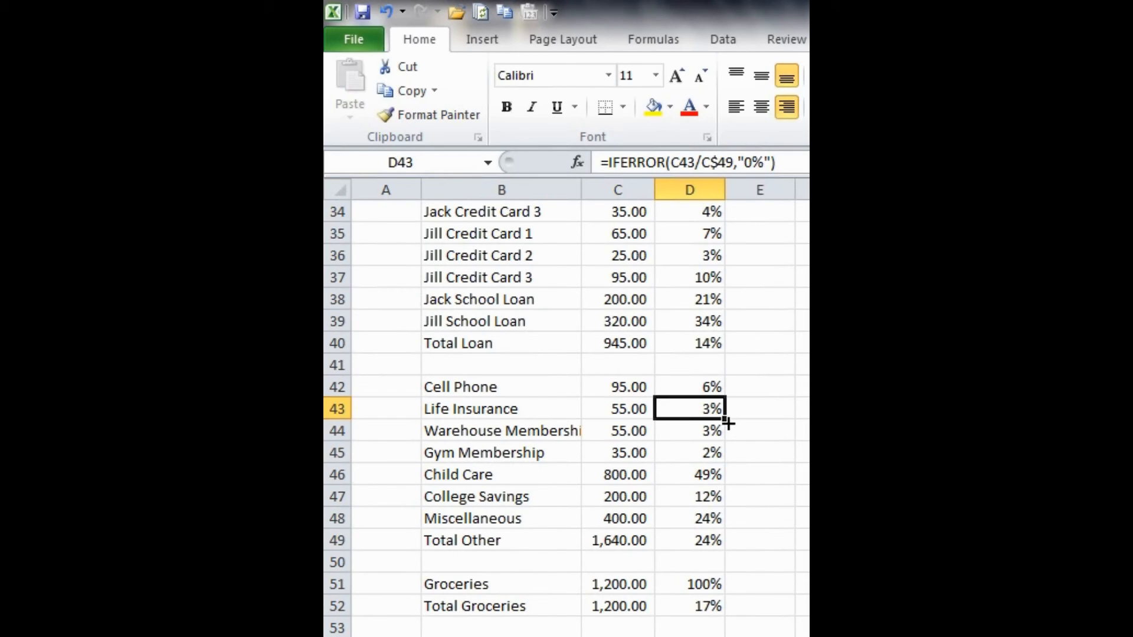
left_click(708, 472)
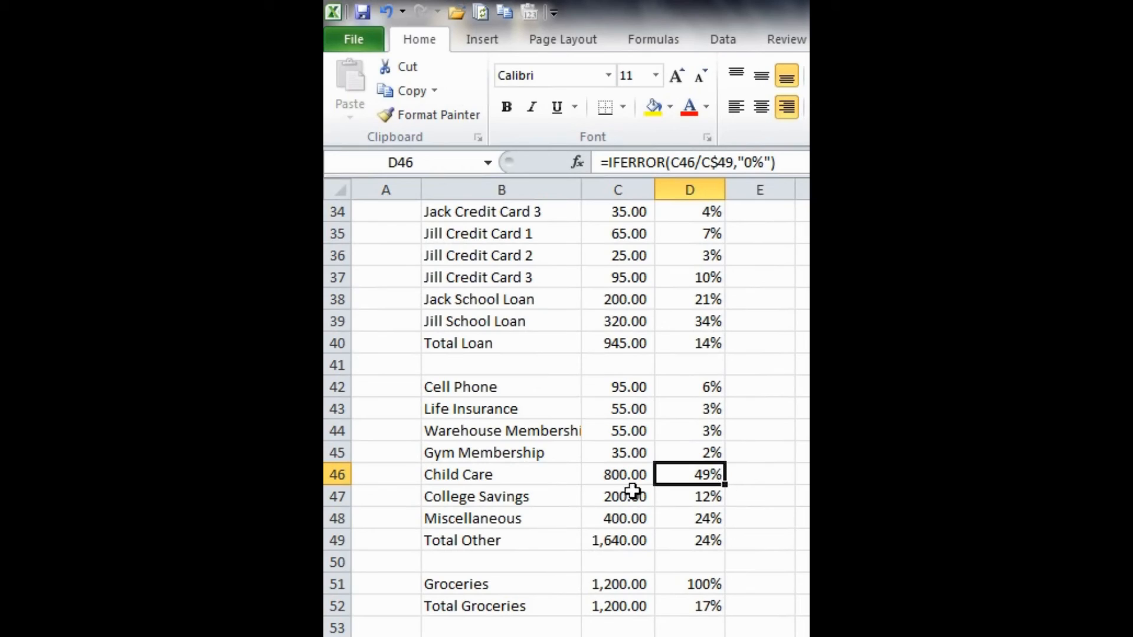
- Review the category total percentage formulas in D49, D40, D30 and D19 against Total Expenses
left_click(688, 534)
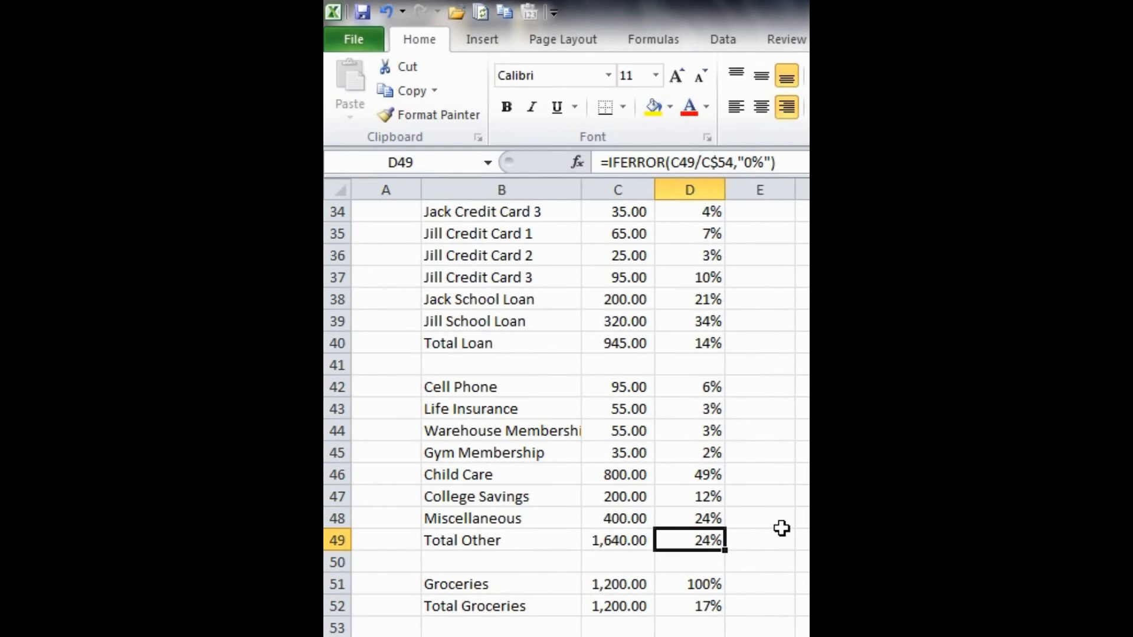
scroll(782, 520, "up", 2)
left_click(708, 472)
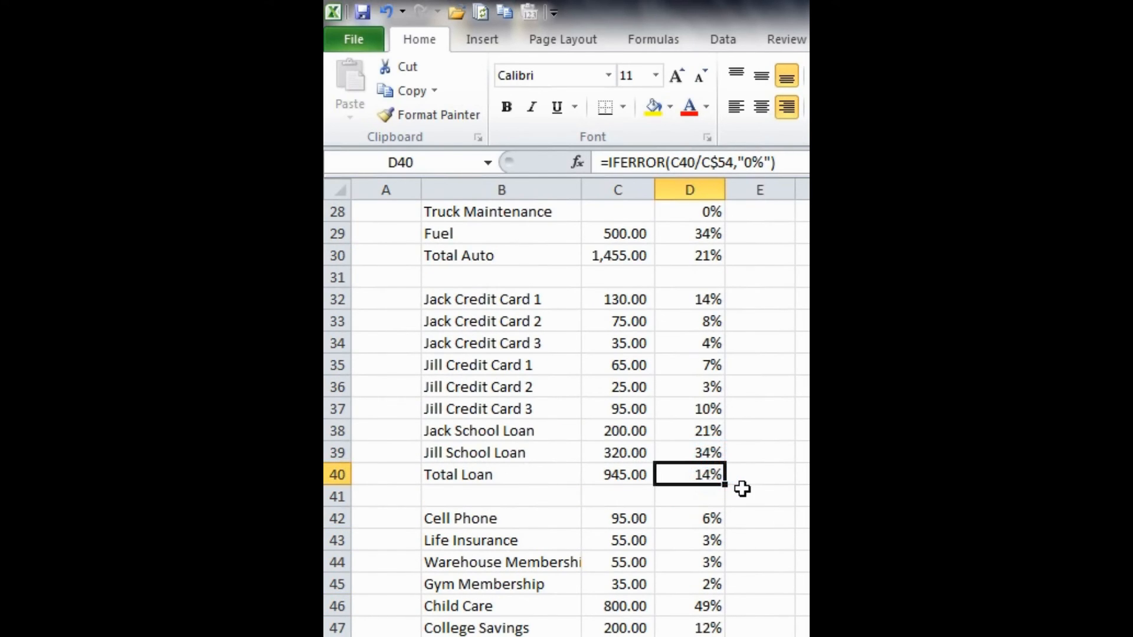
scroll(741, 488, "up", 5)
left_click(720, 583)
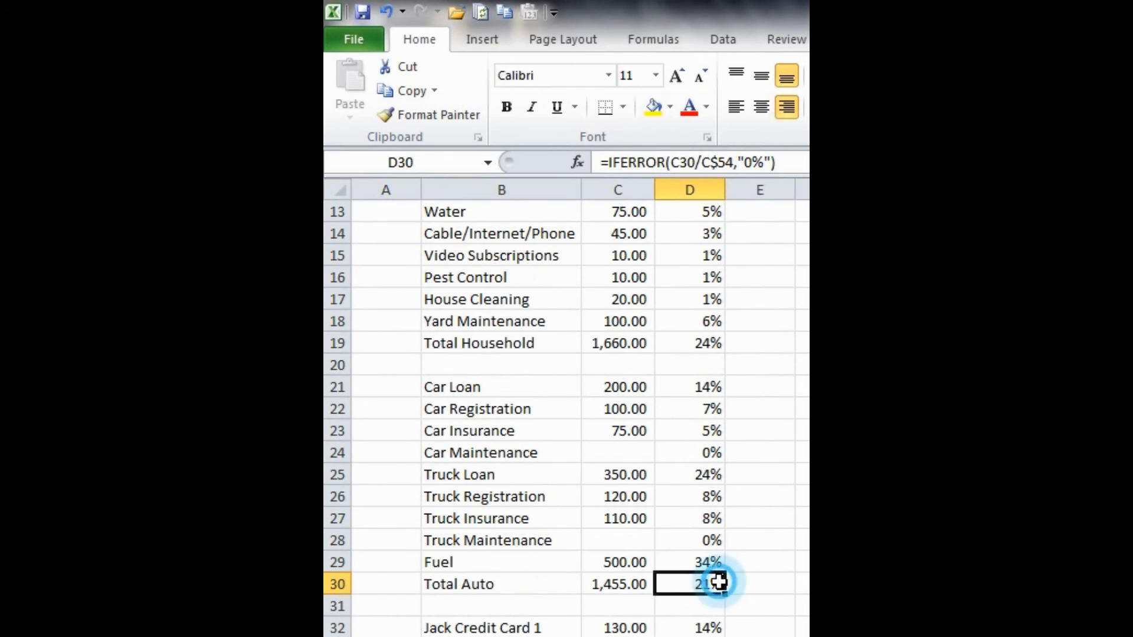
scroll(794, 579, "up", 1)
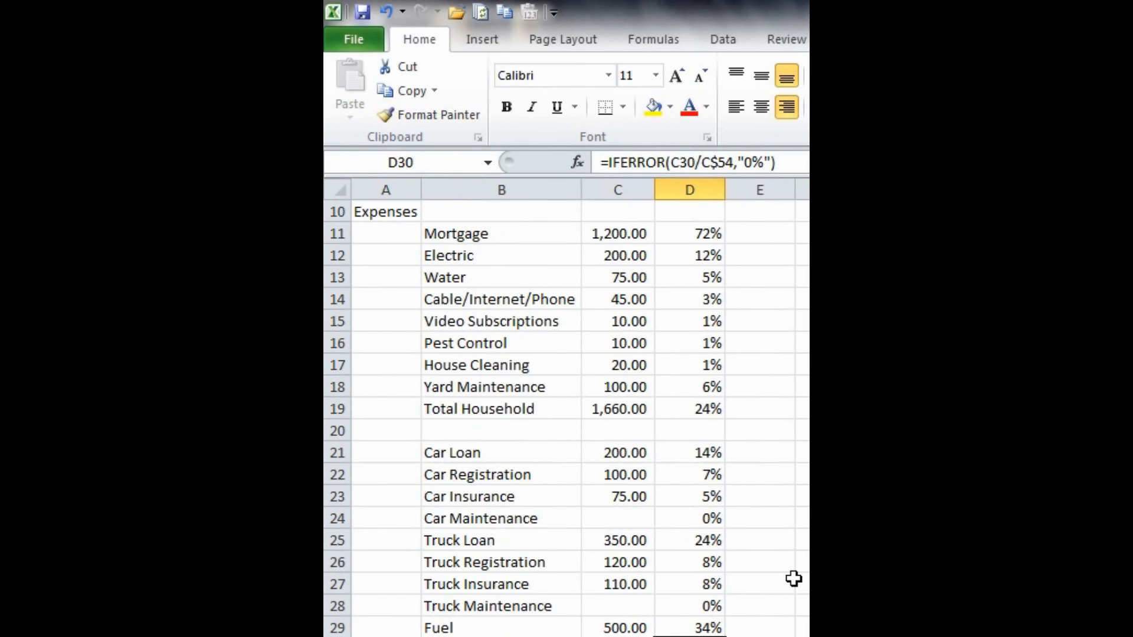
left_click(690, 413)
scroll(747, 478, "up", 2)
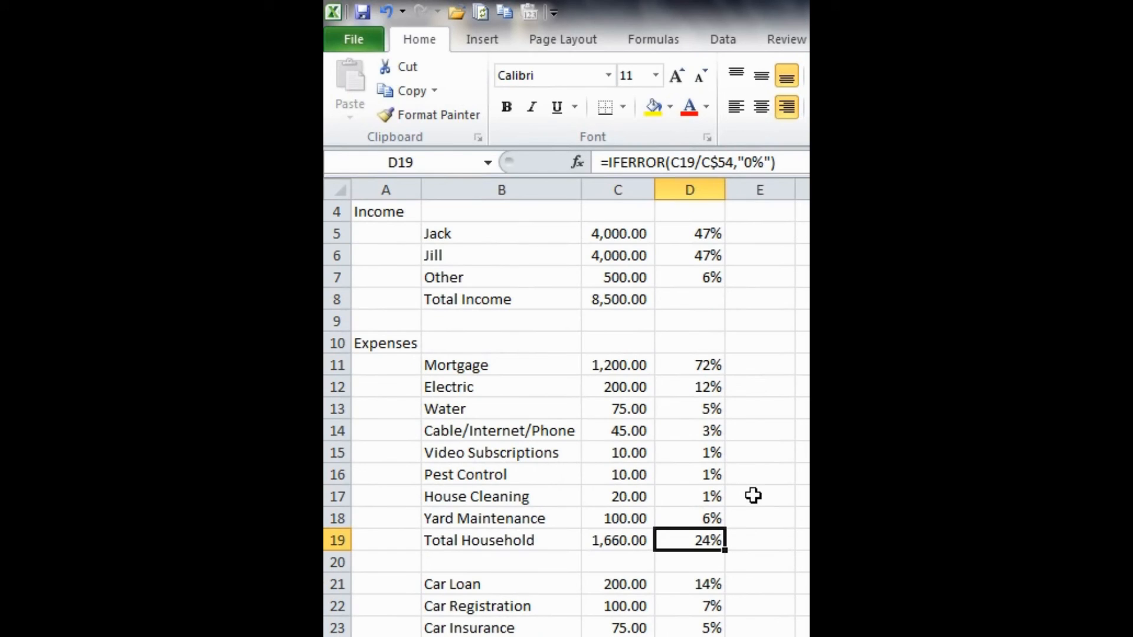
scroll(753, 496, "up", 1)
scroll(753, 496, "down", 14)
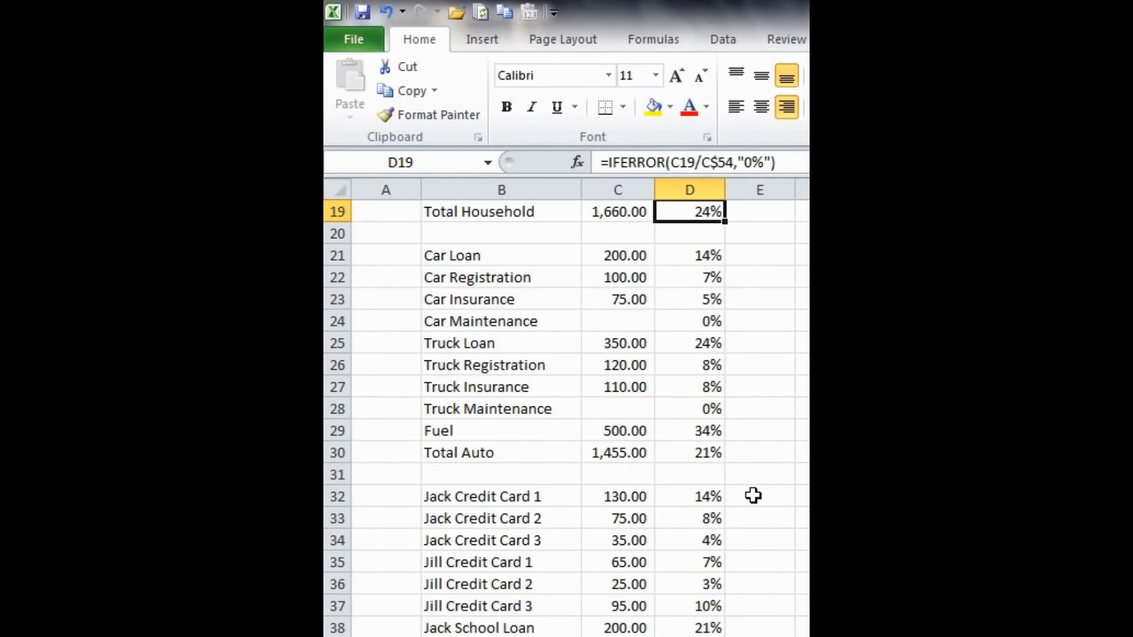
scroll(753, 496, "up", 1)
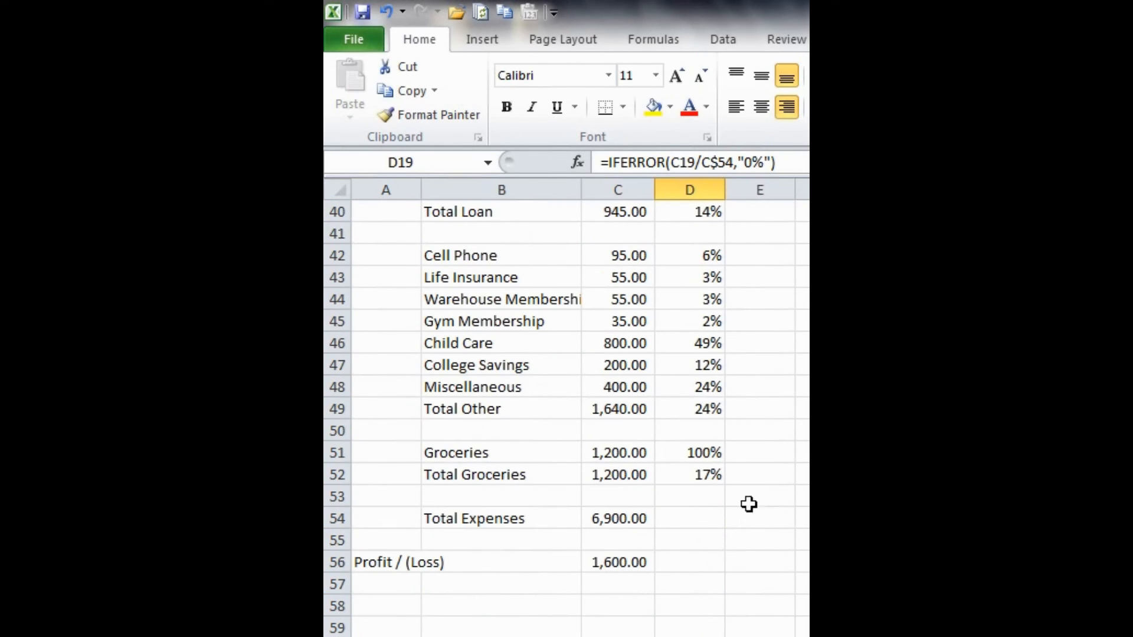
- Copy the percentage formula from D52 into D54 for Total Expenses
left_click(709, 515)
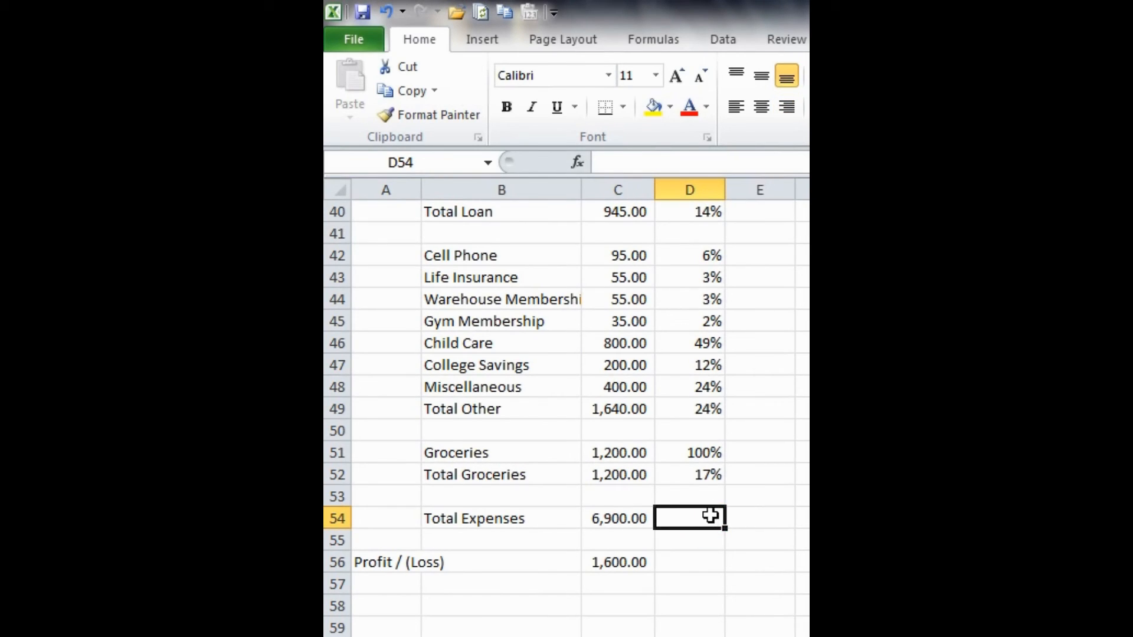
left_click(703, 474)
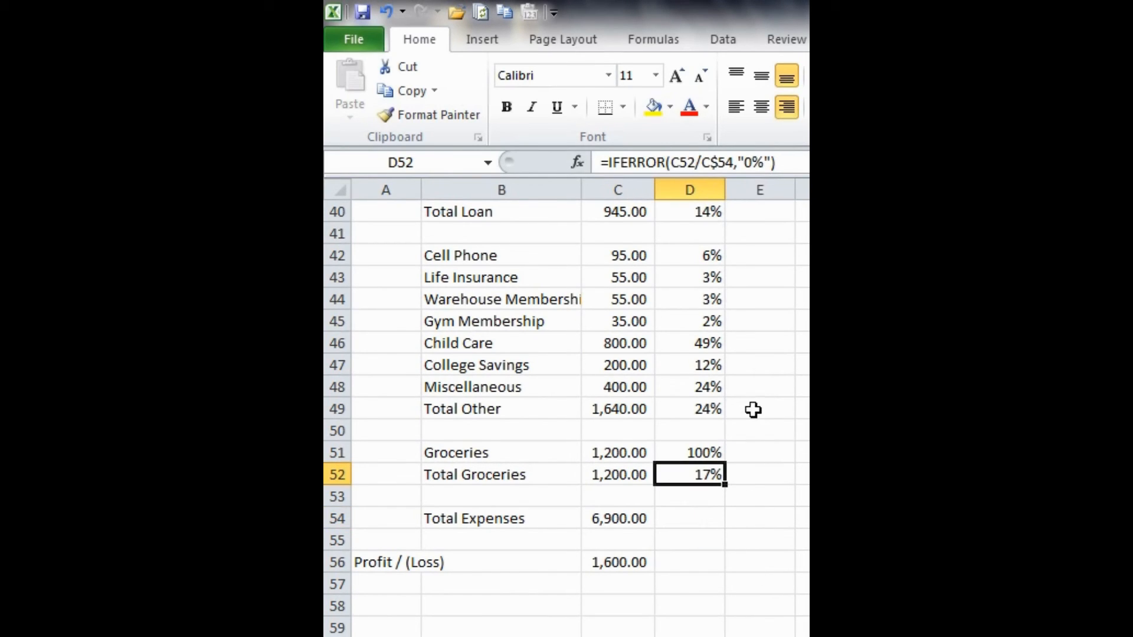
key("ctrl+c")
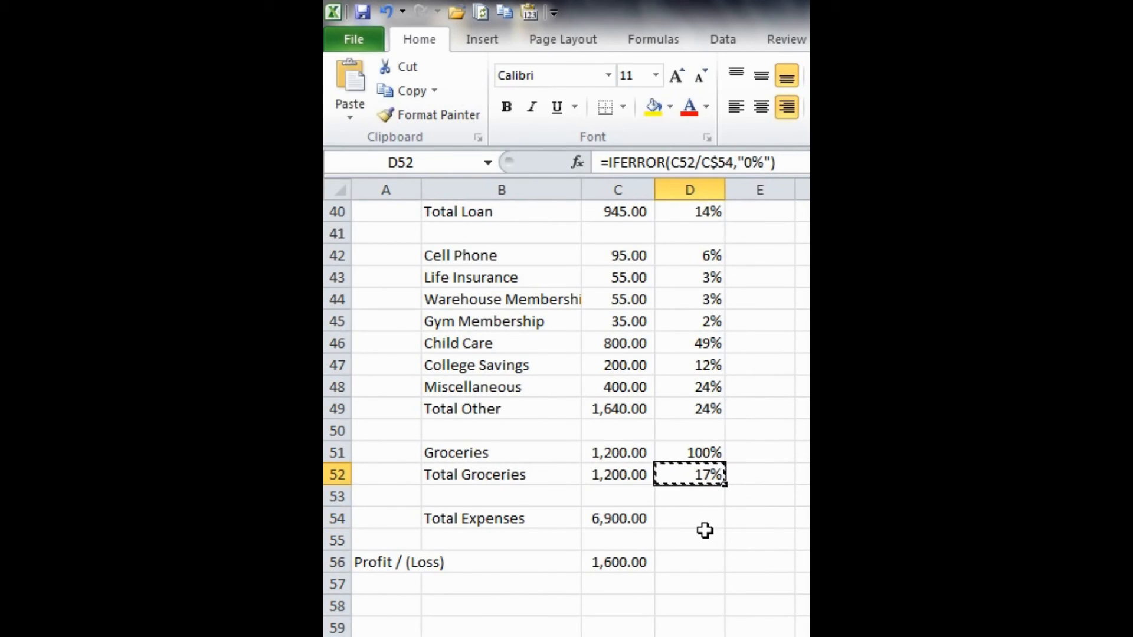
left_click(702, 517)
key("ctrl+v")
key("Escape")
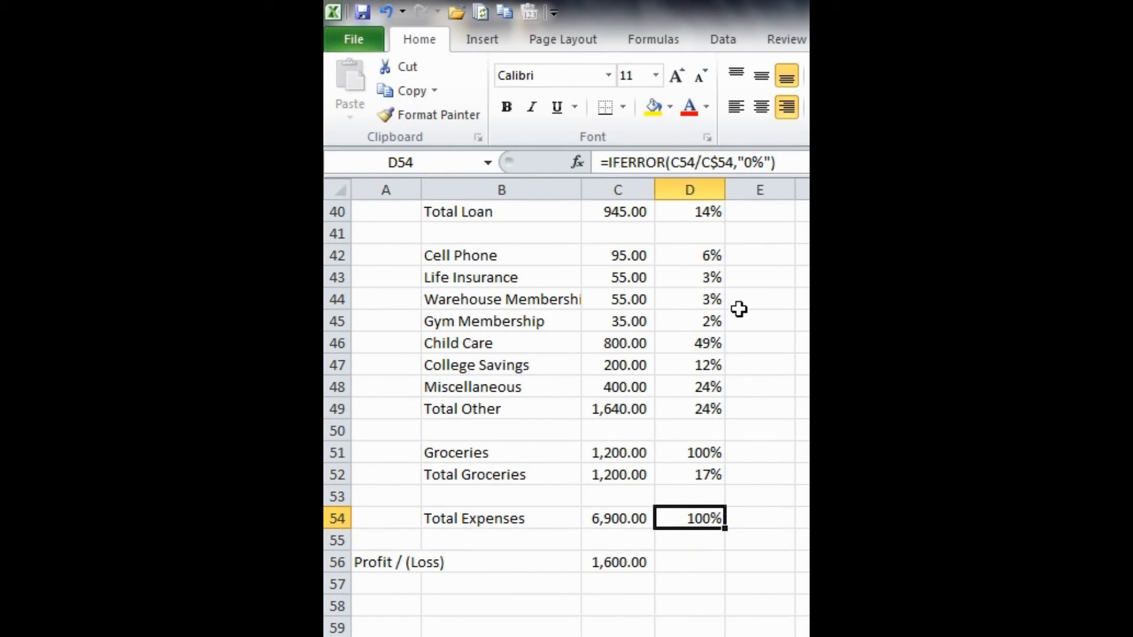
- Change the divisor in D54's formula to the Total Income amount, giving =IFERROR(C54/C$8,"0%")
left_click(755, 408)
scroll(756, 407, "up", 8)
scroll(756, 407, "down", 7)
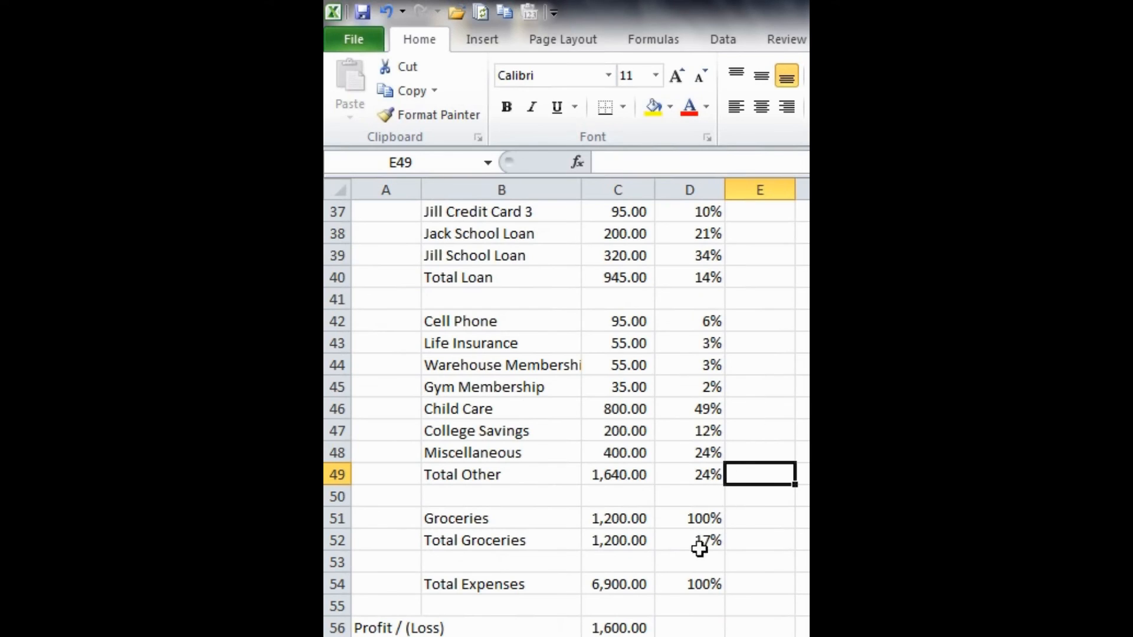
left_click(688, 581)
scroll(720, 448, "up", 12)
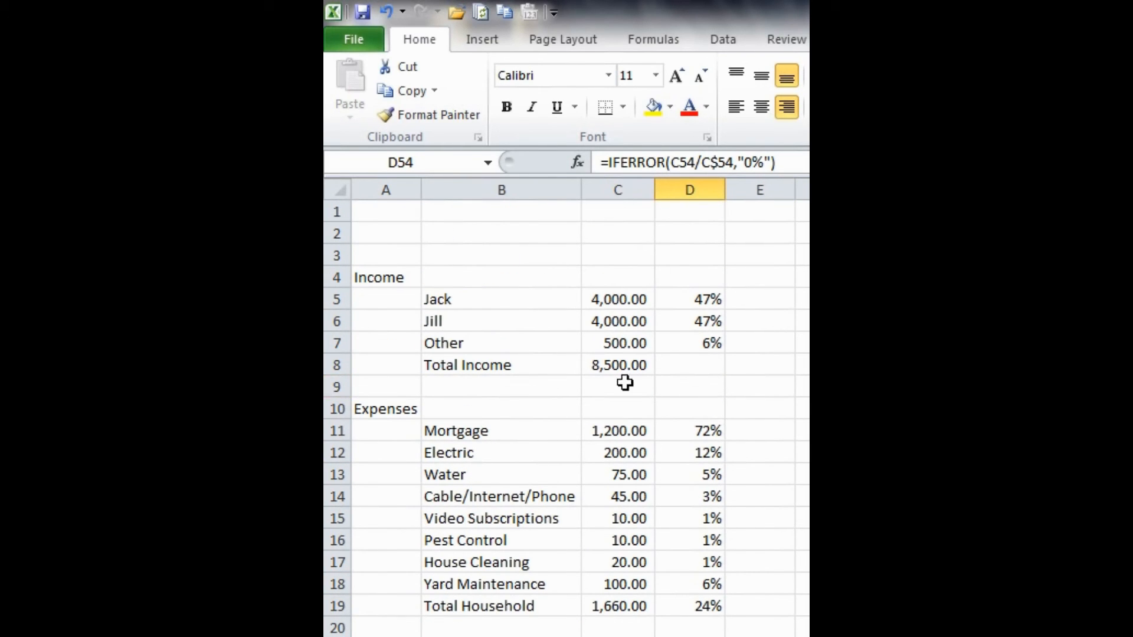
left_click(717, 163)
key("Delete")
key("Delete")
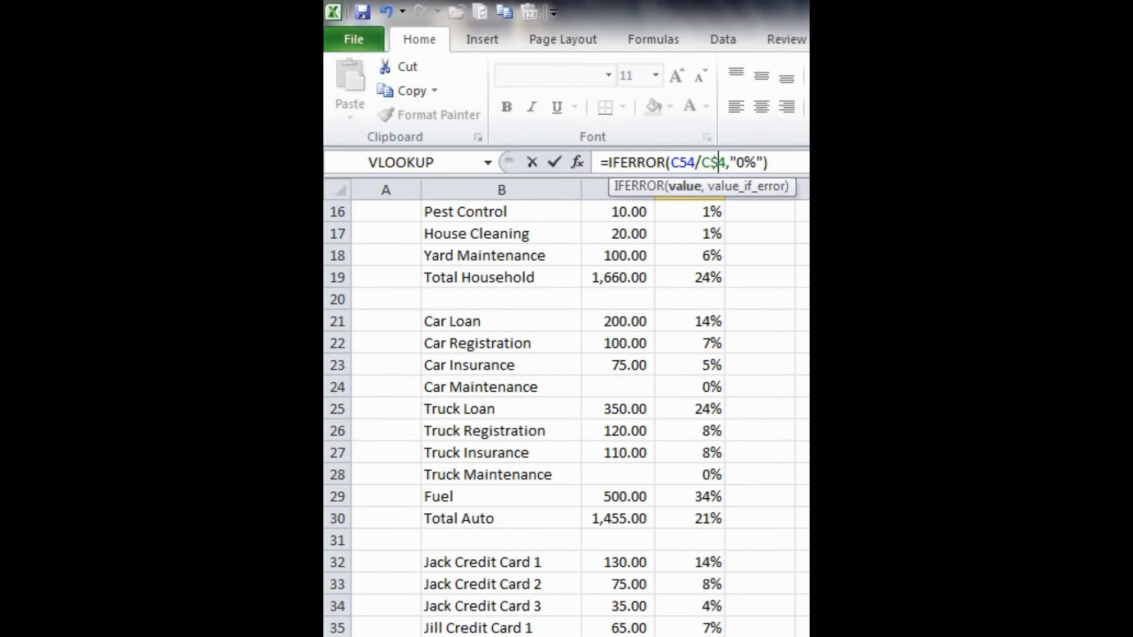
type("8")
key("Return")
scroll(795, 354, "down", 9)
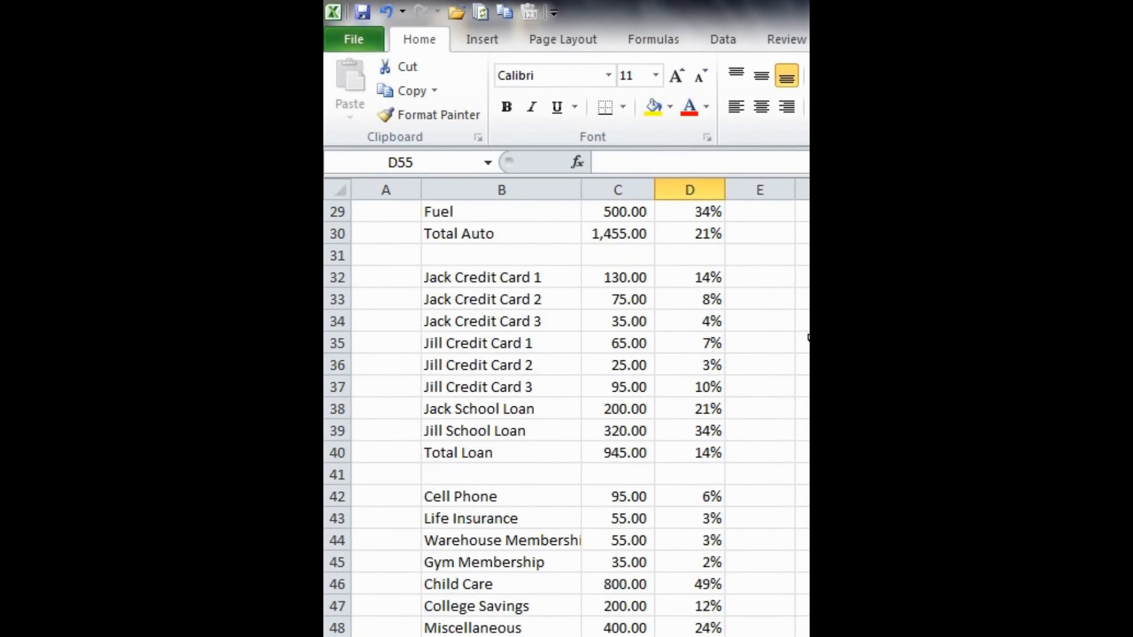
- Copy the D54 formula into D56 to show Profit / (Loss) as a percentage of Total Income
left_click(689, 431)
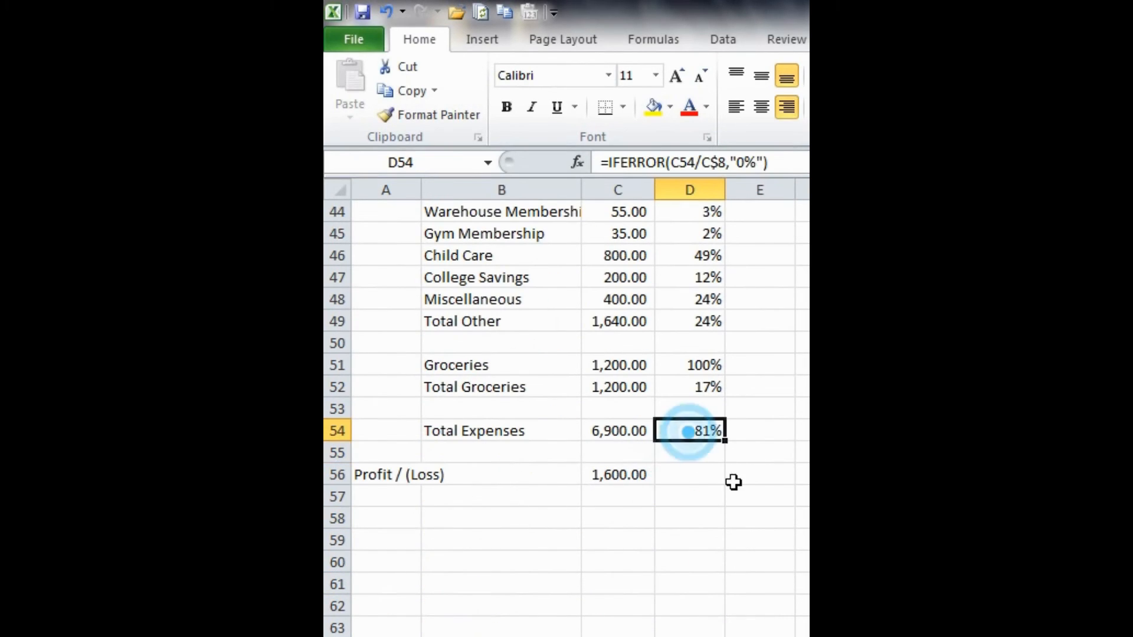
key("ctrl+c")
left_click(698, 474)
key("ctrl+v")
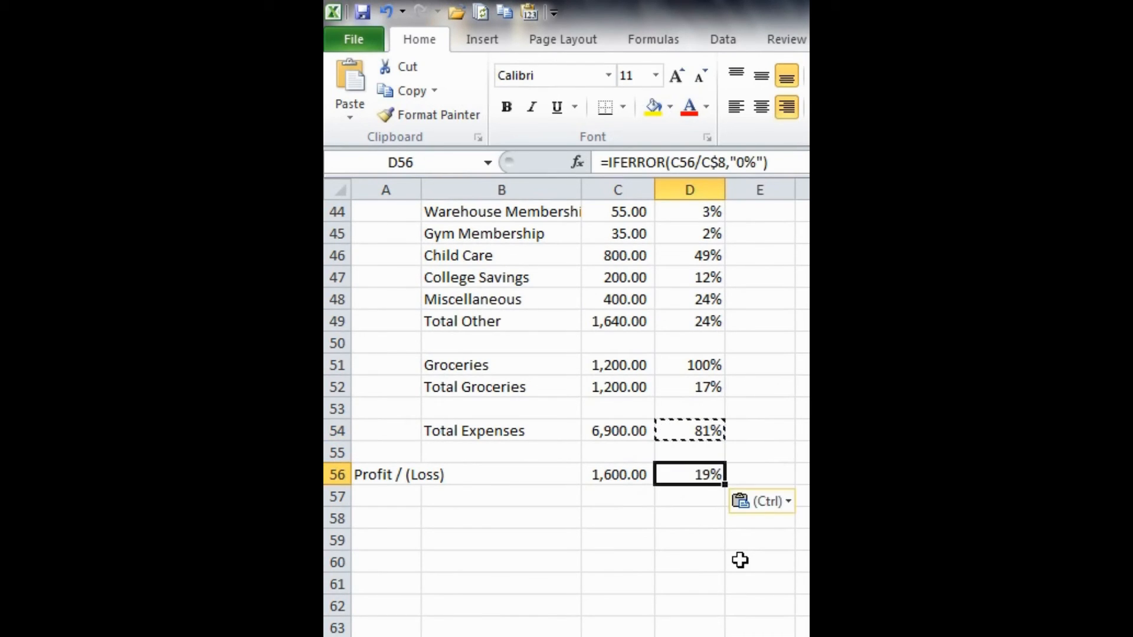
key("Escape")
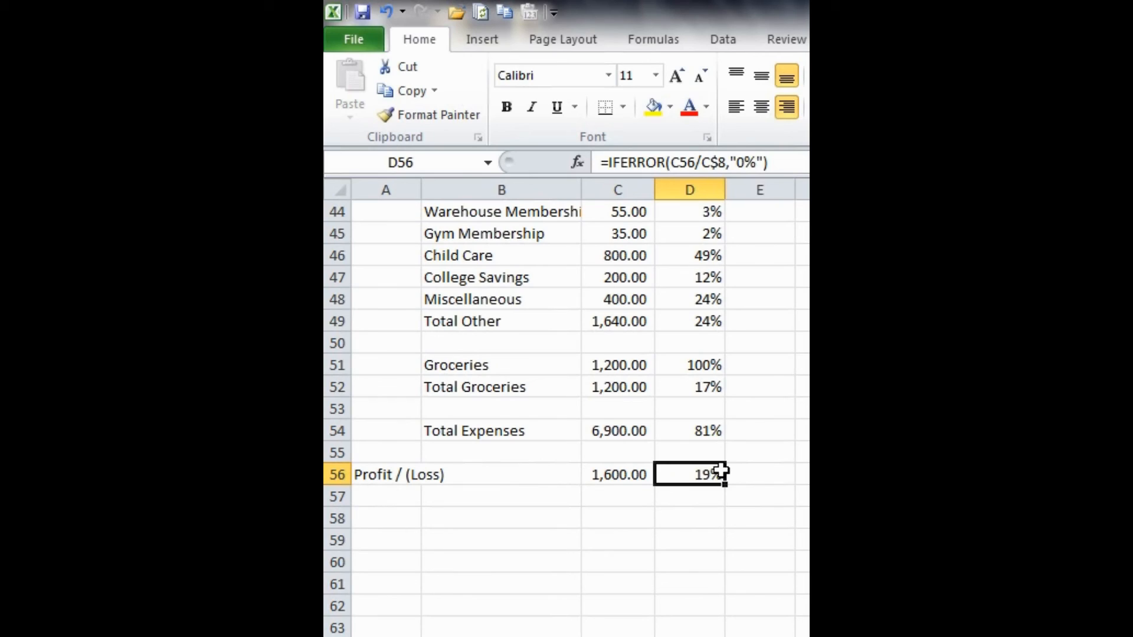
- Review the worksheet from the Total Income row down to the Total Expenses and Profit / (Loss) percentages
left_click(767, 466)
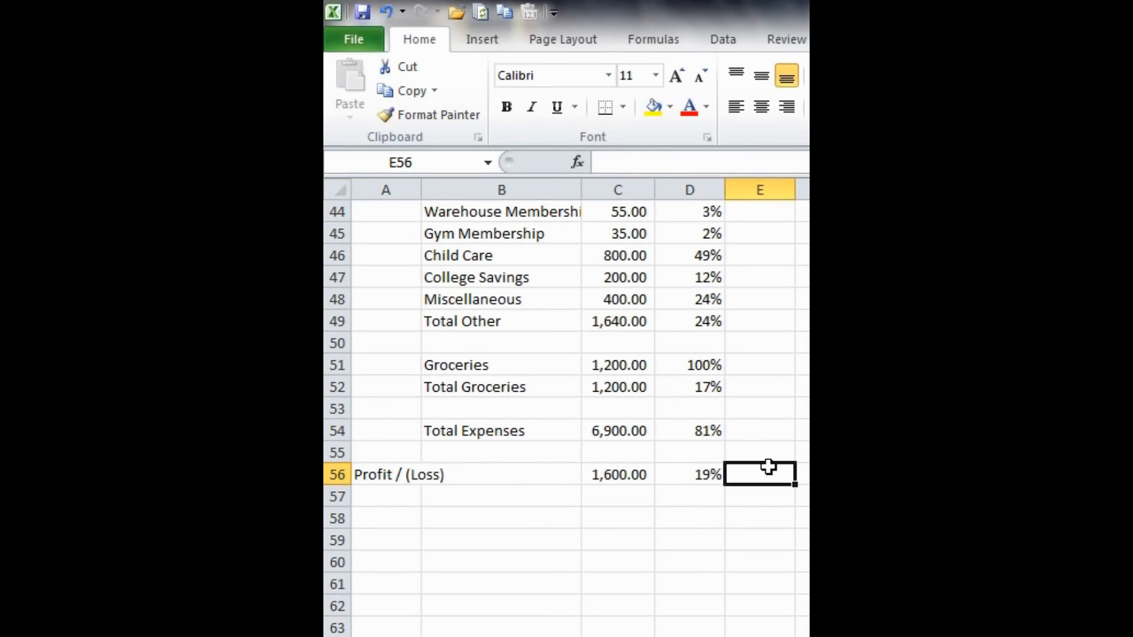
scroll(766, 466, "up", 15)
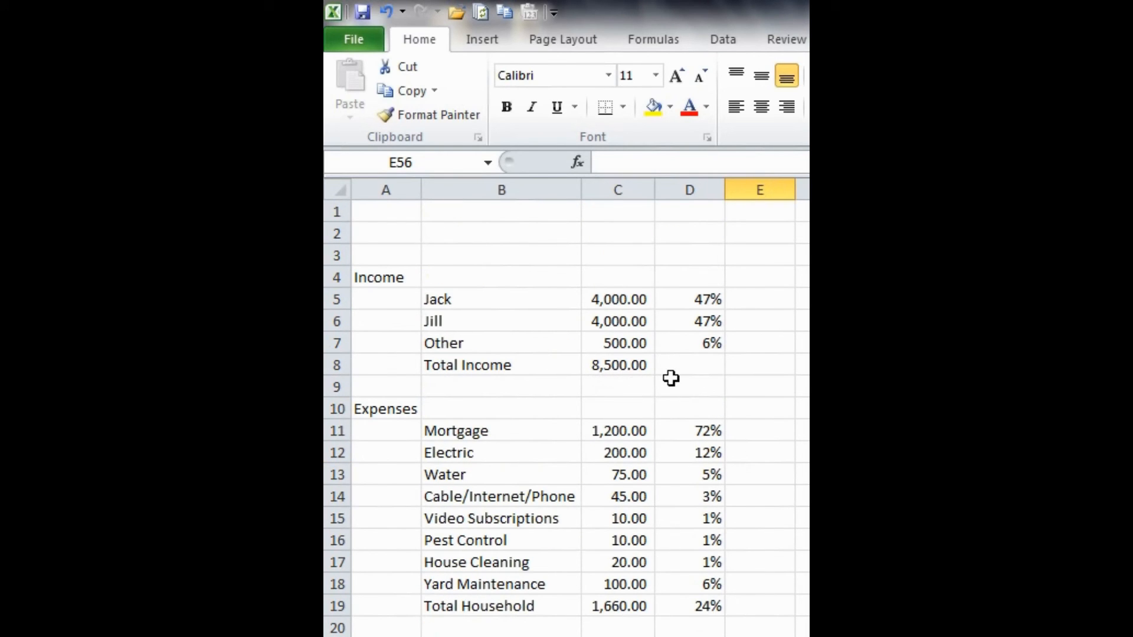
left_click(738, 365)
scroll(732, 386, "down", 7)
scroll(732, 387, "down", 6)
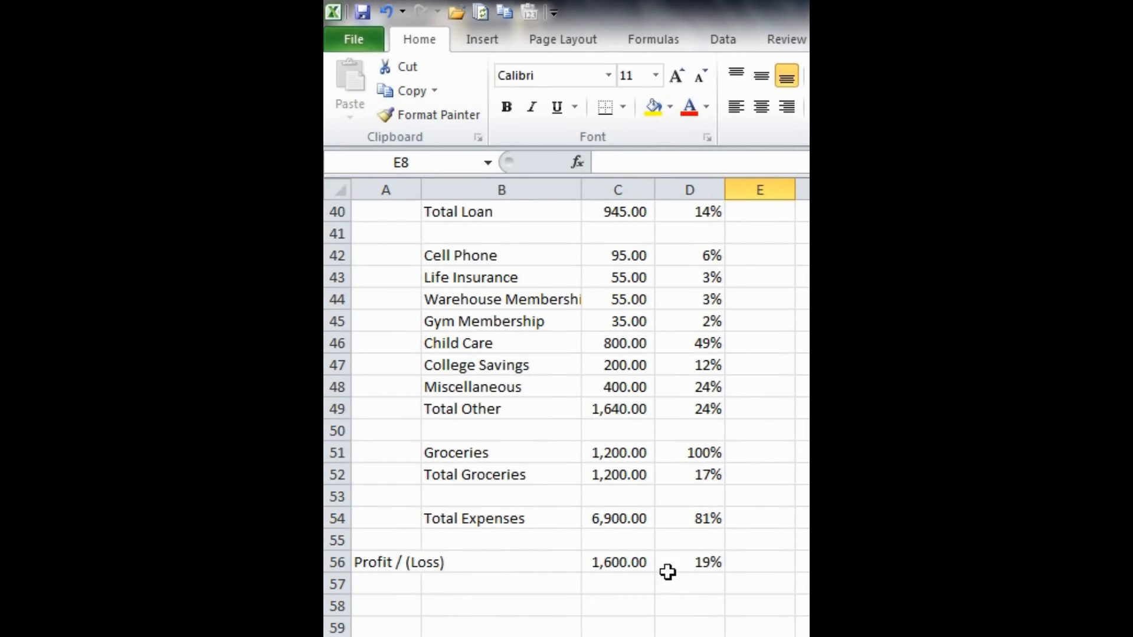
- Make the Income heading in A4 and the Expenses heading in A10 bold
left_click(757, 561)
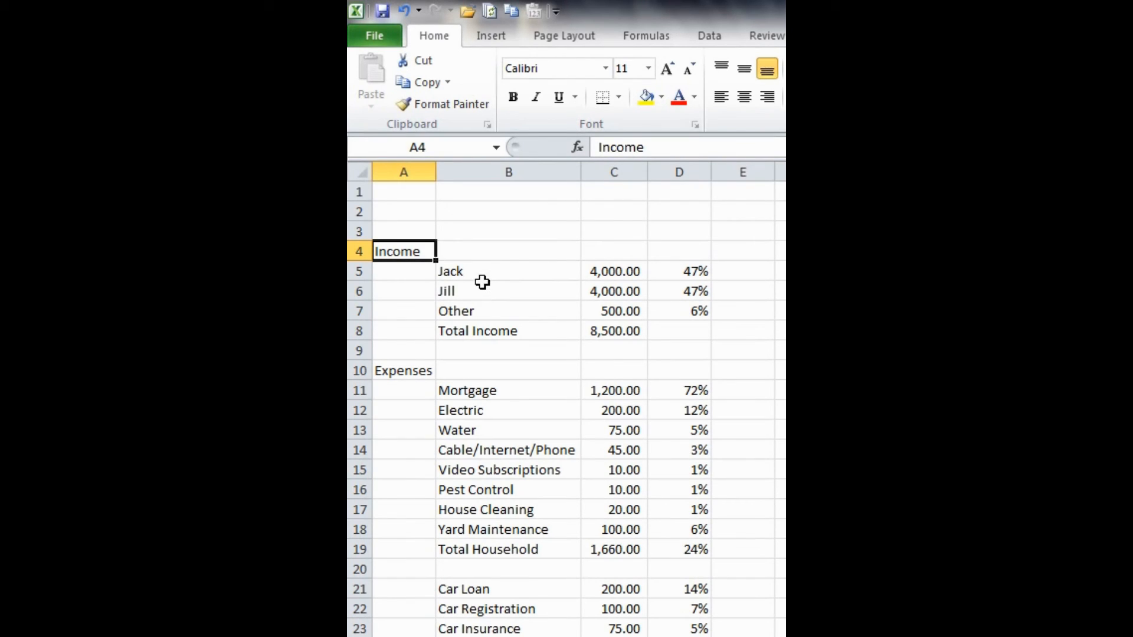
left_click(410, 249)
left_click(410, 250)
left_click(415, 254)
left_click(408, 369, "ctrl")
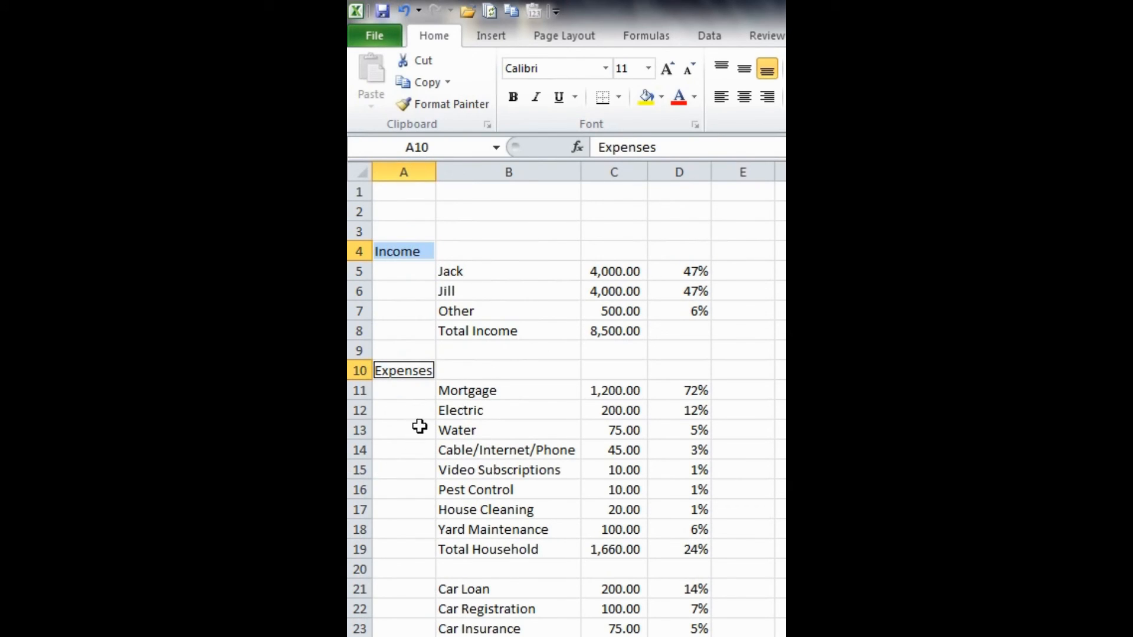
left_click(513, 98)
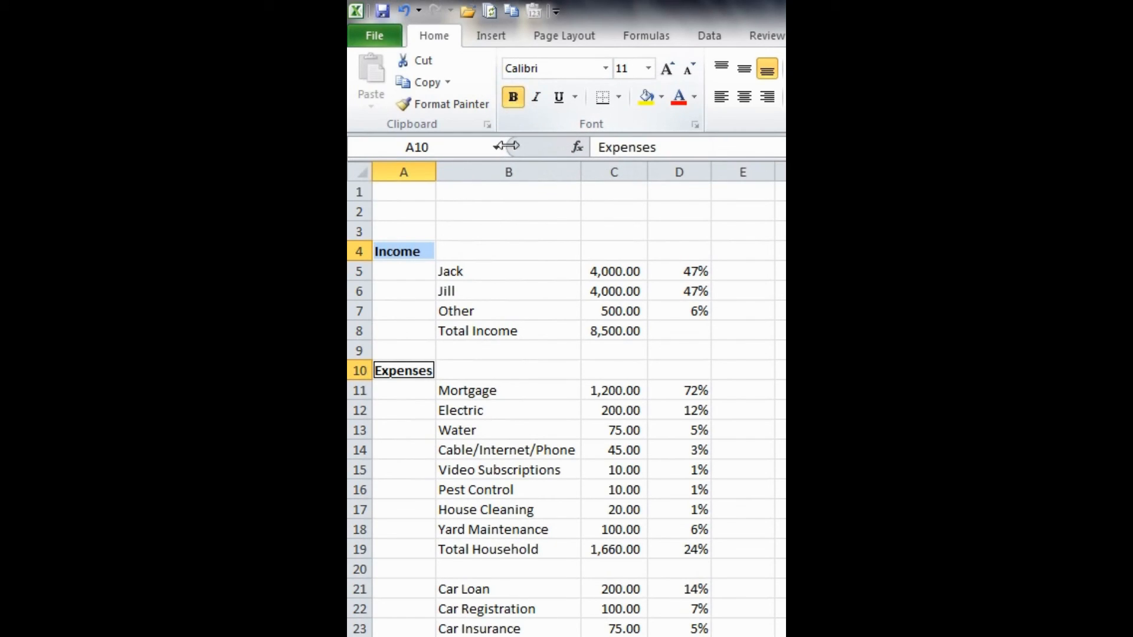
- Make the Total Income row bold across B8:D8, covering the label, amount and percentage cells
left_click(479, 331)
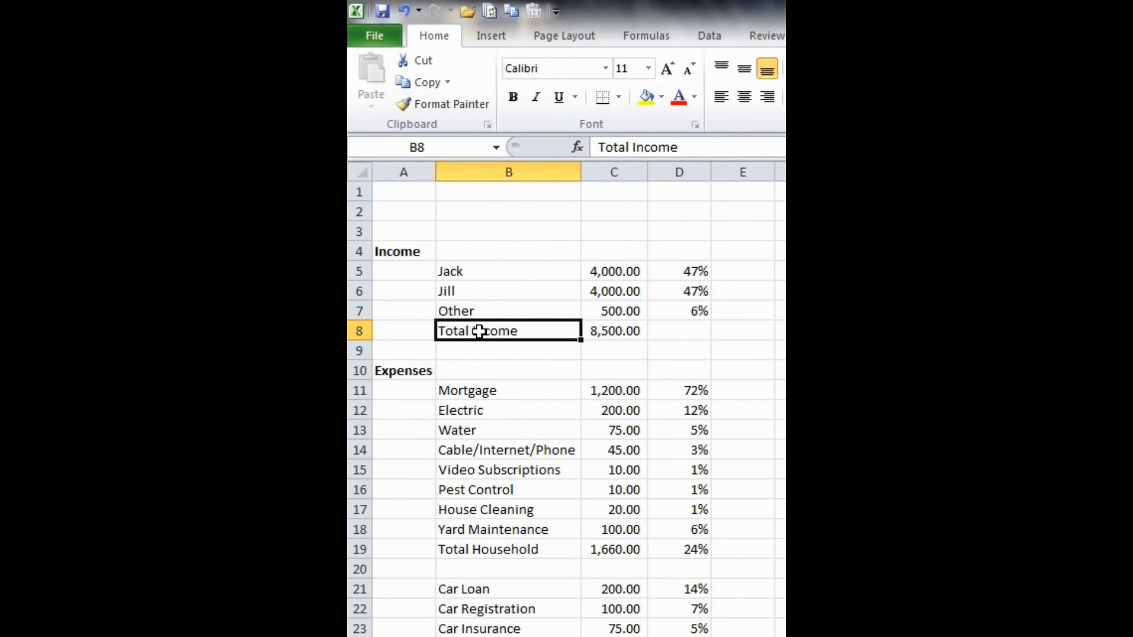
left_click(597, 330, "ctrl")
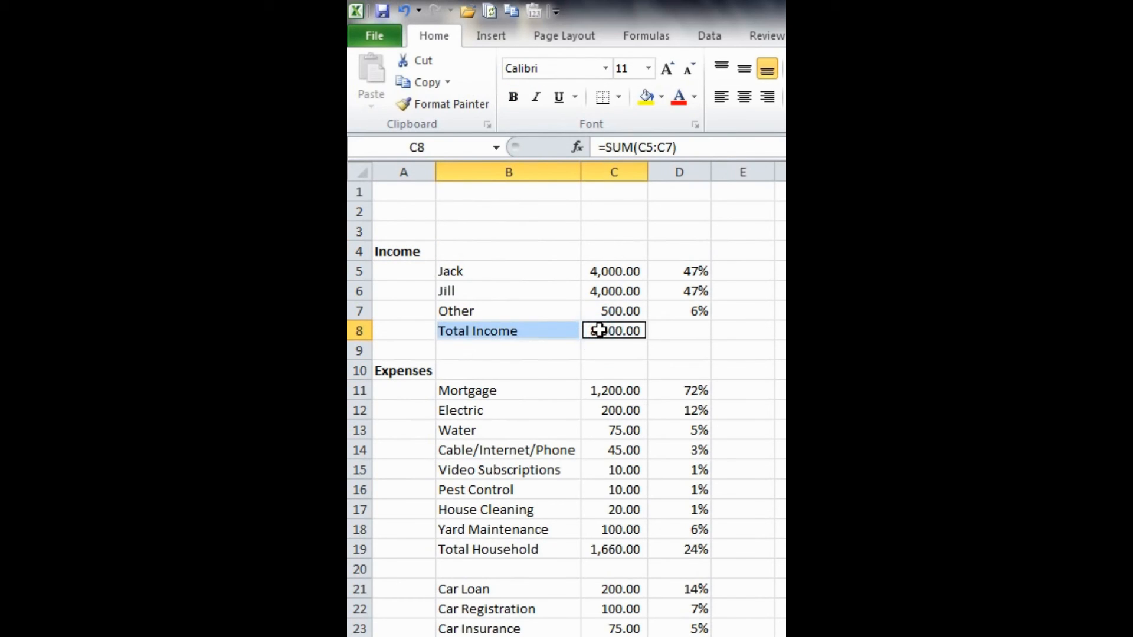
left_click(660, 330, "ctrl")
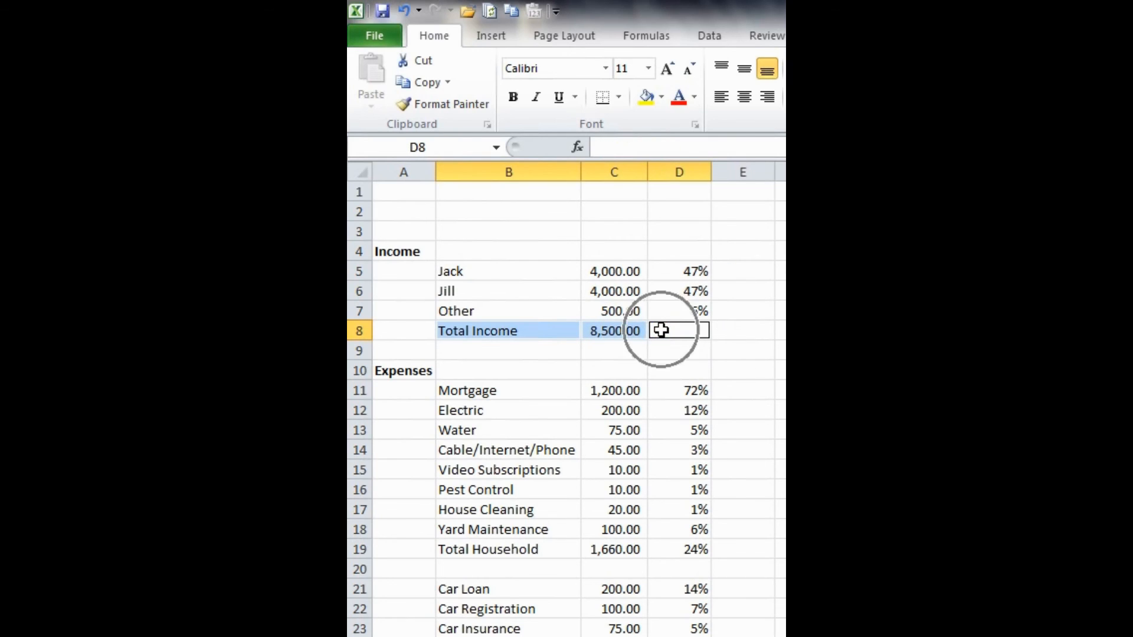
left_click(518, 100)
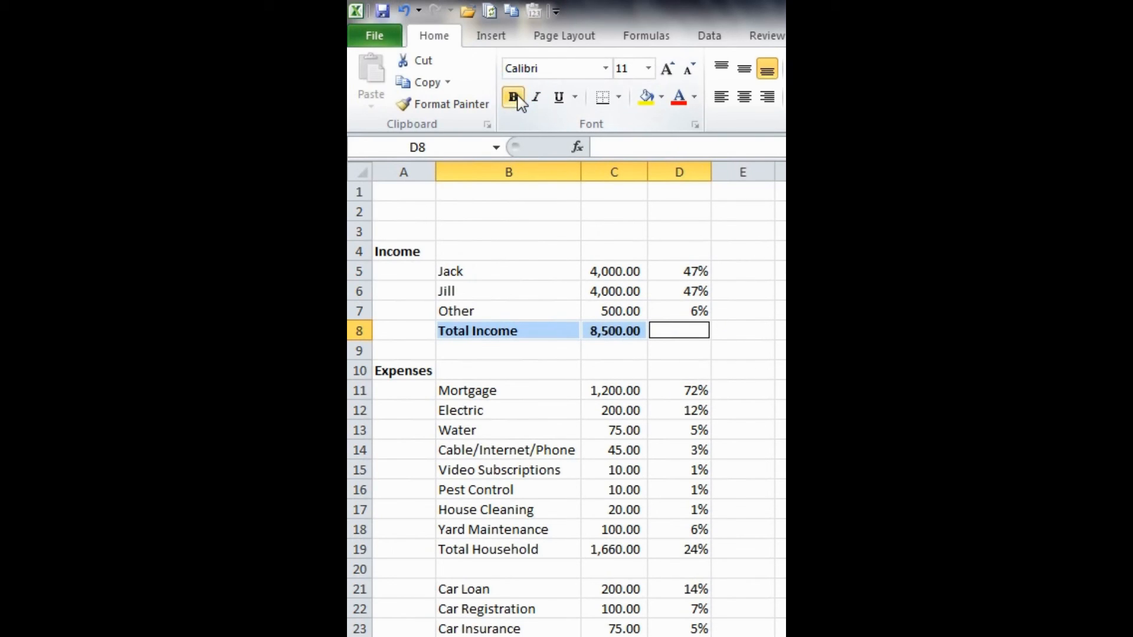
- Apply a Top and Thick Bottom Border to the Total Income amount and percentage cells, C8:D8
left_click(611, 331)
left_click_drag(611, 331, 678, 328)
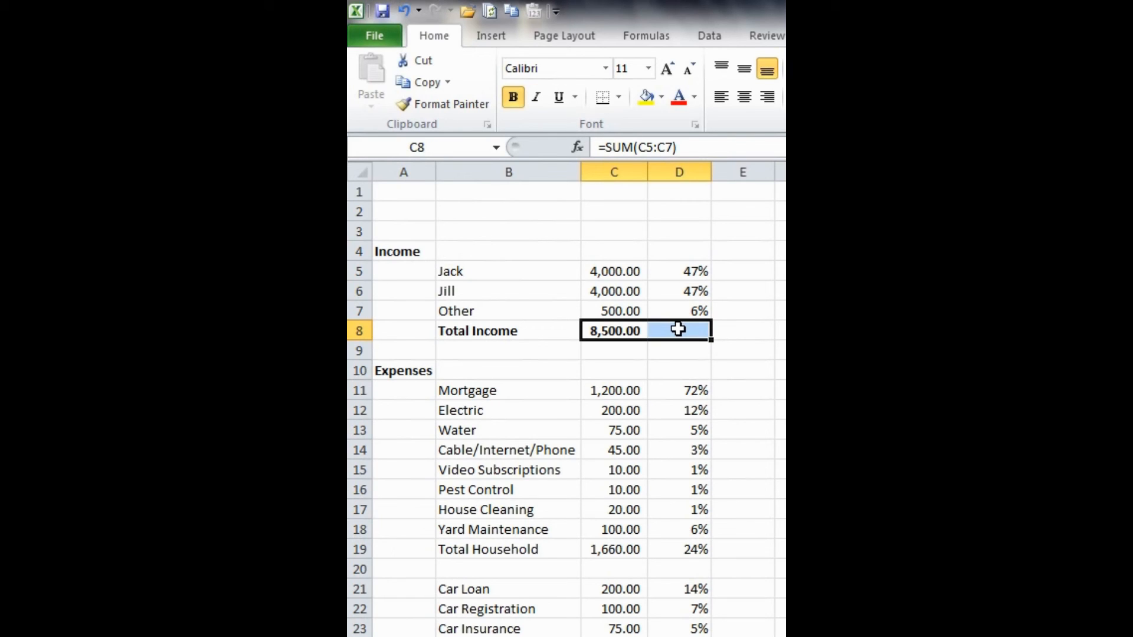
left_click(619, 96)
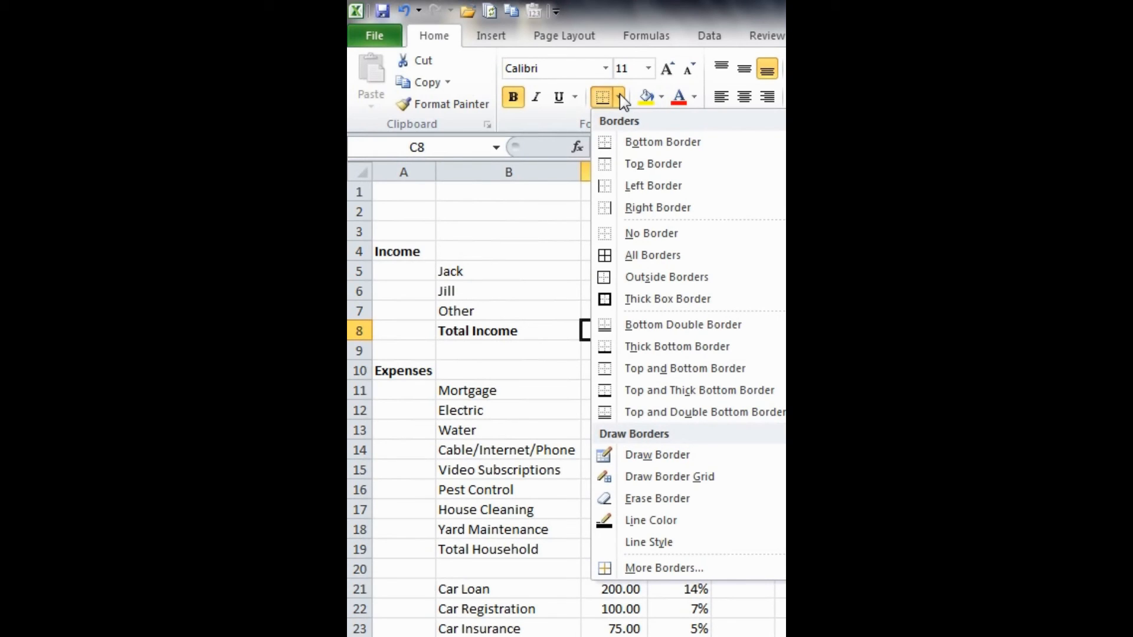
left_click(663, 390)
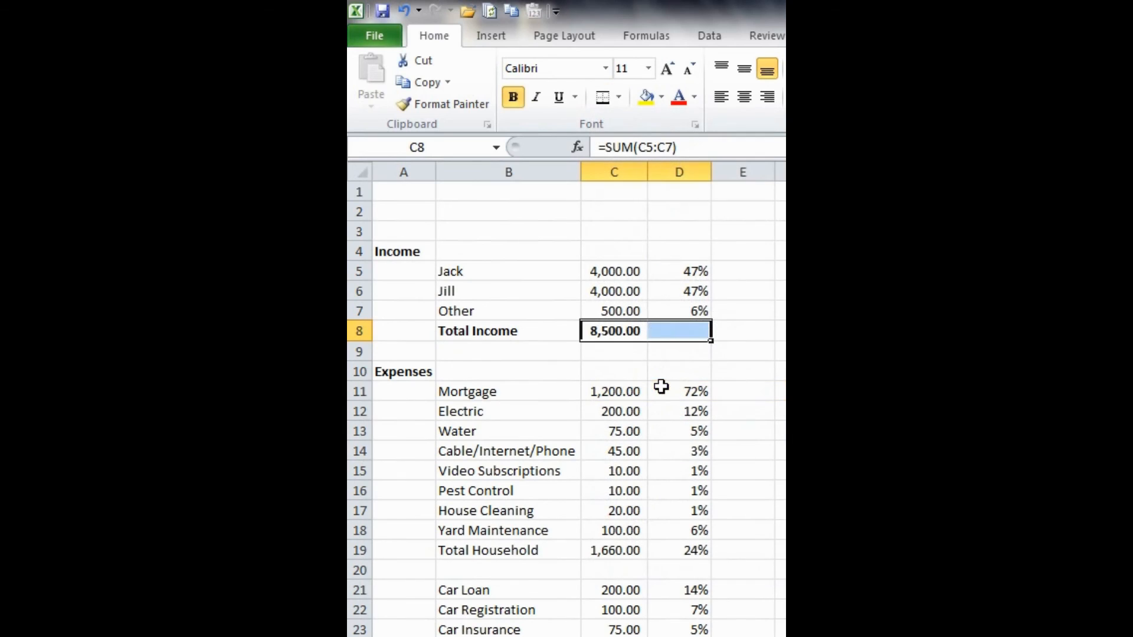
left_click(514, 351)
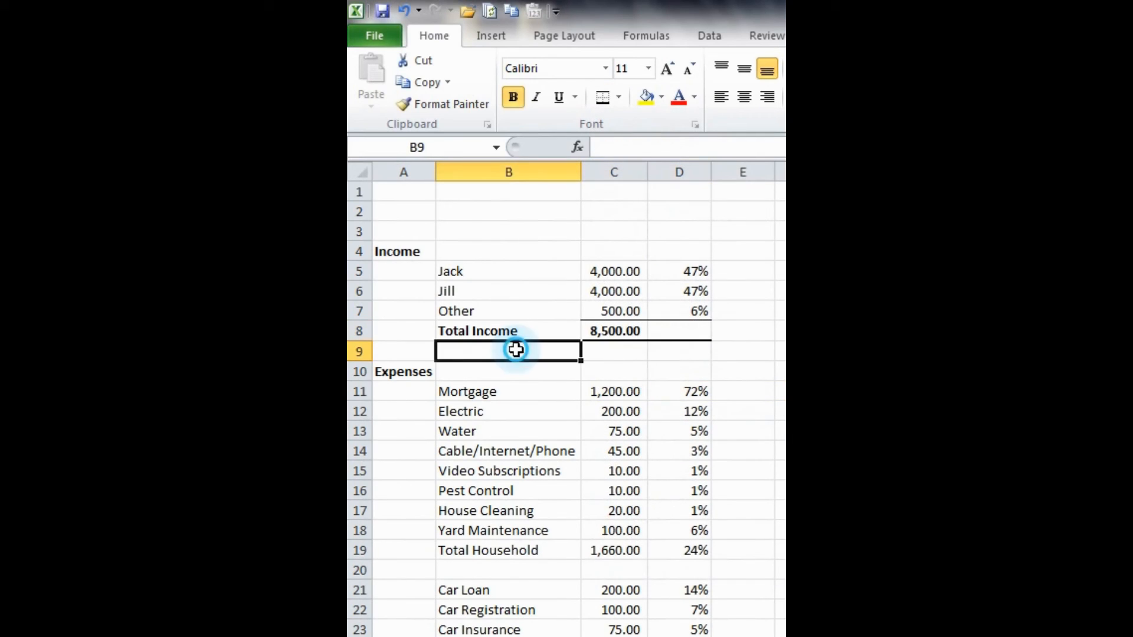
- Use Format Painter to copy the Total Income formatting from B8:D8 onto the Total Household and Total Auto rows
left_click(475, 331)
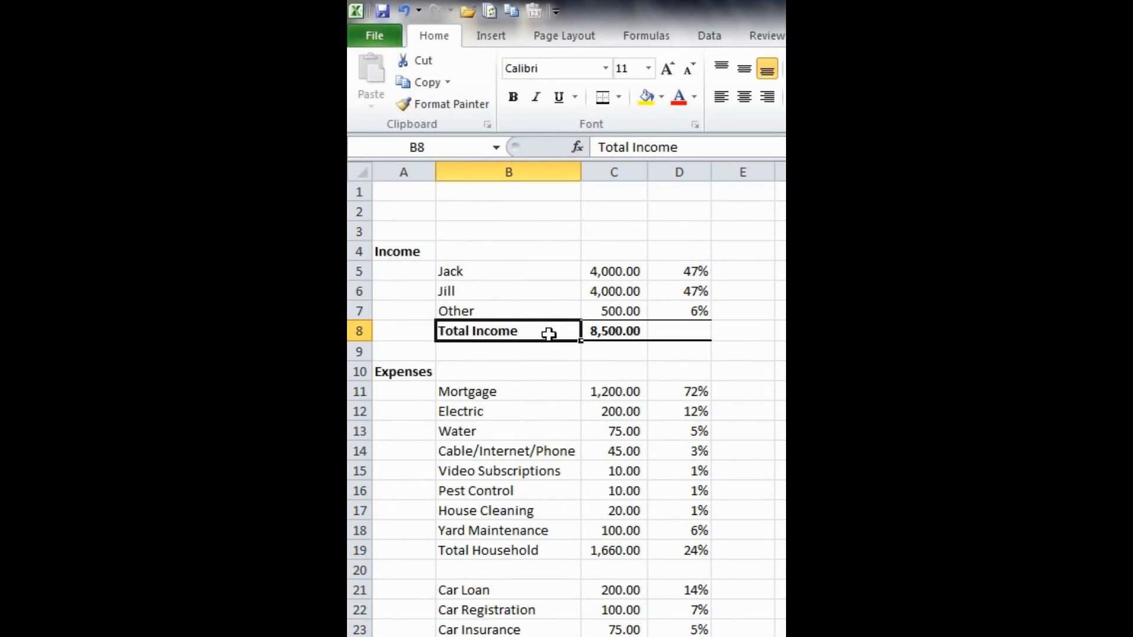
left_click_drag(546, 331, 668, 333)
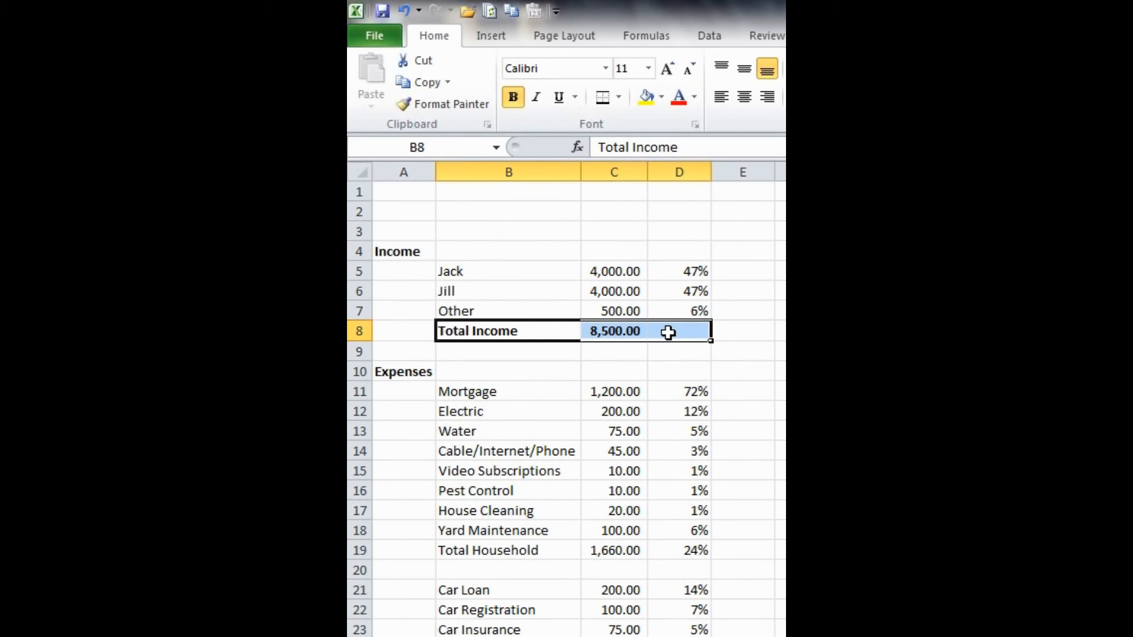
left_click(443, 105)
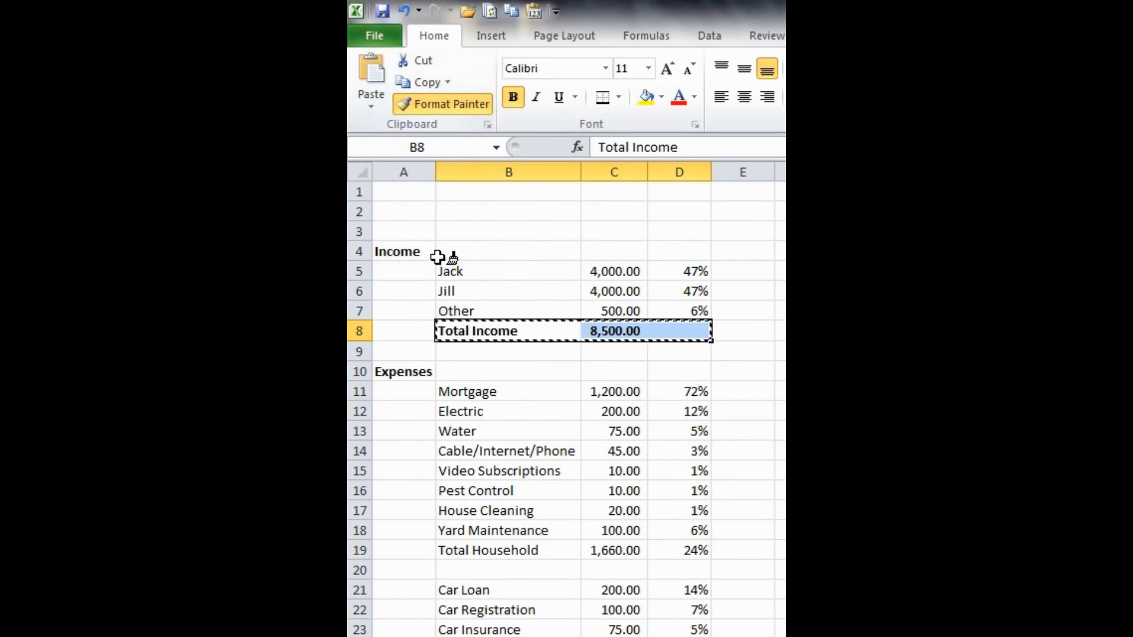
scroll(445, 269, "down", 2)
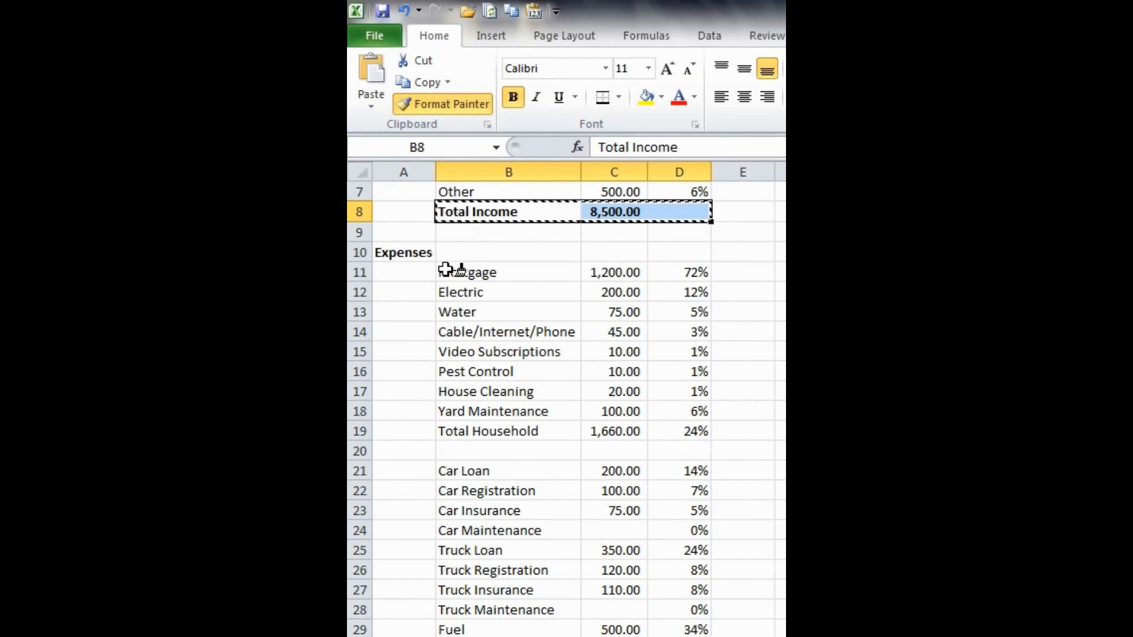
left_click(476, 432)
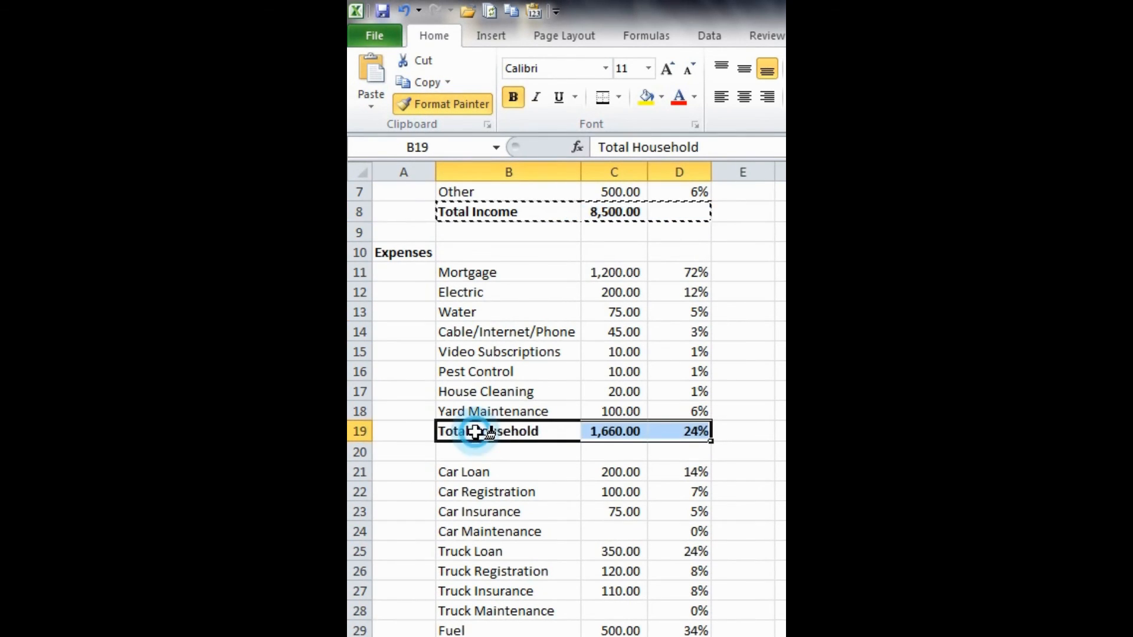
scroll(475, 432, "down", 3)
scroll(476, 432, "down", 1)
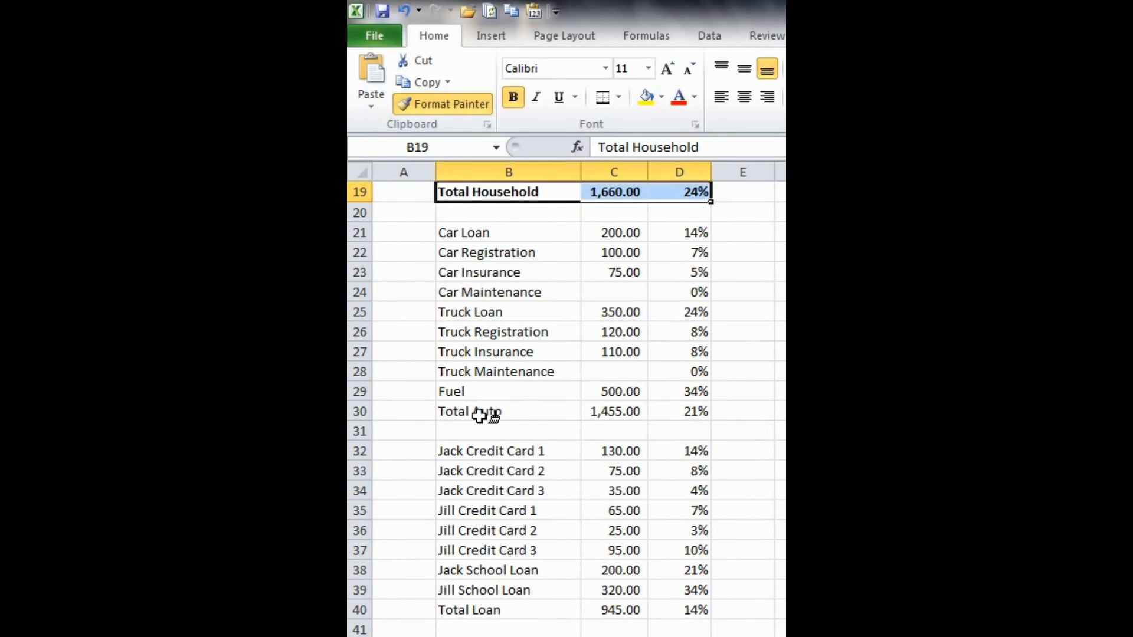
left_click(483, 409)
- Paint the same total-row formatting onto the Total Loan row and the Total Other row
scroll(479, 411, "down", 2)
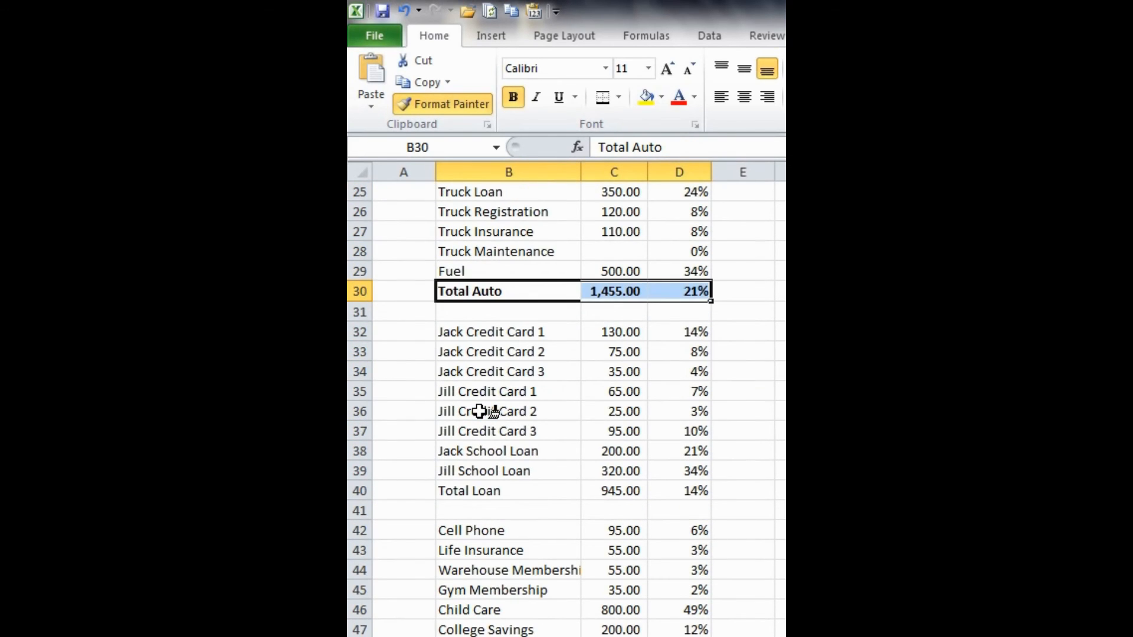
scroll(480, 412, "down", 1)
left_click(491, 430)
scroll(490, 431, "down", 2)
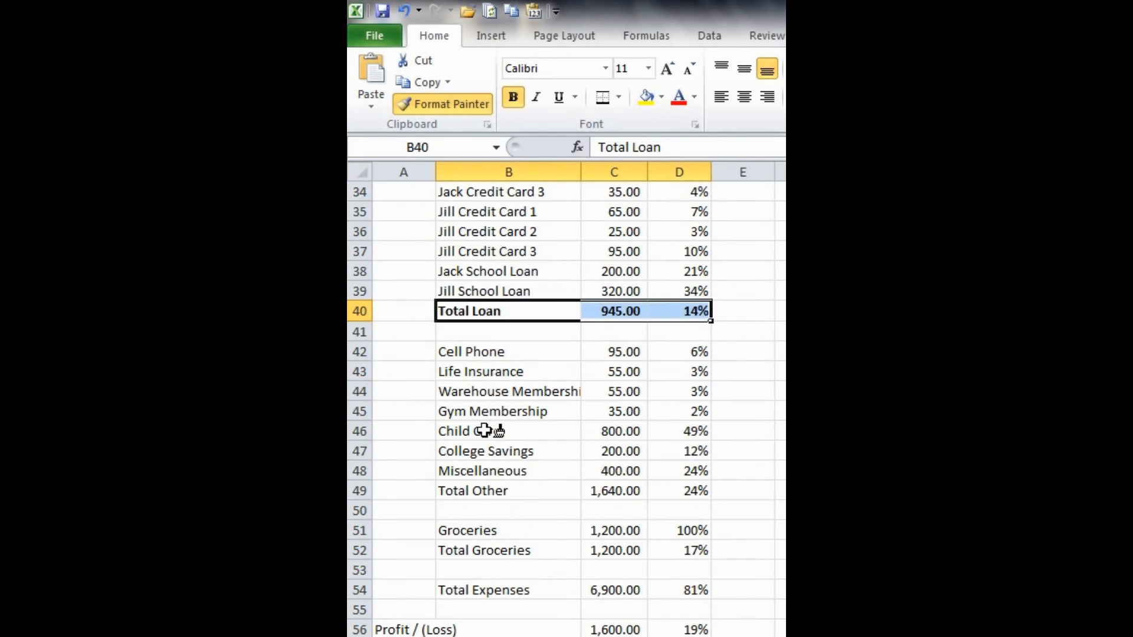
scroll(484, 431, "down", 1)
left_click(484, 430)
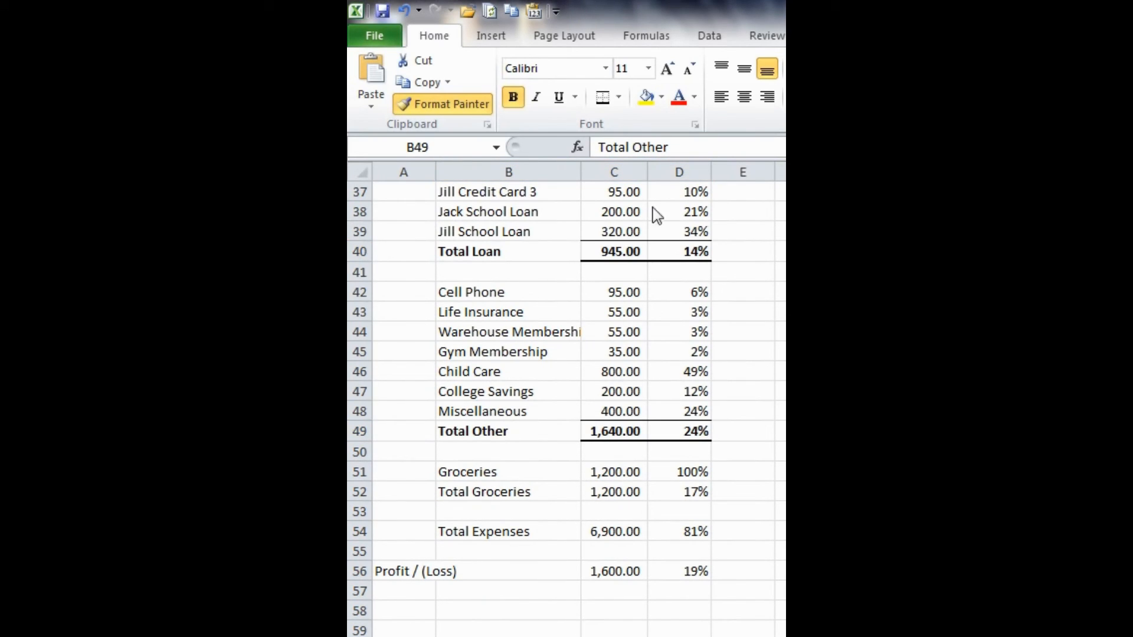
- Paint the total-row formatting onto the Total Groceries and Total Expenses rows, and turn Format Painter off
scroll(463, 429, "down", 2)
left_click(472, 370)
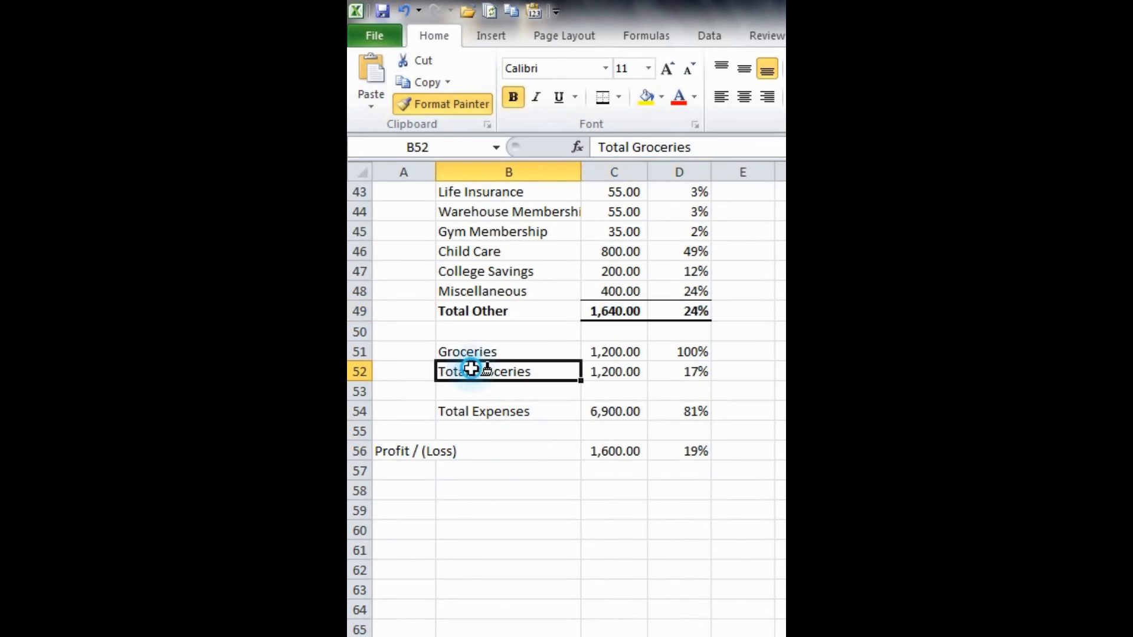
left_click(469, 414)
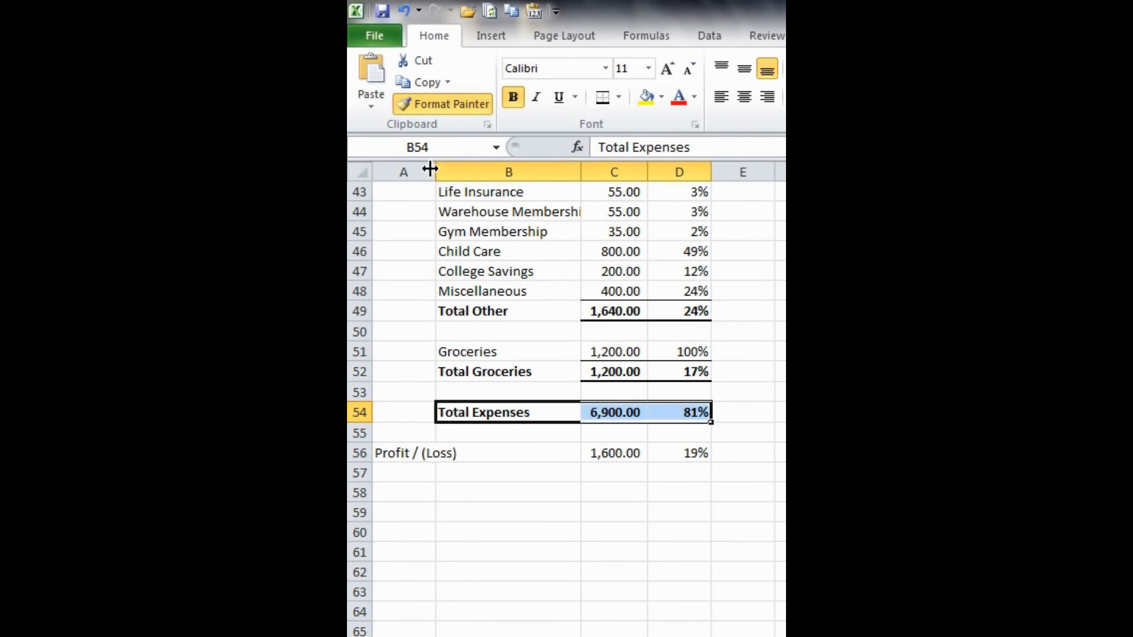
left_click(449, 101)
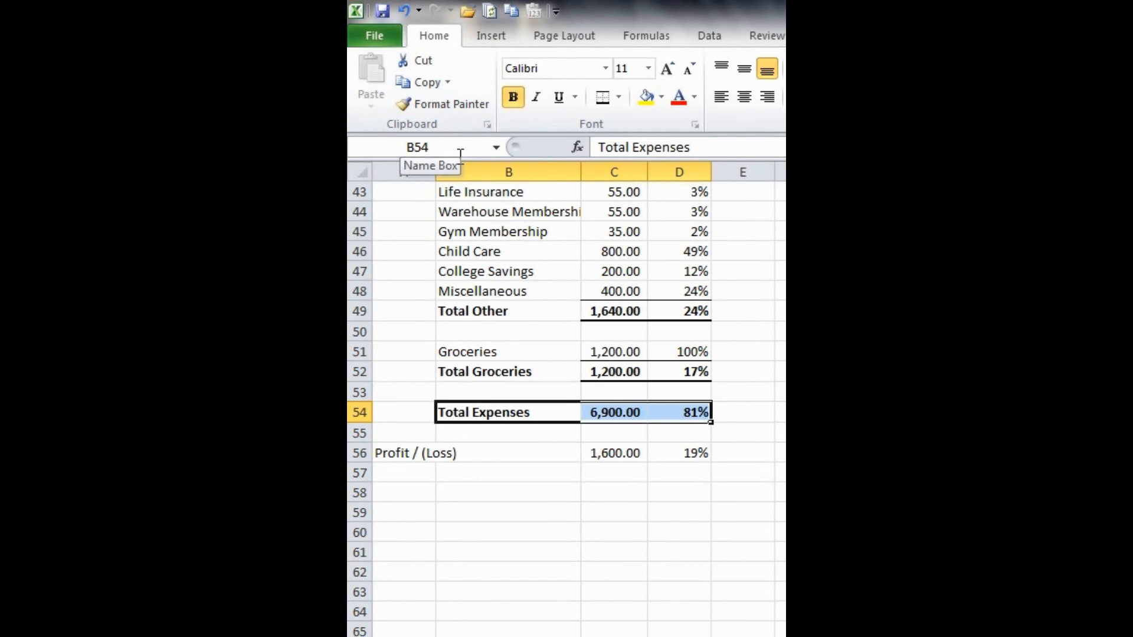
key("Right")
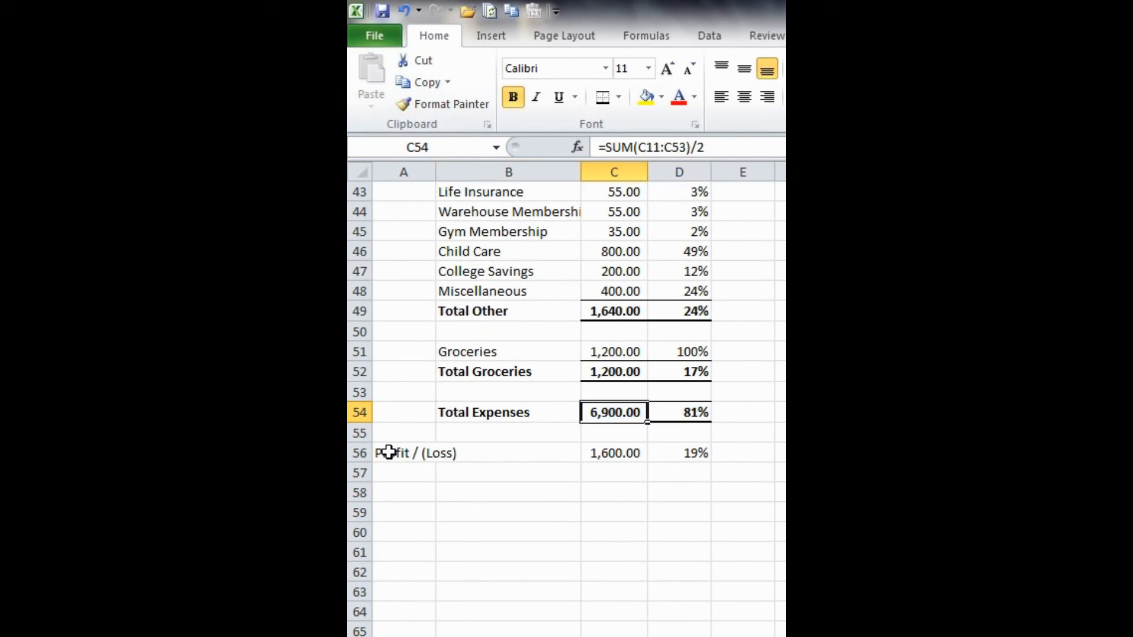
- Make the Profit / (Loss) label in A56 bold and apply a Top and Double Bottom Border to C56:D56
left_click(388, 452)
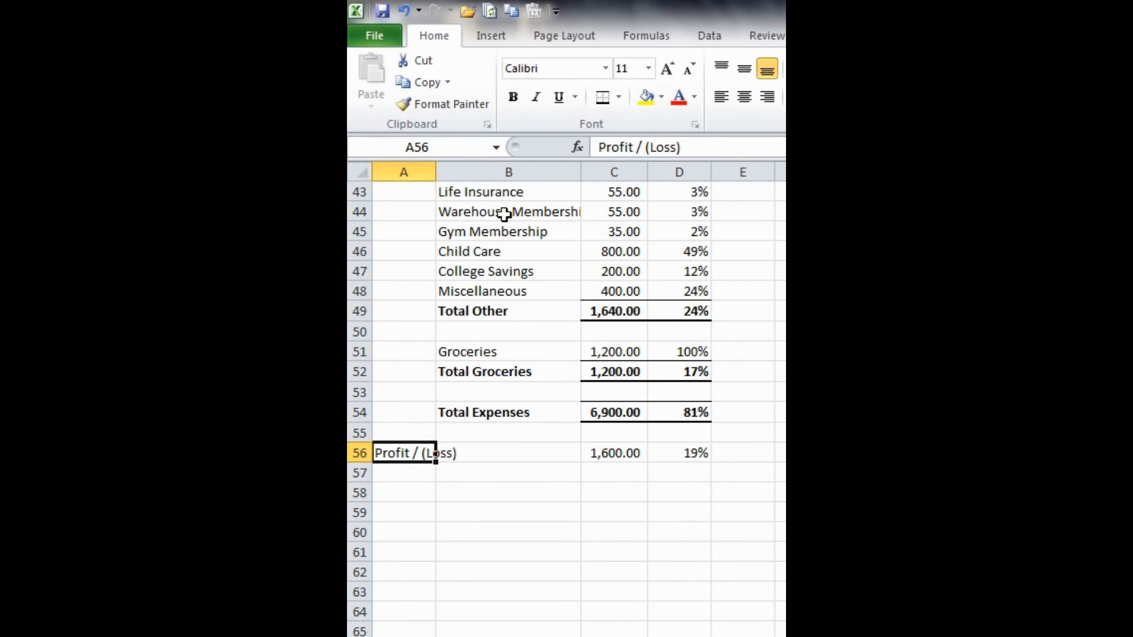
left_click(520, 100)
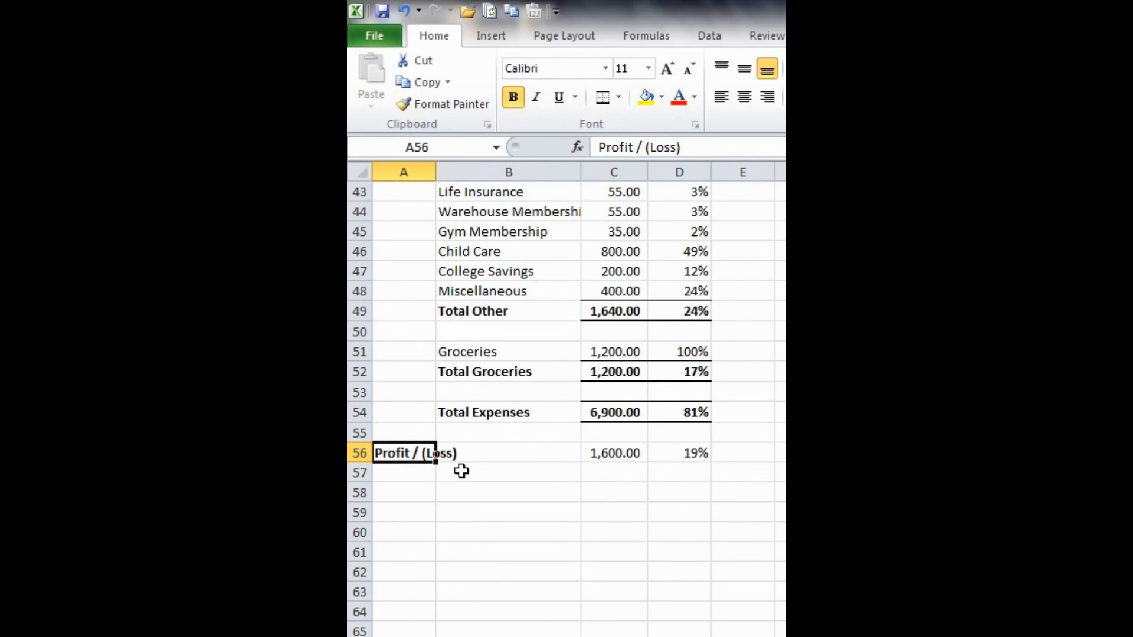
left_click(596, 454)
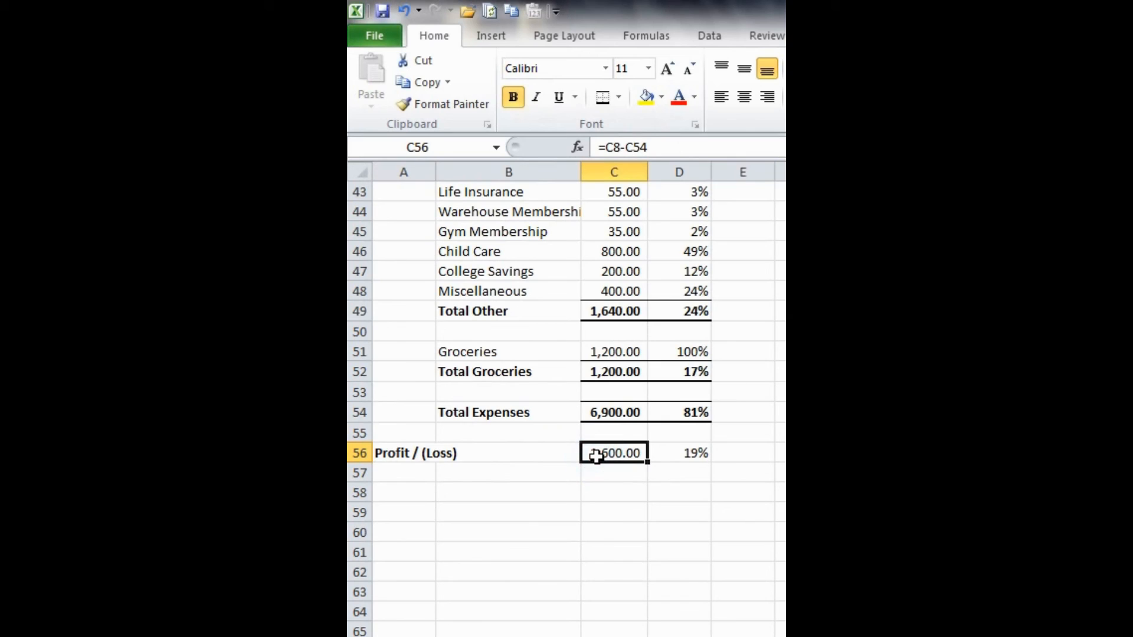
left_click_drag(645, 455, 684, 453)
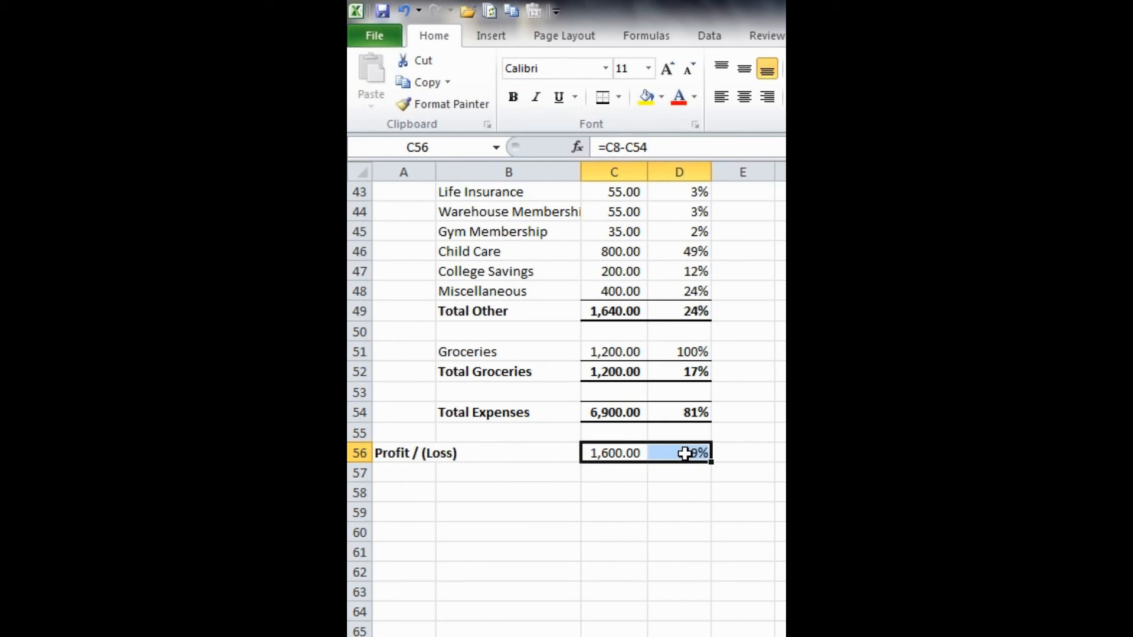
left_click(619, 96)
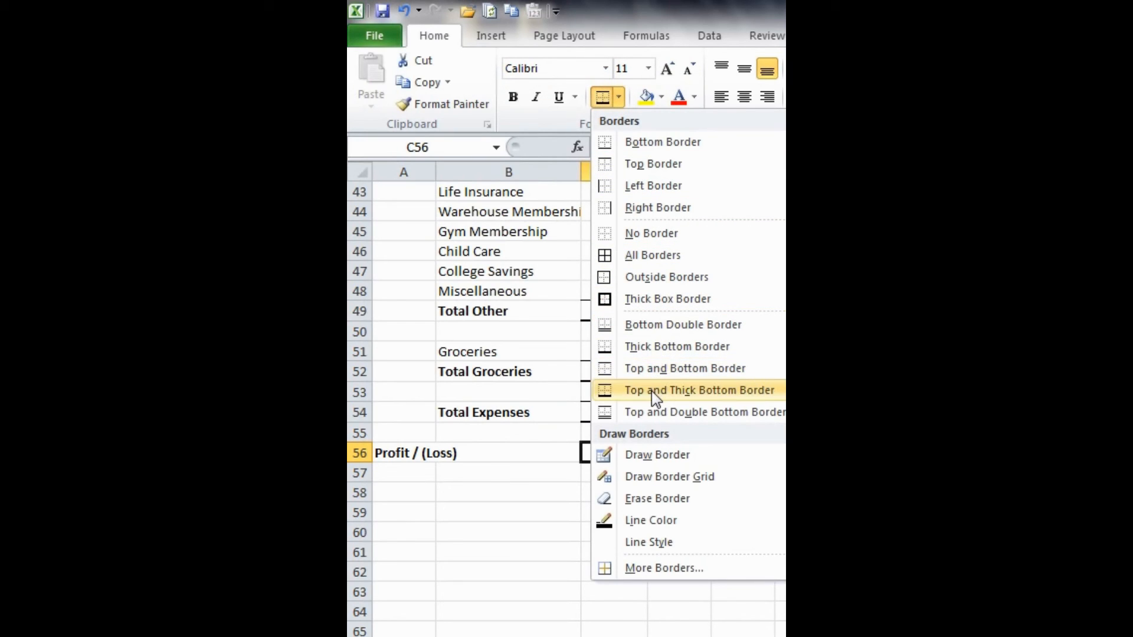
left_click(638, 422)
left_click(635, 493)
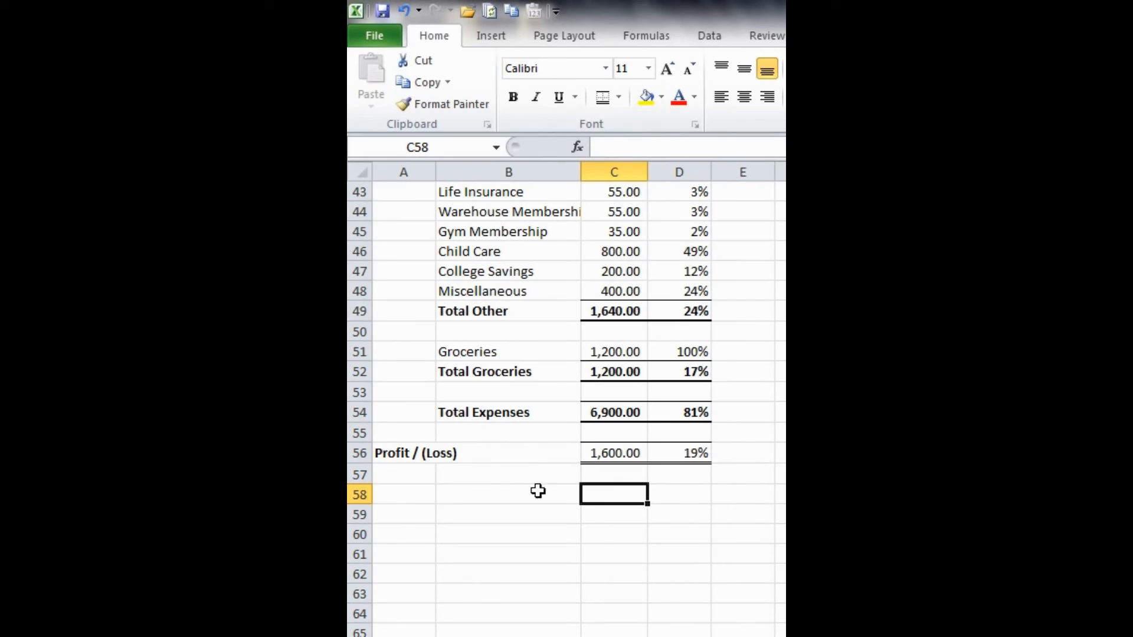
left_click(409, 493)
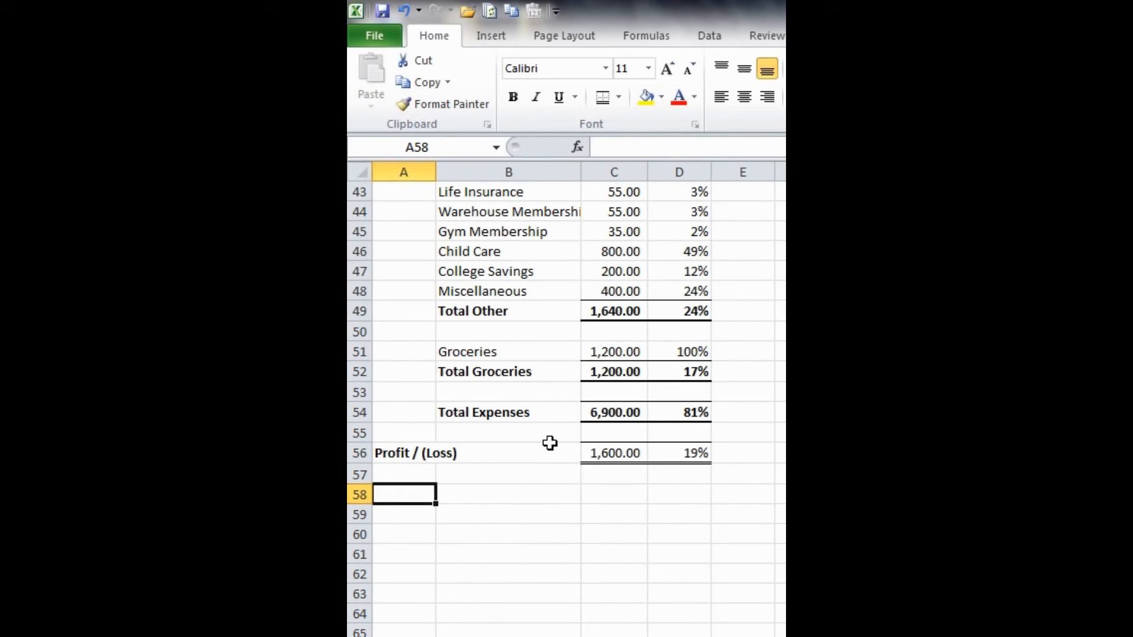
- Make the Profit / (Loss) amount and percentage in C56:D56 bold
left_click_drag(597, 454, 677, 452)
key("ctrl+b")
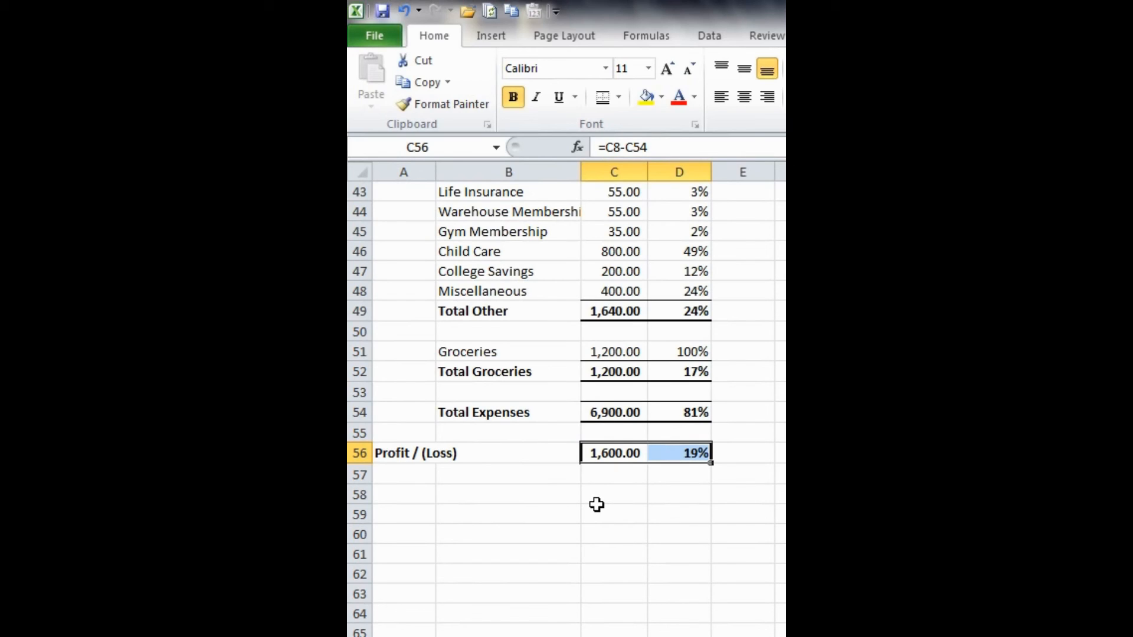
left_click(606, 475)
left_click(406, 486)
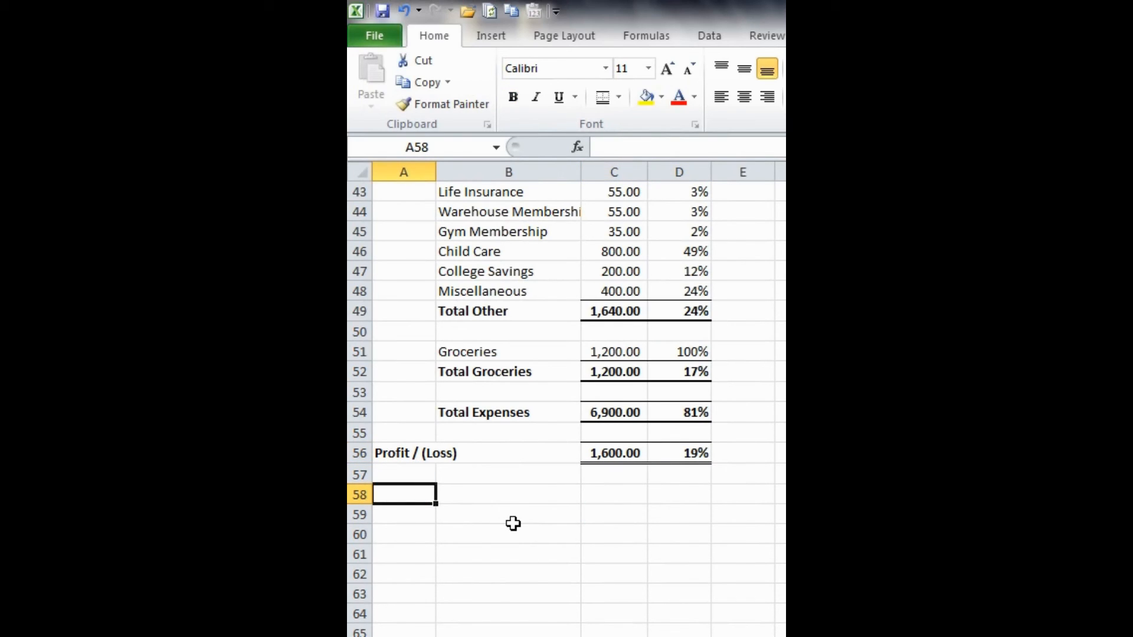
scroll(512, 524, "up", 8)
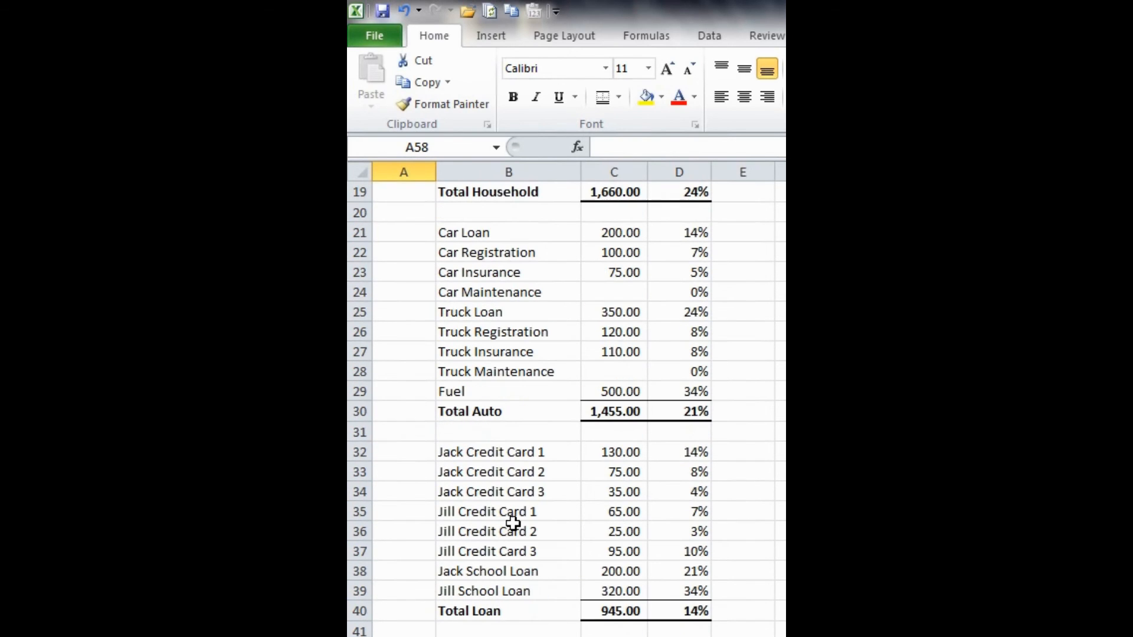
scroll(513, 524, "up", 4)
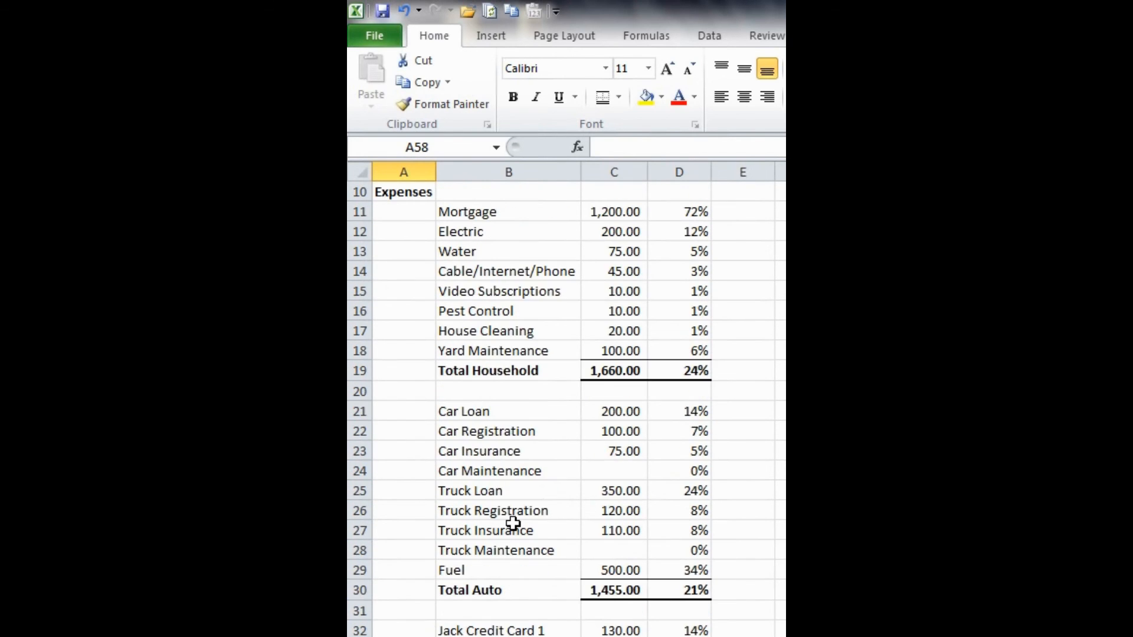
- Insert a blank column before the amounts in column C
scroll(513, 524, "up", 2)
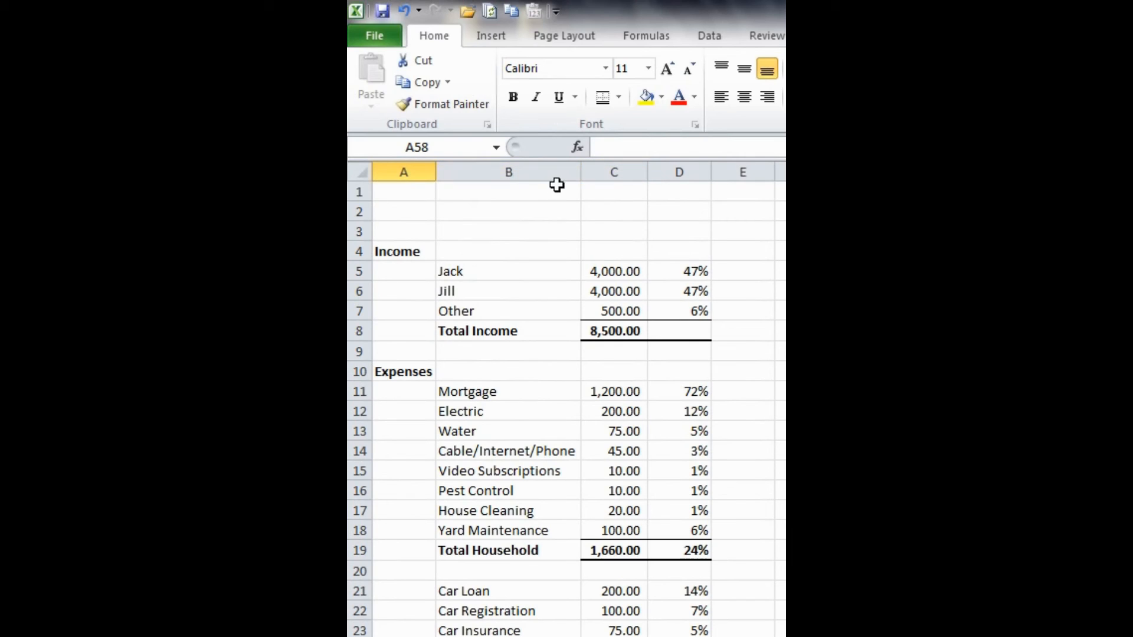
right_click(617, 163)
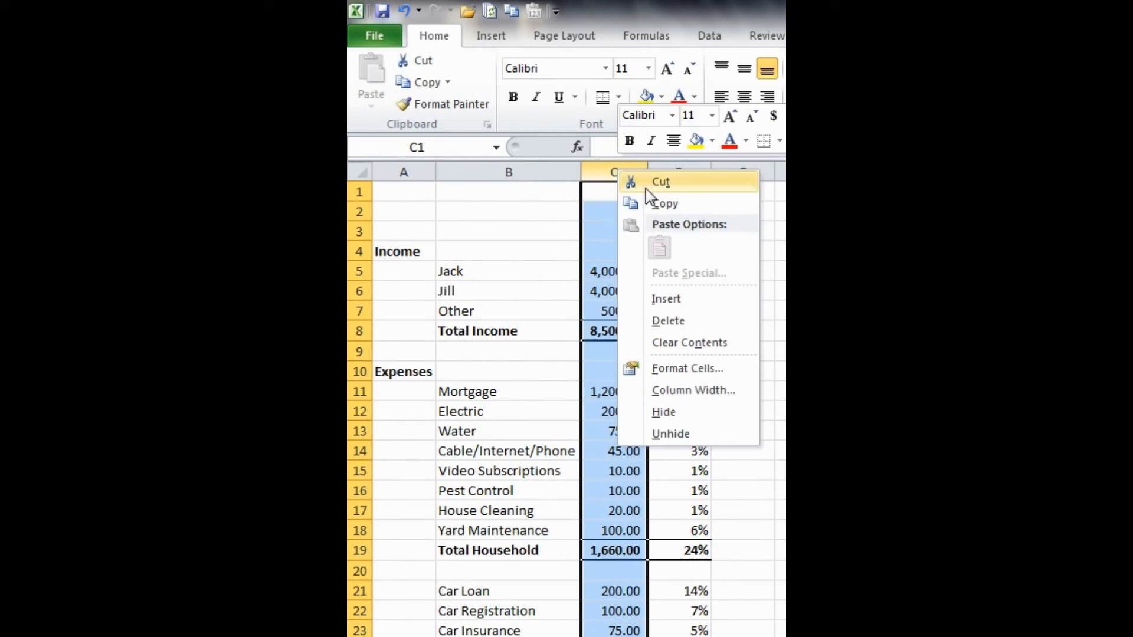
left_click(675, 299)
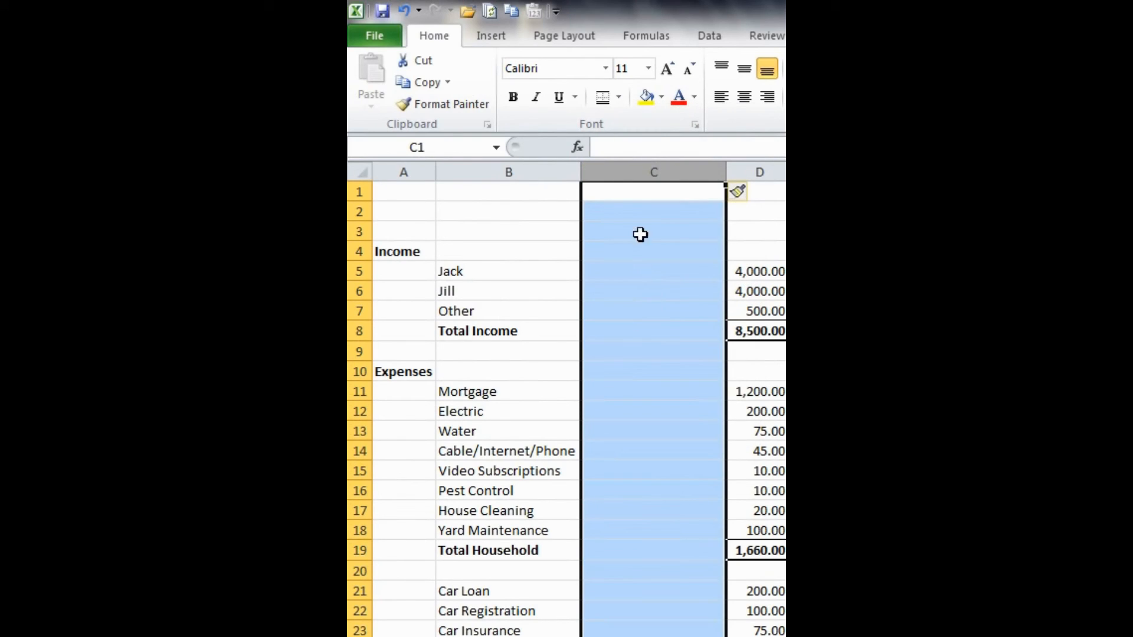
- Set the width of the new blank column C to 1
right_click(625, 168)
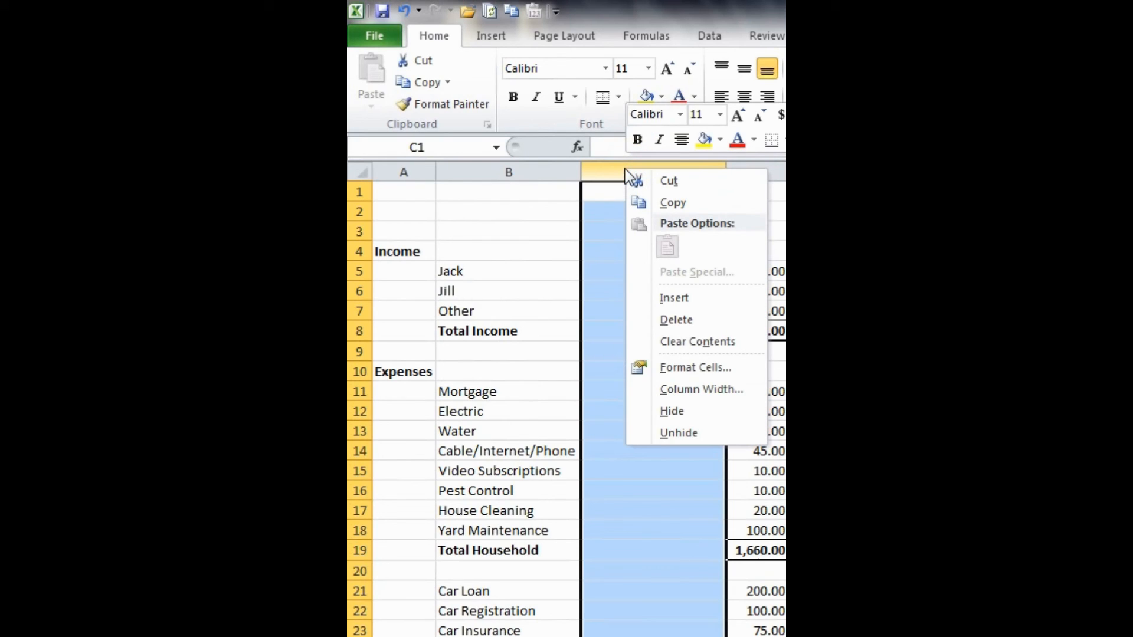
left_click(693, 388)
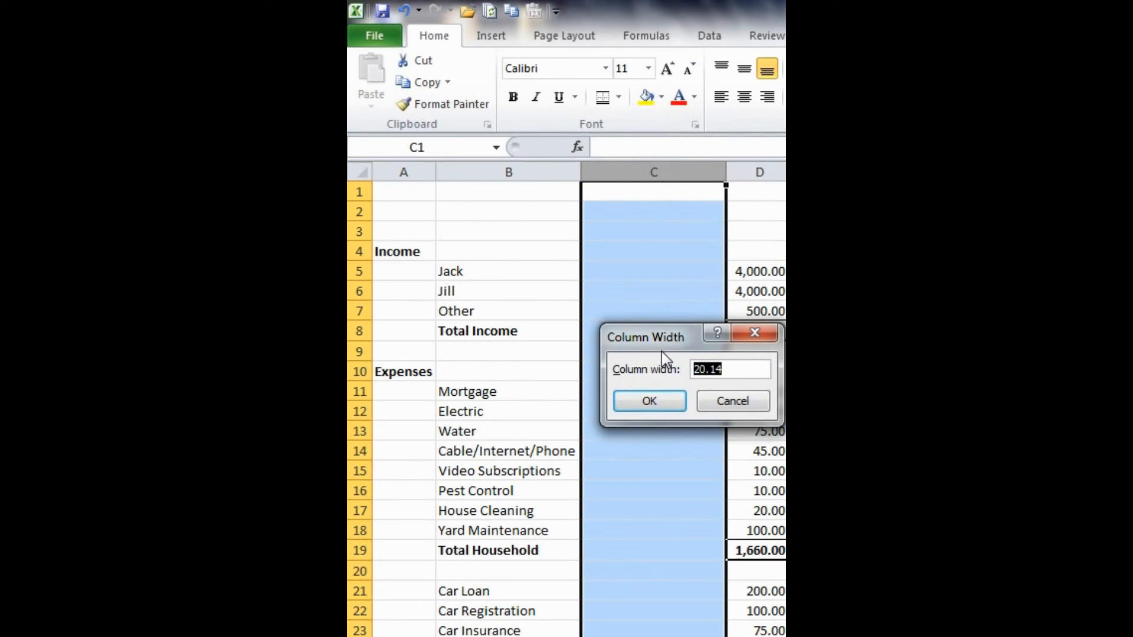
left_click_drag(663, 339, 591, 341)
left_click_drag(688, 369, 644, 370)
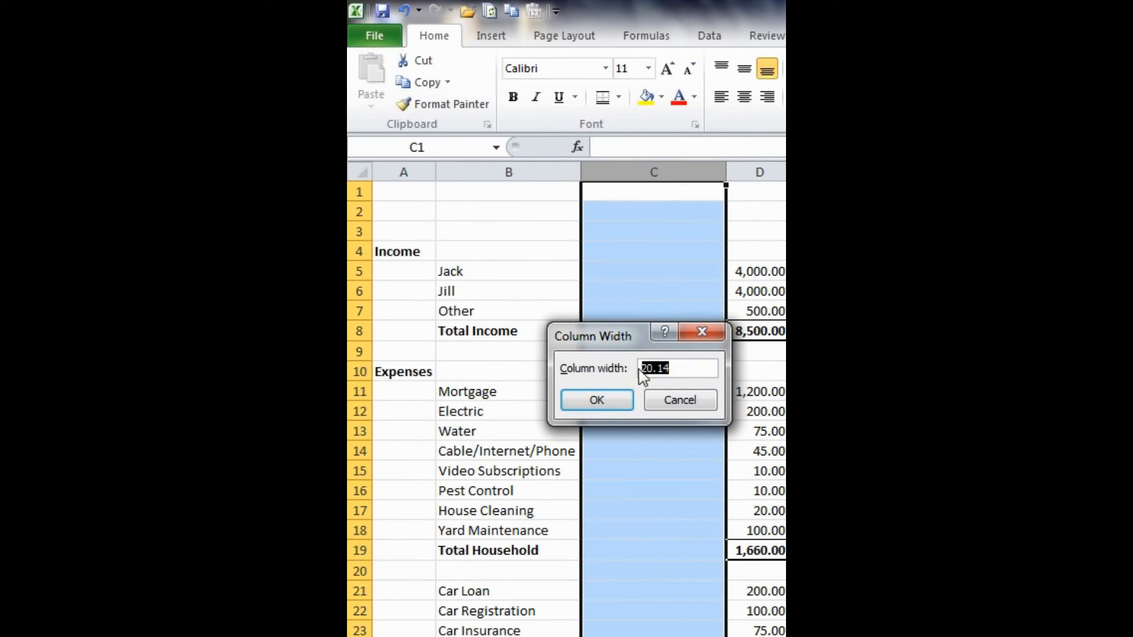
type("1")
left_click(582, 402)
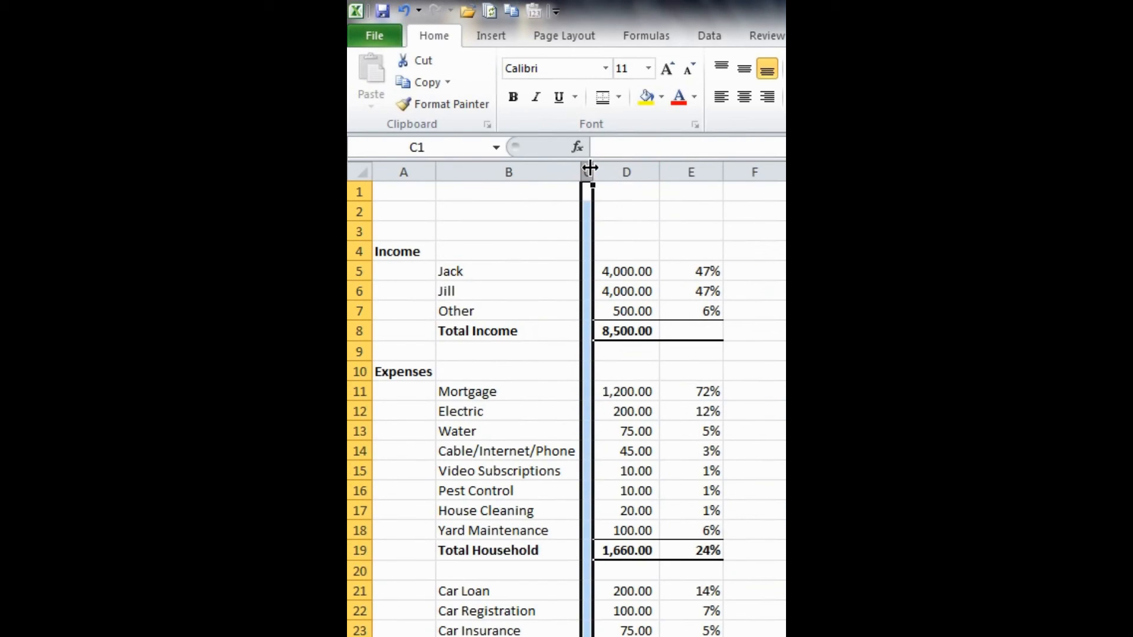
- Copy the narrow spacer column C and insert it as column F after the percentages
key("ctrl+c")
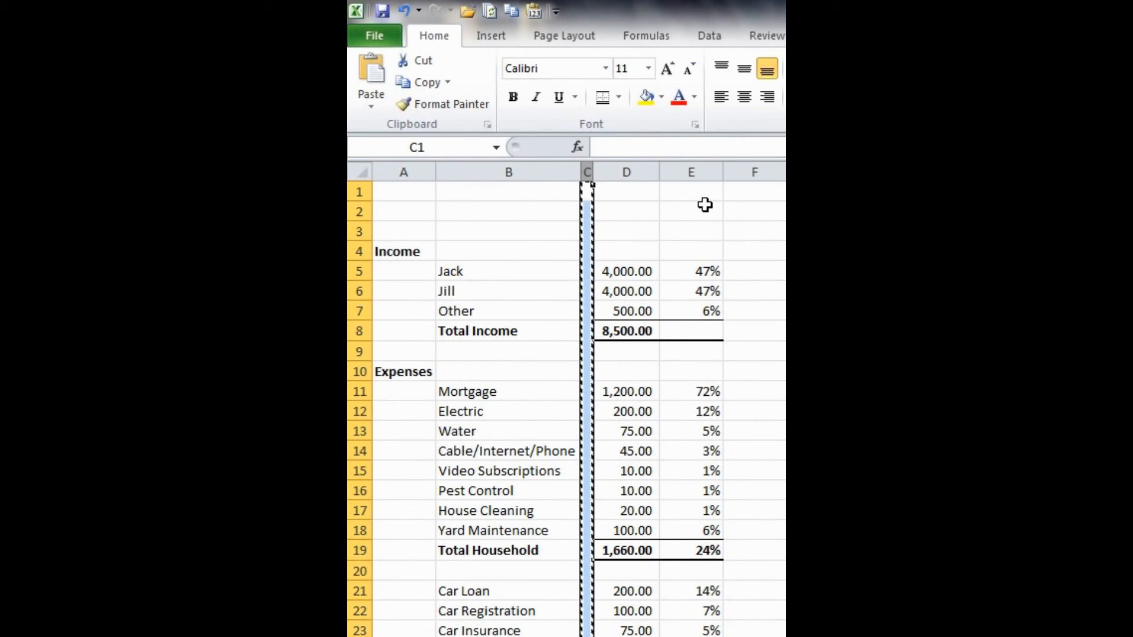
left_click(736, 171)
right_click(737, 171)
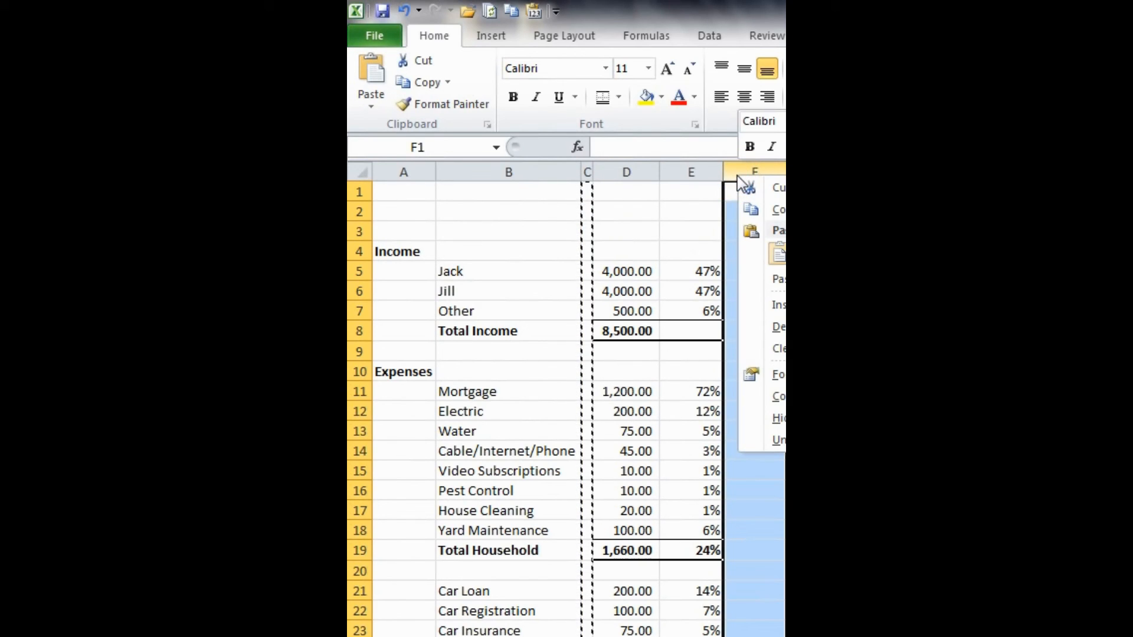
left_click(762, 305)
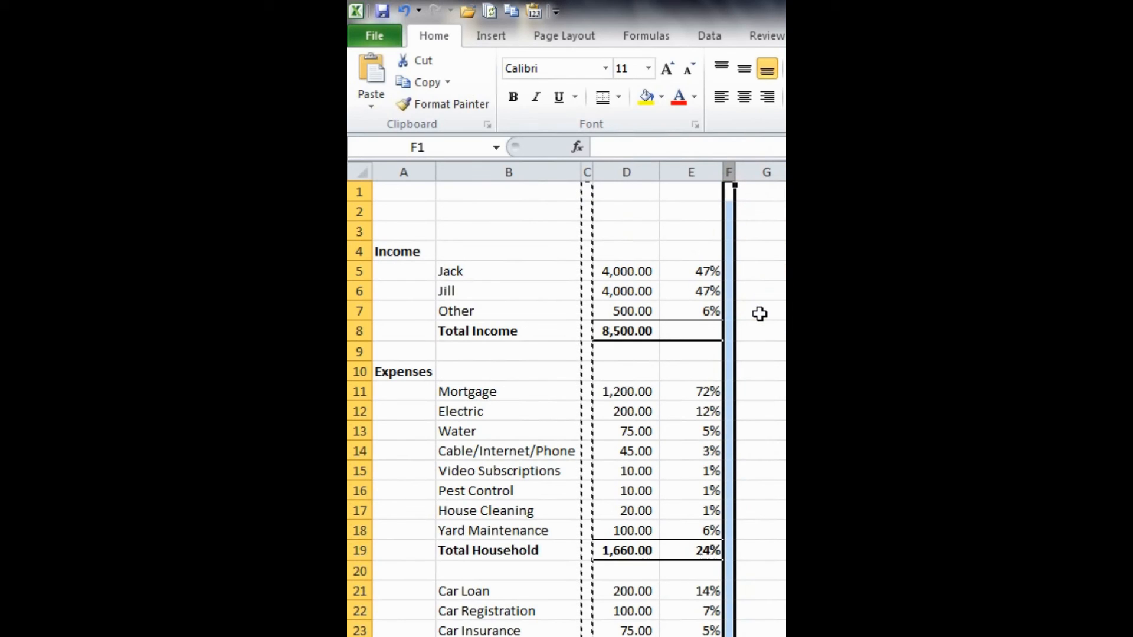
left_click(757, 312)
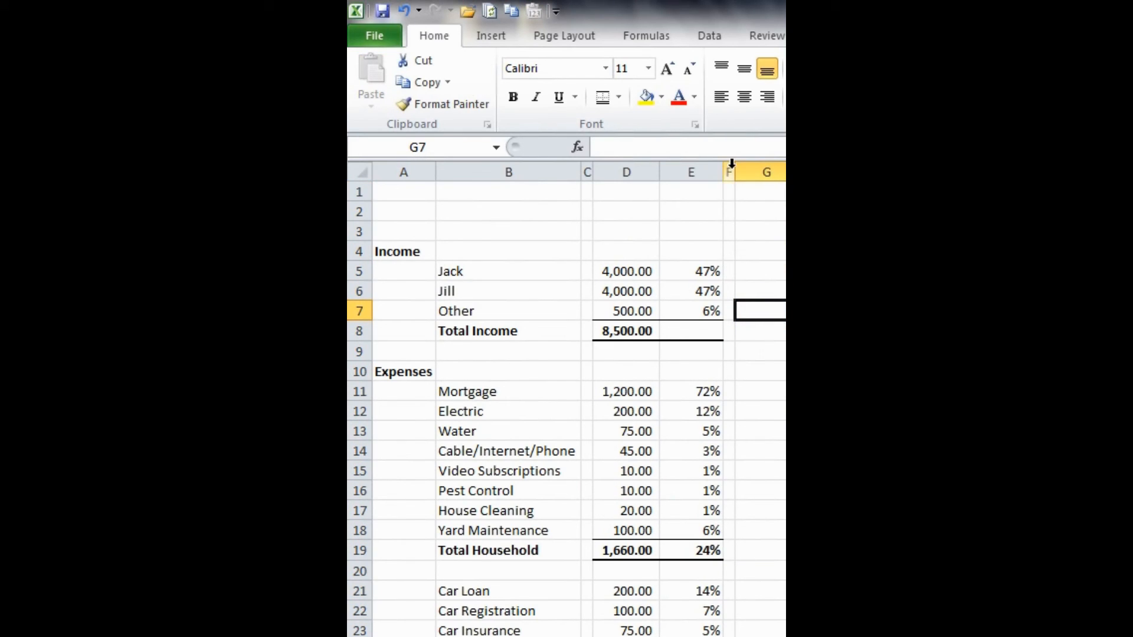
left_click(587, 172)
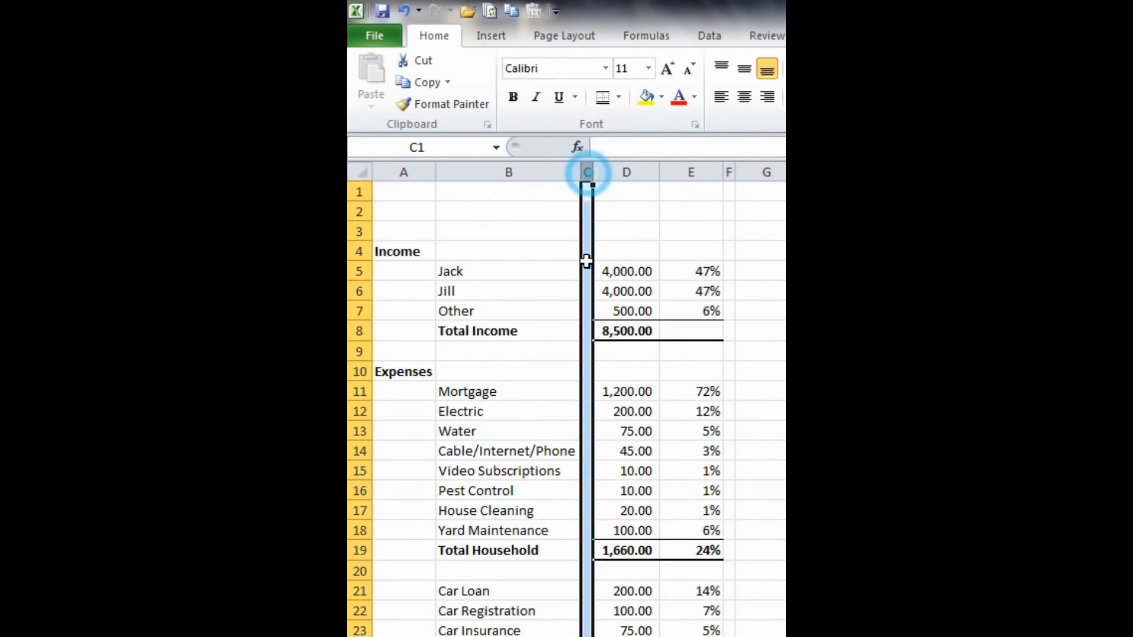
left_click(732, 166)
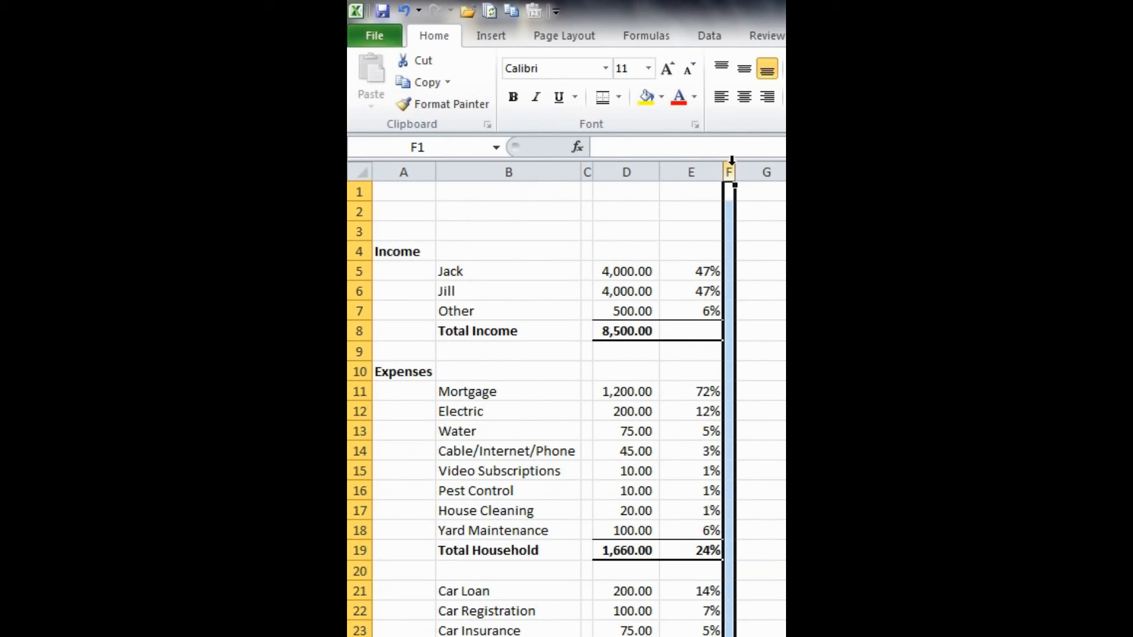
left_click(587, 170)
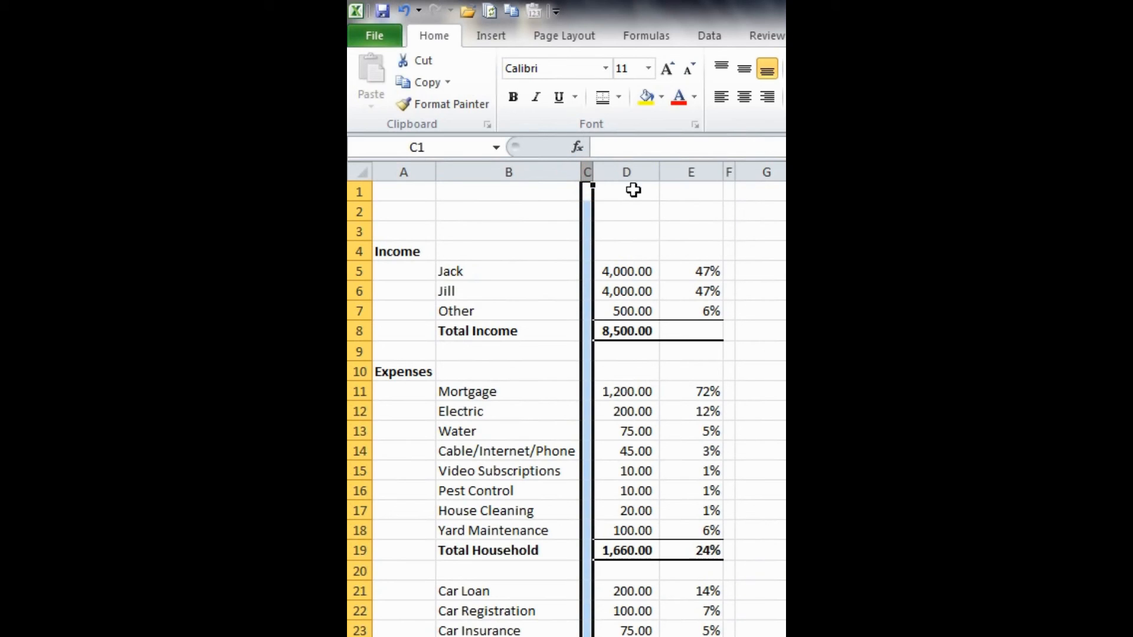
left_click(731, 170)
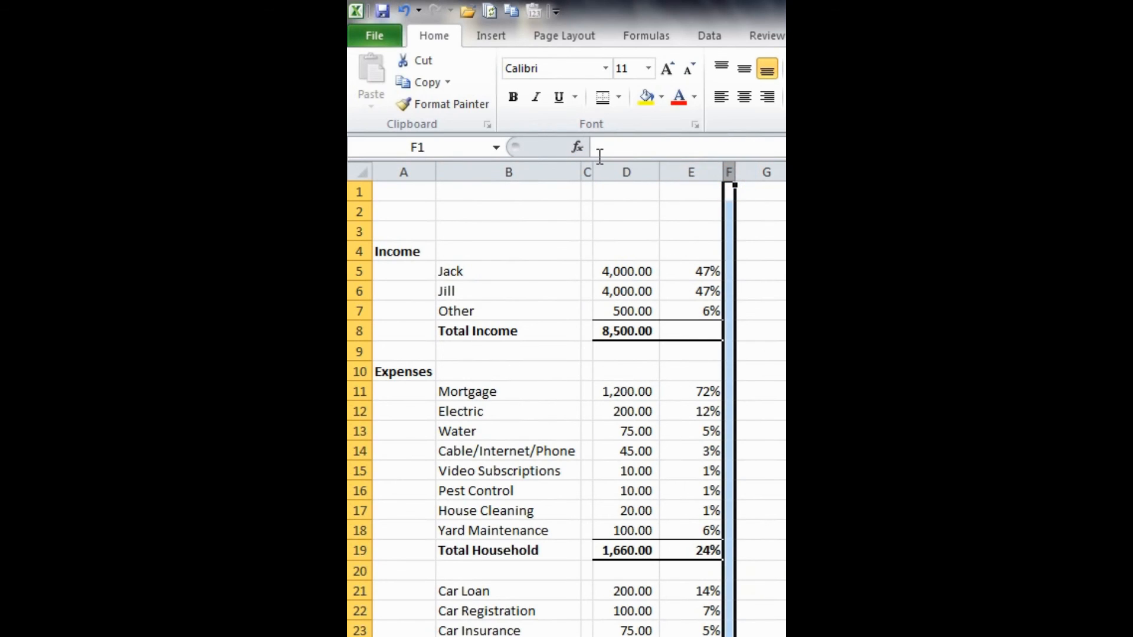
left_click(586, 170)
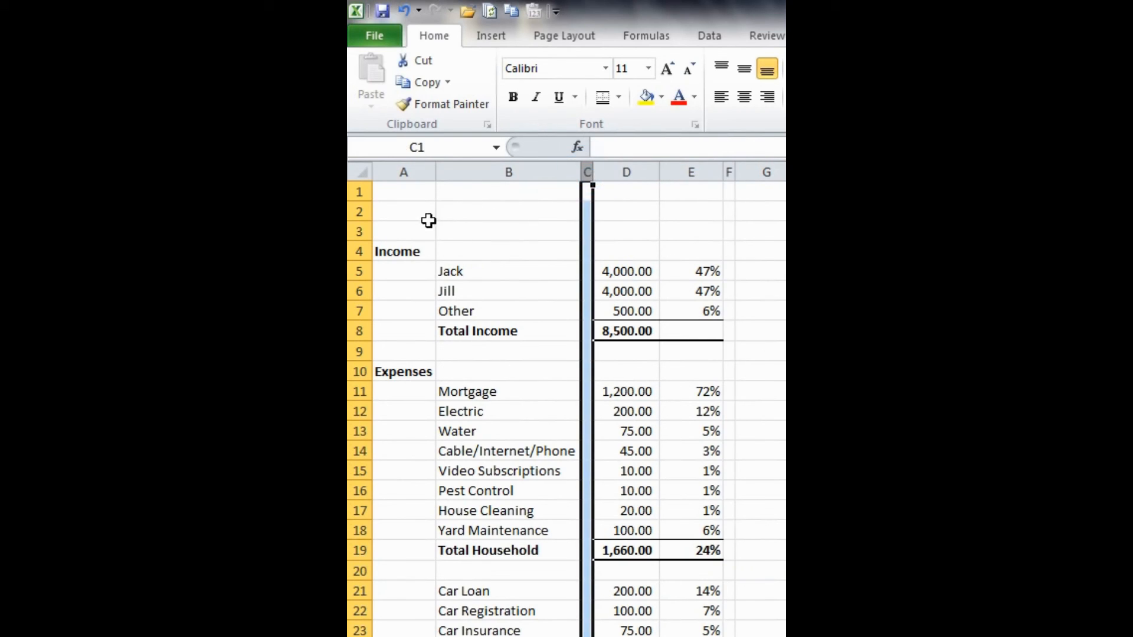
left_click(414, 230)
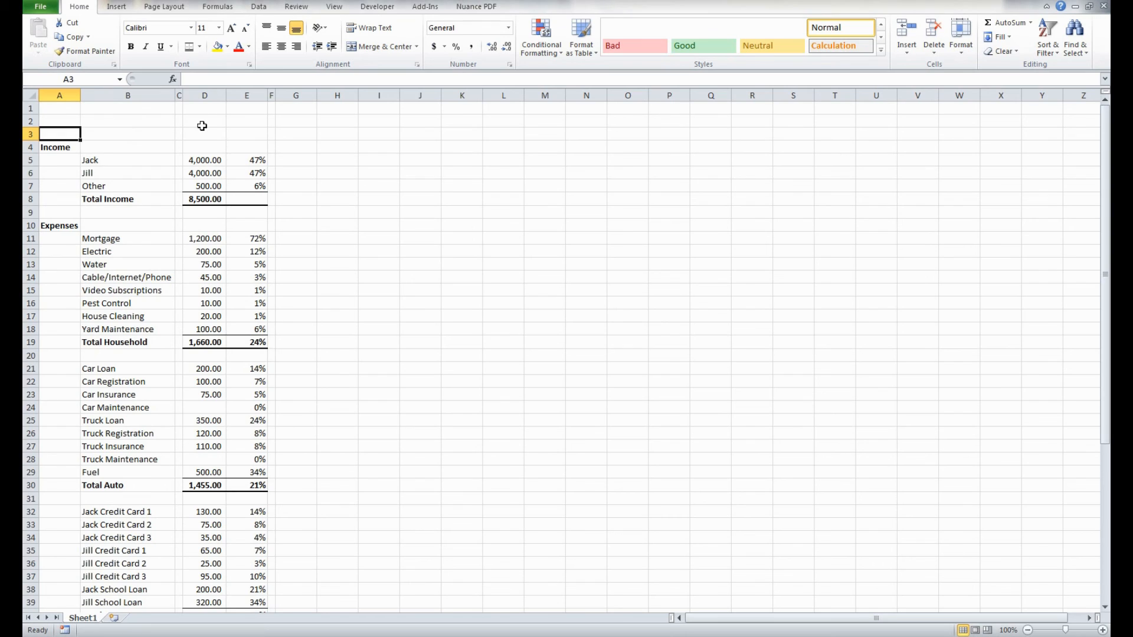
- Merge and center D3:E3 above the amounts and percentages, and enter the heading January
left_click_drag(200, 130, 240, 130)
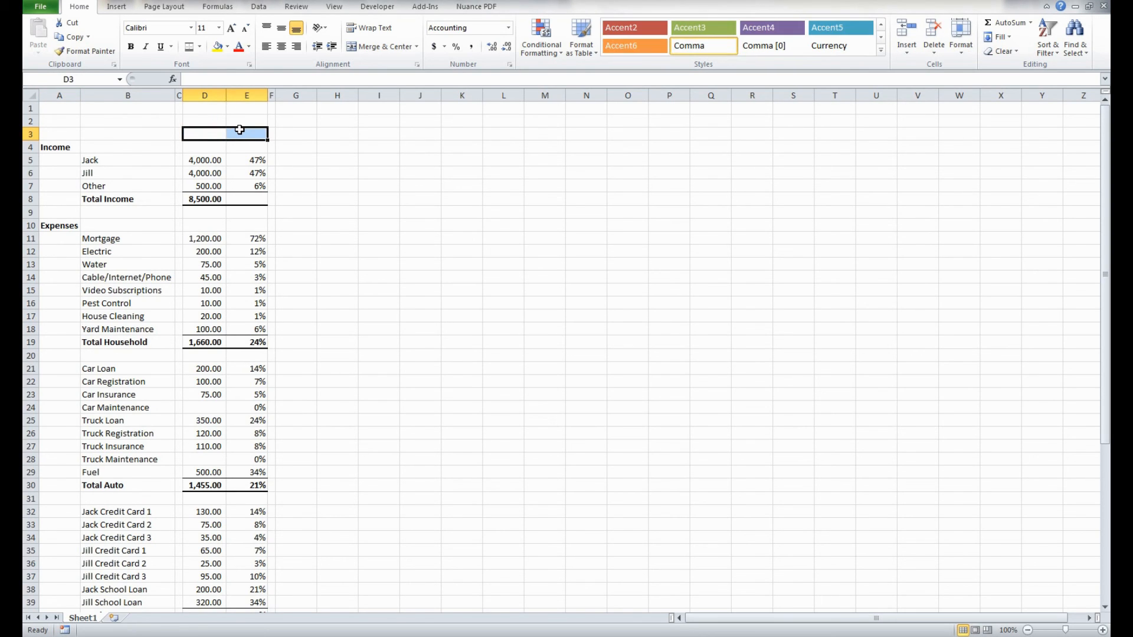
left_click(384, 49)
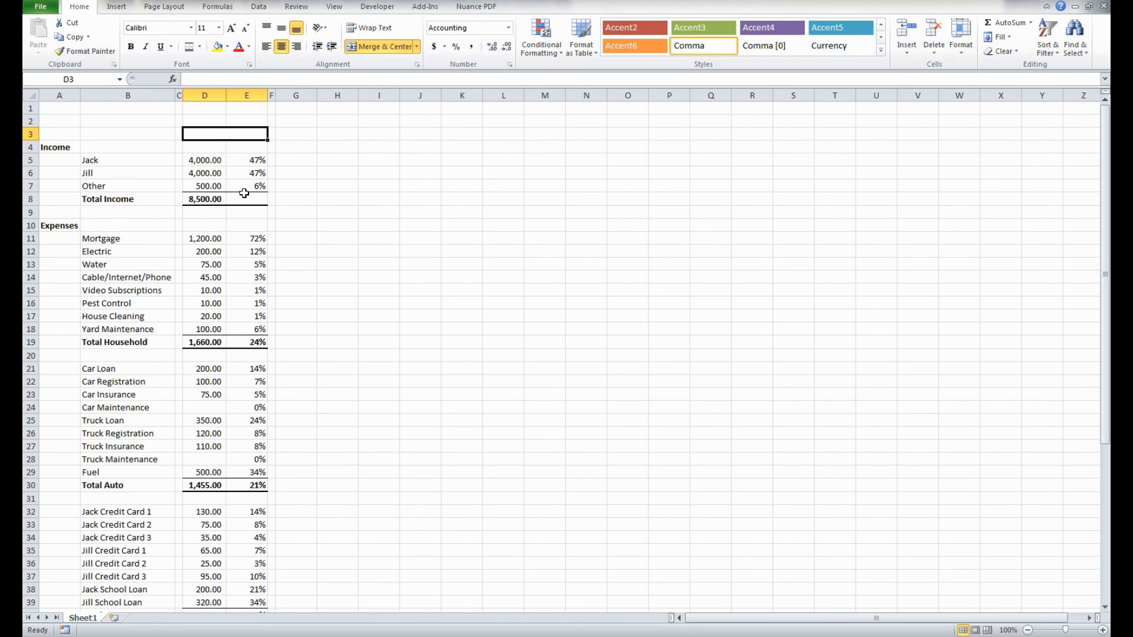
type("Janu")
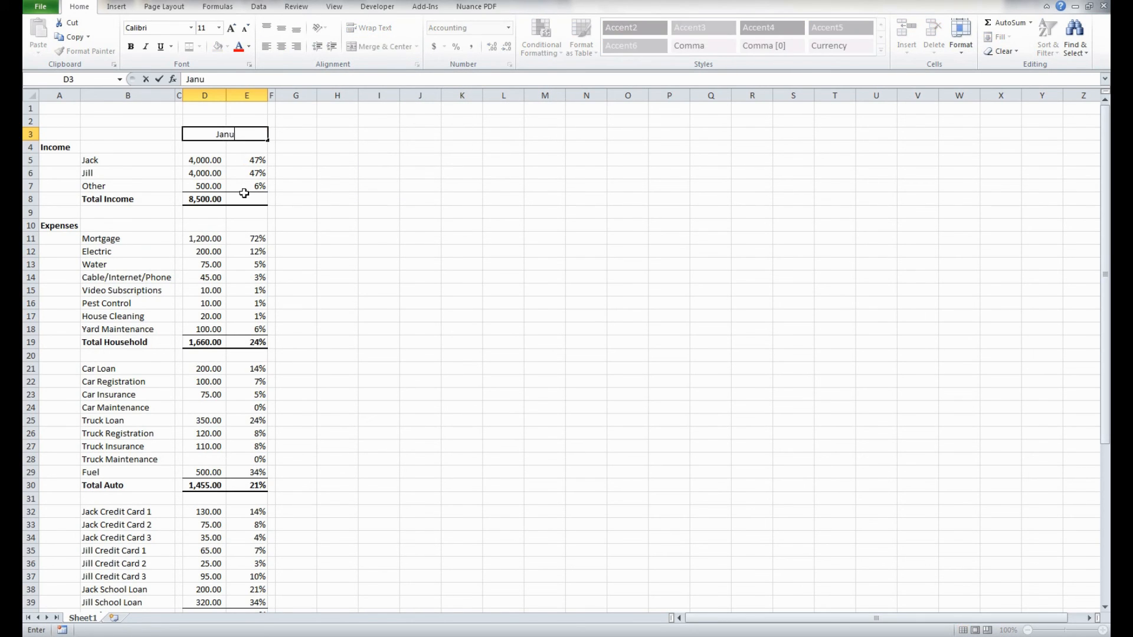
type("ary")
key("Return")
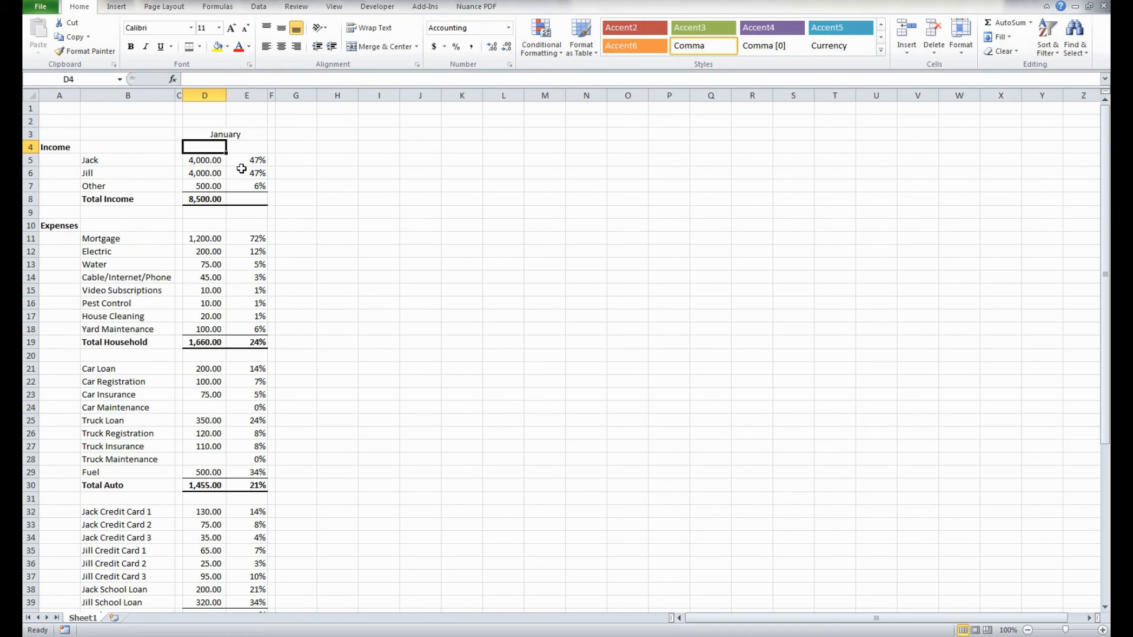
- Make the January heading in D3 bold
left_click(241, 132)
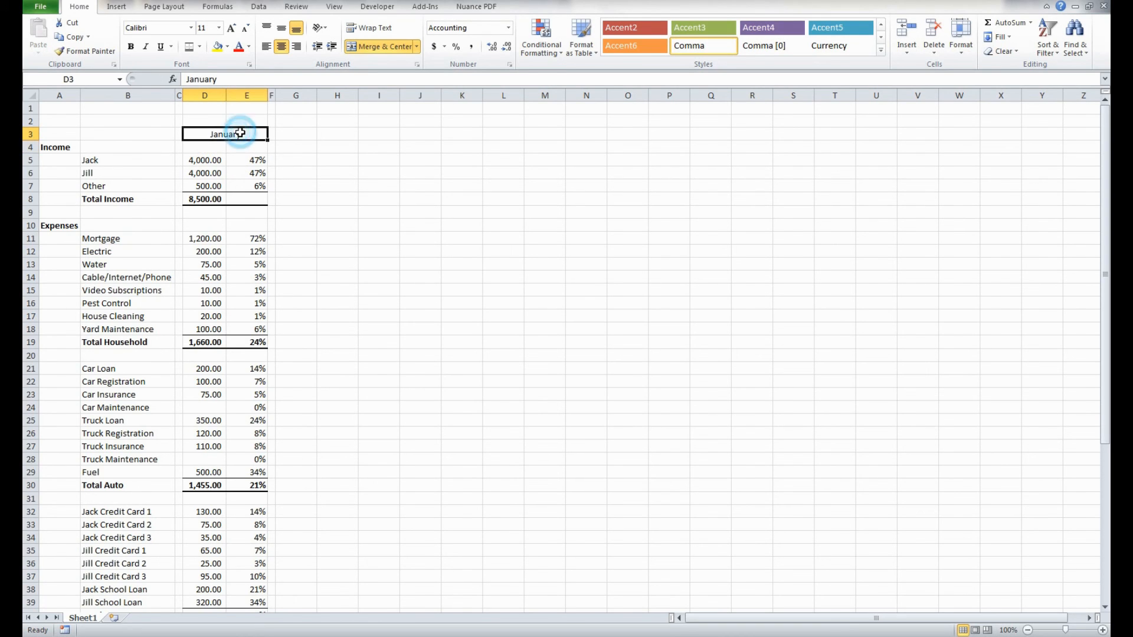
left_click(131, 47)
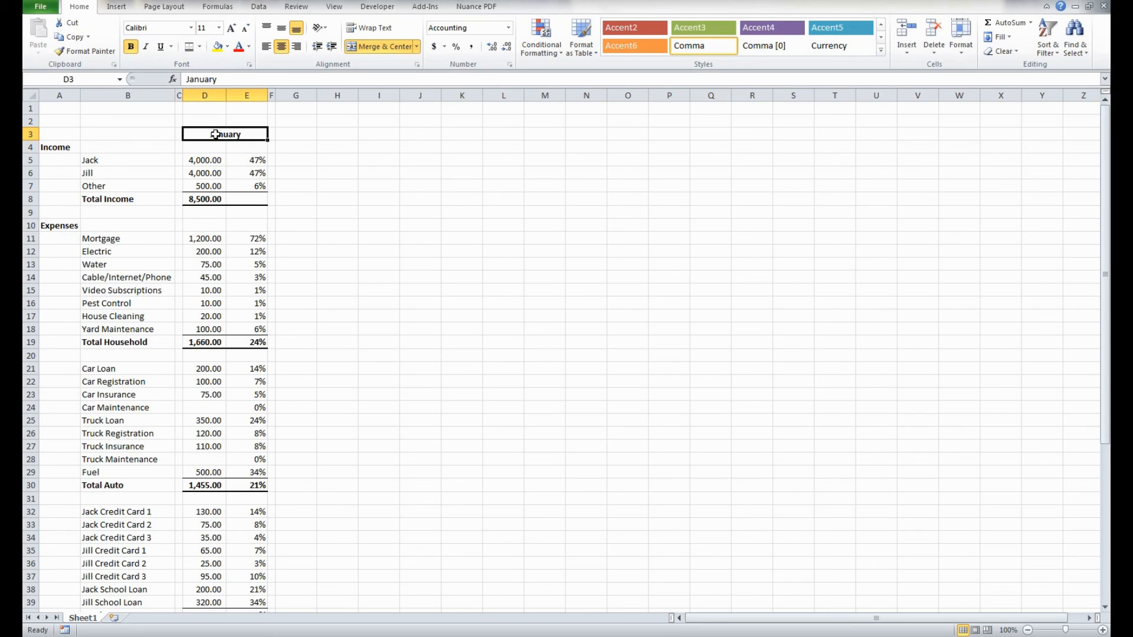
key("ctrl+z")
key("ctrl+y")
key("ctrl+z")
key("ctrl+y")
- Copy the January columns C:E and paste them starting at G1 for a second month block
left_click_drag(179, 89, 257, 86)
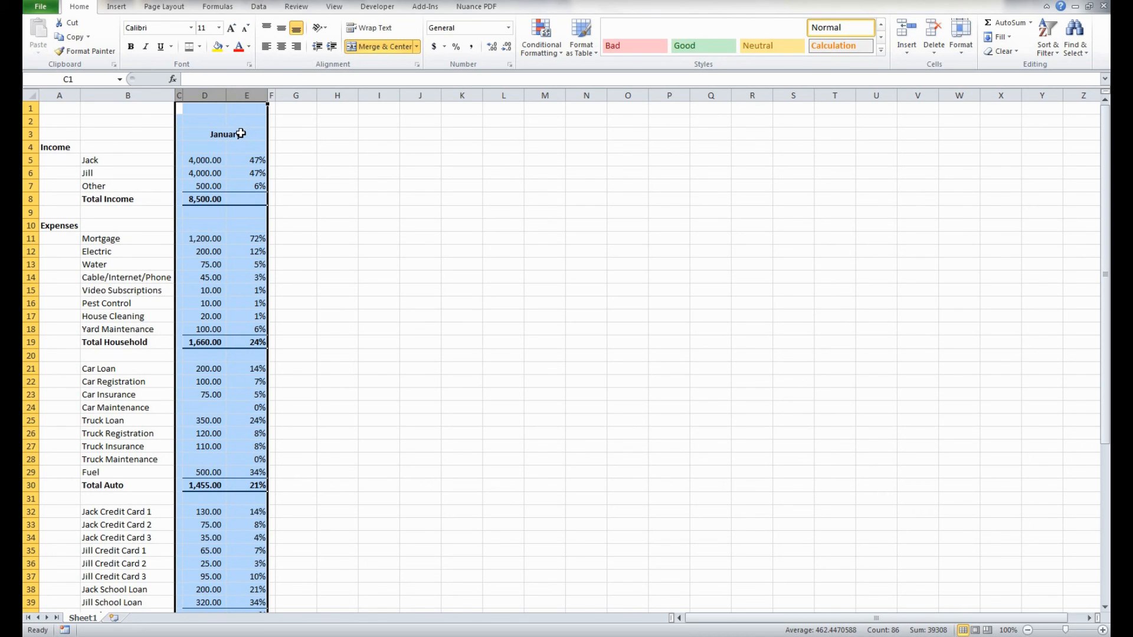
key("ctrl+c")
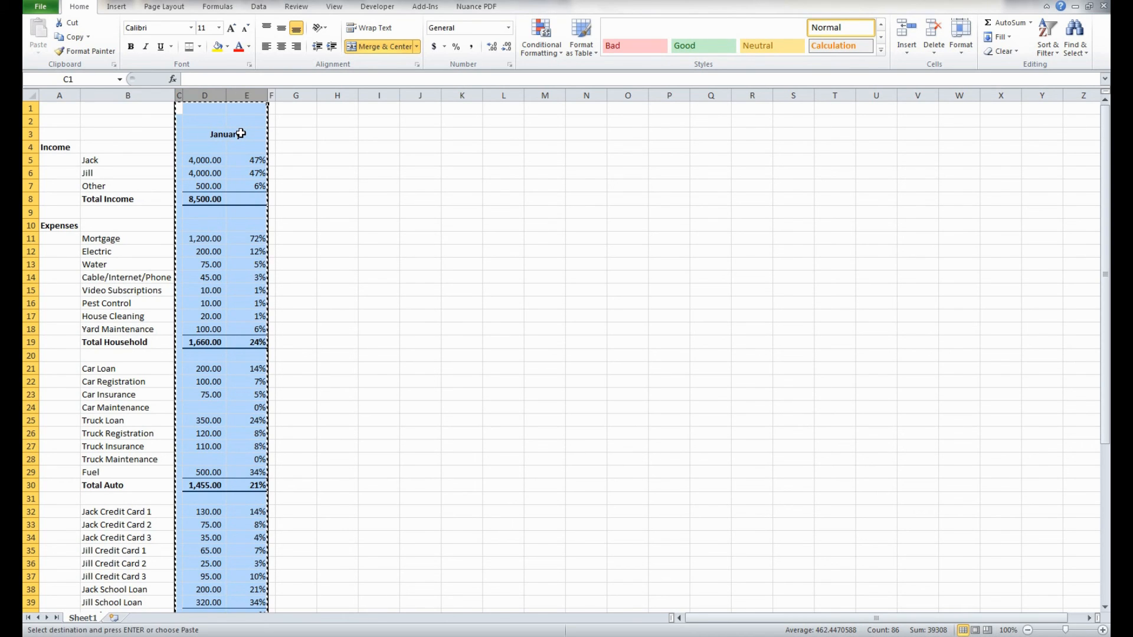
left_click(283, 112)
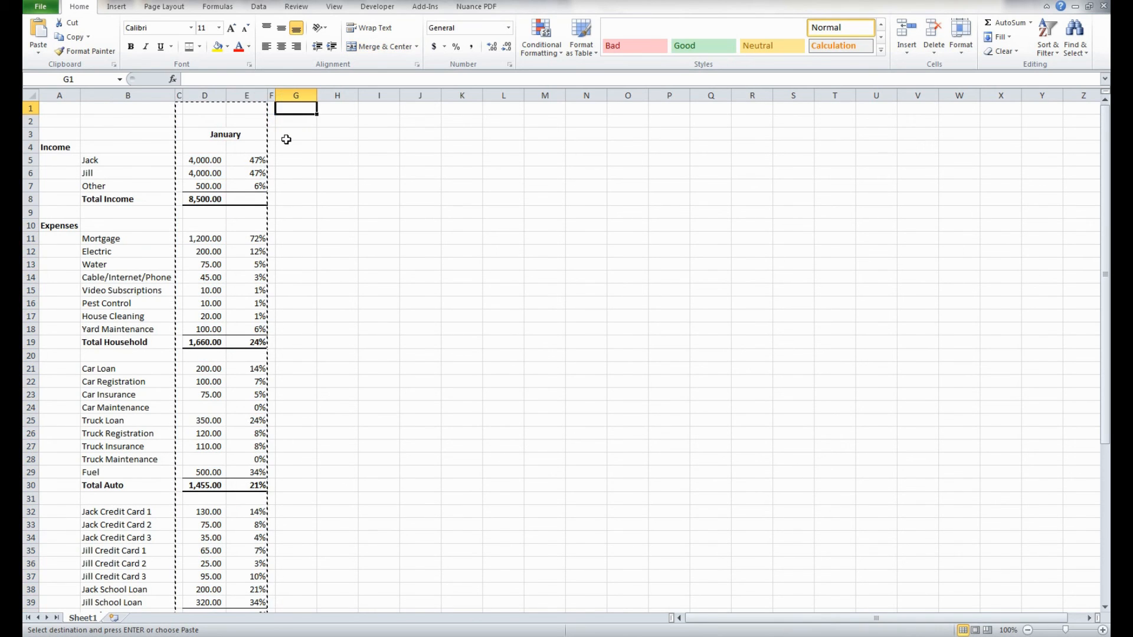
key("ctrl+v")
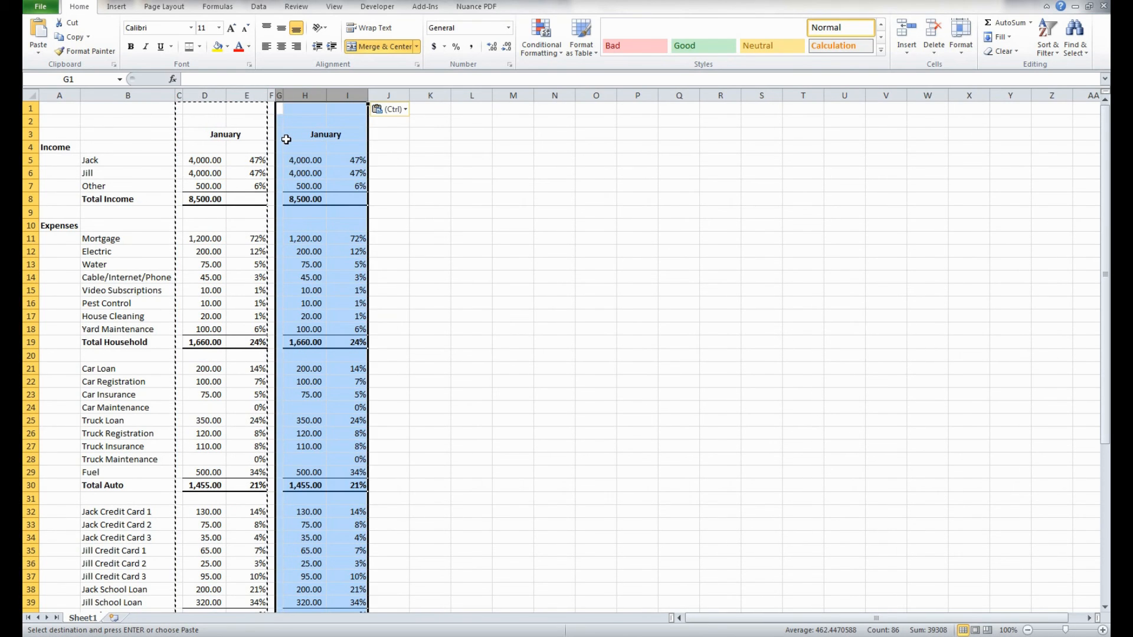
key("Escape")
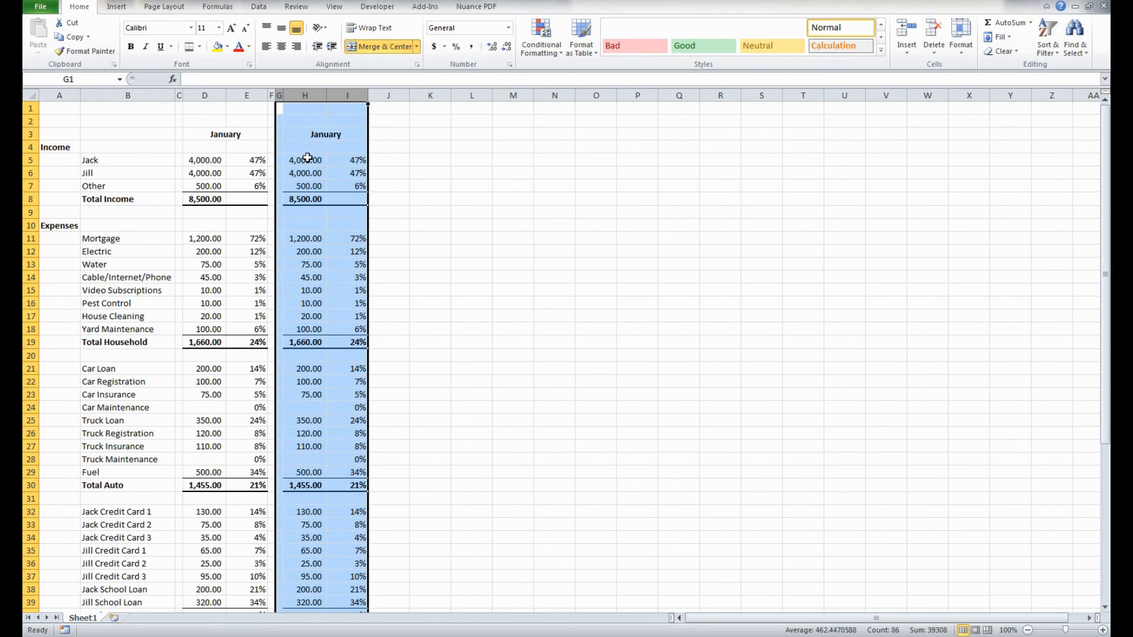
- Clear the copied income amounts in H5:H7 and the household expense amounts in H11:H18
left_click_drag(305, 159, 309, 179)
key("Delete")
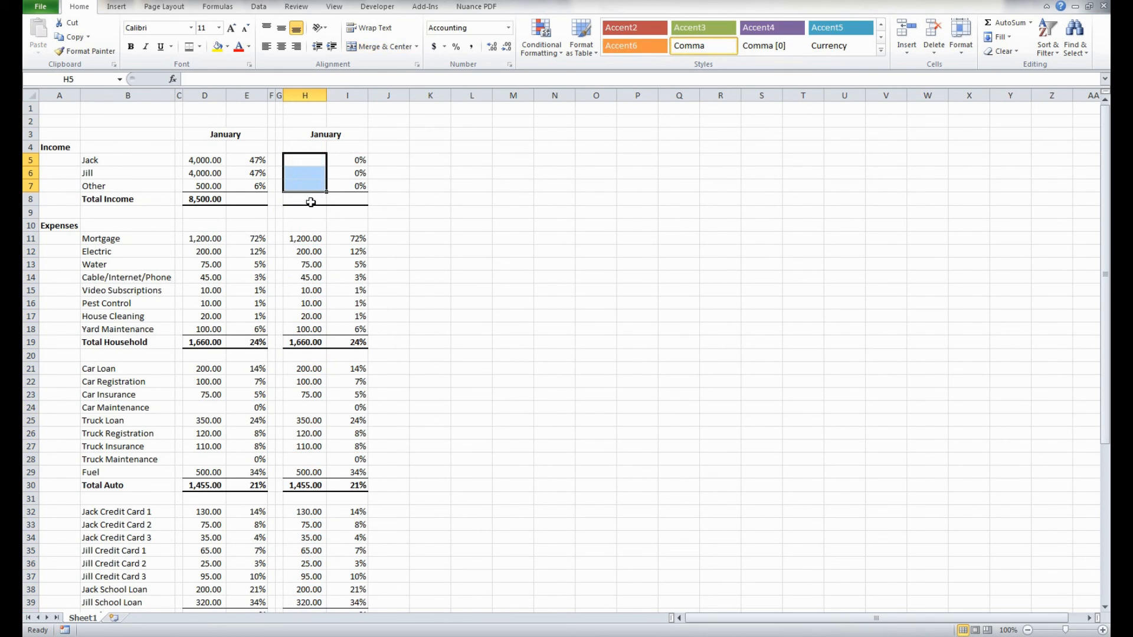
left_click(307, 237)
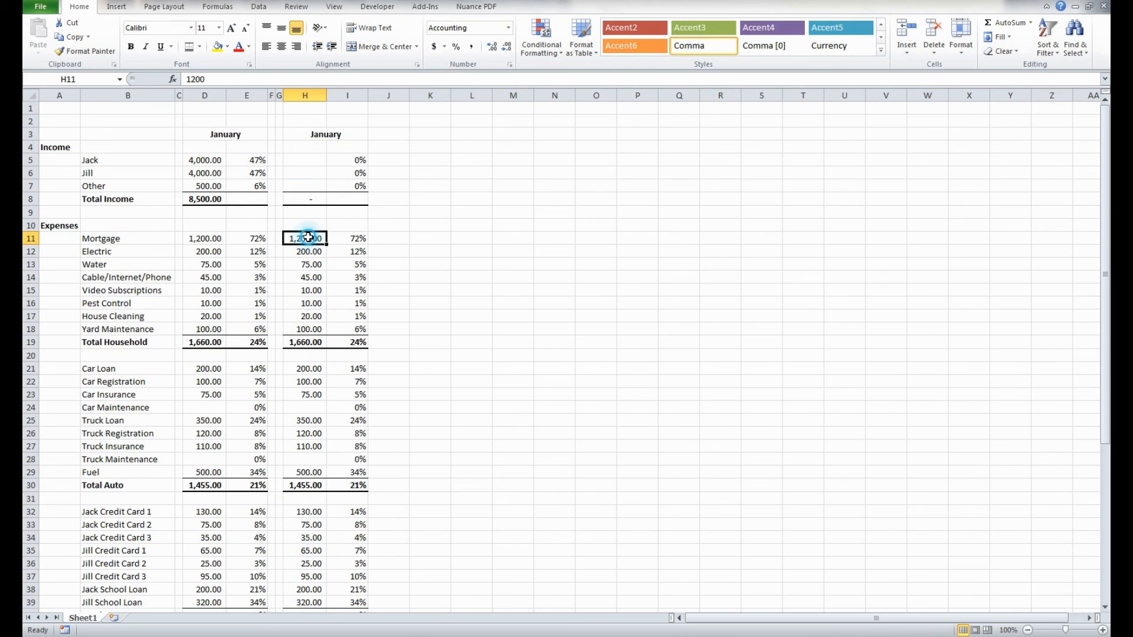
left_click(305, 327, "shift")
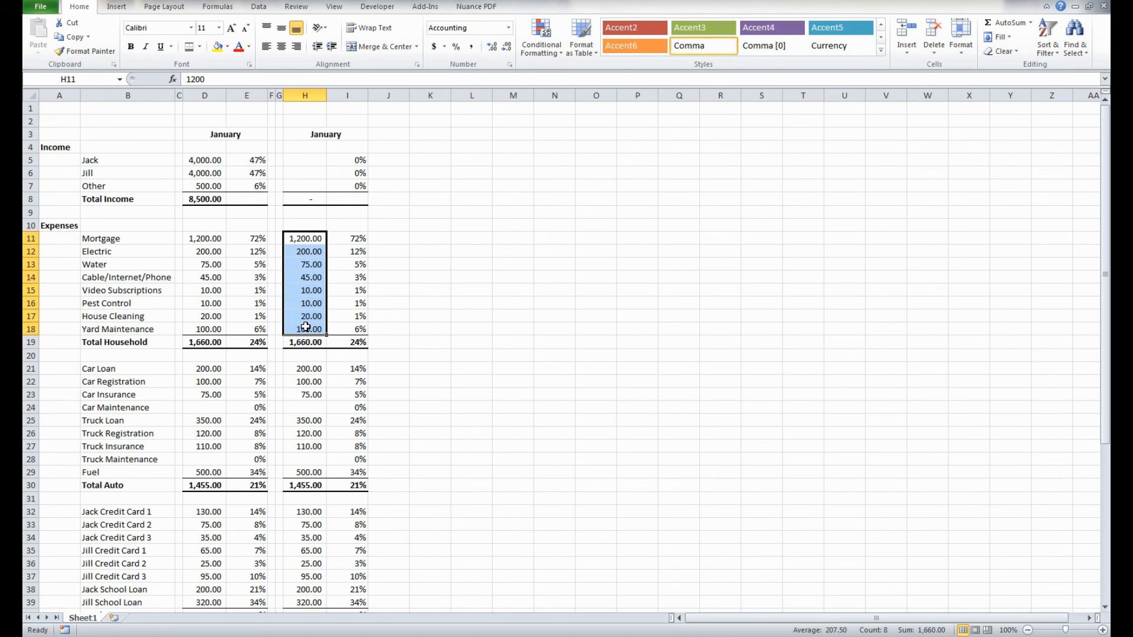
key("Delete")
- Clear the copied auto expense amounts from Car Loan to Fuel in H21:H29
left_click(313, 369)
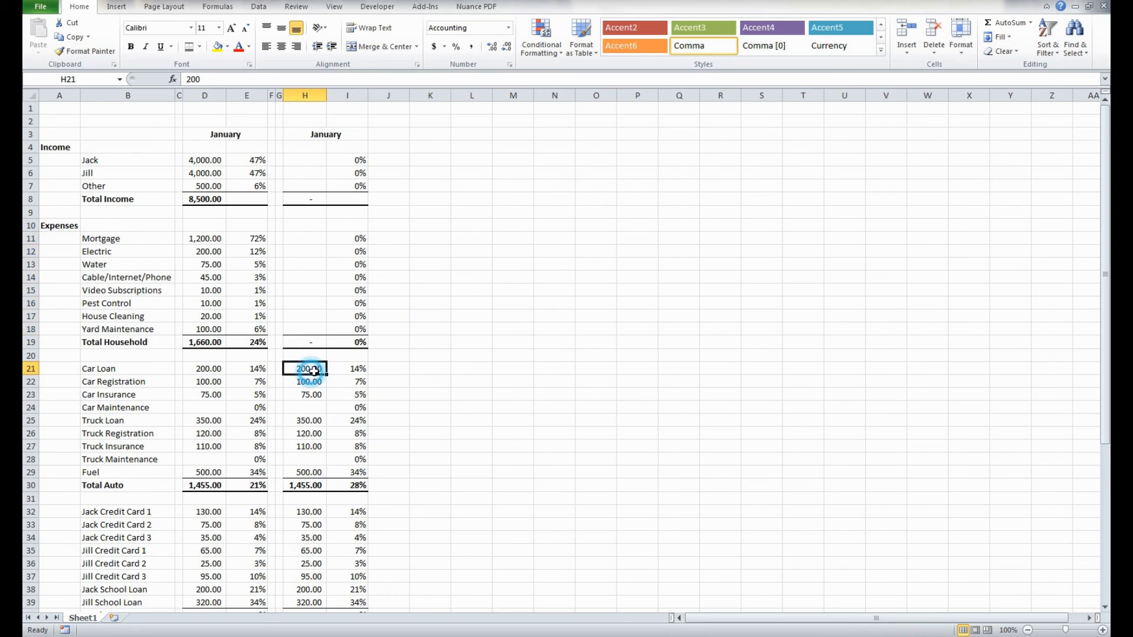
scroll(313, 370, "down", 3)
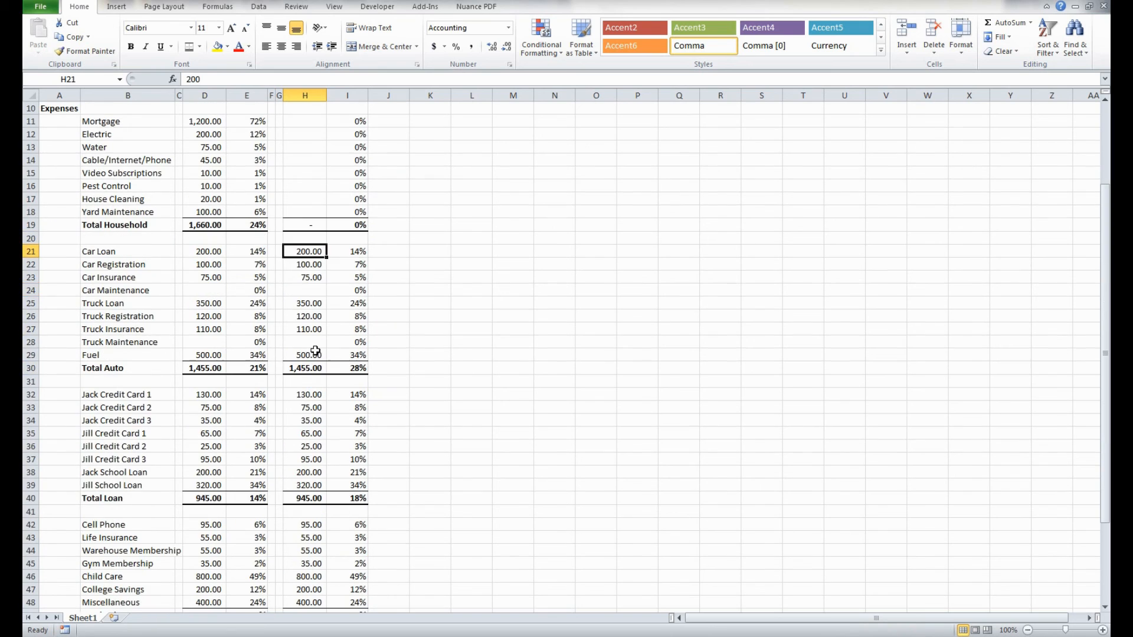
left_click(306, 251)
left_click(312, 353, "shift")
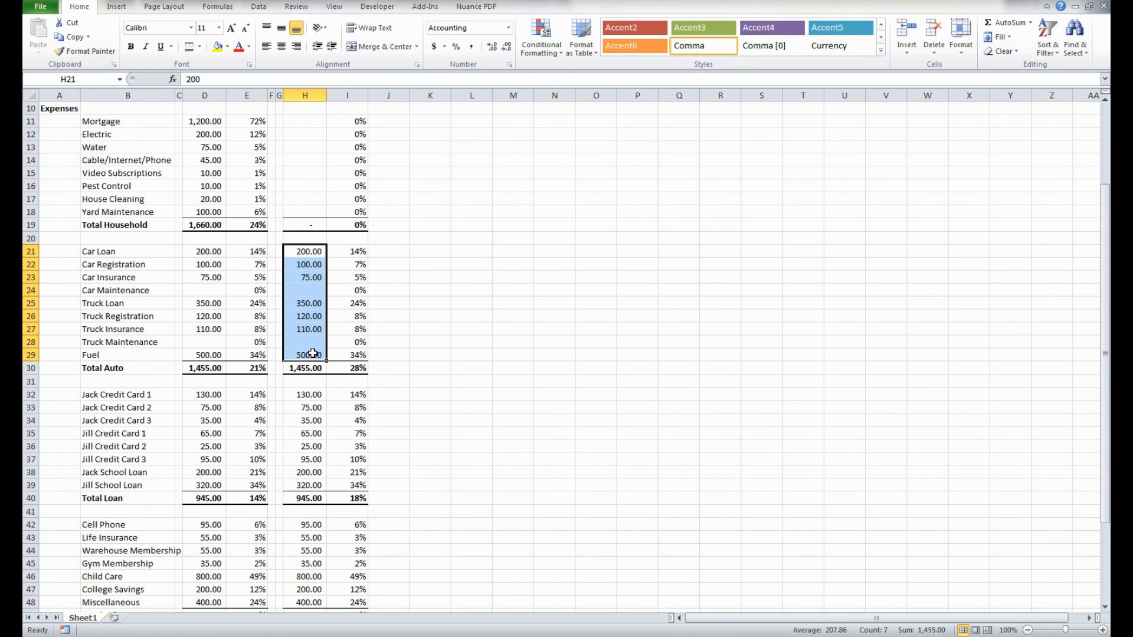
key("Delete")
- Clear the copied credit card and school loan amounts in H32:H39
scroll(313, 354, "down", 4)
left_click(306, 242)
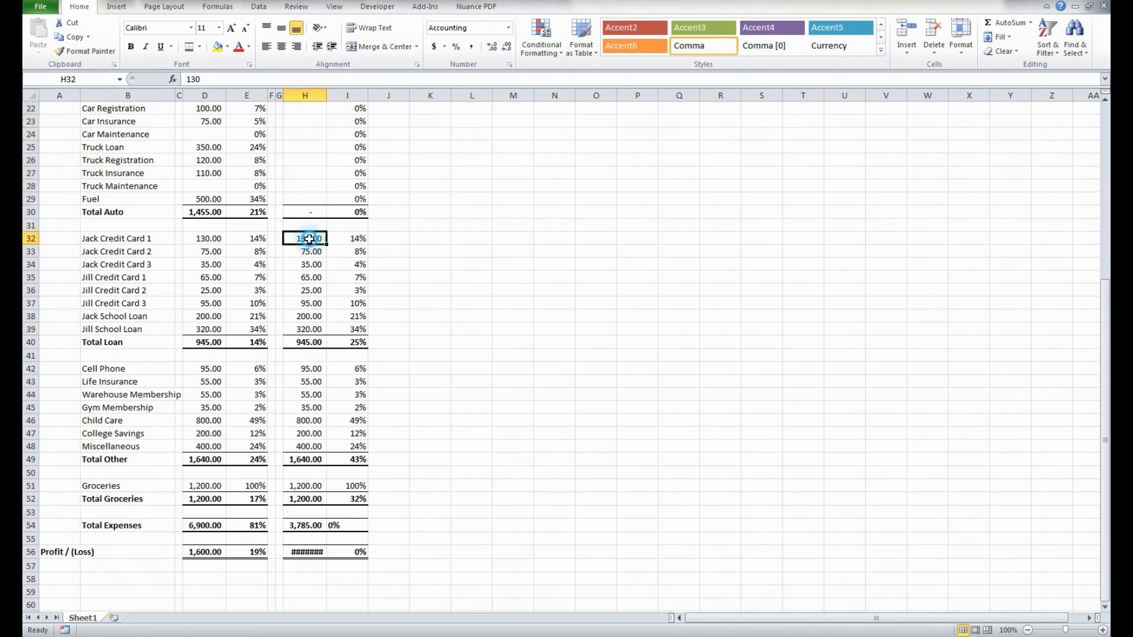
left_click(306, 329, "shift")
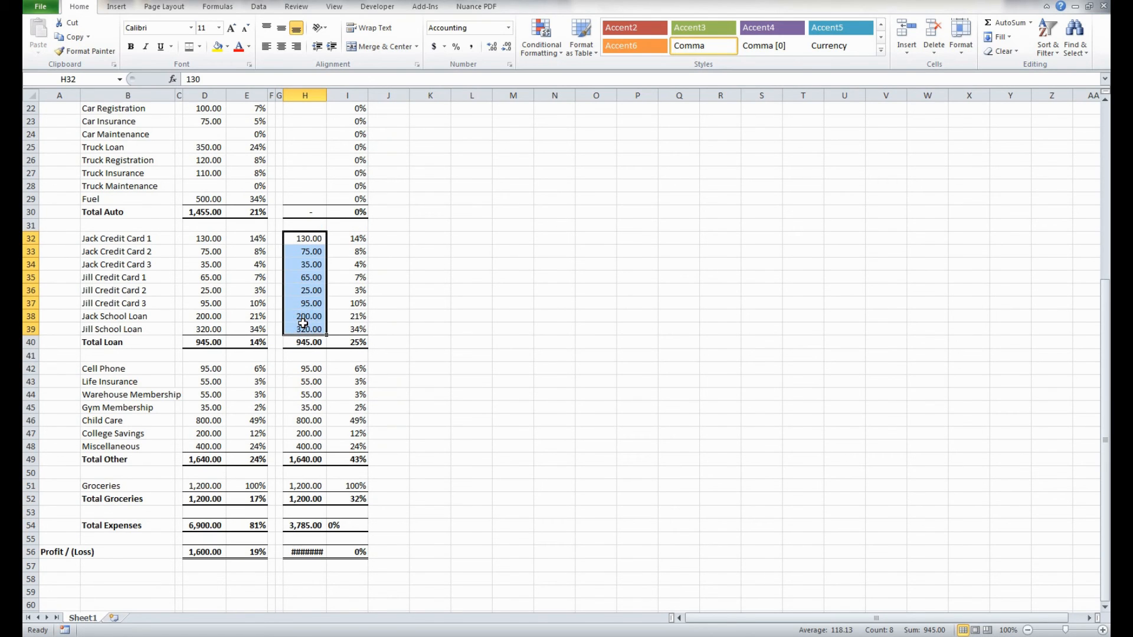
key("Delete")
- Clear the copied other expense amounts in H42:H48 and the groceries amount in H51
scroll(306, 321, "down", 2)
left_click(307, 291)
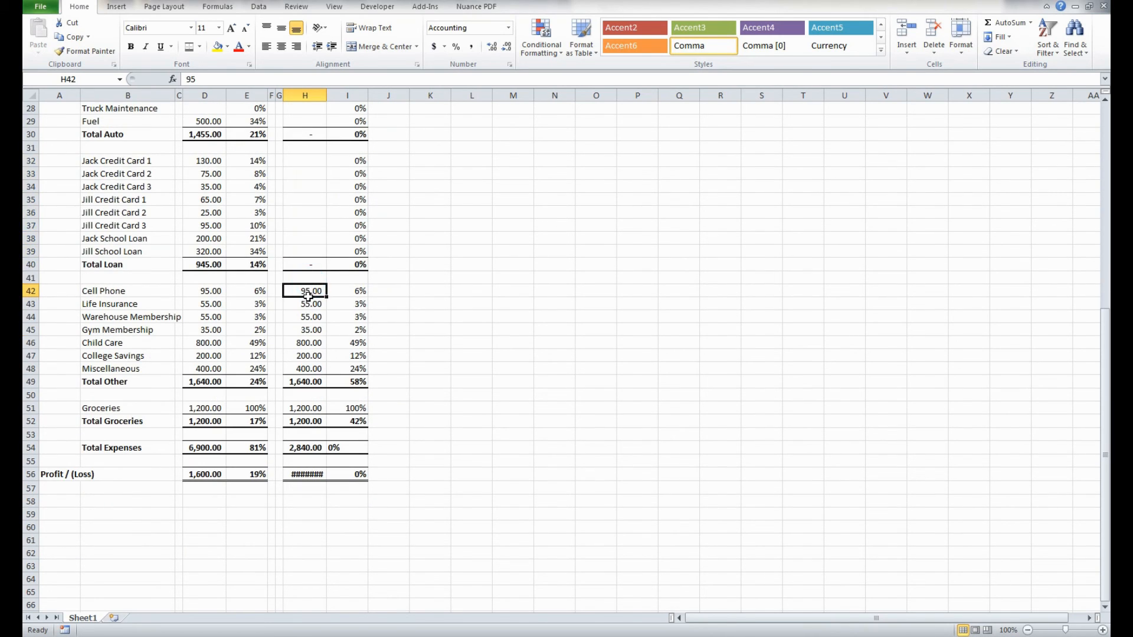
left_click(309, 368, "shift")
key("Delete")
scroll(309, 368, "down", 1)
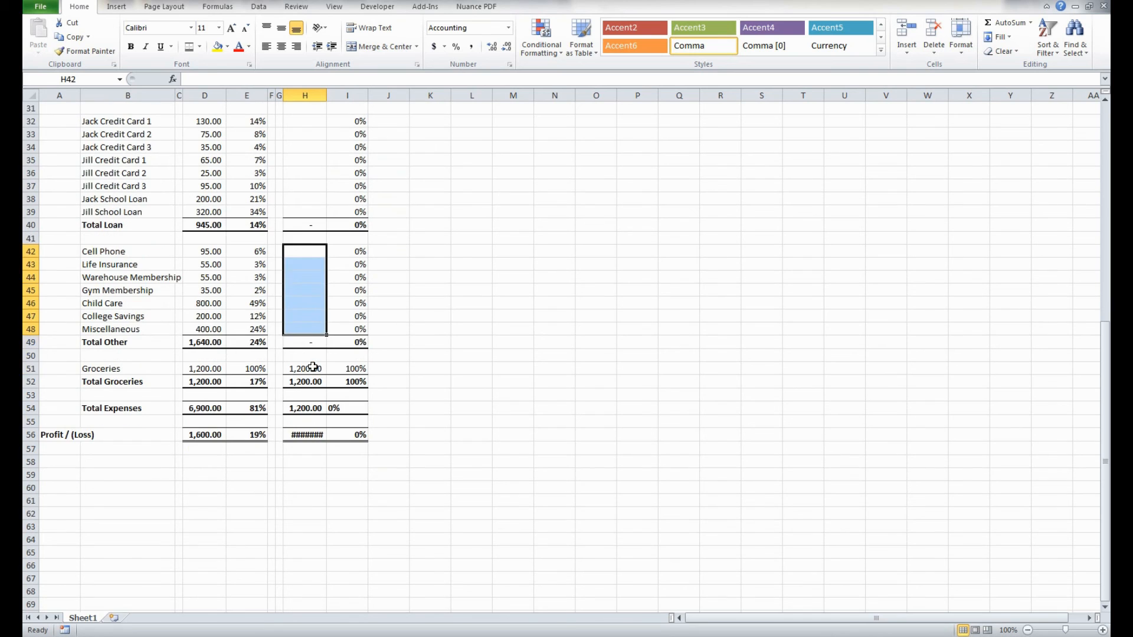
left_click(315, 367)
key("Delete")
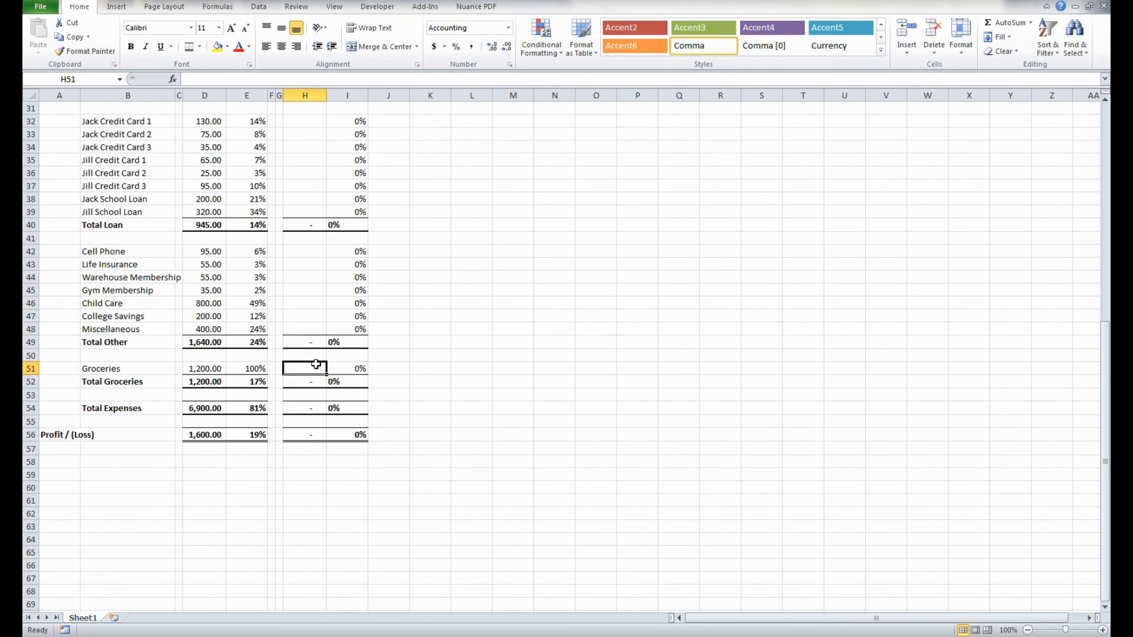
scroll(315, 364, "down", 1)
scroll(316, 364, "up", 11)
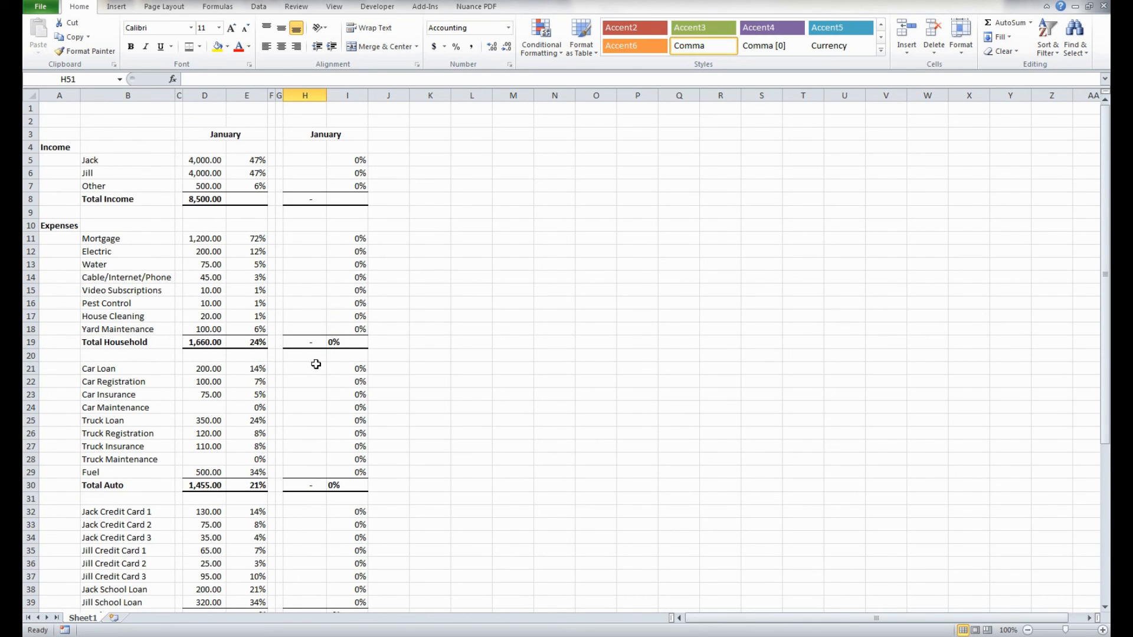
left_click(258, 159)
scroll(260, 189, "down", 10)
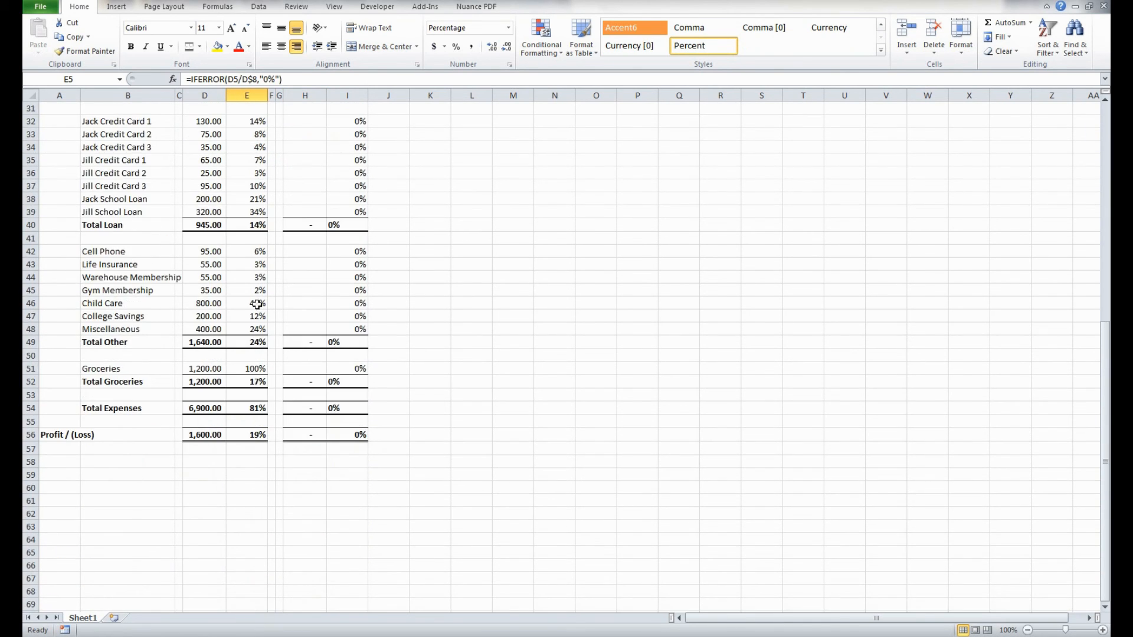
left_click(247, 435, "shift")
left_click(350, 429, "ctrl")
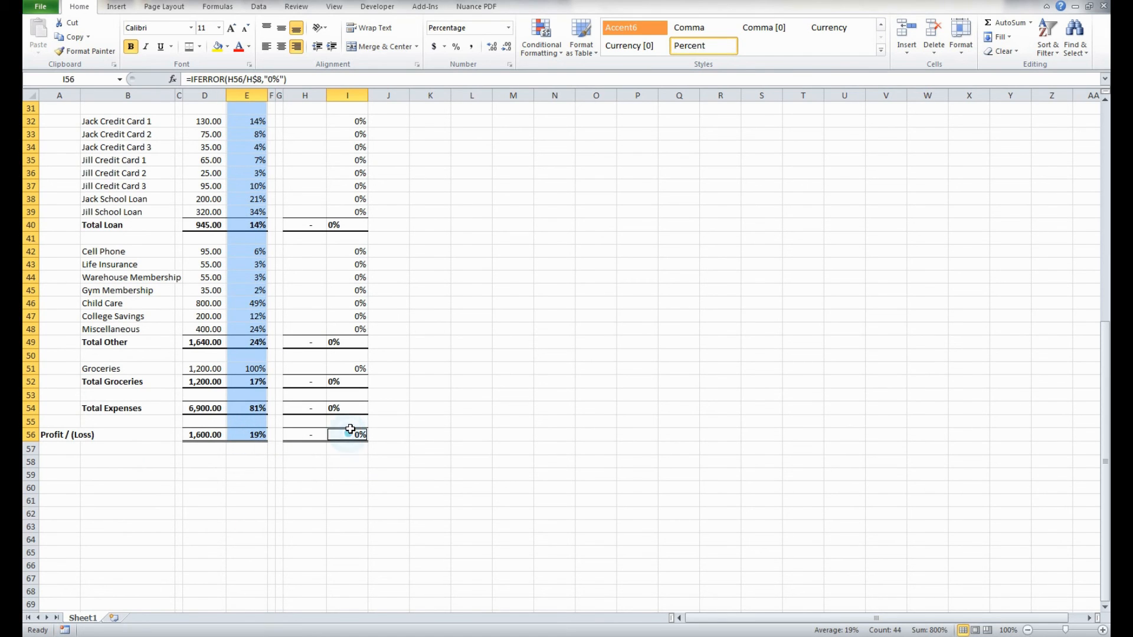
scroll(350, 429, "up", 10)
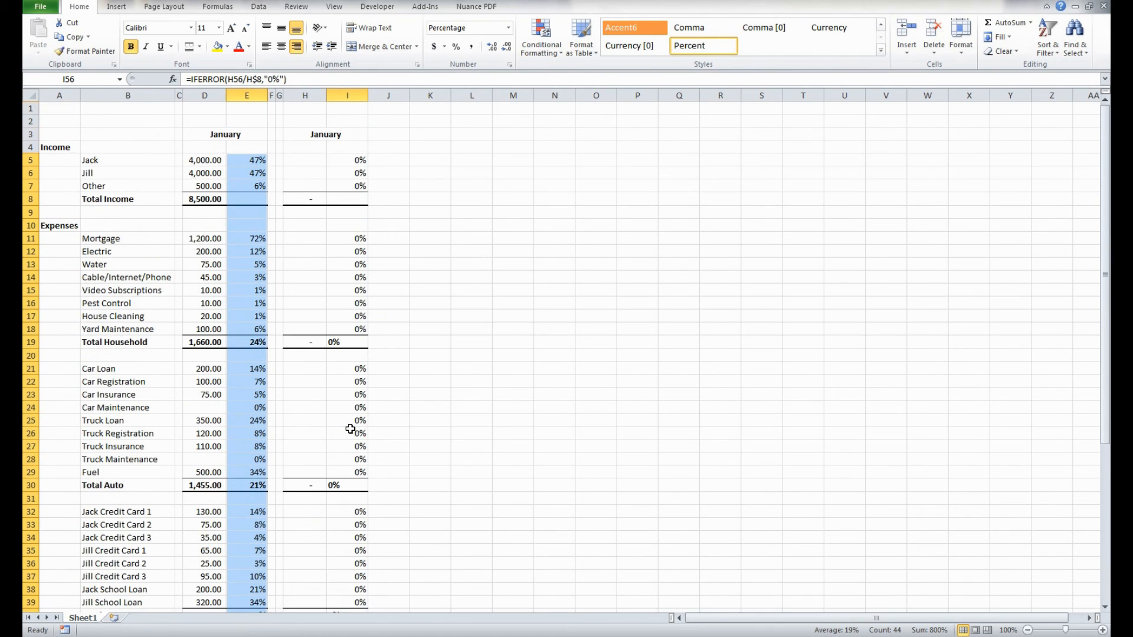
left_click(351, 161, "ctrl+shift")
- Right-align the percentage cells of both month blocks, E5:E56 and I5:I56
left_click(245, 159)
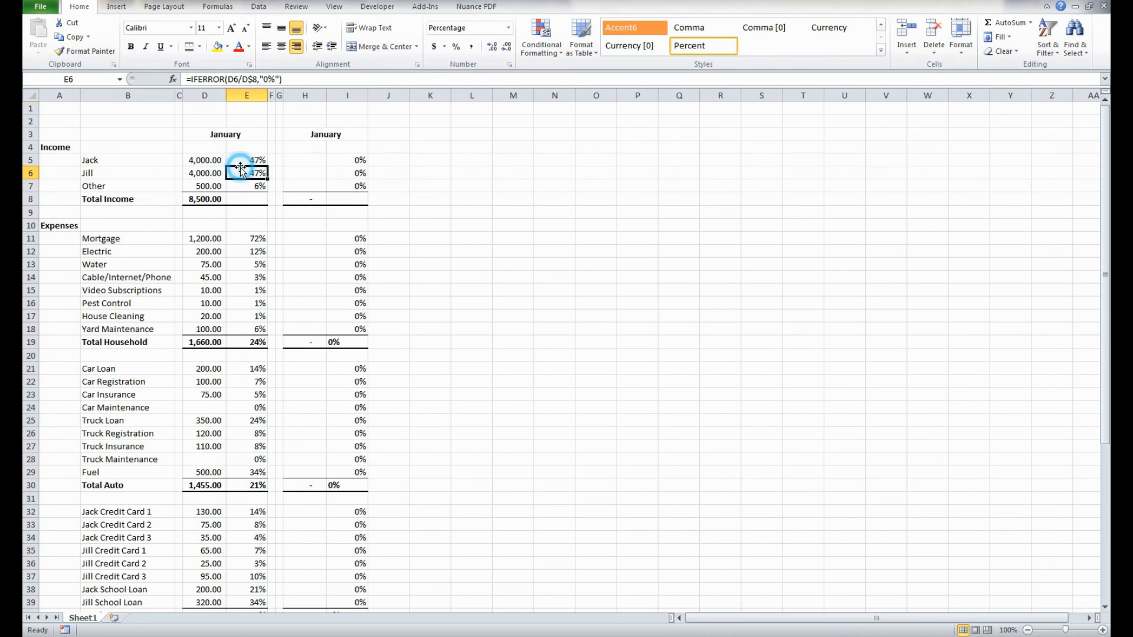
scroll(243, 308, "down", 11)
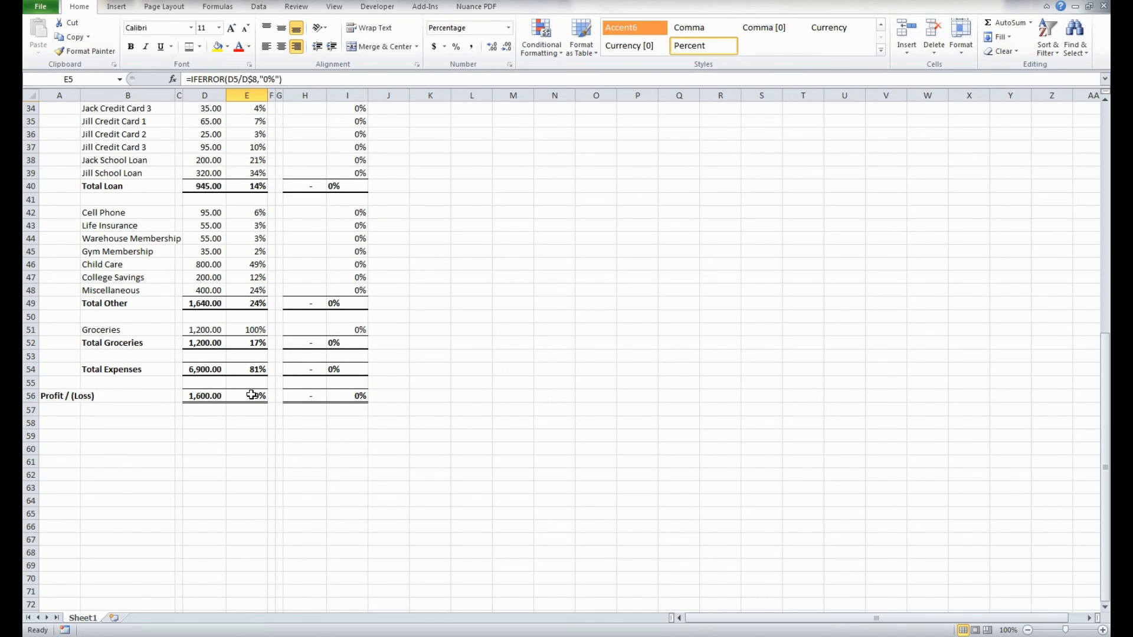
left_click(251, 395, "shift")
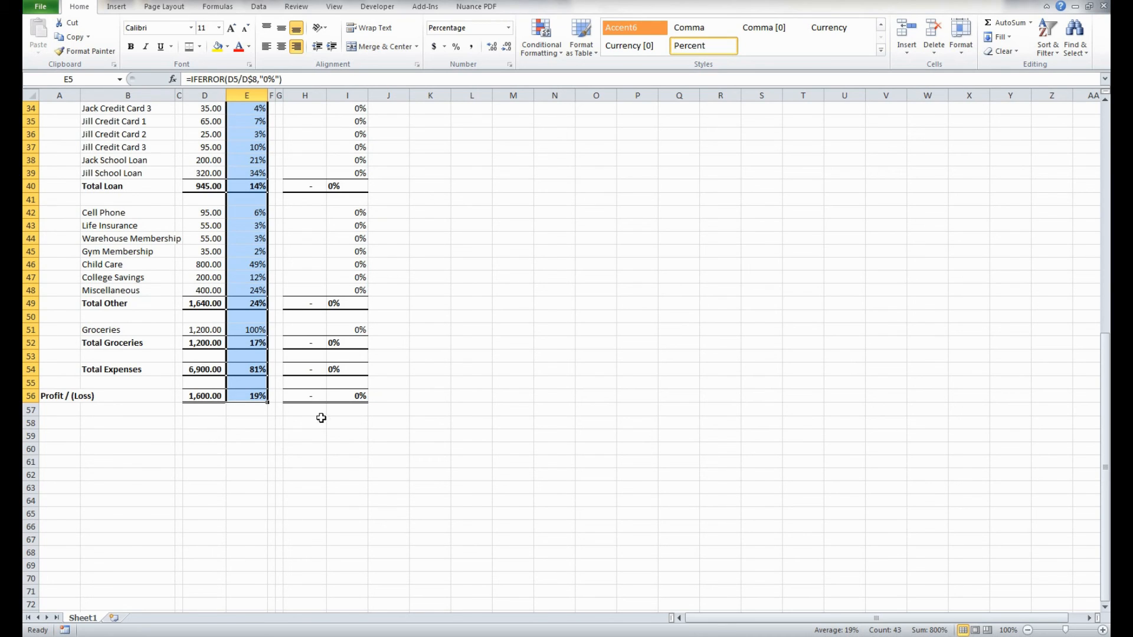
left_click(340, 395)
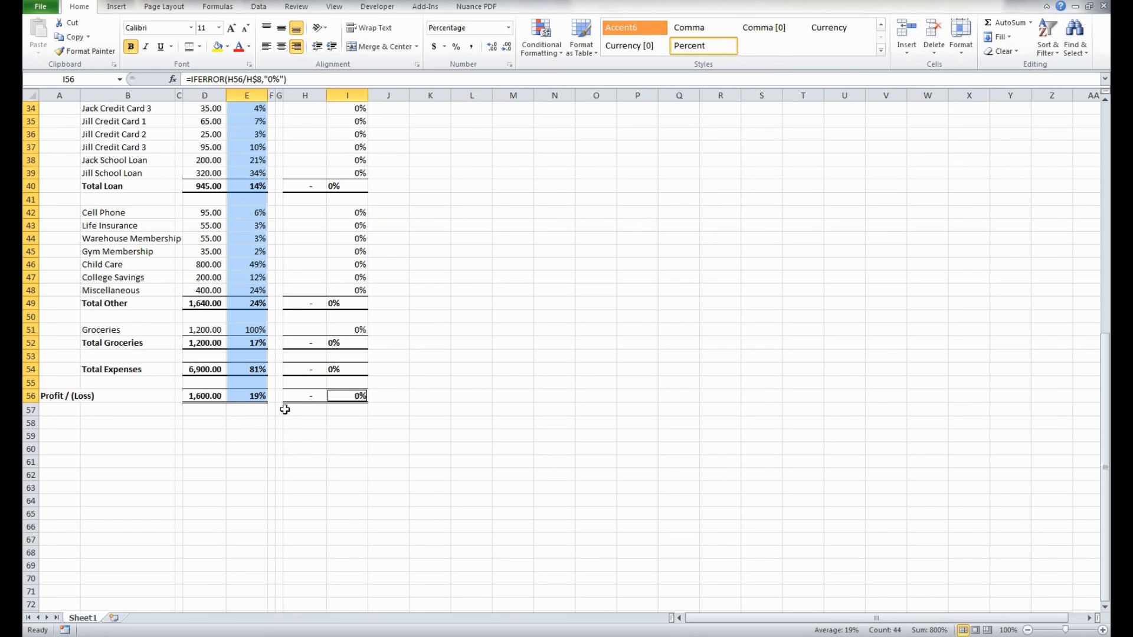
scroll(385, 394, "up", 11)
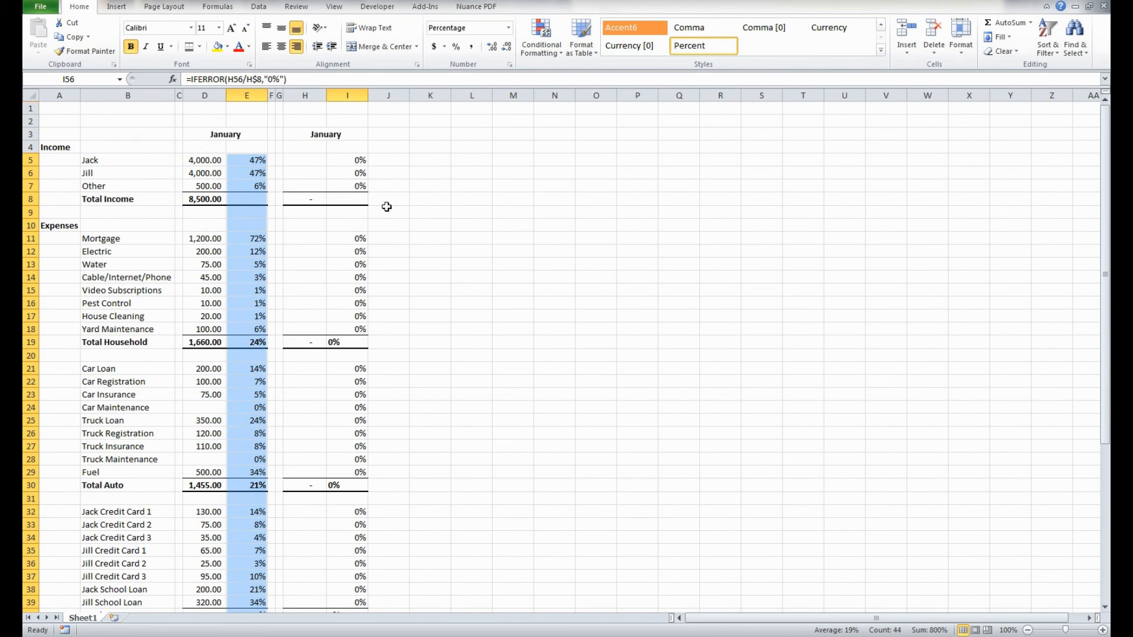
left_click(350, 158, "ctrl+shift")
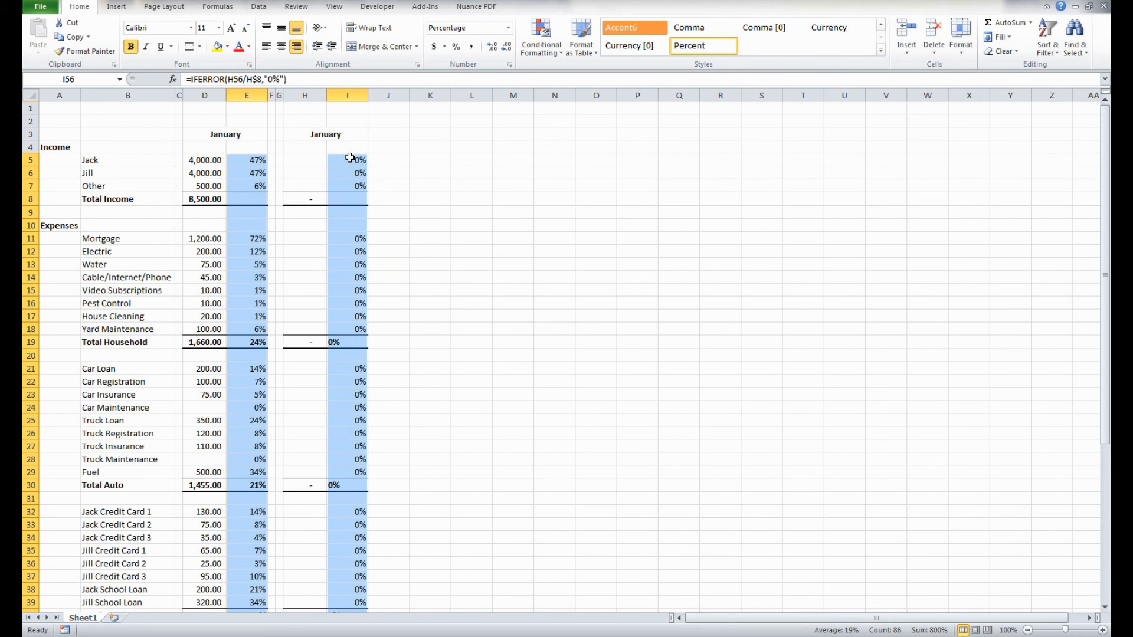
scroll(350, 158, "down", 10)
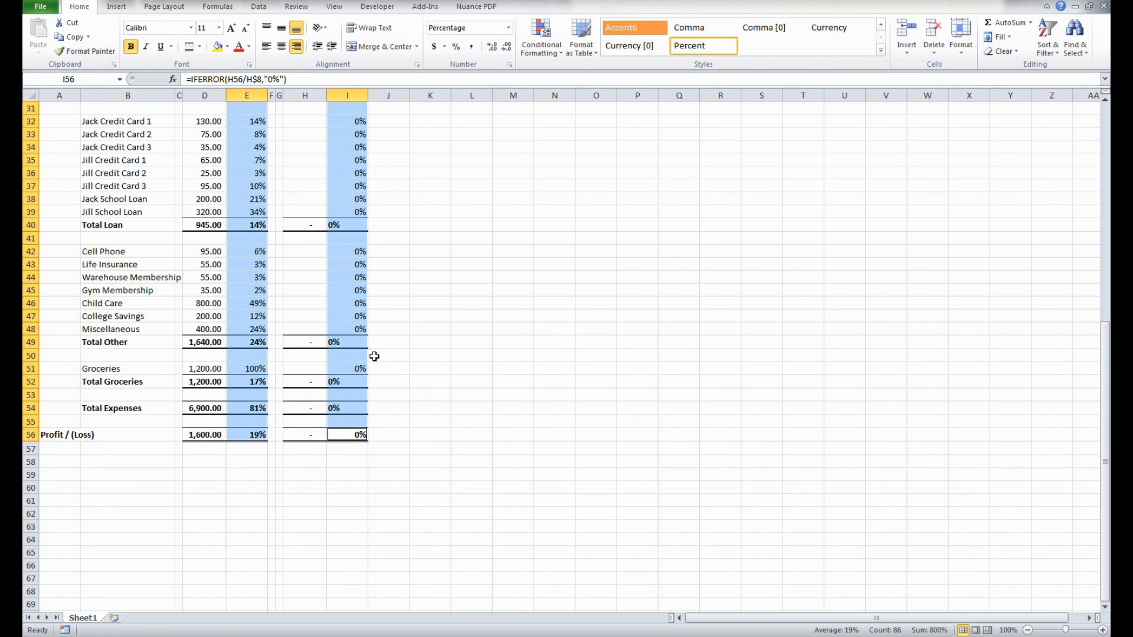
left_click(295, 50)
key("Return")
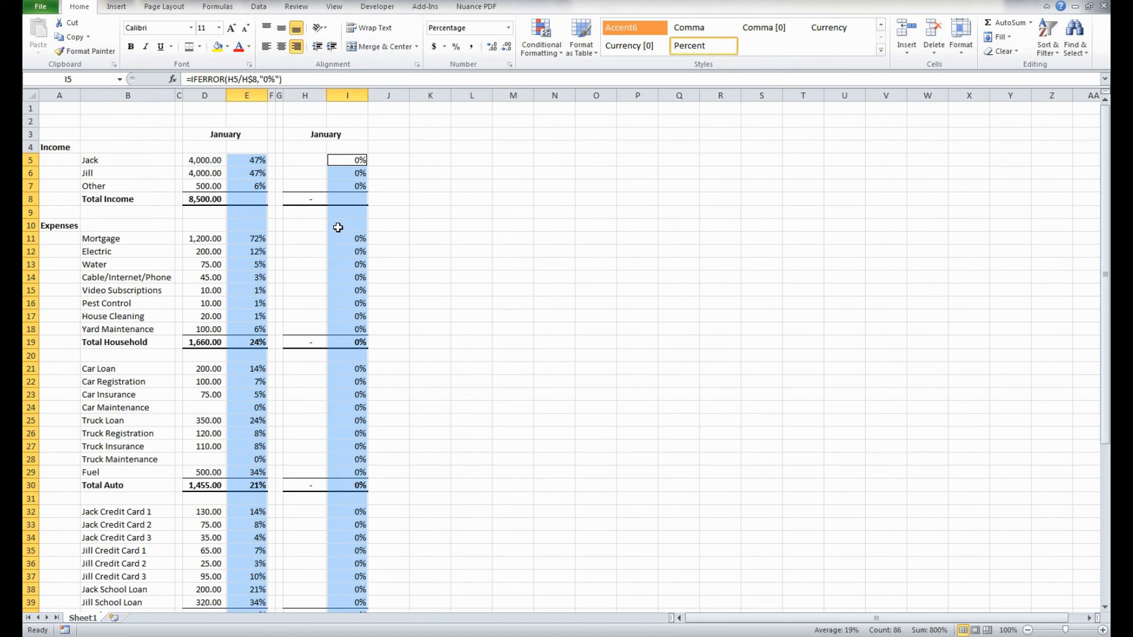
scroll(357, 273, "down", 9)
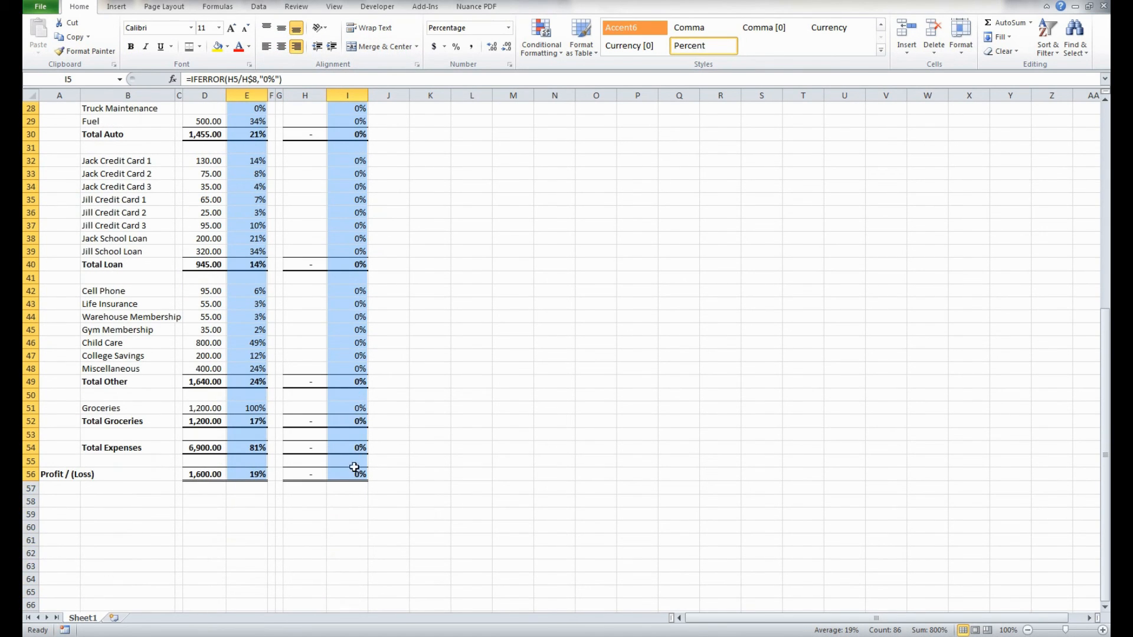
left_click(395, 289)
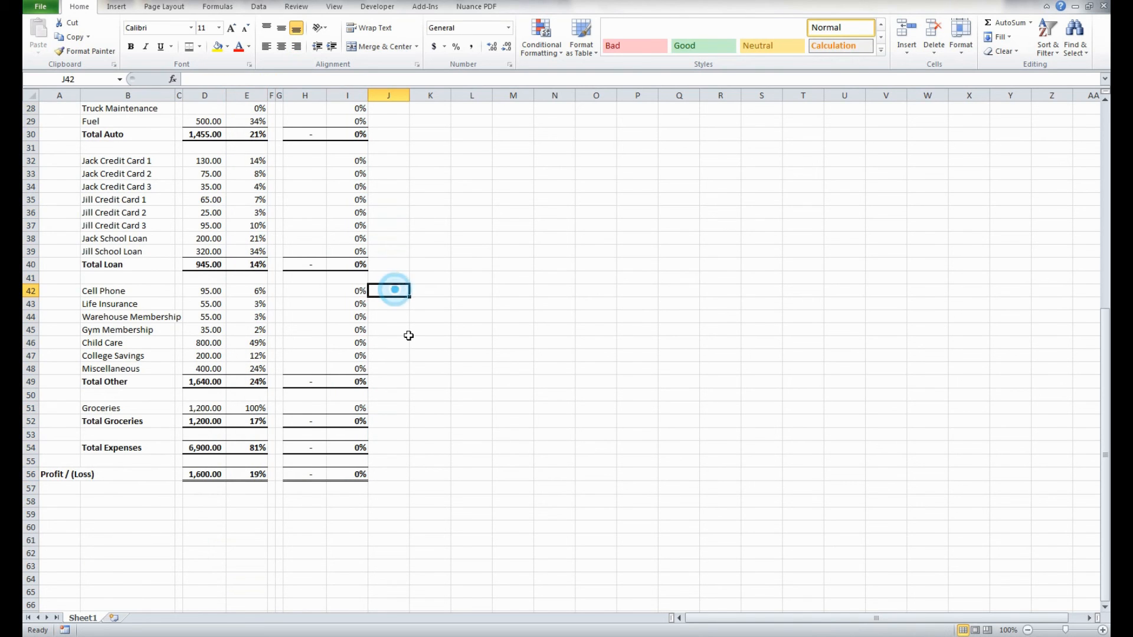
- Delete the extra narrow spacer column G between the two month blocks
scroll(408, 336, "up", 5)
scroll(406, 334, "down", 4)
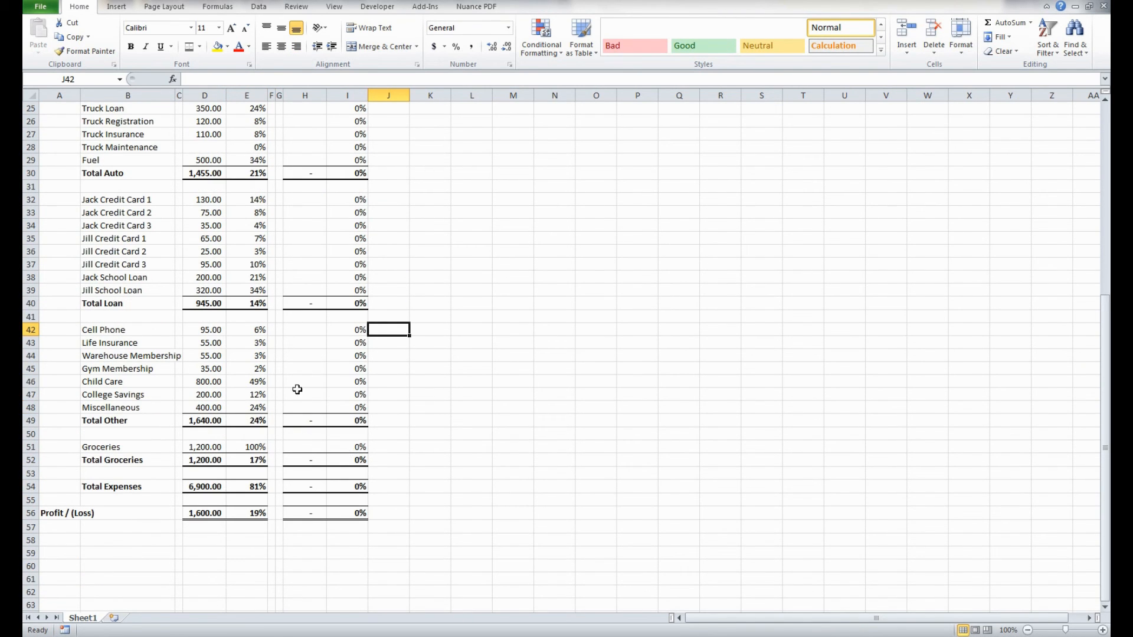
scroll(358, 483, "down", 1)
scroll(351, 450, "up", 9)
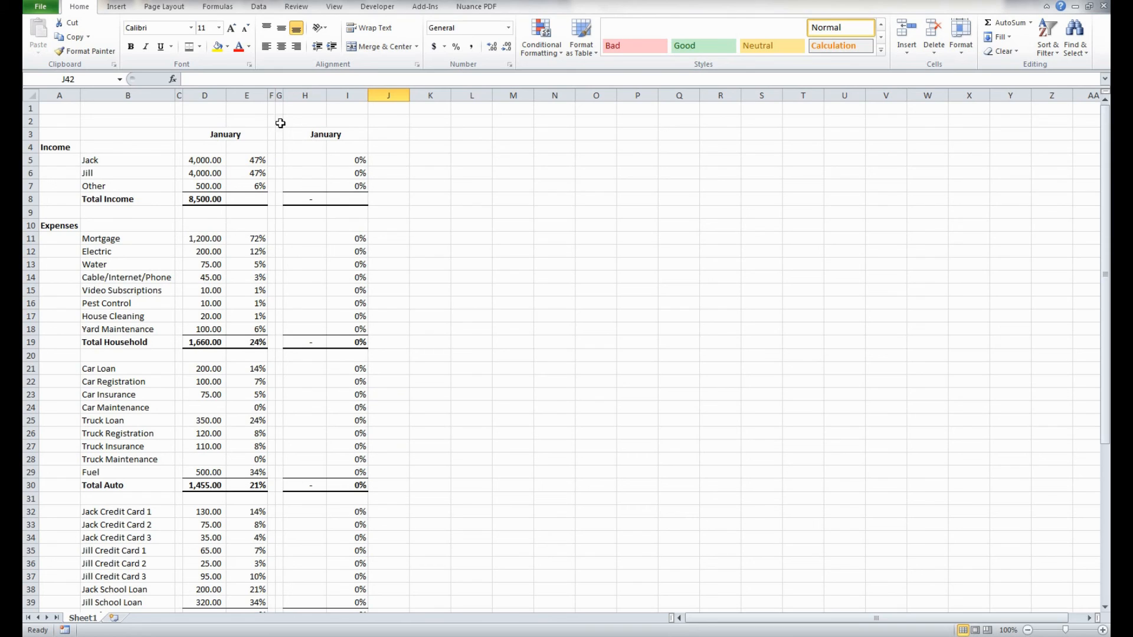
right_click(279, 90)
left_click(319, 188)
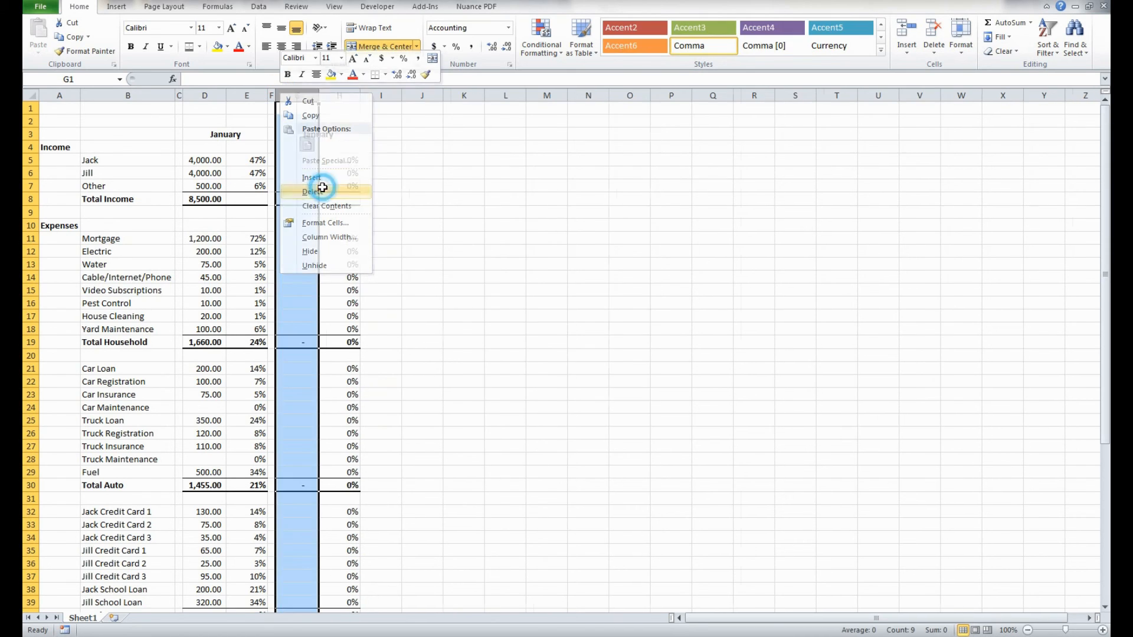
- Copy the blank month block in columns F:H and paste it starting at I1
left_click(272, 94)
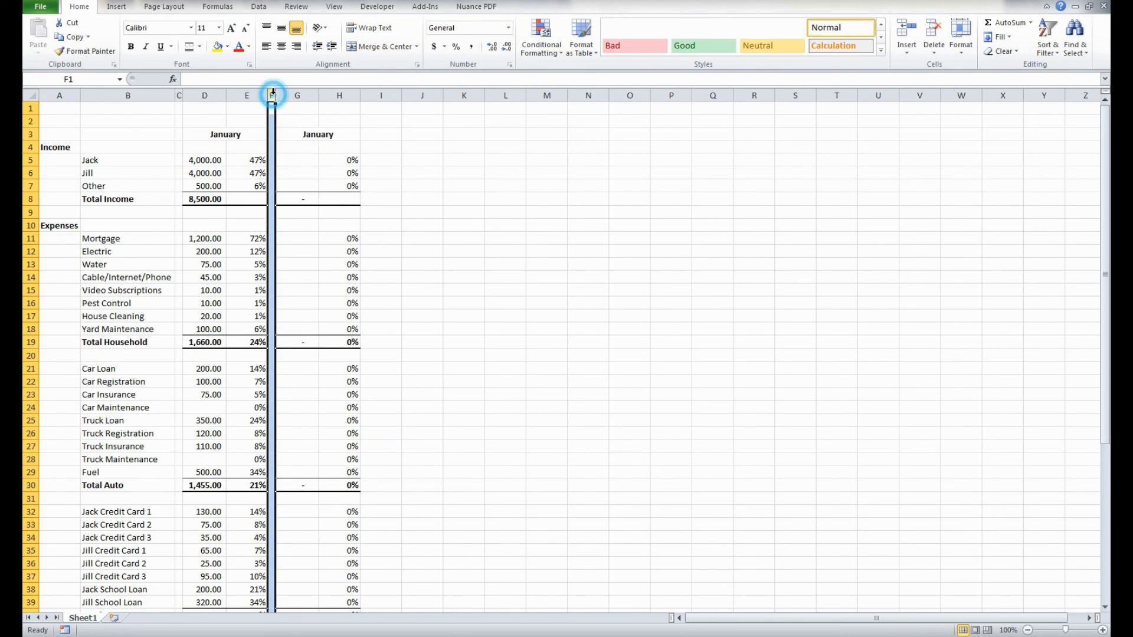
left_click(342, 87, "shift")
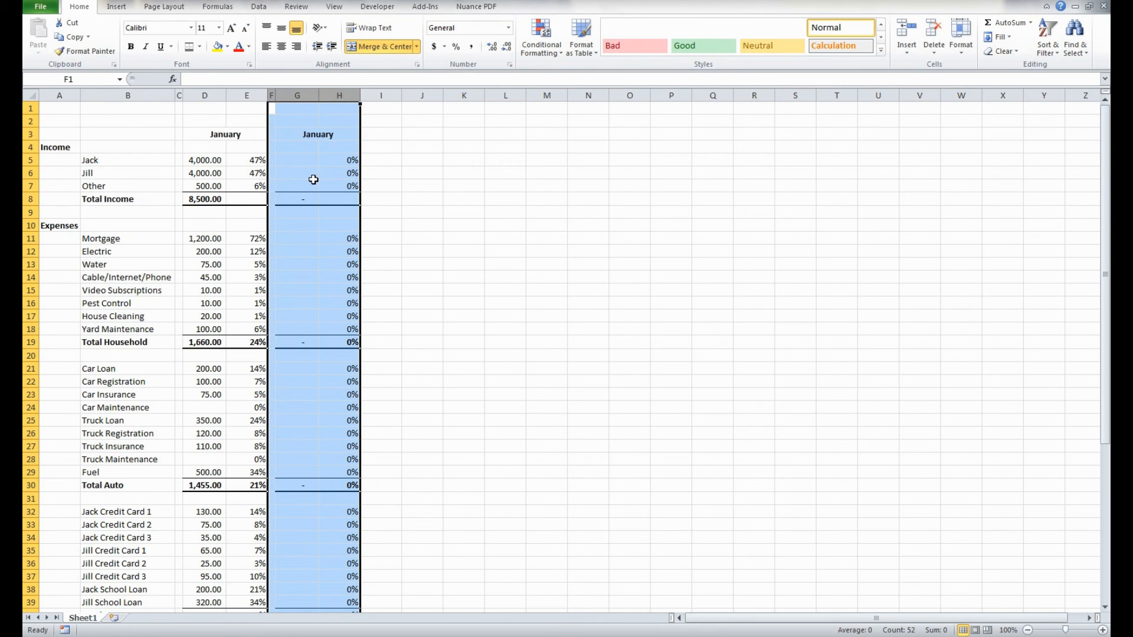
key("ctrl+c")
left_click(379, 109)
key("ctrl+v")
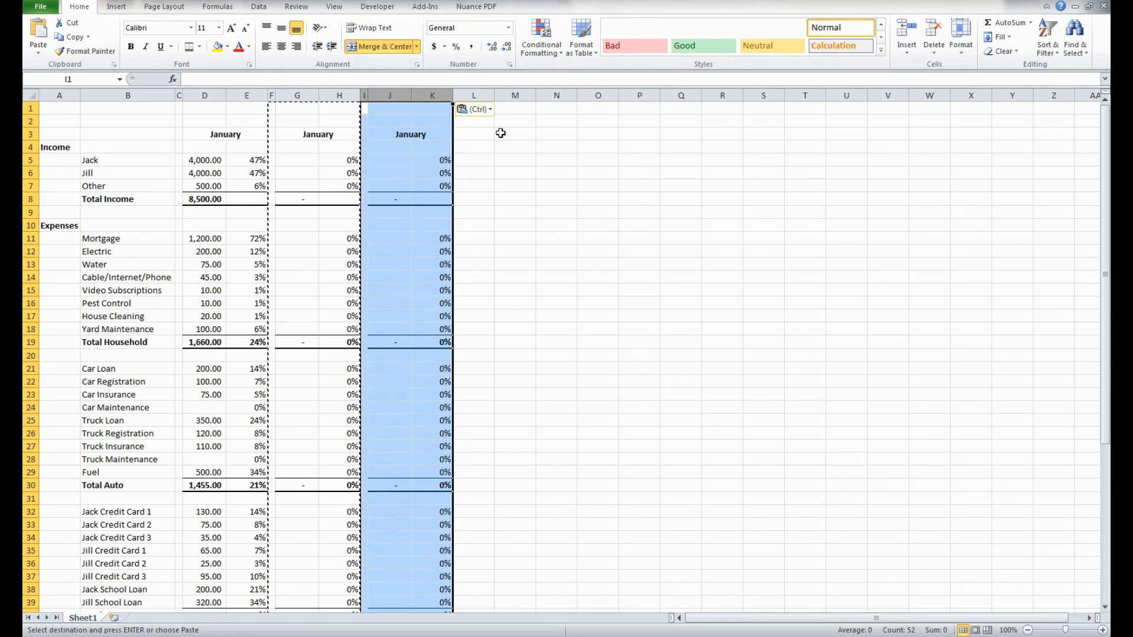
- Paste the copied blank month block side by side starting at L1, O1, R1, U1 and X1
key("Right")
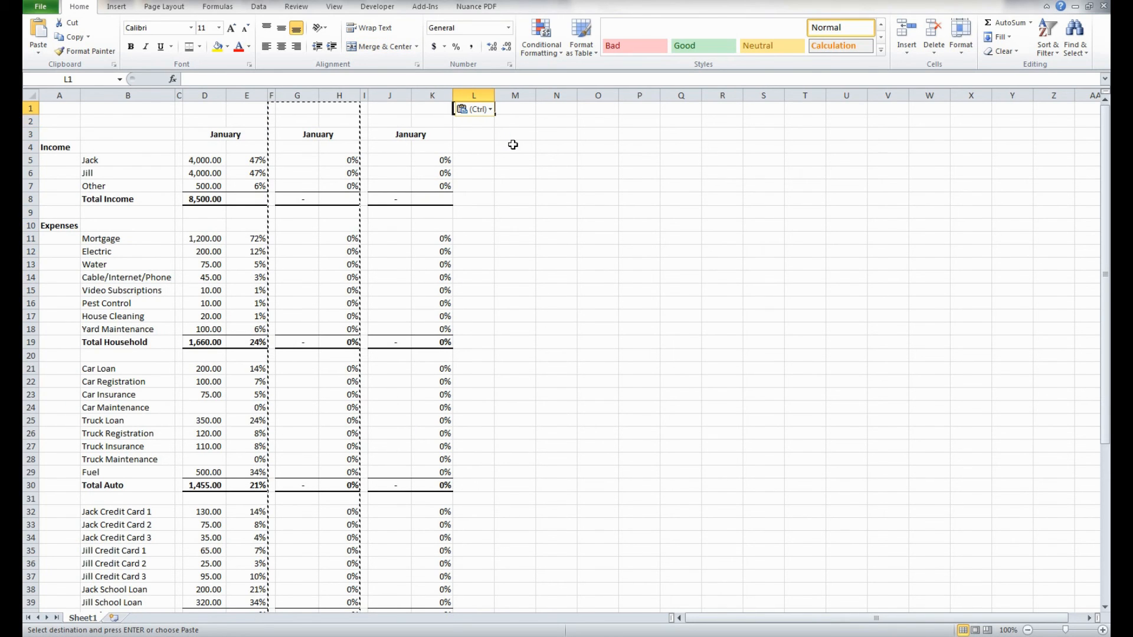
key("ctrl+v")
key("Right")
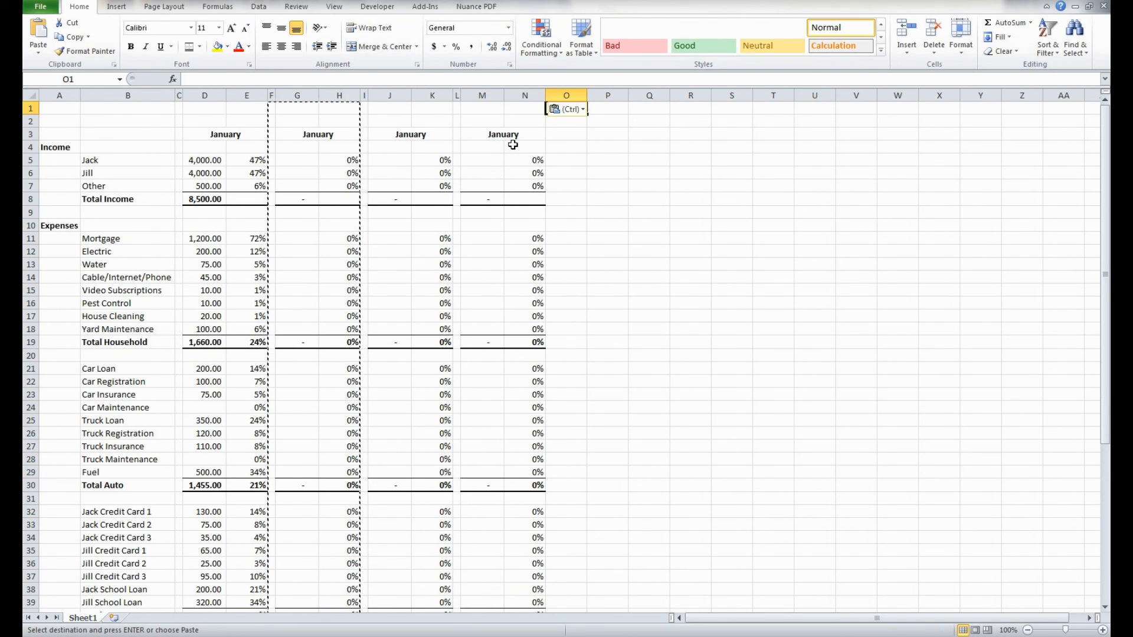
key("ctrl+v")
key("Right")
key("ctrl+v")
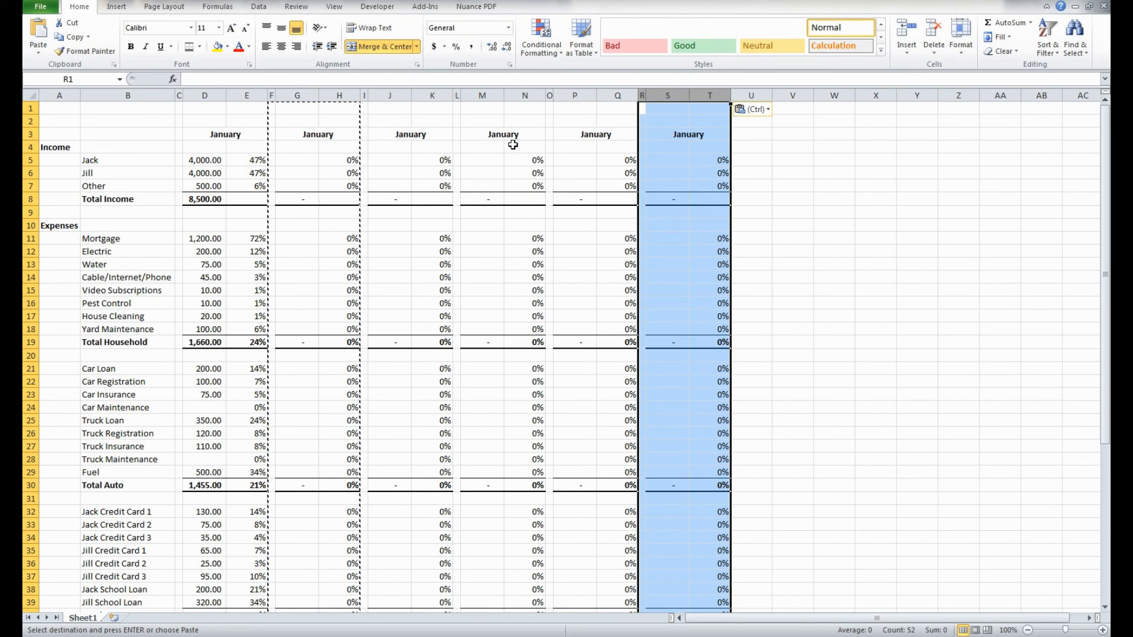
key("Right")
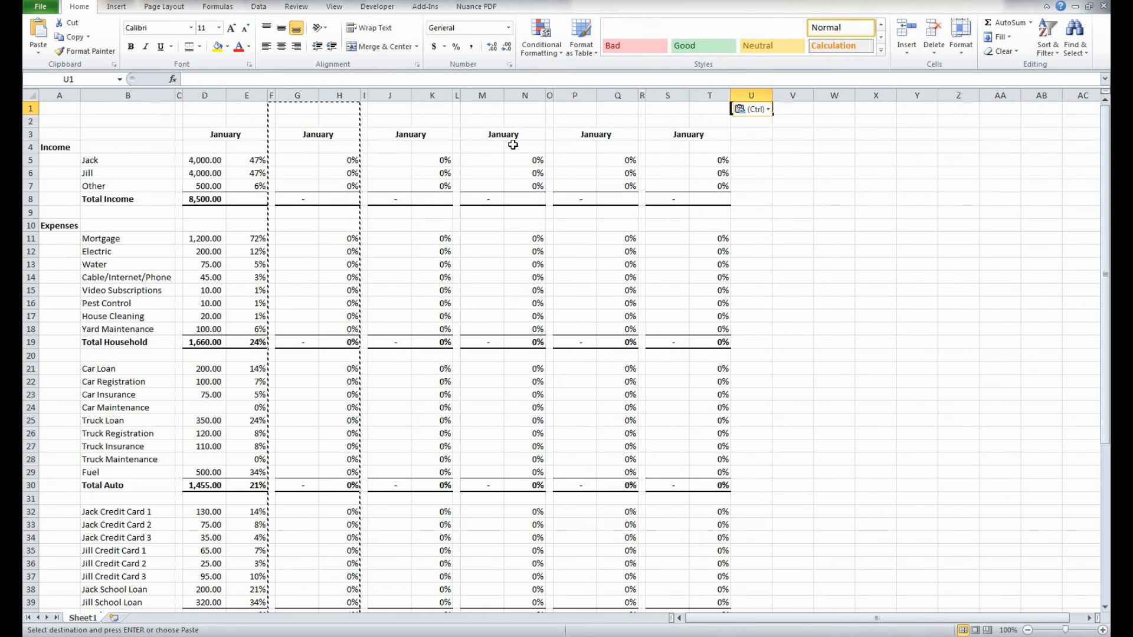
key("ctrl+v")
key("Right")
key("ctrl+v")
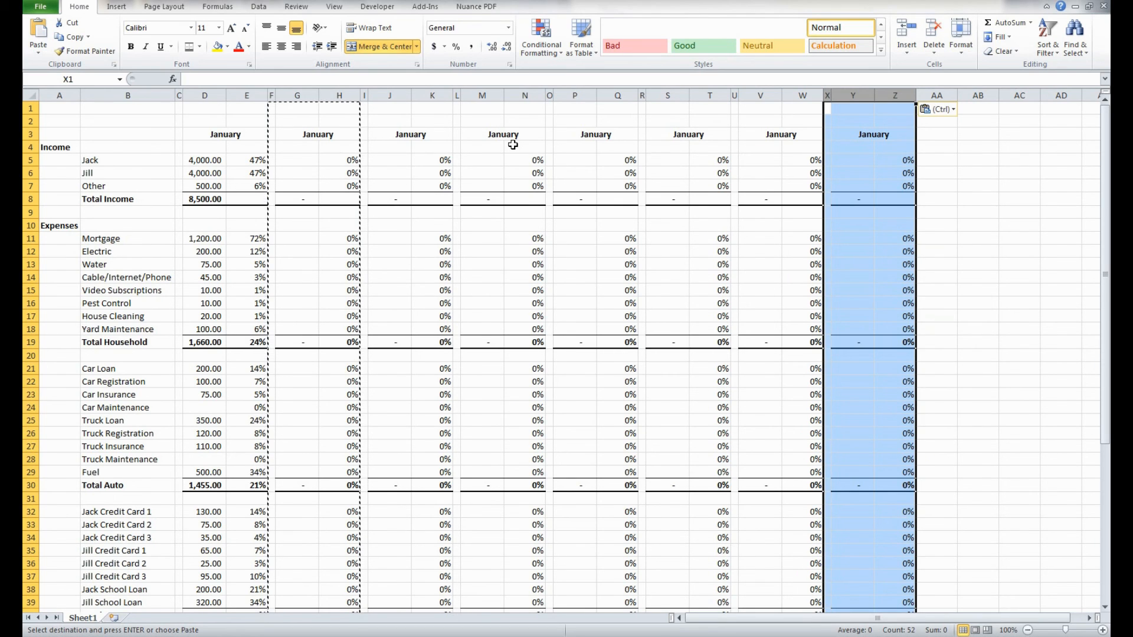
- Add two more copies of the blank month block starting at AA1 and AD1
key("Right")
key("Right")
key("Right")
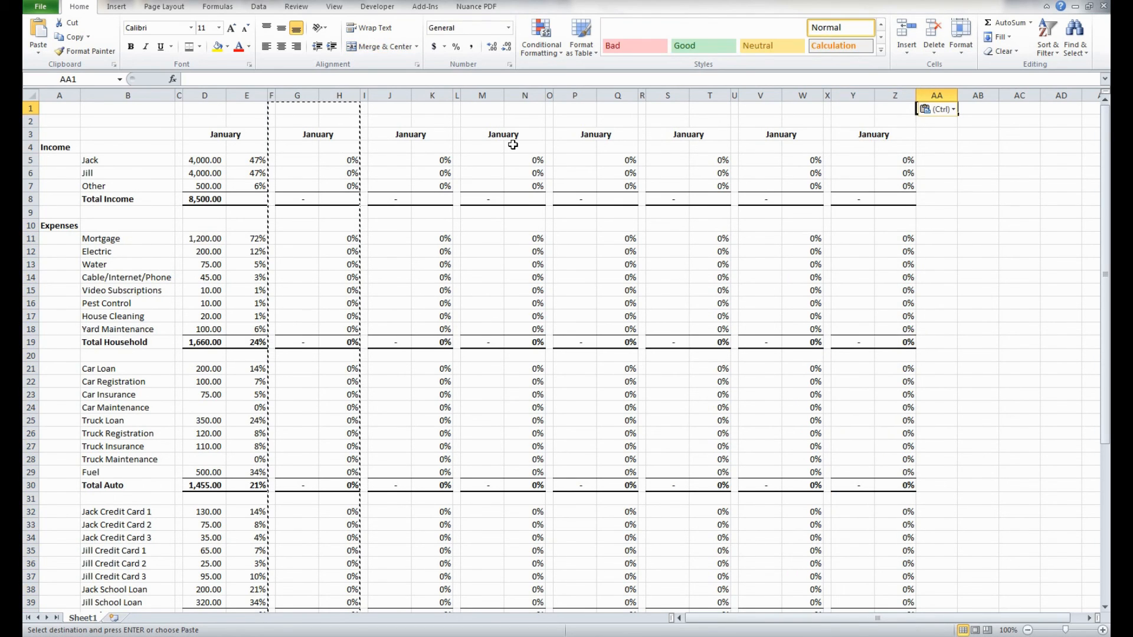
key("ctrl+v")
key("Right")
key("Right")
key("ctrl")
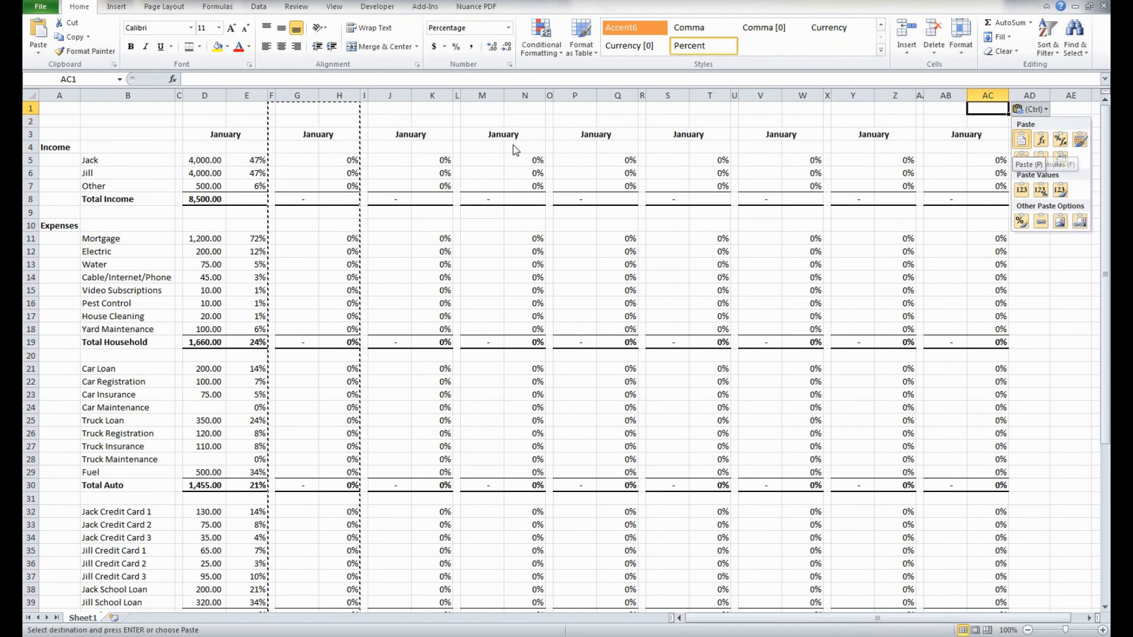
key("Escape")
key("Right")
key("ctrl+v")
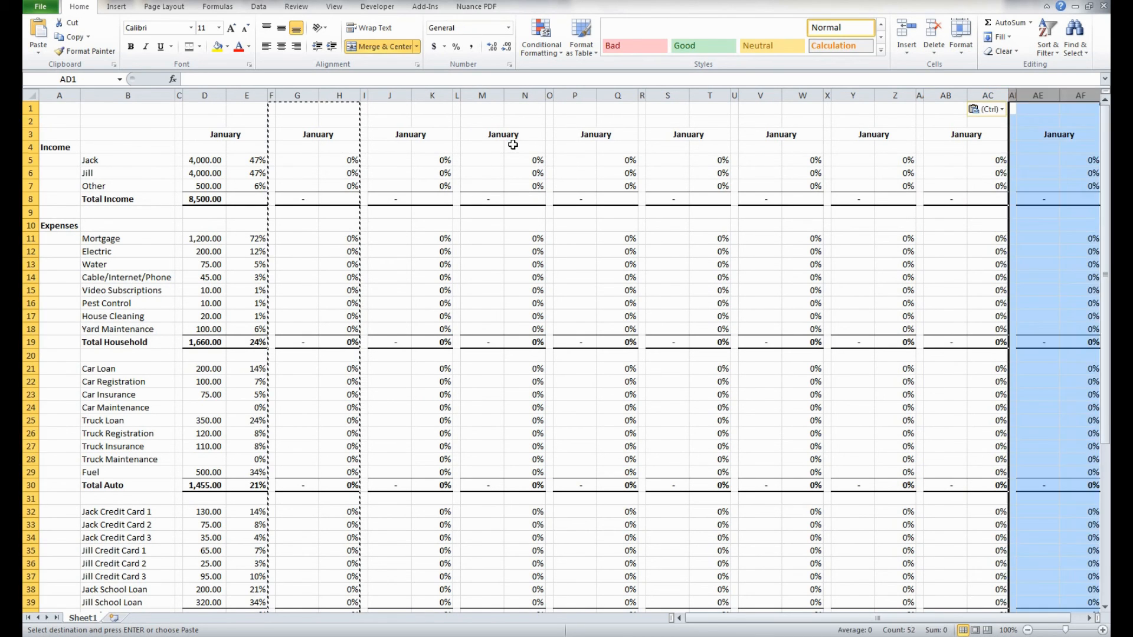
- Paste the last two blank month blocks starting at AG1 and AJ1 to complete twelve months
key("Right")
key("Right")
key("Right")
key("ctrl+v")
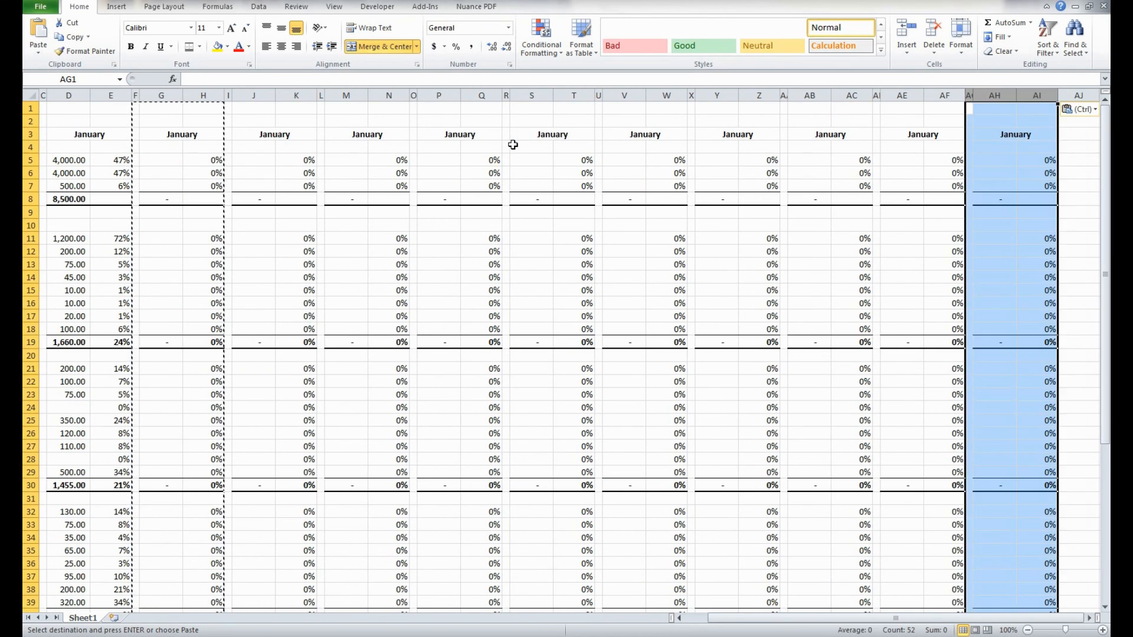
key("Right")
key("Right")
key("Right")
key("Right")
key("Right")
key("Right")
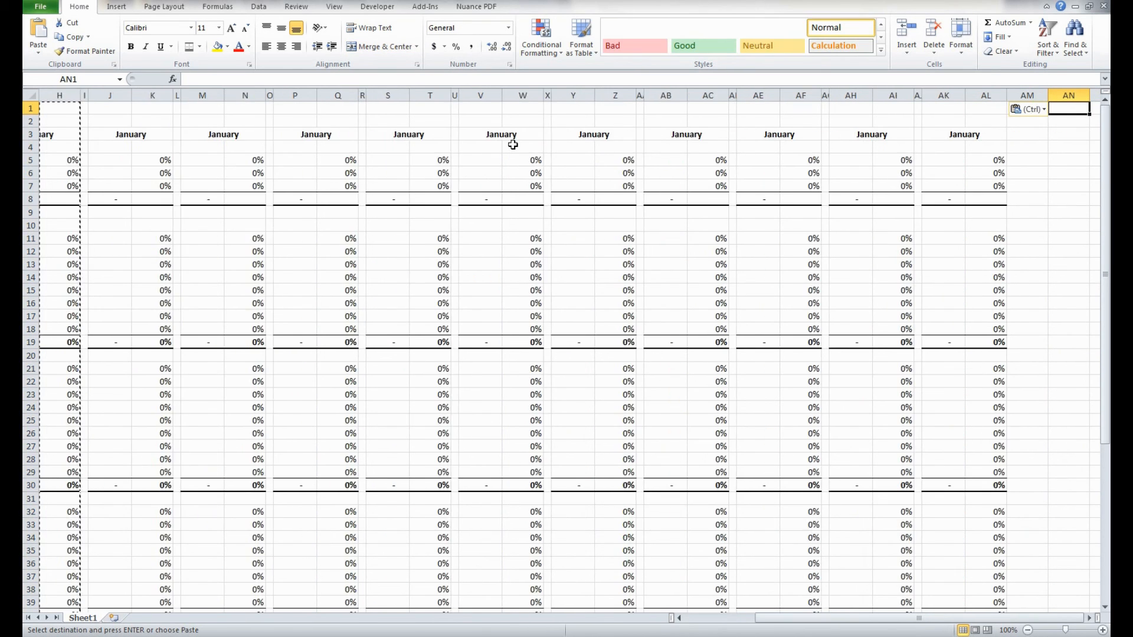
- Paste one more blank month block starting at AM1 and end the copy operation
key("ctrl+v")
key("Left")
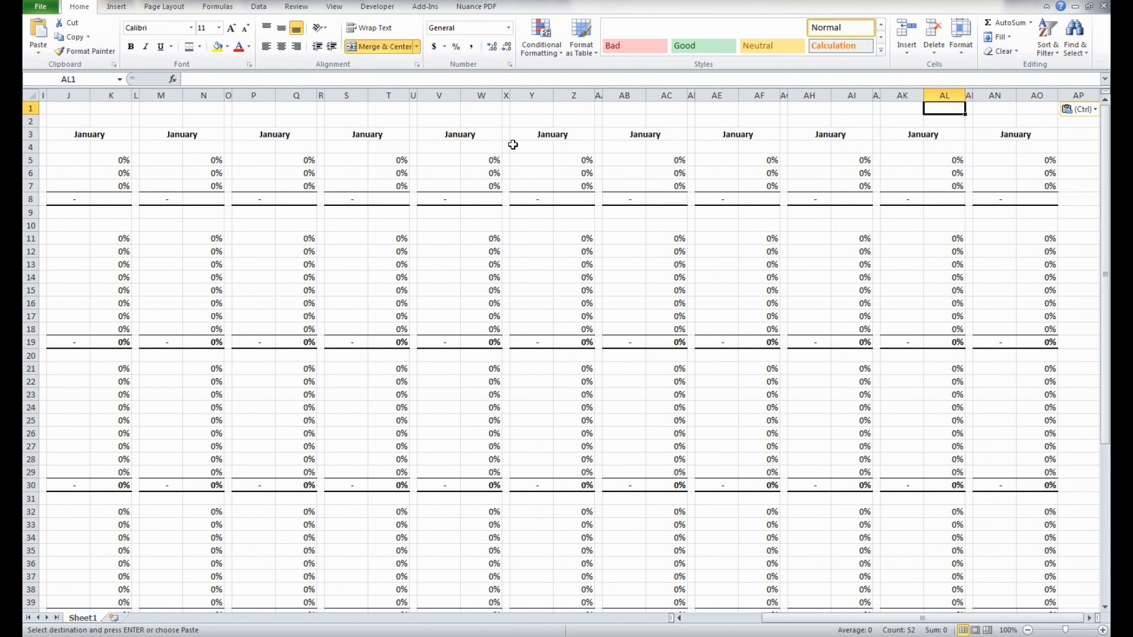
key("Escape")
key("Down")
key("Down")
key("Right")
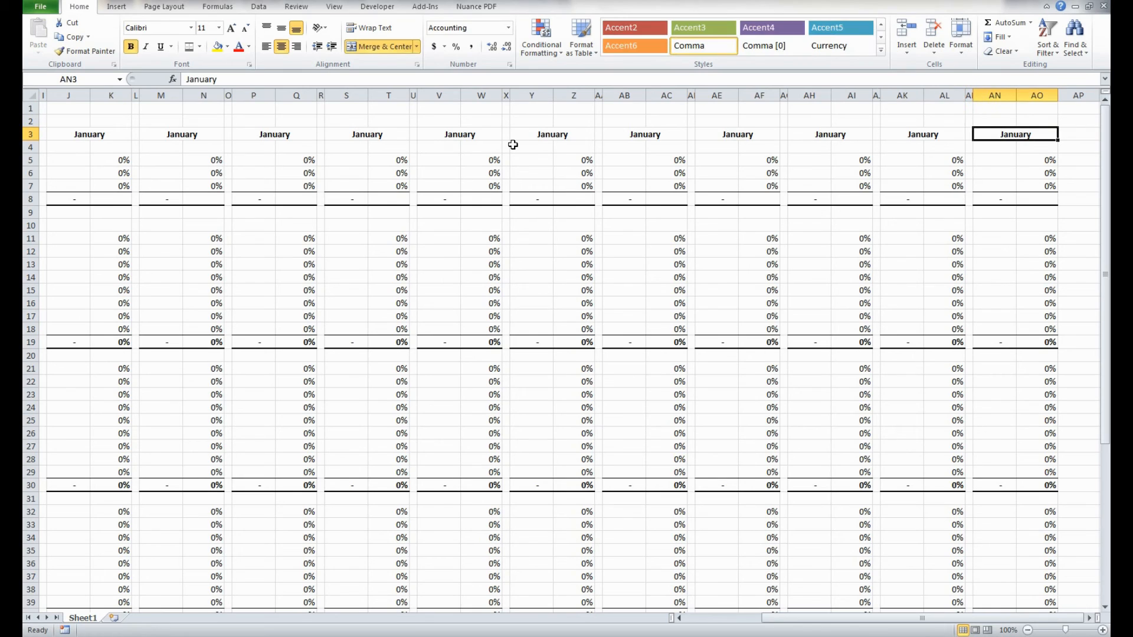
- Count the month headings across row 3 by selecting them from AN3 back toward the first block
key("shift+Left")
key("shift+Left")
key("shift+Left")
key("shift+Left")
key("shift+Left")
key("shift+Left")
key("shift+Left")
key("shift+Left")
key("shift+Left")
key("shift+Left")
key("shift+Left")
key("shift+Left")
key("shift+Left")
key("shift+Left")
key("shift+Left")
key("shift+Left")
key("shift+Left")
key("shift+Left")
key("shift+Left")
key("shift+Left")
key("shift+Left")
key("shift+Left")
key("shift+Left")
key("shift+Left")
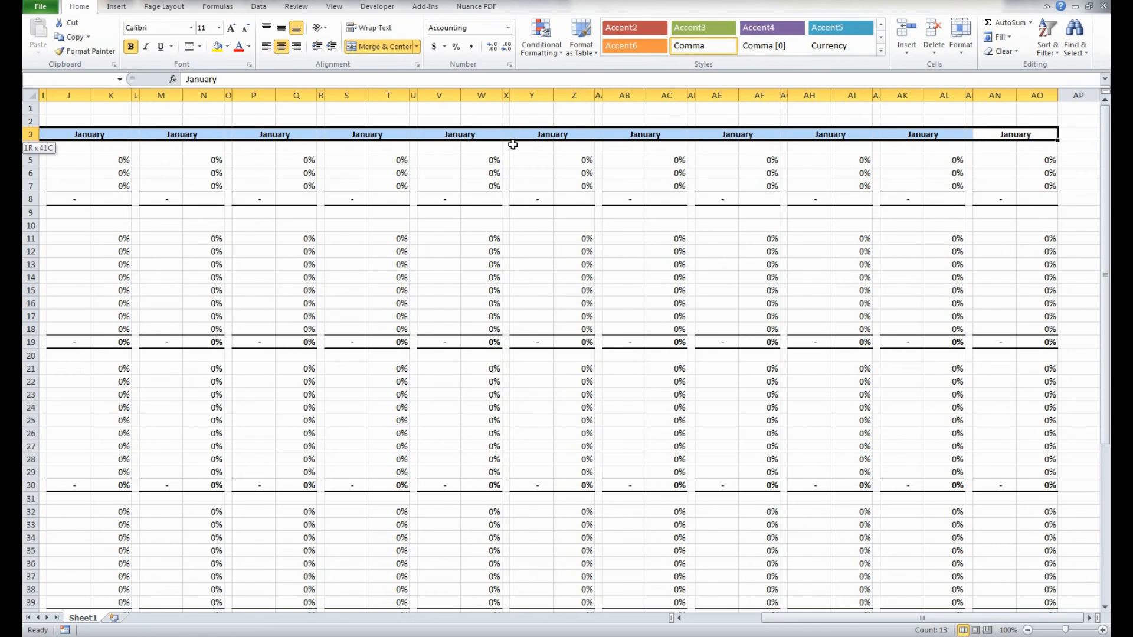
key("Right")
key("Left")
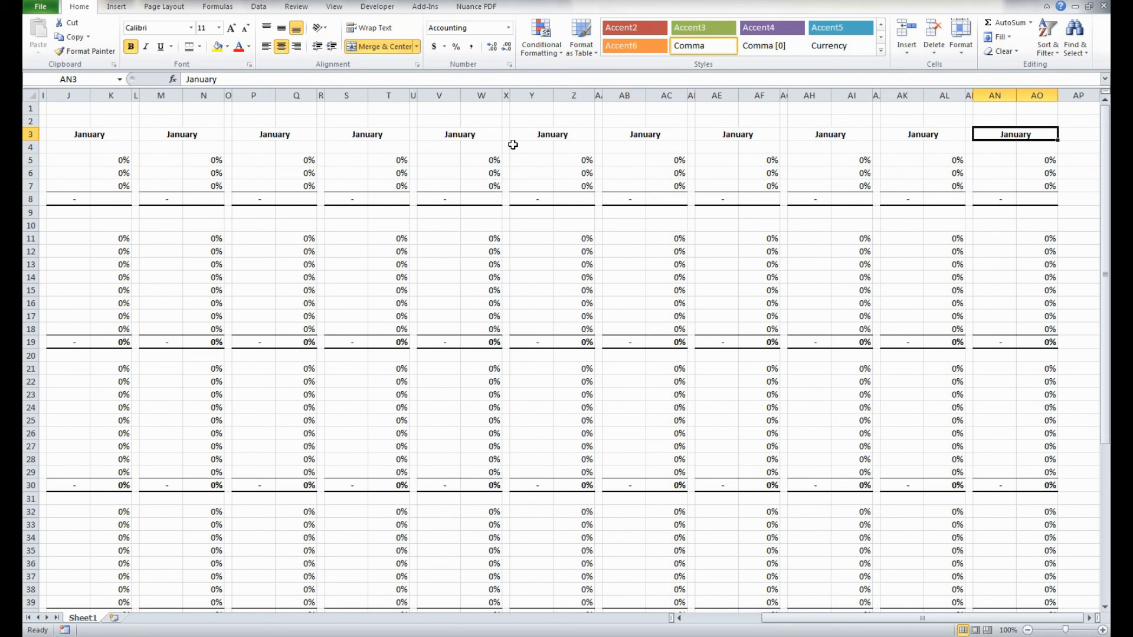
key("shift+Left")
key("shift+Left")
key("shift+Left")
key("shift+Left")
key("shift+Left")
key("shift+Left")
key("shift+Left")
key("shift+Left")
key("shift+Left")
key("shift+Left")
key("shift+Left")
key("shift+Left")
key("shift+Left")
key("shift+Left")
key("shift+Left")
key("shift+Left")
key("shift+Left")
key("shift+Left")
key("shift+Left")
key("shift+Left")
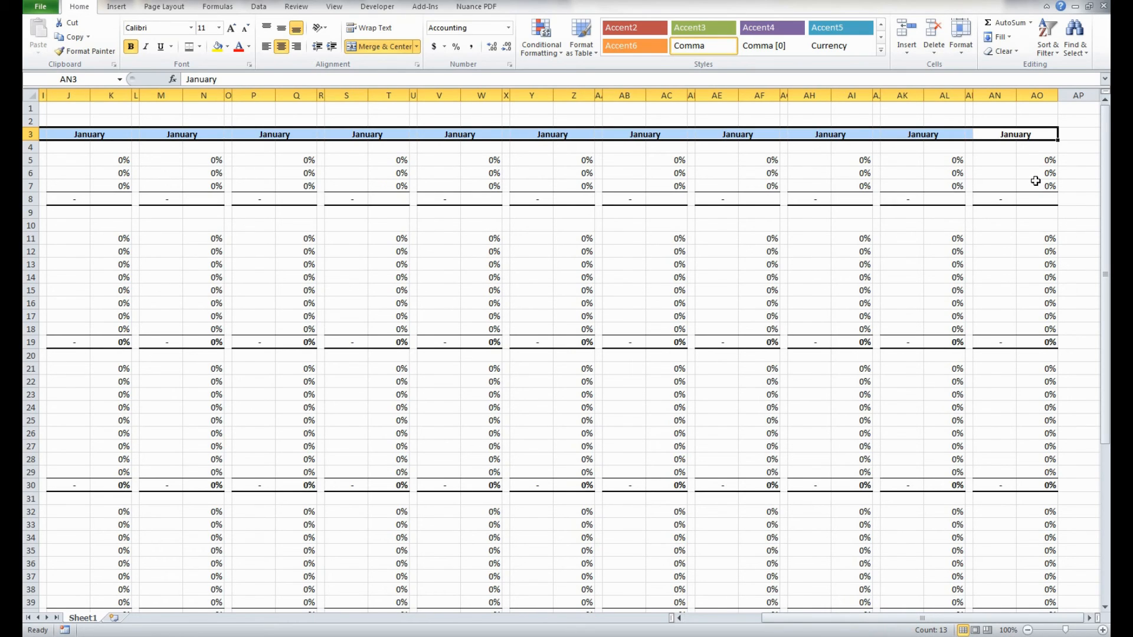
- Copy the narrow spacer column AM onto column AP to close off the last block
left_click(969, 96)
scroll(996, 217, "right", 2)
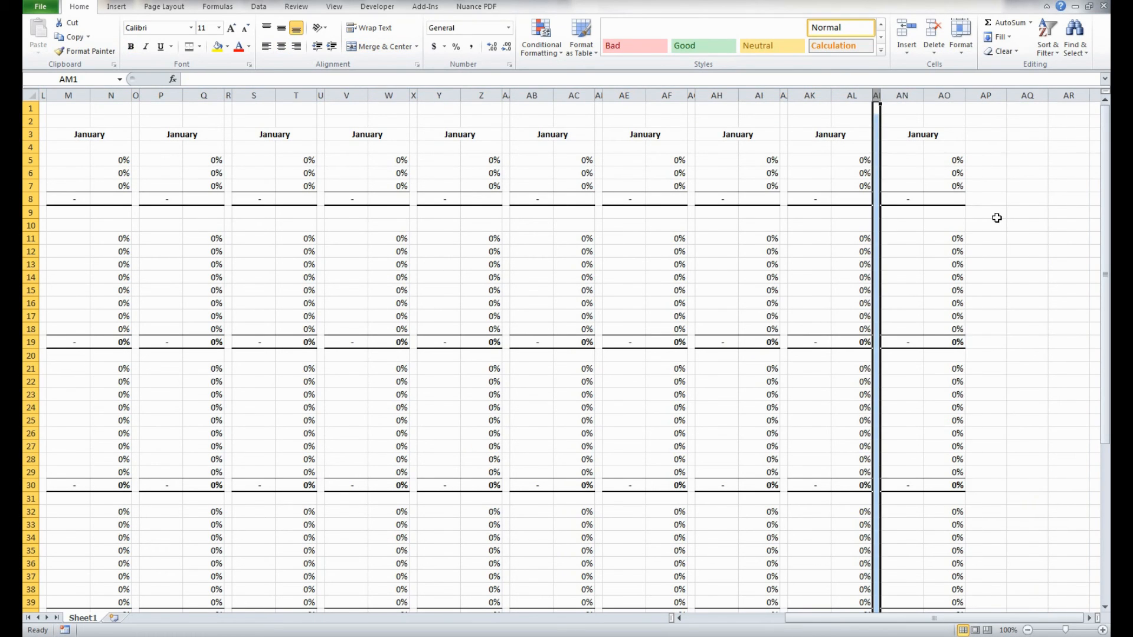
key("ctrl+c")
left_click(897, 96)
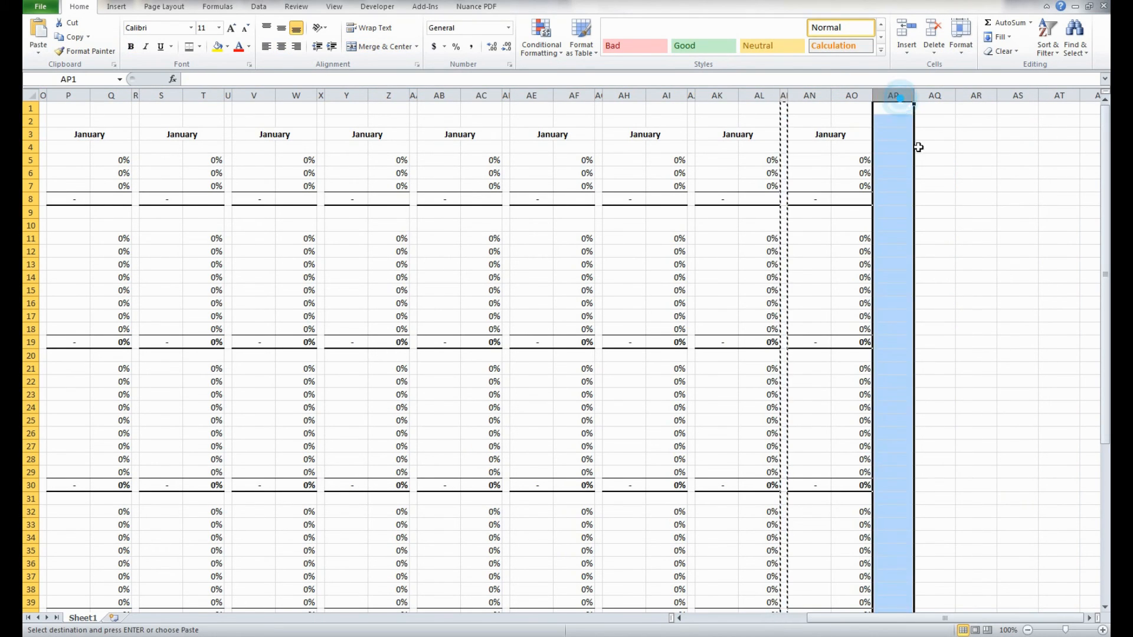
key("ctrl+v")
key("Escape")
left_click(903, 160)
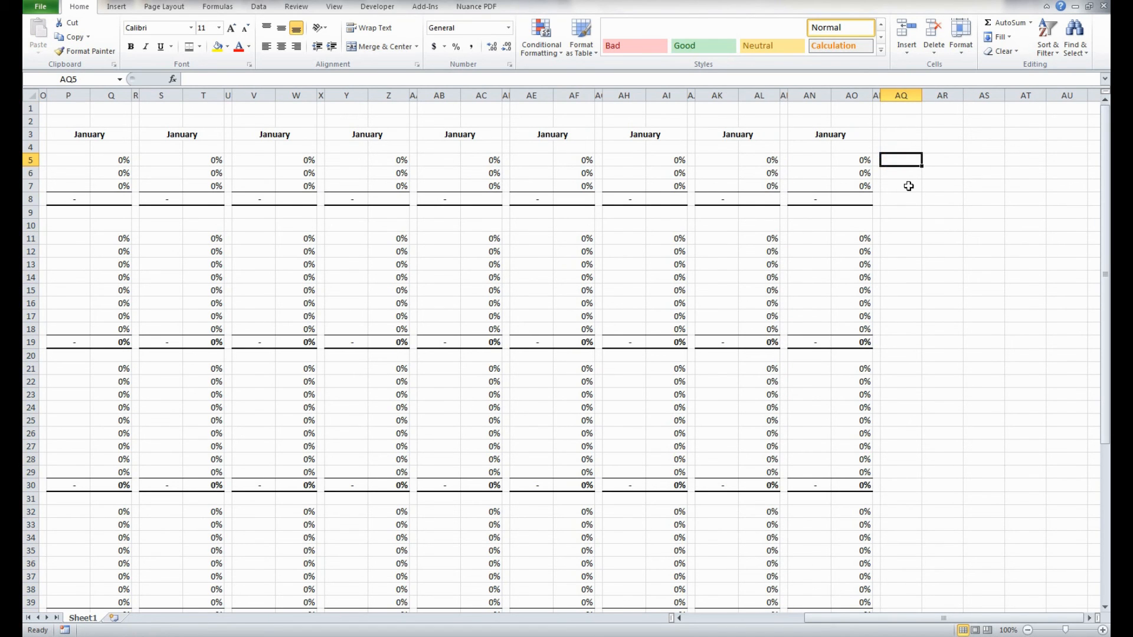
- Unmerge all the merged month headings in row 3
scroll(908, 187, "left", 2)
scroll(908, 187, "left", 2)
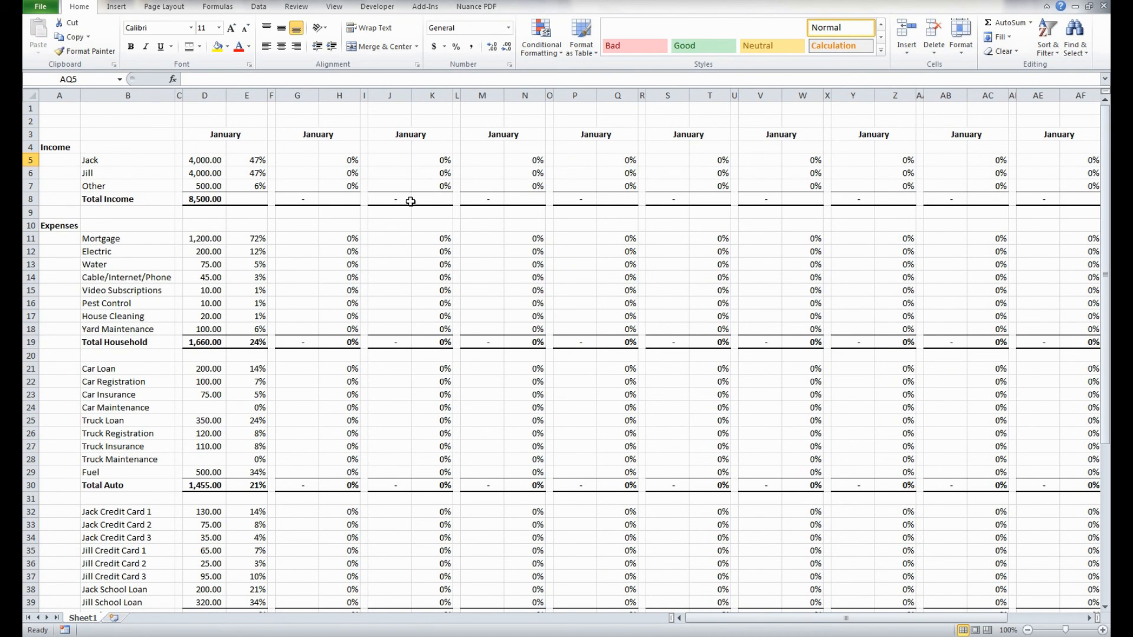
left_click(128, 134)
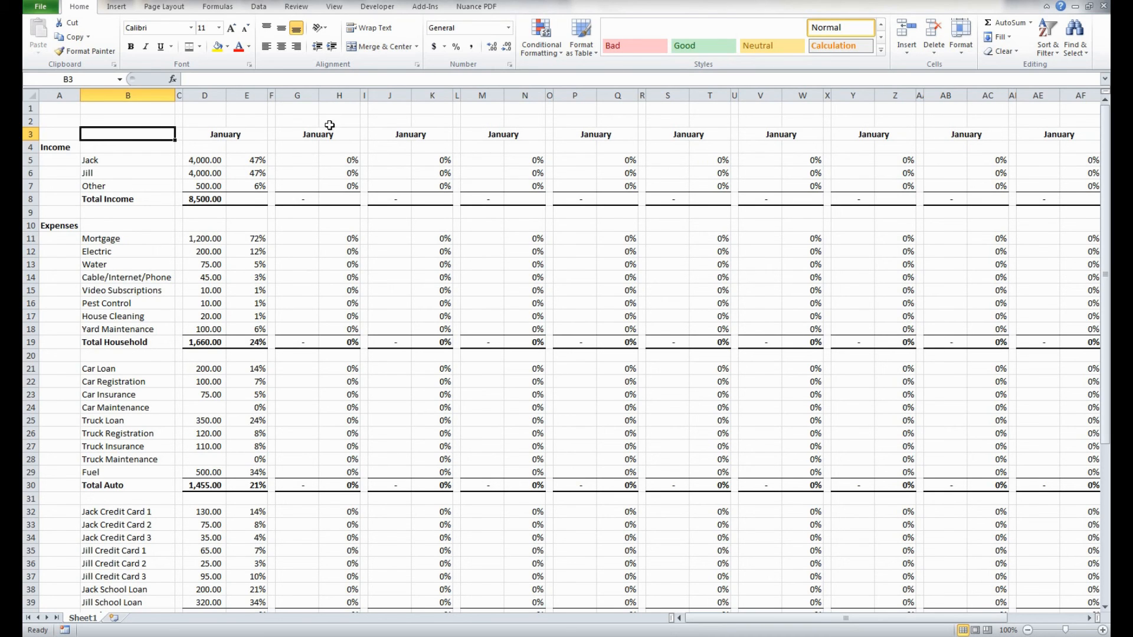
scroll(682, 166, "right", 6)
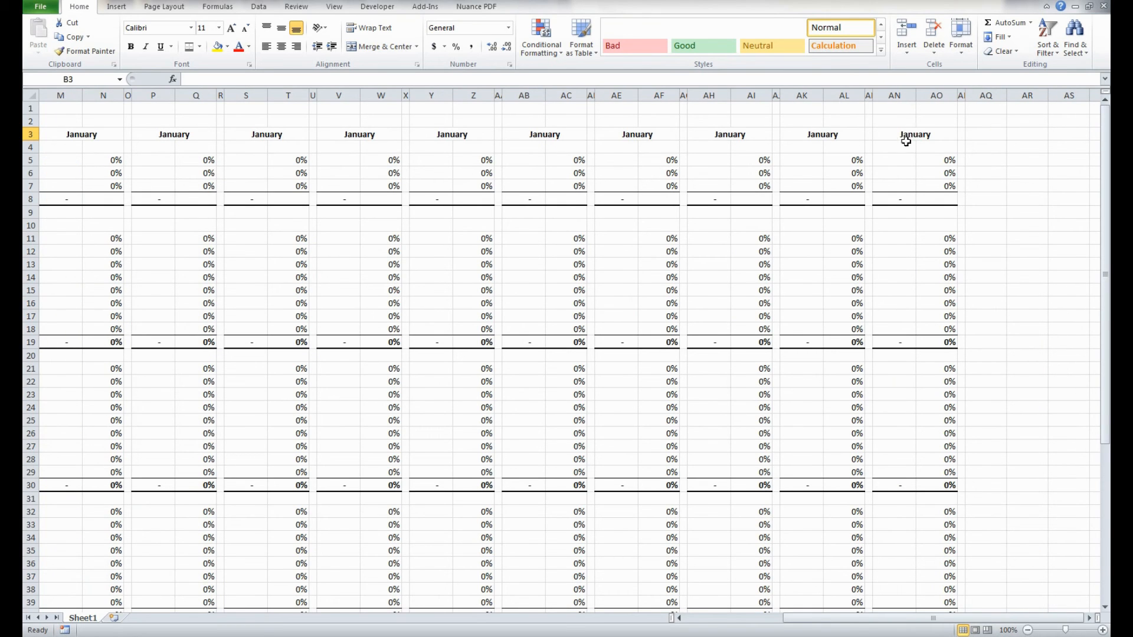
scroll(161, 157, "left", 6)
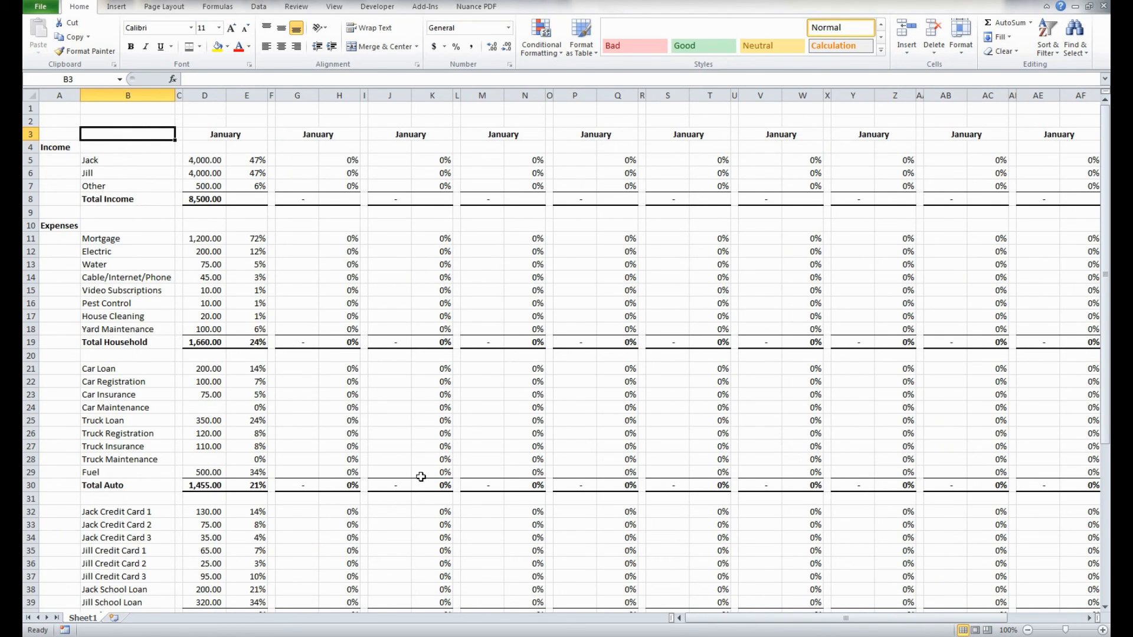
left_click(61, 121)
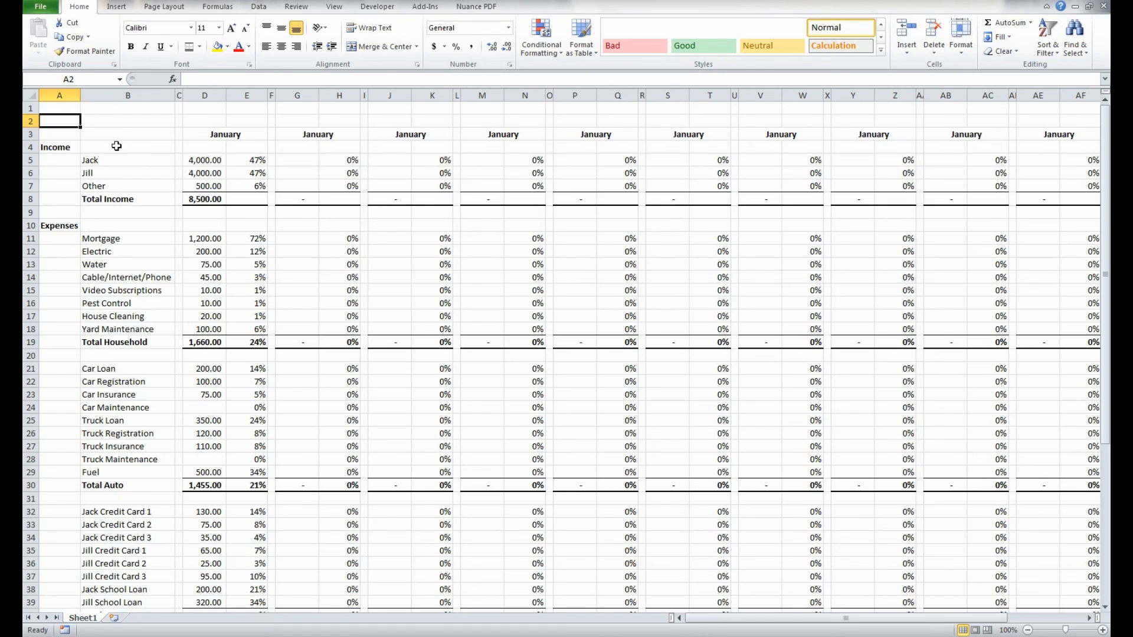
left_click(28, 135)
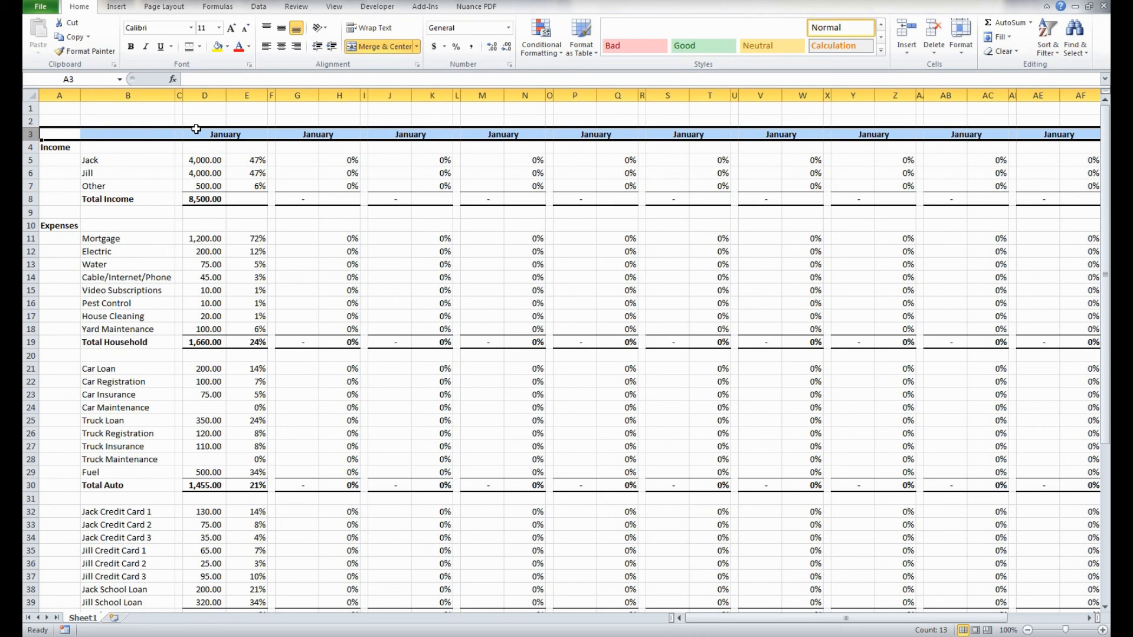
left_click(371, 46)
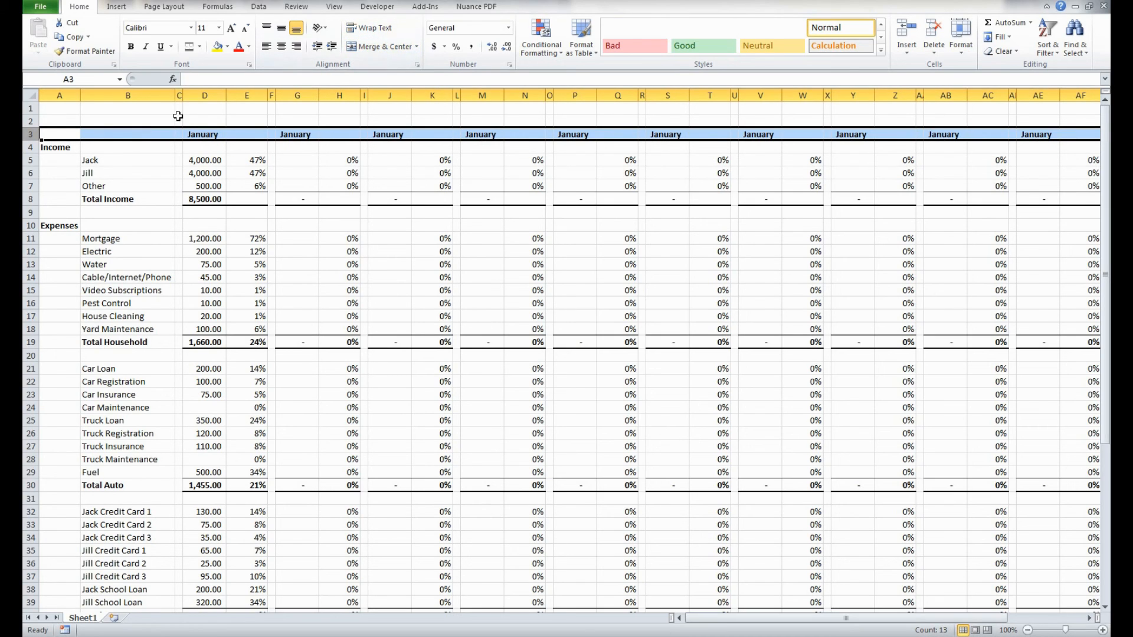
- Fill the month series from C3:E3 across row 3 through AL3 so the blocks read January to December
left_click_drag(177, 132, 241, 130)
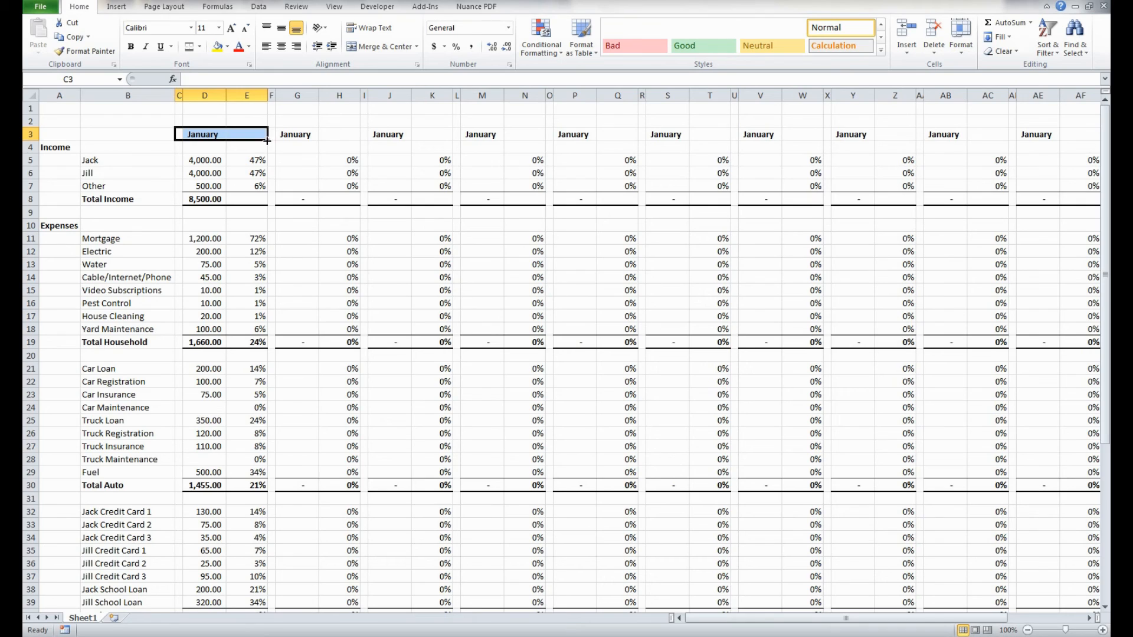
left_click_drag(267, 141, 313, 135)
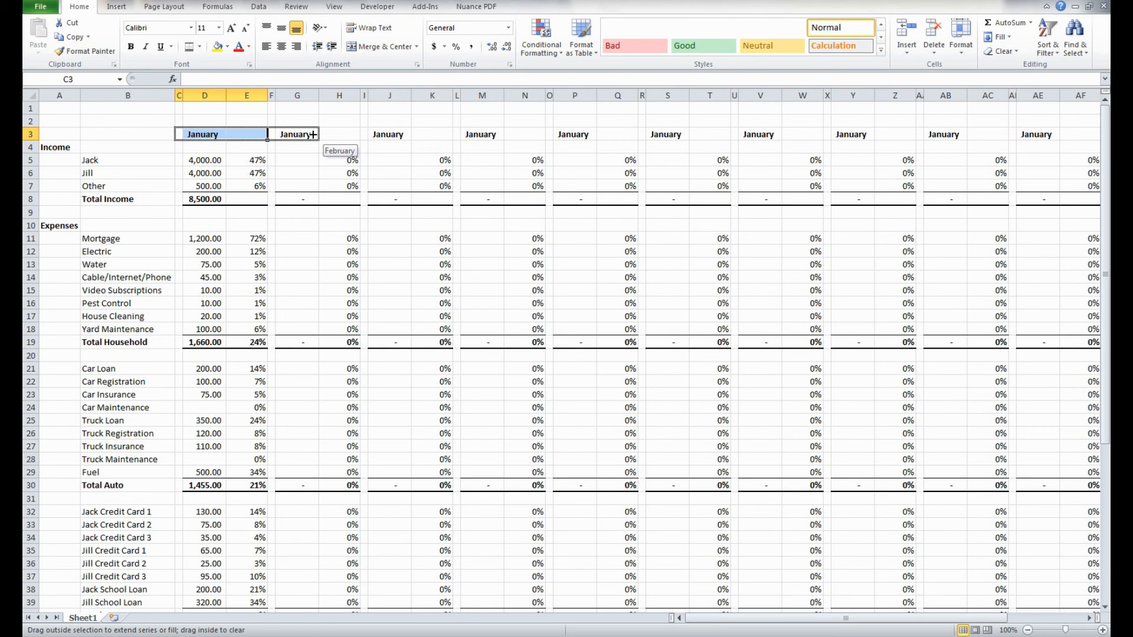
left_click_drag(313, 135, 955, 135)
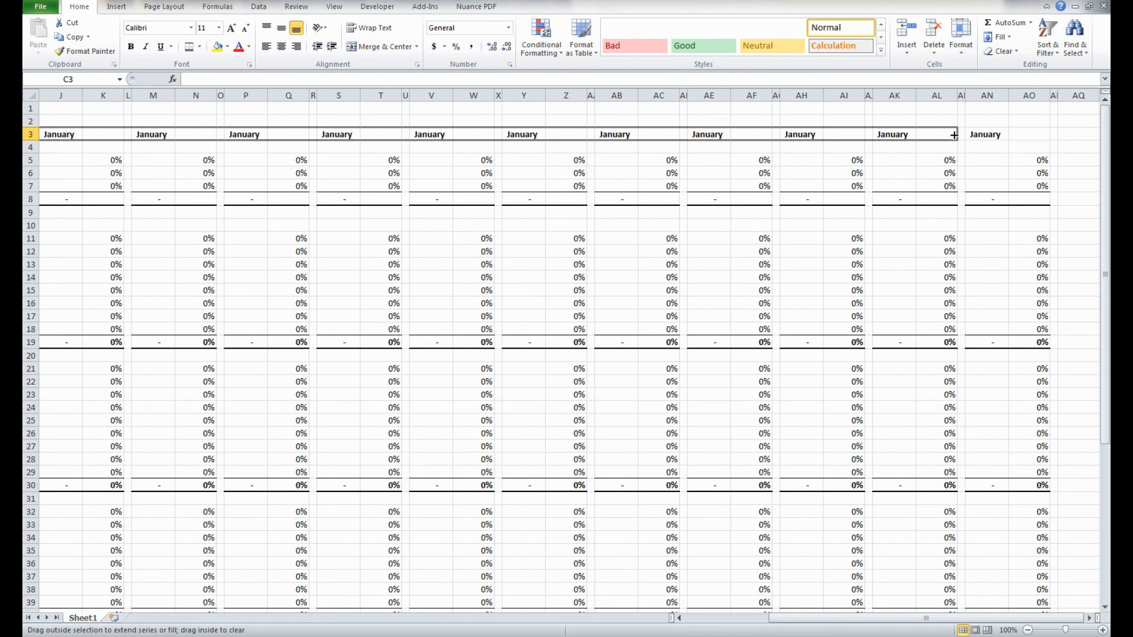
left_click_drag(954, 135, 954, 135)
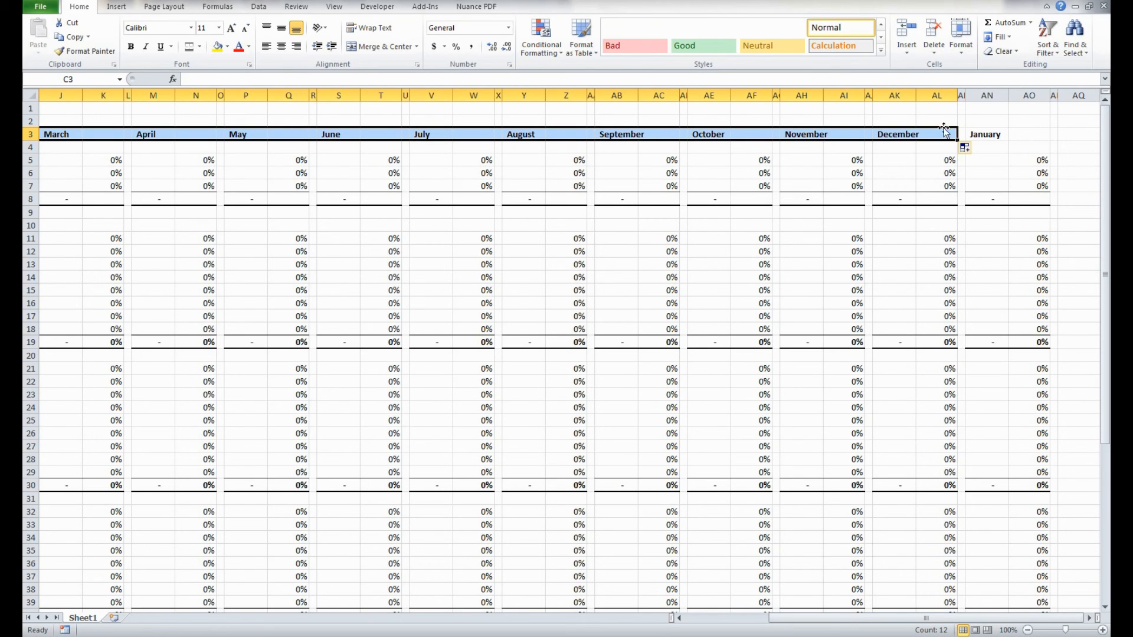
- Merge and center the January heading across D3:E3 and the February heading across G3:H3
scroll(948, 136, "left", 3)
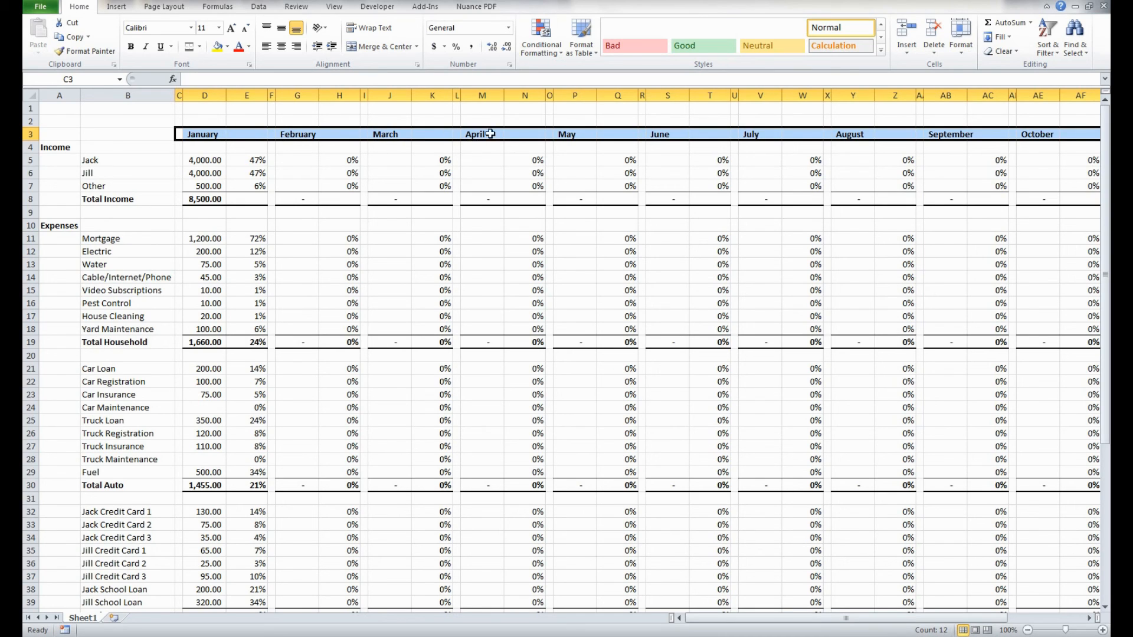
left_click(206, 134)
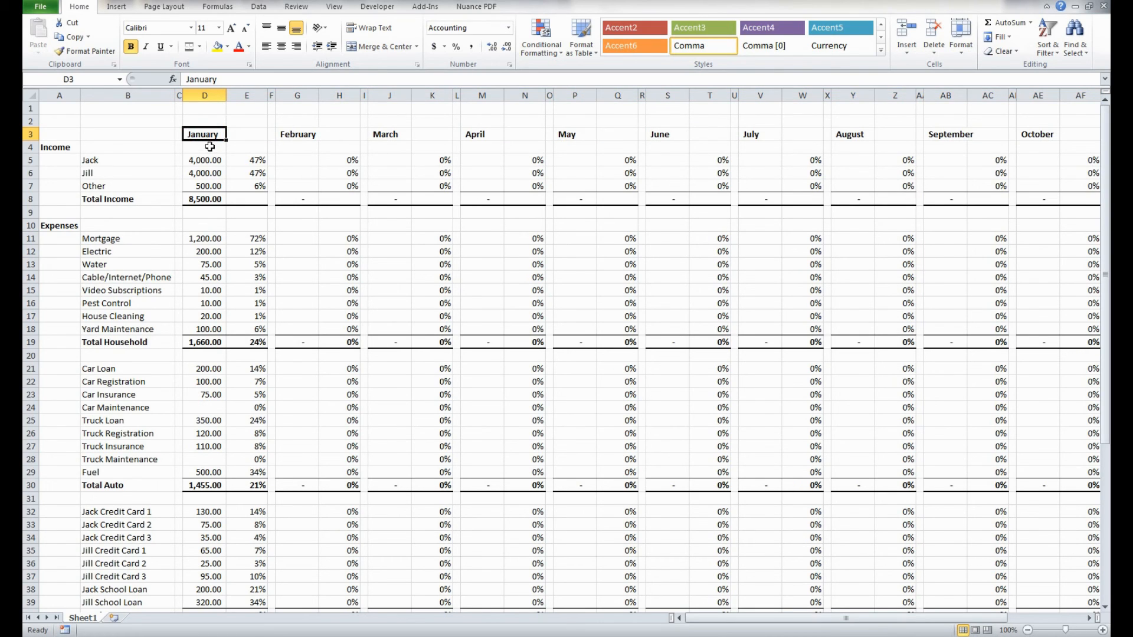
left_click_drag(205, 133, 245, 134)
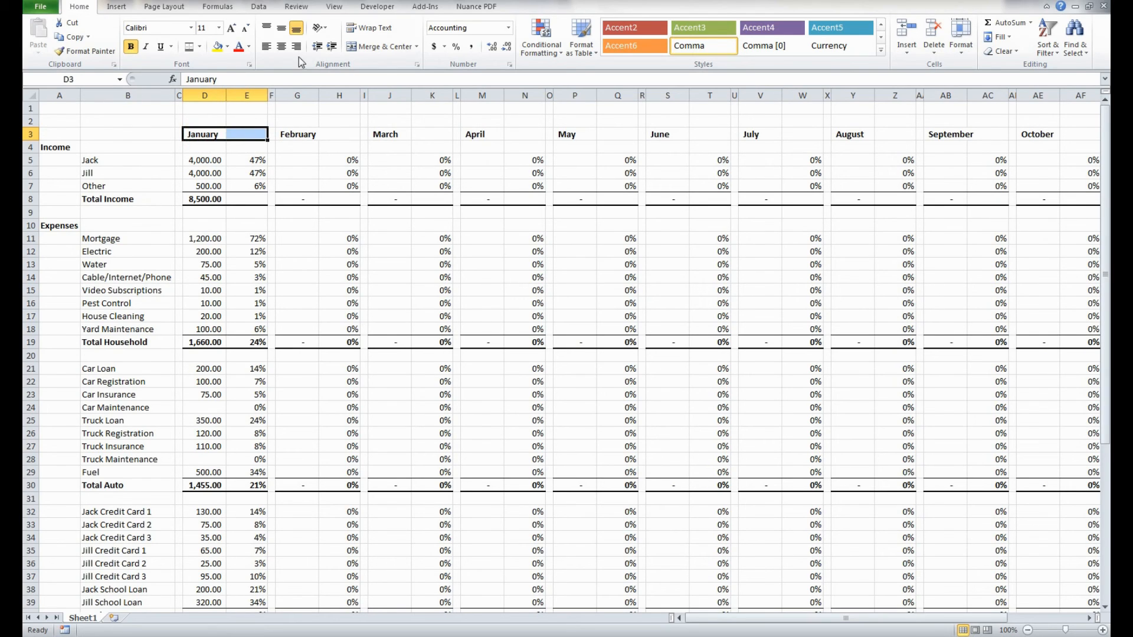
left_click(372, 48)
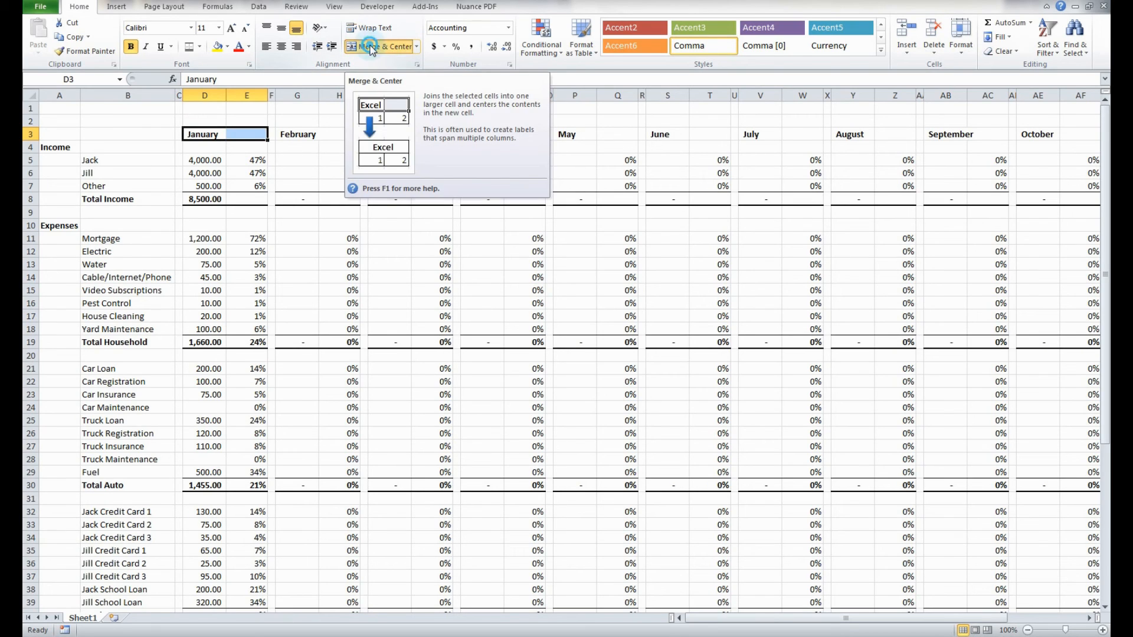
left_click(288, 136)
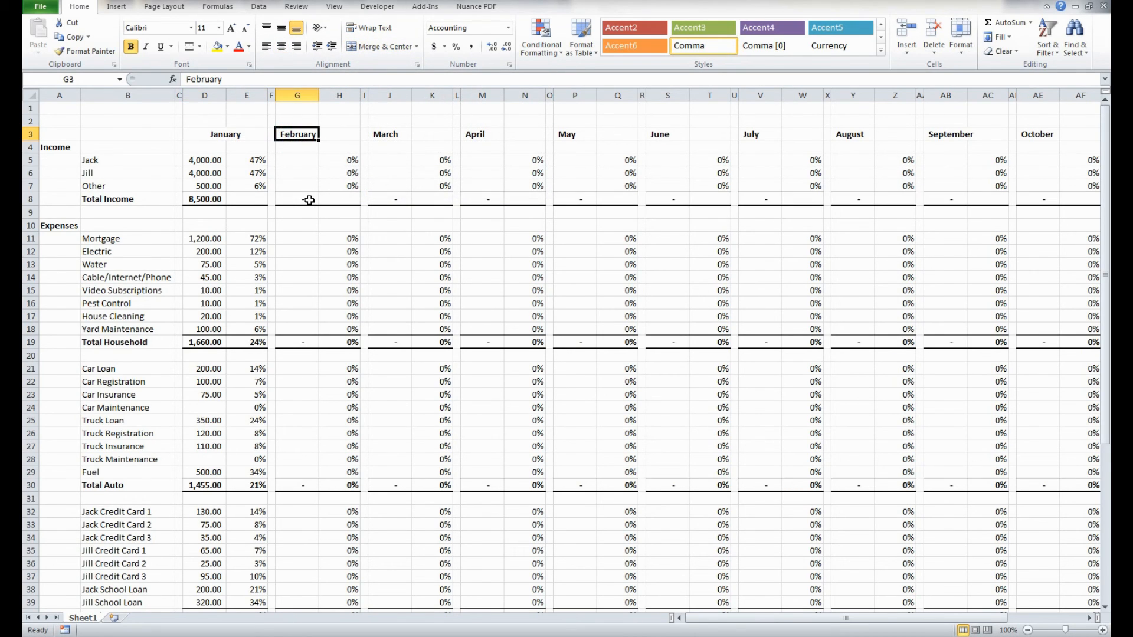
key("F4")
left_click_drag(295, 135, 328, 135)
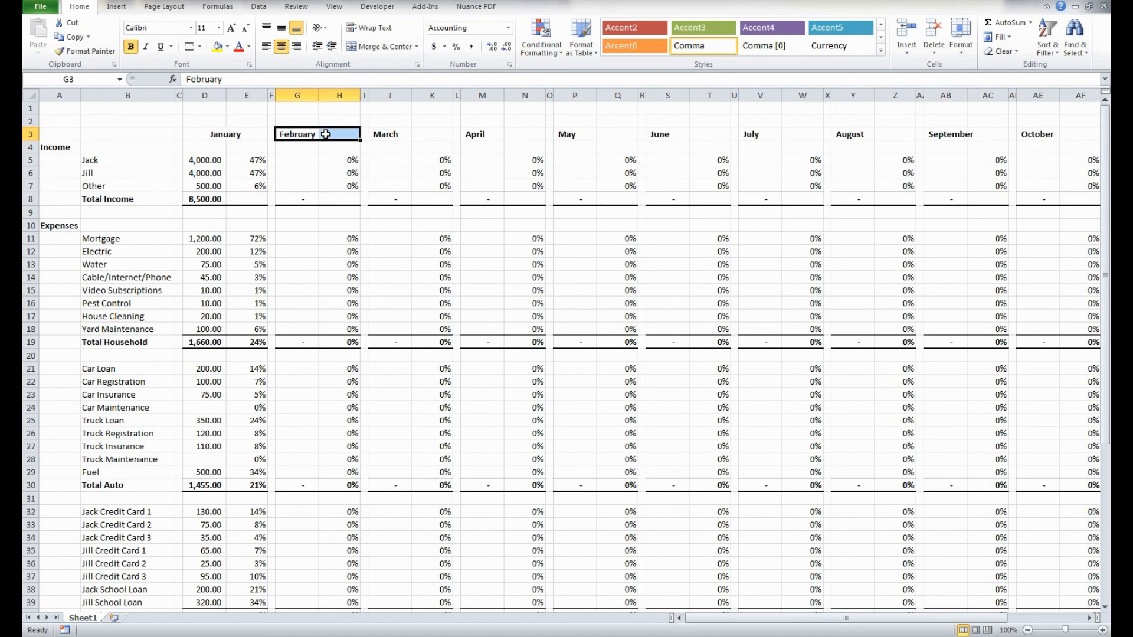
key("F4")
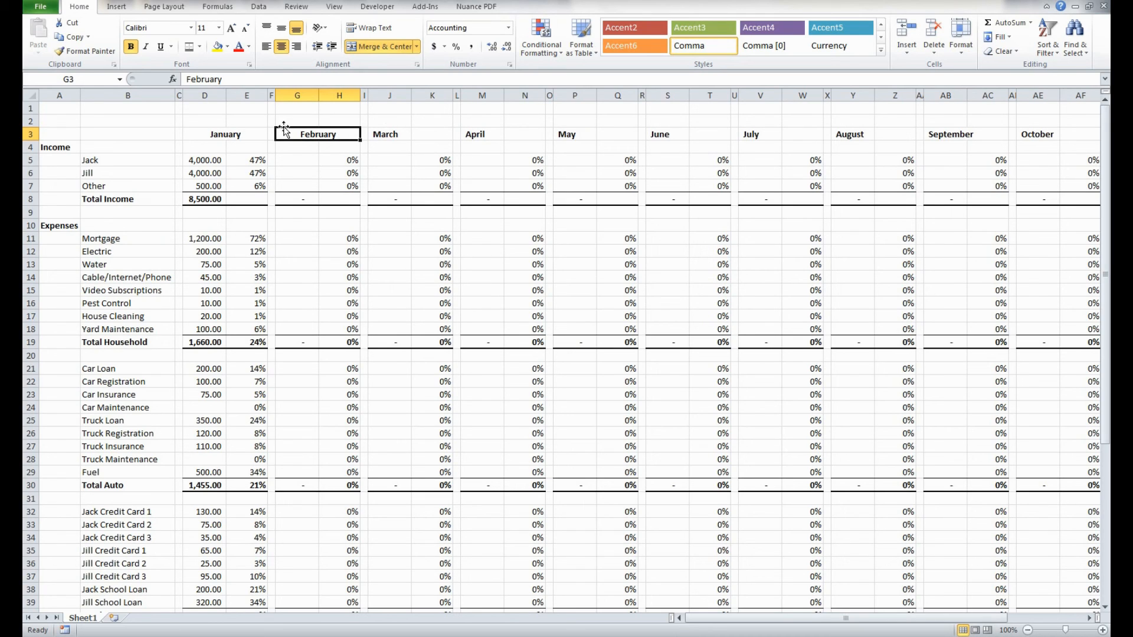
- Merge and center the March heading across J3:K3 and the April heading across M3:N3
left_click(385, 135)
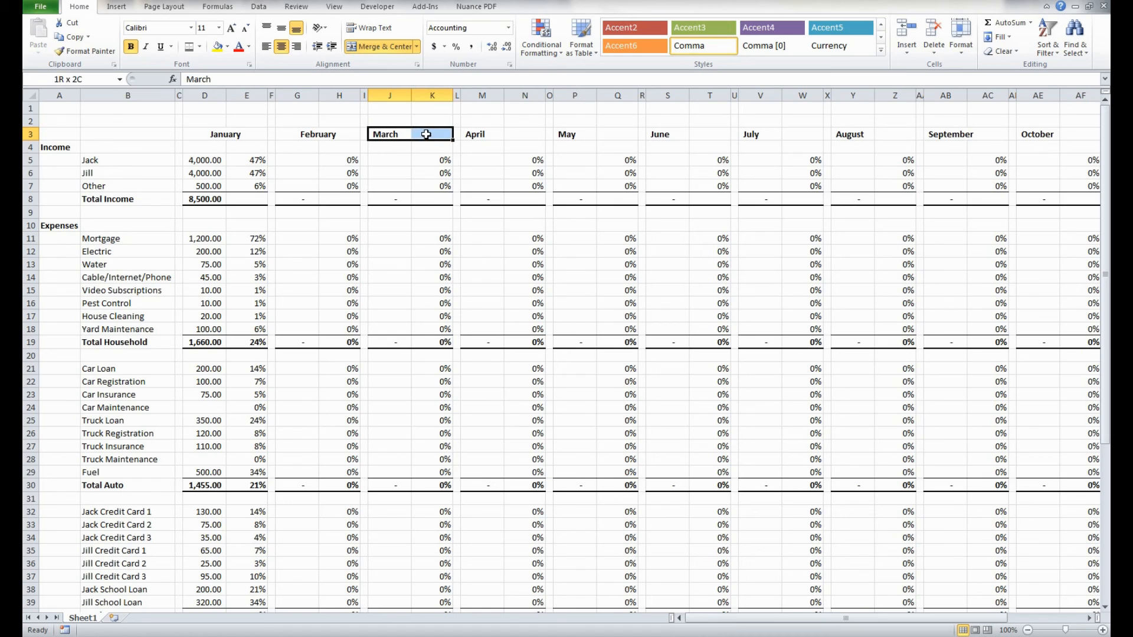
left_click_drag(426, 134, 427, 135)
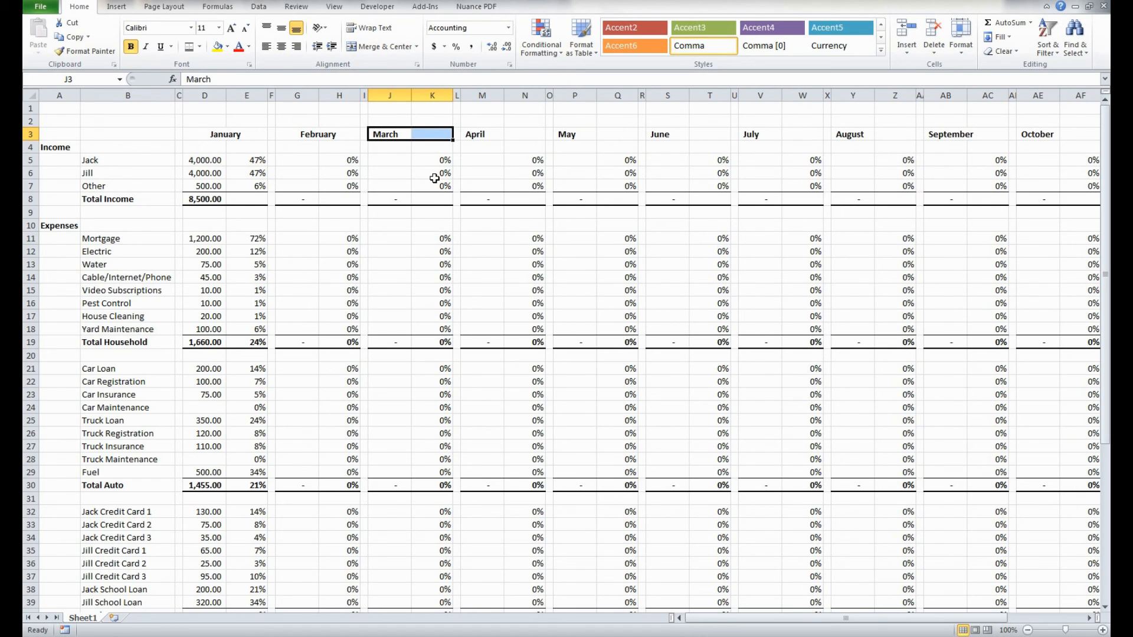
key("F4")
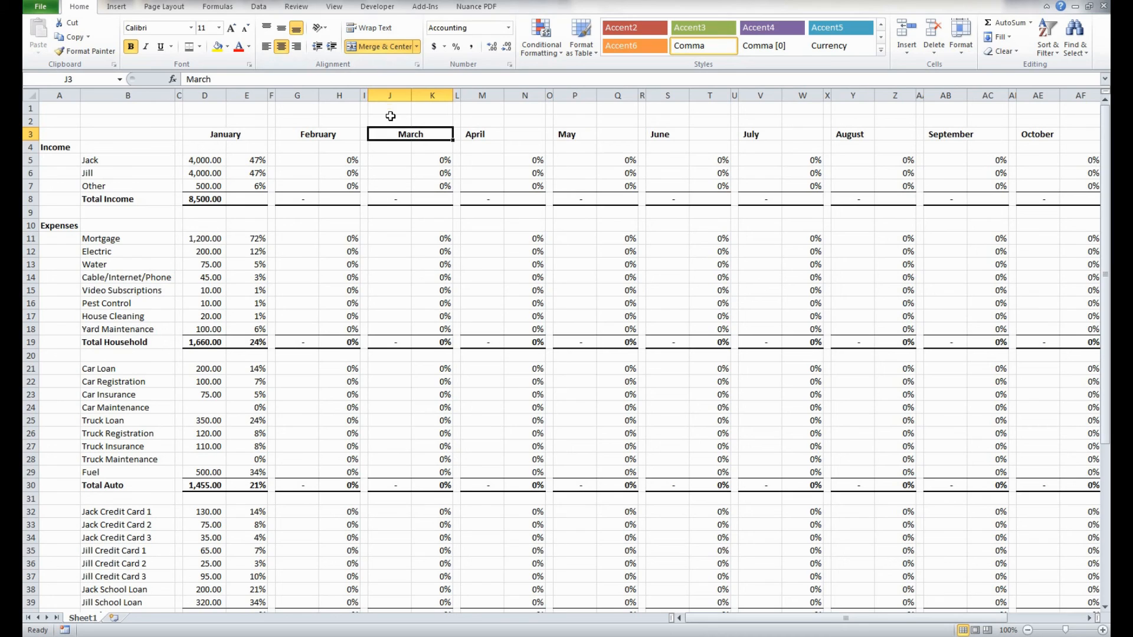
left_click_drag(472, 134, 509, 135)
key("F4")
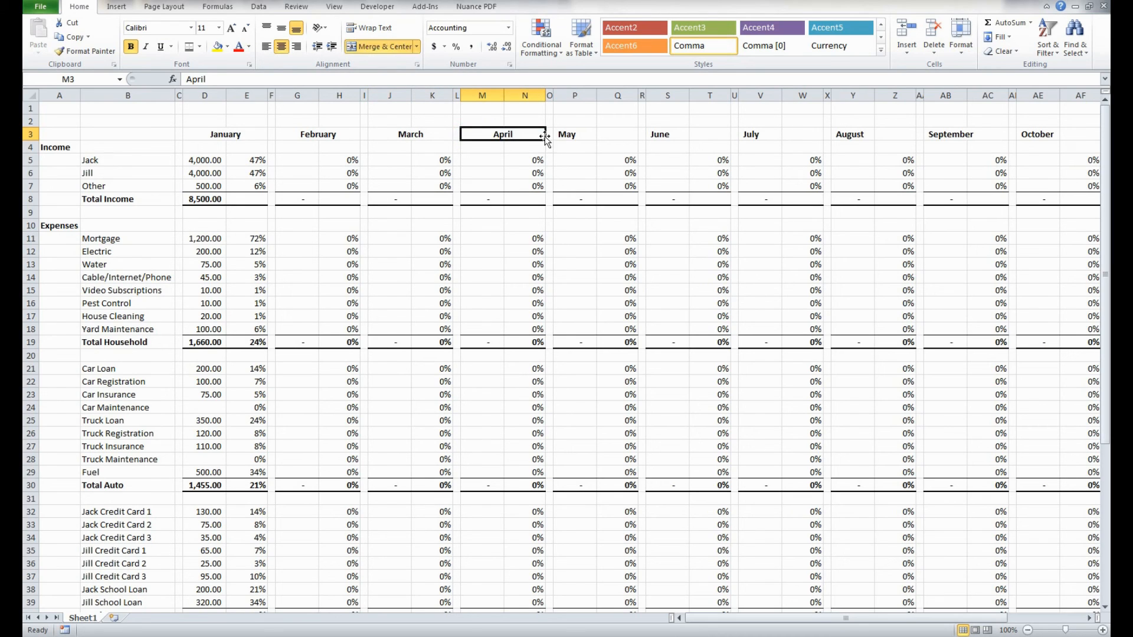
- Merge and center the May, June, July and August headings, each across the two columns of its block
left_click(567, 135)
key("F4")
left_click_drag(594, 137, 895, 131)
key("F4")
key("F4")
- Merge and center the September, October, November and December headings, each across the two columns of its block
key("F4")
scroll(891, 133, "right", 10)
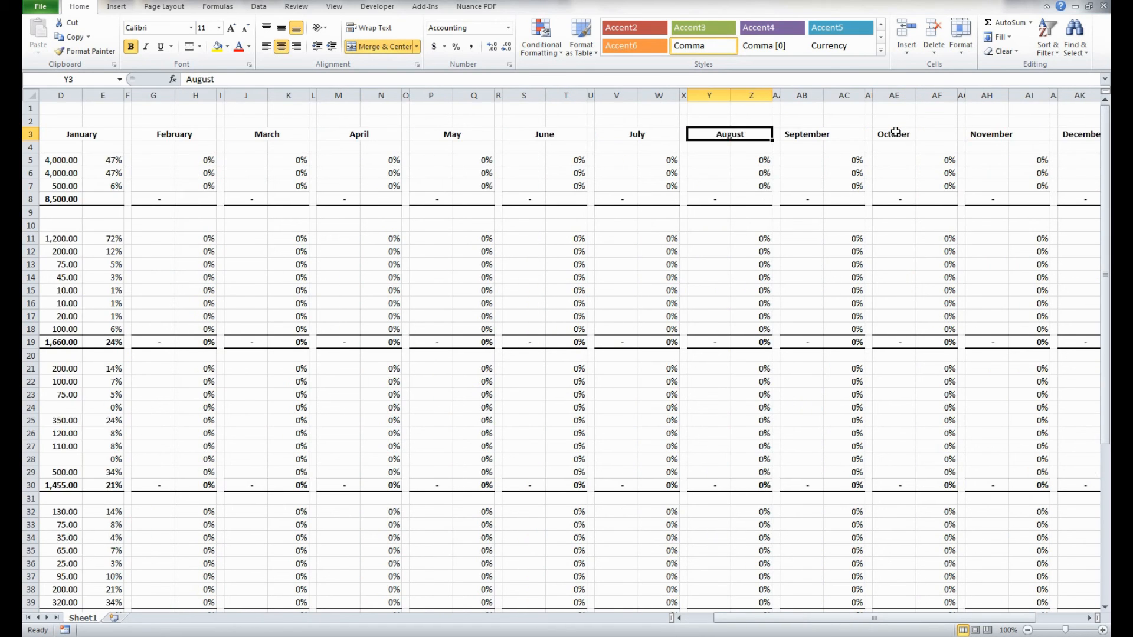
left_click_drag(434, 133, 762, 135)
key("F4")
key("F4")
key("F4")
key("F4")
- Change the heading of the last block in AN3 to YTD Total
left_click(796, 133)
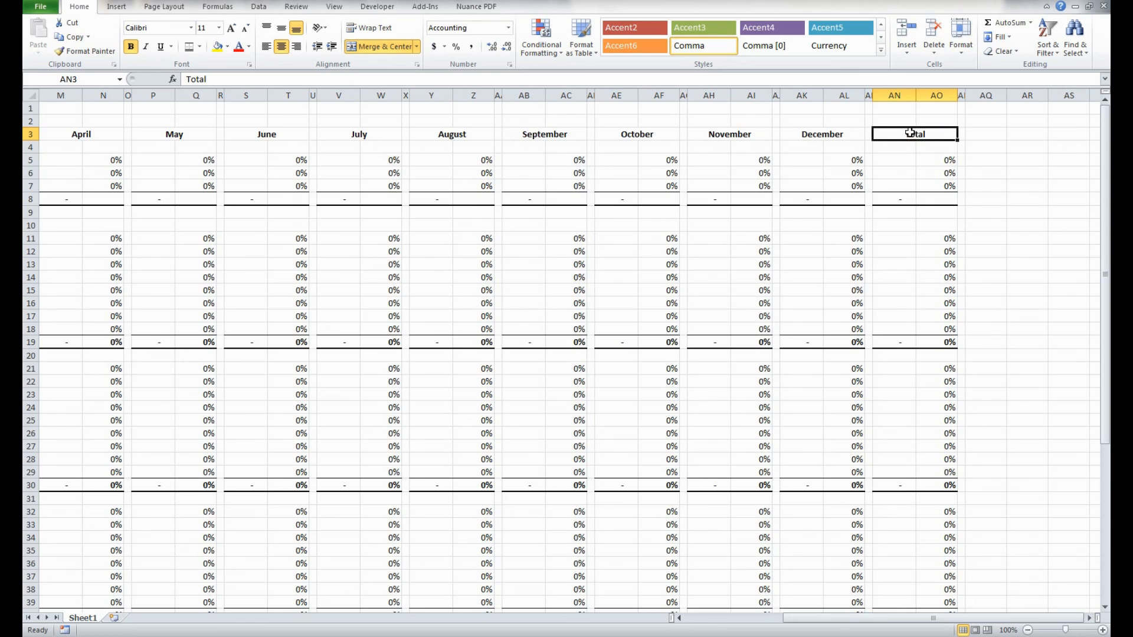
key("F2")
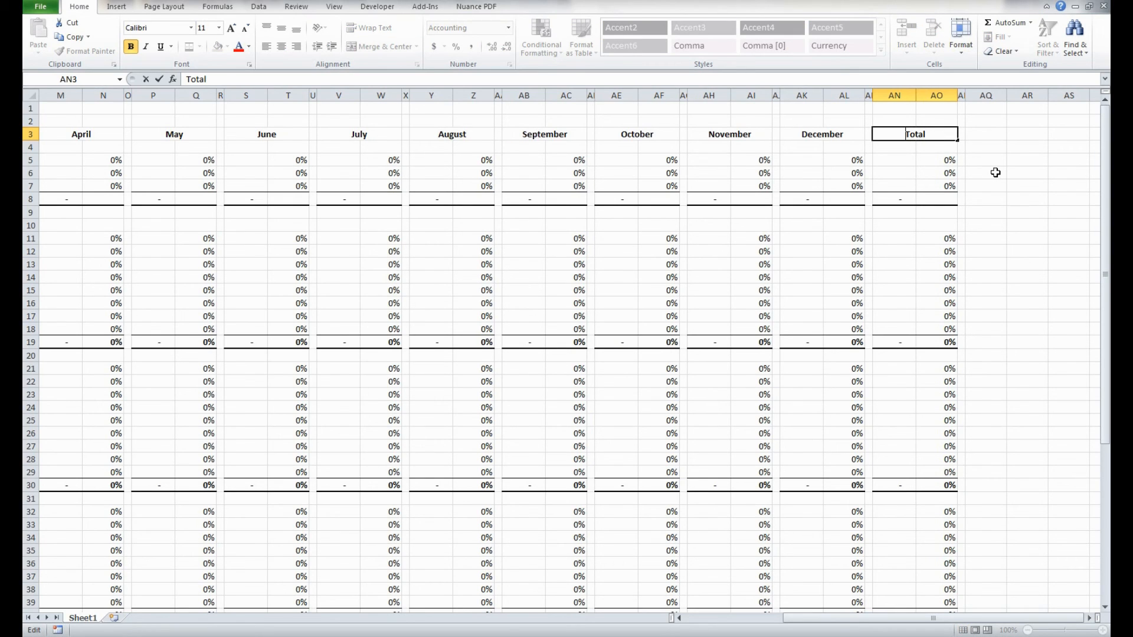
key("Home")
type("YTD")
key("Return")
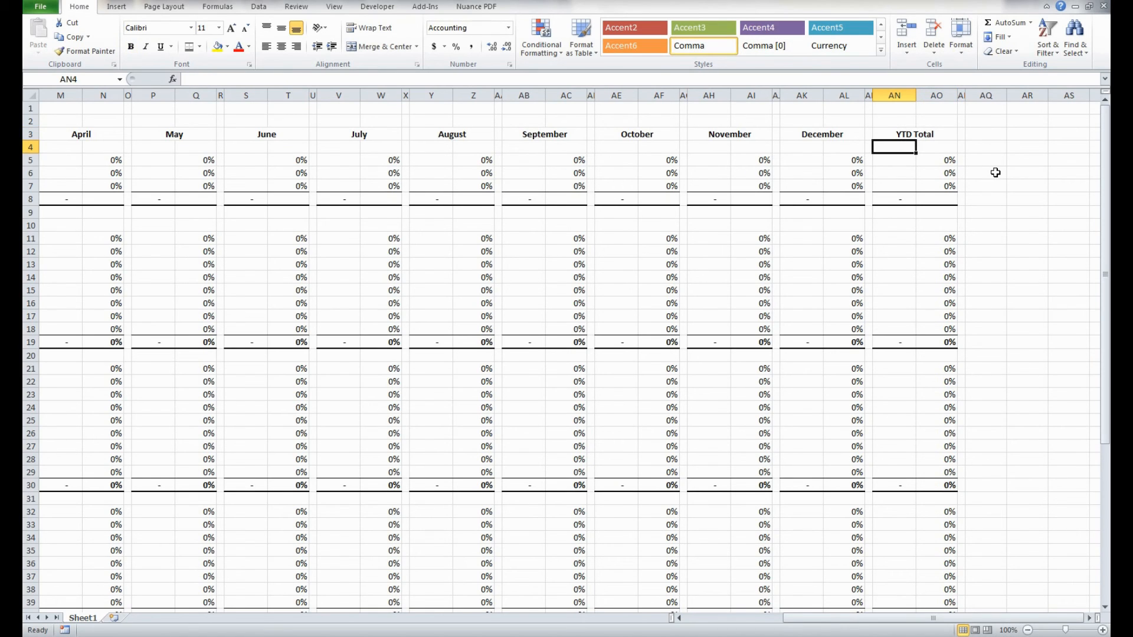
key("Up")
key("Down")
key("Down")
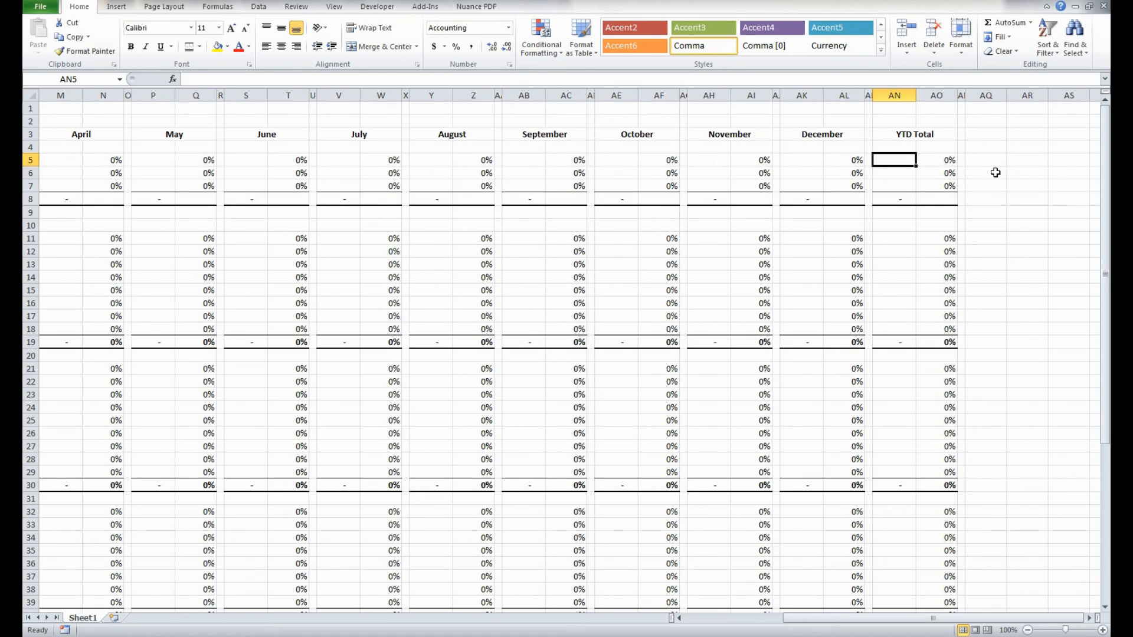
- Start a YTD sum formula in AN5 that adds the January to May amounts: =D5+G5+J5+M5+P5
type("=")
key("Left")
key("Left")
key("Left")
key("Left")
key("Left")
key("Left")
key("Left")
key("Left")
key("Left")
key("Left")
key("Left")
key("Left")
key("Left")
key("Left")
key("Left")
key("Left")
key("Left")
key("Left")
key("Left")
key("Left")
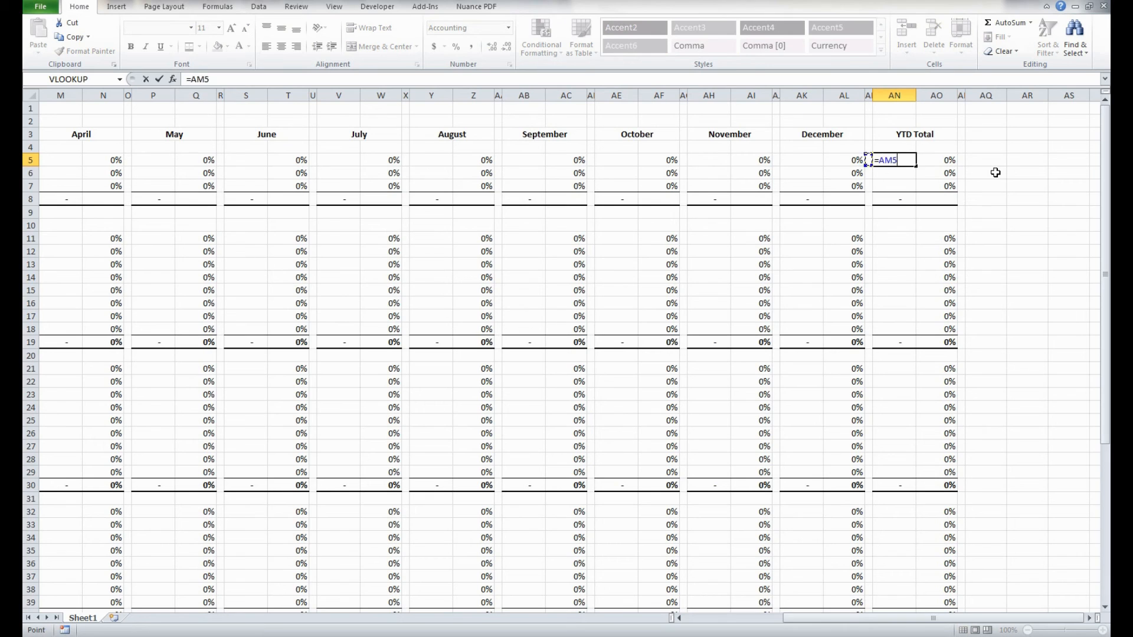
key("Right")
key("Right")
key("Right")
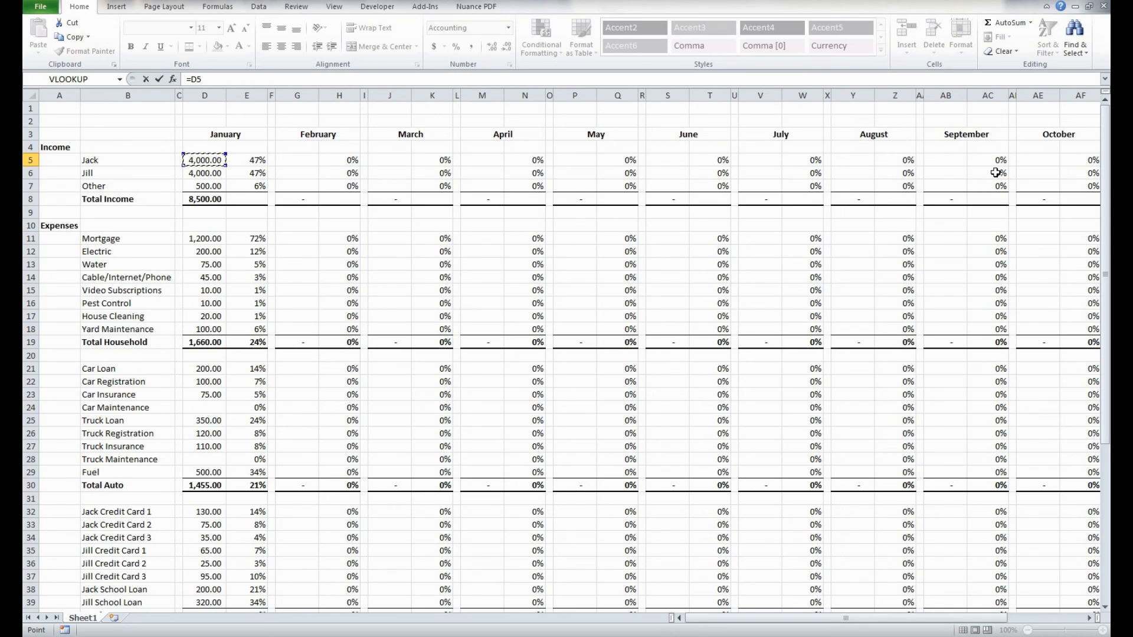
type("+")
left_click(302, 156)
type("+")
left_click(381, 158)
type("+")
left_click(487, 155)
type("+")
left_click(570, 159)
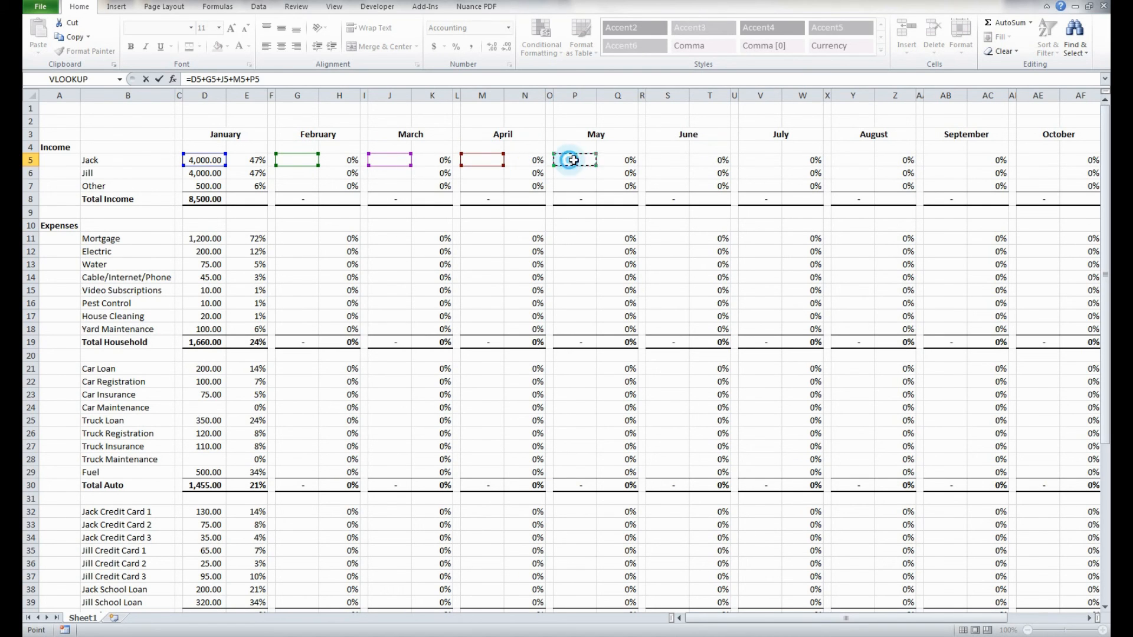
- Extend the AN5 formula with the June, July and August amounts S5, V5 and Y5
type("+")
left_click(677, 155)
type("+")
left_click(766, 154)
scroll(768, 155, "right", 3)
scroll(767, 155, "right", 3)
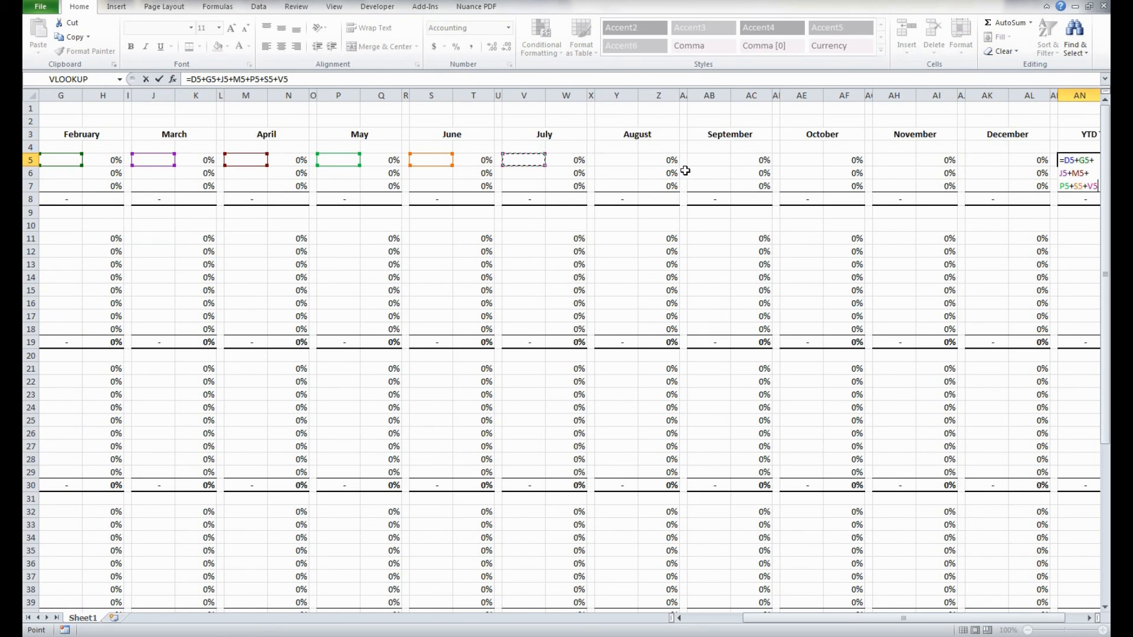
left_click(617, 159)
left_click(532, 163)
type("+")
left_click(616, 158)
type("+")
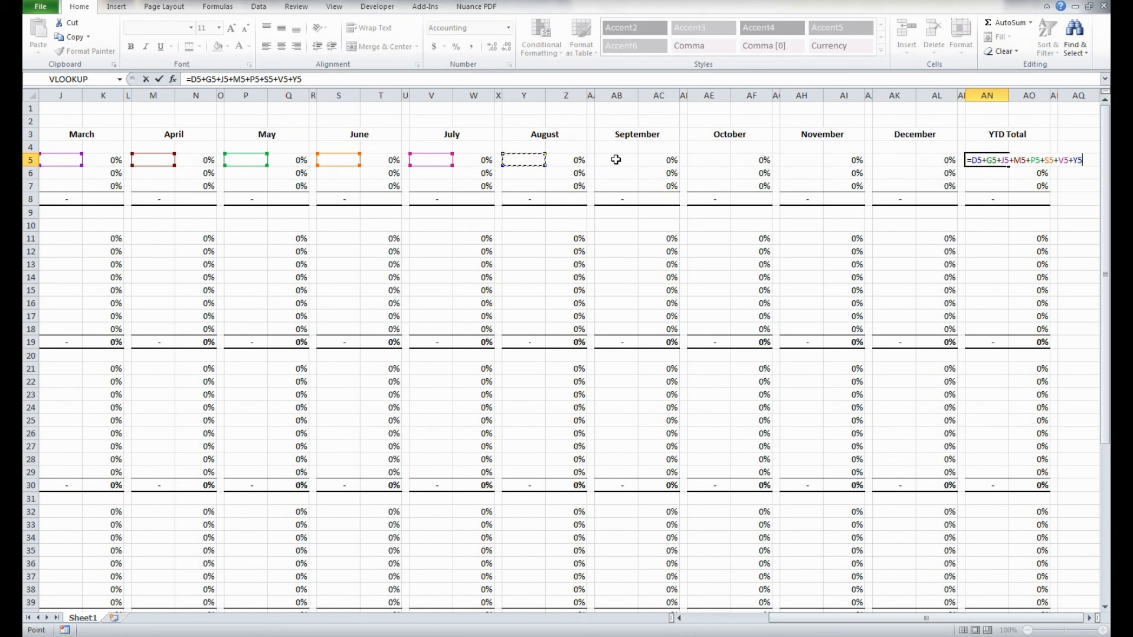
- Complete the AN5 formula with the September to December amounts AB5, AE5, AH5 and AK5, and enter it
left_click(616, 159)
type("+")
left_click(719, 157)
type("+")
left_click(789, 157)
type("+")
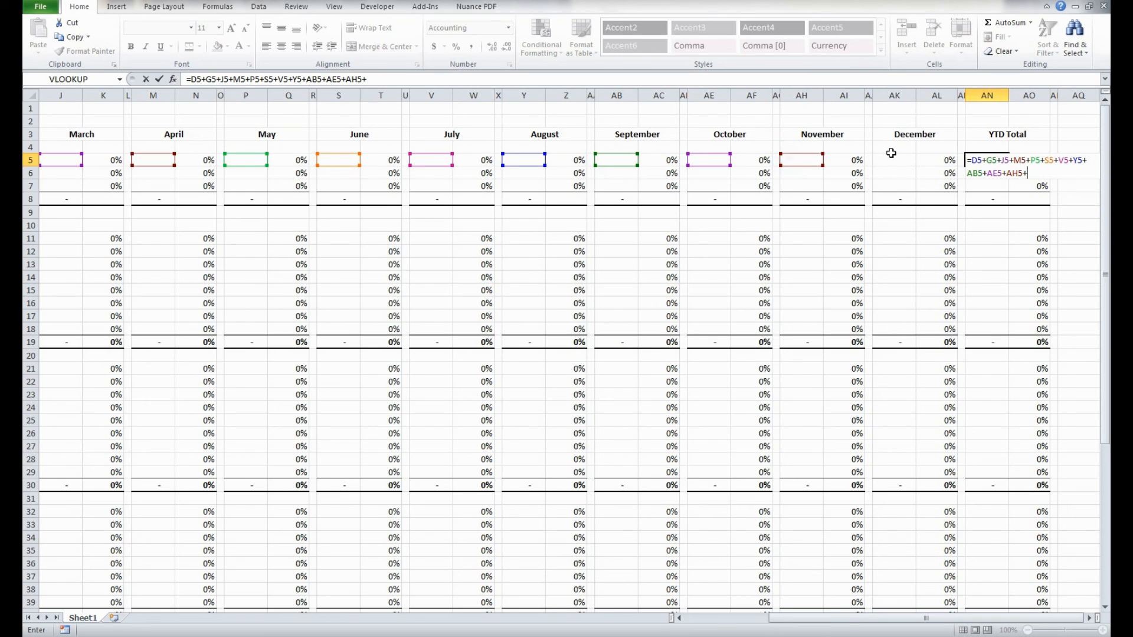
left_click(894, 162)
key("Return")
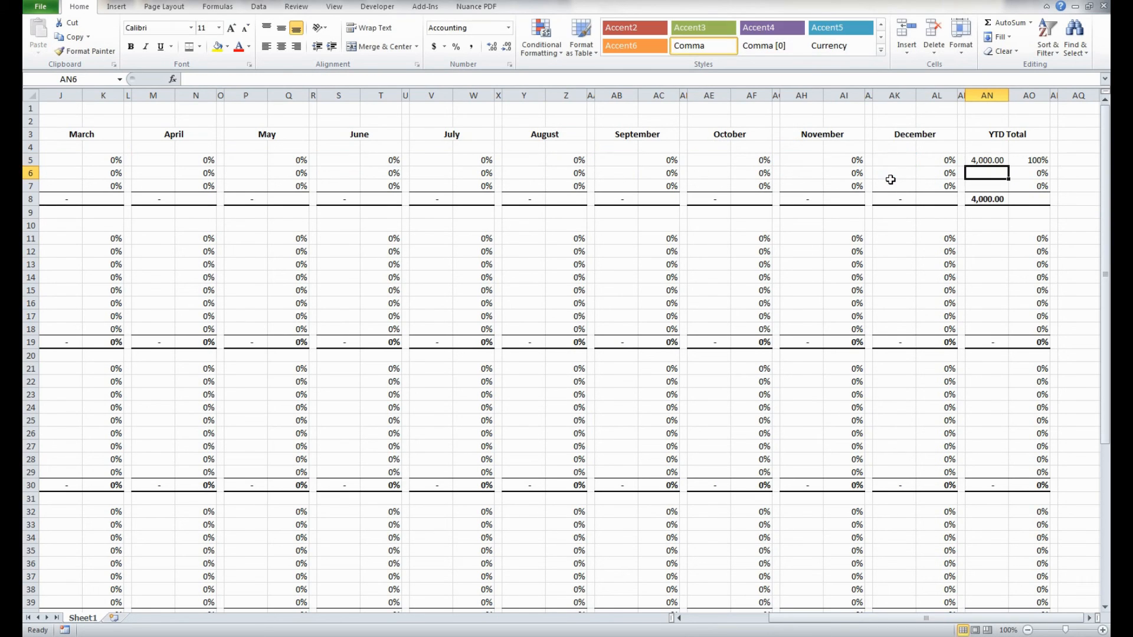
- Copy the YTD sum formula from AN5 into the other two income rows, AN6 and AN7
key("Up")
key("ctrl+c")
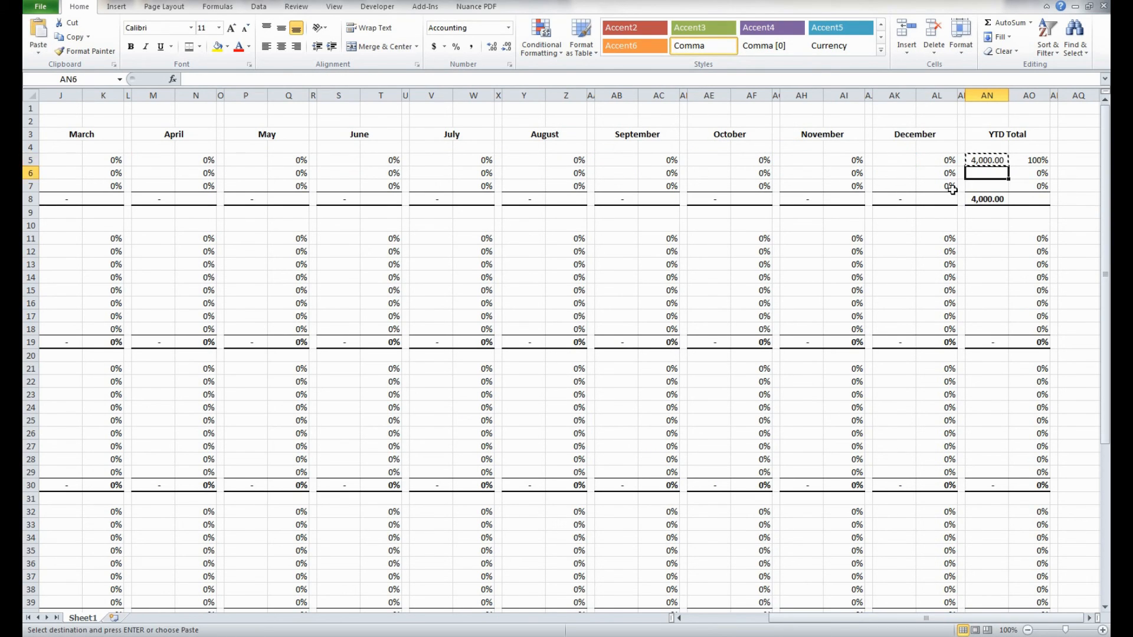
key("Down")
key("ctrl+v")
key("Down")
key("ctrl+v")
- Paste the copied YTD sum formula into every household expense row, AN11 through AN18
key("Down")
key("Down")
key("Down")
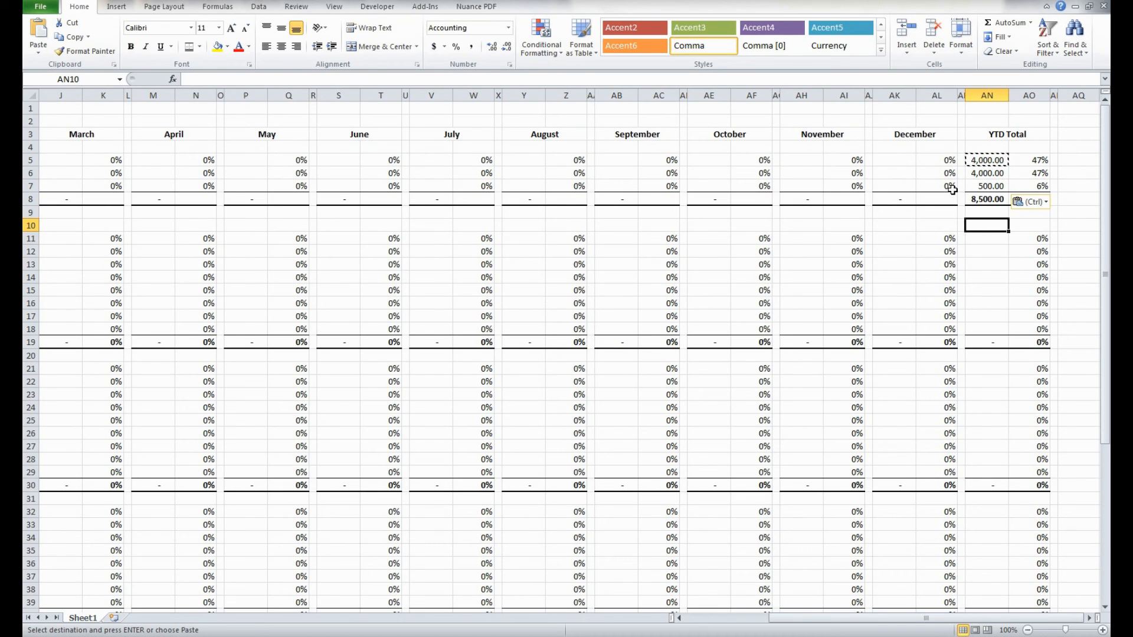
key("Down")
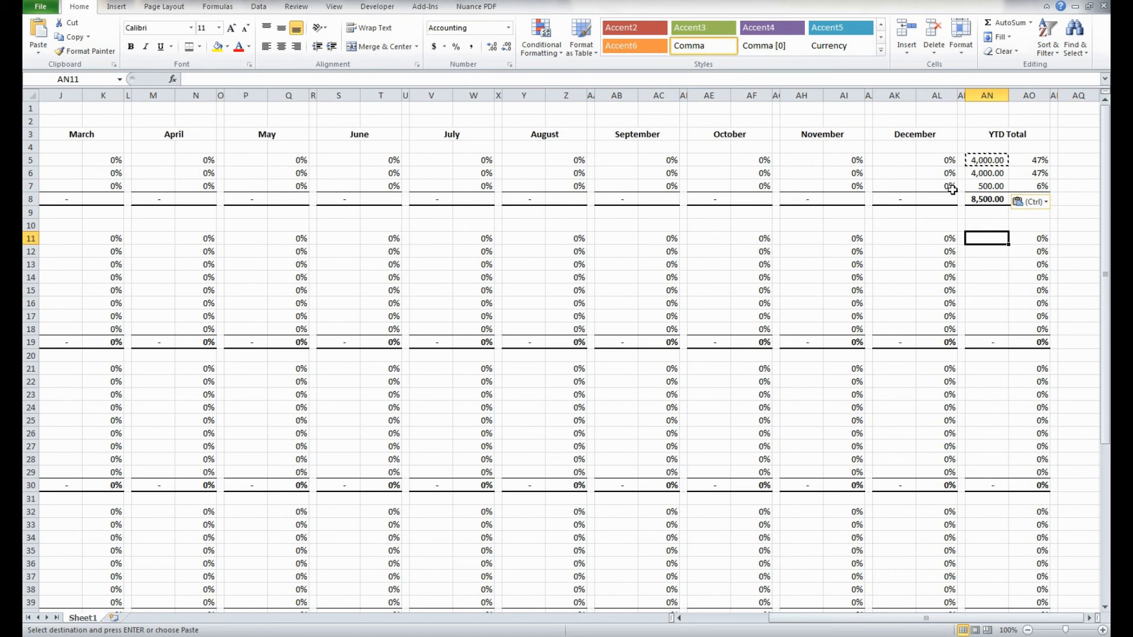
key("ctrl+v")
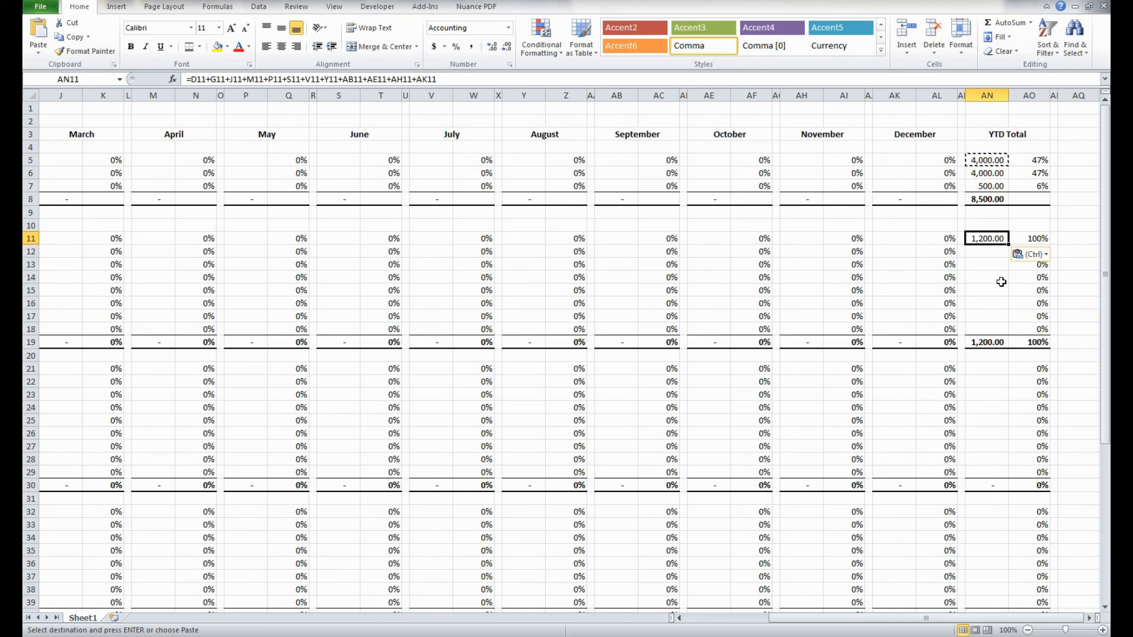
key("Down")
key("ctrl+v")
key("Down")
key("ctrl+v")
key("Down")
key("ctrl+v")
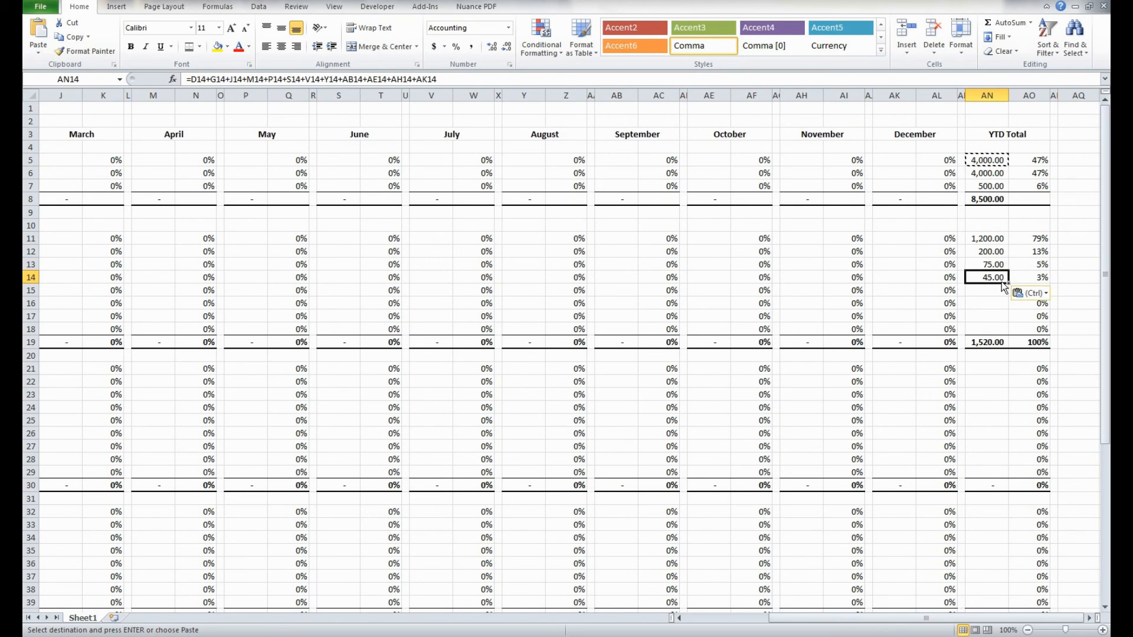
key("Down")
key("ctrl+v")
key("Down")
key("ctrl+v")
key("Down")
key("ctrl+v")
- Paste the YTD sum formula into the auto expense rows AN21:AN29
key("Down")
key("ctrl+v")
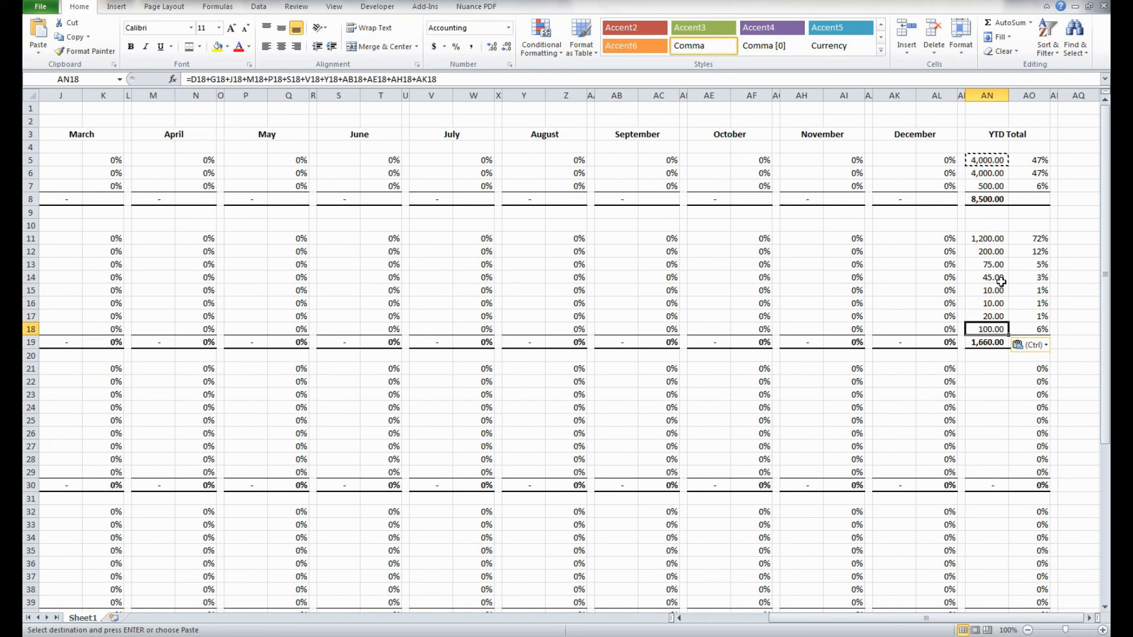
key("Down")
key("Down")
key("Down")
key("shift+Down")
key("shift+Down")
key("shift+Down")
key("shift+Down")
key("shift+Down")
key("shift+Down")
key("shift+Down")
key("shift+Down")
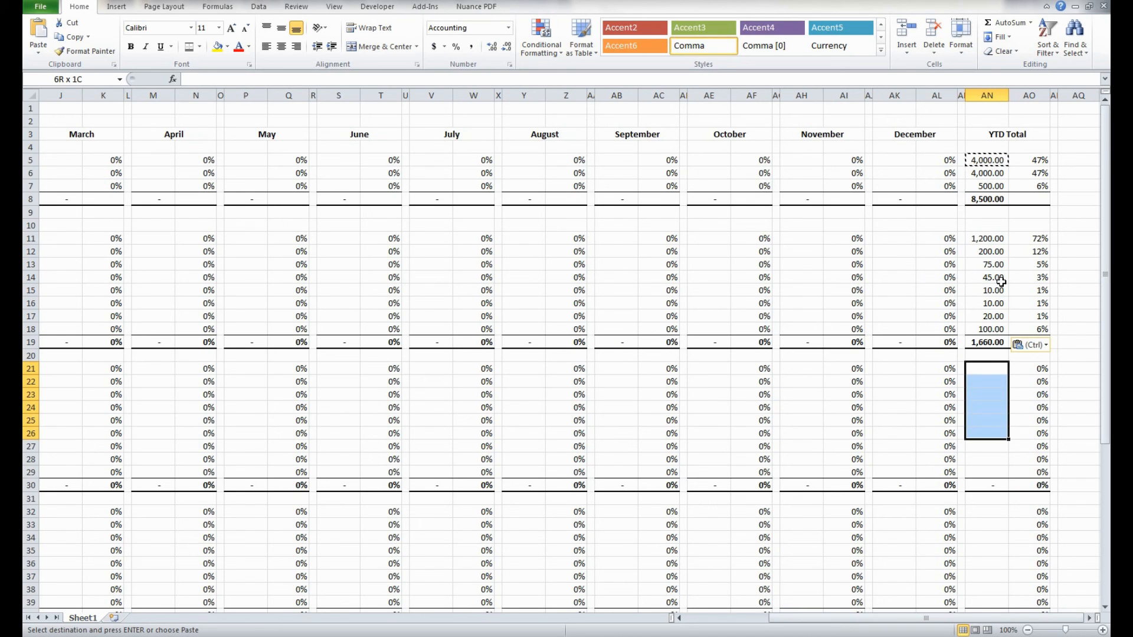
key("ctrl+v")
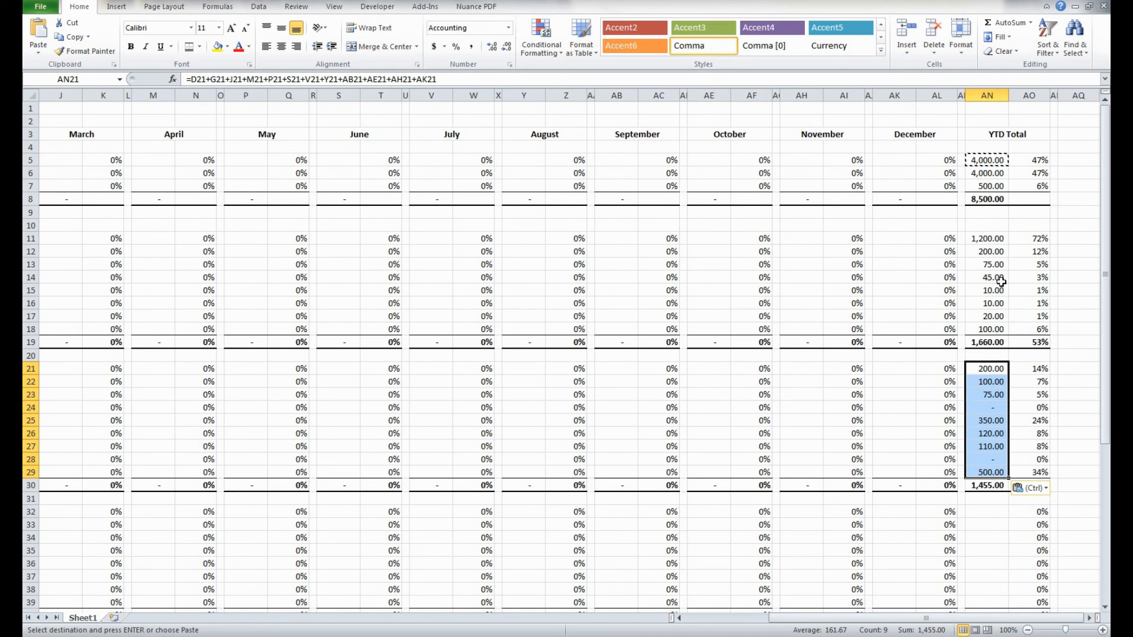
- Paste the YTD sum formula into the expense rows AN32:AN39 and AN42:AN48
scroll(998, 287, "down", 4)
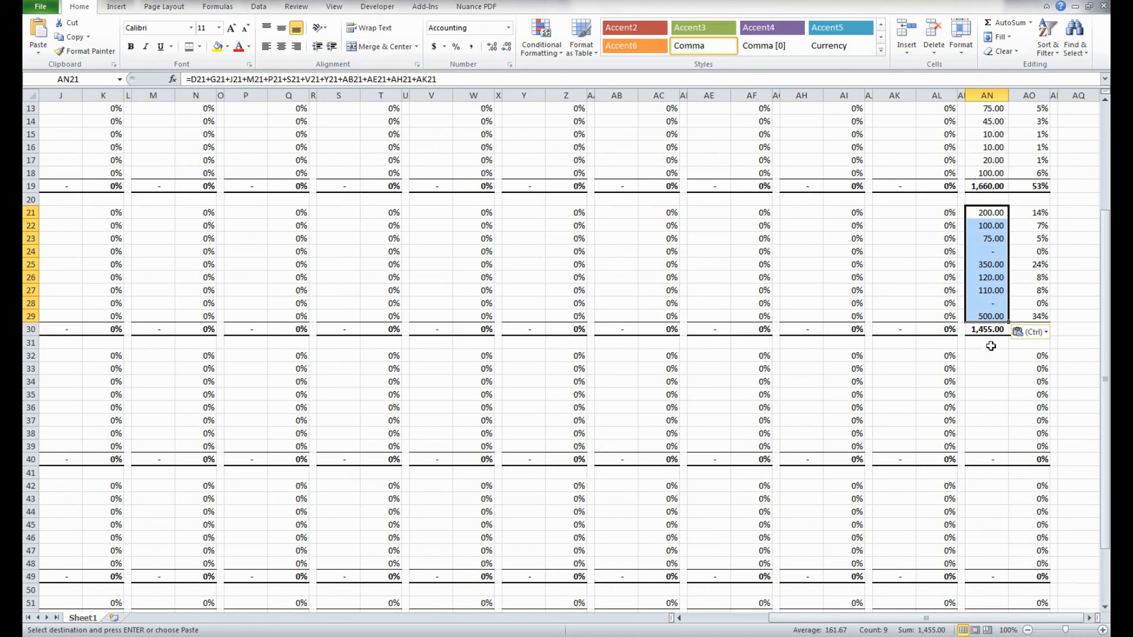
left_click_drag(991, 355, 992, 436)
key("ctrl+v")
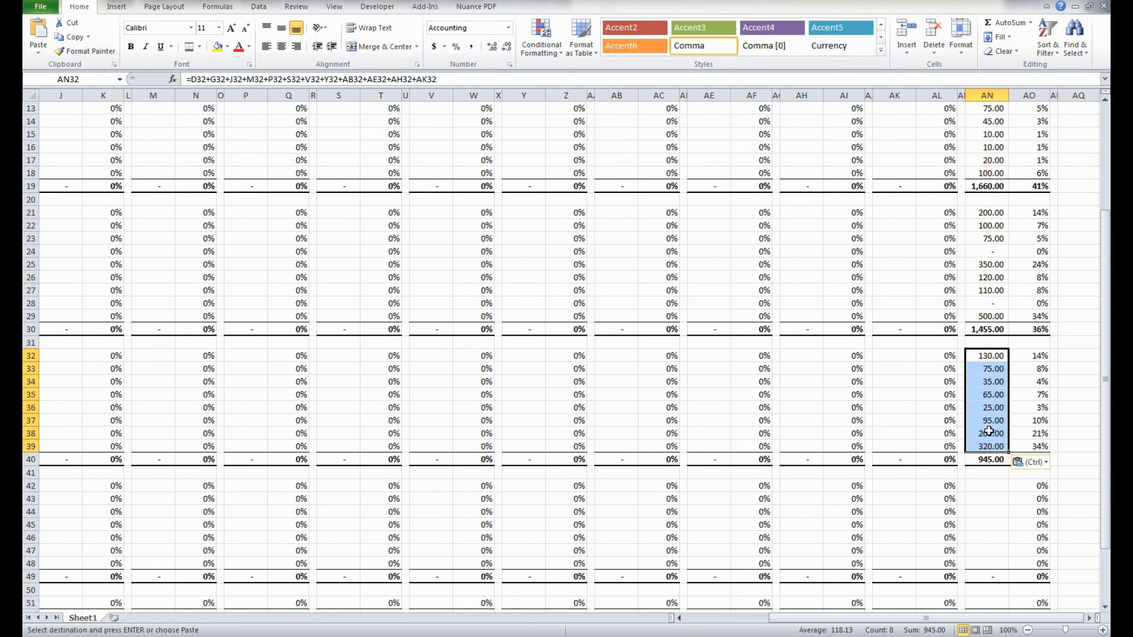
scroll(989, 413, "down", 3)
left_click_drag(984, 367, 987, 444)
key("ctrl+v")
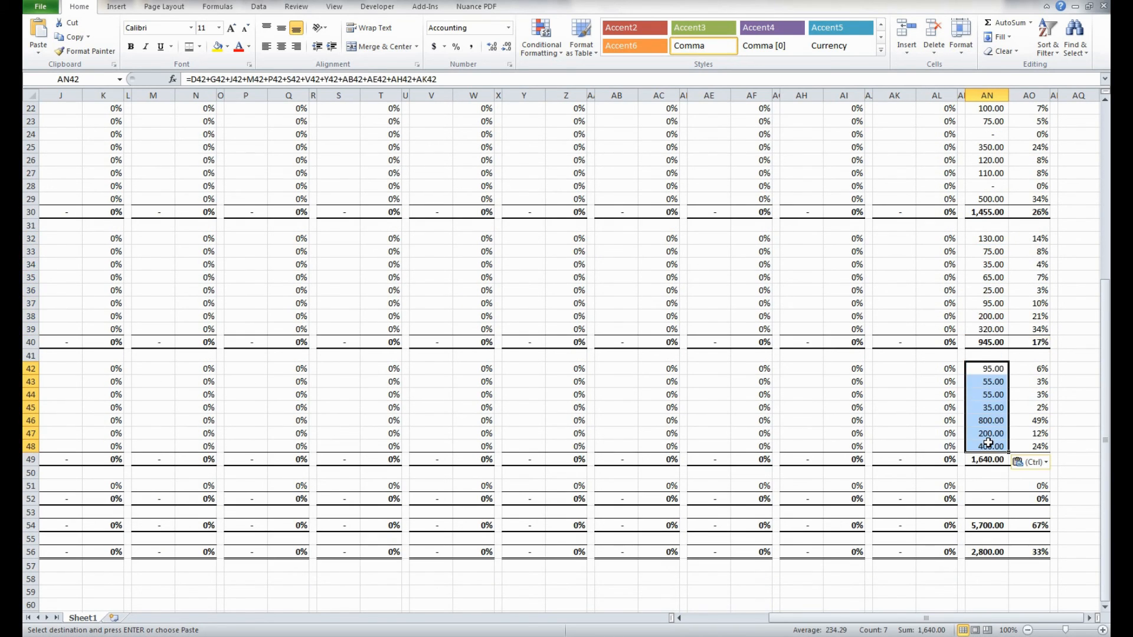
- Paste the YTD sum formula into the last expense row, AN51
scroll(993, 435, "down", 2)
left_click(992, 408)
key("ctrl+v")
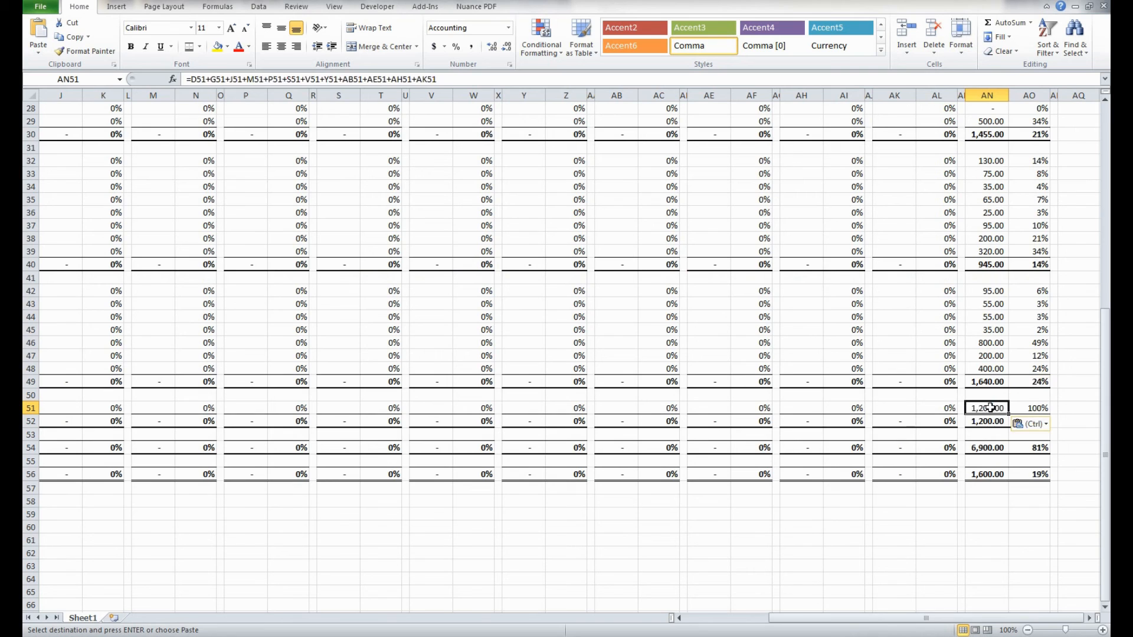
- Inspect the pasted formula in AN45 to check that it references every month's amount in row 45
left_click(998, 330)
key("F2")
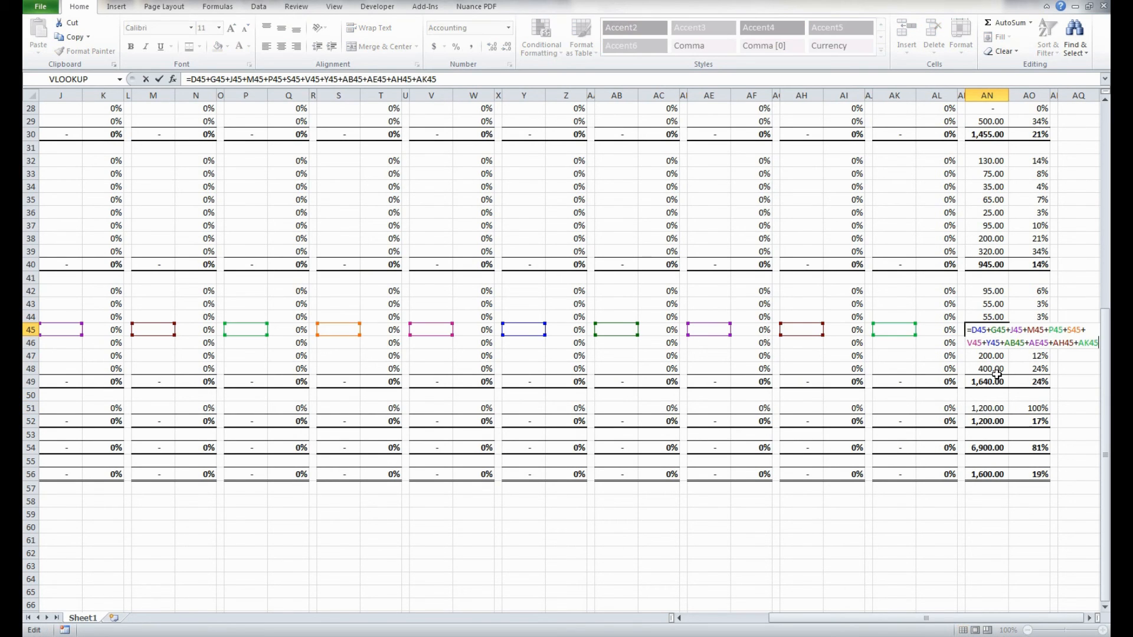
scroll(997, 355, "left", 3)
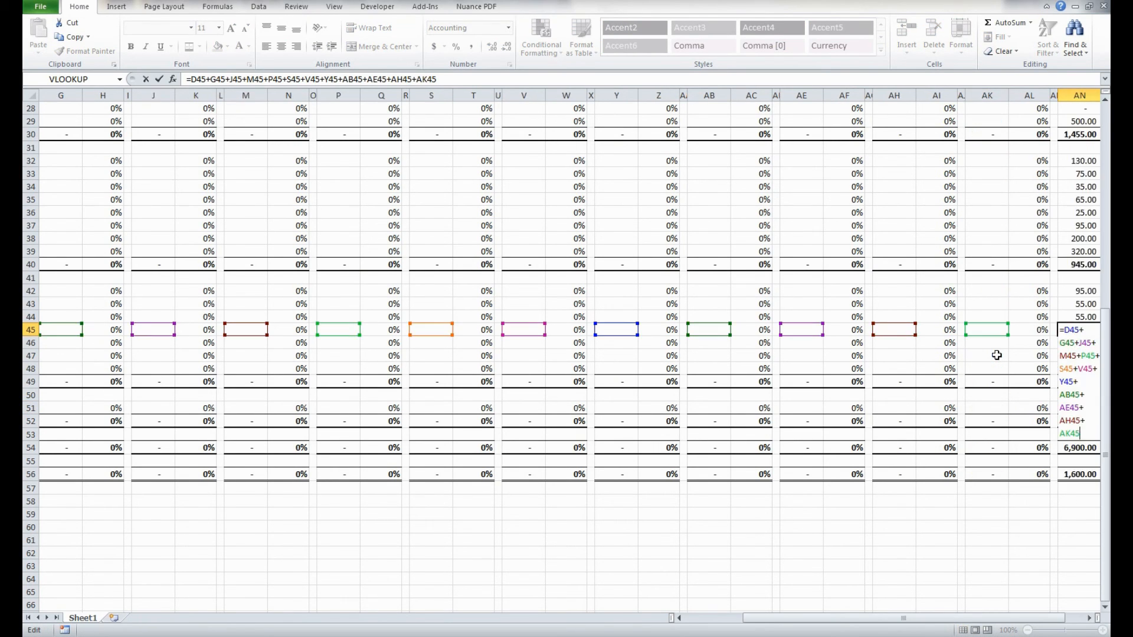
scroll(995, 355, "right", 3)
key("Return")
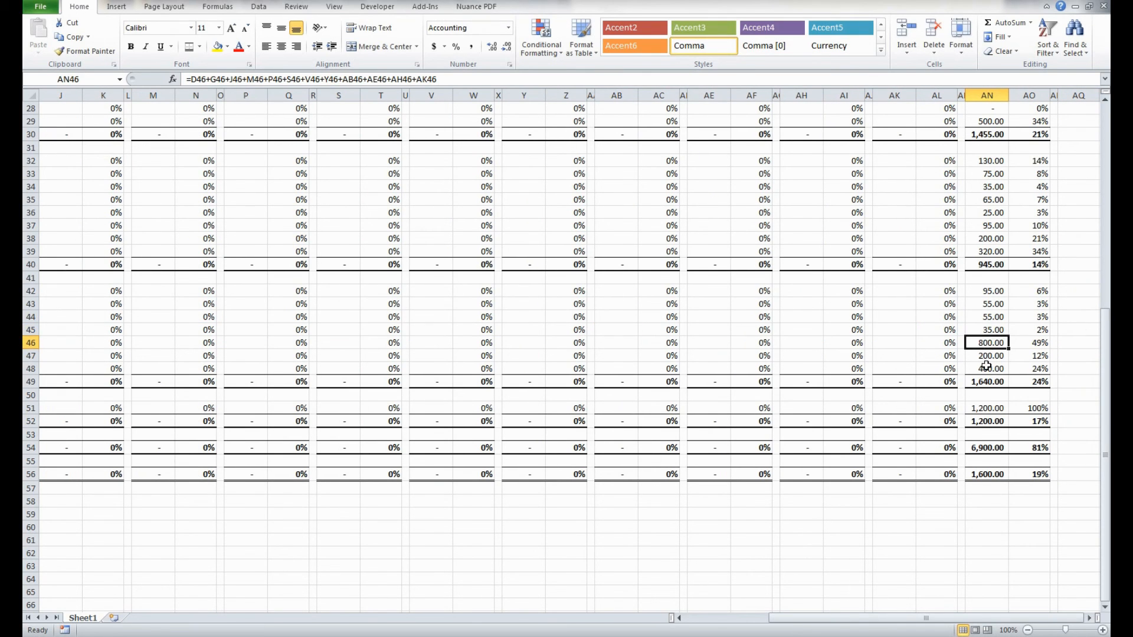
- Review the YTD Total block against the monthly blocks, including the sum formula in AN5
scroll(986, 366, "up", 9)
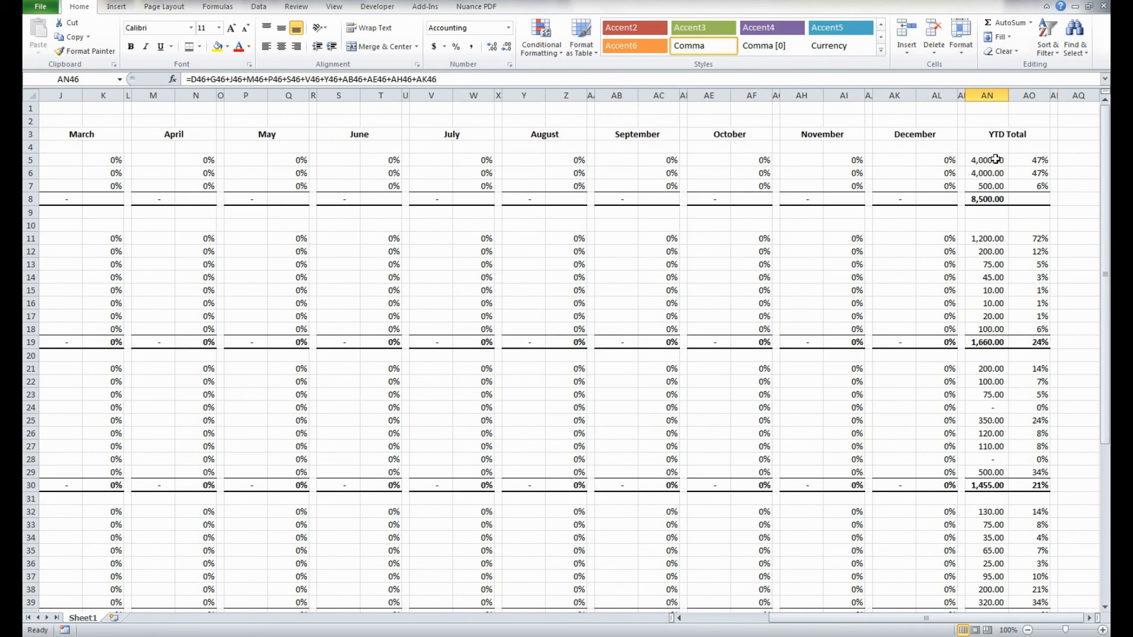
scroll(981, 253, "down", 3)
scroll(978, 258, "up", 3)
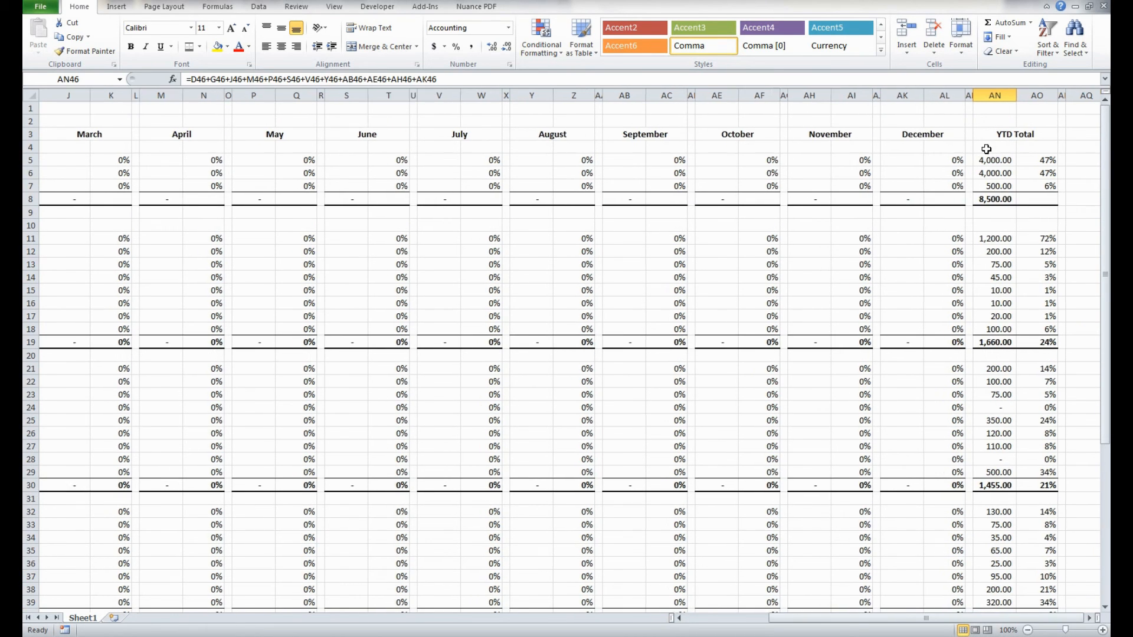
scroll(986, 149, "left", 3)
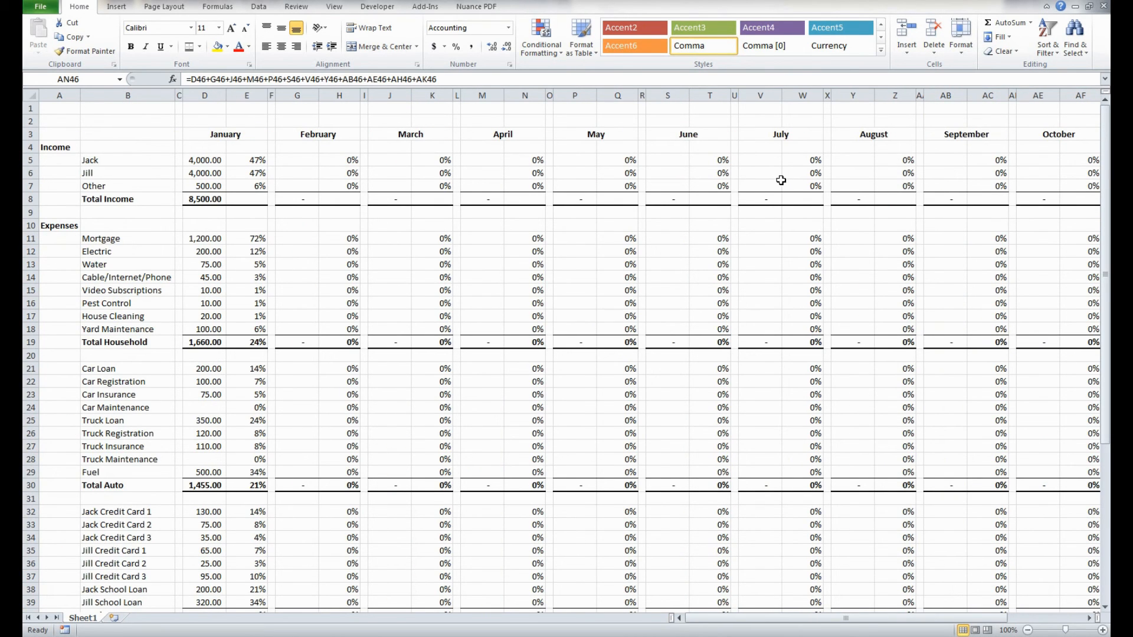
scroll(490, 180, "right", 3)
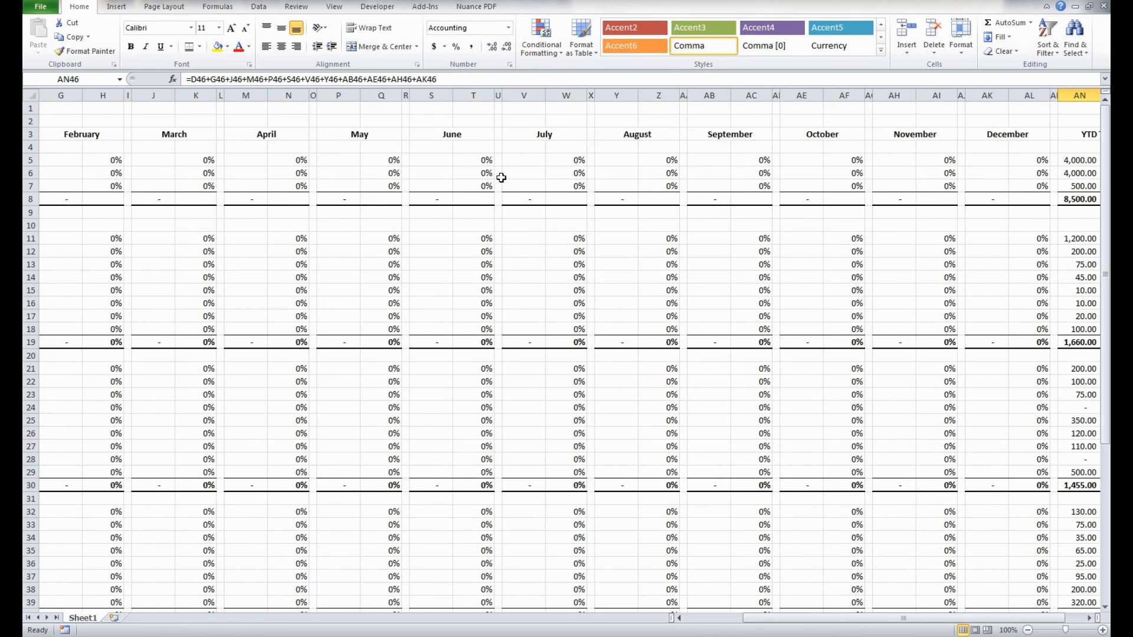
left_click(977, 160)
scroll(990, 151, "right", 1)
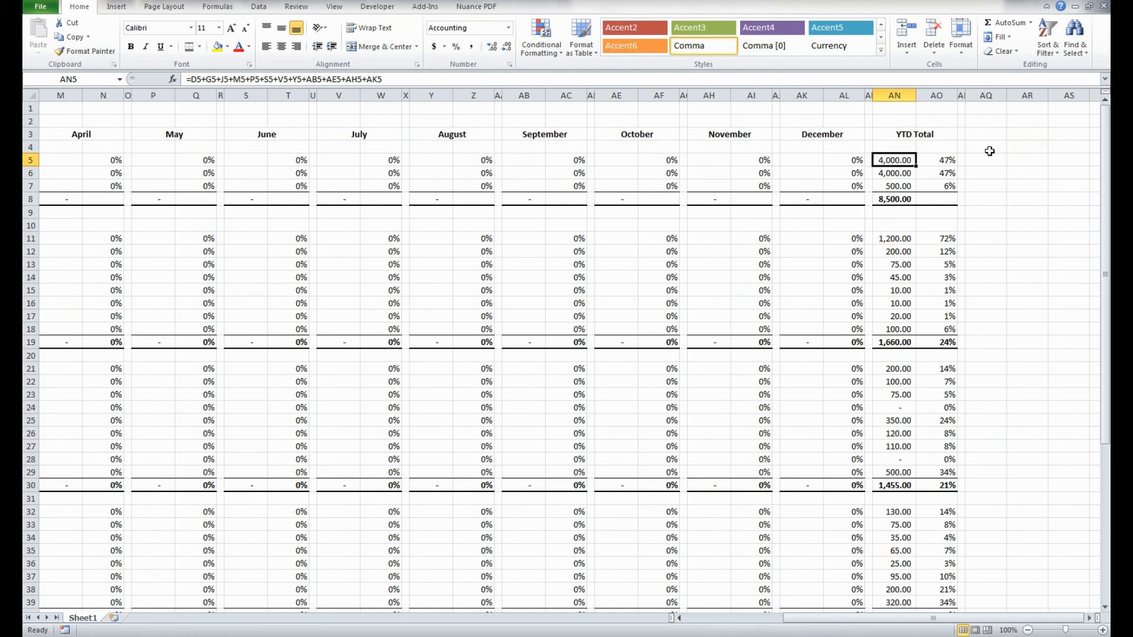
scroll(838, 151, "left", 4)
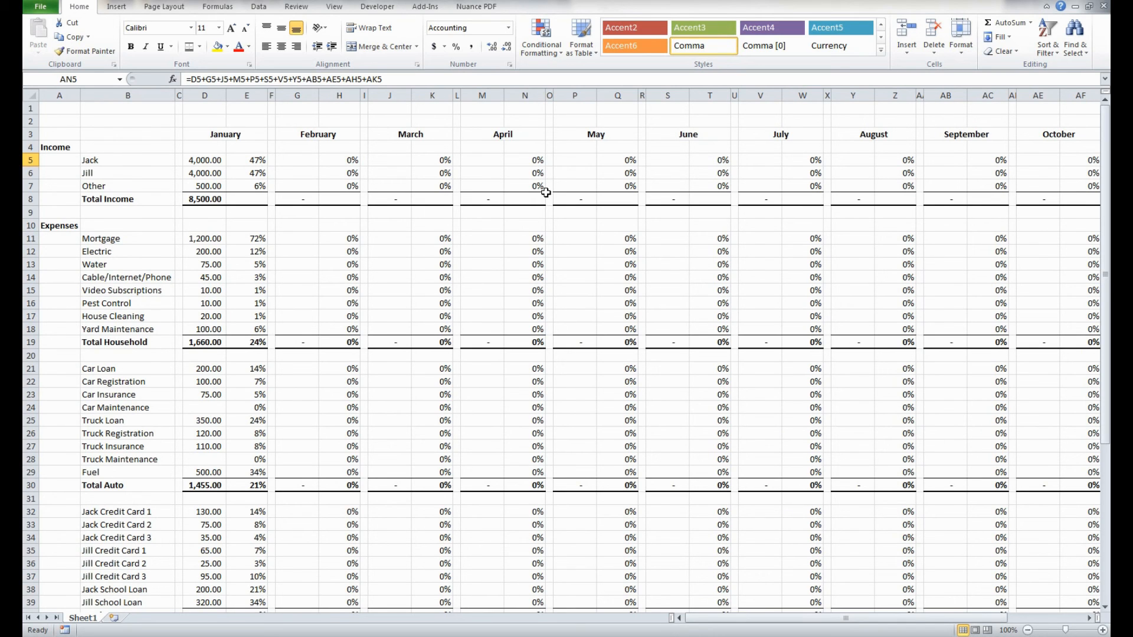
scroll(546, 193, "right", 3)
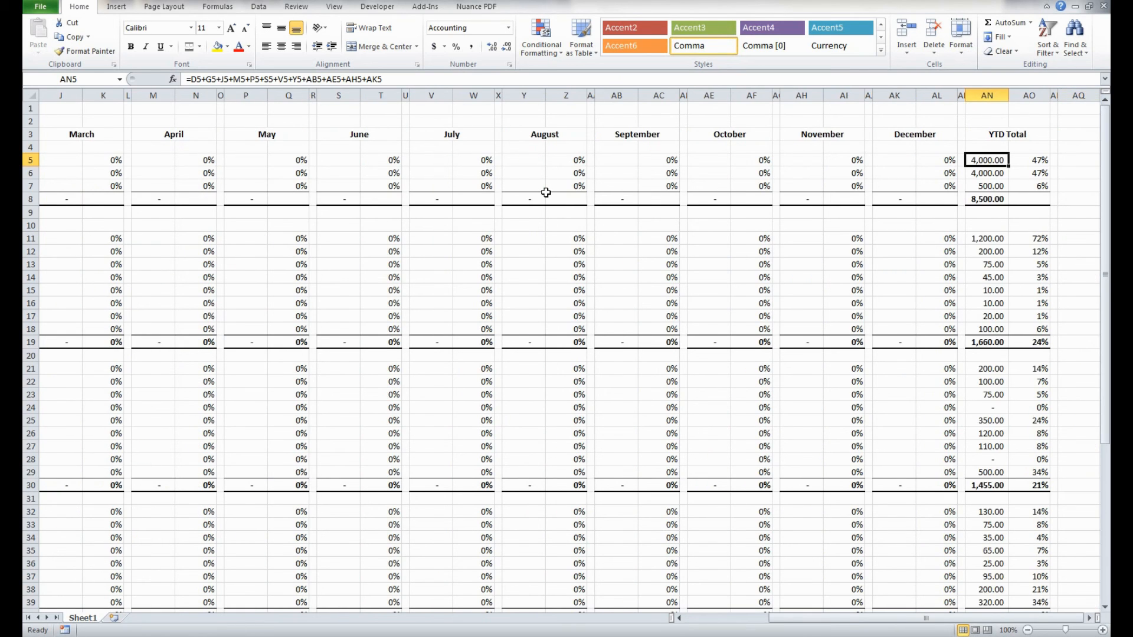
scroll(546, 192, "left", 1)
scroll(546, 192, "right", 2)
scroll(546, 192, "right", 1)
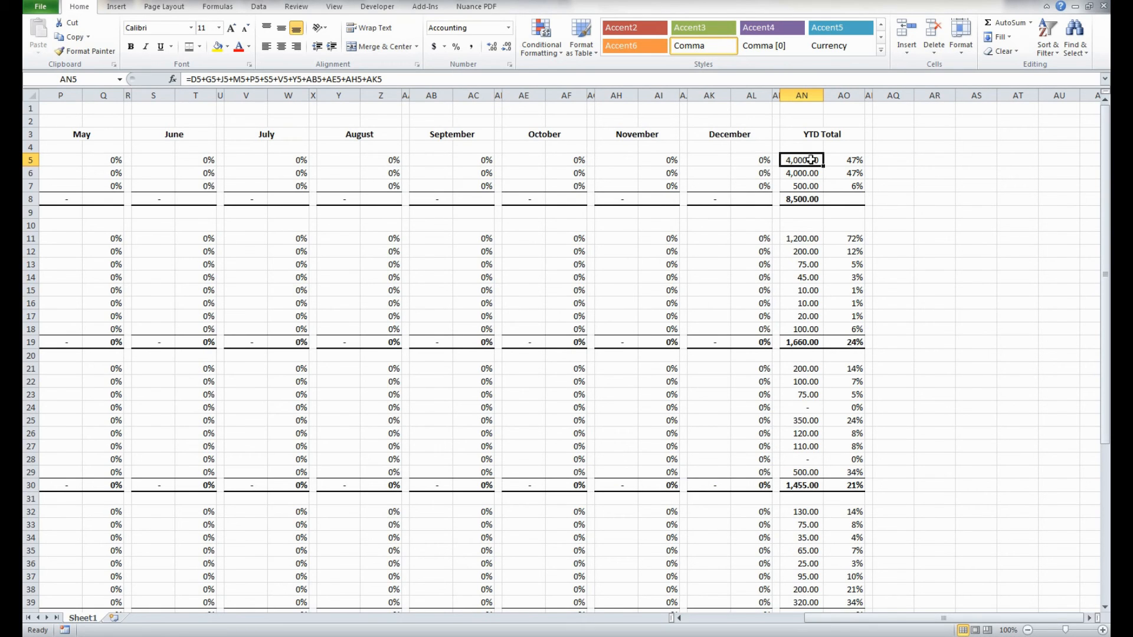
scroll(824, 168, "down", 5)
scroll(826, 174, "up", 5)
left_click(818, 132)
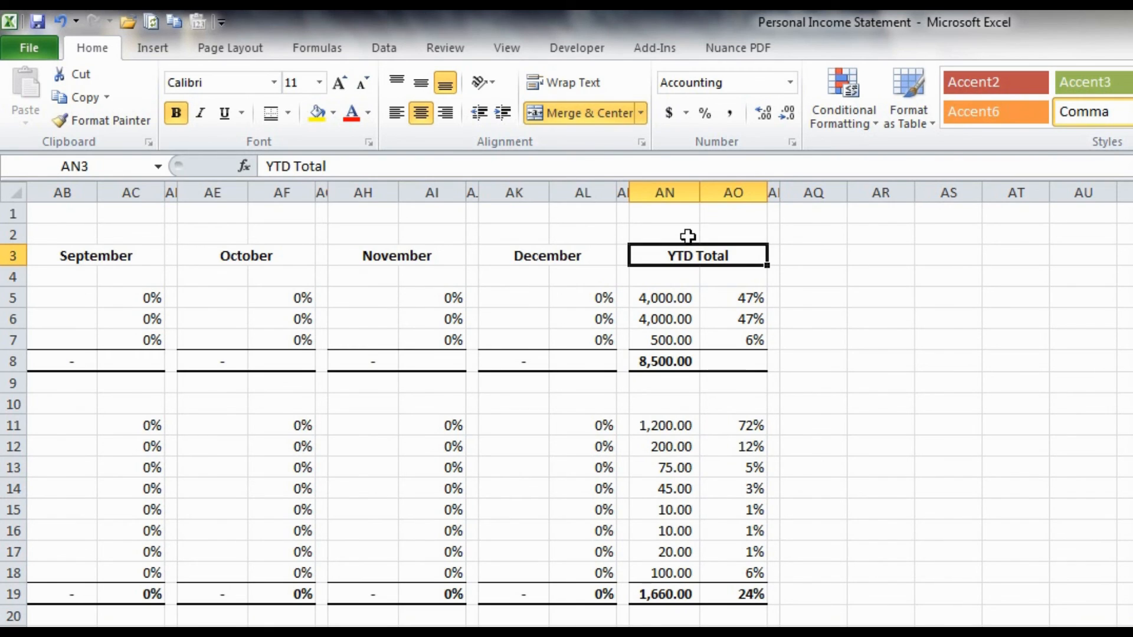
left_click(688, 237)
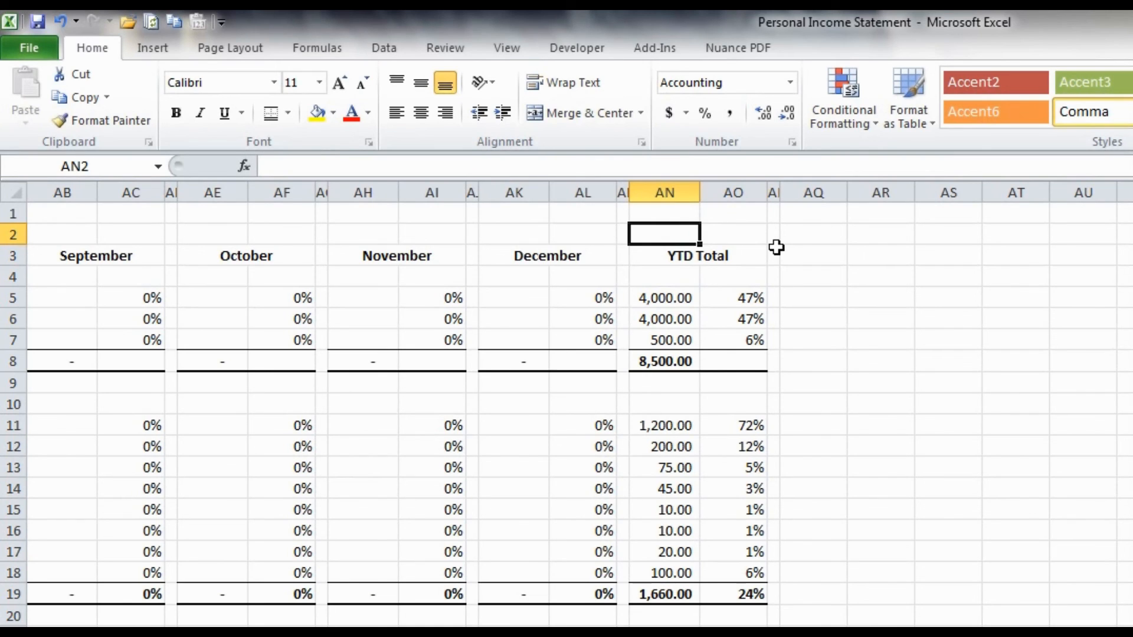
- Return to cell A1 and display the Data commands
key("ctrl+Home")
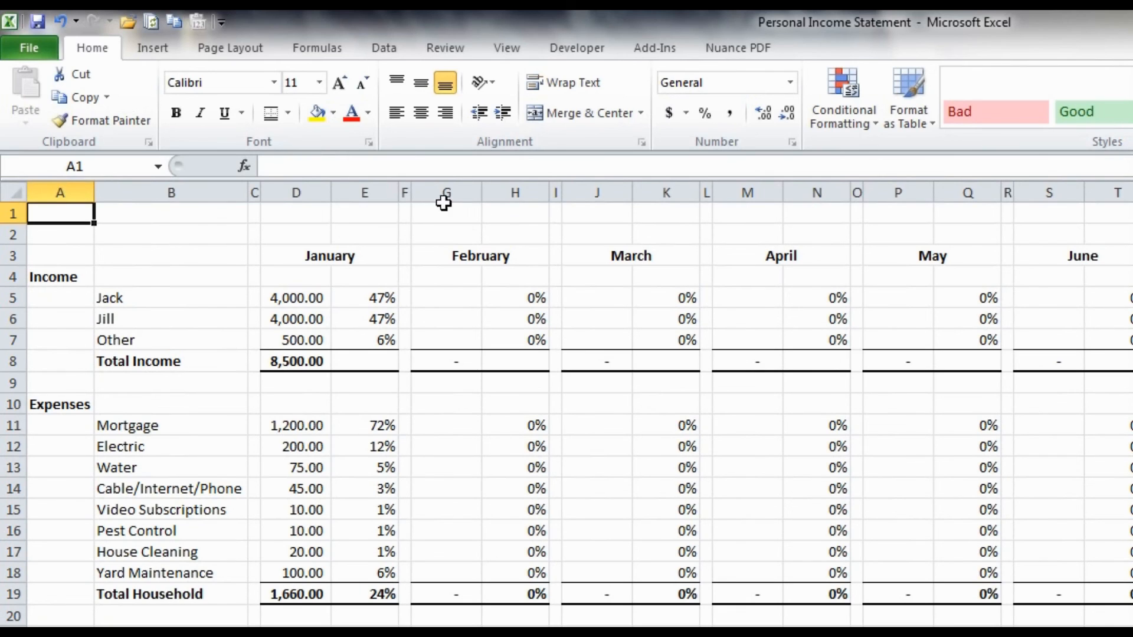
left_click(387, 51)
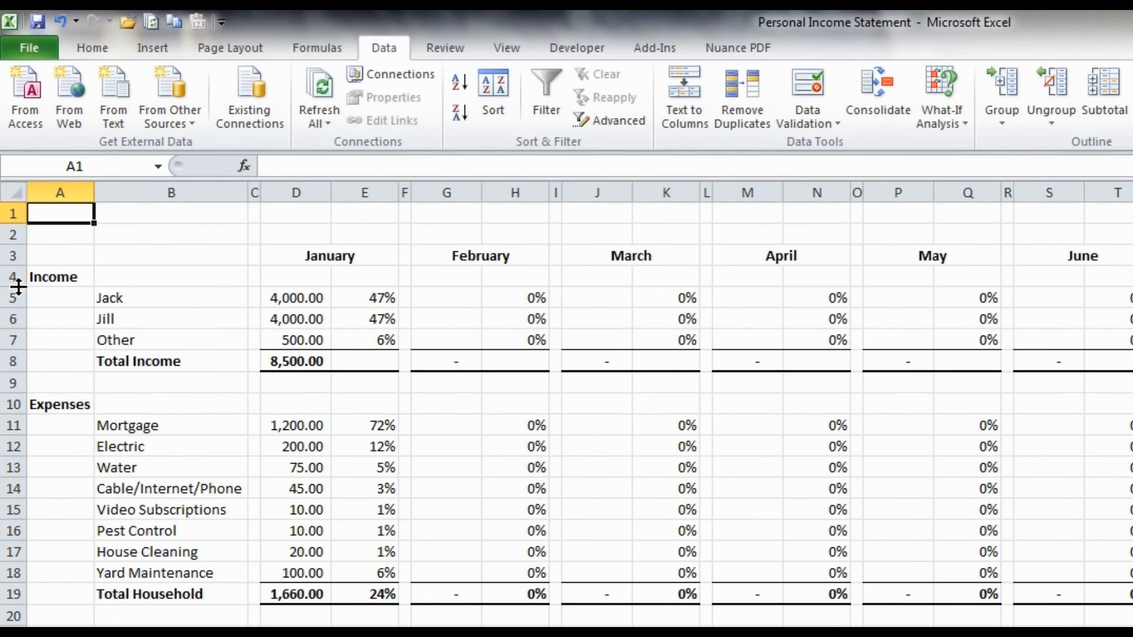
- Group the income detail rows 5 to 7 above Total Income into an outline
left_click(11, 298)
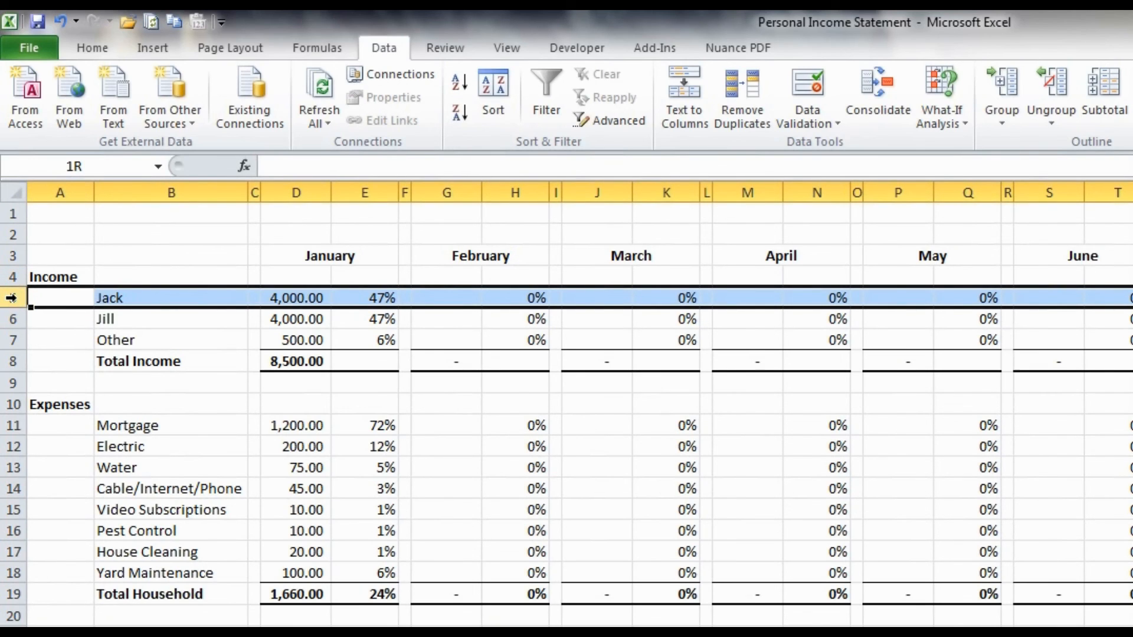
left_click_drag(11, 297, 12, 341)
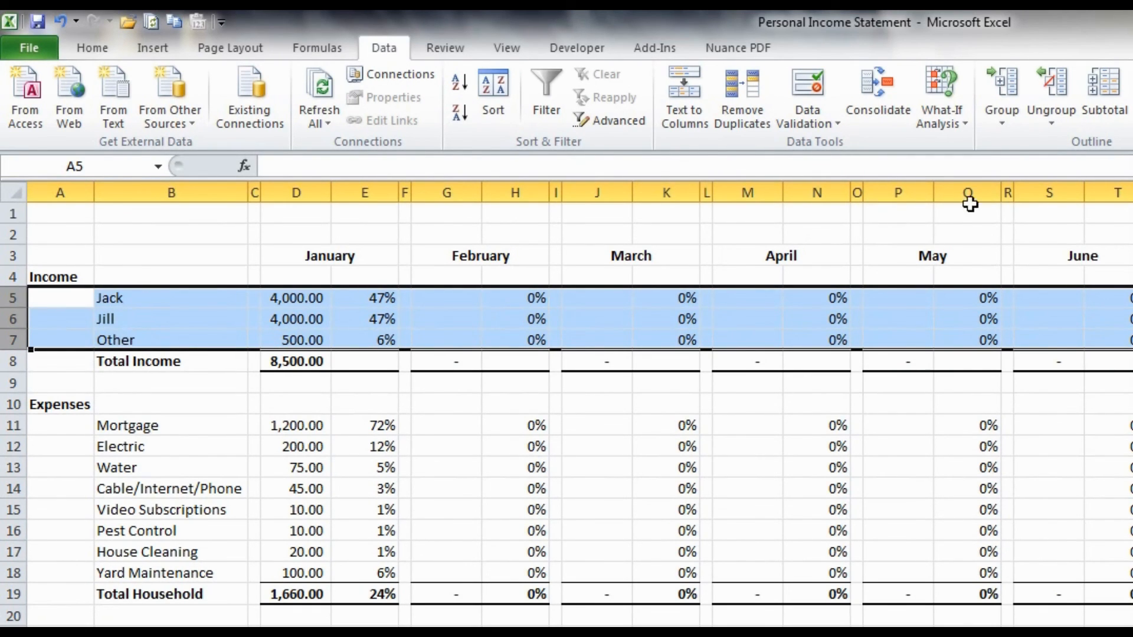
left_click(1007, 95)
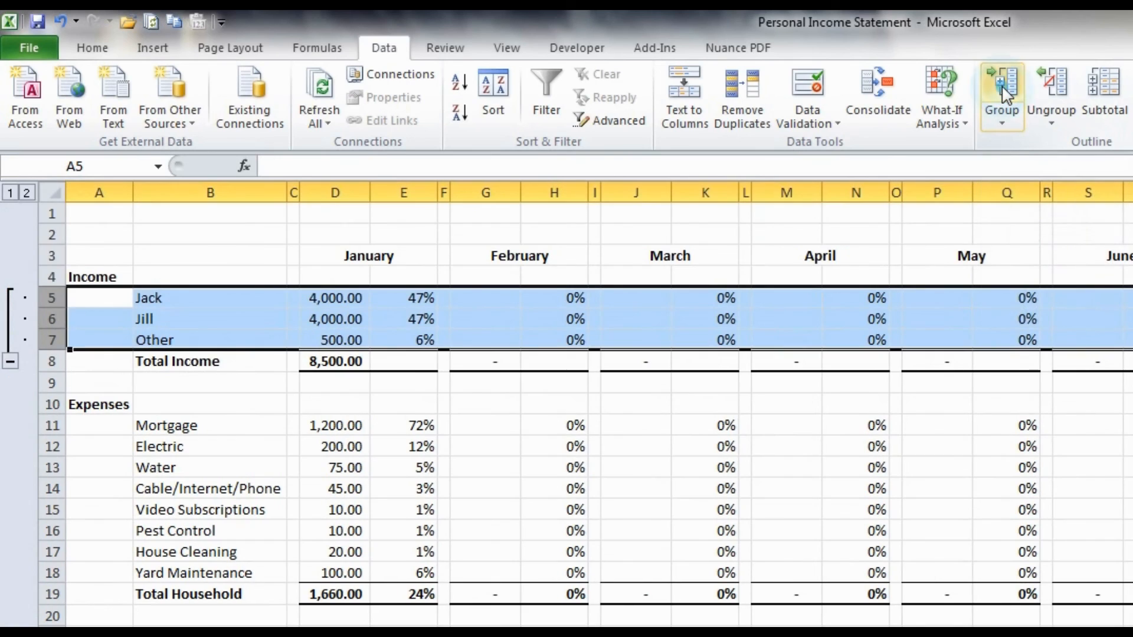
left_click(112, 363)
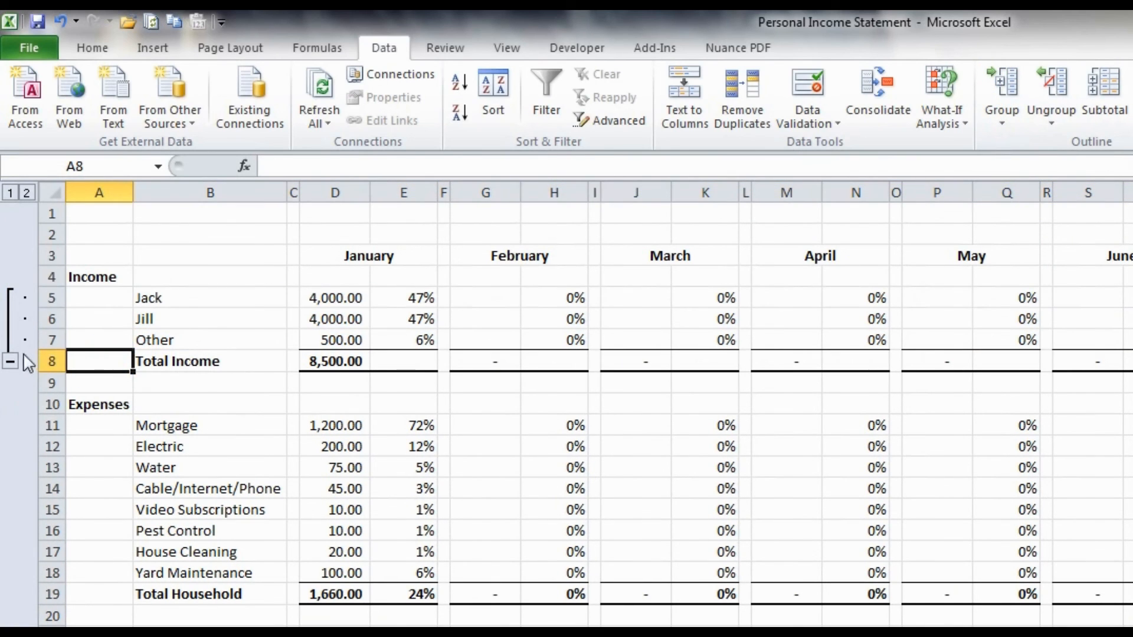
- Collapse and expand the income row group twice to check how its detail rows fold into Total Income
left_click(22, 258)
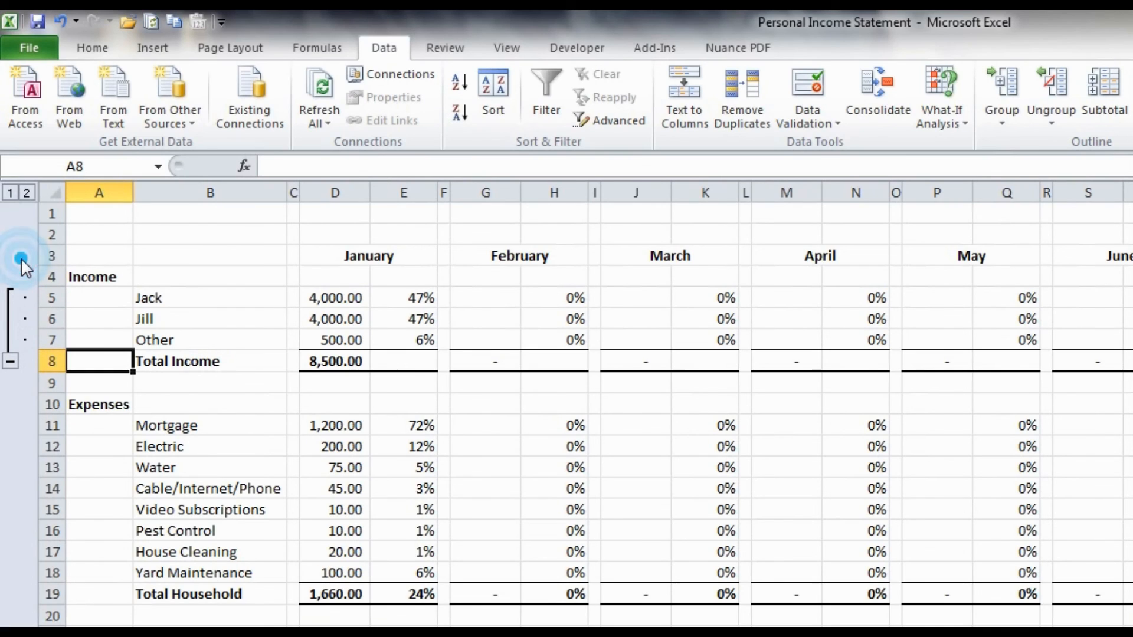
left_click(12, 361)
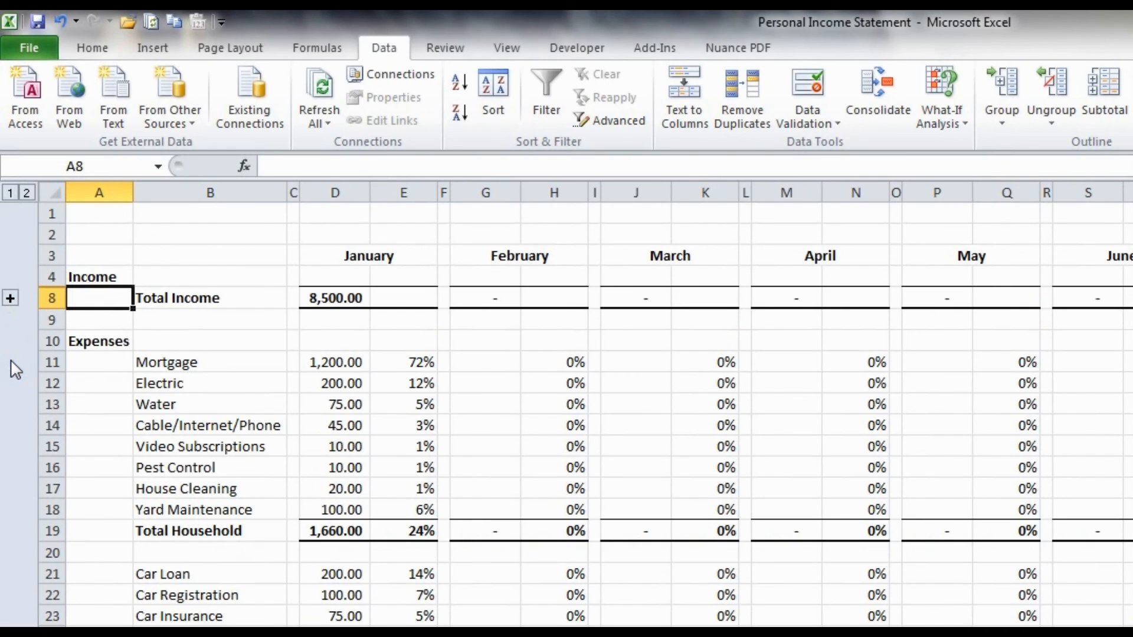
left_click(172, 293)
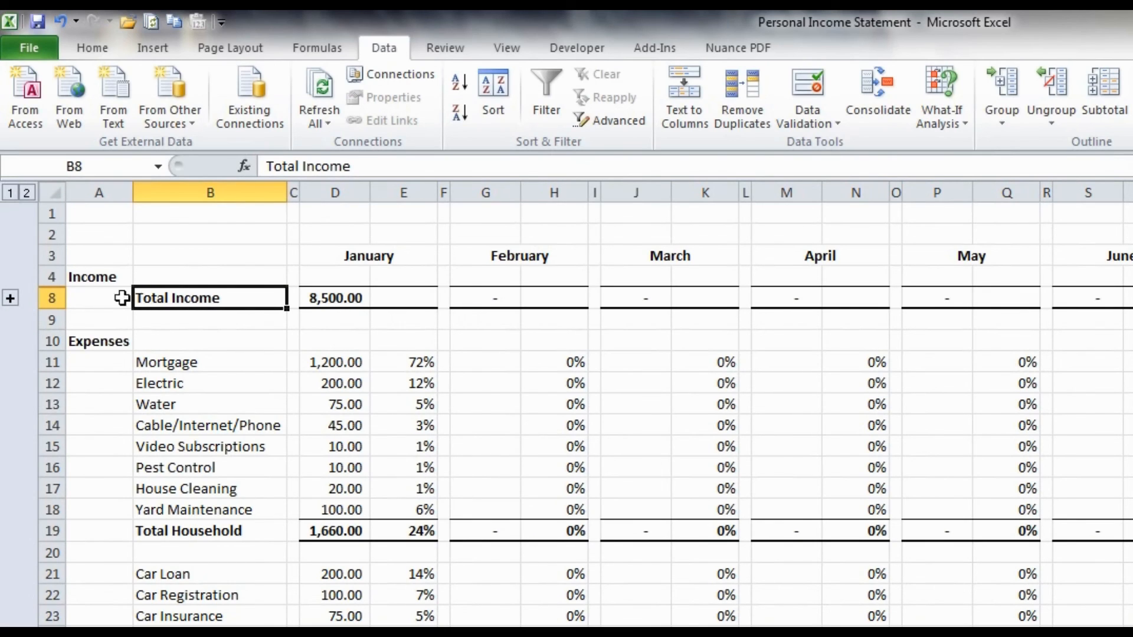
left_click(11, 295)
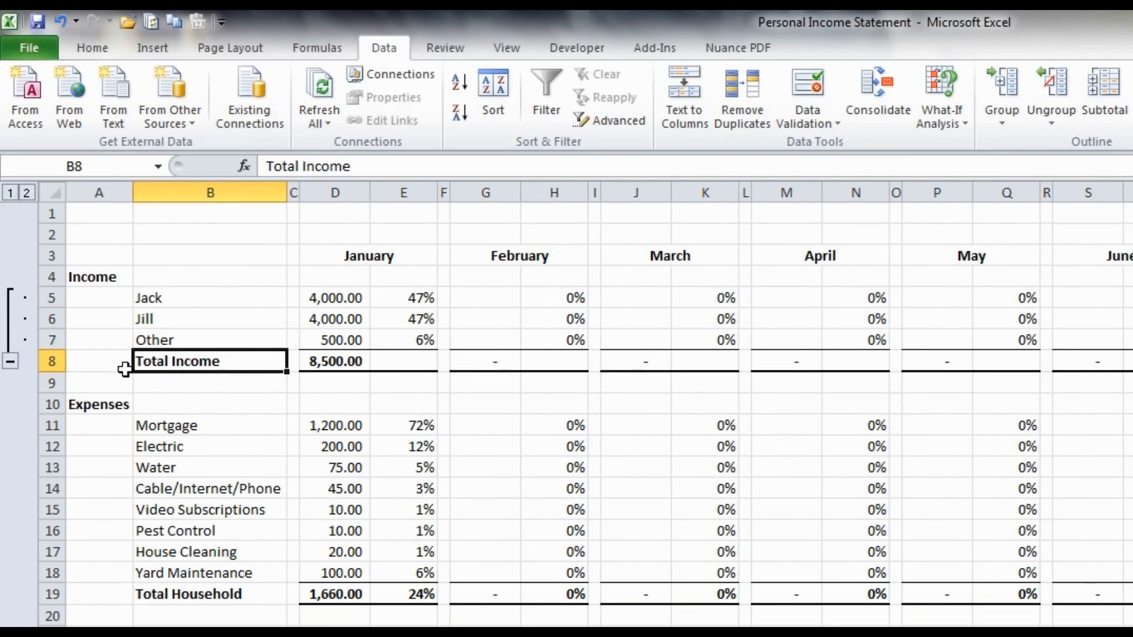
left_click(10, 361)
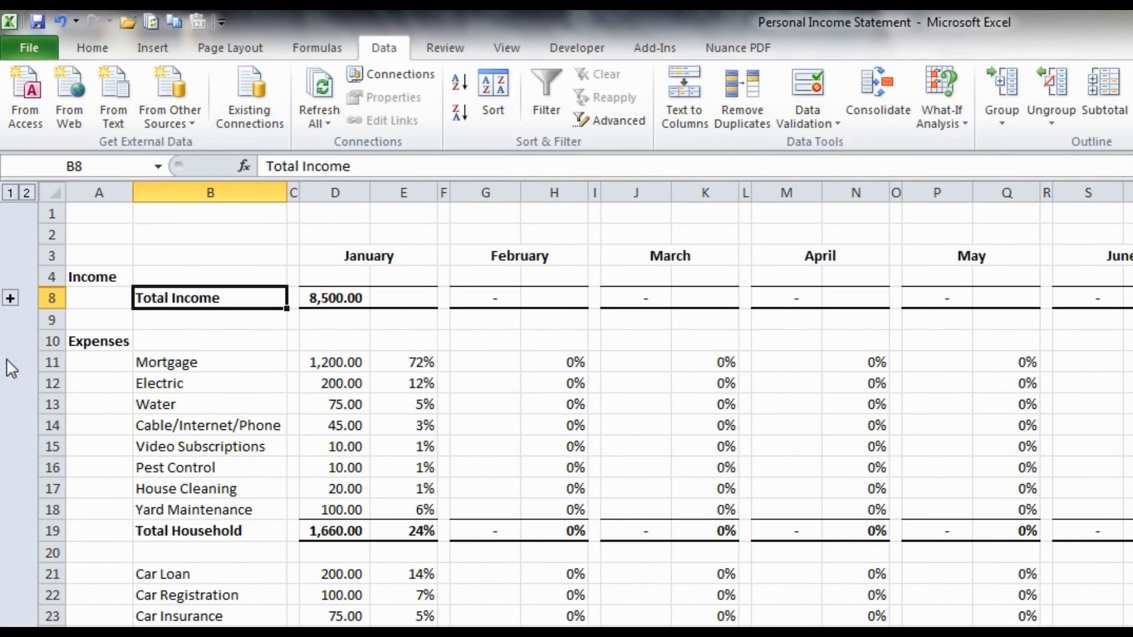
left_click(10, 299)
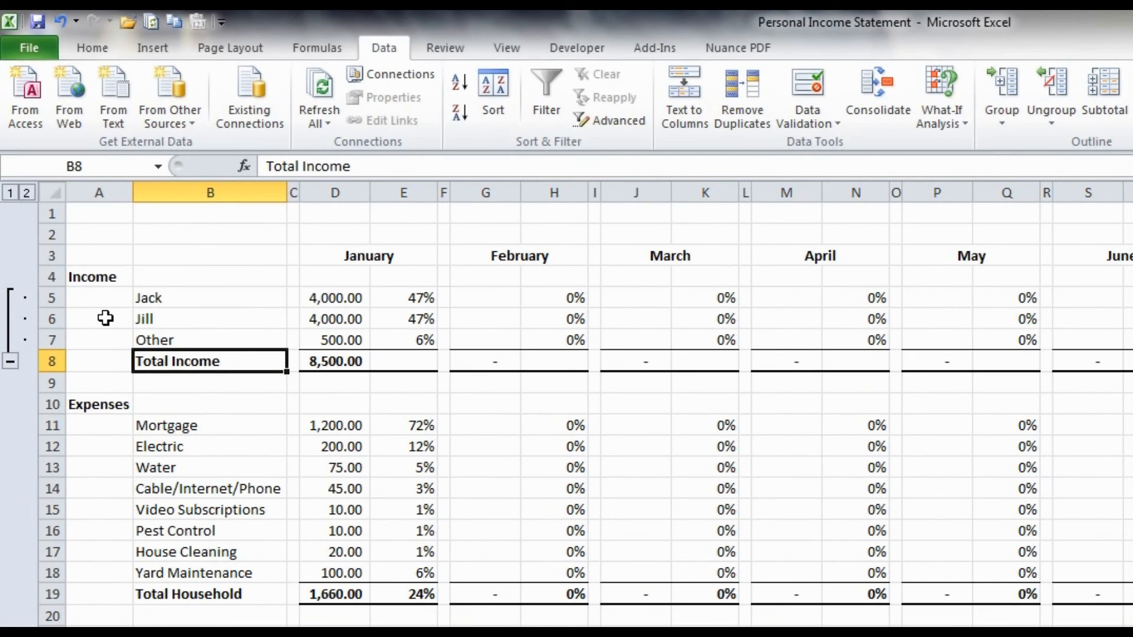
- Group the household expense rows 11 to 18, from Mortgage to Yard Maintenance
scroll(128, 389, "down", 1)
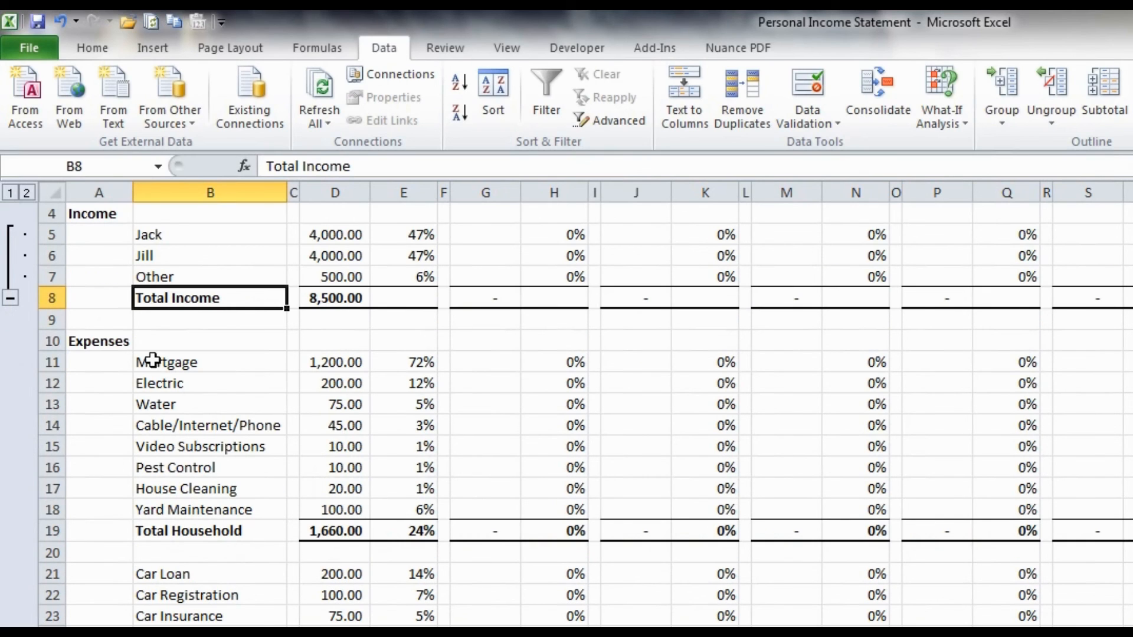
left_click_drag(51, 362, 51, 509)
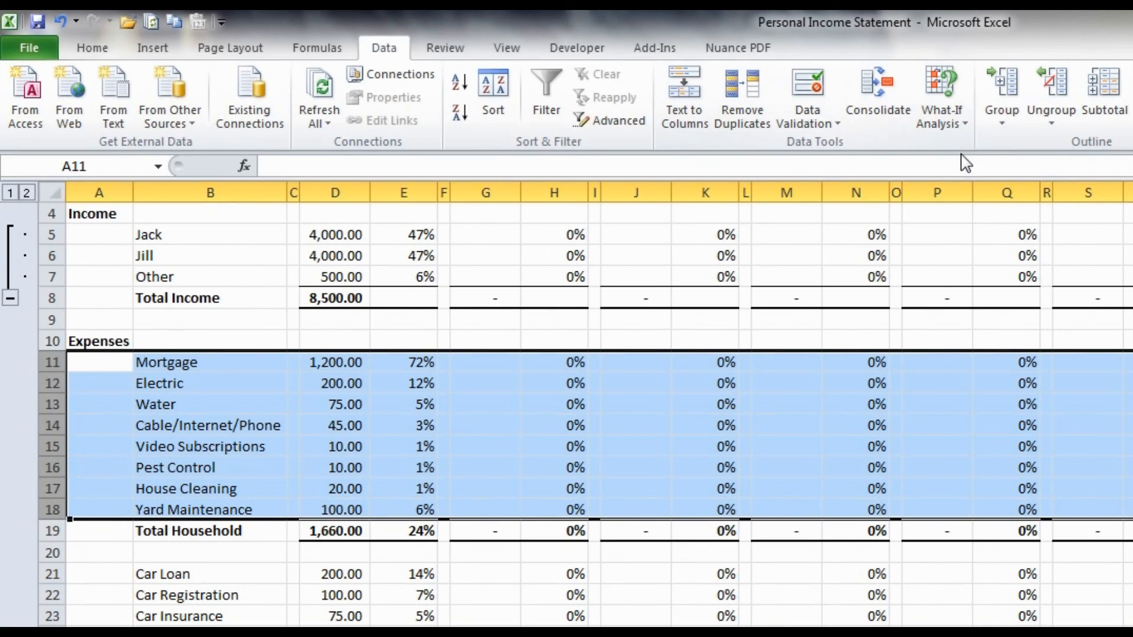
left_click(1003, 86)
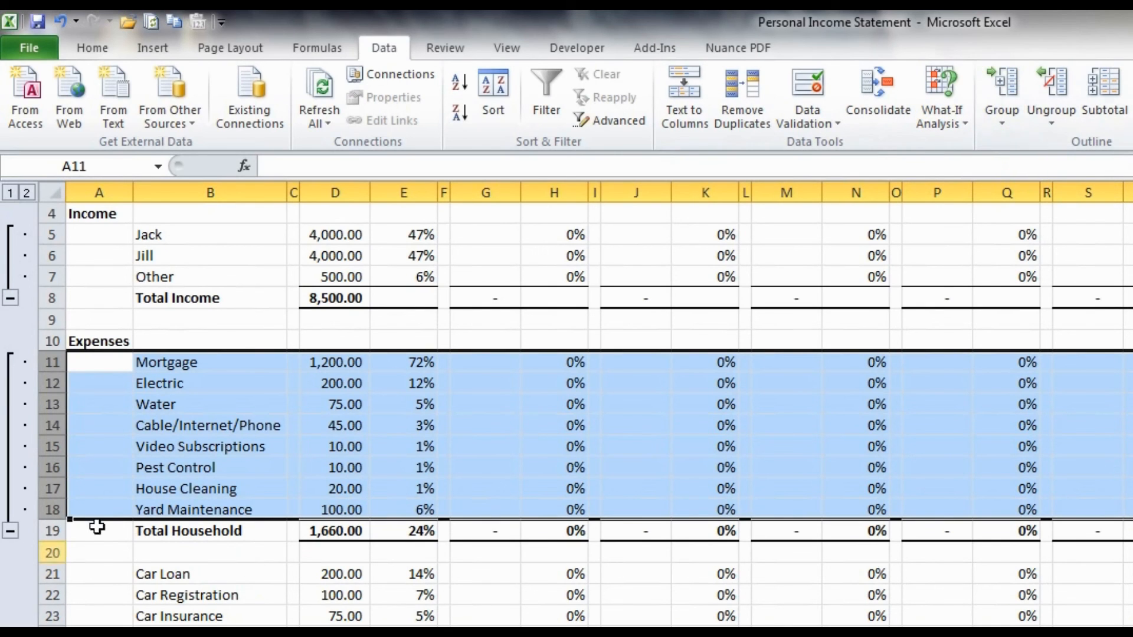
- Group the auto expense rows 21 to 29, from Car Loan to Fuel
scroll(105, 500, "down", 1)
left_click(105, 500)
scroll(105, 500, "down", 4)
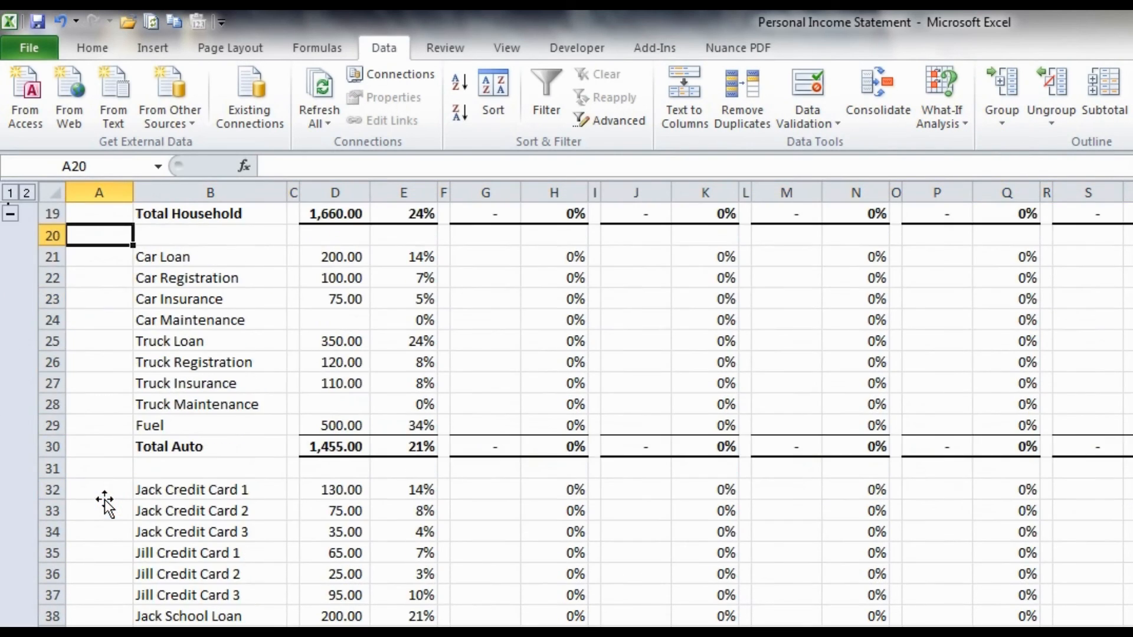
left_click_drag(46, 252, 47, 426)
left_click(997, 92)
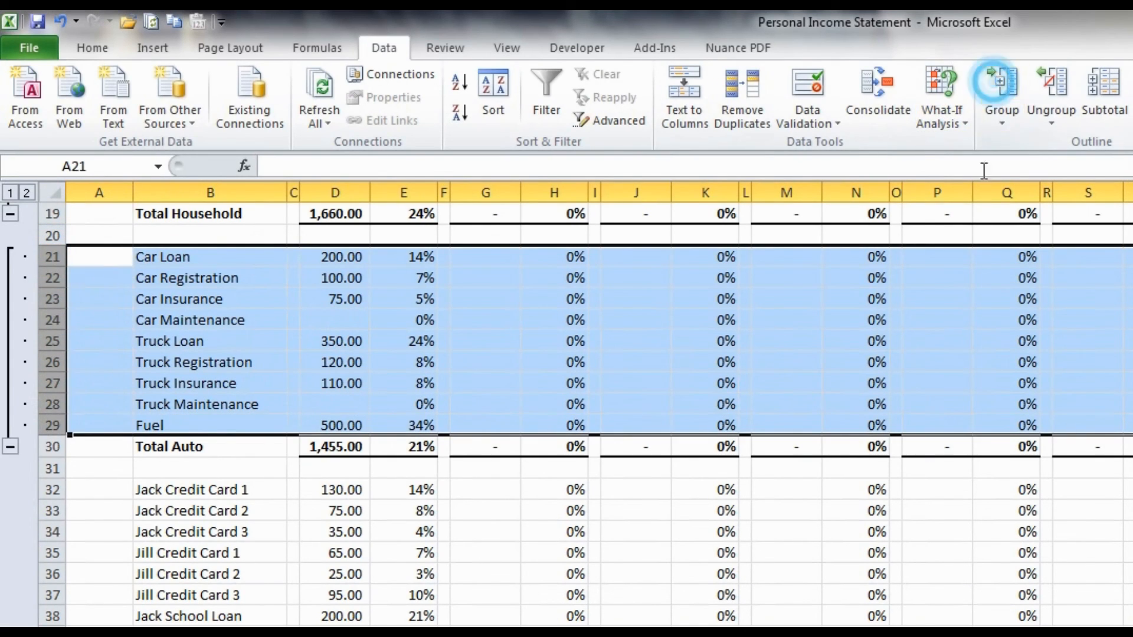
- Group the credit card and school loan rows 32 to 39 above Total Loan
scroll(132, 357, "down", 1)
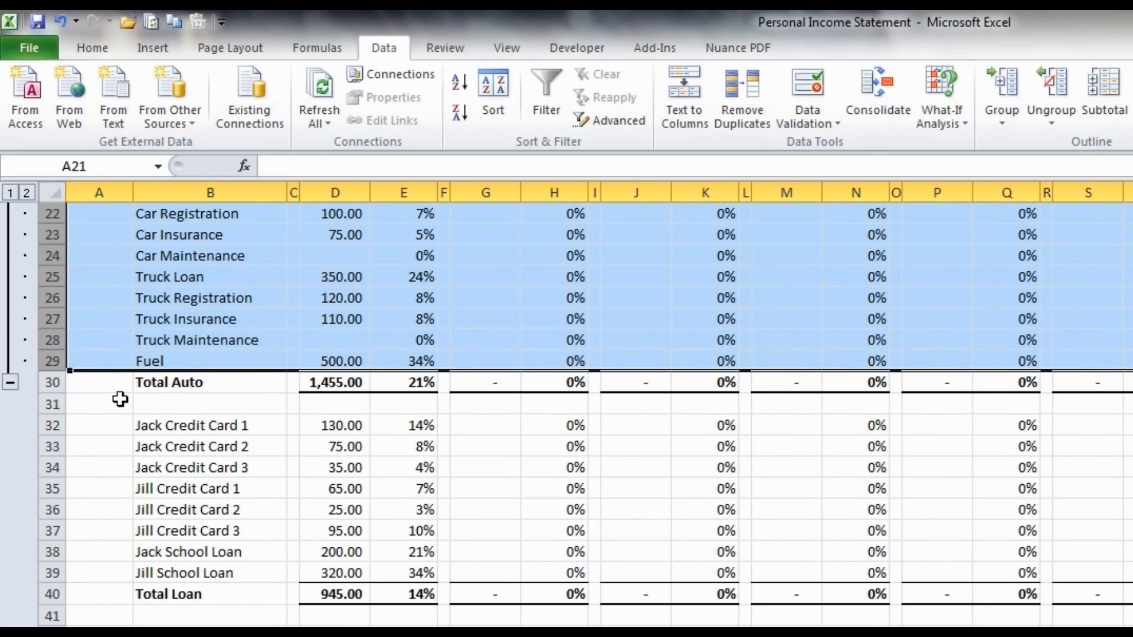
scroll(120, 400, "down", 2)
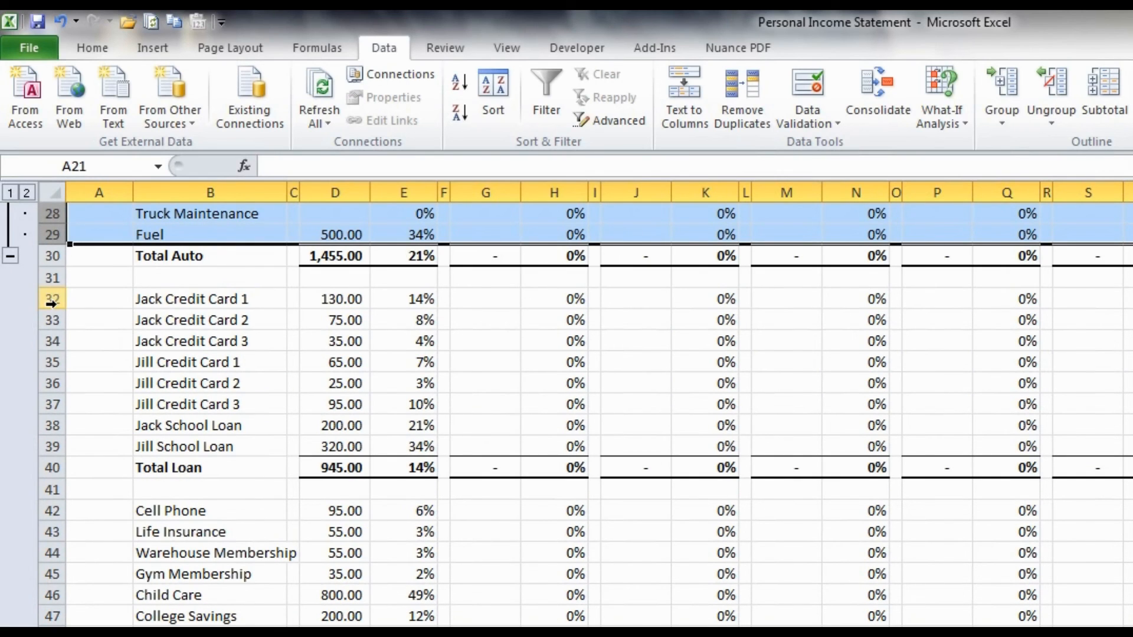
left_click_drag(51, 304, 52, 447)
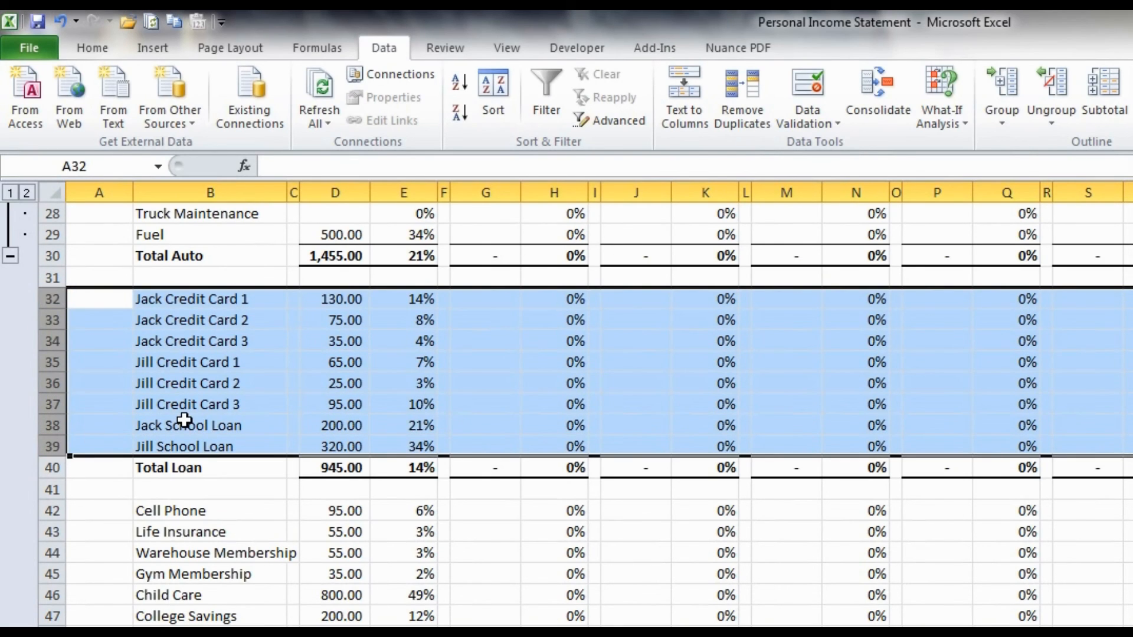
key("shift+alt+Right")
- Group the other expense rows 42 to 48, from Cell Phone to Miscellaneous
scroll(152, 405, "down", 3)
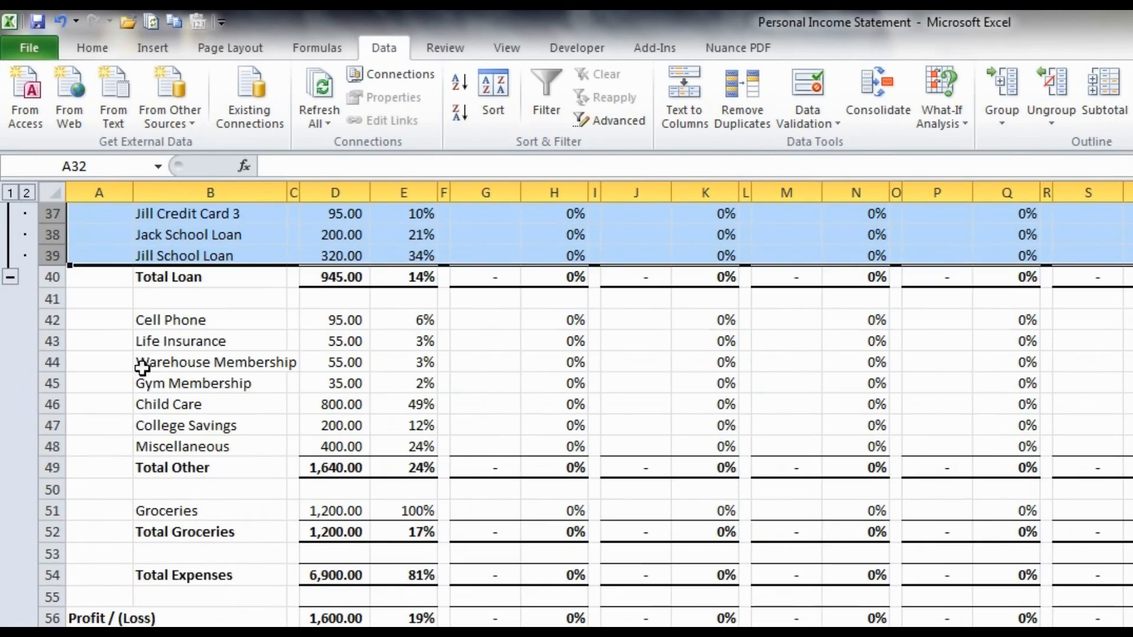
left_click_drag(52, 320, 52, 447)
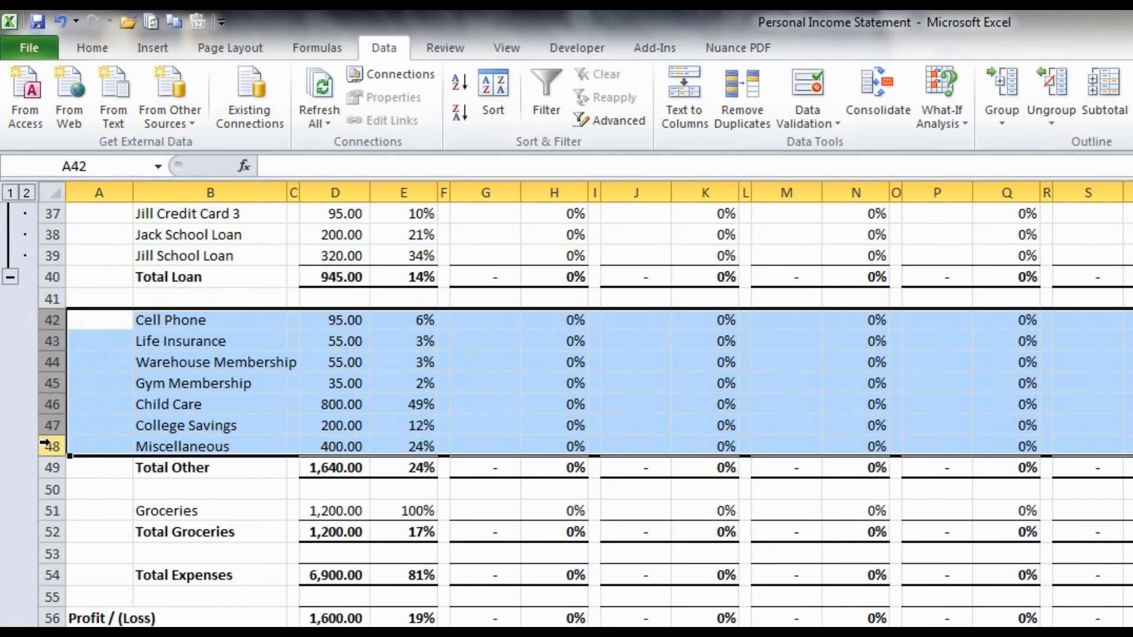
key("shift+alt+Right")
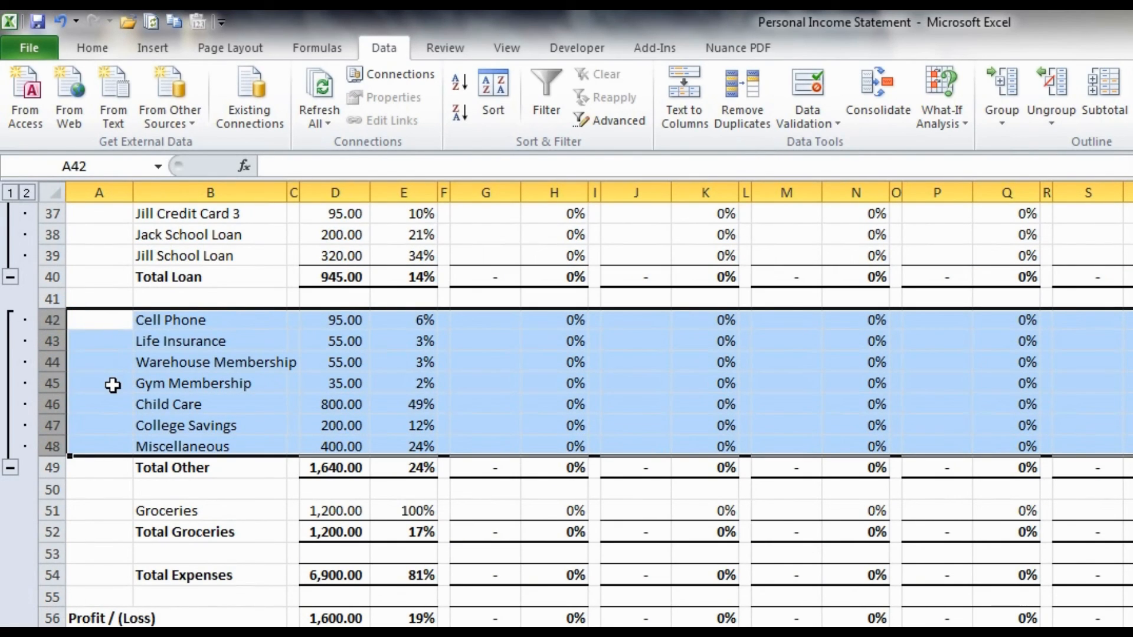
- Group the single Groceries row 51 above Total Groceries
scroll(111, 385, "down", 1)
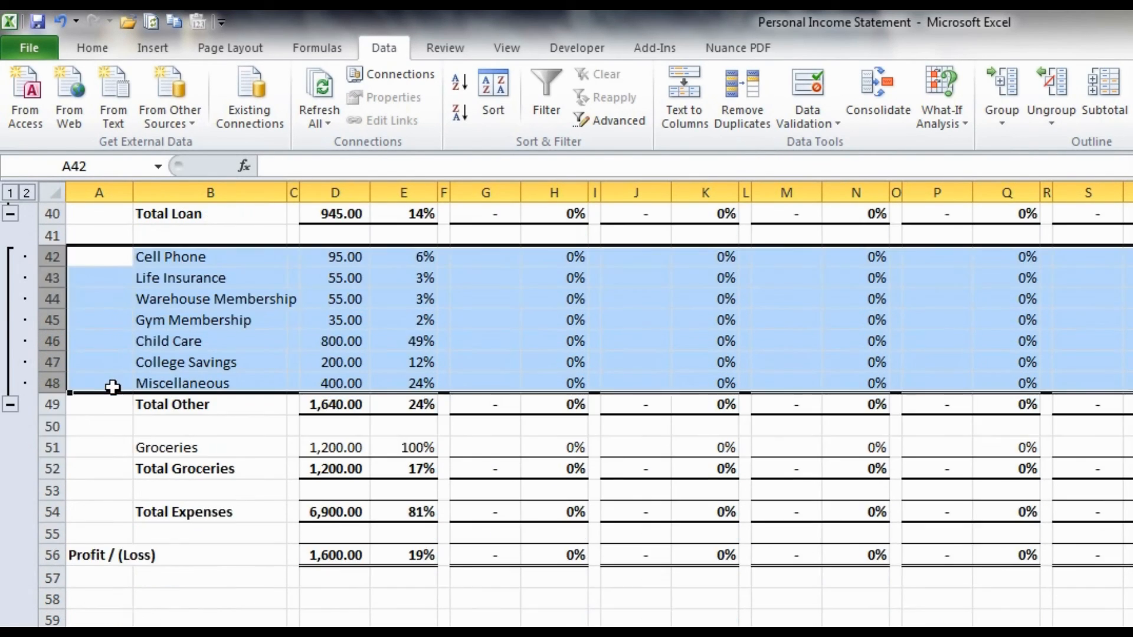
left_click(53, 447)
key("shift+alt+Right")
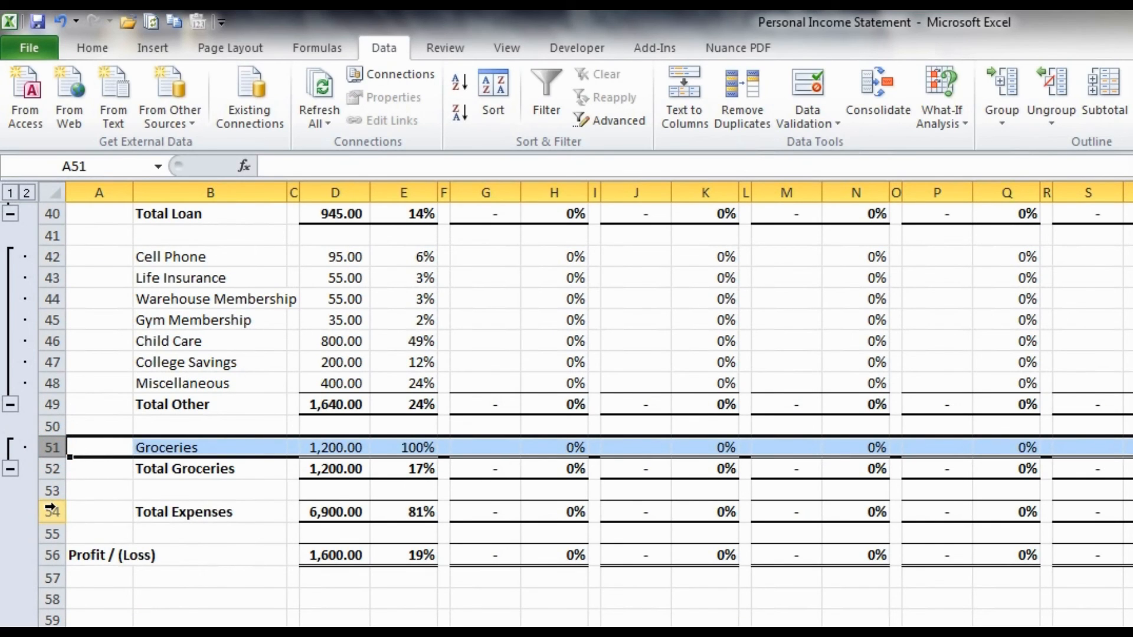
- Group all expense rows 11 to 53 into an outer outline level above Total Expenses
scroll(51, 509, "up", 13)
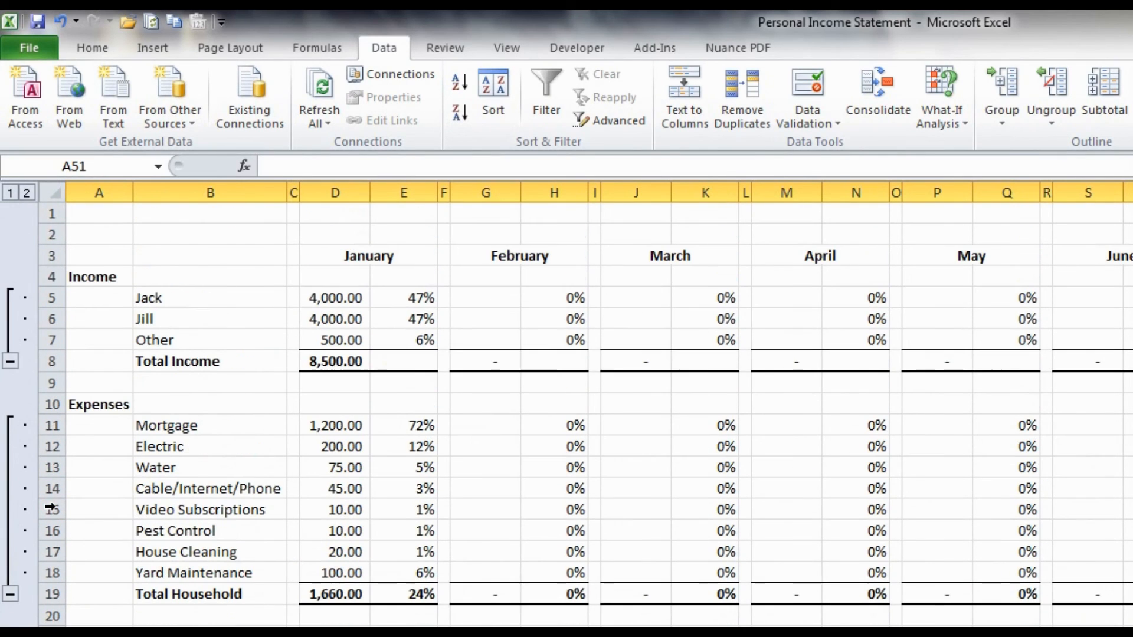
scroll(94, 401, "down", 1)
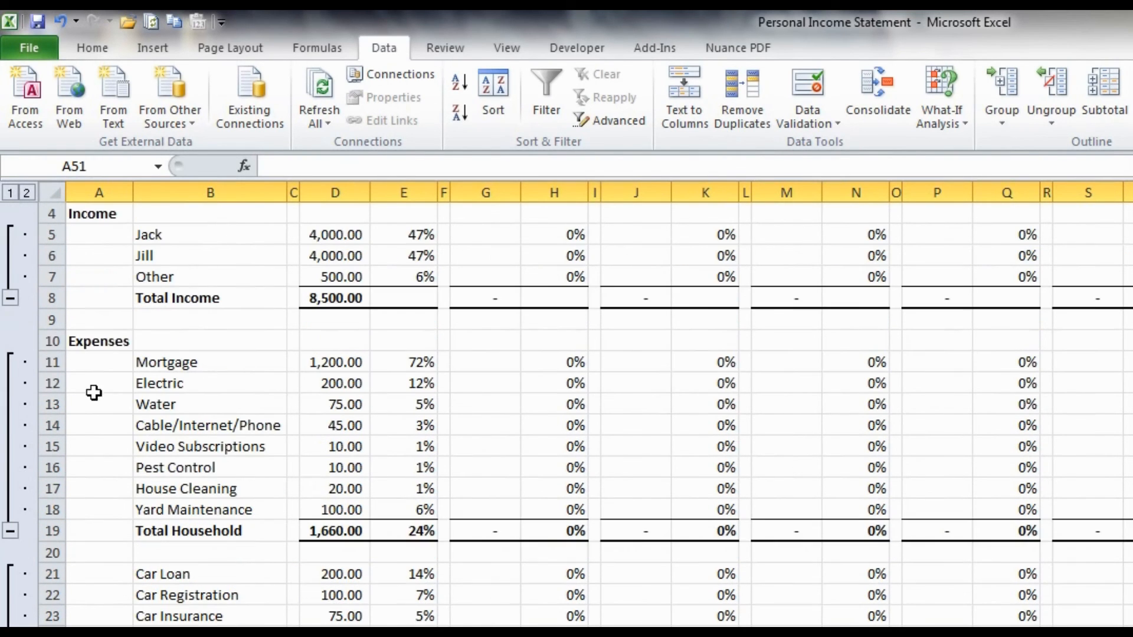
left_click(44, 362)
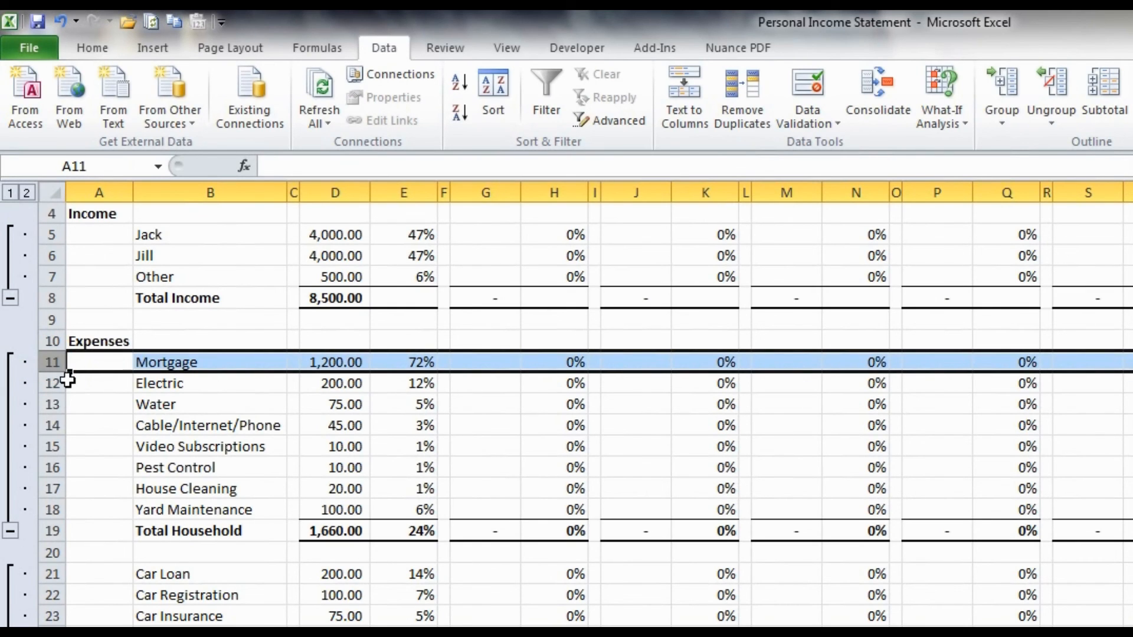
scroll(68, 381, "down", 12)
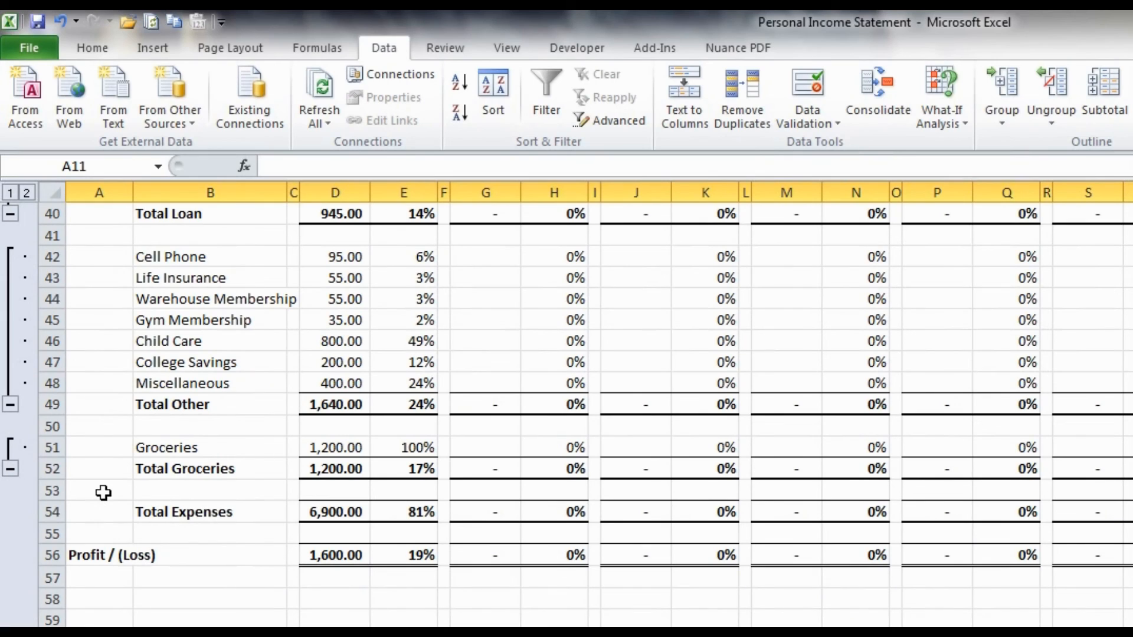
left_click(52, 490, "shift")
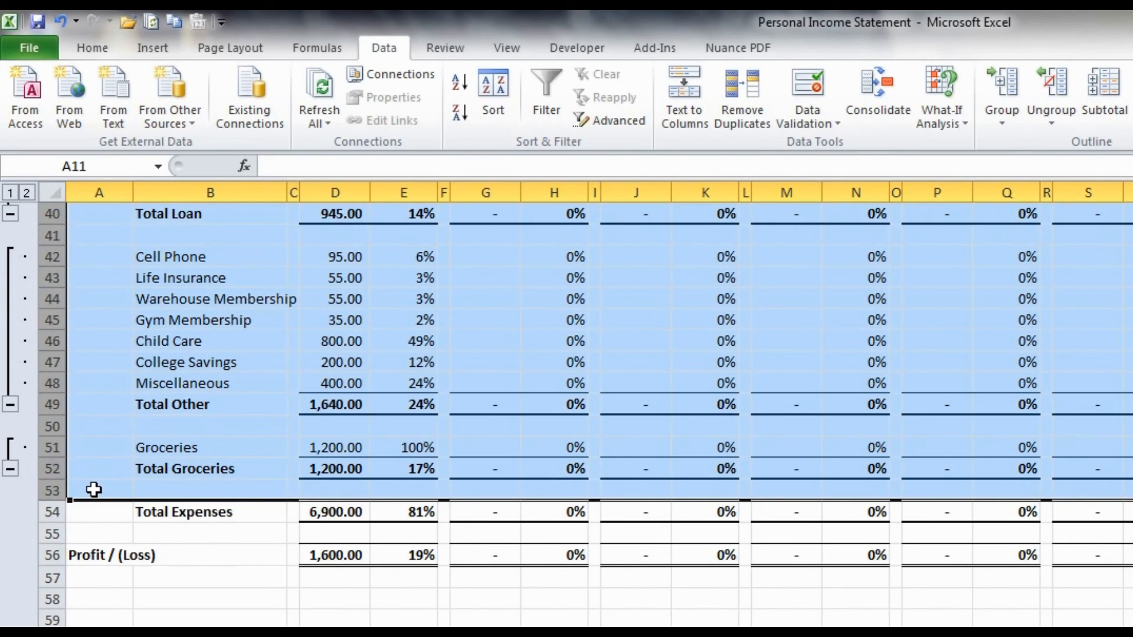
key("shift+alt+Right")
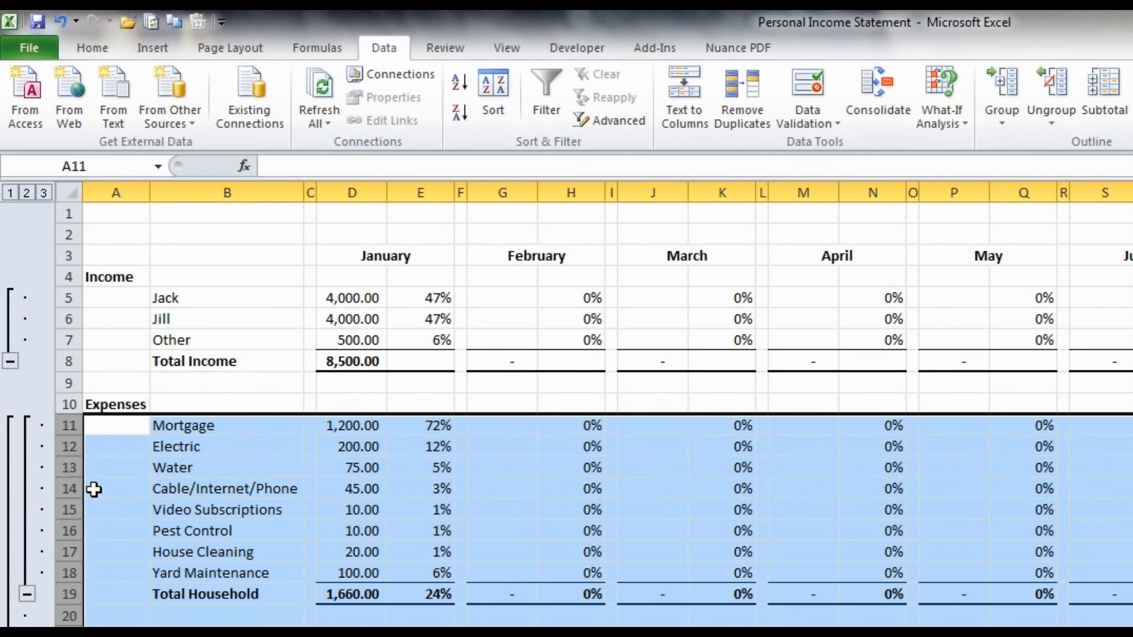
scroll(97, 484, "down", 13)
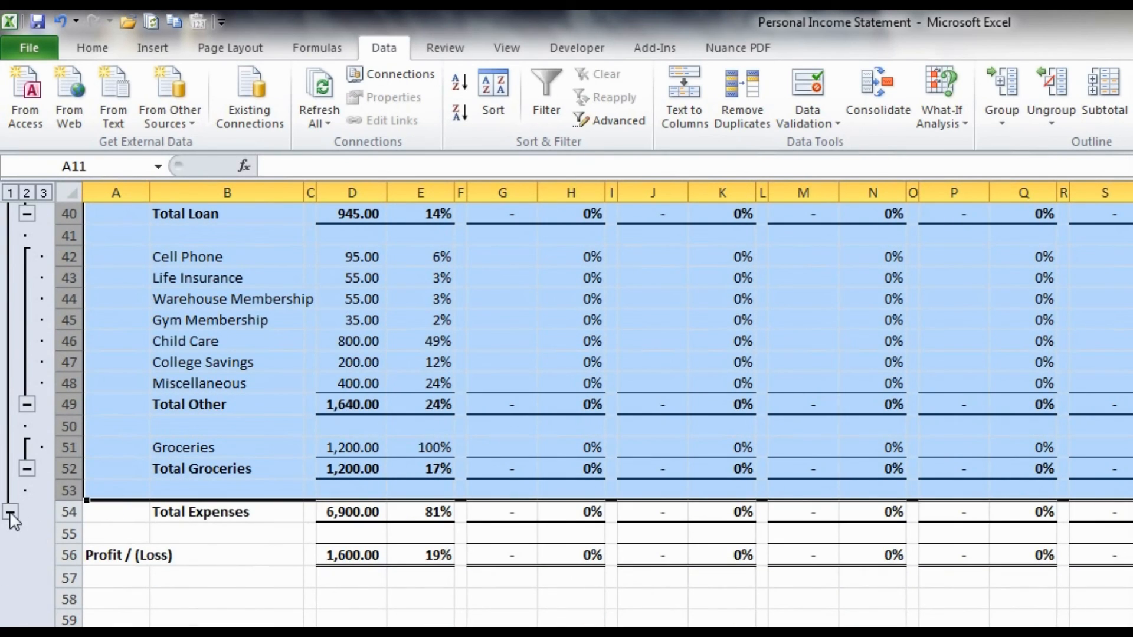
left_click(156, 448)
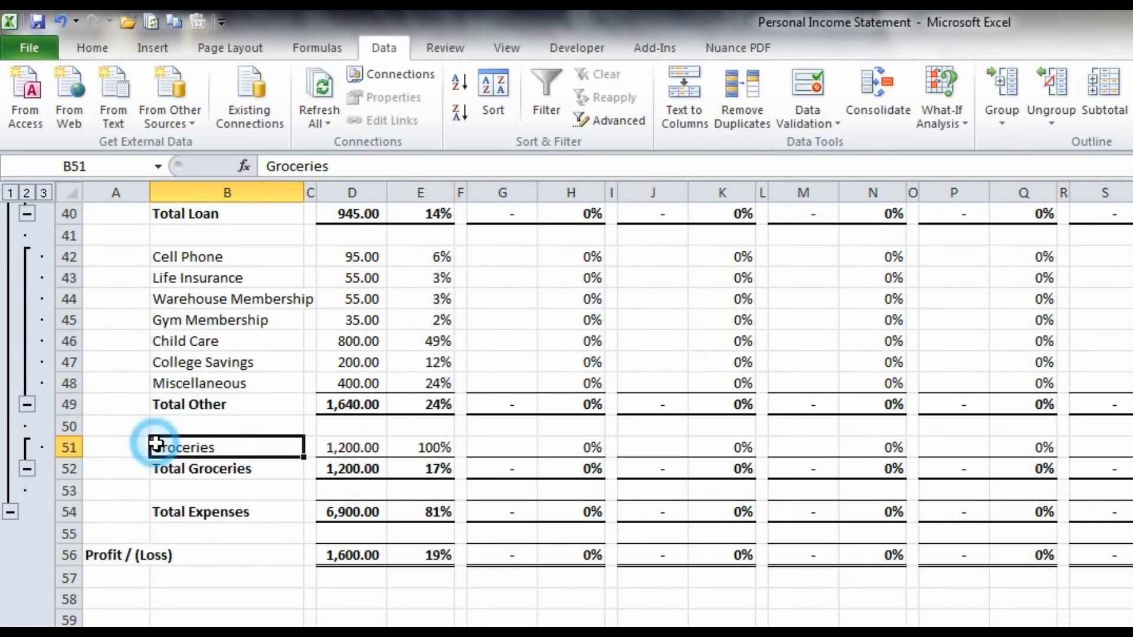
- Group the January columns D:E into a collapsible column outline
scroll(158, 447, "up", 2)
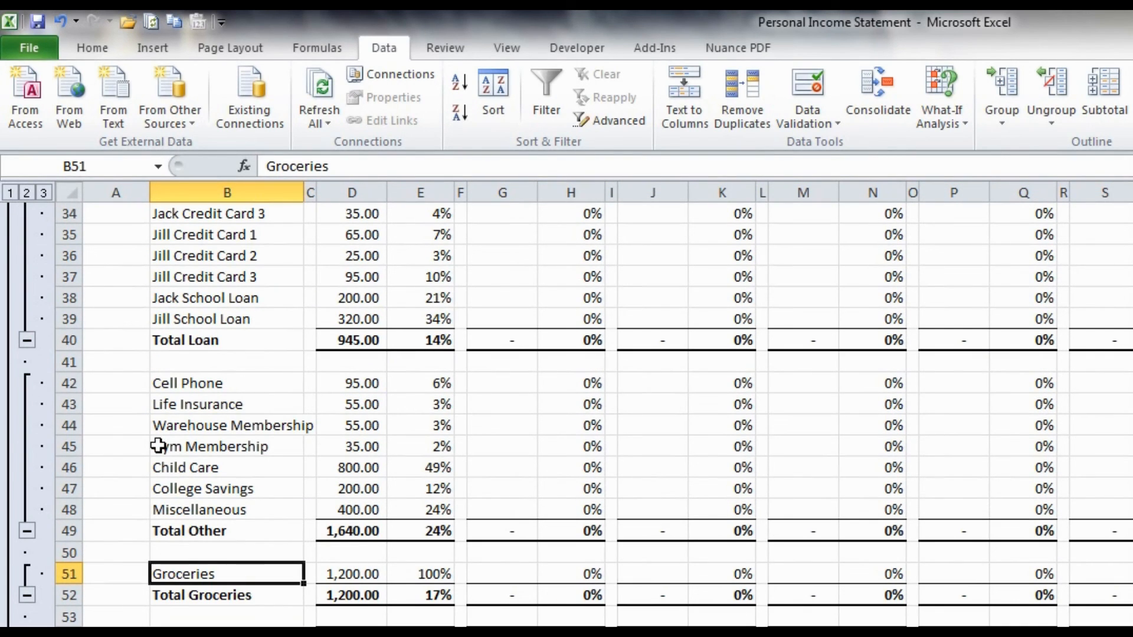
scroll(448, 458, "up", 11)
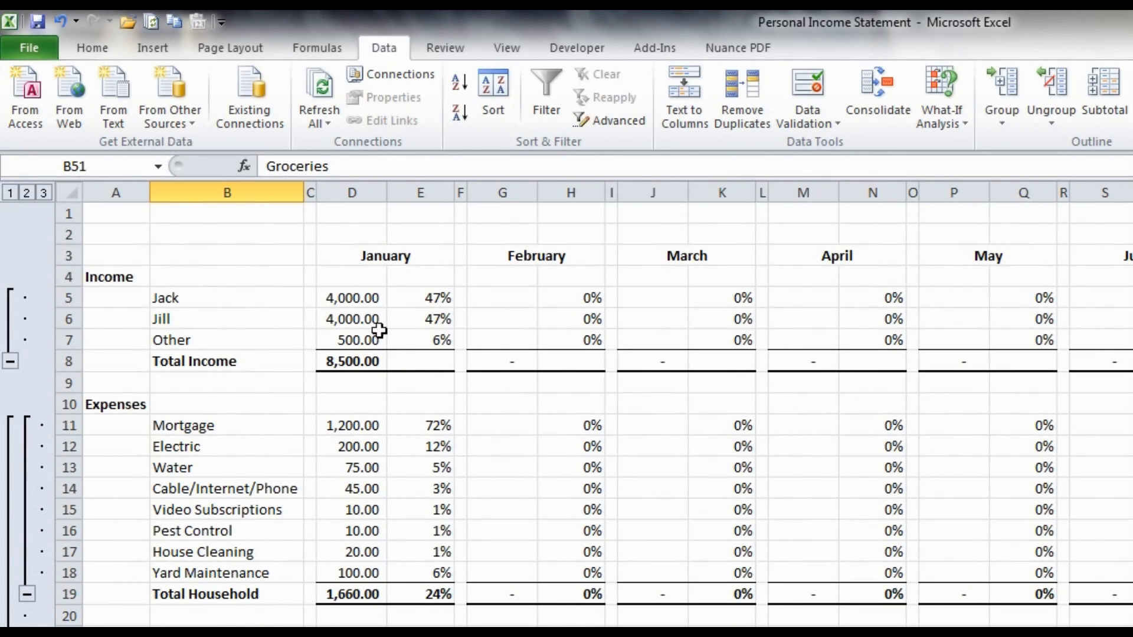
left_click(334, 186)
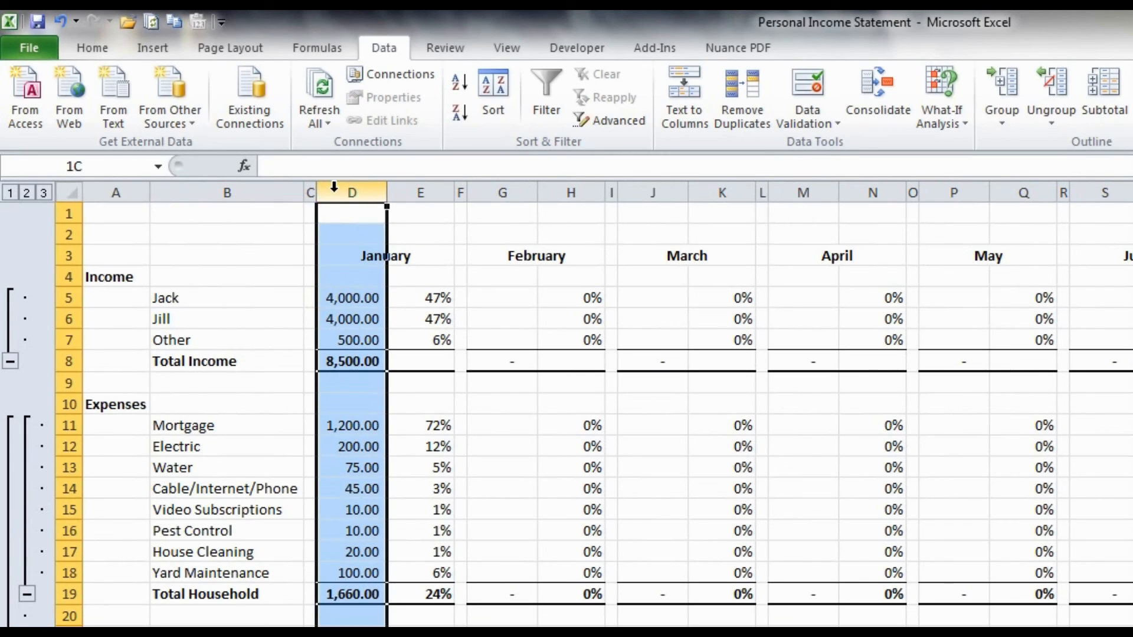
left_click_drag(369, 186, 417, 188)
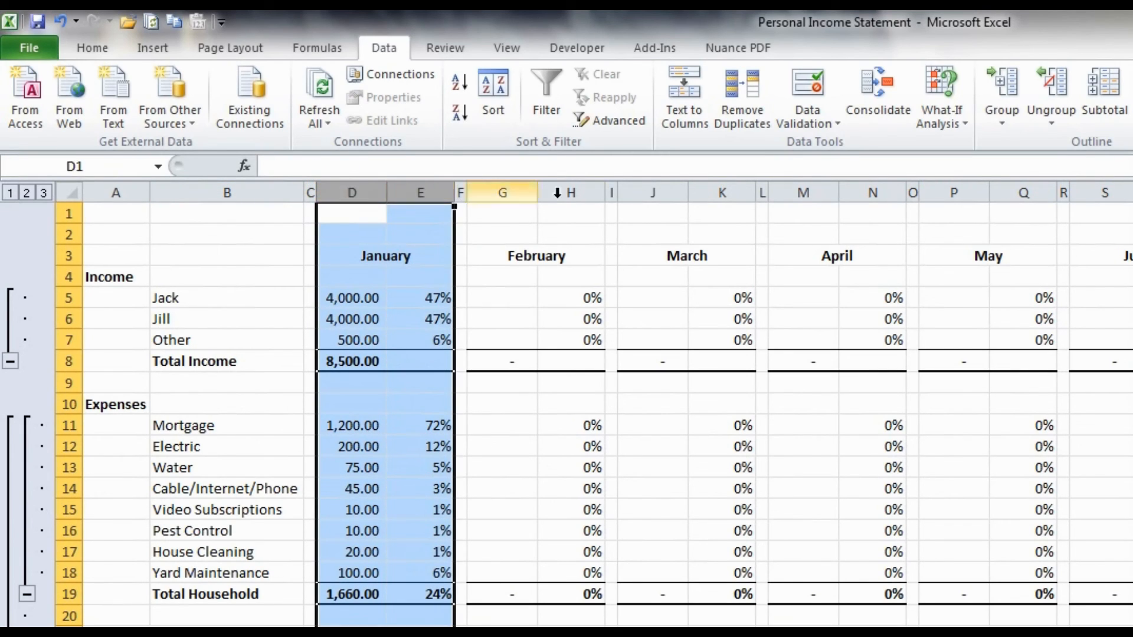
left_click(1010, 81)
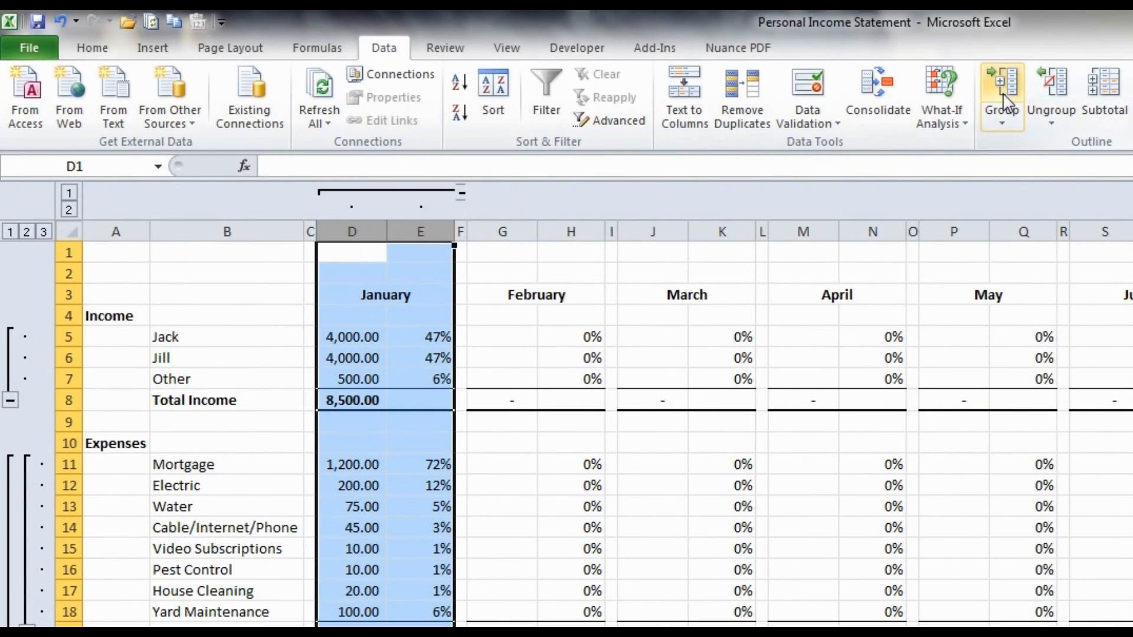
- Group the February, March, April and May column pairs separately: G:H, J:K, M:N and P:Q
left_click_drag(505, 231, 556, 226)
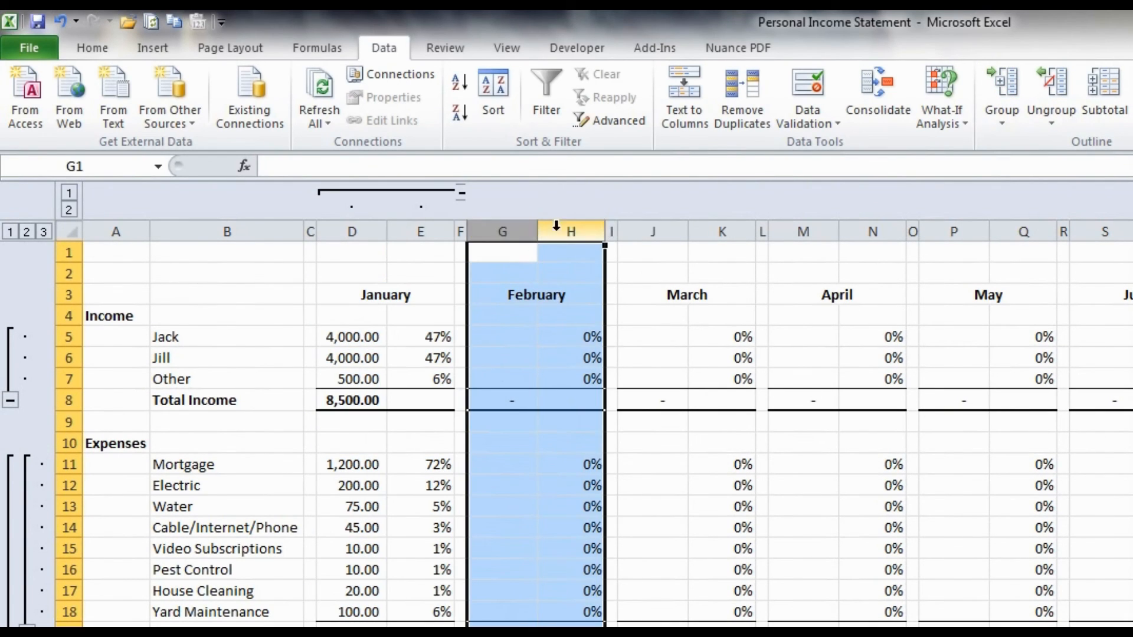
key("shift+alt+Right")
left_click_drag(653, 230, 873, 229)
key("shift+alt+Right")
key("shift+alt+Right")
left_click_drag(947, 230, 1014, 223)
key("shift+alt+Right")
- Group the June through October column pairs separately: S:T, V:W, Y:Z, AB:AC and AE:AF
scroll(931, 270, "right", 10)
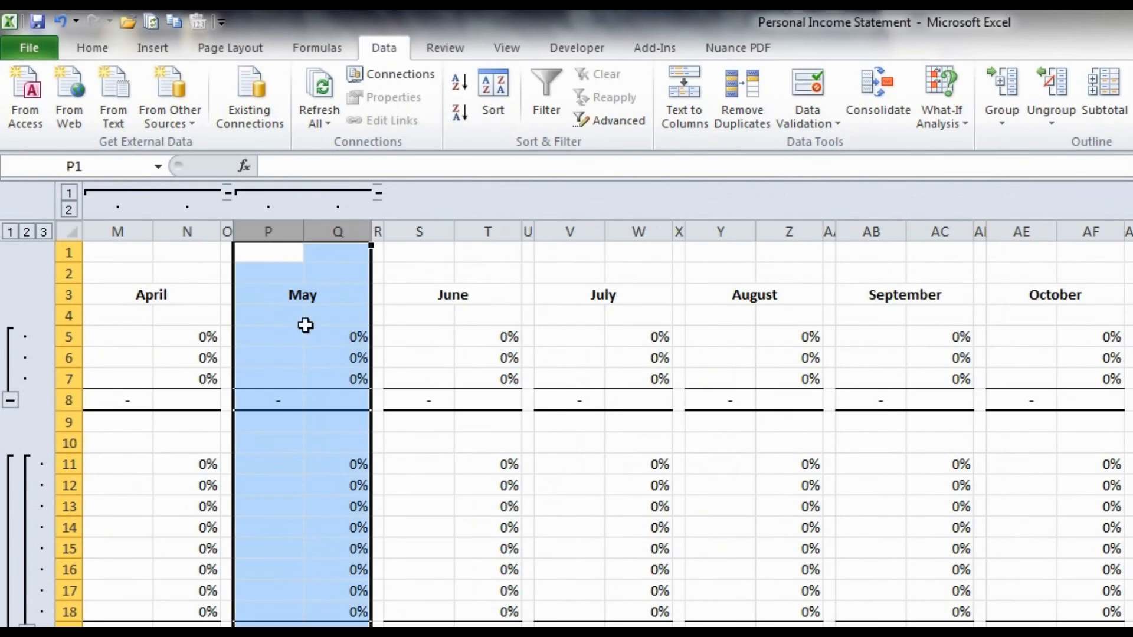
left_click_drag(263, 231, 339, 231)
key("shift+alt+Right")
left_click_drag(415, 231, 956, 231)
key("shift+alt+Right")
key("shift+alt+Right")
key("shift+alt+Right")
- Group the November columns AH:AI and the December columns AK:AL as separate outline groups
key("shift+alt+Right")
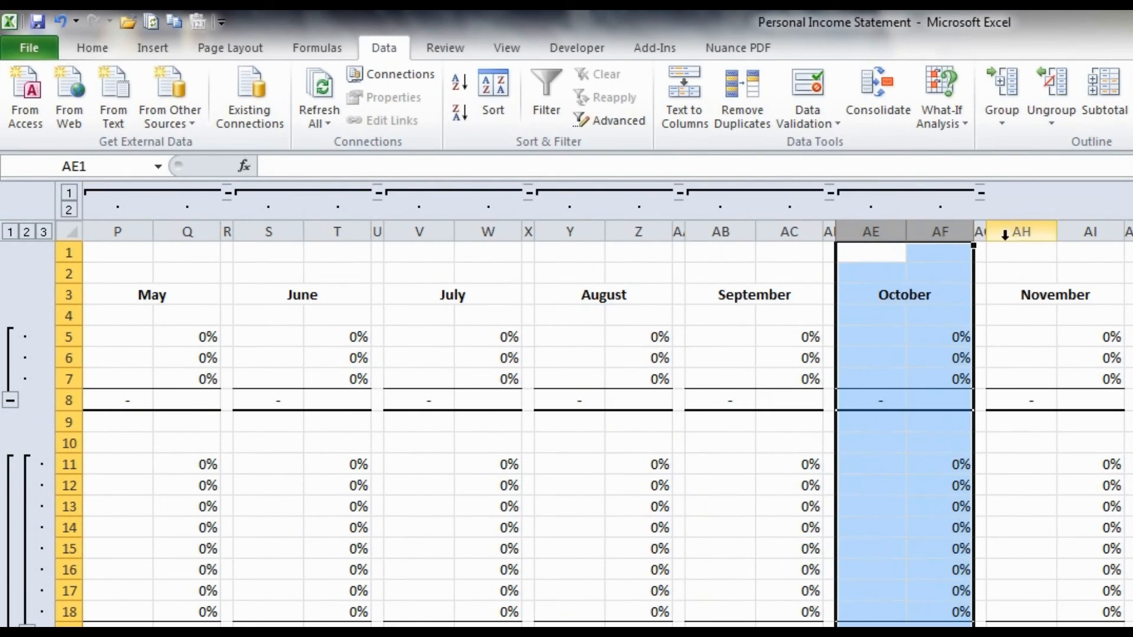
scroll(1003, 230, "right", 3)
scroll(599, 293, "right", 2)
left_click_drag(560, 230, 815, 231)
key("shift+alt+Right")
key("shift+alt+Right")
left_click(877, 221)
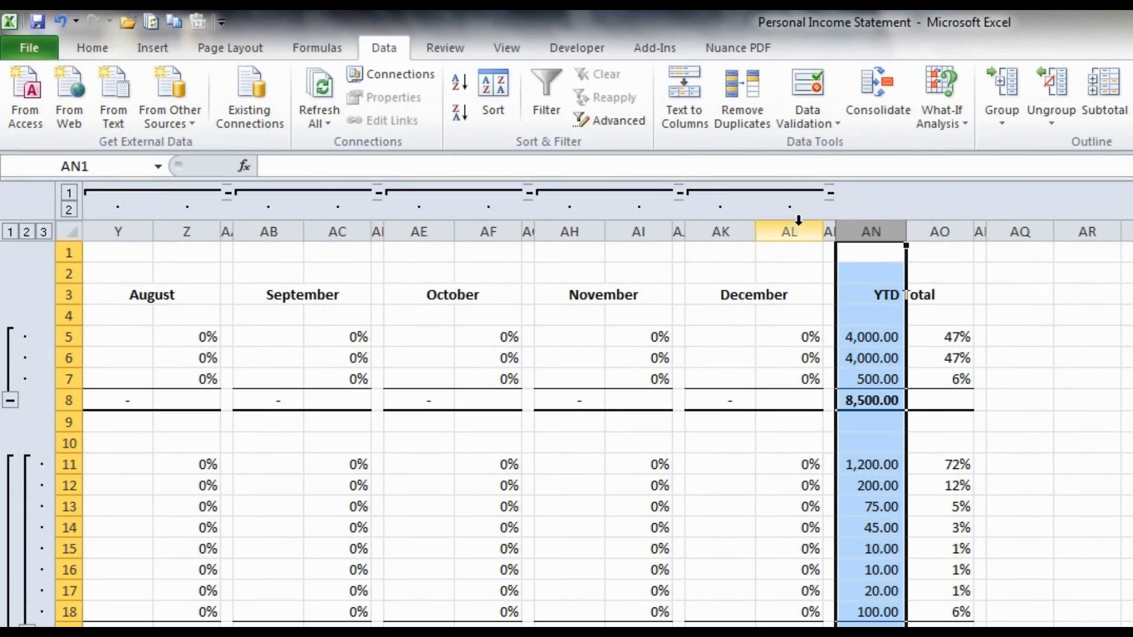
left_click(706, 315)
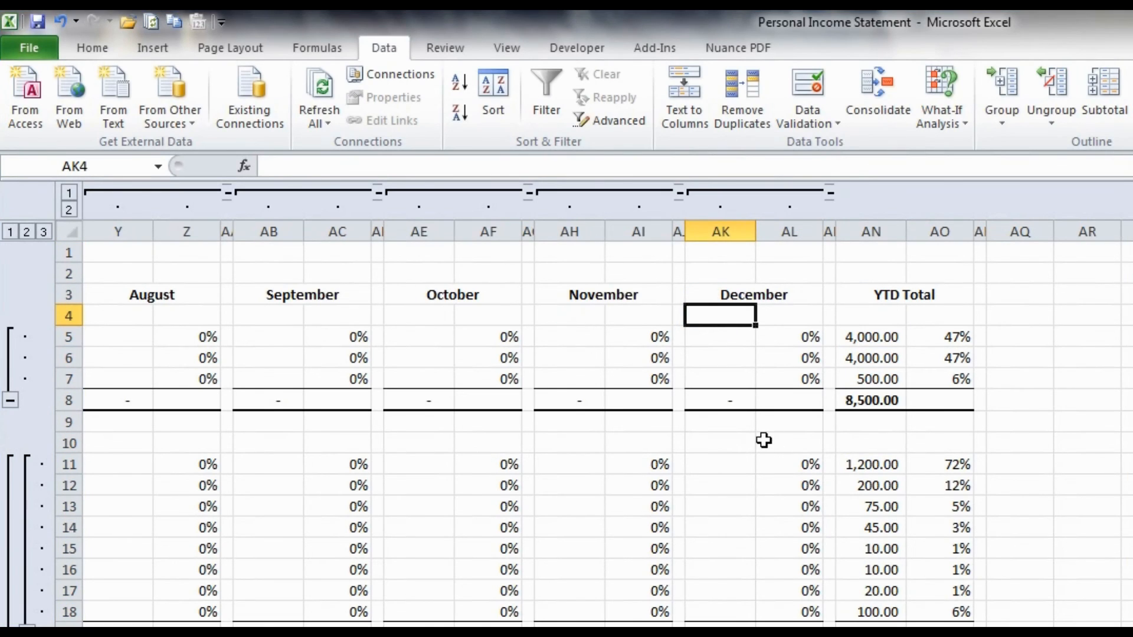
- Collapse the monthly column groups one by one, from December back to February
left_click(830, 193)
left_click(679, 193)
left_click(528, 193)
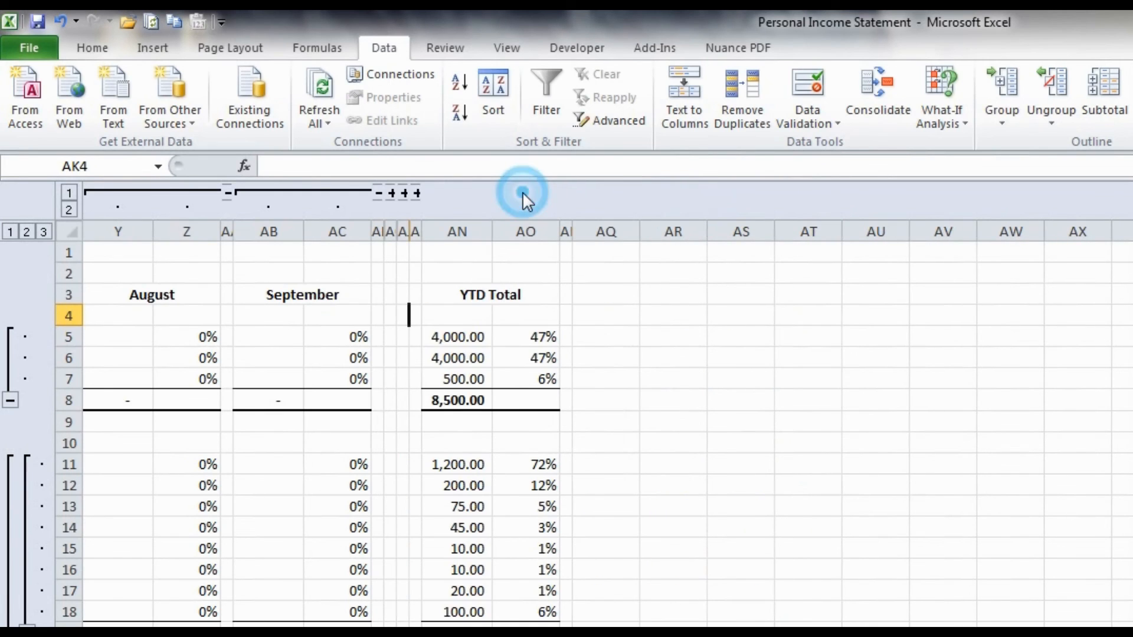
scroll(522, 192, "left", 2)
left_click(571, 193)
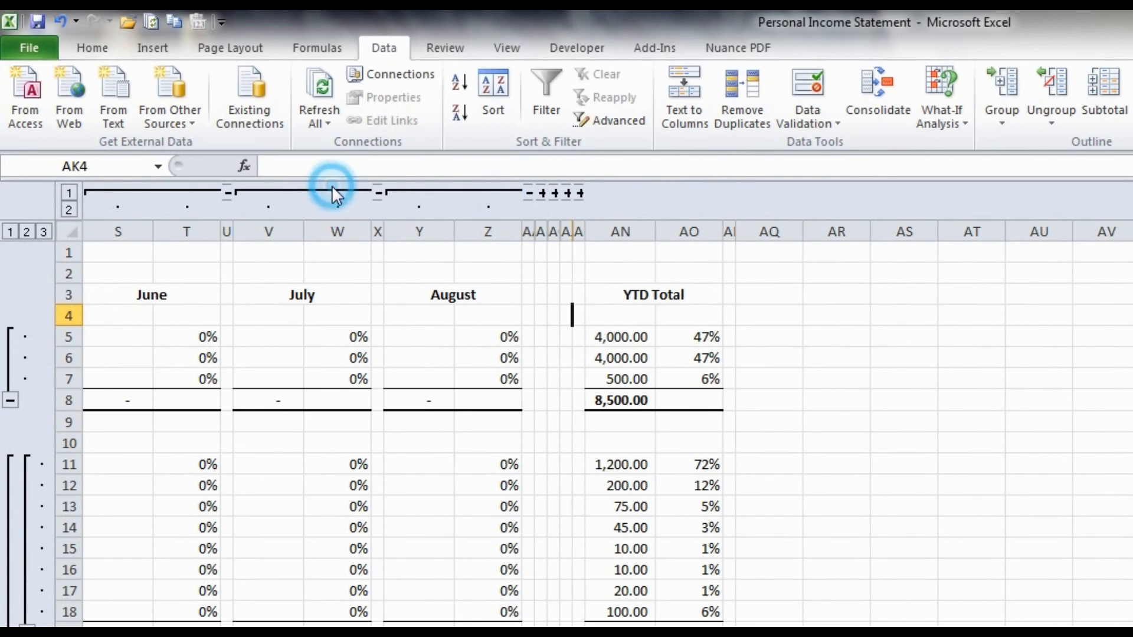
left_click(378, 193)
left_click(364, 193)
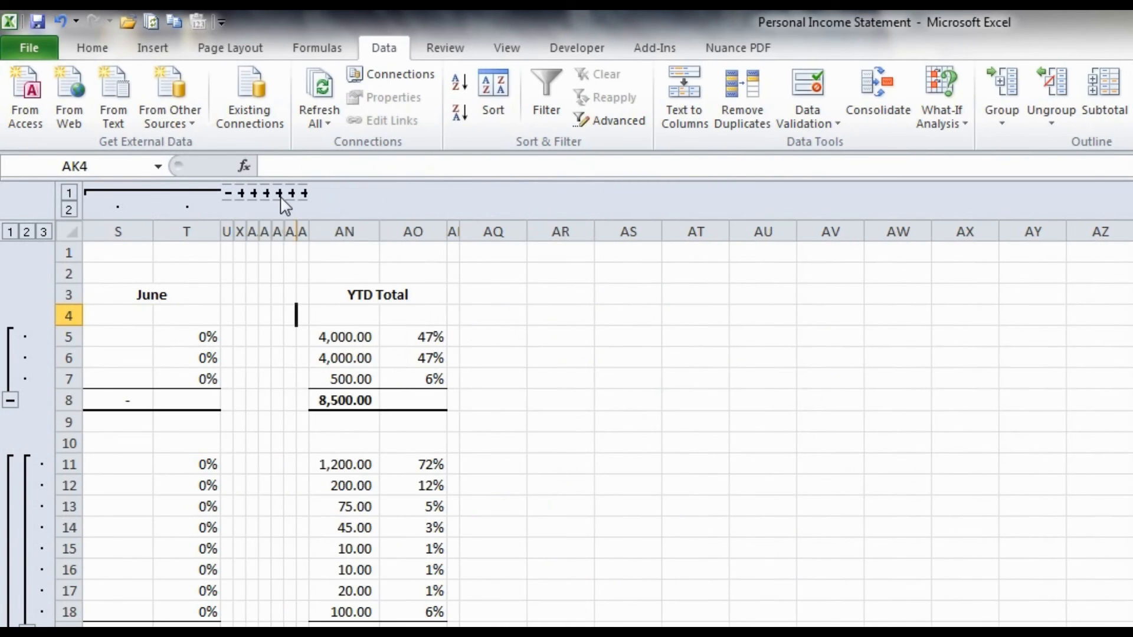
scroll(282, 199, "left", 4)
left_click(535, 193)
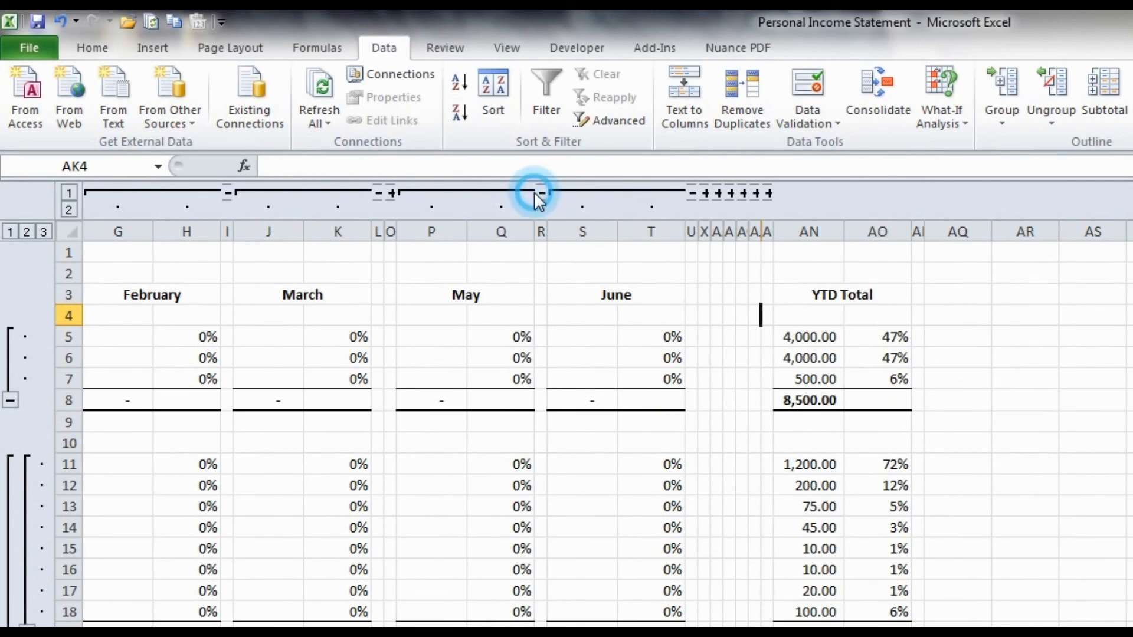
left_click(484, 192)
left_click(481, 192)
scroll(355, 207, "left", 4)
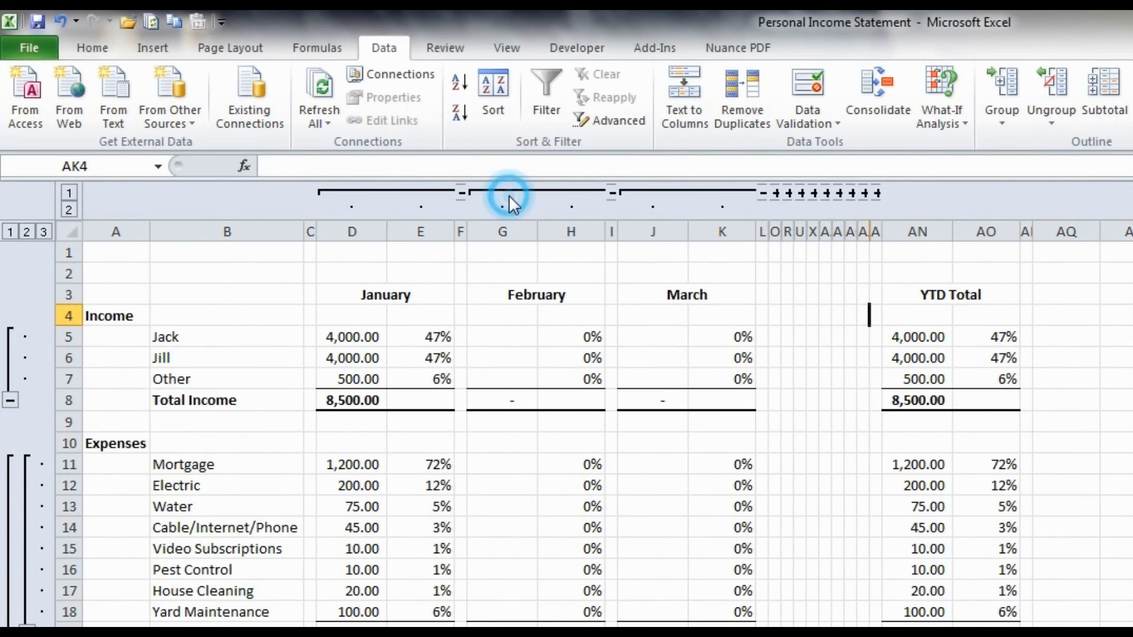
left_click(508, 193)
left_click(572, 191)
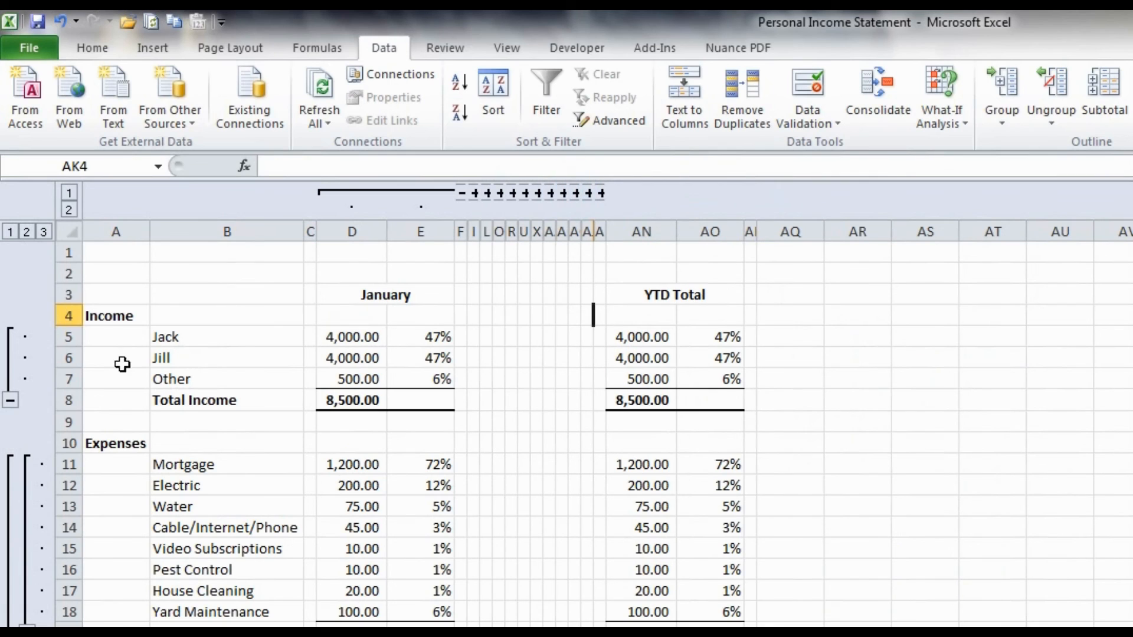
- Collapse the income detail rows 5 to 7 and the outer expense group of rows 11 to 53
left_click(12, 400)
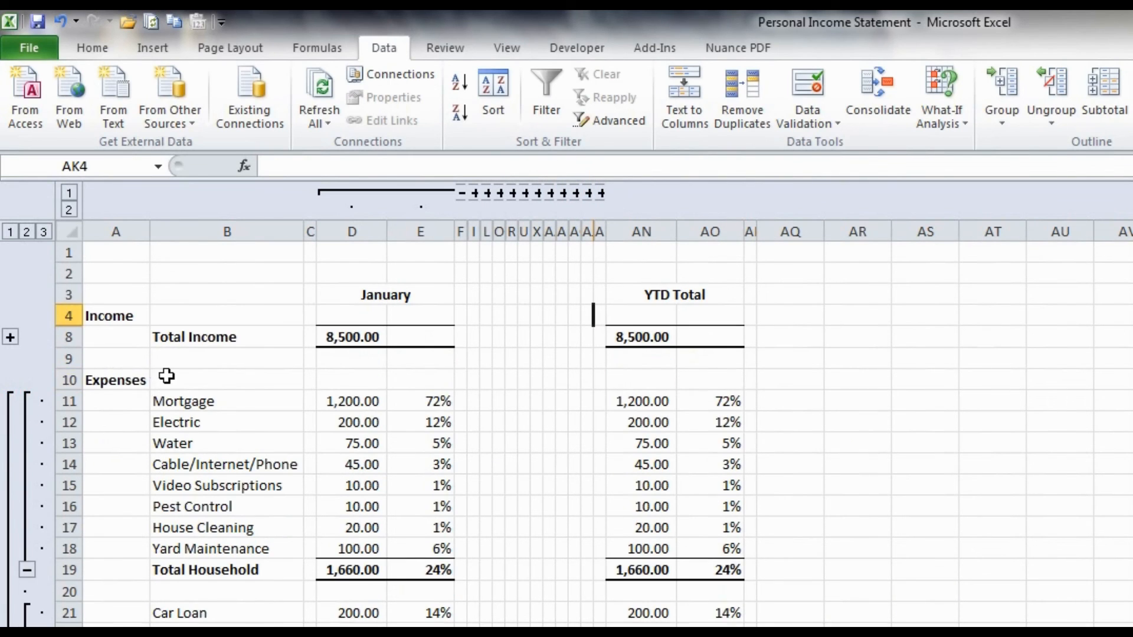
left_click(169, 376)
scroll(165, 378, "down", 2)
scroll(165, 379, "down", 12)
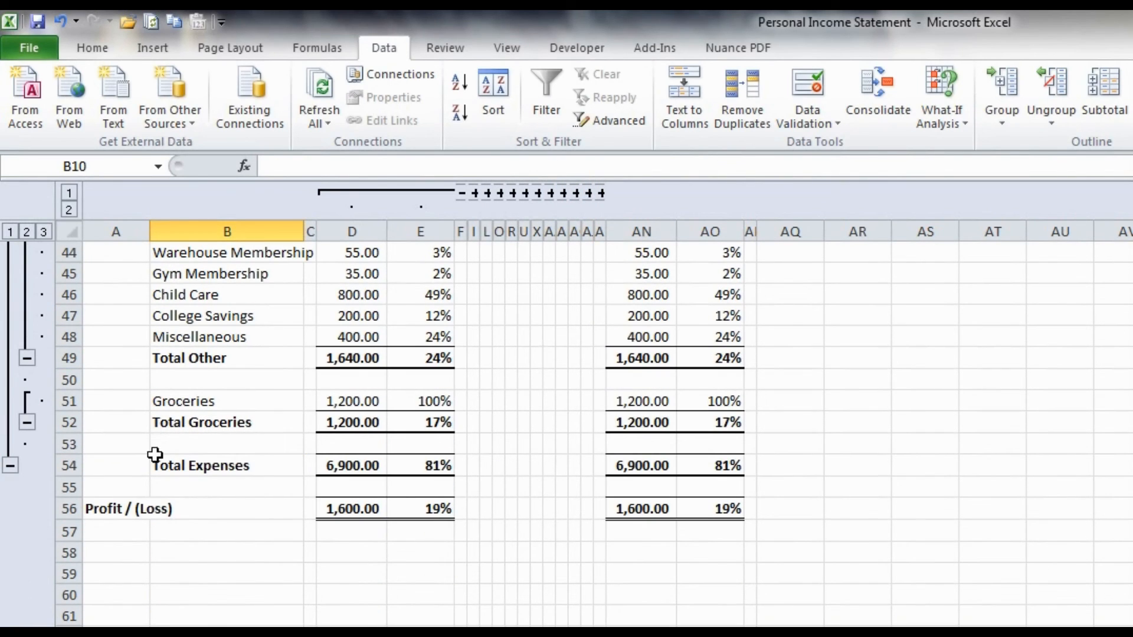
left_click(10, 465)
scroll(226, 480, "up", 3)
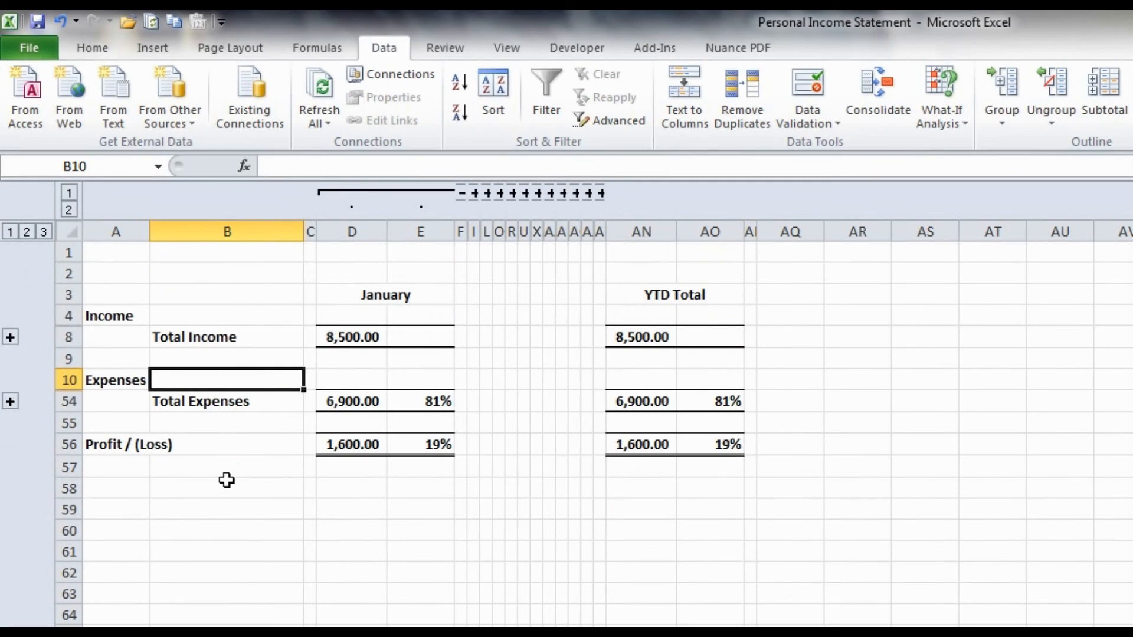
left_click(227, 511)
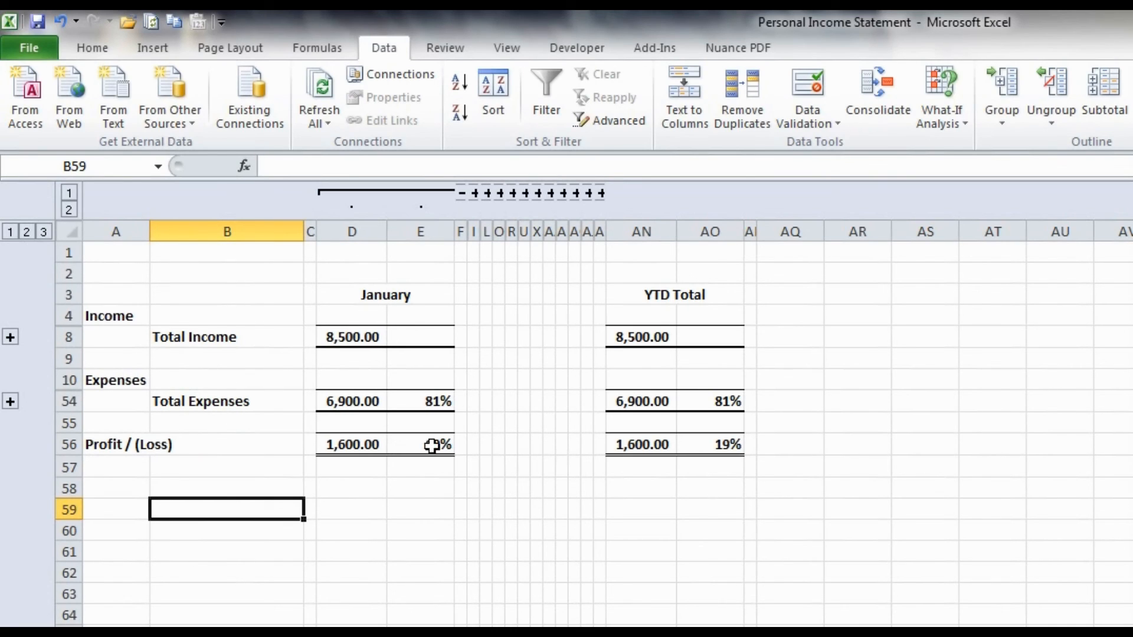
- Expand the February columns, and test expanding and collapsing the income and expense detail rows
left_click(474, 194)
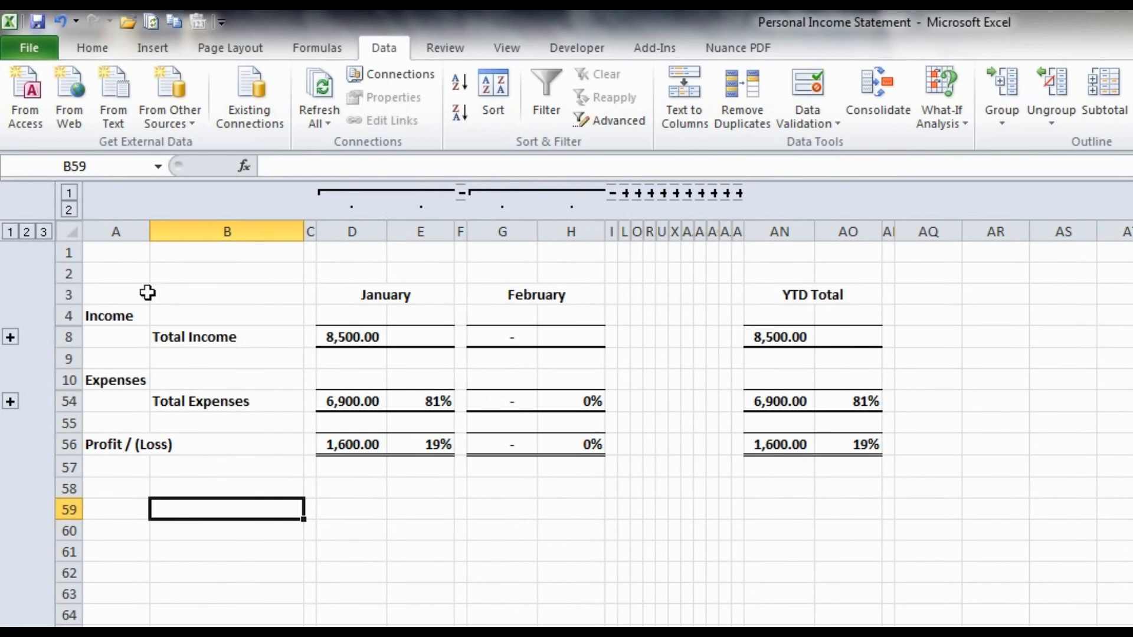
left_click(10, 337)
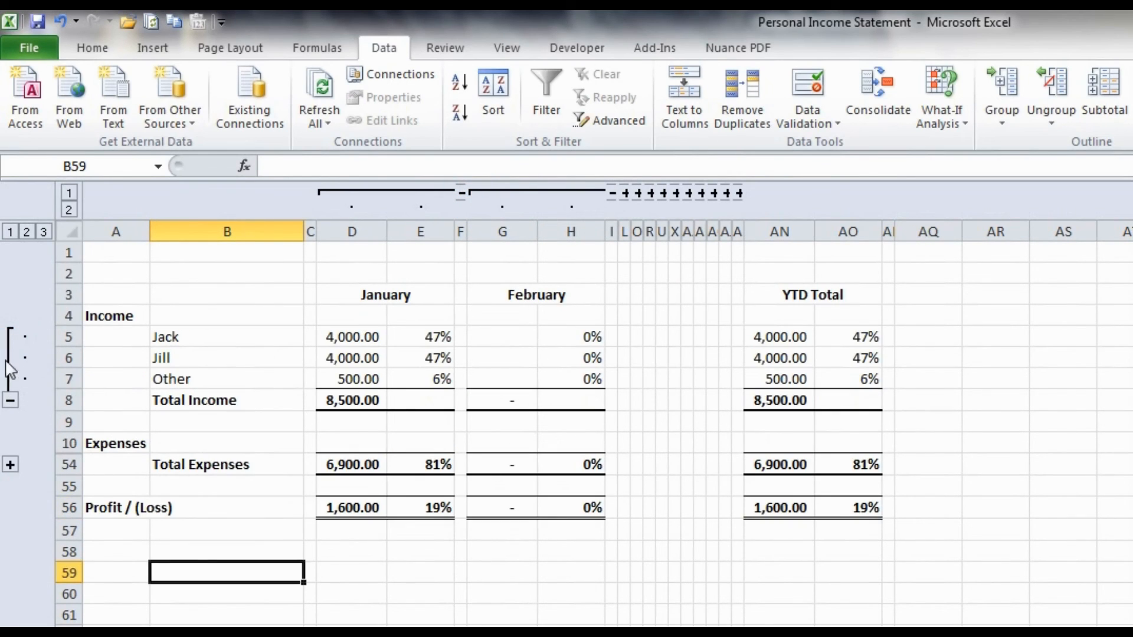
left_click(10, 400)
left_click(10, 400)
scroll(10, 400, "down", 6)
scroll(450, 379, "down", 1)
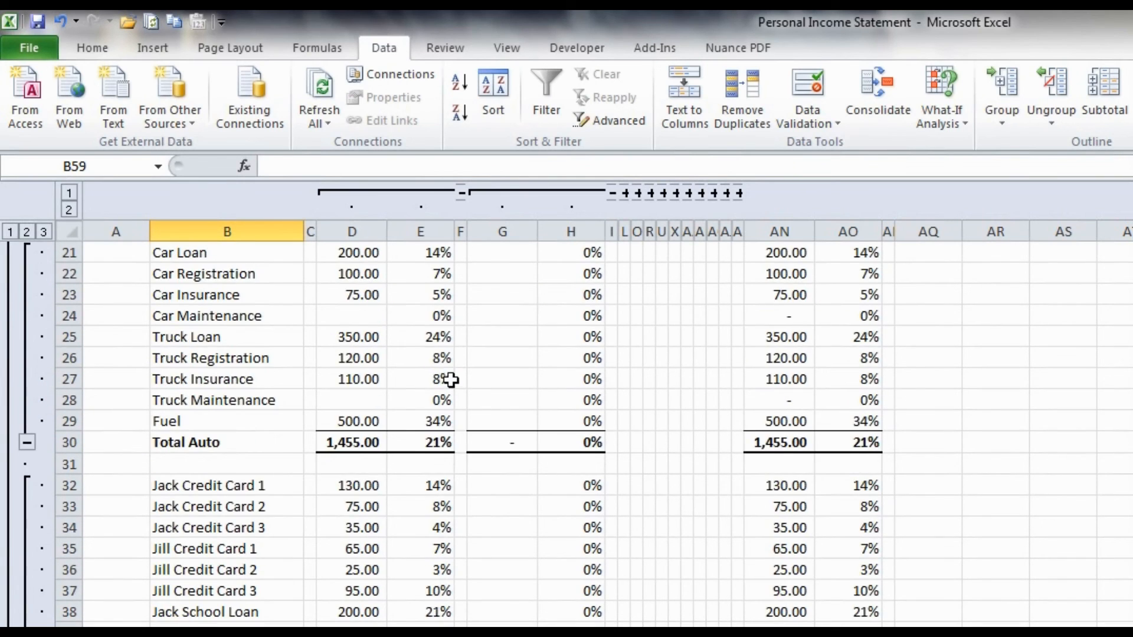
scroll(455, 422, "up", 6)
scroll(493, 448, "down", 11)
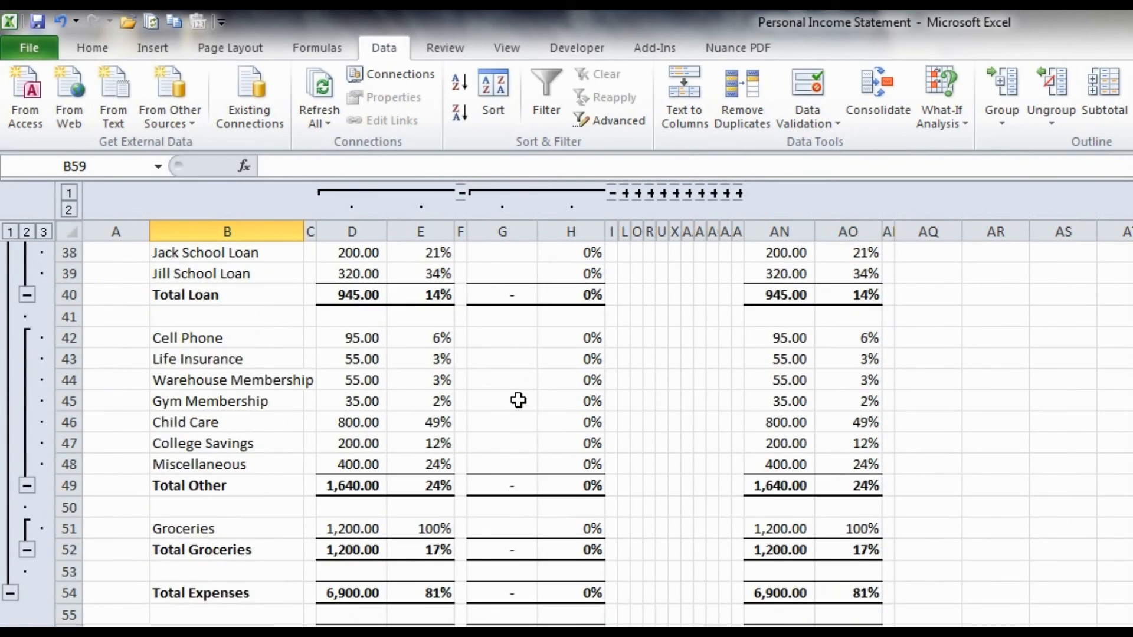
scroll(518, 401, "down", 4)
left_click(13, 340)
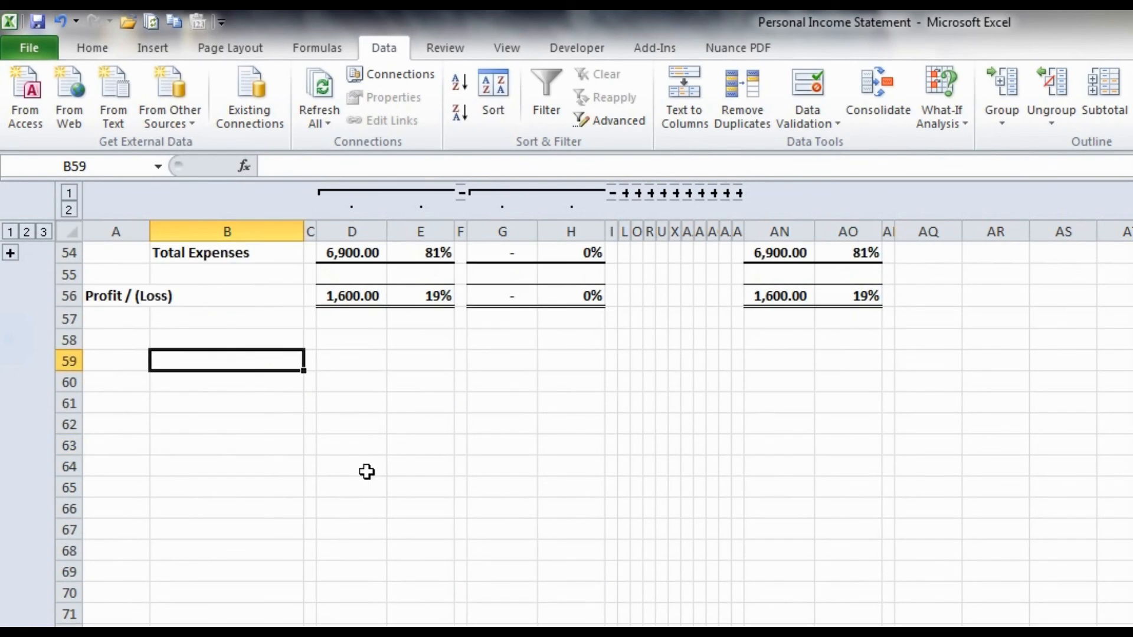
scroll(463, 488, "up", 3)
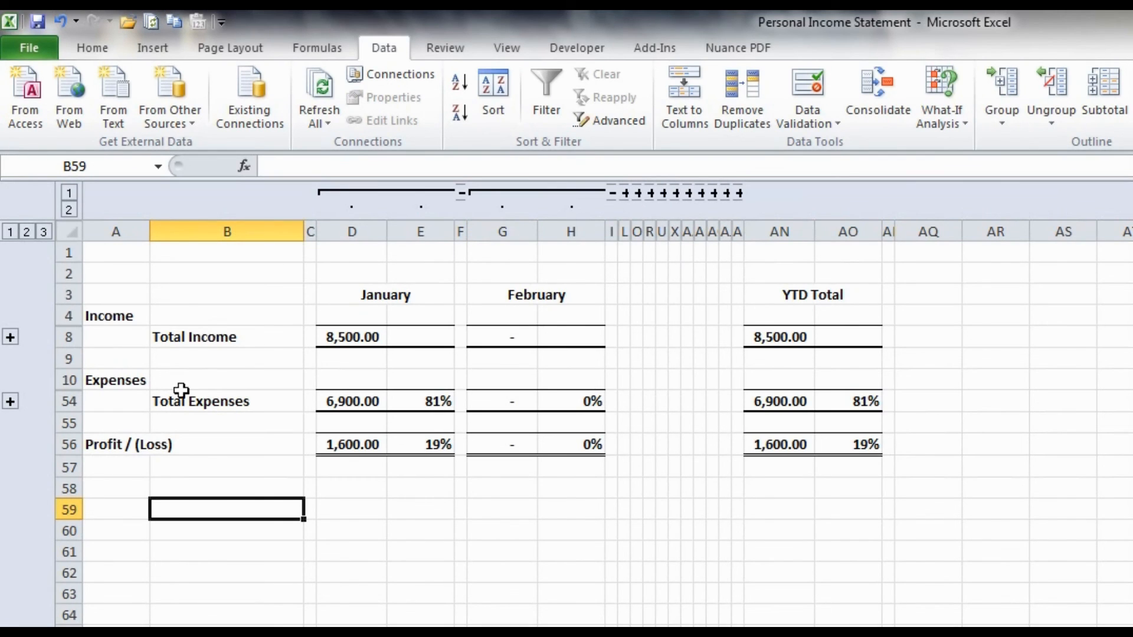
- Expand the expense detail rows above Total Expenses and the income rows above Total Income
left_click(9, 402)
scroll(119, 442, "up", 5)
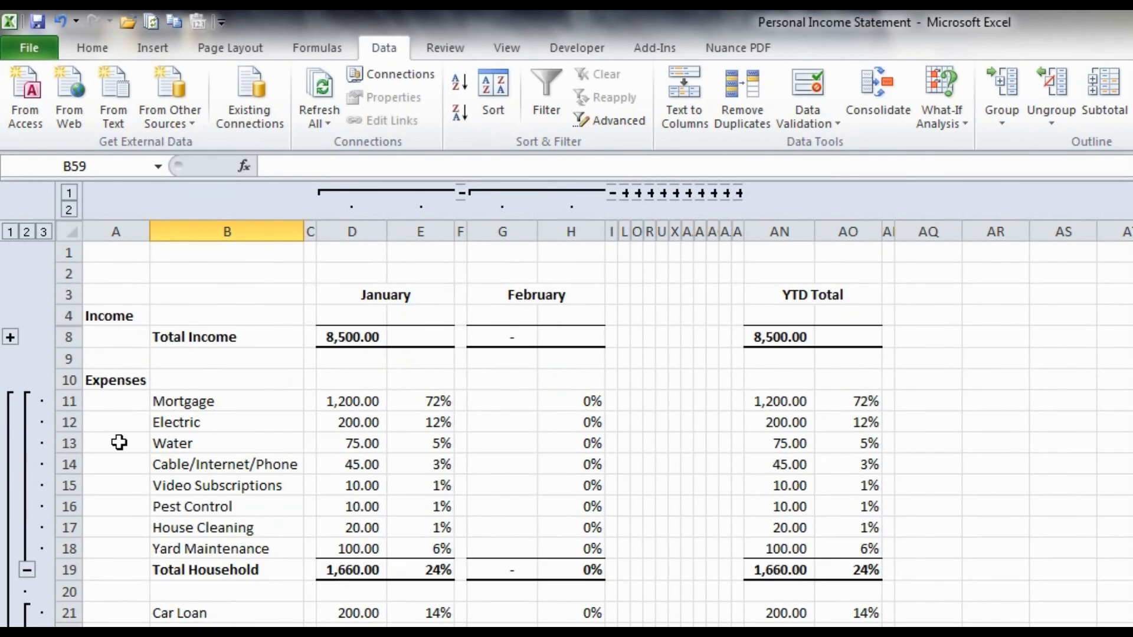
left_click(10, 338)
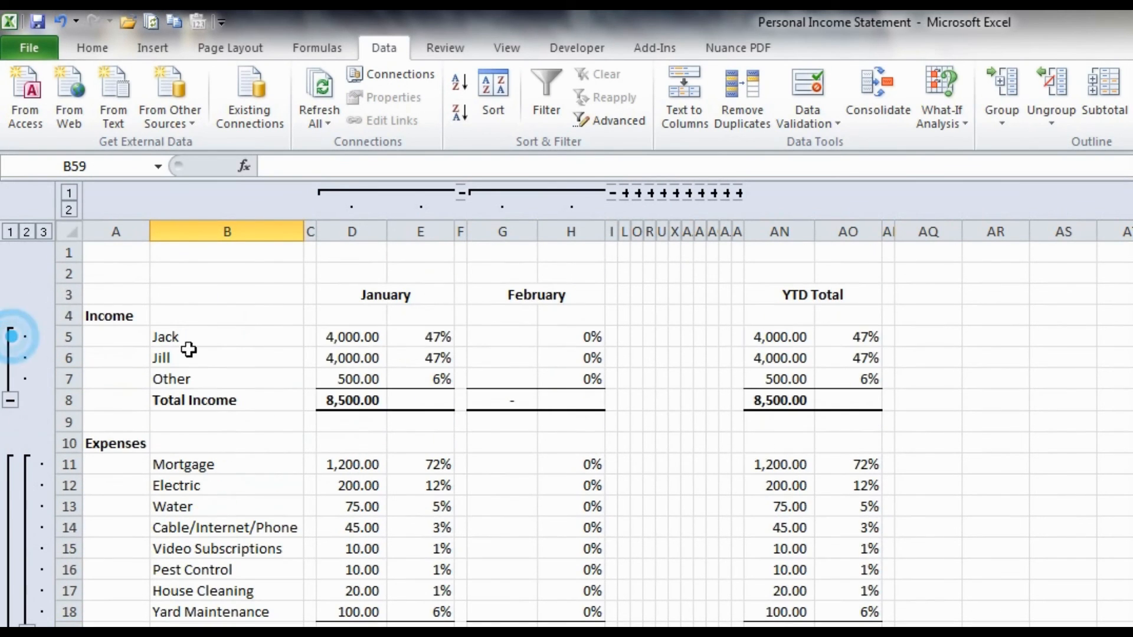
- Expand the collapsed monthly column groups one by one, from December back to March
left_click(739, 194)
scroll(759, 203, "down", 7)
left_click(726, 194)
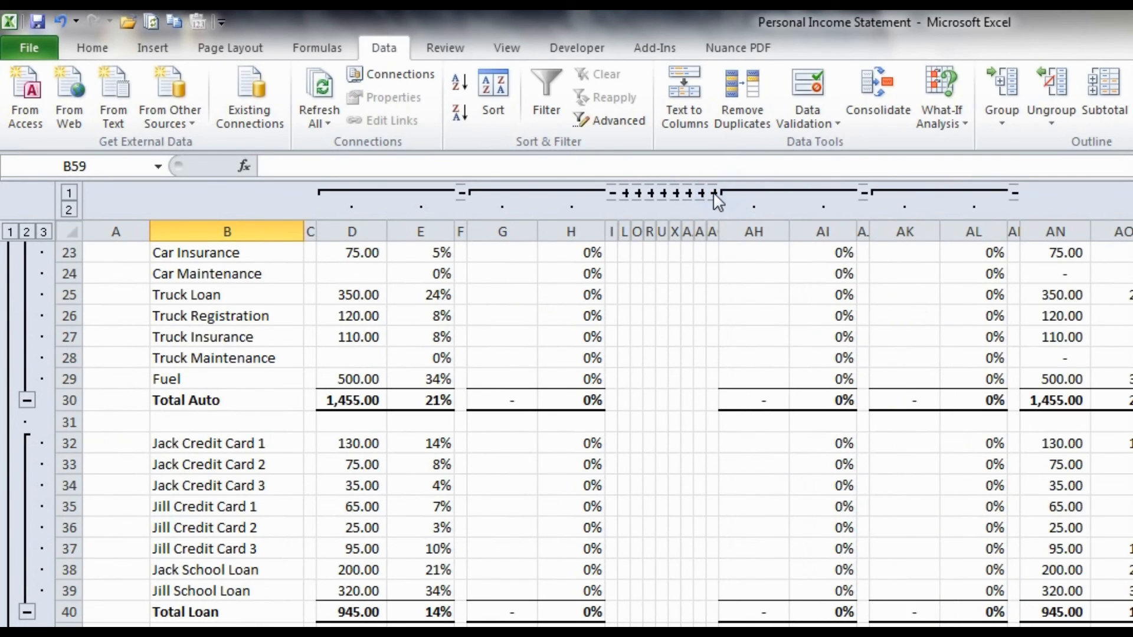
left_click(713, 193)
left_click(700, 193)
left_click(688, 194)
left_click(677, 194)
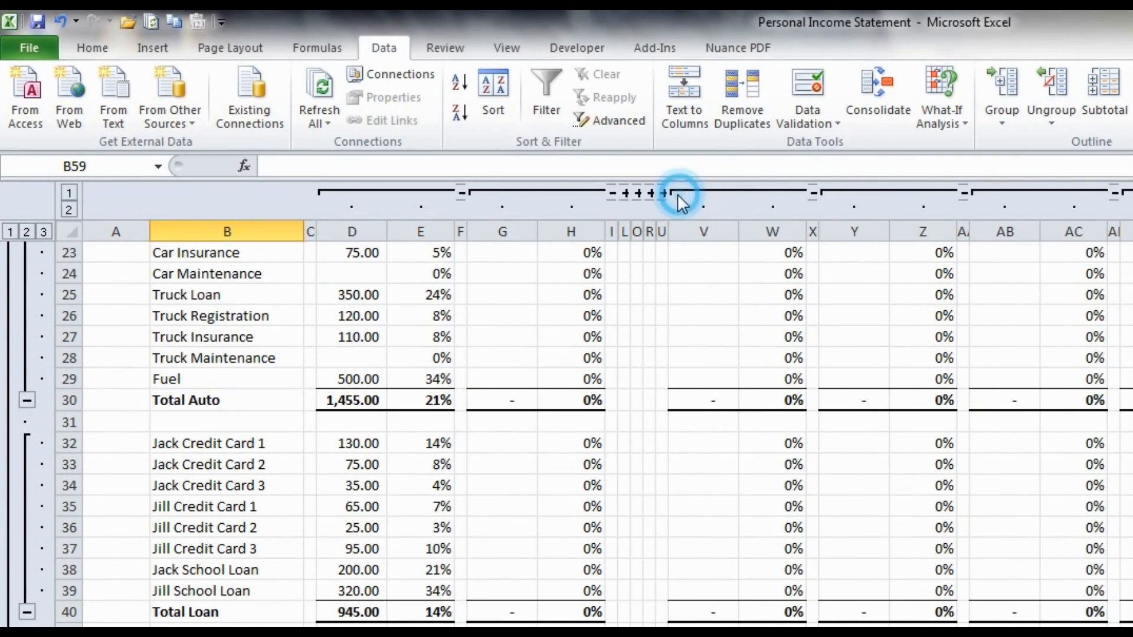
left_click(664, 194)
left_click(652, 194)
left_click(640, 195)
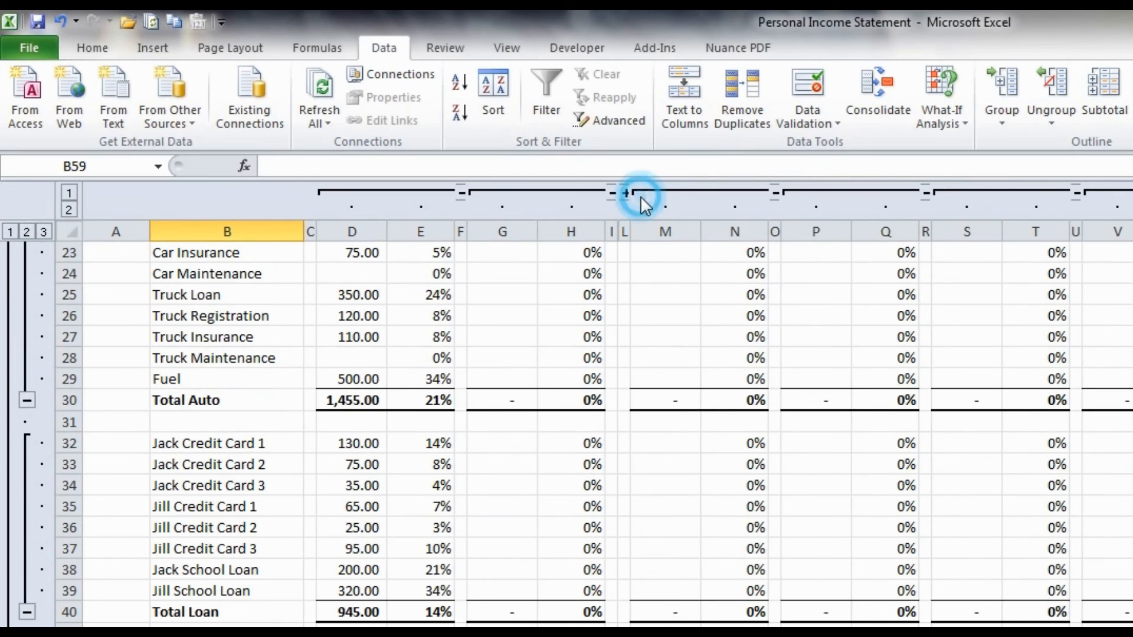
left_click(629, 195)
left_click(497, 295)
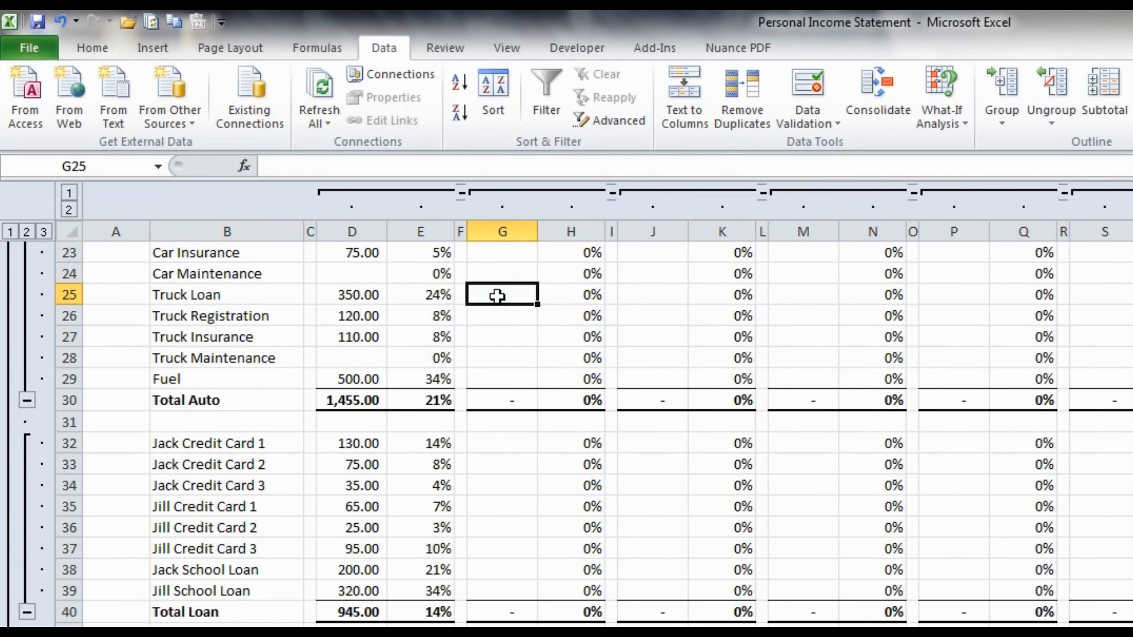
scroll(497, 296, "right", 8)
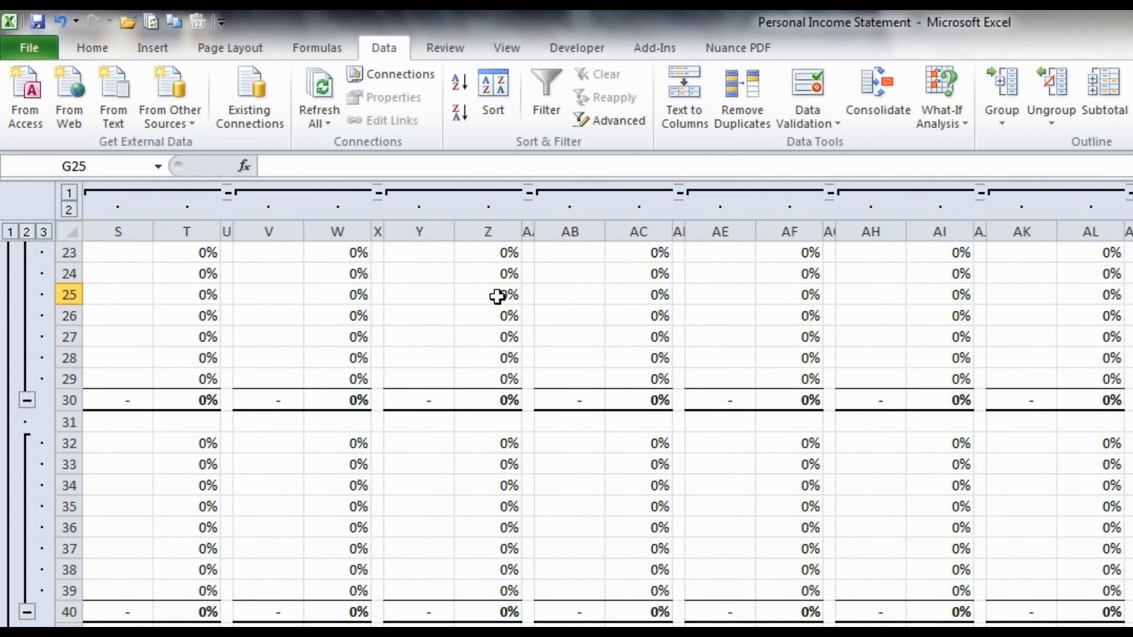
scroll(497, 296, "right", 3)
scroll(497, 296, "up", 7)
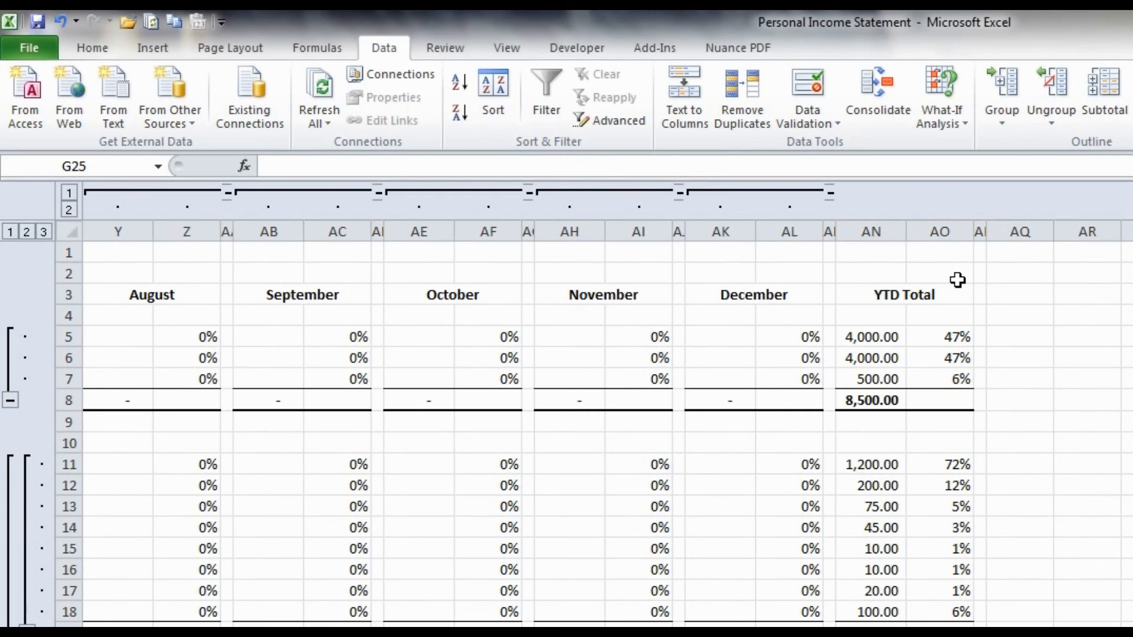
scroll(958, 280, "left", 6)
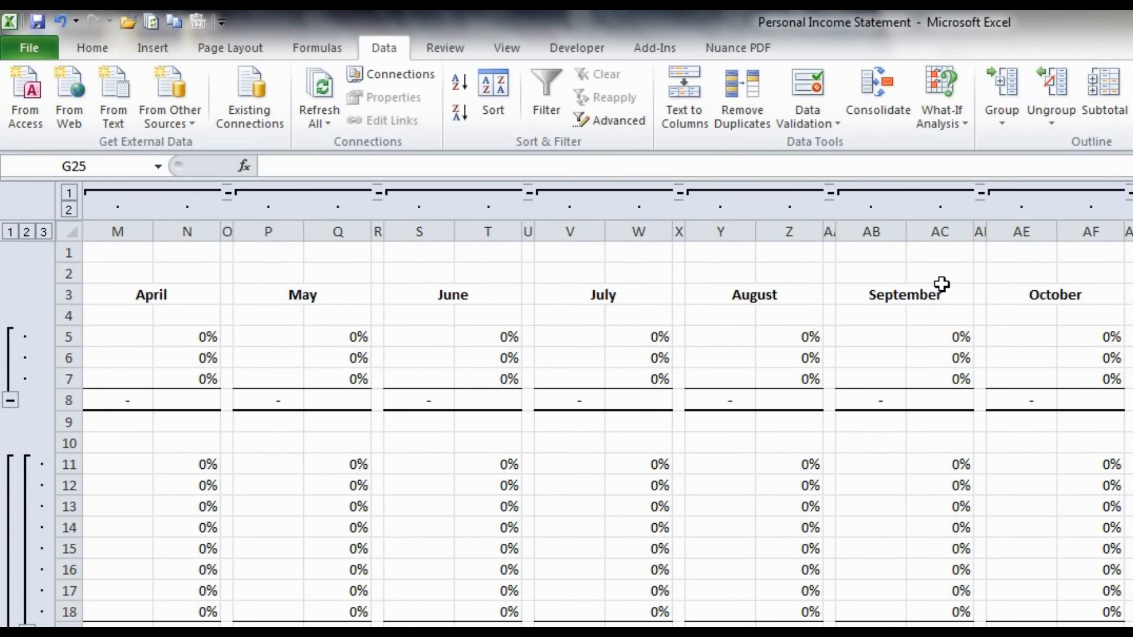
- Group columns D to K covering January to March, and test collapsing and expanding the group
scroll(945, 285, "left", 6)
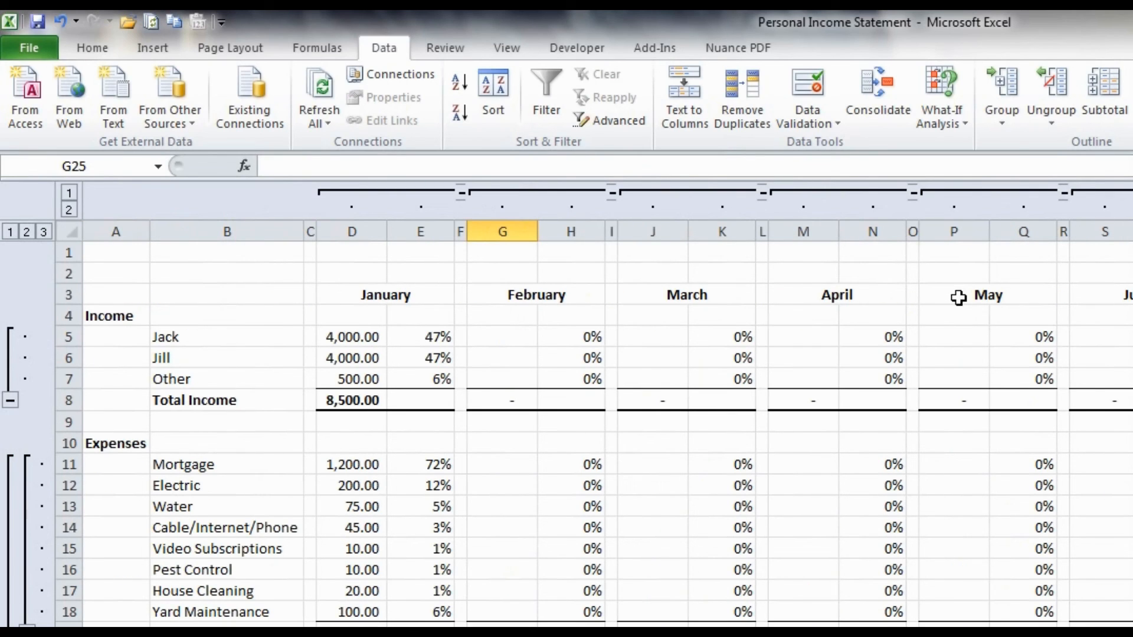
left_click(378, 335)
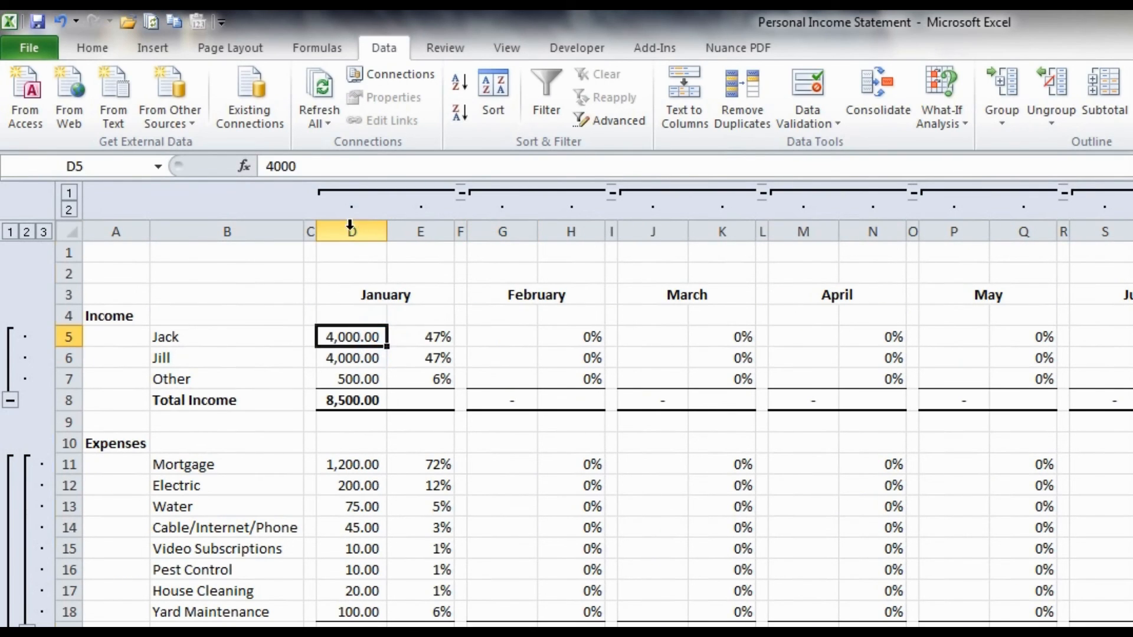
left_click_drag(350, 231, 735, 220)
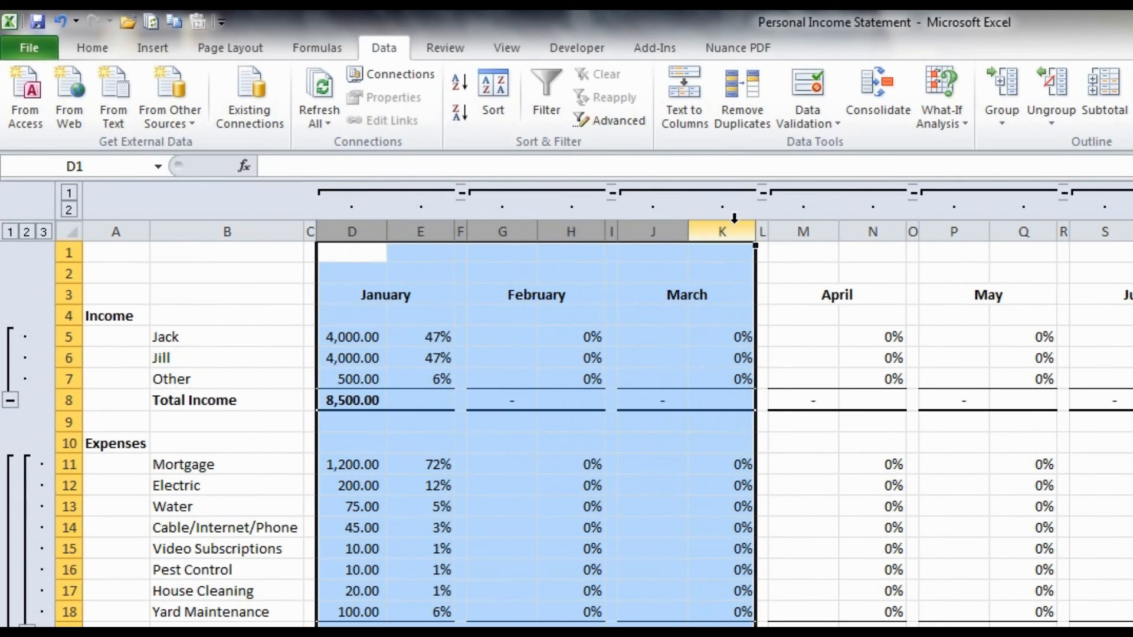
left_click(1008, 88)
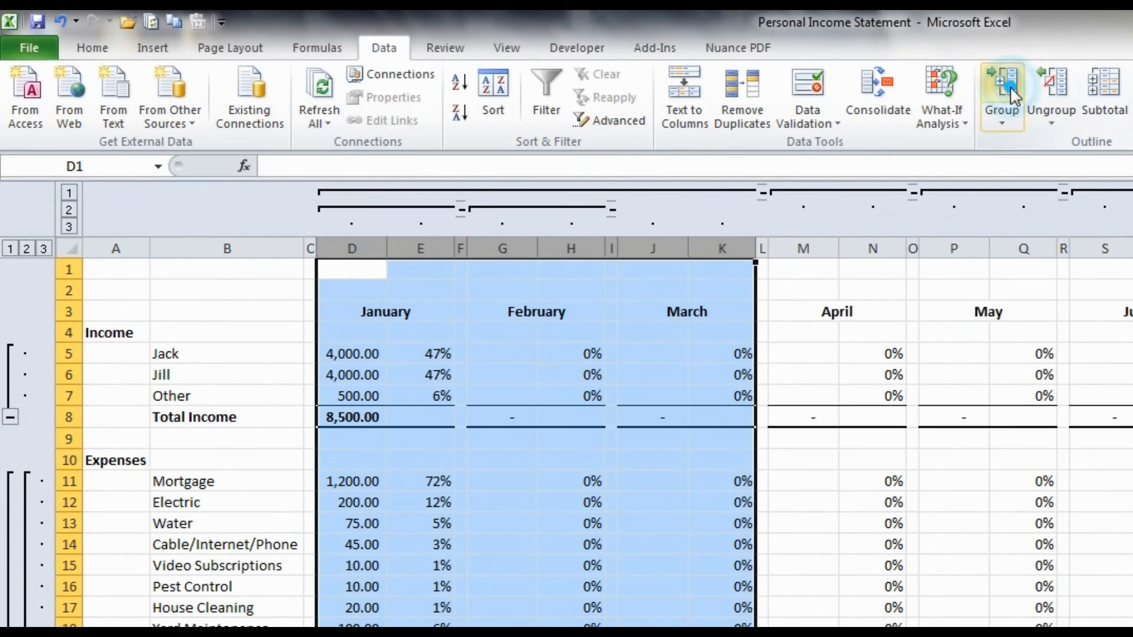
left_click(761, 193)
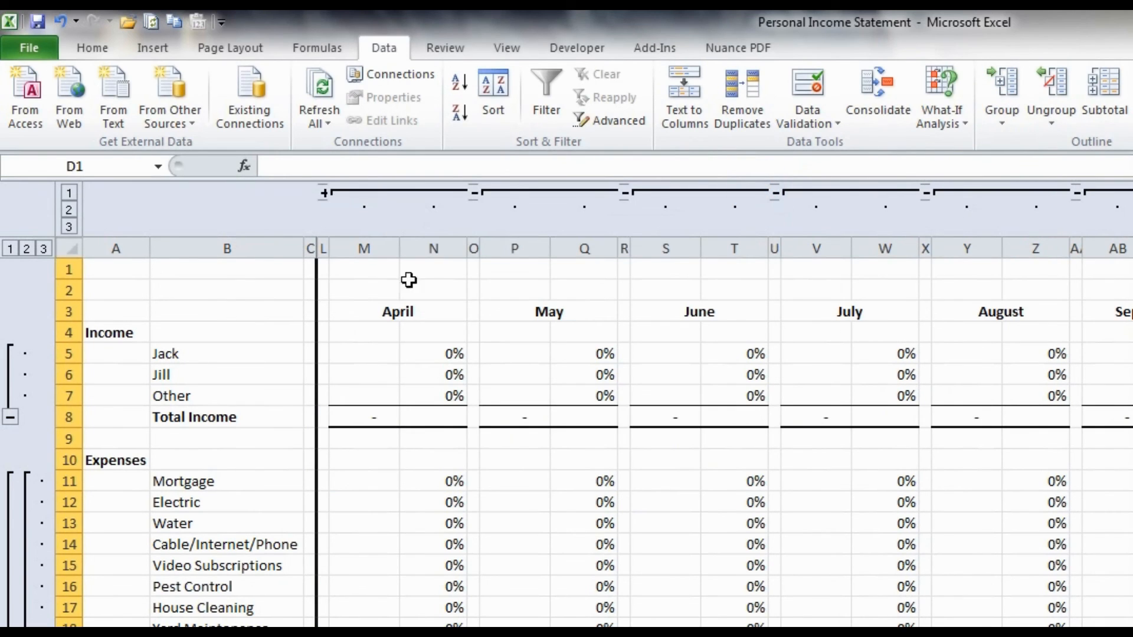
left_click(323, 197)
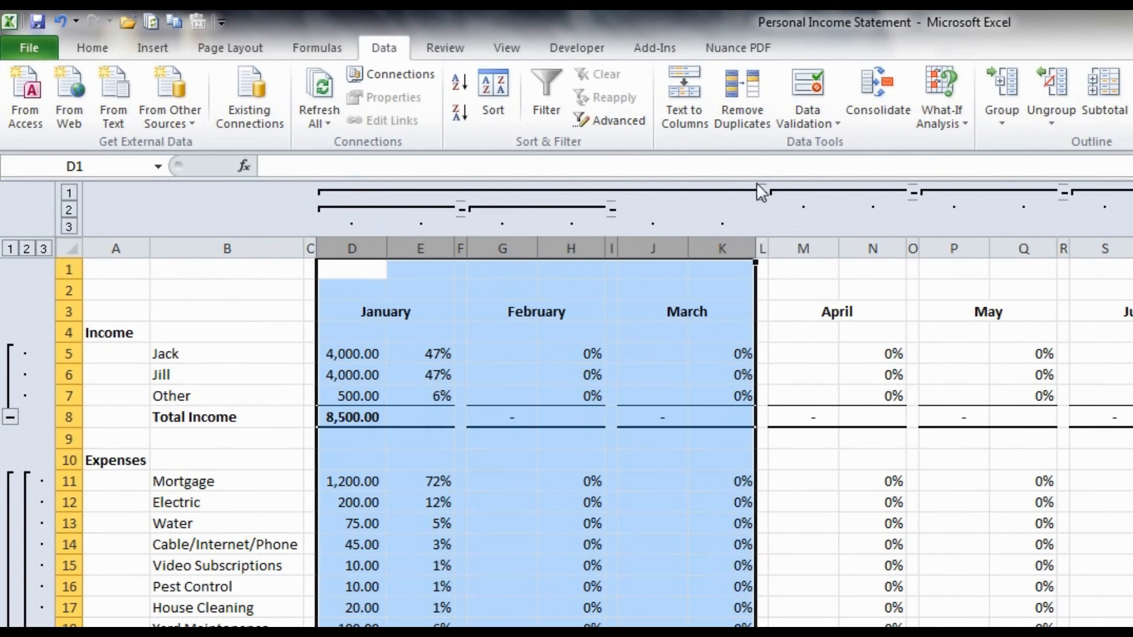
- Ungroup columns D to K to remove the January to March outer group
left_click(1051, 88)
left_click(392, 269)
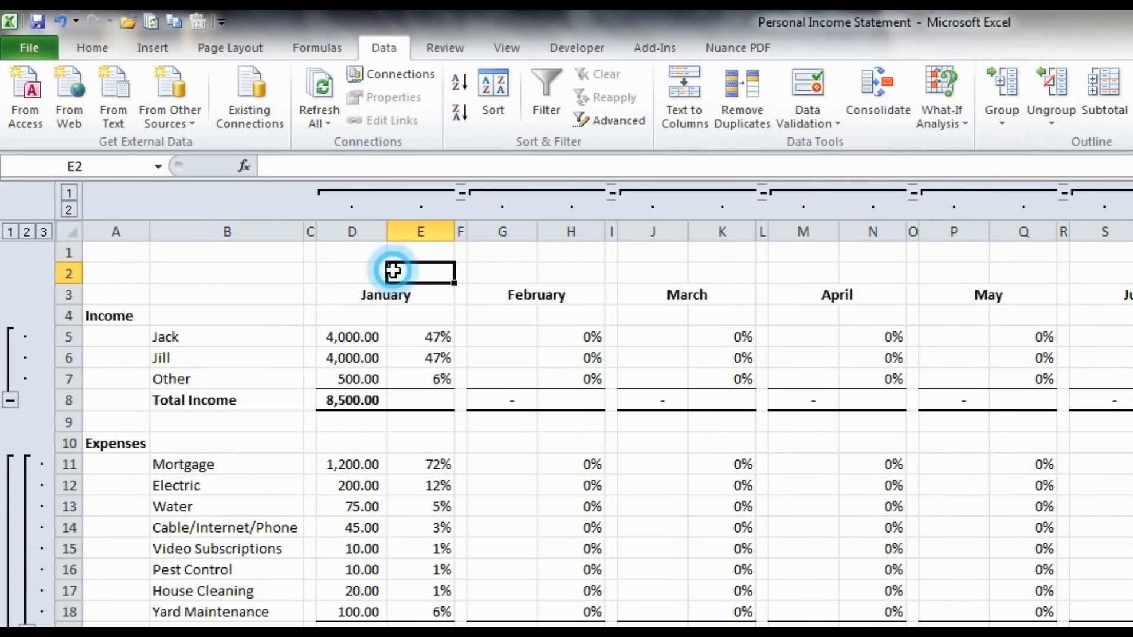
left_click(125, 274)
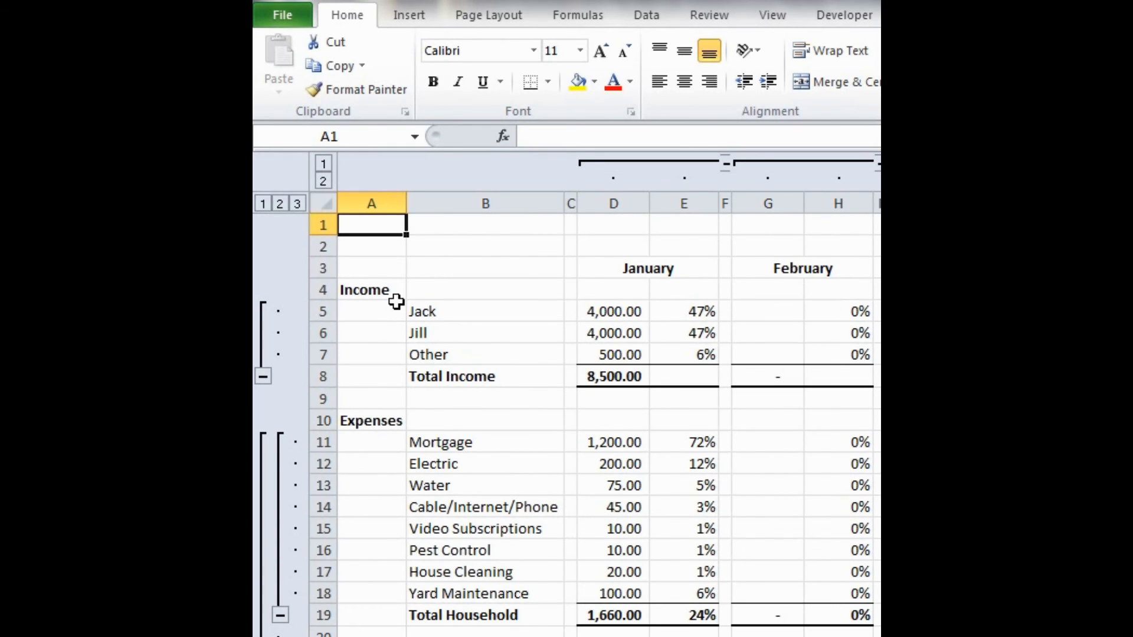
- Fill the Income heading in A4 with light green and set its font colour to yellow
left_click(368, 286)
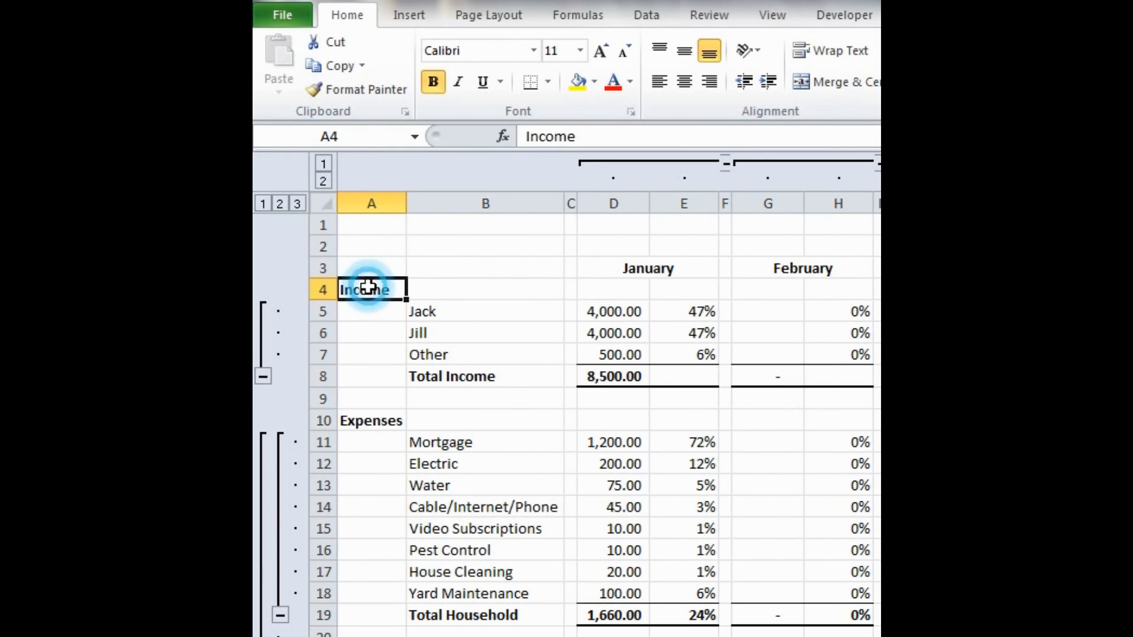
left_click(595, 83)
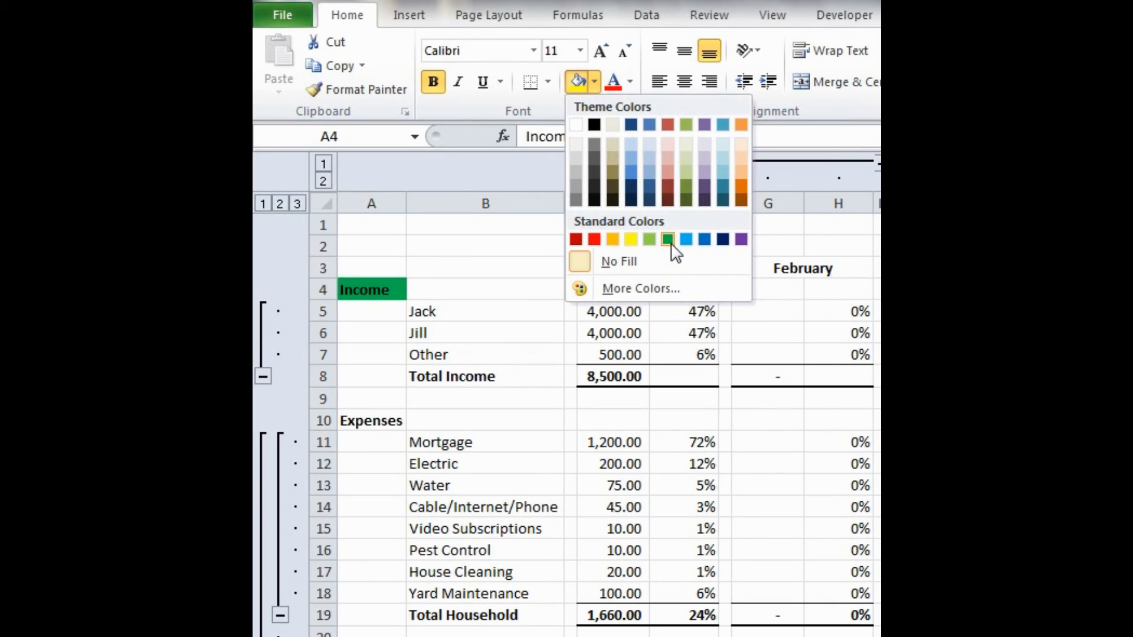
left_click(650, 239)
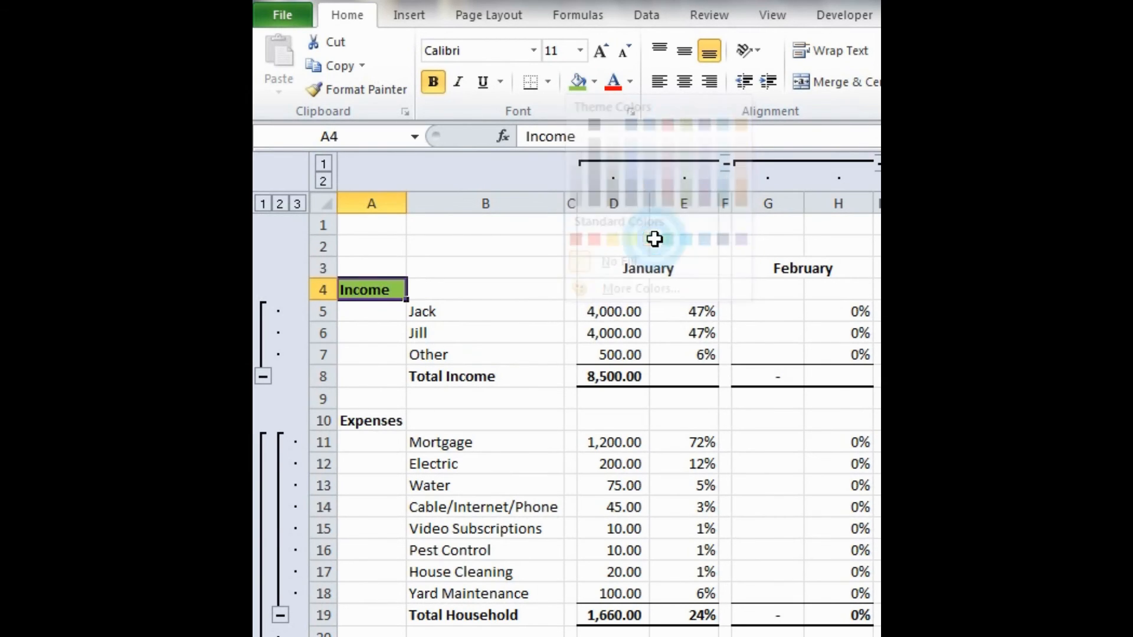
left_click(630, 83)
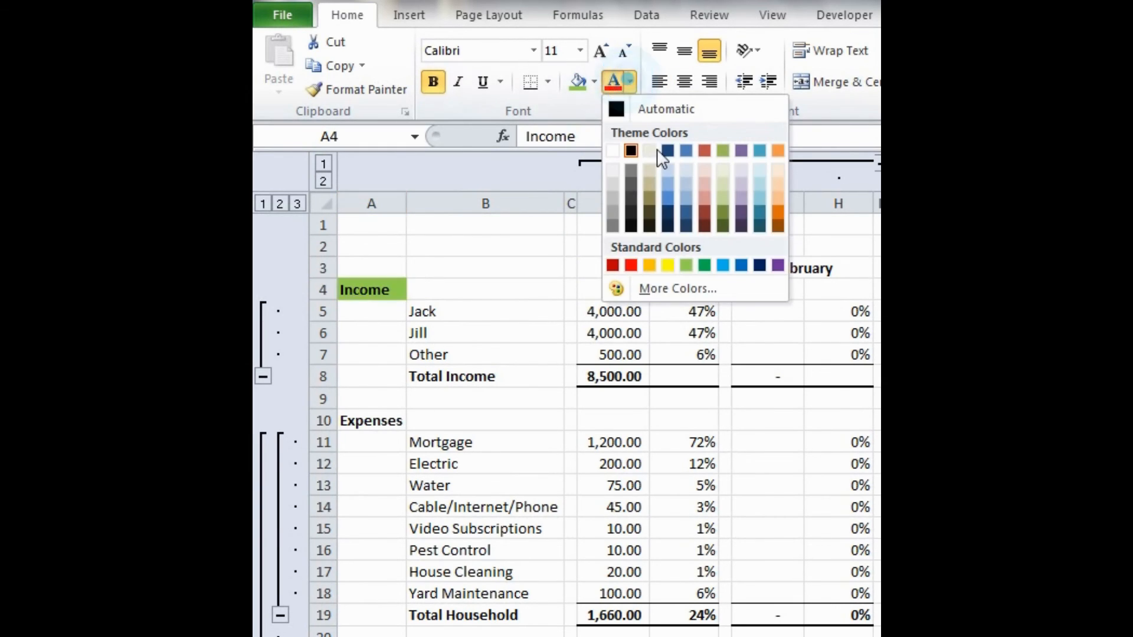
left_click(668, 268)
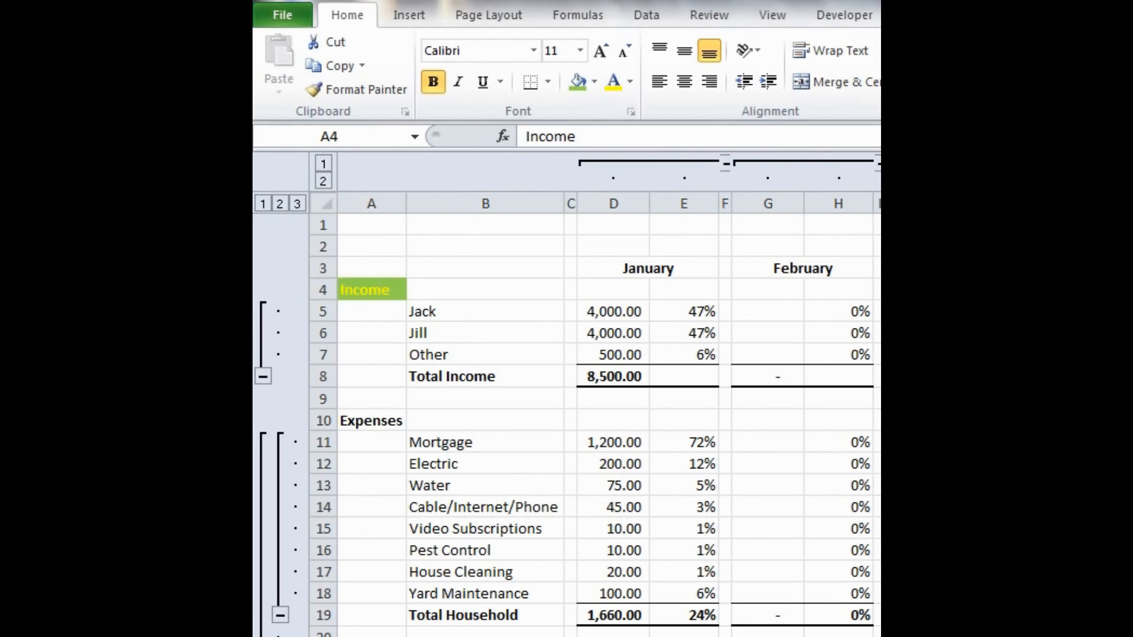
- Change the Income heading's fill to standard green and extend the green fill and yellow font across A4:B4
left_click(593, 82)
left_click(667, 239)
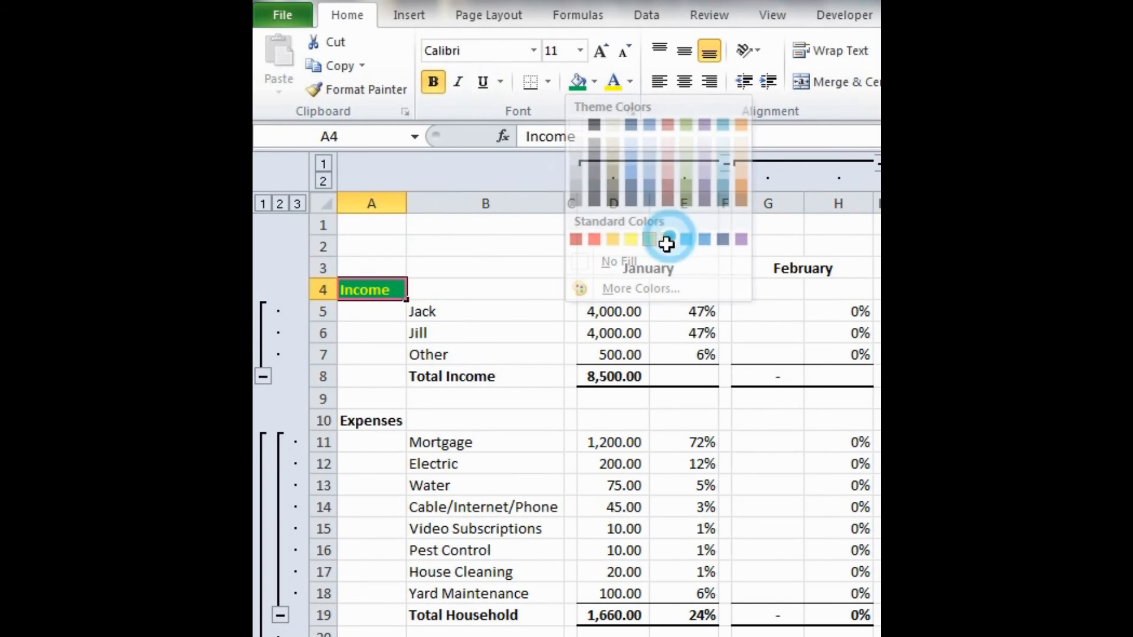
left_click_drag(385, 290, 472, 290)
left_click(573, 89)
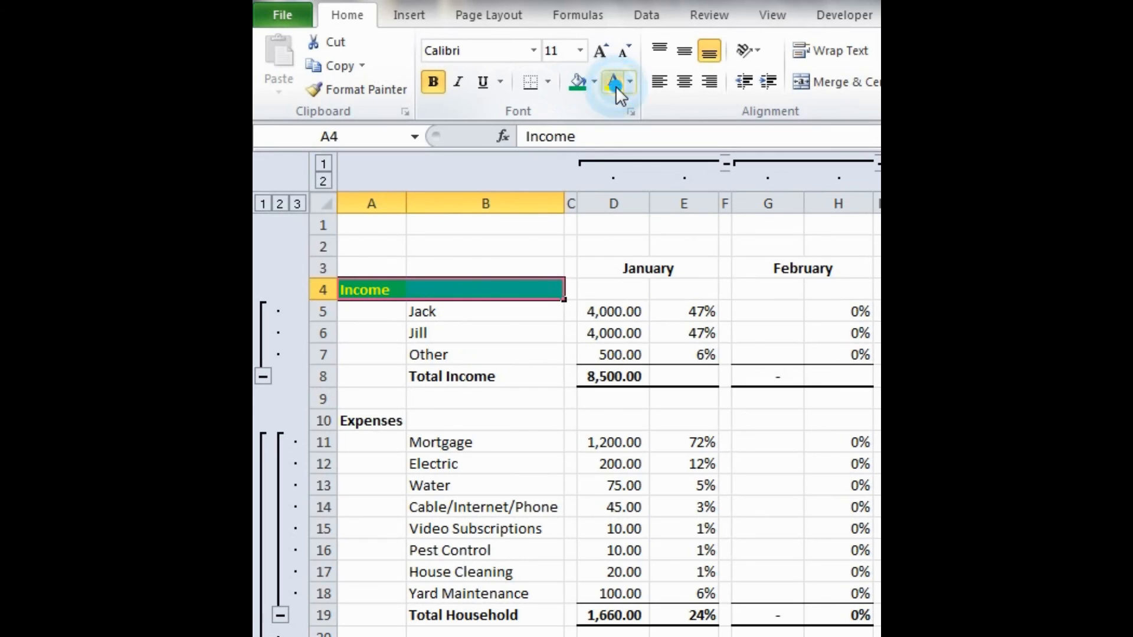
left_click(399, 247)
- Copy the formatting of A4:B4 onto the Expenses heading in row 10 with Format Painter
left_click_drag(367, 290, 465, 293)
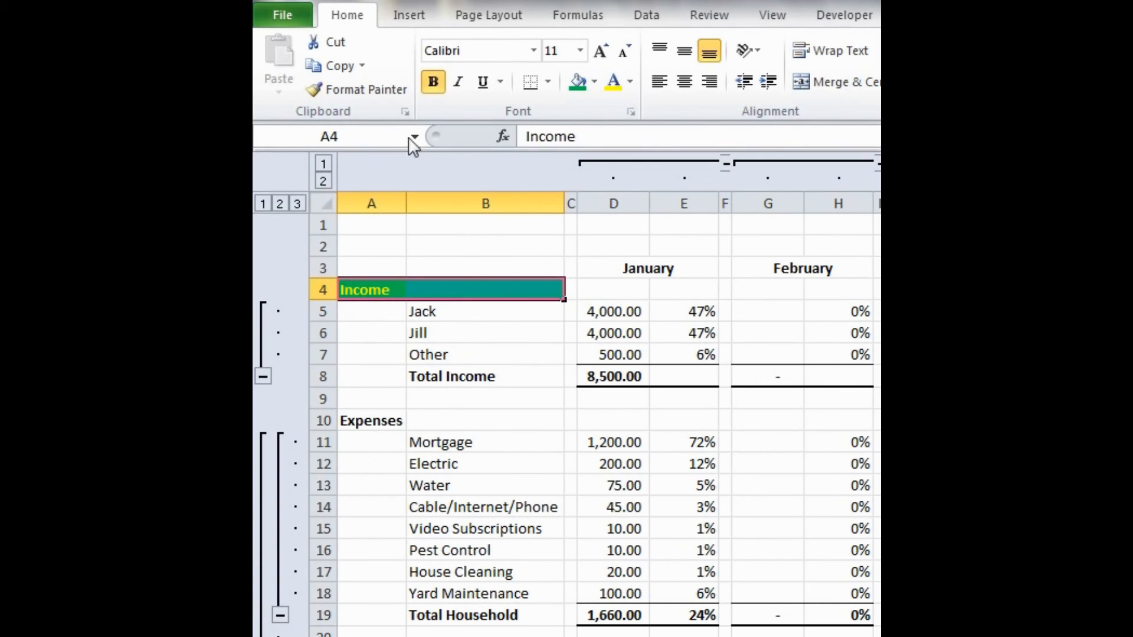
left_click(367, 88)
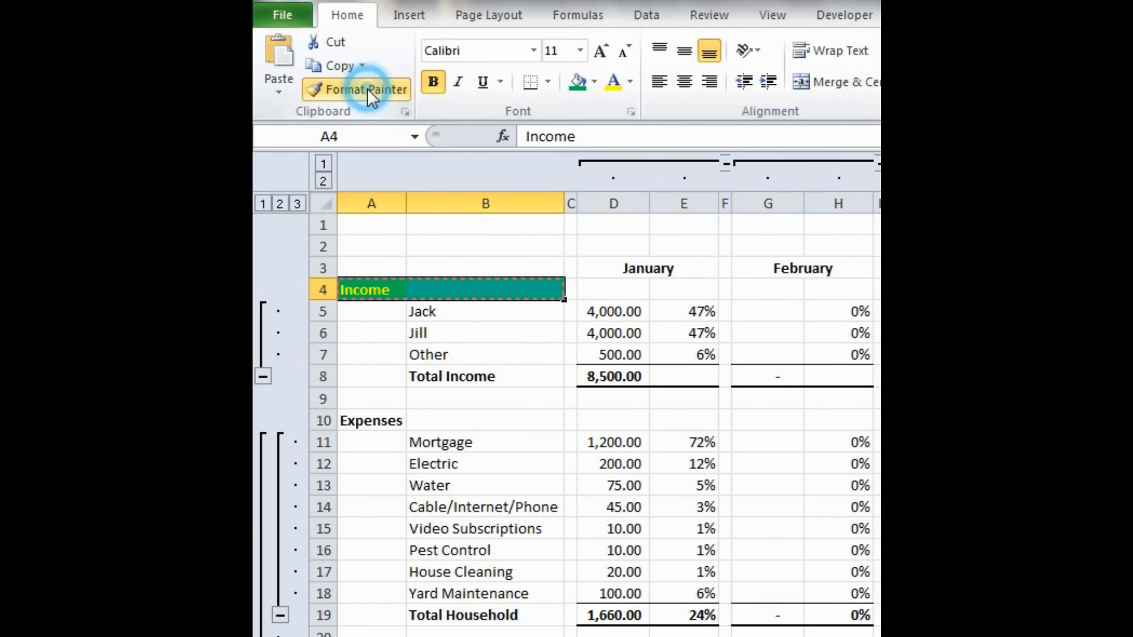
left_click(369, 418)
- Copy the Expenses heading's formatting onto the Profit / (Loss) label in row 56 with Format Painter
scroll(547, 400, "down", 3)
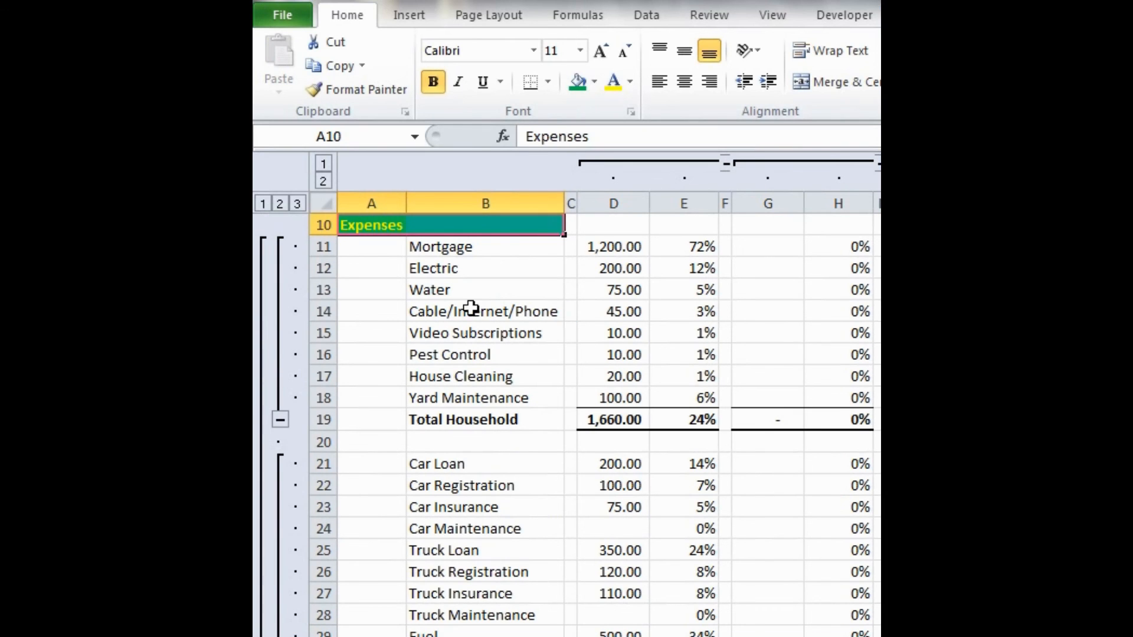
left_click(390, 94)
scroll(428, 274, "down", 10)
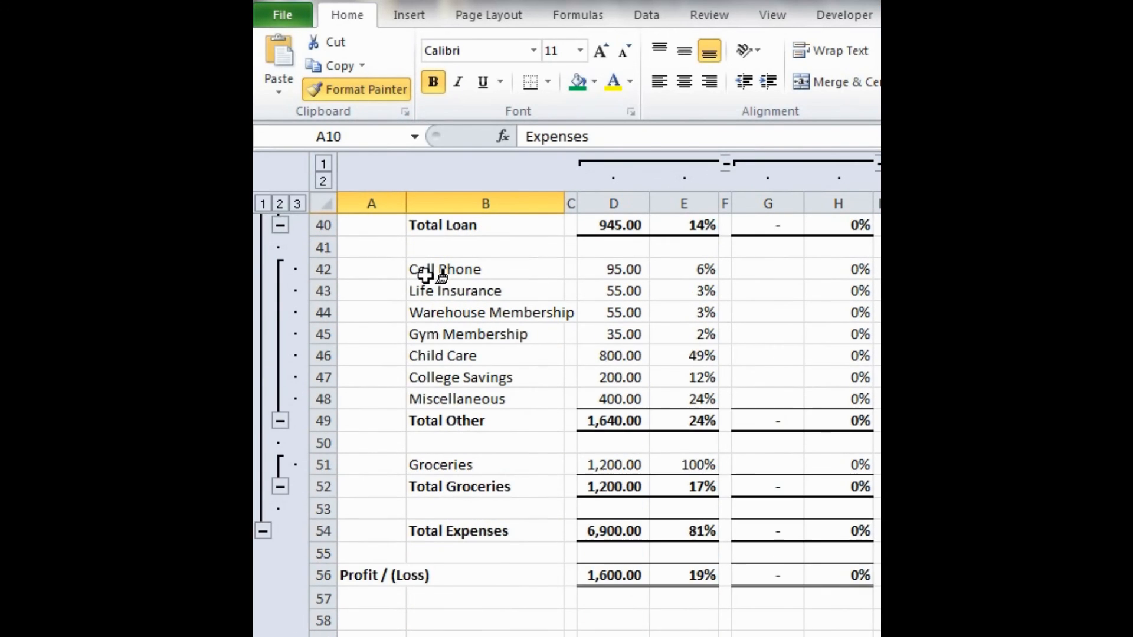
scroll(426, 273, "down", 1)
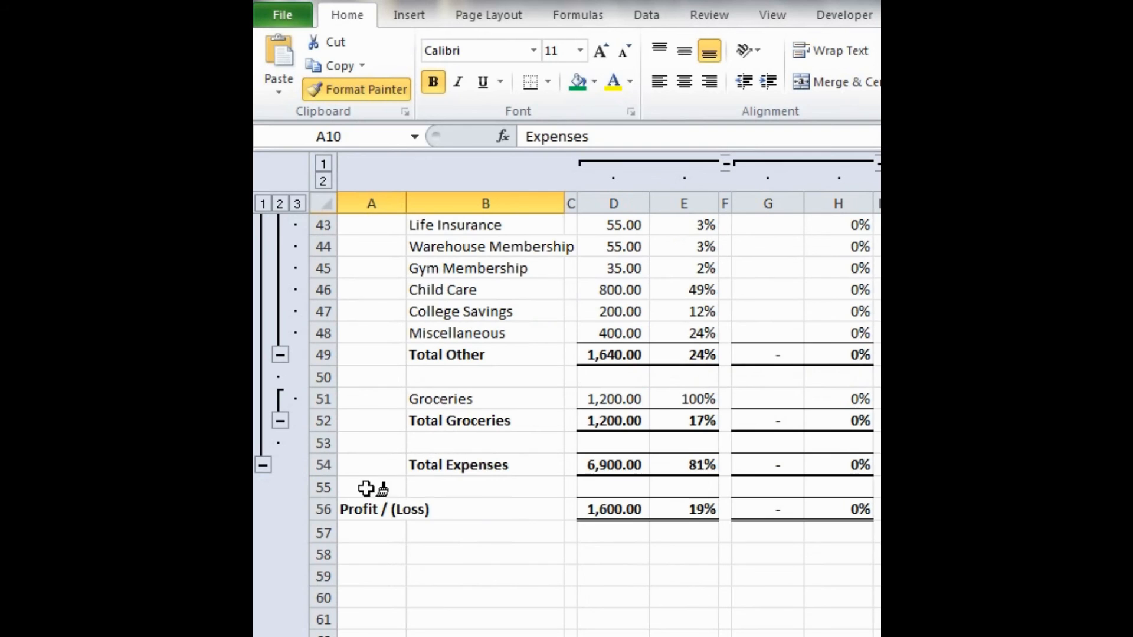
left_click(354, 507)
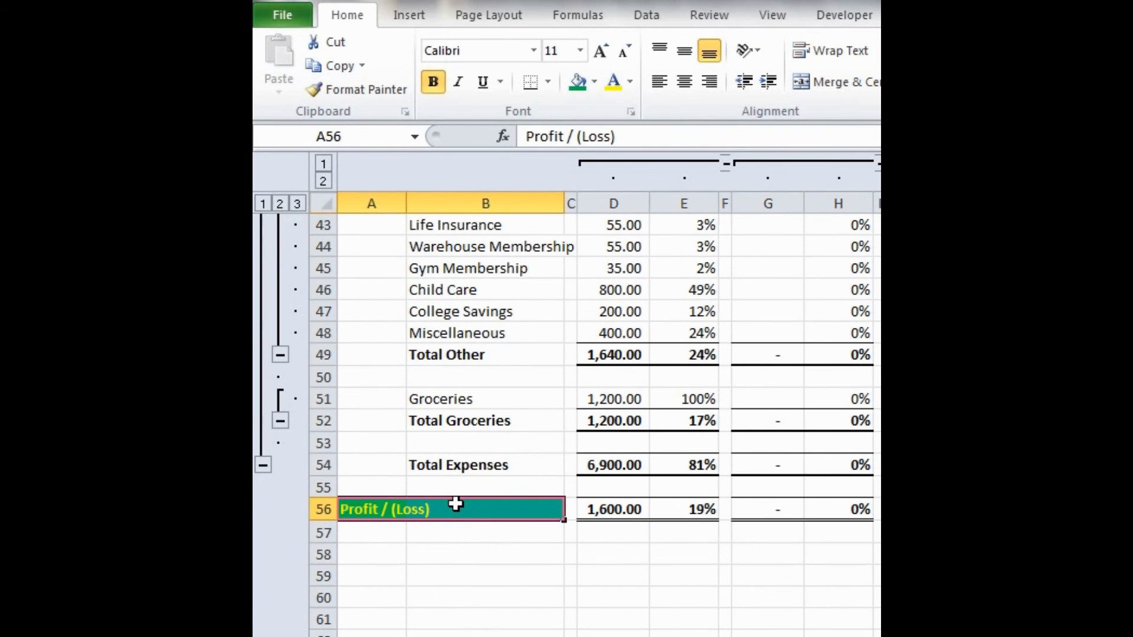
- Fill the income source labels in B5:B7 with purple and set their font colour to yellow
scroll(455, 504, "up", 11)
scroll(455, 503, "down", 10)
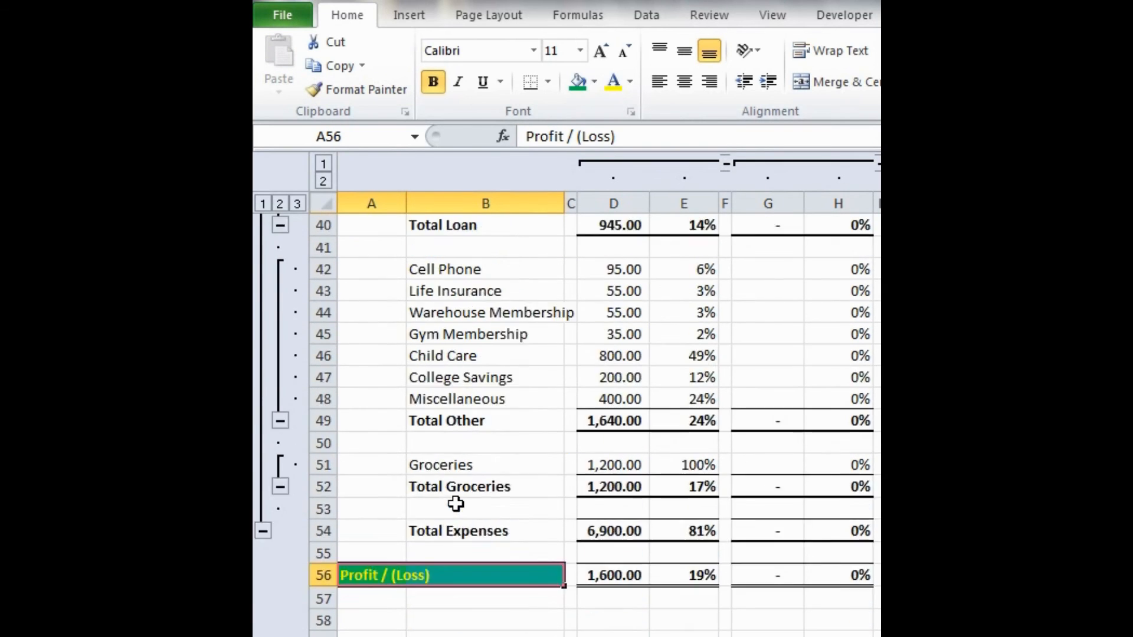
scroll(455, 504, "down", 3)
scroll(456, 503, "up", 16)
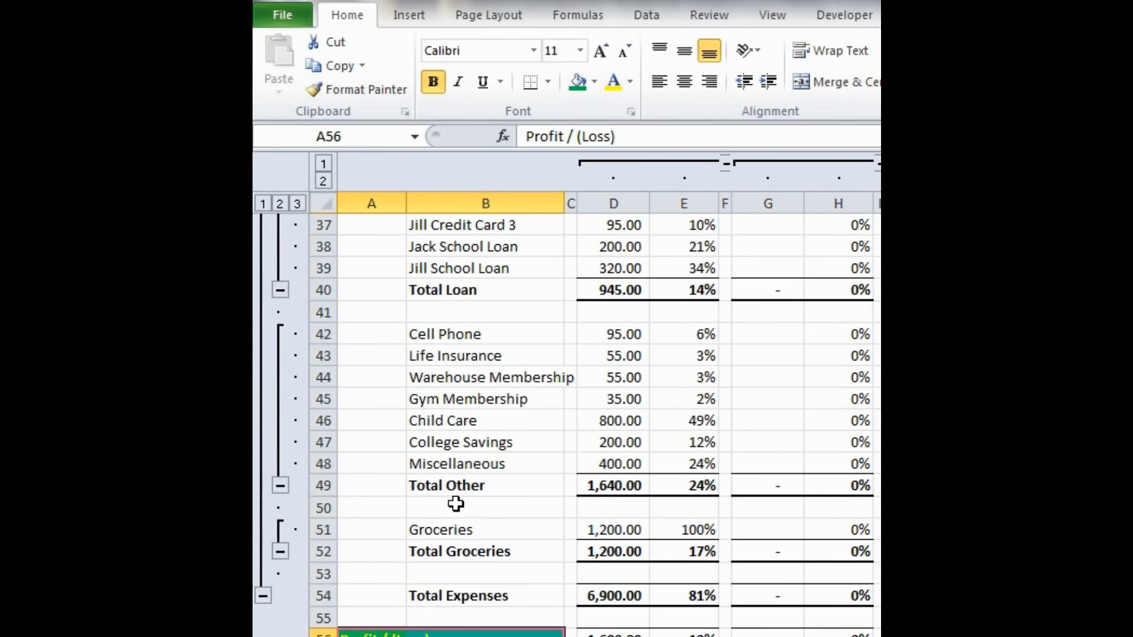
left_click(372, 230)
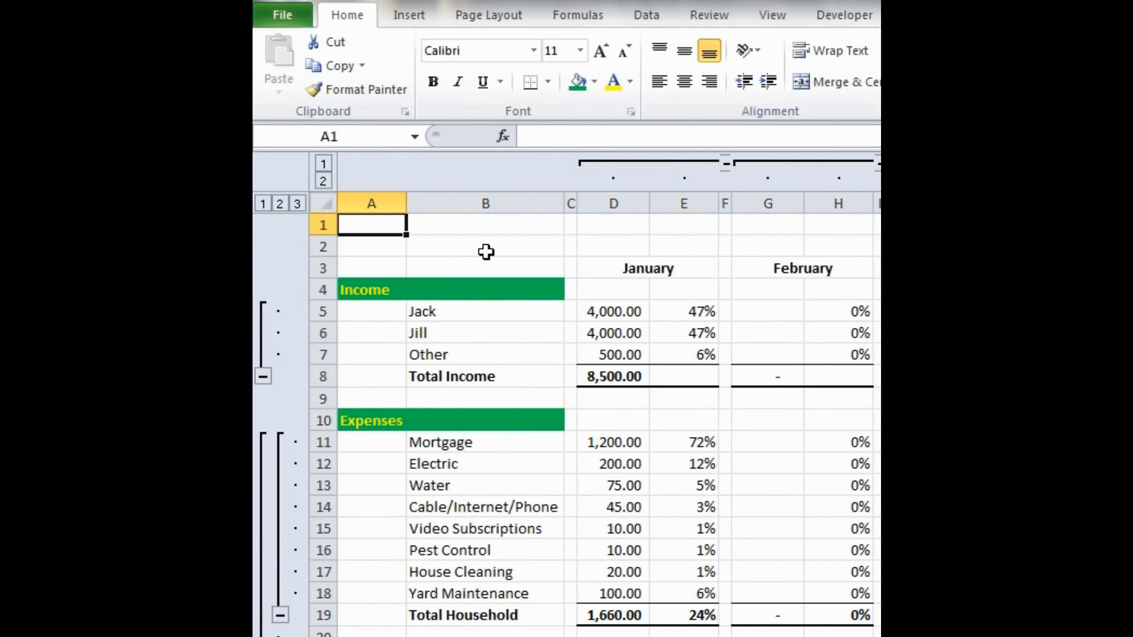
left_click_drag(452, 314, 461, 357)
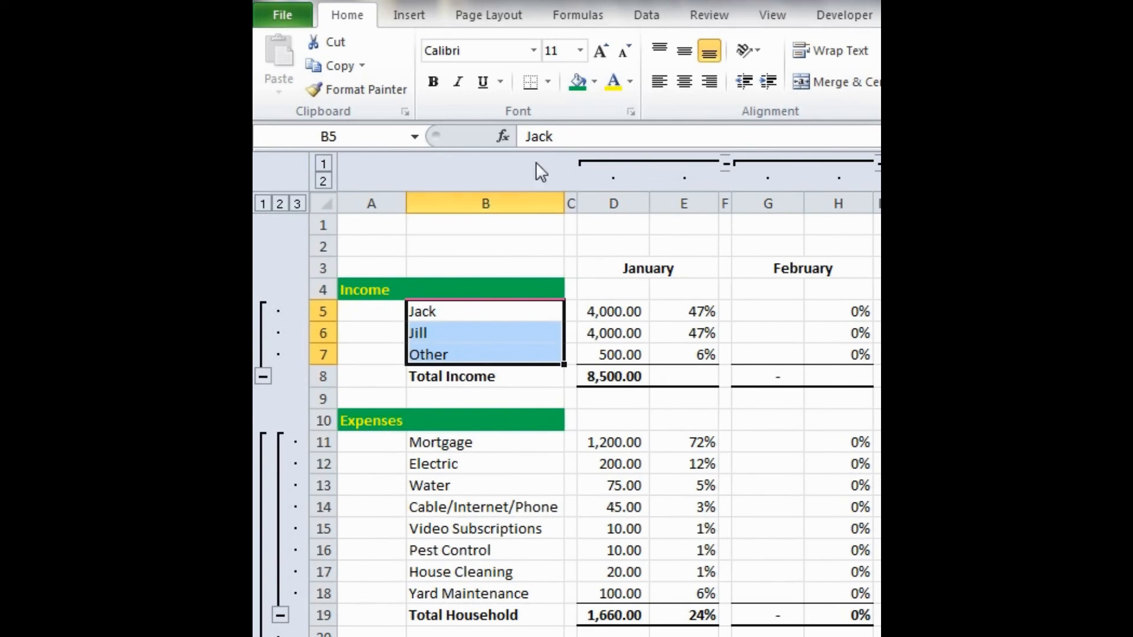
left_click(595, 81)
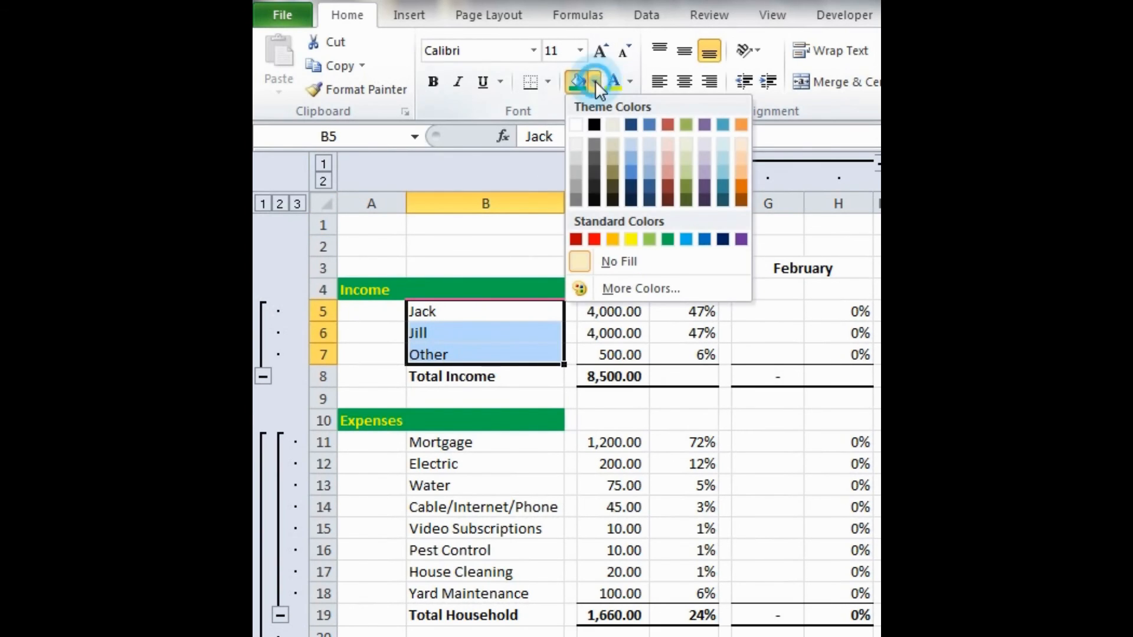
left_click(742, 239)
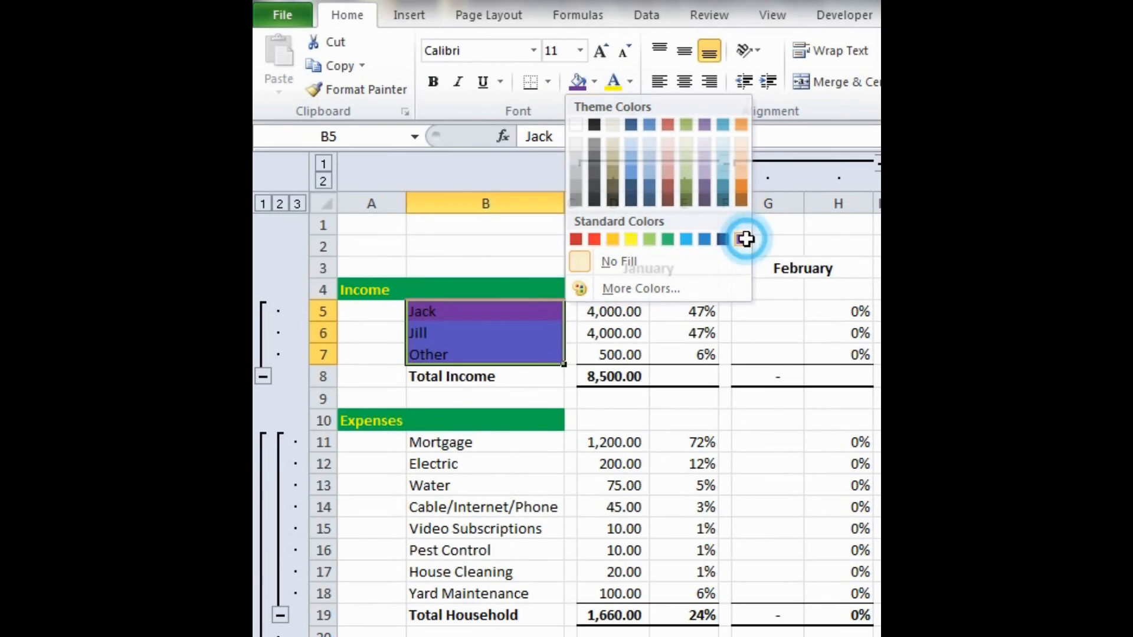
left_click(613, 83)
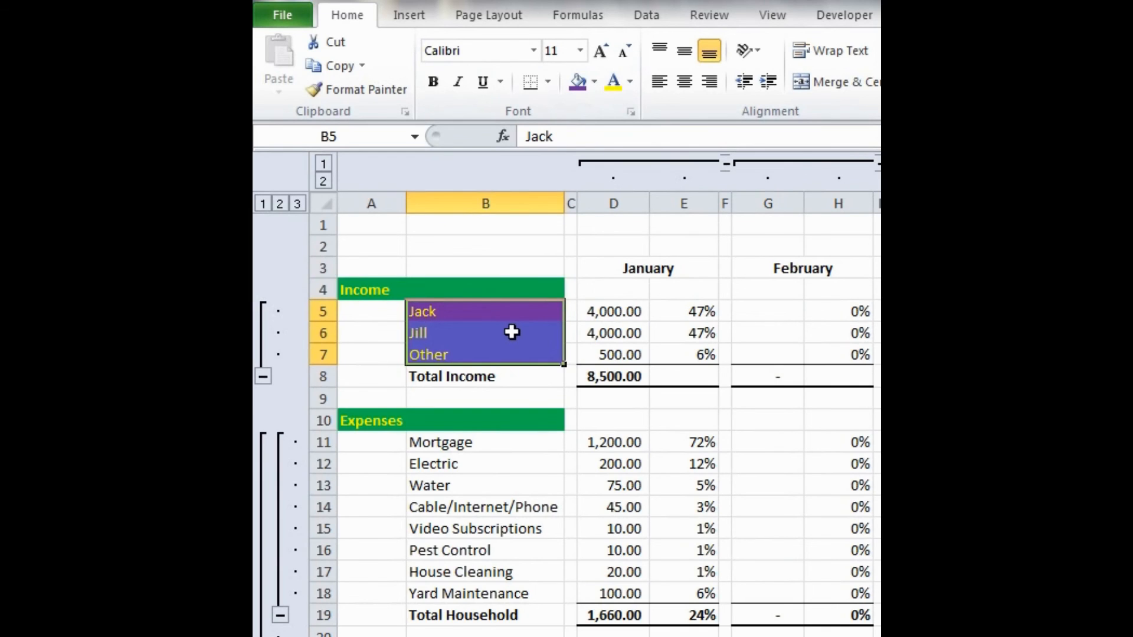
- Fill the January income amounts and percentages in D5:E7 with purple and set their font colour to yellow
scroll(512, 332, "right", 4)
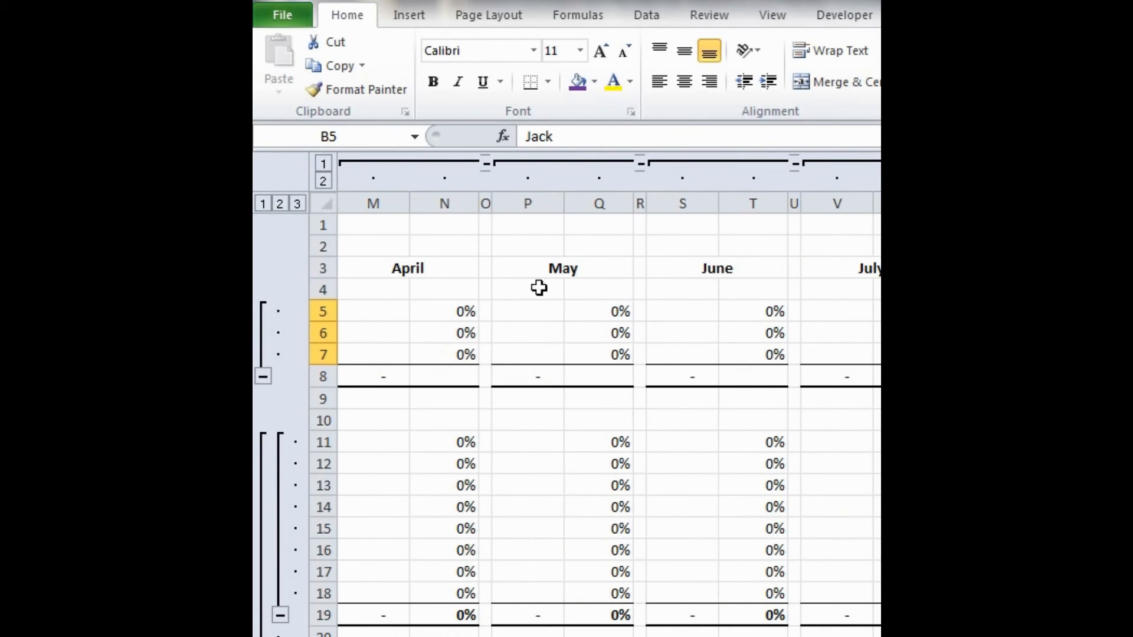
scroll(474, 331, "right", 1)
scroll(657, 318, "left", 5)
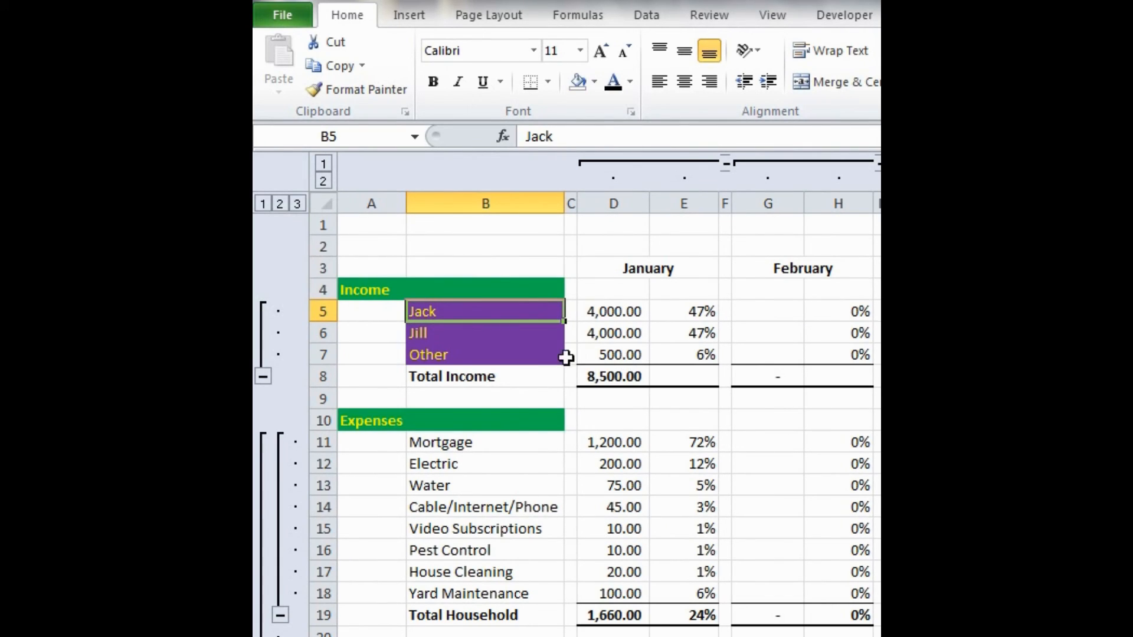
left_click_drag(606, 312, 678, 354)
left_click(594, 83)
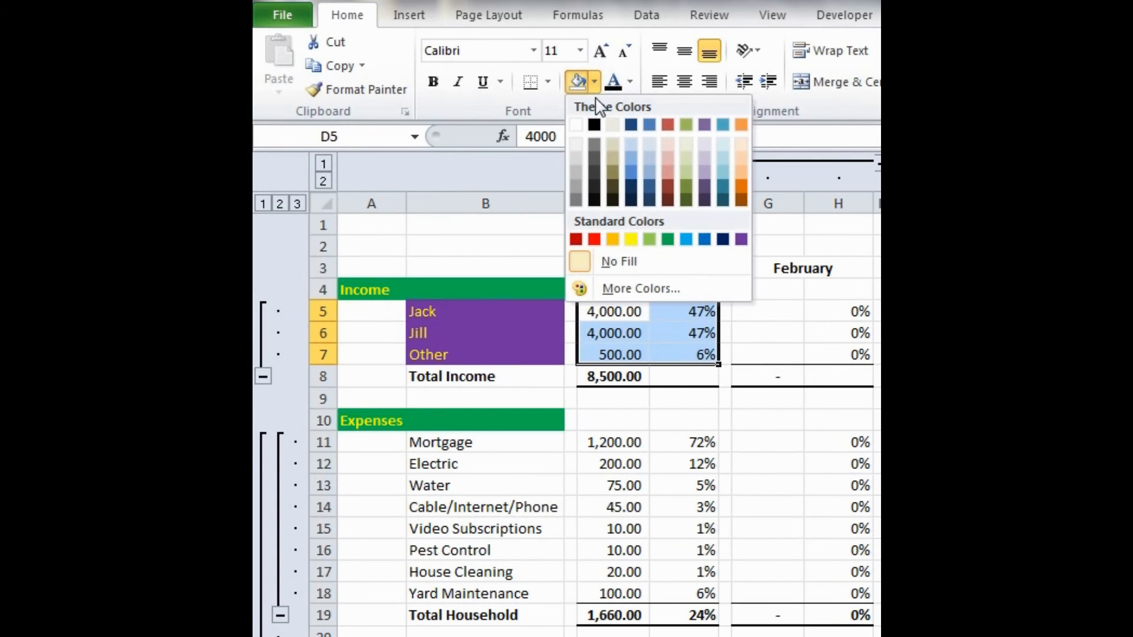
left_click(741, 239)
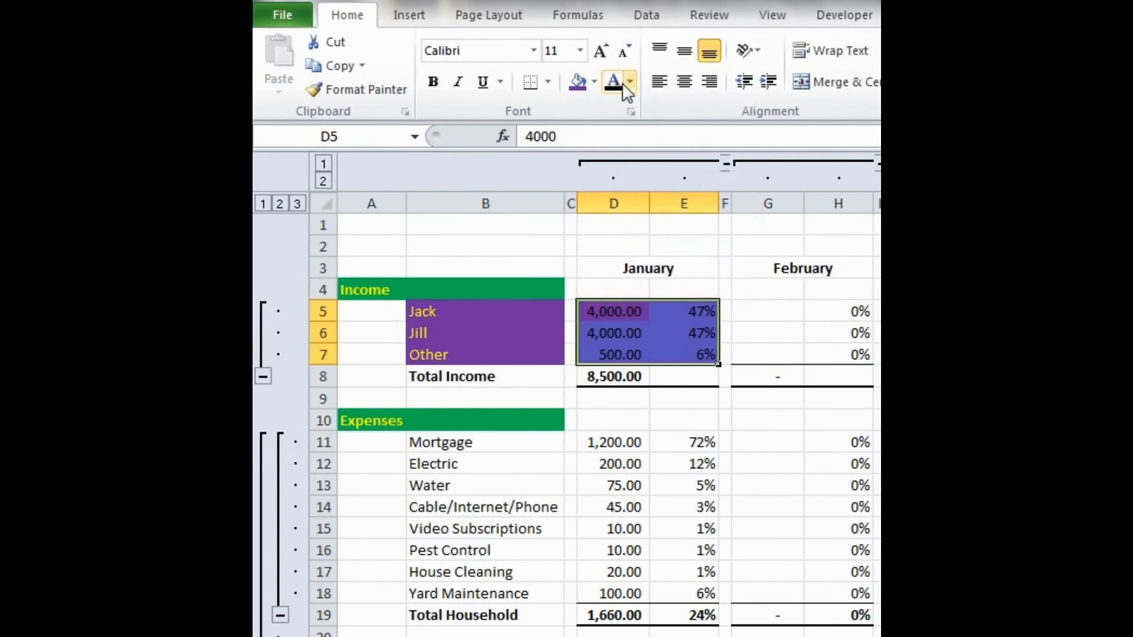
left_click(631, 83)
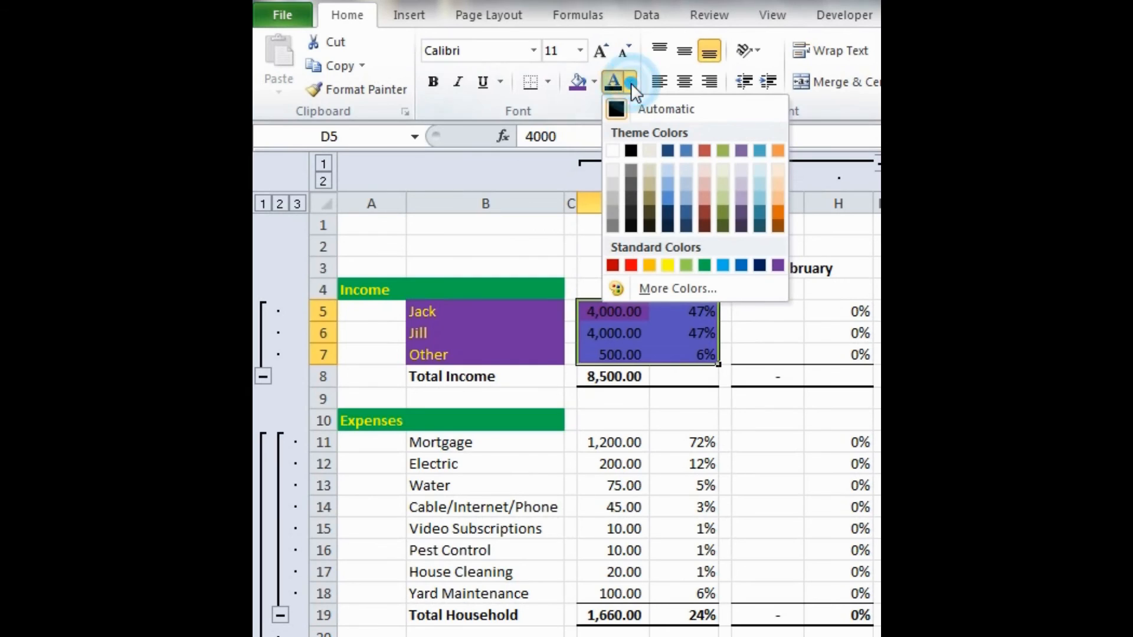
left_click(669, 263)
left_click(687, 395)
- Copy the January income formatting in D5:E7 onto the February, March and April income cells with Format Painter
left_click_drag(607, 311, 695, 353)
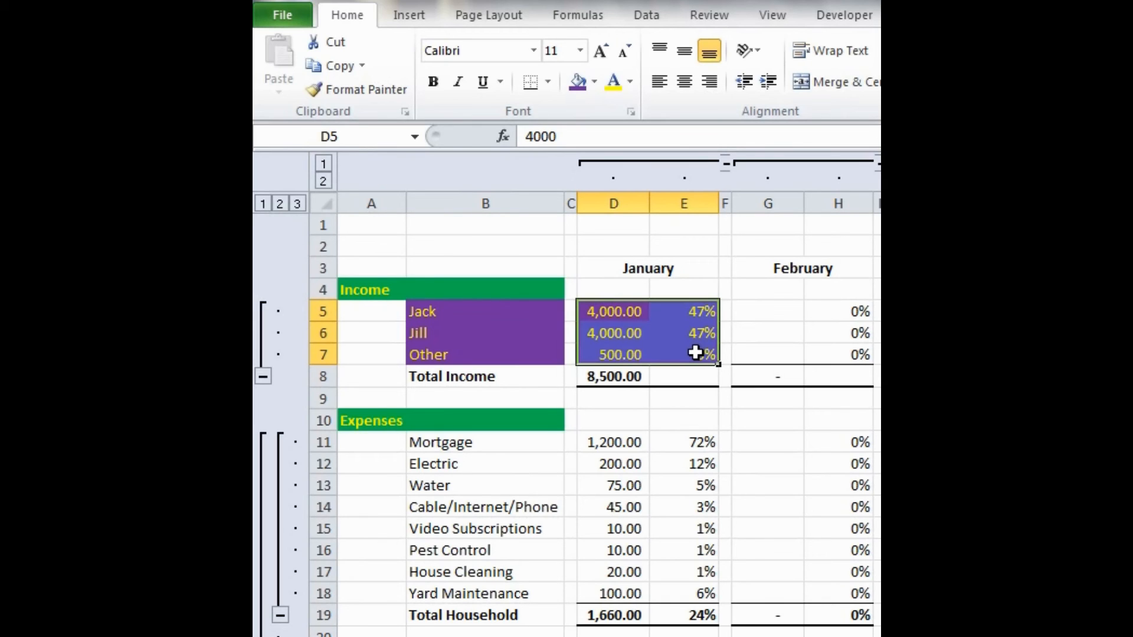
left_click(367, 90)
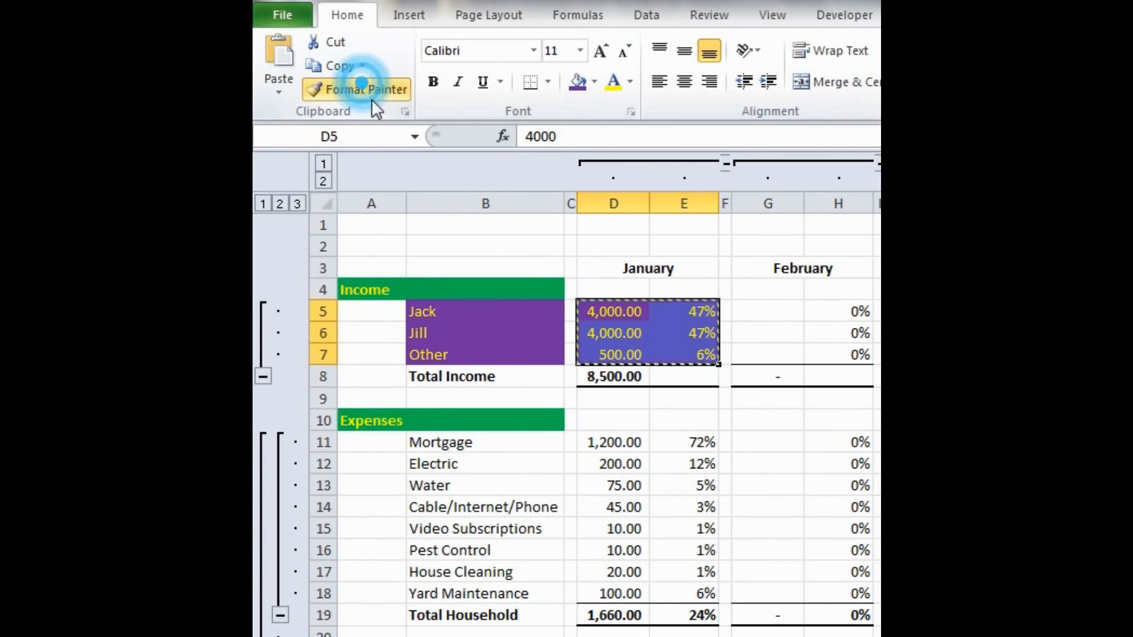
scroll(608, 305, "right", 3)
mouse_move(519, 310)
left_mouse_down()
mouse_move(596, 309)
mouse_move(600, 350)
left_mouse_up()
scroll(600, 349, "right", 3)
mouse_move(539, 311)
left_mouse_down()
mouse_move(640, 325)
mouse_move(765, 311)
mouse_move(759, 348)
left_mouse_up()
- Apply the same purple and yellow formatting to the May and June income cells, P5:Q7 and S5:T7, with Format Painter
scroll(759, 348, "right", 3)
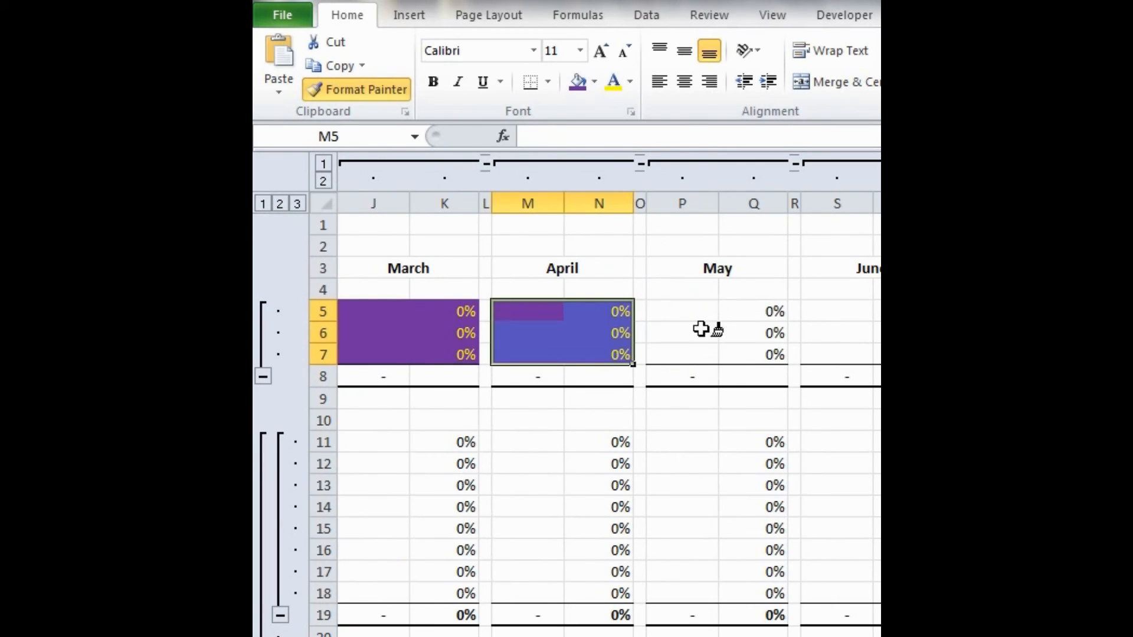
mouse_move(673, 305)
left_mouse_down()
mouse_move(751, 299)
mouse_move(745, 352)
mouse_move(683, 301)
mouse_move(740, 337)
left_mouse_up()
scroll(745, 352, "right", 3)
scroll(712, 358, "right", 3)
left_click_drag(518, 311, 589, 311)
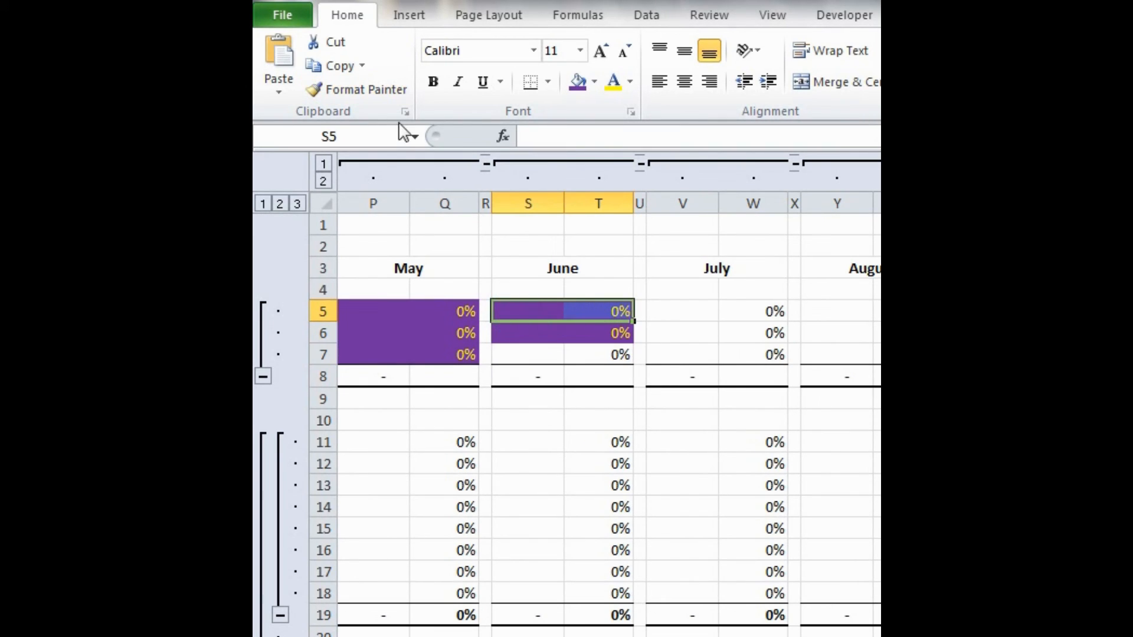
left_click(370, 91)
left_click_drag(518, 358, 577, 354)
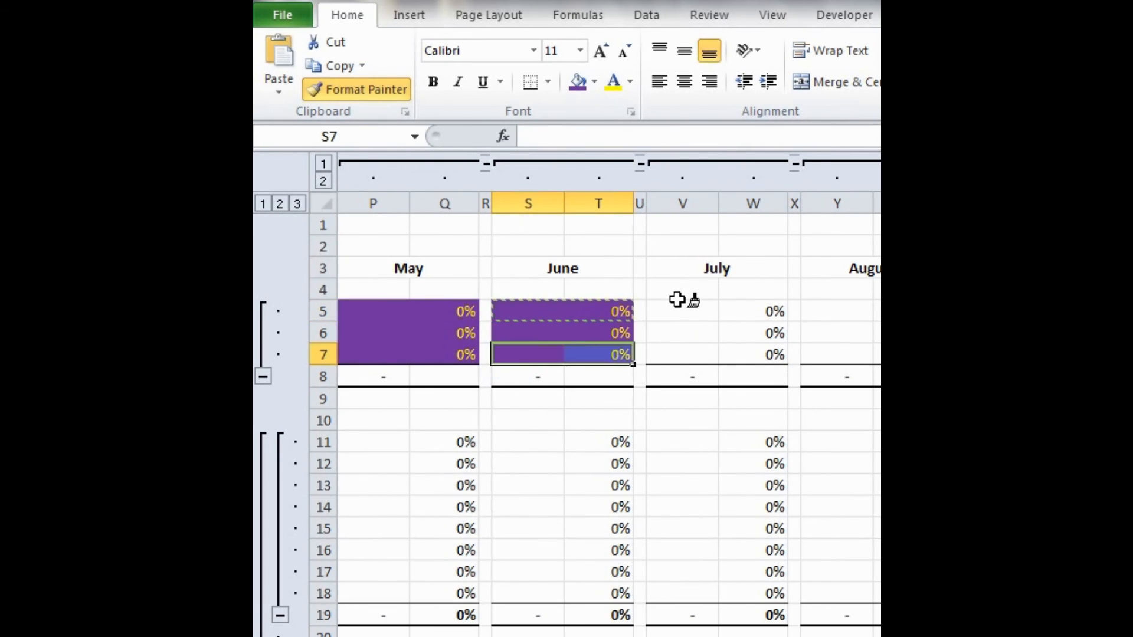
- Paint the income formatting onto the July, August and September cells in rows 5 to 7
left_click_drag(677, 301, 778, 345)
scroll(716, 328, "right", 6)
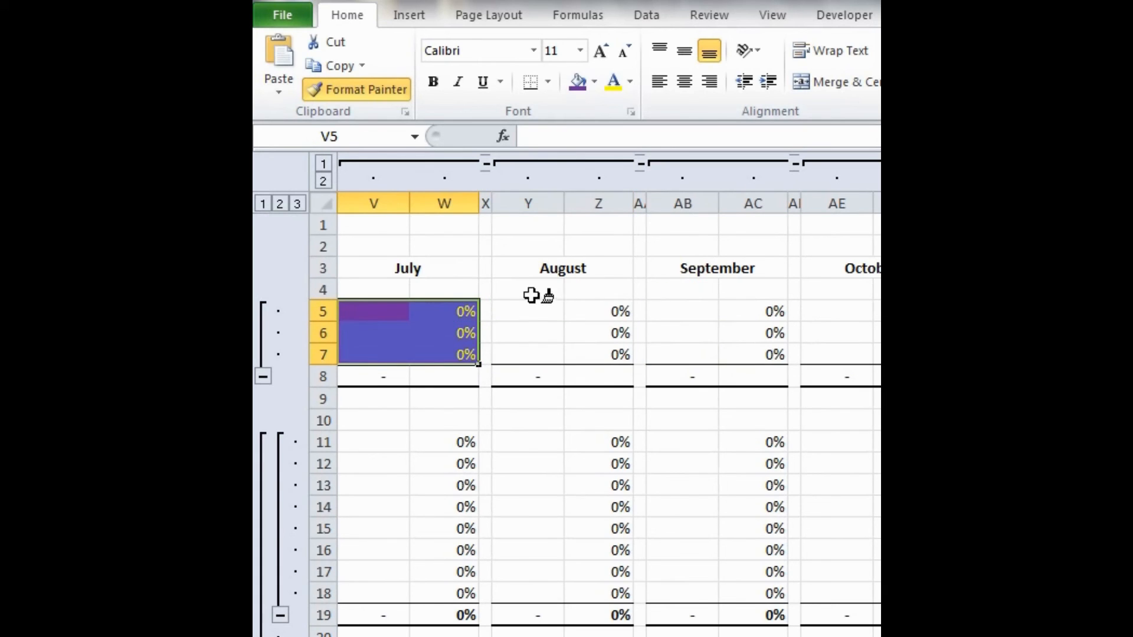
mouse_move(519, 301)
left_mouse_down()
mouse_move(631, 311)
mouse_move(626, 347)
left_mouse_up()
left_click_drag(688, 308, 784, 342)
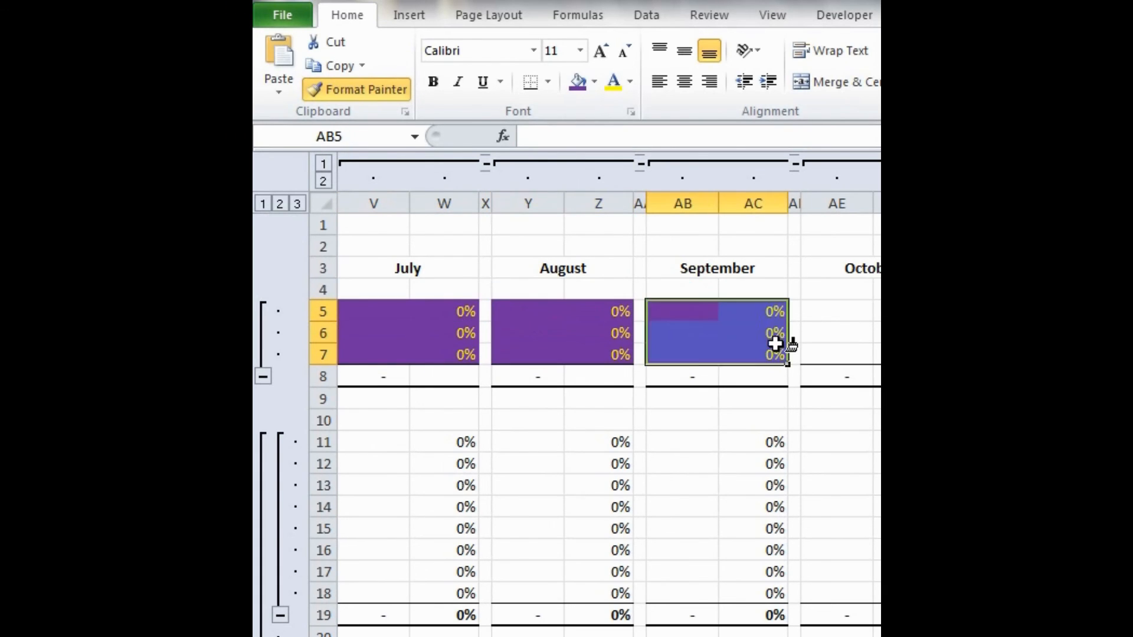
- Paint the income formatting onto the October, November, December and YTD Total cells in rows 5 to 7, then turn off Format Painter
scroll(723, 342, "right", 6)
mouse_move(530, 312)
left_mouse_down()
mouse_move(602, 329)
mouse_move(626, 354)
left_mouse_up()
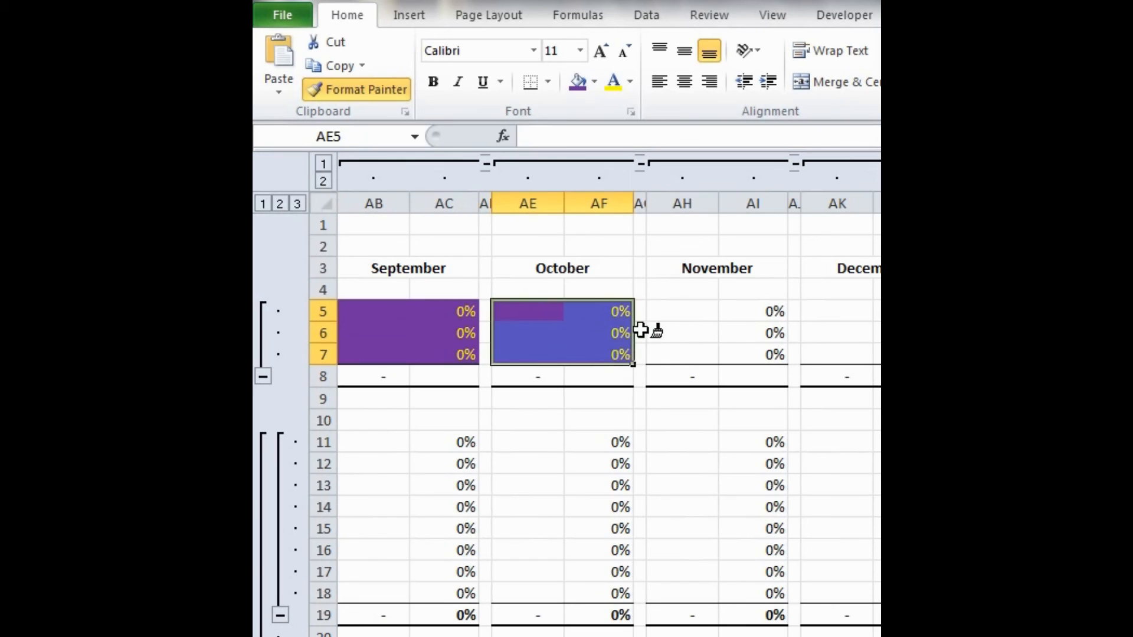
mouse_move(666, 309)
left_mouse_down()
mouse_move(766, 308)
mouse_move(761, 349)
left_mouse_up()
scroll(620, 311, "right", 3)
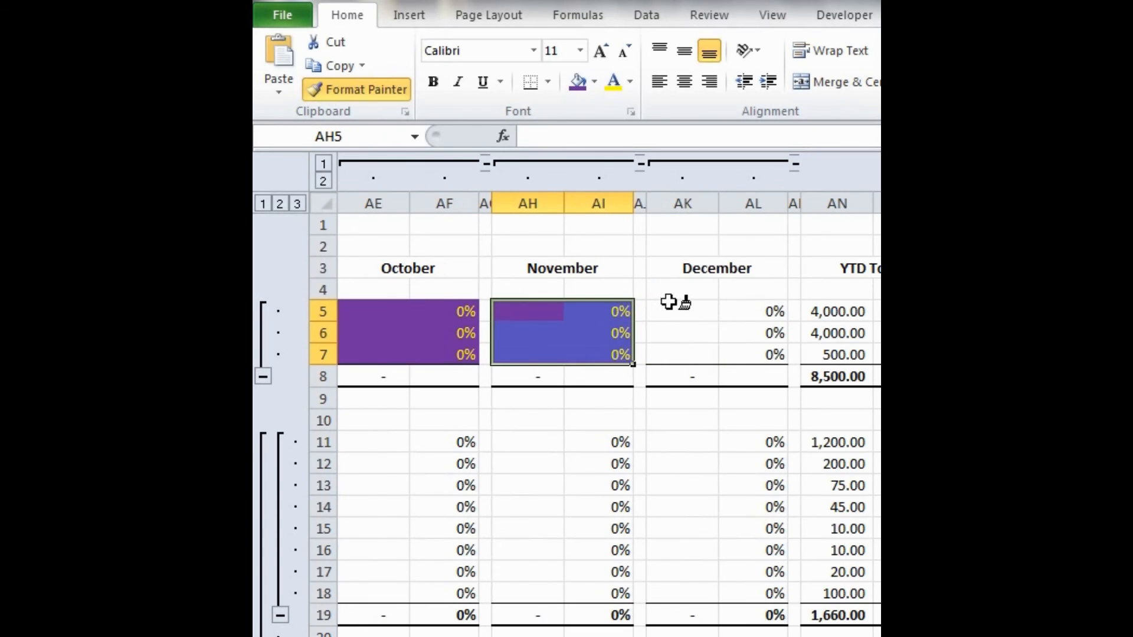
left_click_drag(671, 304, 759, 349)
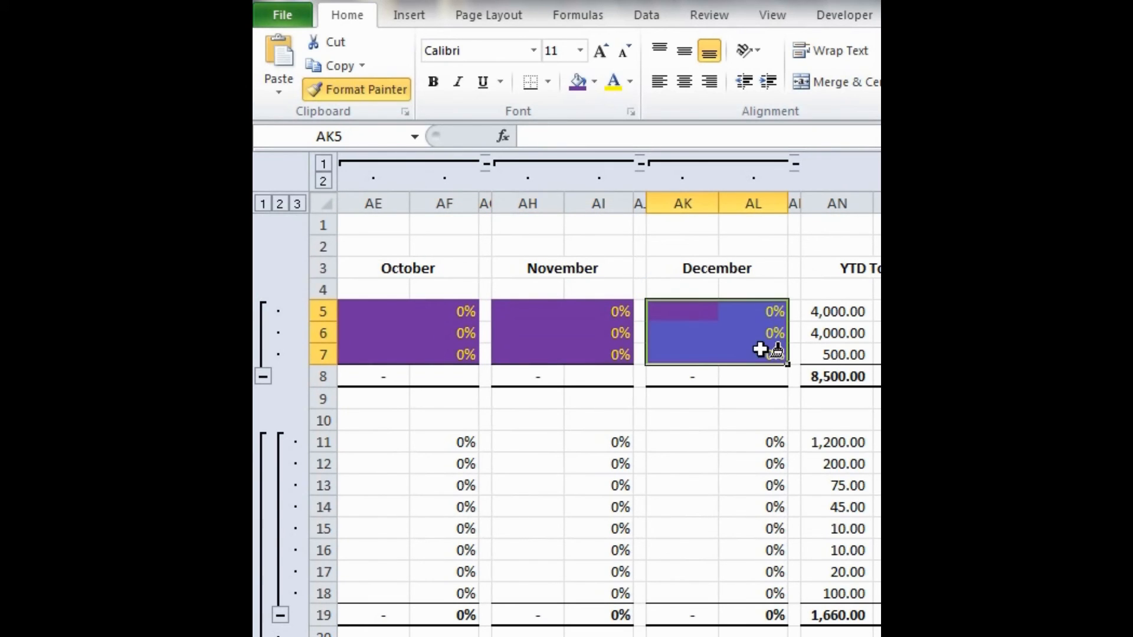
scroll(626, 335, "right", 3)
mouse_move(655, 311)
left_mouse_down()
mouse_move(749, 341)
mouse_move(767, 362)
left_mouse_up()
scroll(769, 369, "left", 12)
scroll(771, 378, "left", 20)
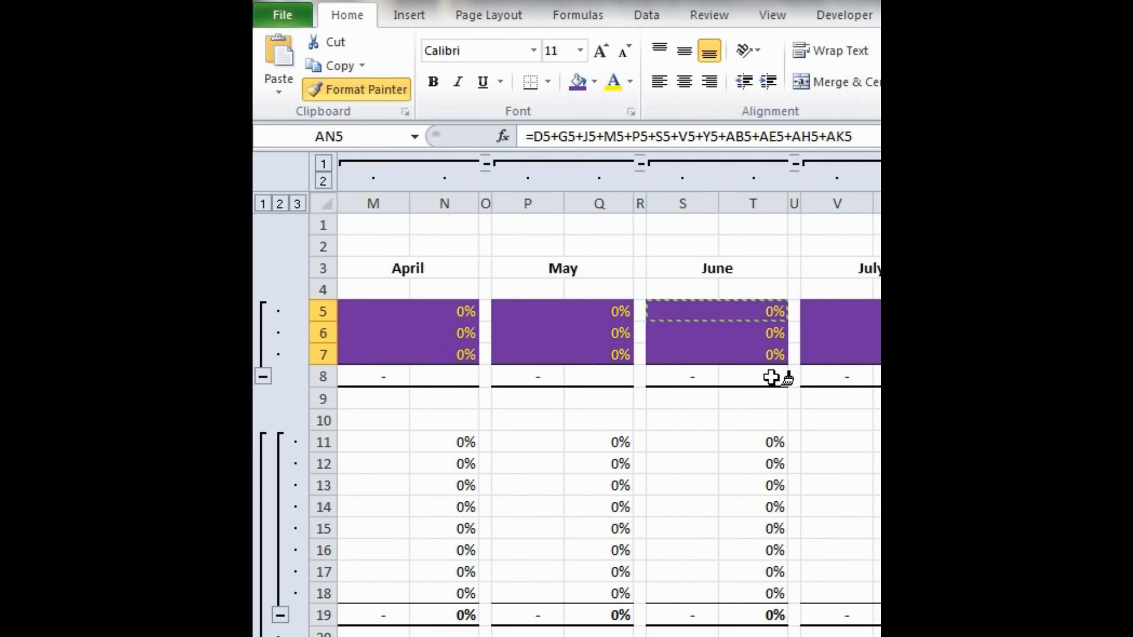
key("Escape")
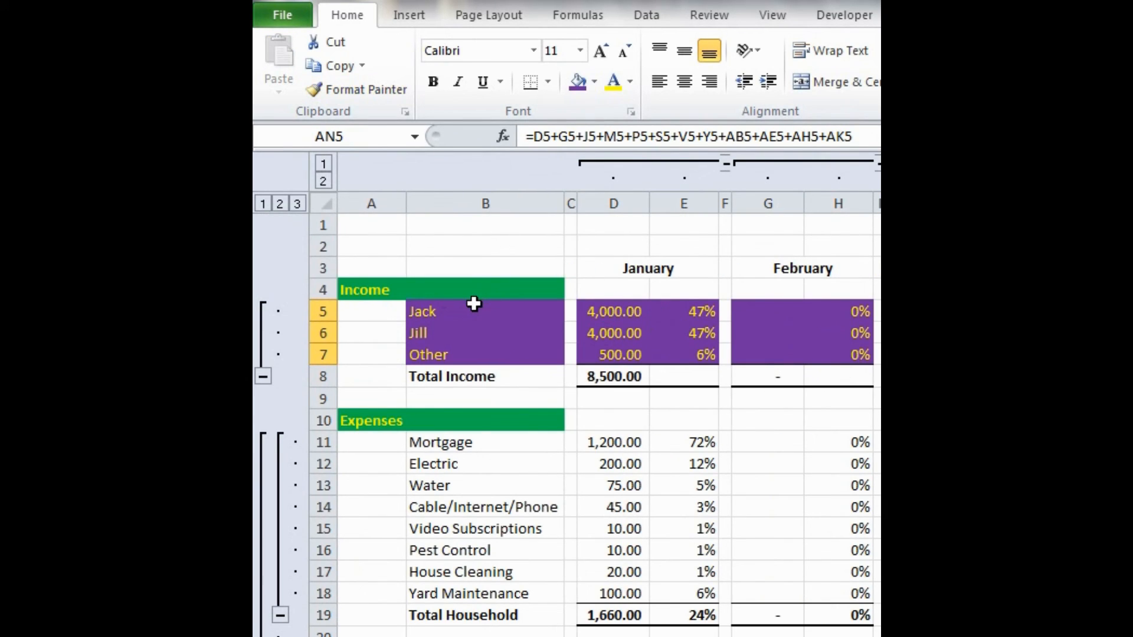
- Copy the formatting of B5:B7 onto the household labels in B11:B18 and auto labels in B21:B29 with Format Painter
mouse_move(473, 304)
left_mouse_down()
mouse_move(455, 309)
mouse_move(460, 351)
left_mouse_up()
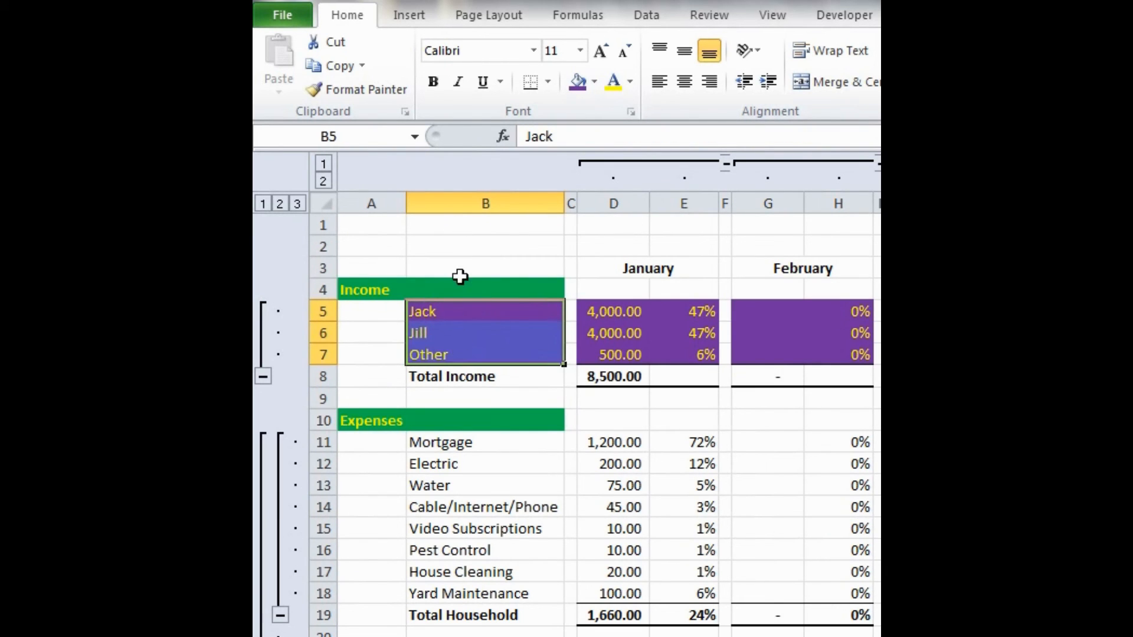
left_click(372, 93)
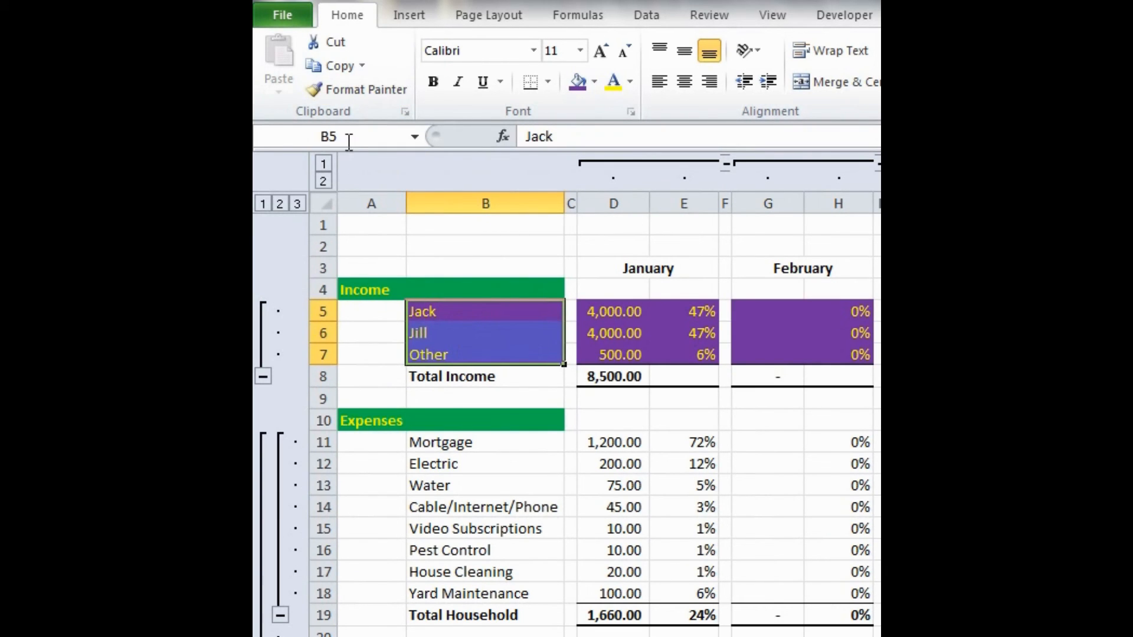
left_click(362, 93)
scroll(454, 282, "down", 2)
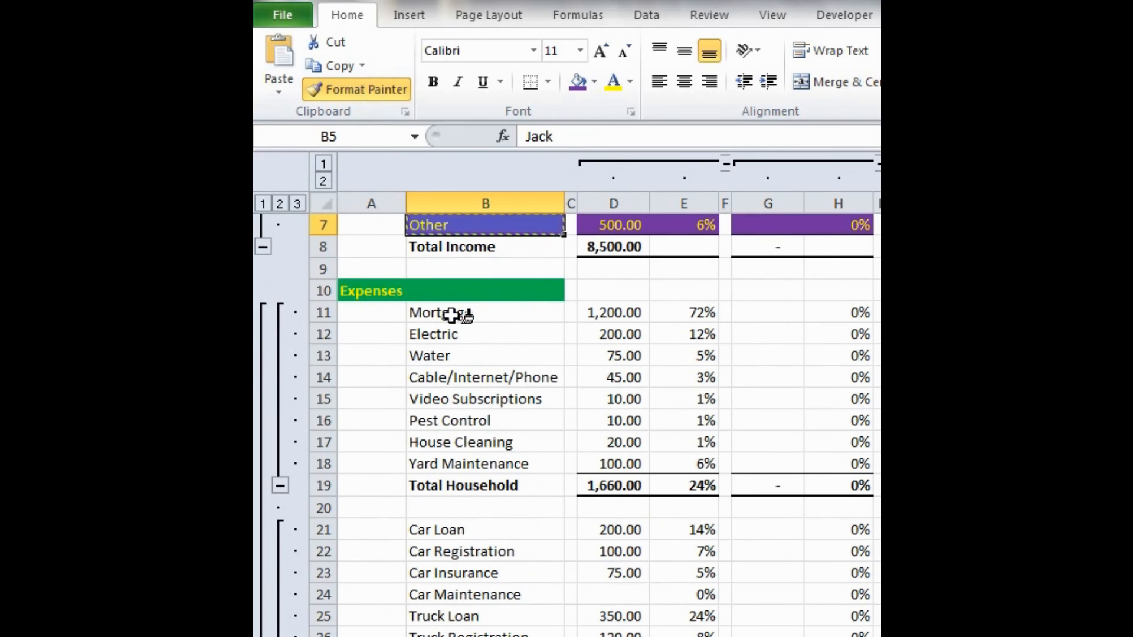
left_click_drag(455, 311, 470, 464)
scroll(460, 440, "down", 2)
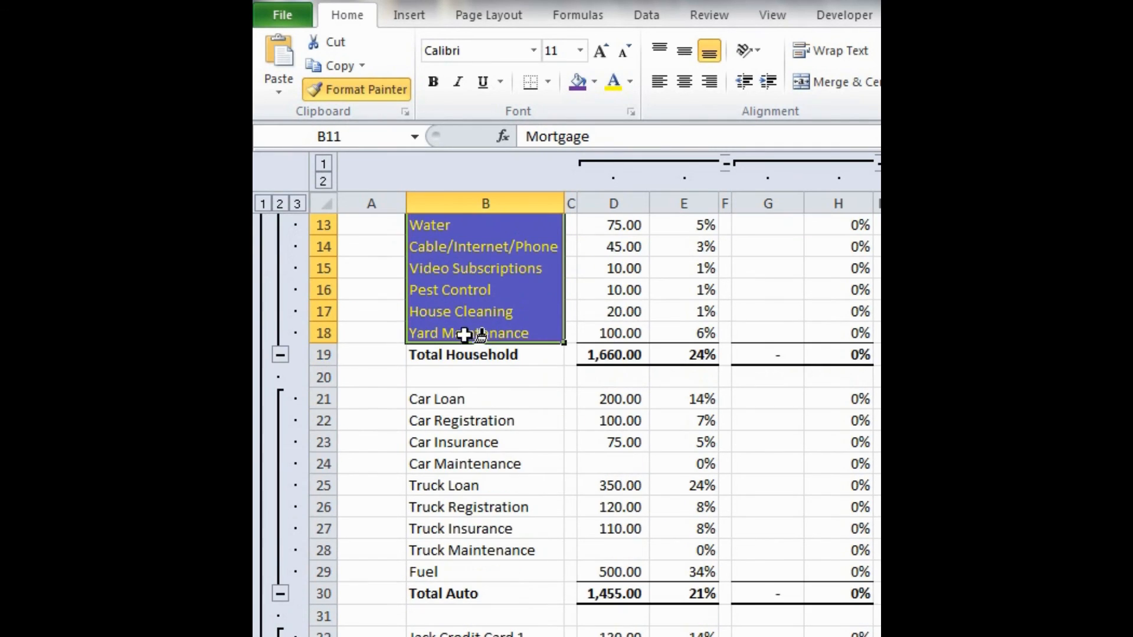
scroll(455, 379, "down", 1)
left_click_drag(454, 335, 473, 499)
- Paint the same label formatting onto the loan labels B32:B39, other labels B42:B48 and grocery cells B51:B53, ending Format Painter
scroll(472, 436, "down", 2)
scroll(474, 425, "down", 3)
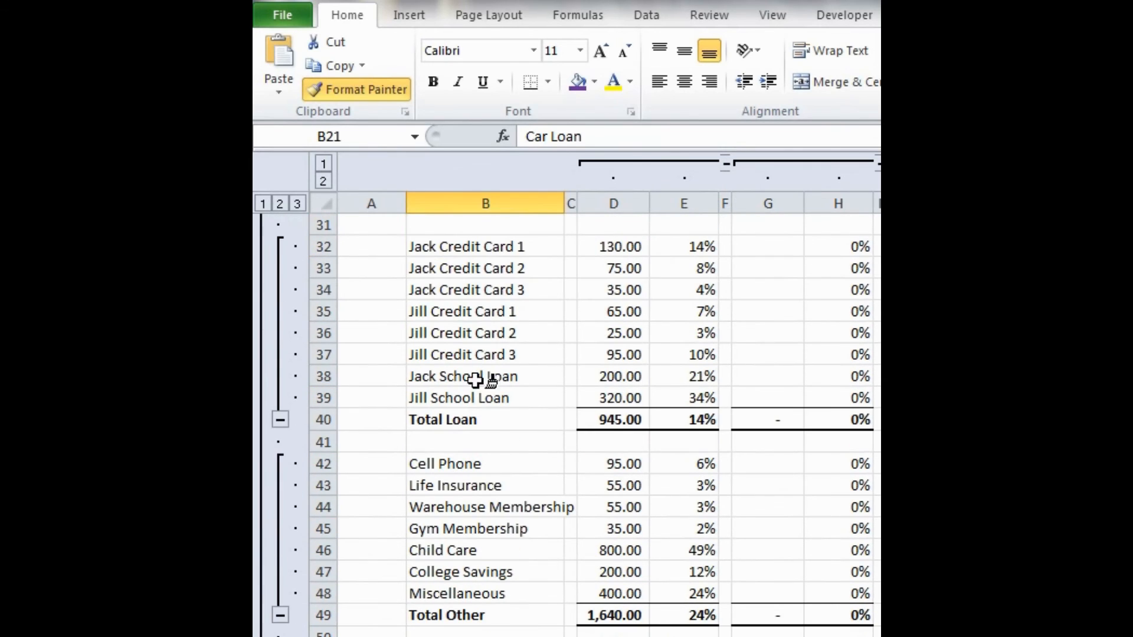
left_click_drag(458, 248, 464, 396)
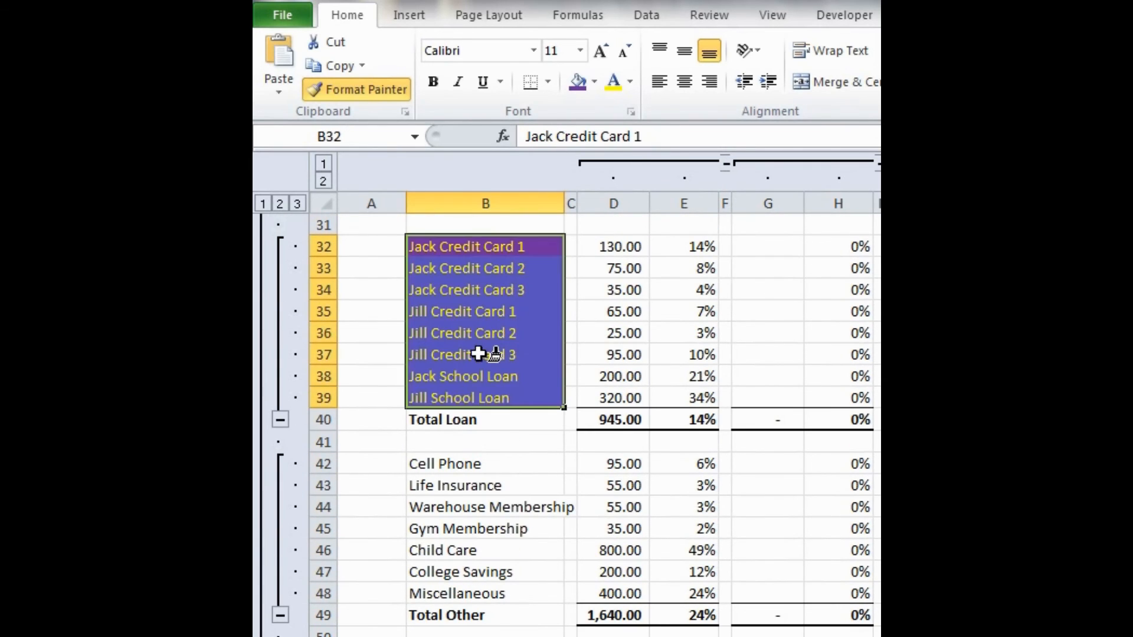
scroll(467, 342, "down", 2)
left_click_drag(458, 333, 472, 471)
left_click_drag(464, 529, 467, 571)
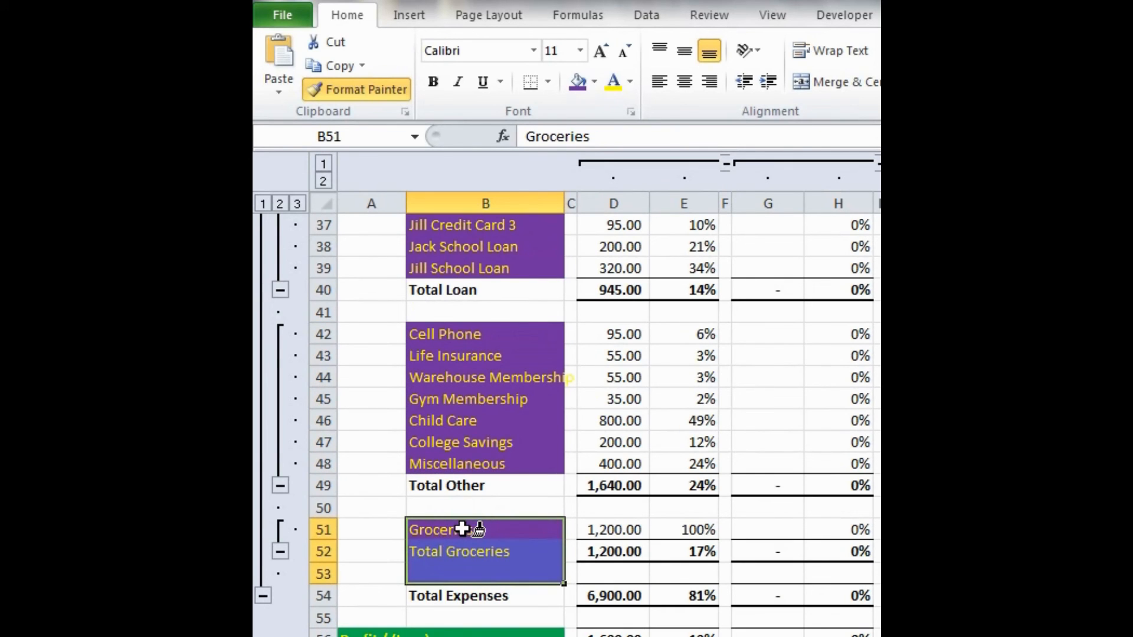
scroll(580, 543, "up", 12)
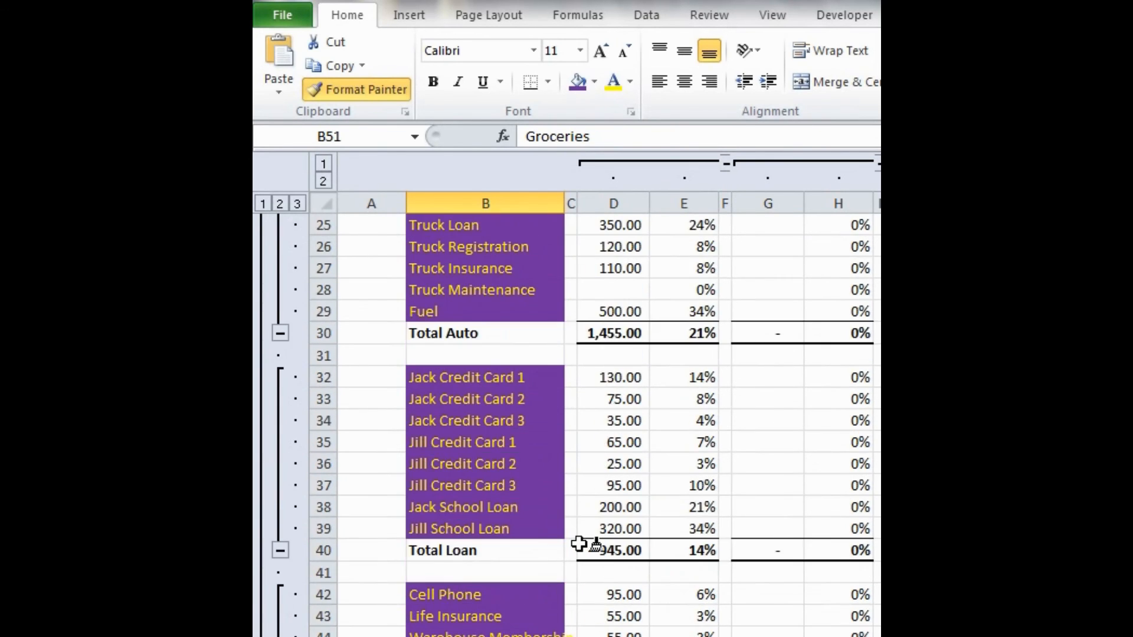
key("Escape")
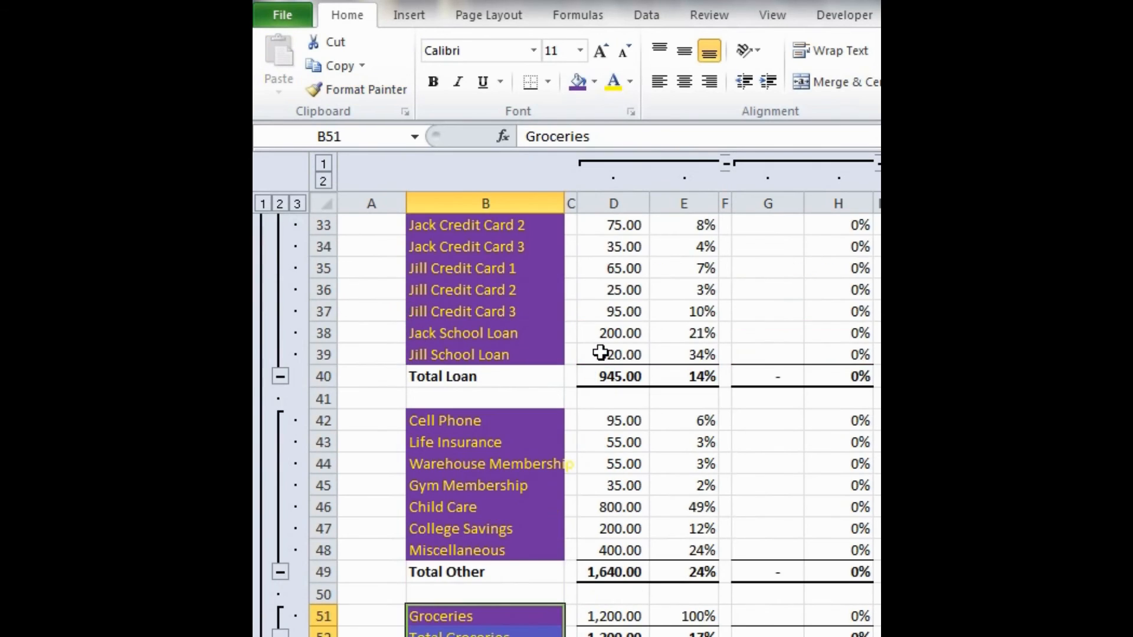
- Copy the formatting of the first income row, D5:AO5, across the Mortgage row from D11 with Format Painter
scroll(600, 353, "up", 11)
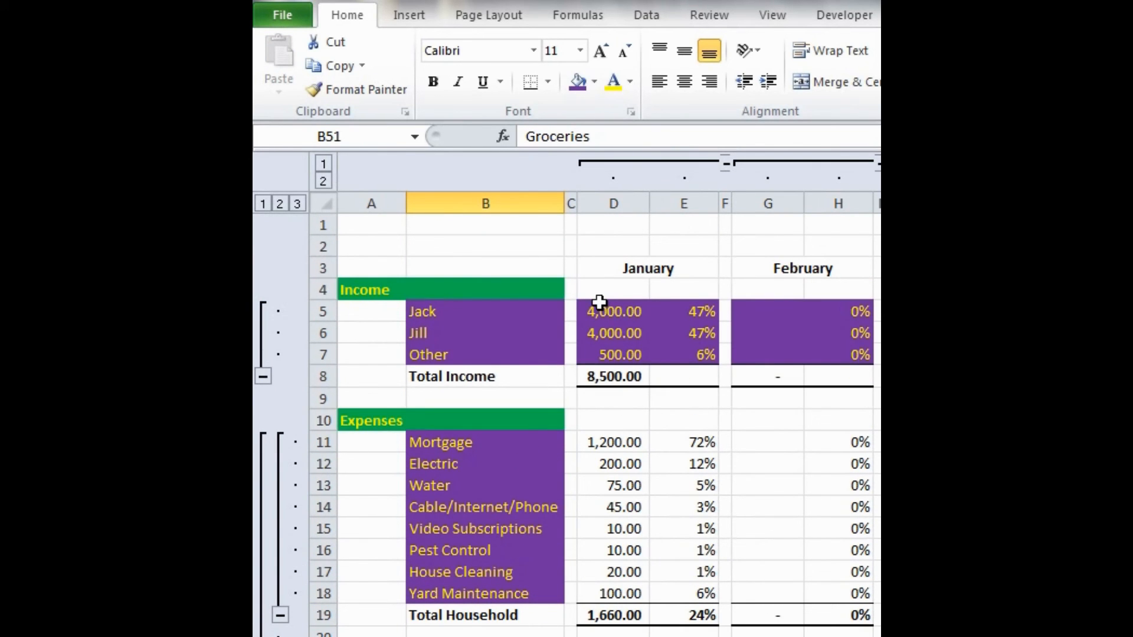
left_click(599, 302)
scroll(596, 313, "right", 3)
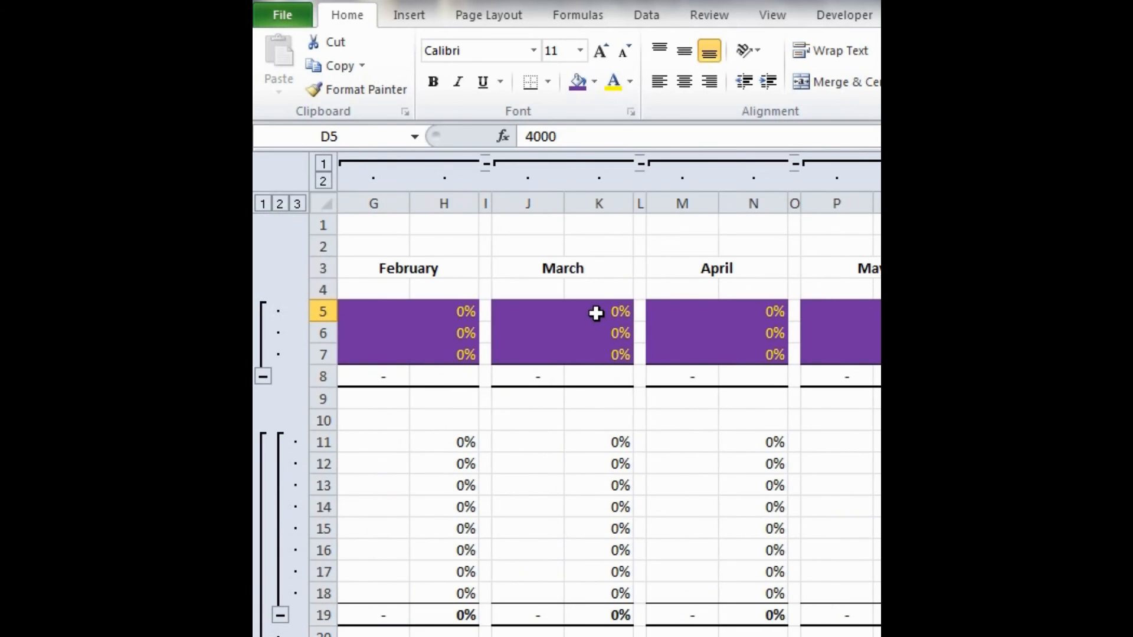
scroll(593, 314, "left", 3)
scroll(596, 307, "right", 7)
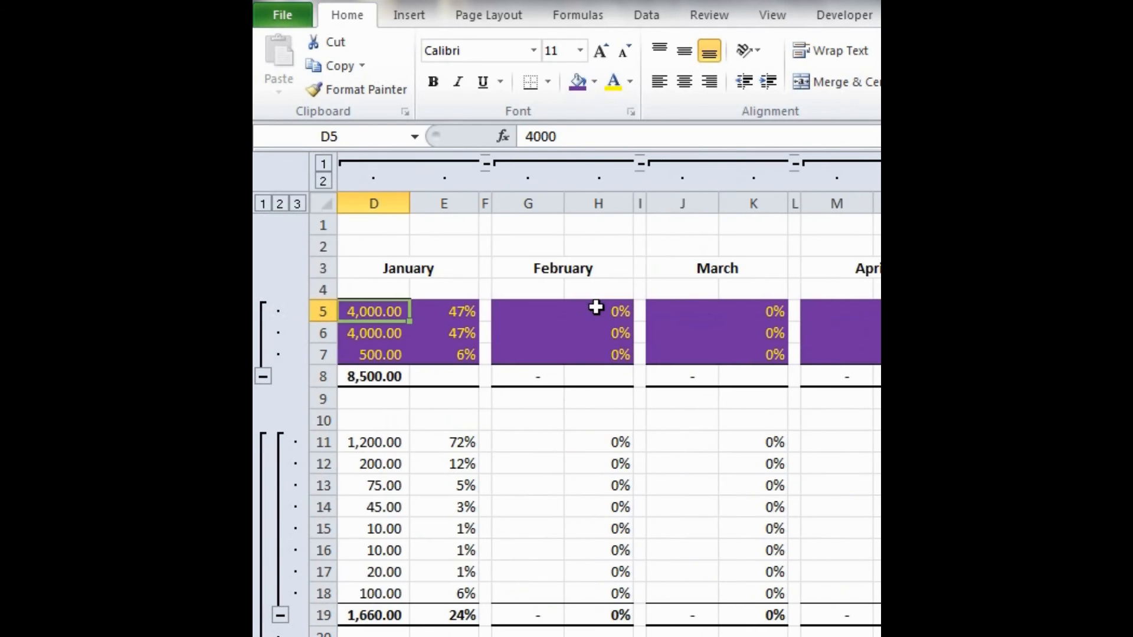
scroll(596, 306, "right", 8)
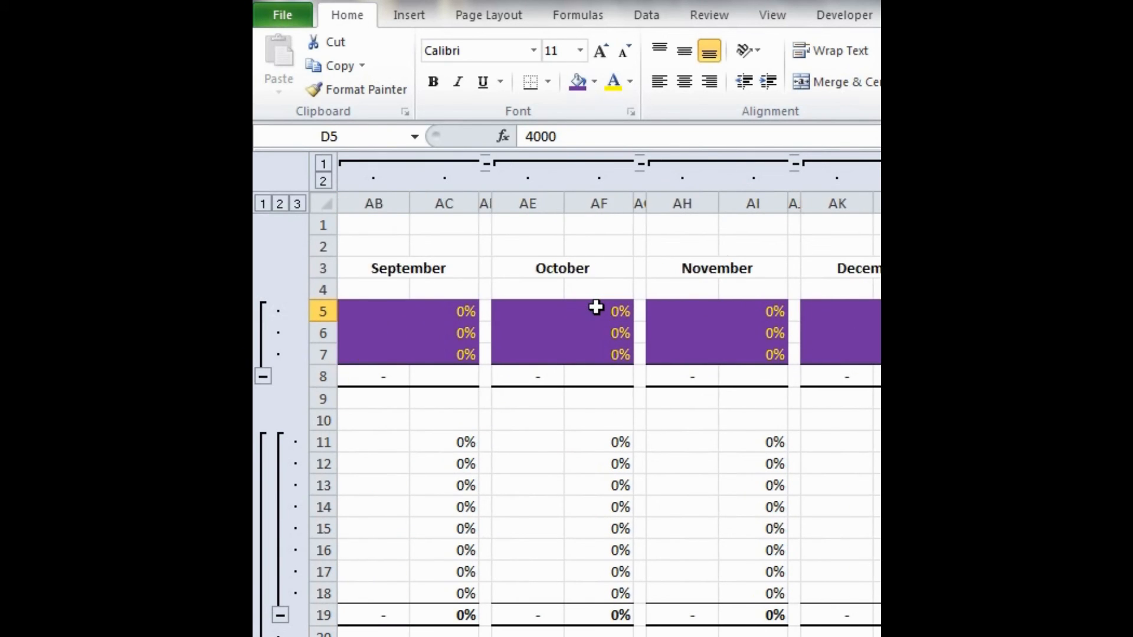
left_click(748, 309, "shift")
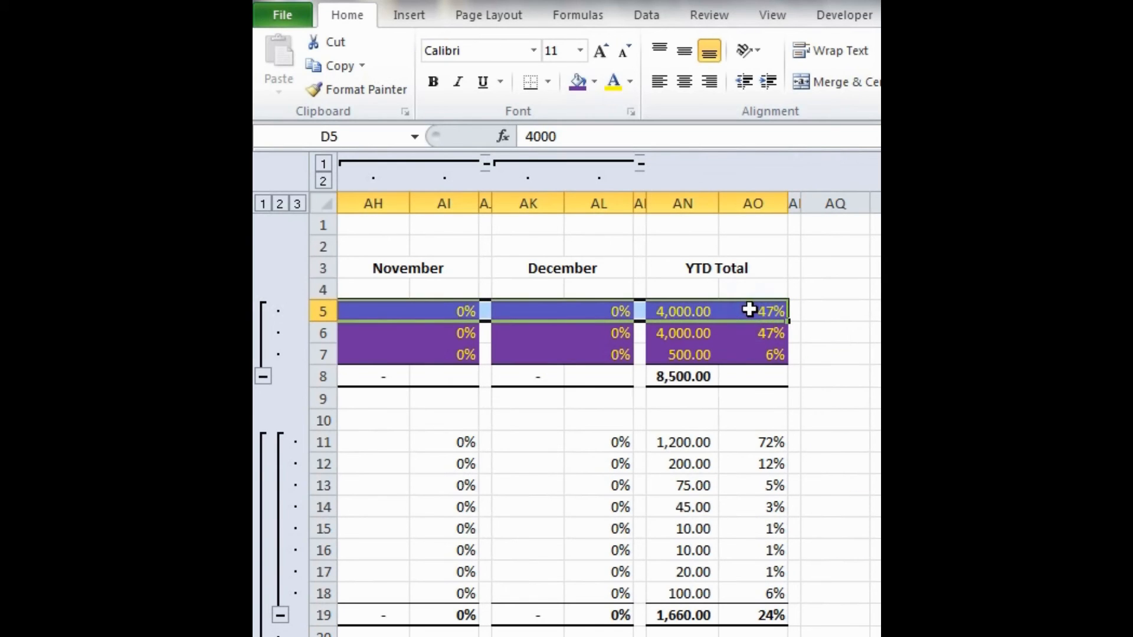
left_click(358, 90)
scroll(445, 320, "left", 7)
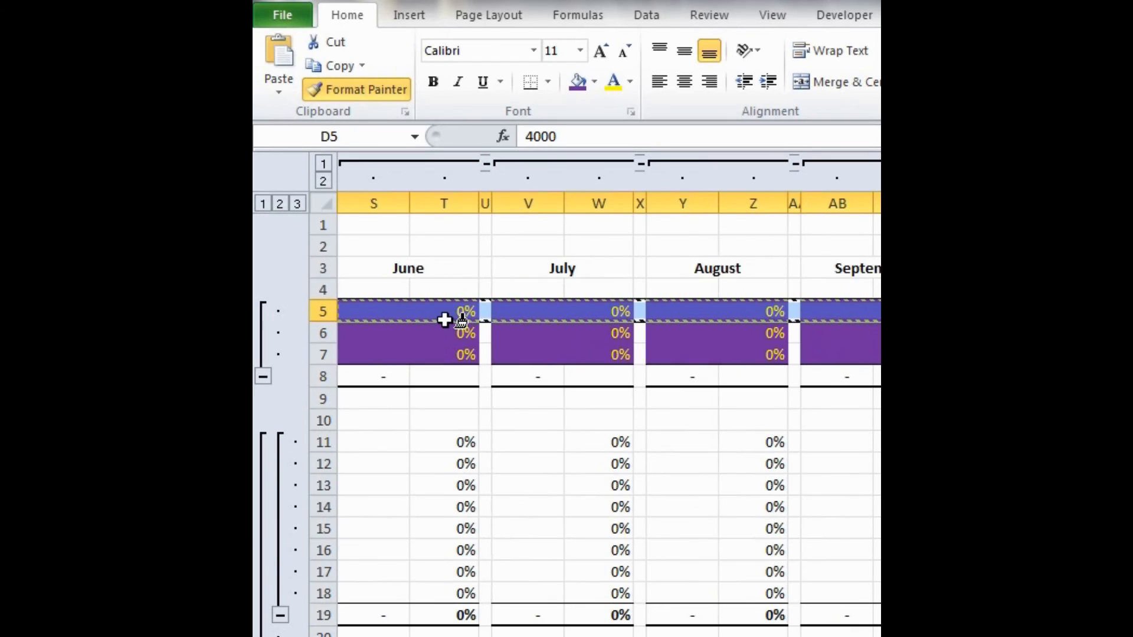
scroll(445, 319, "left", 9)
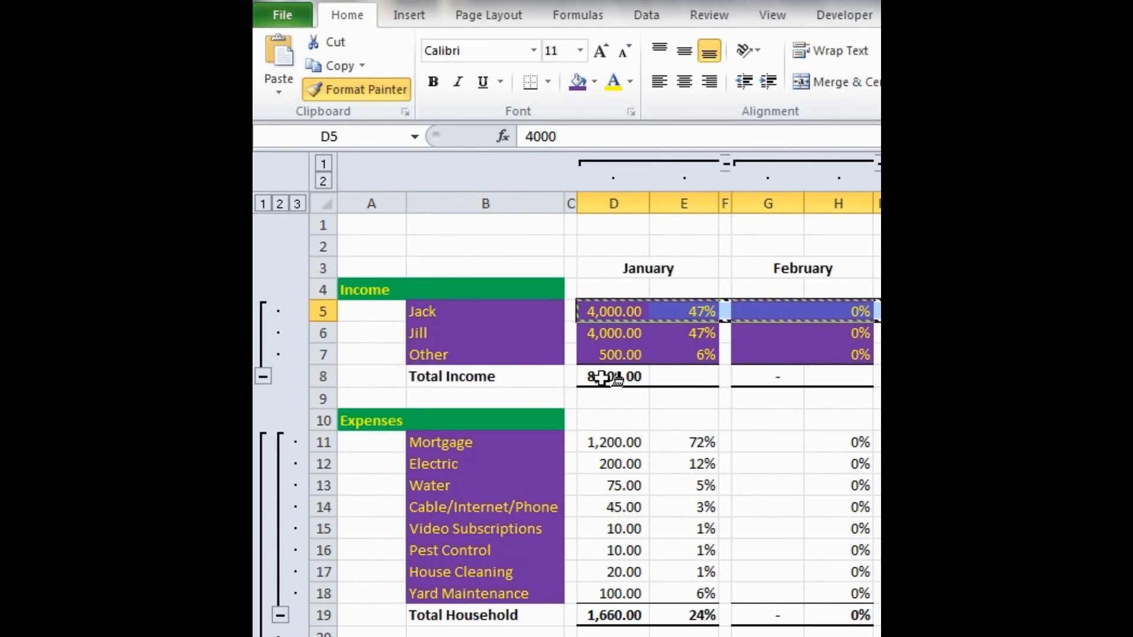
left_click(600, 444)
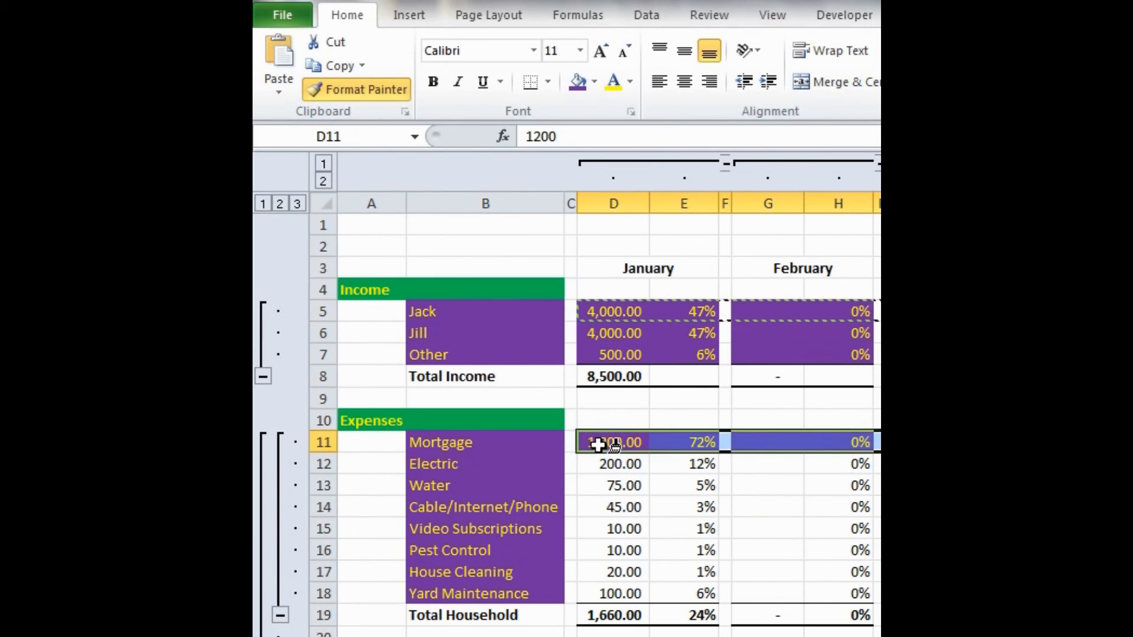
scroll(610, 461, "right", 9)
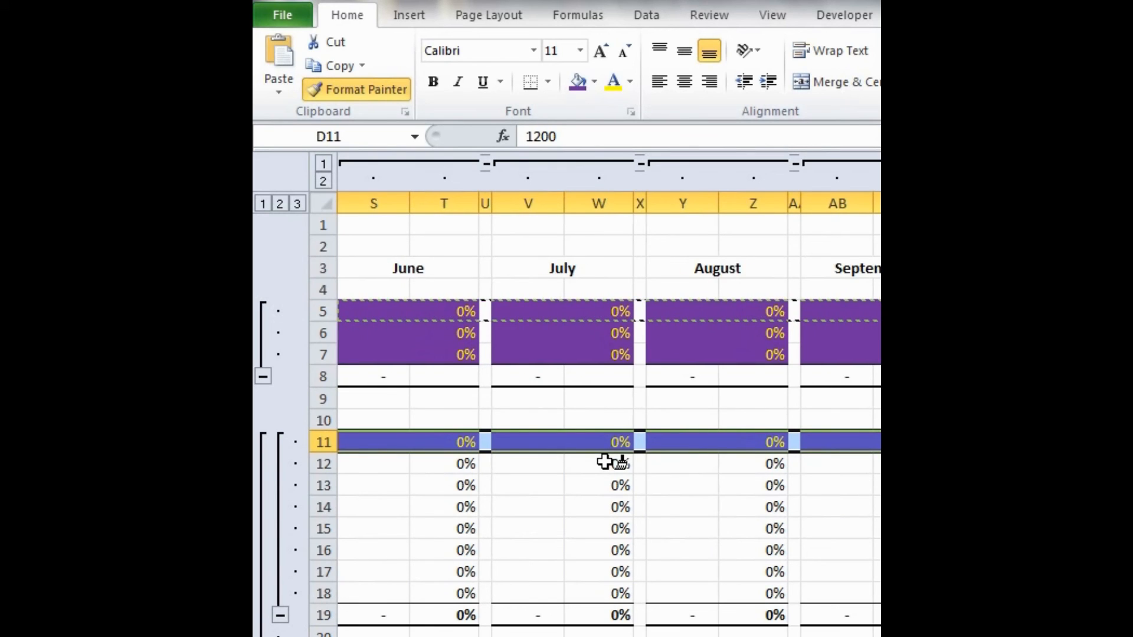
scroll(609, 461, "right", 7)
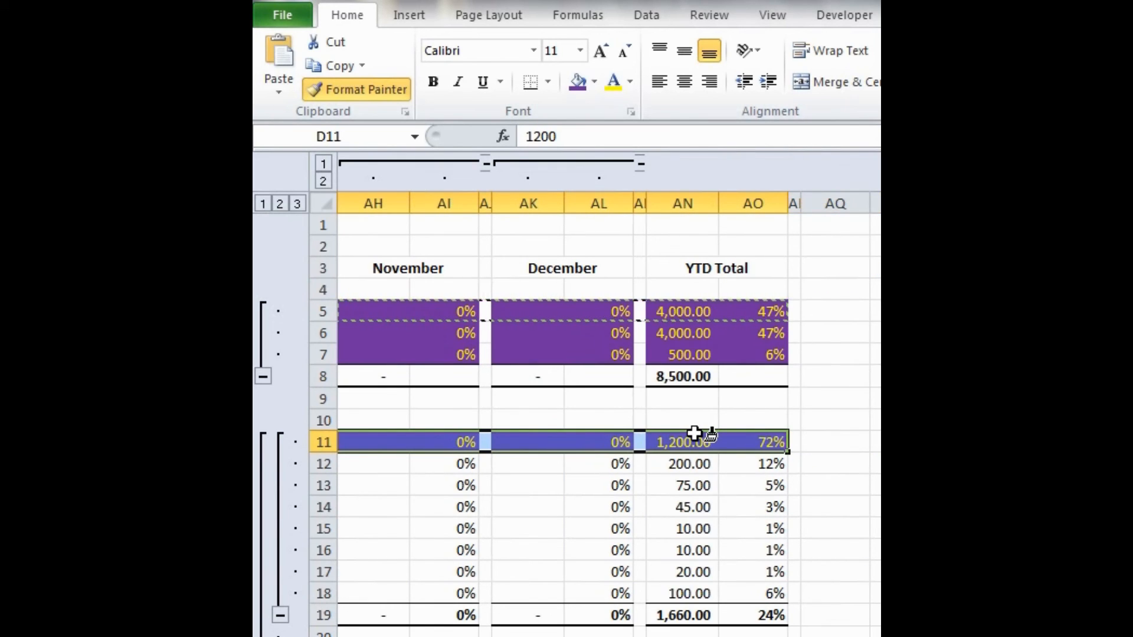
scroll(694, 434, "left", 15)
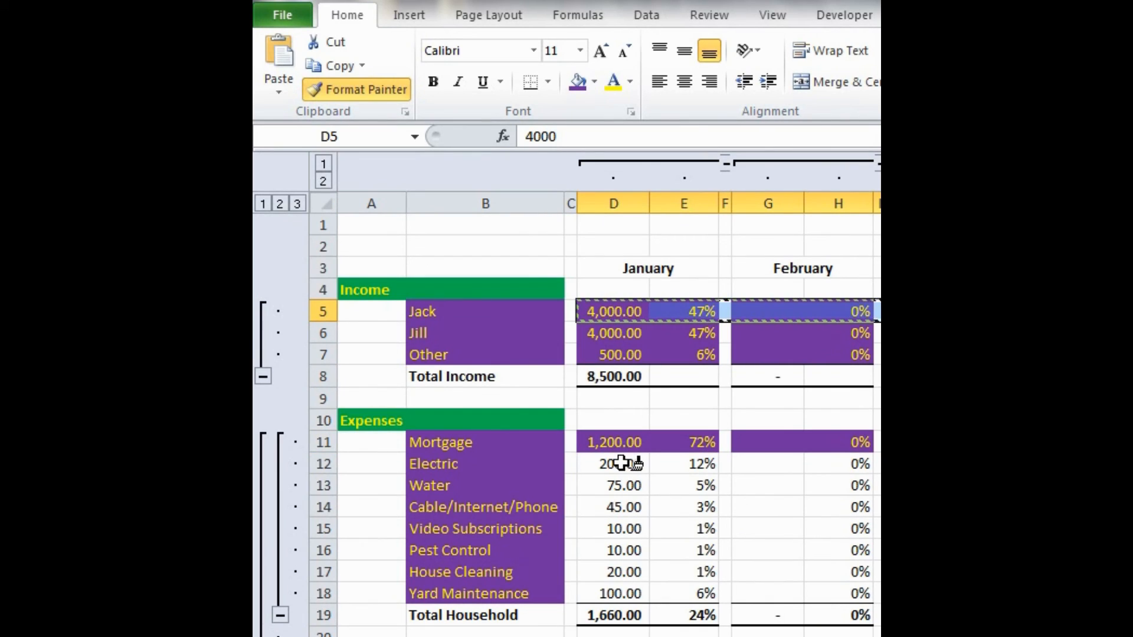
- Paint the copied row formatting across the remaining household expense rows 12 to 18, from Electric to Yard Maintenance
left_click(619, 464)
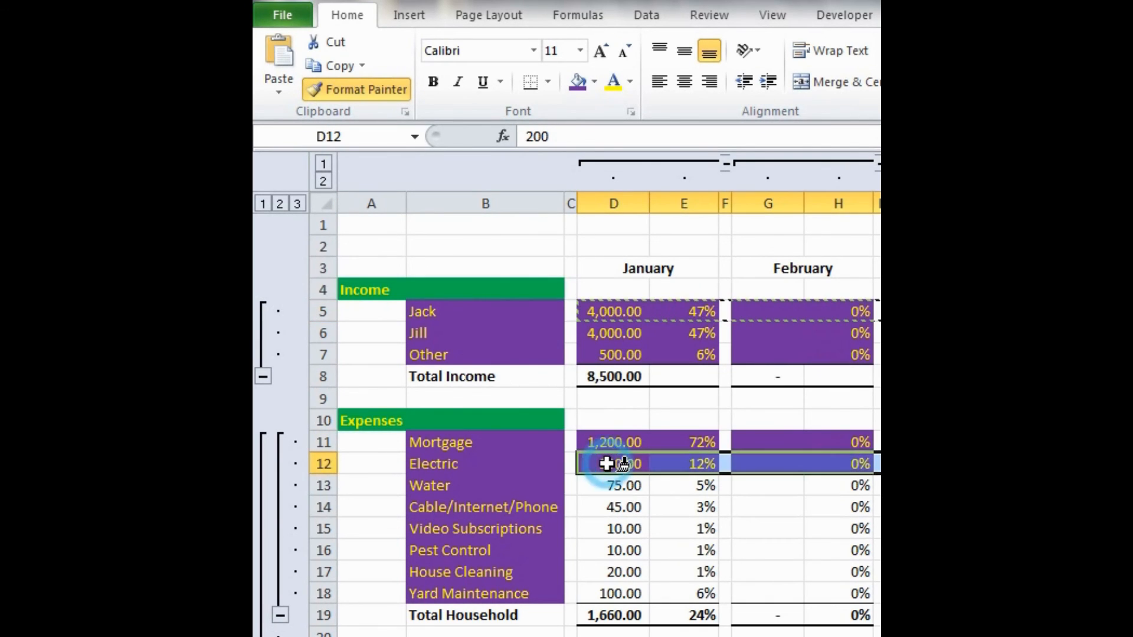
left_click(613, 484)
left_click(606, 508)
left_click(611, 529)
left_click(612, 550)
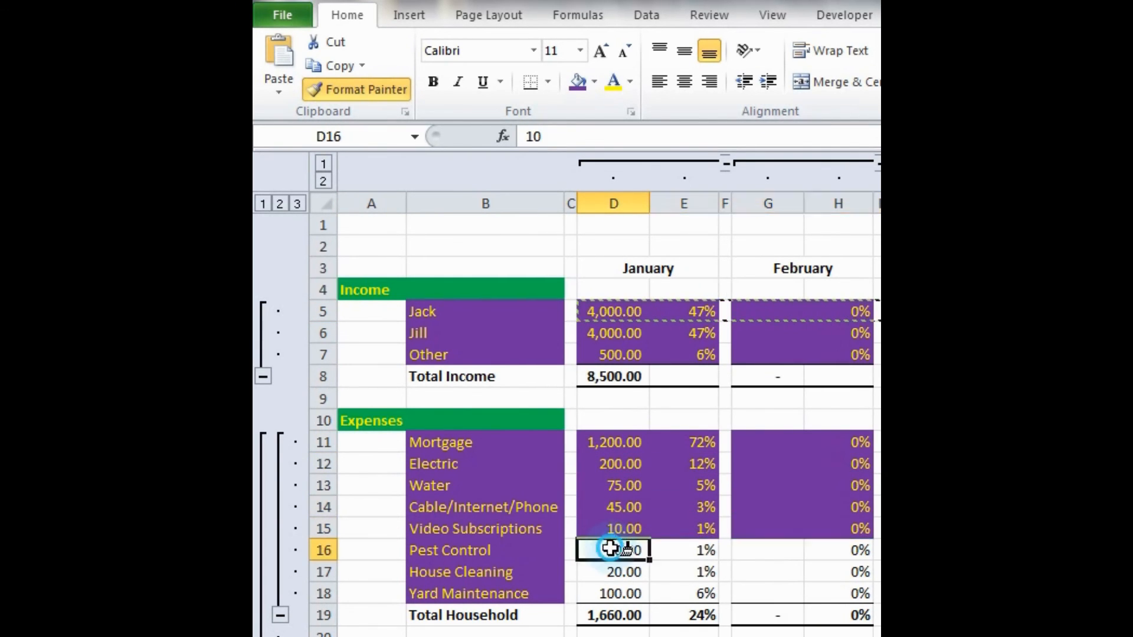
left_click(612, 572)
left_click(606, 592)
scroll(611, 560, "down", 5)
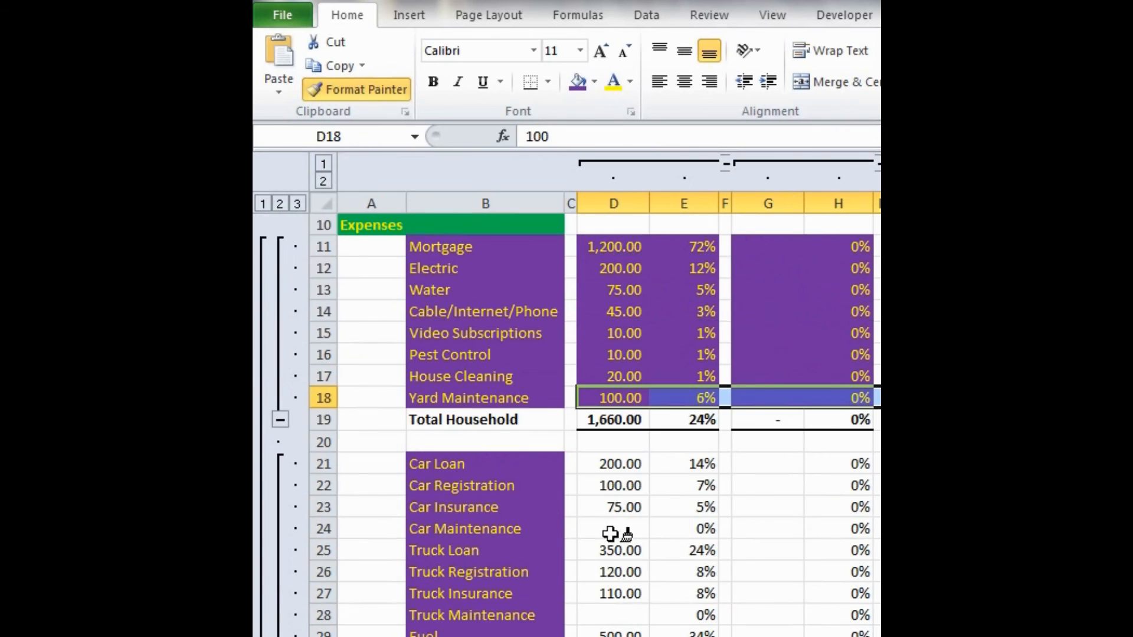
- Paint the copied row formatting across the auto expense rows 21 to 29, from Car Loan to Fuel
left_click(605, 334)
left_click(608, 355)
left_click(607, 378)
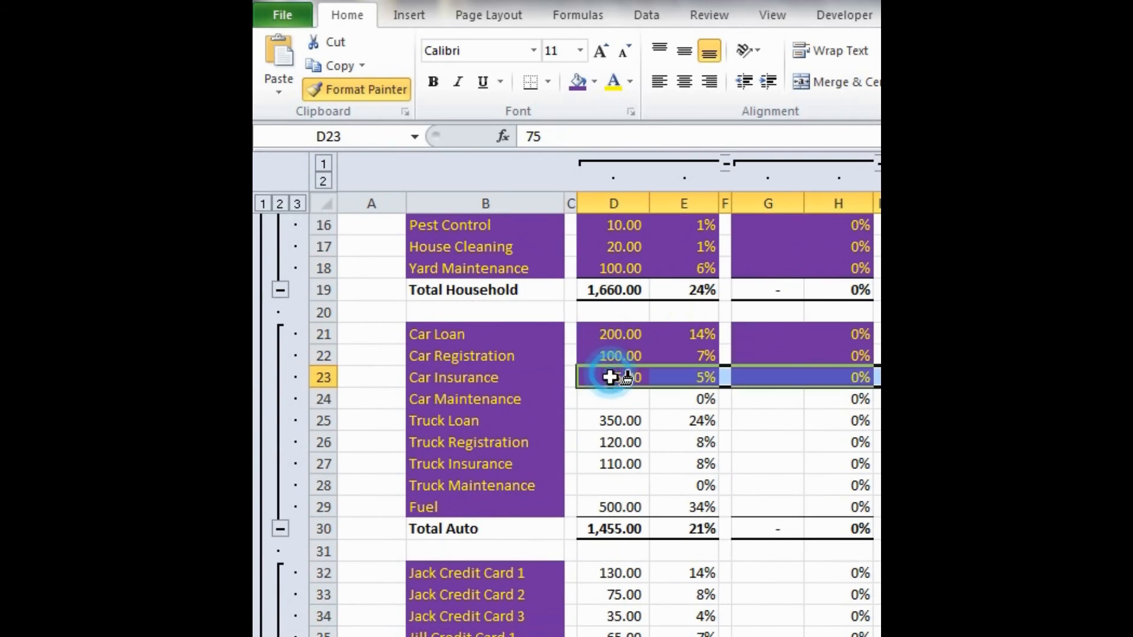
left_click(609, 399)
left_click(612, 421)
left_click(614, 434)
left_click(609, 463)
left_click(613, 485)
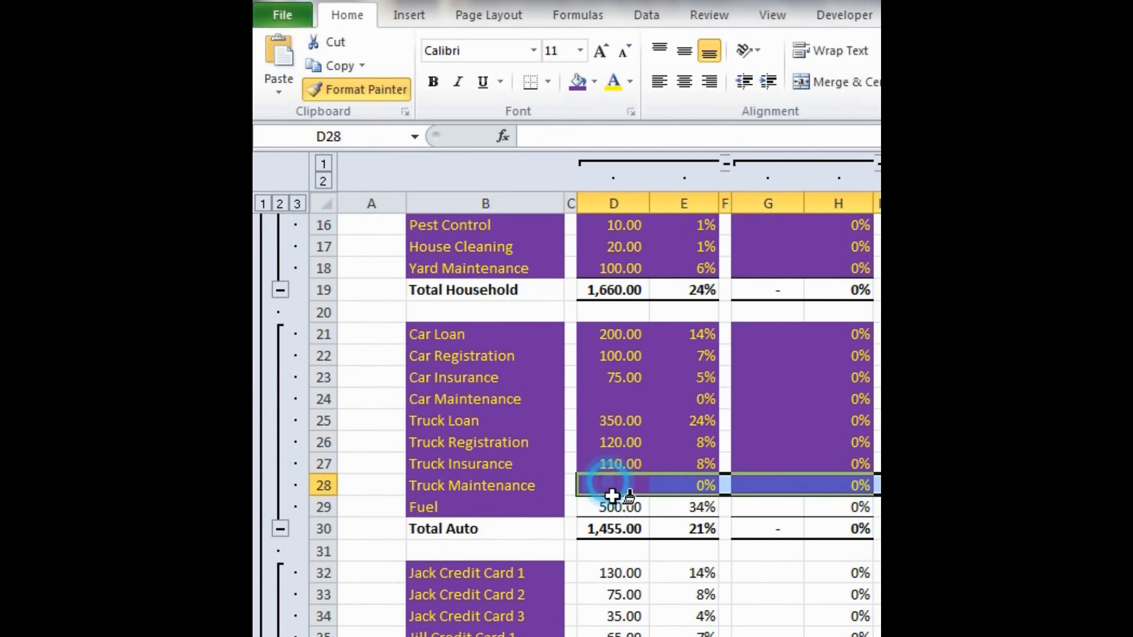
left_click(610, 507)
- Paint the copied row formatting across the credit card and school loan rows 32 to 39
scroll(620, 422, "down", 3)
left_click(617, 378)
left_click(611, 399)
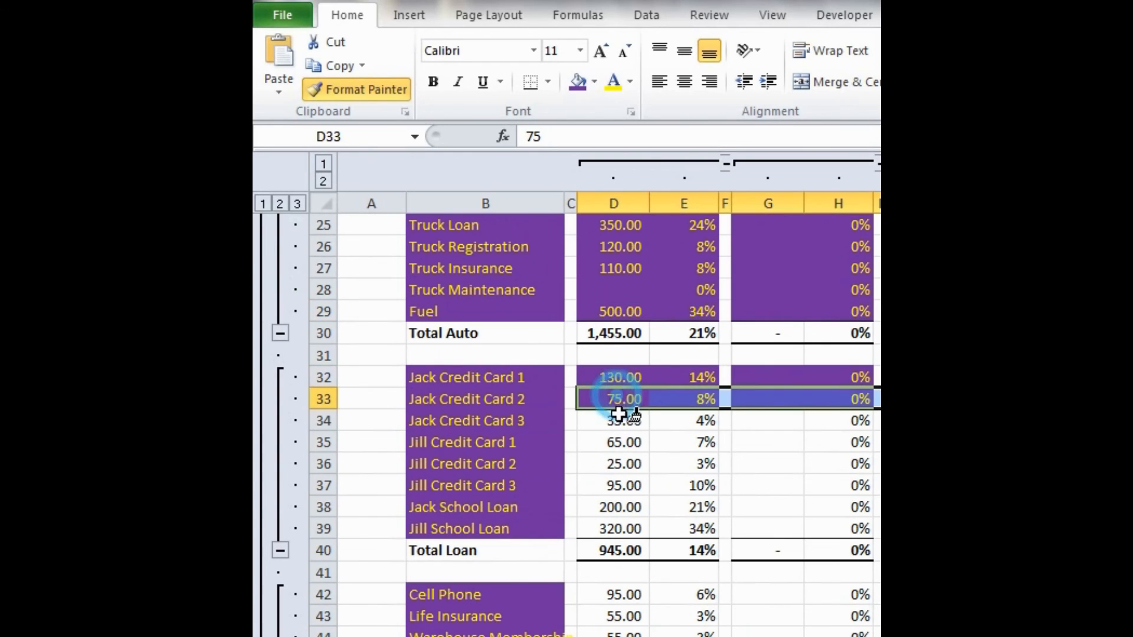
left_click(616, 421)
left_click(619, 443)
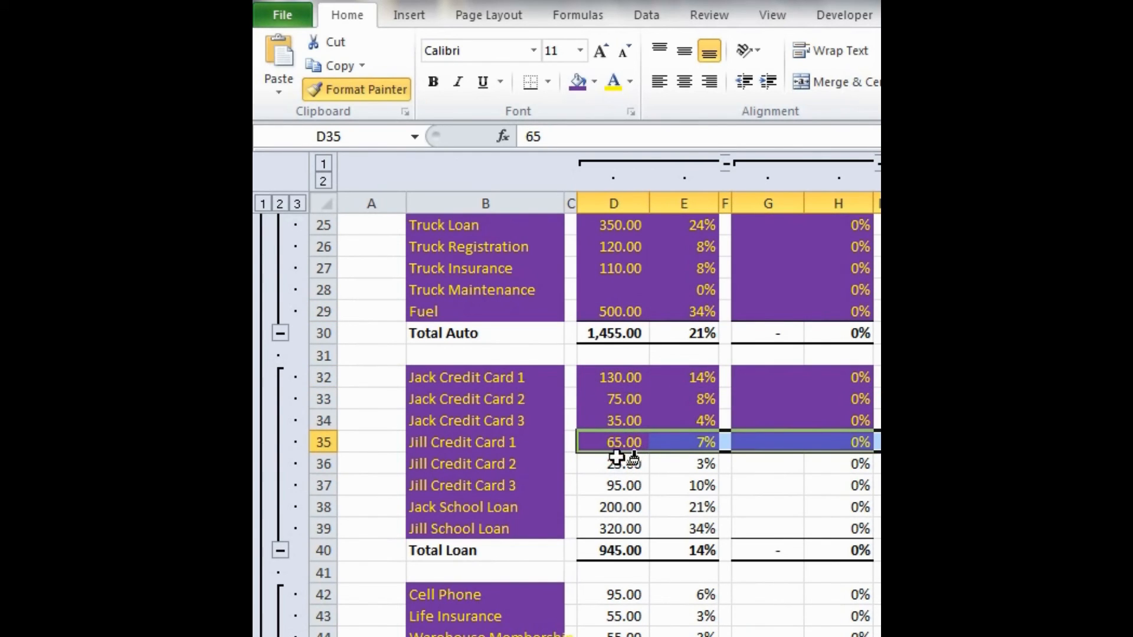
left_click(615, 464)
left_click(614, 486)
left_click(614, 506)
left_click(610, 527)
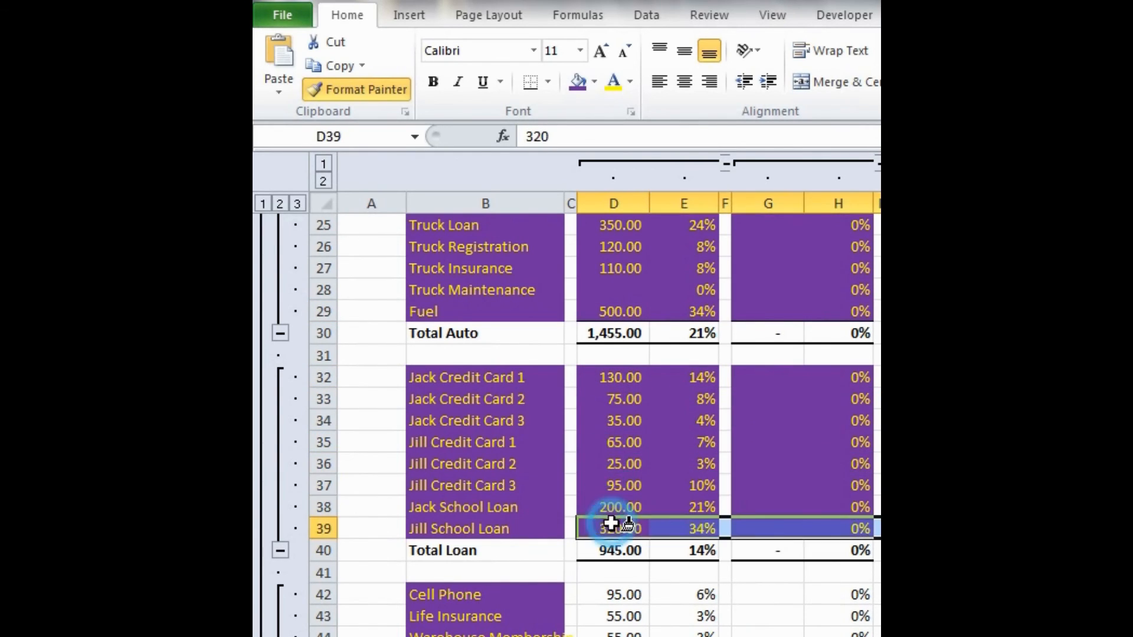
- Paint the copied row formatting across the other expense rows 42 to 48, from Cell Phone to Miscellaneous
scroll(613, 523, "down", 1)
scroll(612, 523, "down", 2)
left_click(616, 399)
left_click(615, 421)
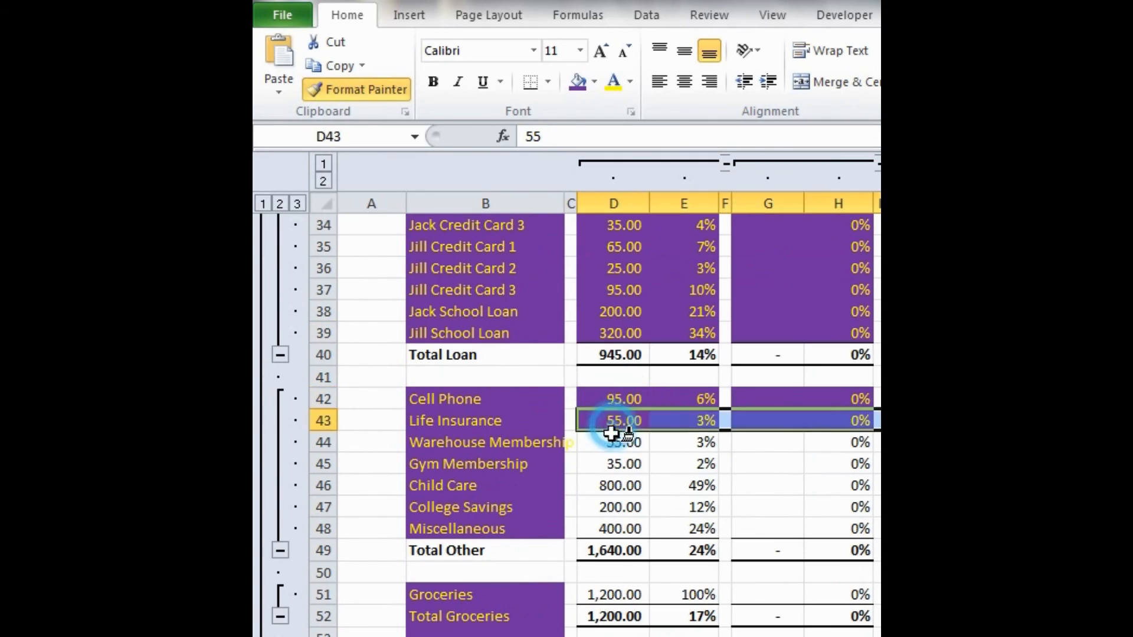
left_click(613, 442)
left_click(615, 464)
left_click(614, 485)
left_click(614, 507)
left_click(615, 529)
- Paint the copied row formatting across the Groceries row 51 and end Format Painter
scroll(615, 526, "down", 2)
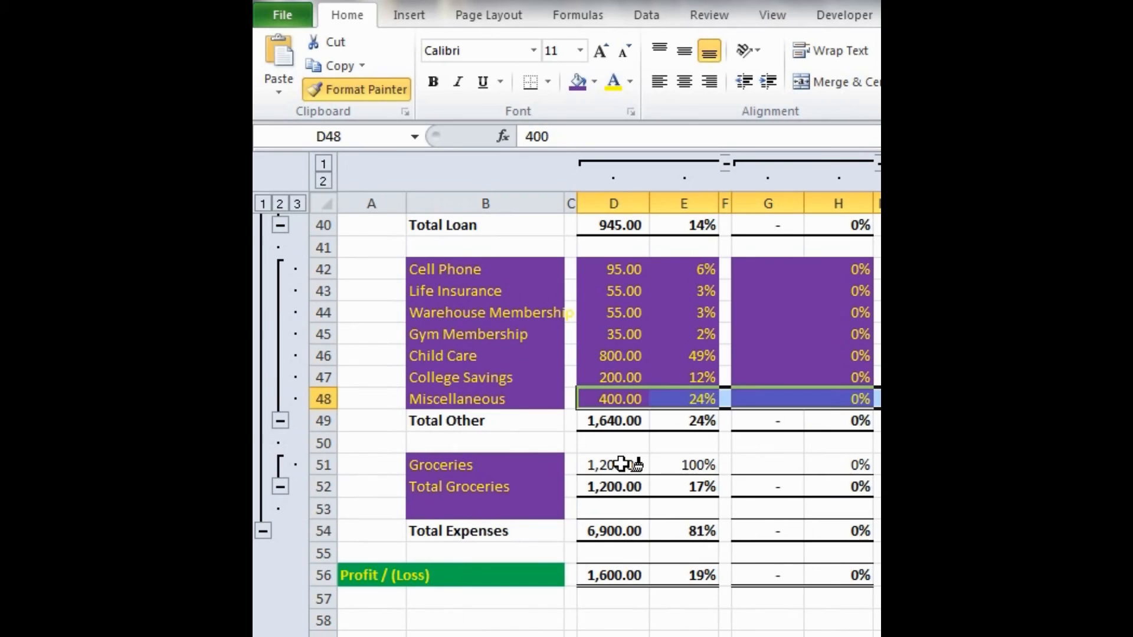
left_click(621, 464)
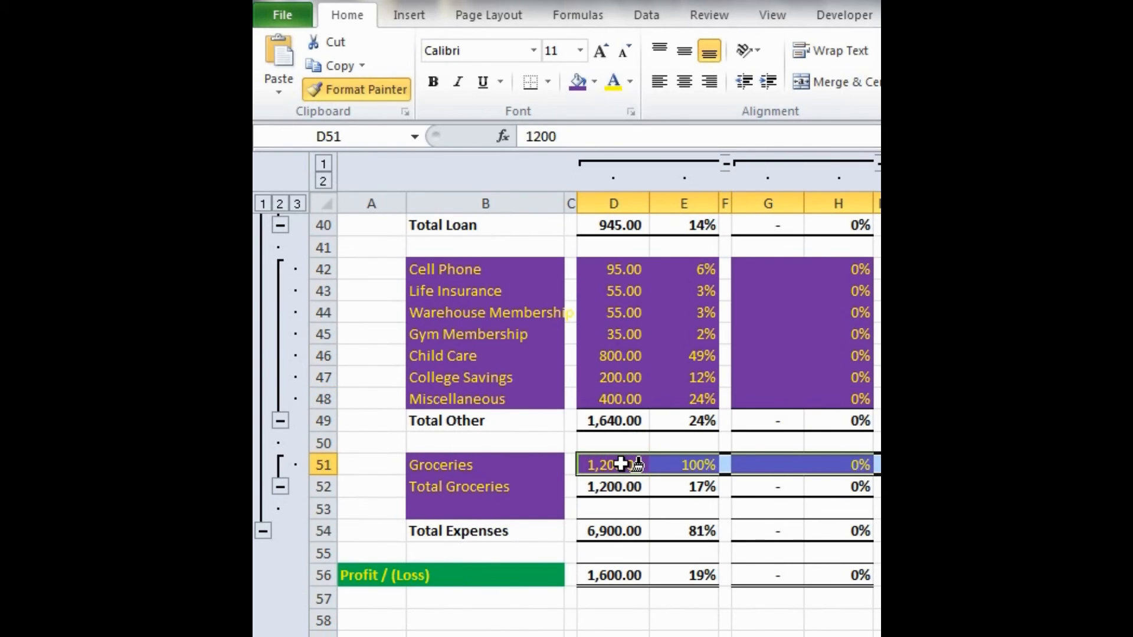
key("Escape")
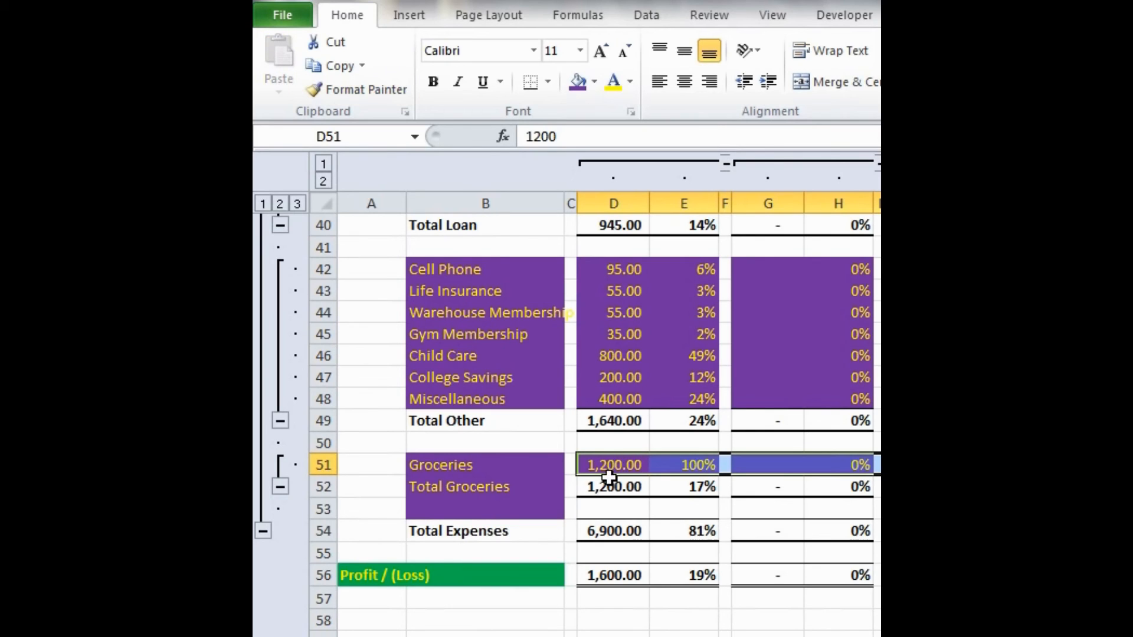
- Copy the bold, unfilled formatting of the Total Other label in B49 onto the Total Groceries label in B52 with Format Painter
left_click(431, 422)
left_click(356, 89)
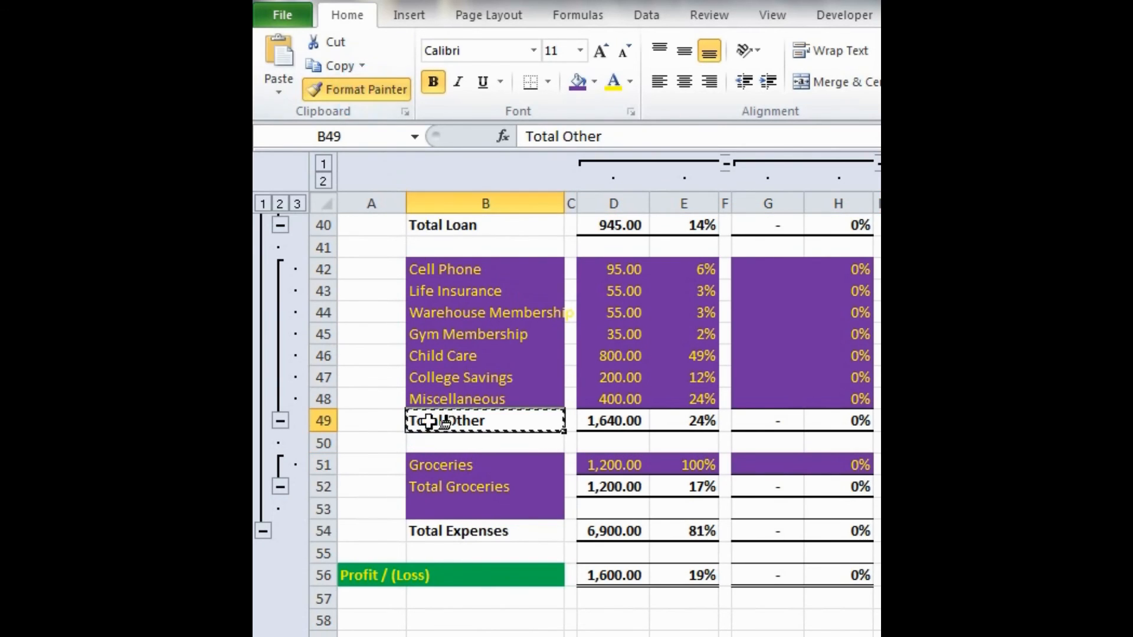
left_click(478, 488)
- Copy the blank cell B55 over B53 to remove the stray purple fill below Total Groceries
left_click(480, 550)
type("`")
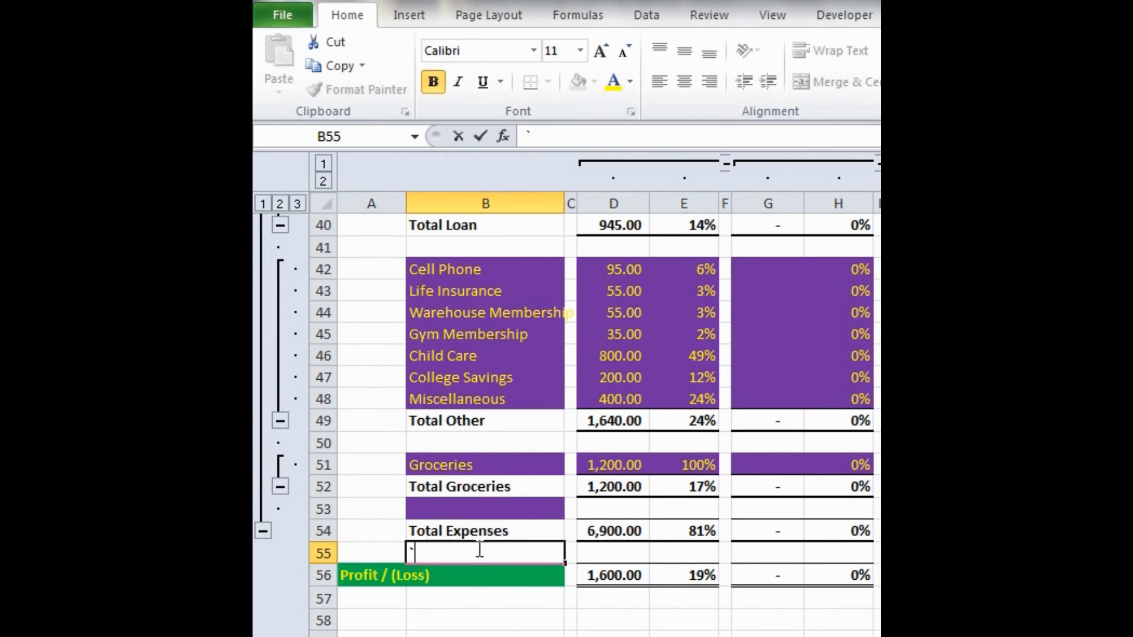
key("Escape")
key("ctrl+c")
left_click(468, 509)
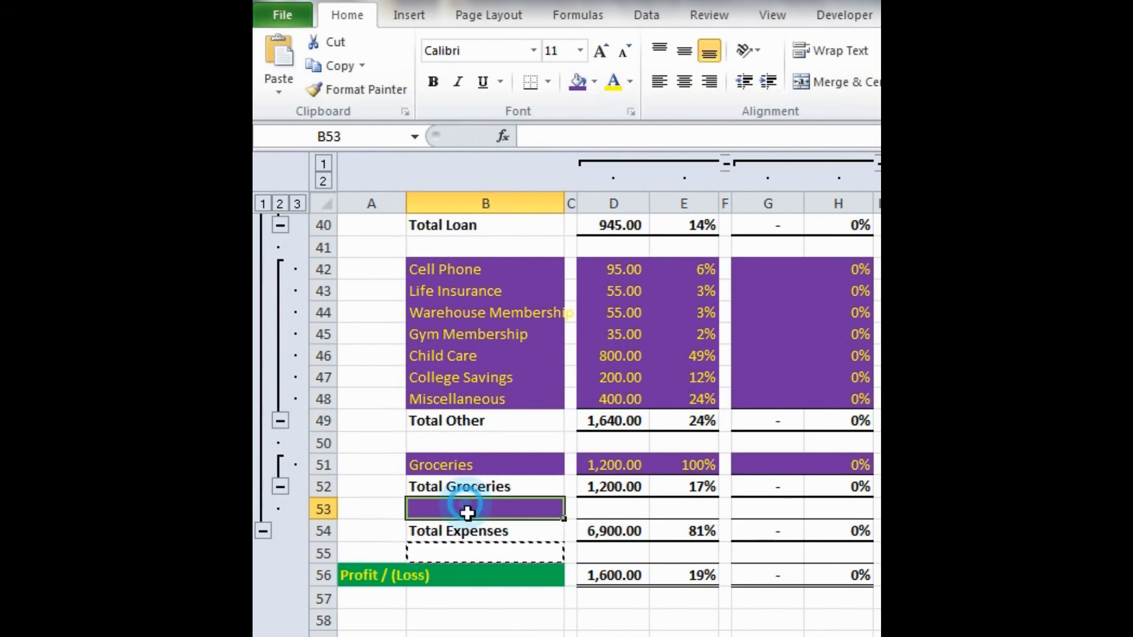
key("ctrl+v")
key("Escape")
left_click(389, 488)
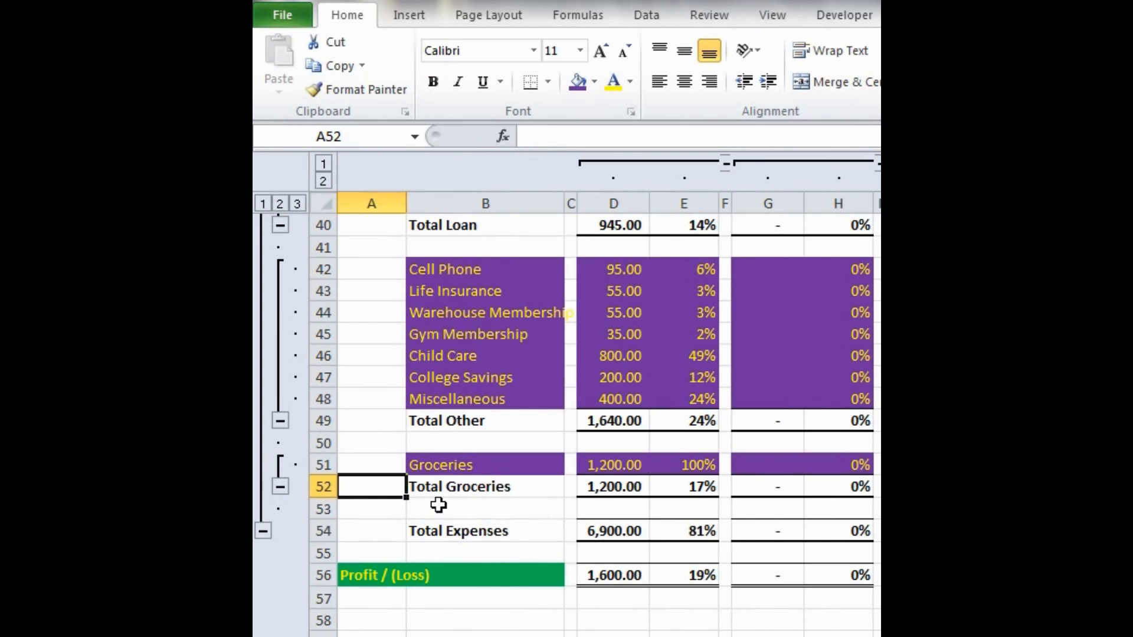
left_click(458, 515)
- Give the Total Income label in B8 a dark Tan, Background 2 fill and yellow text
scroll(458, 515, "up", 13)
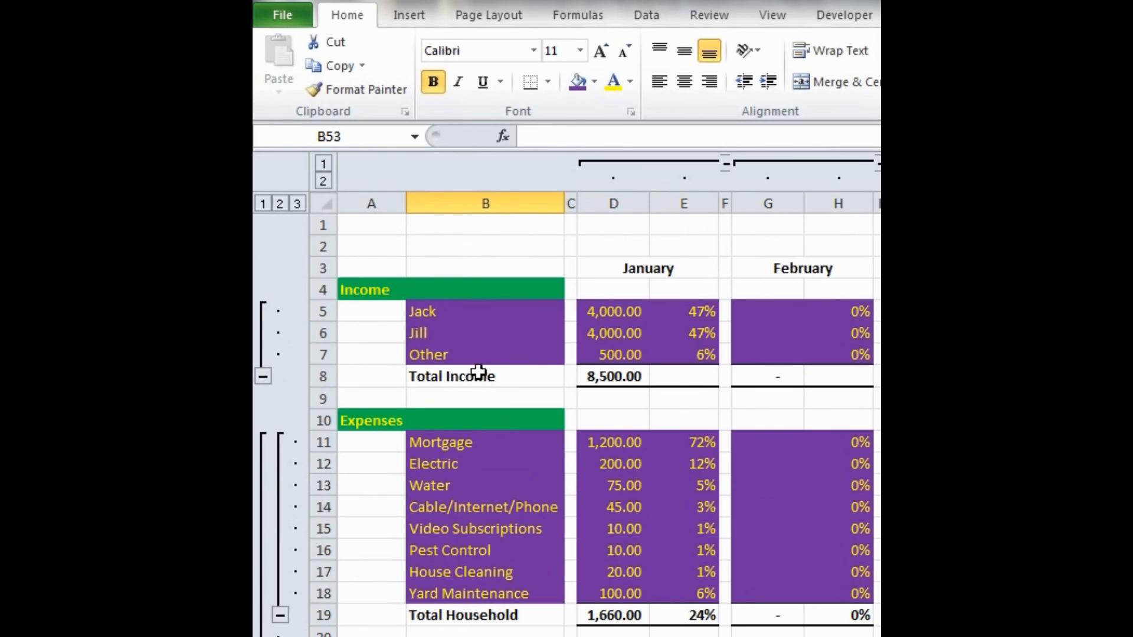
left_click(468, 378)
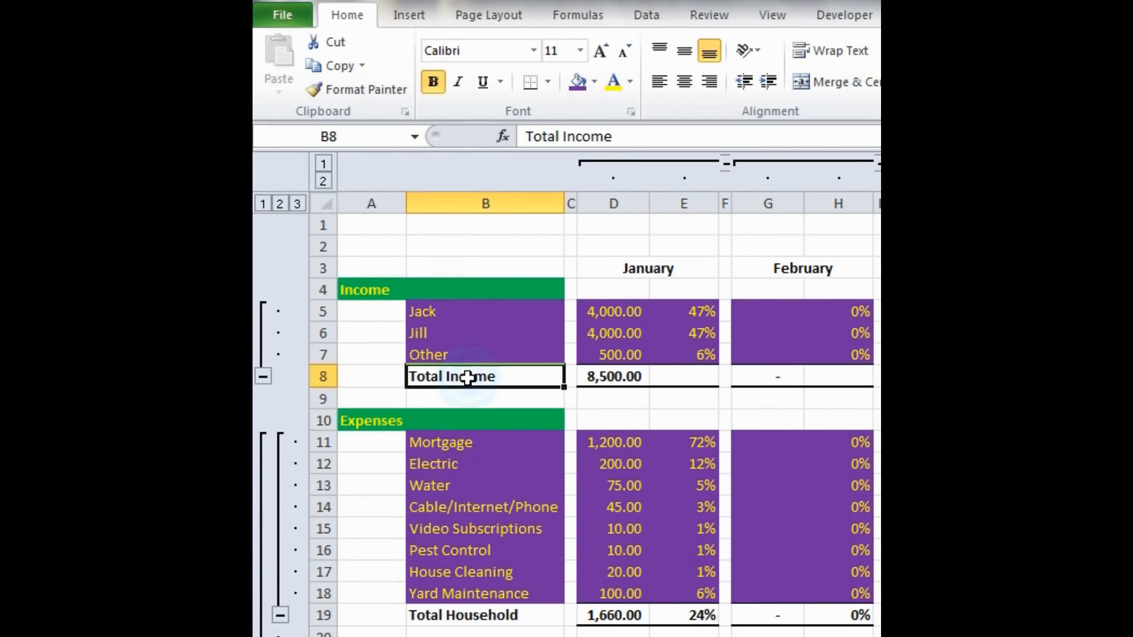
left_click(597, 81)
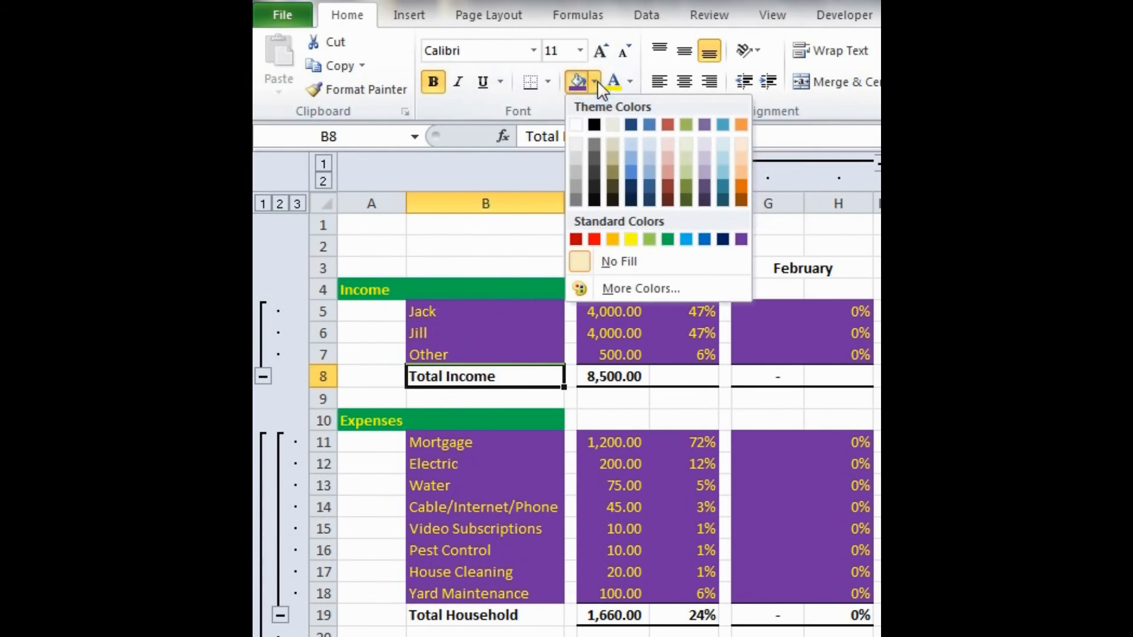
left_click(610, 173)
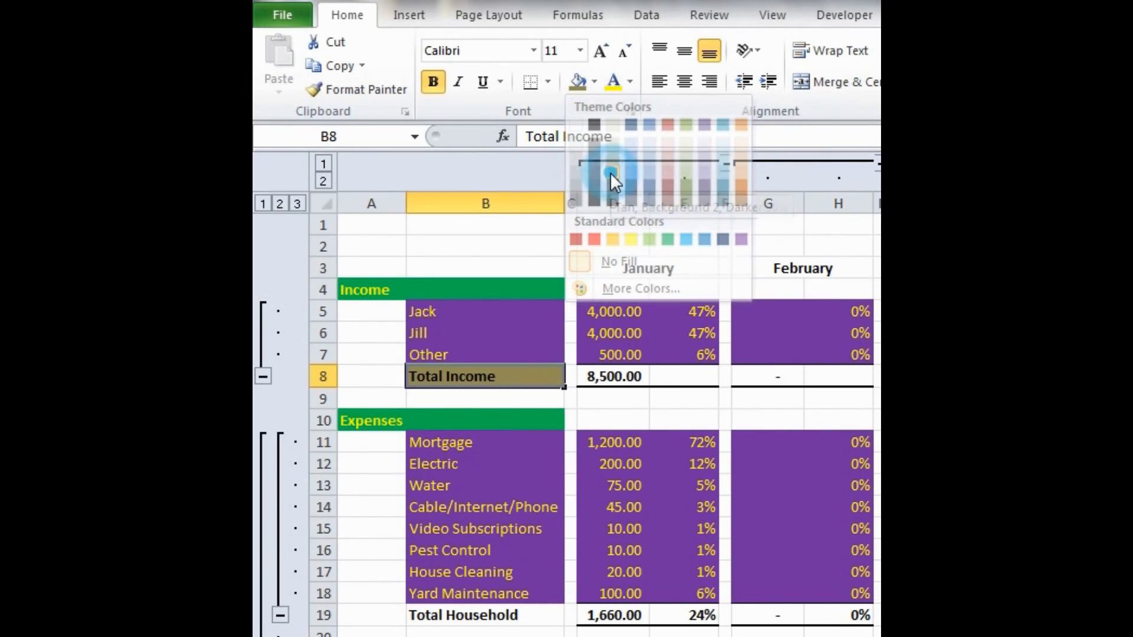
left_click(617, 83)
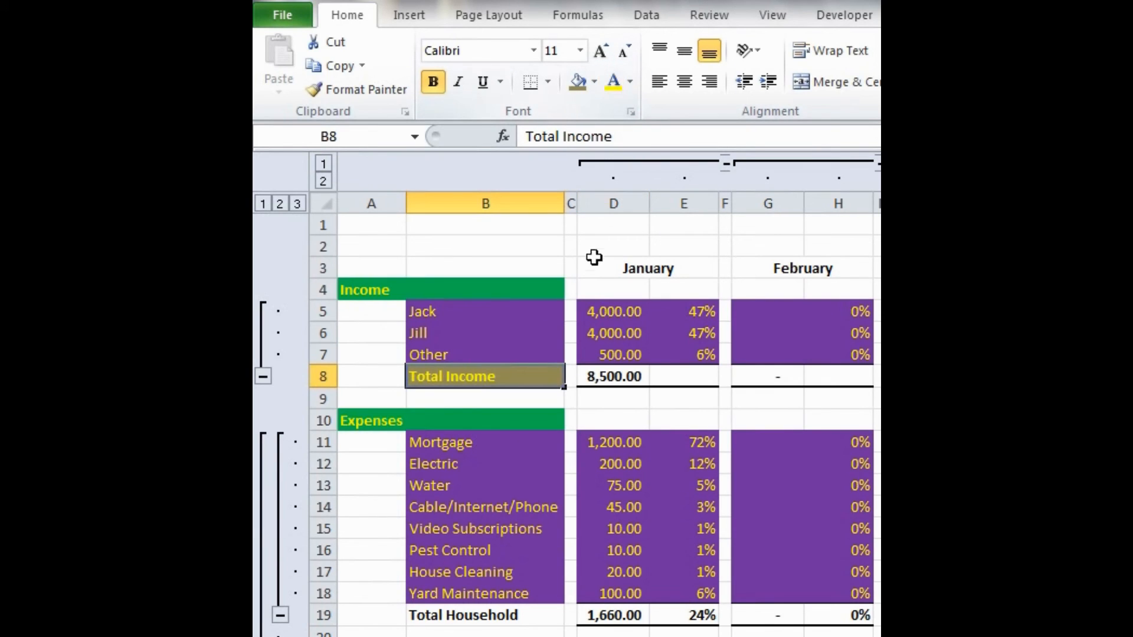
- Apply the same dark tan fill and yellow font to January's Total Income cells D8:E8
left_click(596, 381)
scroll(596, 379, "right", 3)
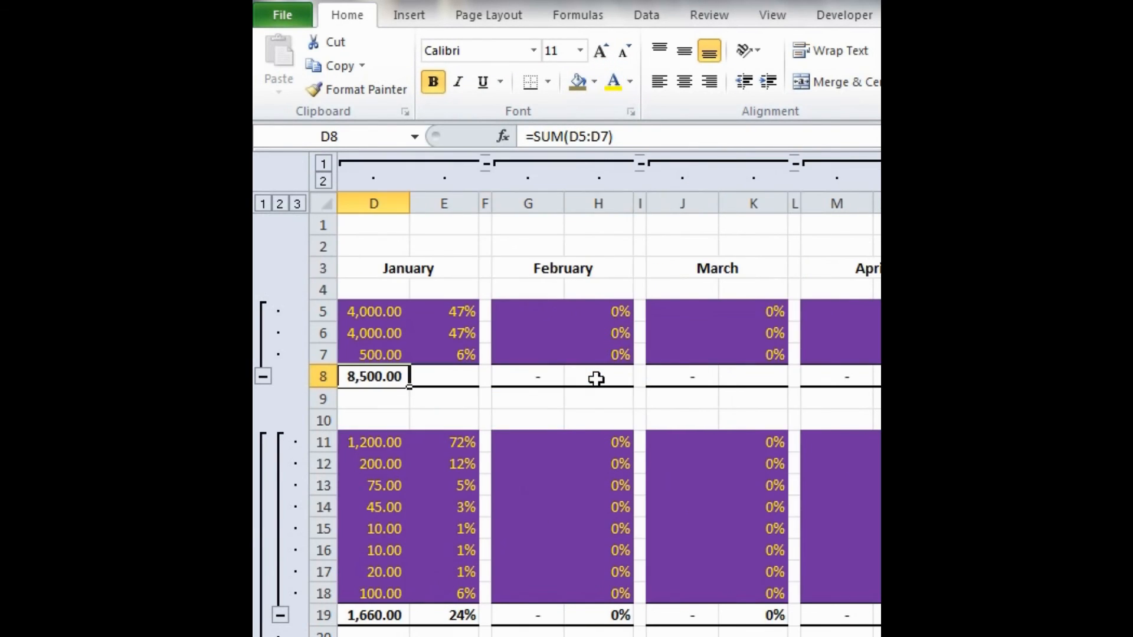
scroll(596, 379, "left", 3)
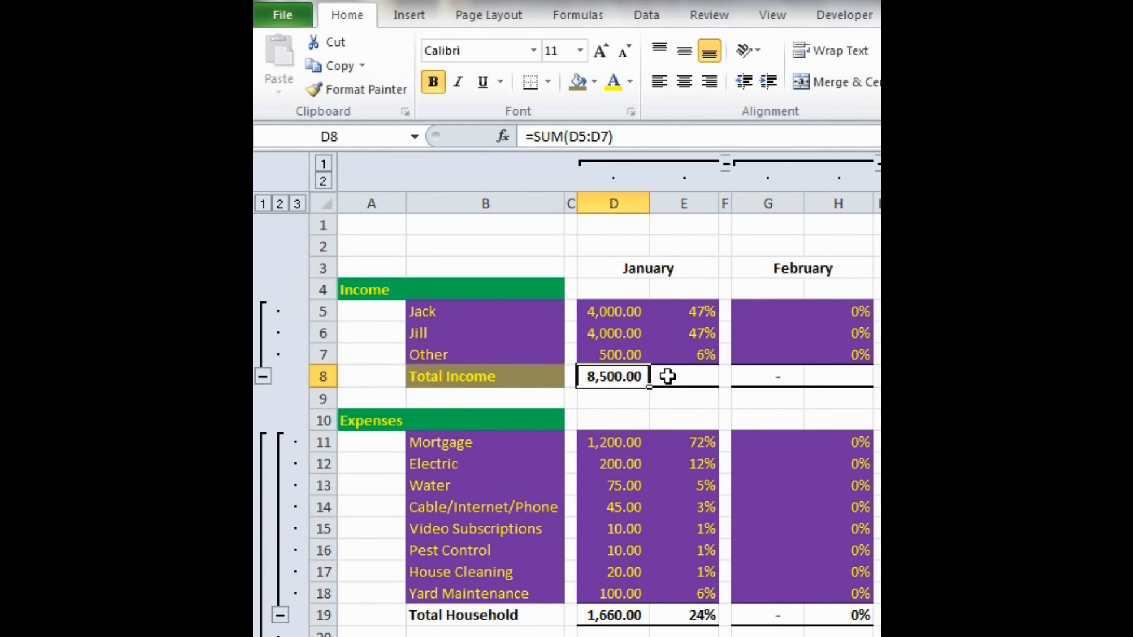
left_click(667, 376, "ctrl")
left_click(576, 83)
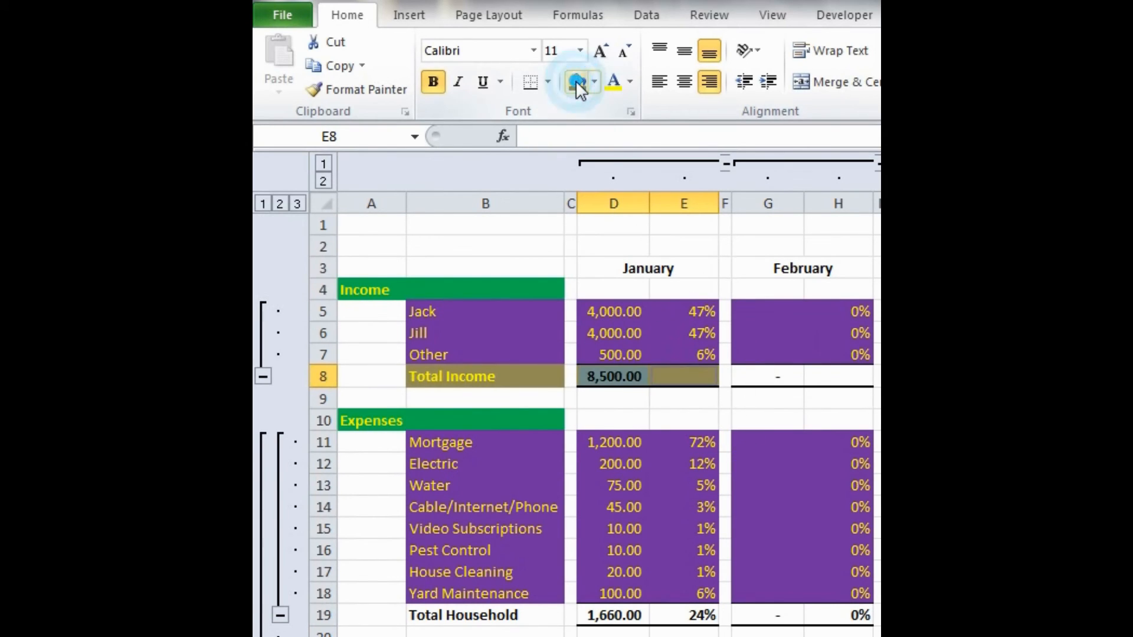
- Copy the formatting of D8:E8 onto the Total Income cells for February through June with Format Painter
left_click(354, 89)
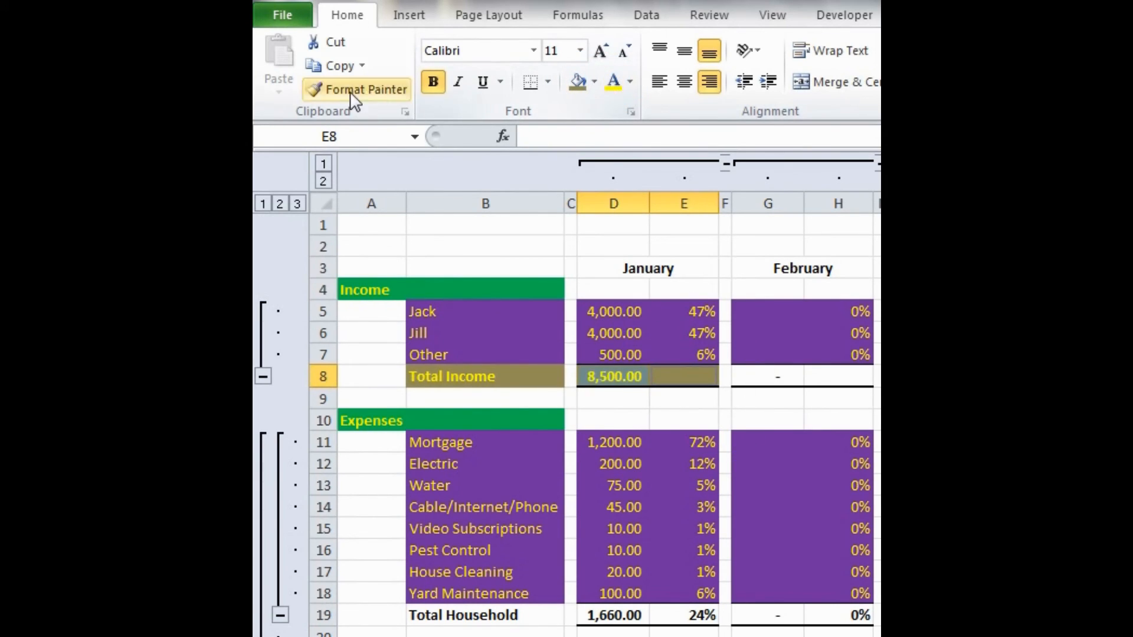
scroll(527, 379, "right", 3)
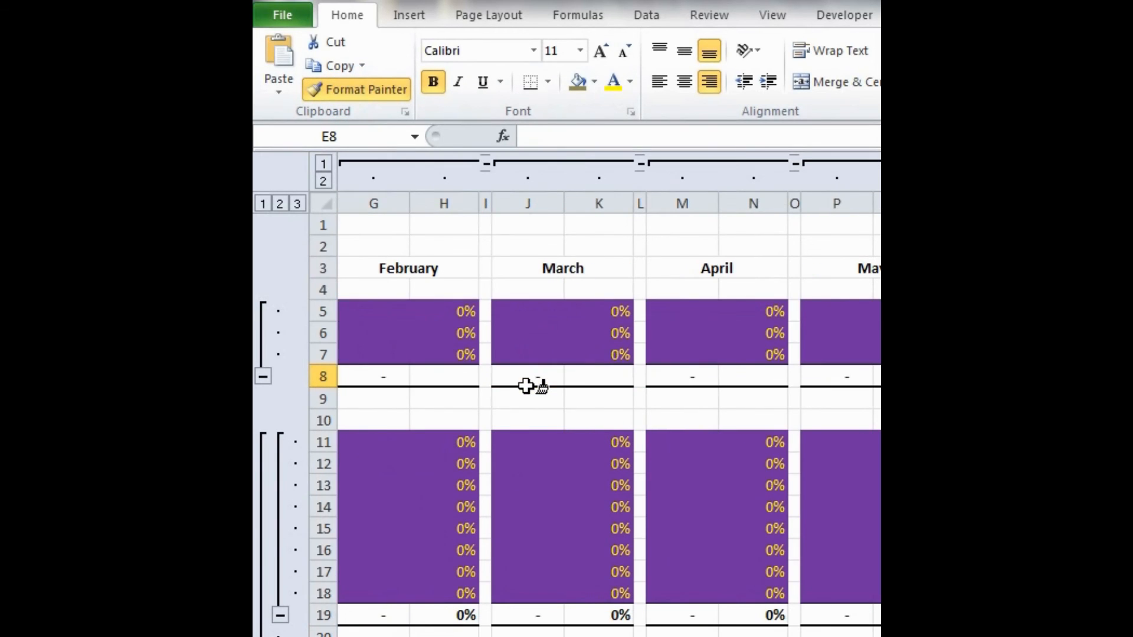
scroll(526, 384, "left", 2)
left_click(513, 371)
scroll(537, 373, "right", 3)
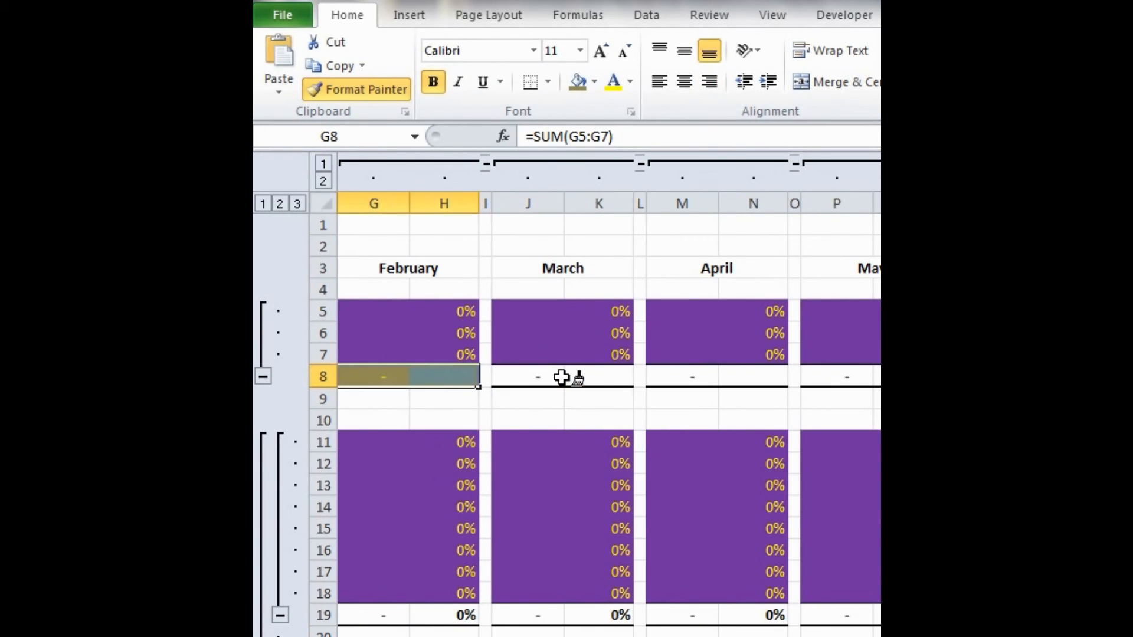
left_click(561, 372)
left_click(660, 370)
scroll(663, 372, "right", 6)
left_click(533, 375)
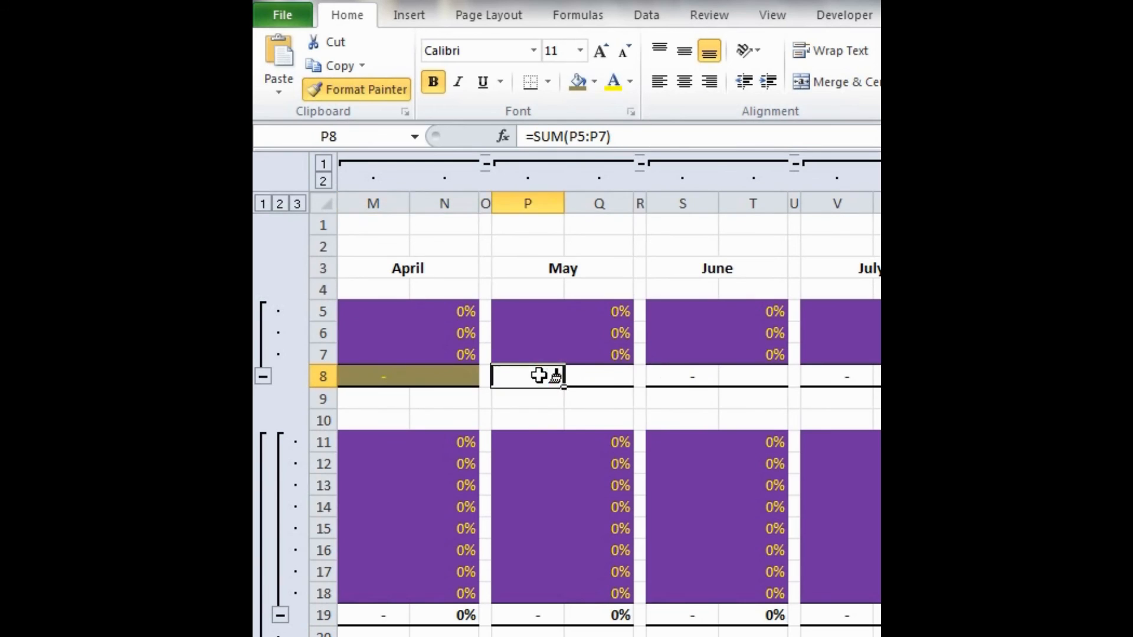
left_click(678, 374)
- Paint the copied formatting onto the Total Income cells for July through December and the totals starting at AN8, ending Format Painter
scroll(680, 375, "right", 3)
left_click(681, 374)
scroll(679, 374, "right", 3)
left_click(670, 375)
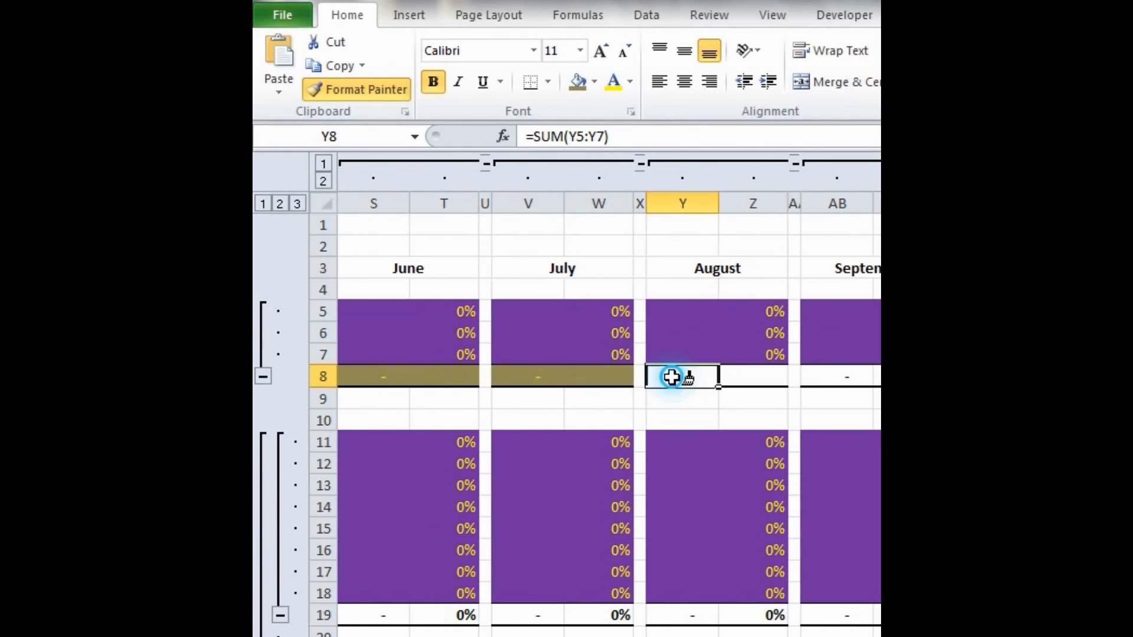
scroll(671, 375, "right", 3)
left_click(670, 374)
scroll(672, 378, "right", 3)
left_click(672, 378)
scroll(672, 378, "right", 3)
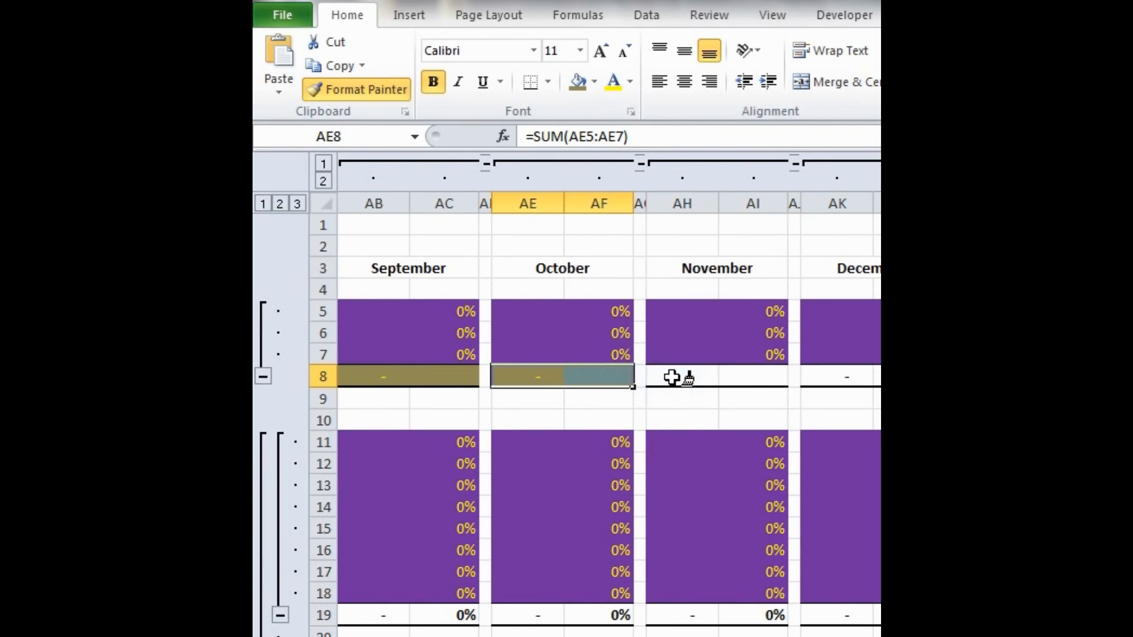
left_click(671, 378)
scroll(672, 378, "right", 3)
left_click(672, 377)
scroll(671, 377, "right", 3)
left_click(671, 378)
scroll(671, 377, "left", 18)
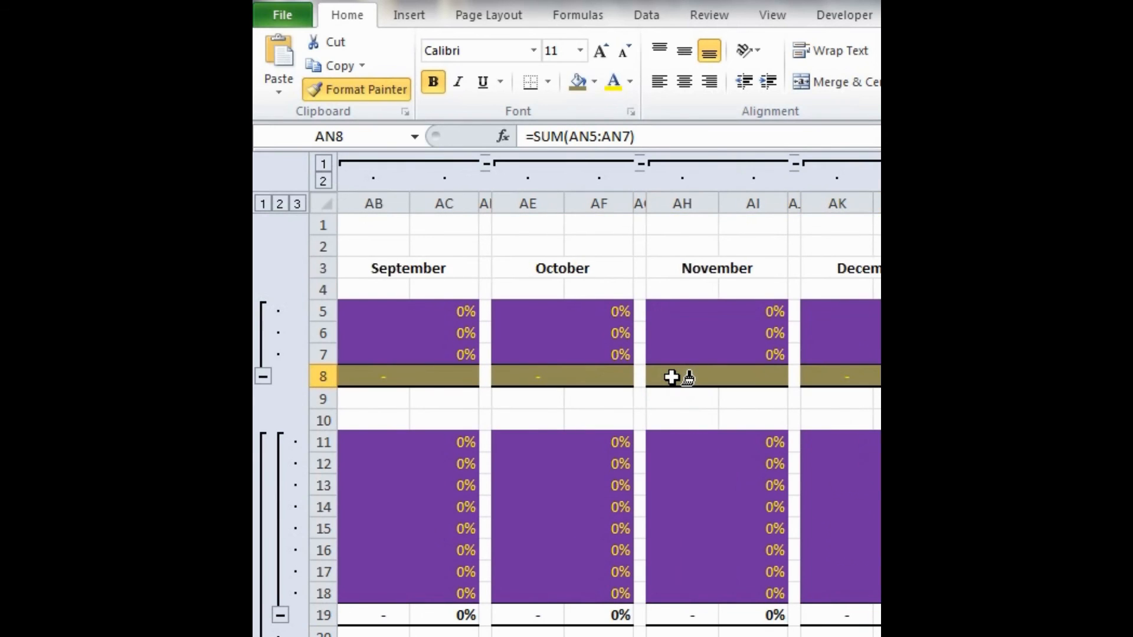
scroll(672, 378, "left", 5)
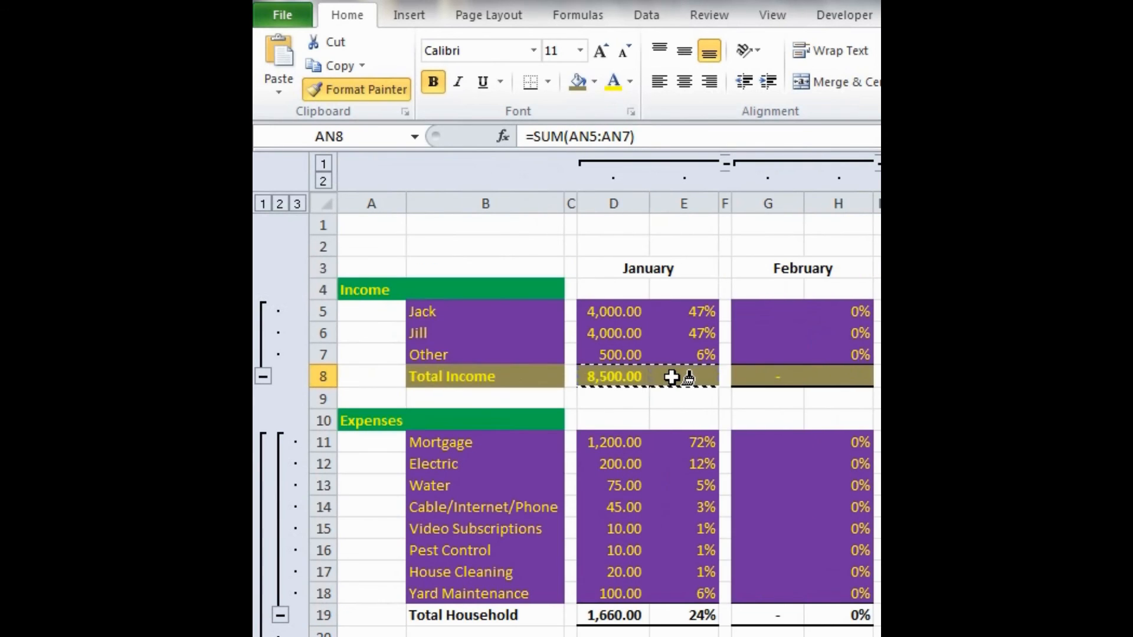
key("Escape")
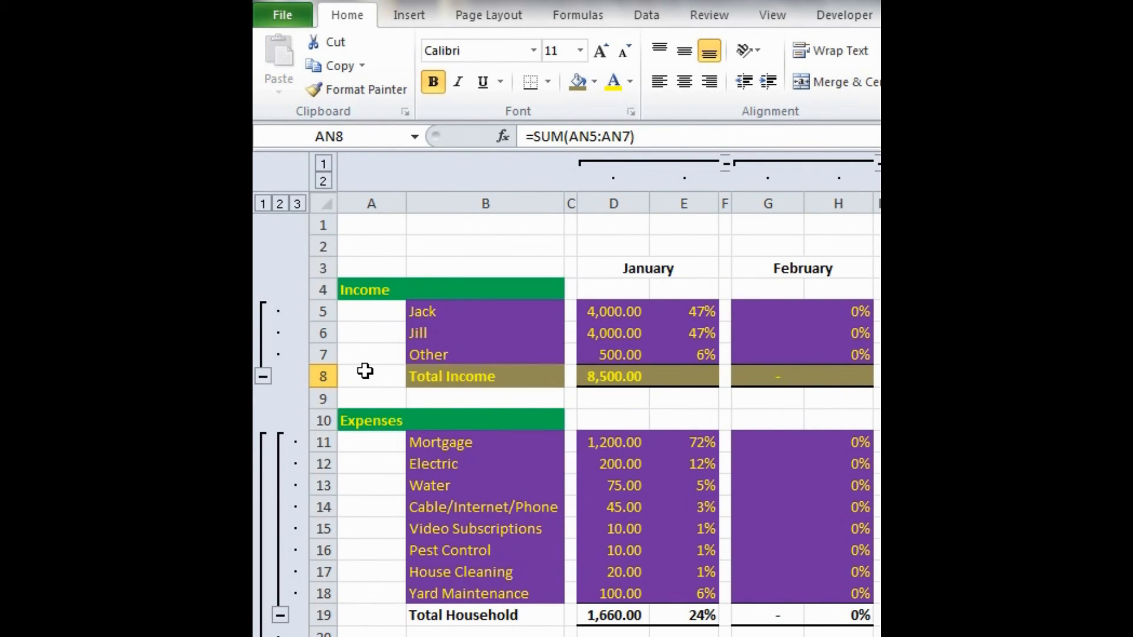
- Copy the entire Total Income row 8 formatting onto Total Household row 19, Total Auto row 30 and Total Loan row 40 with Format Painter
left_click(318, 376)
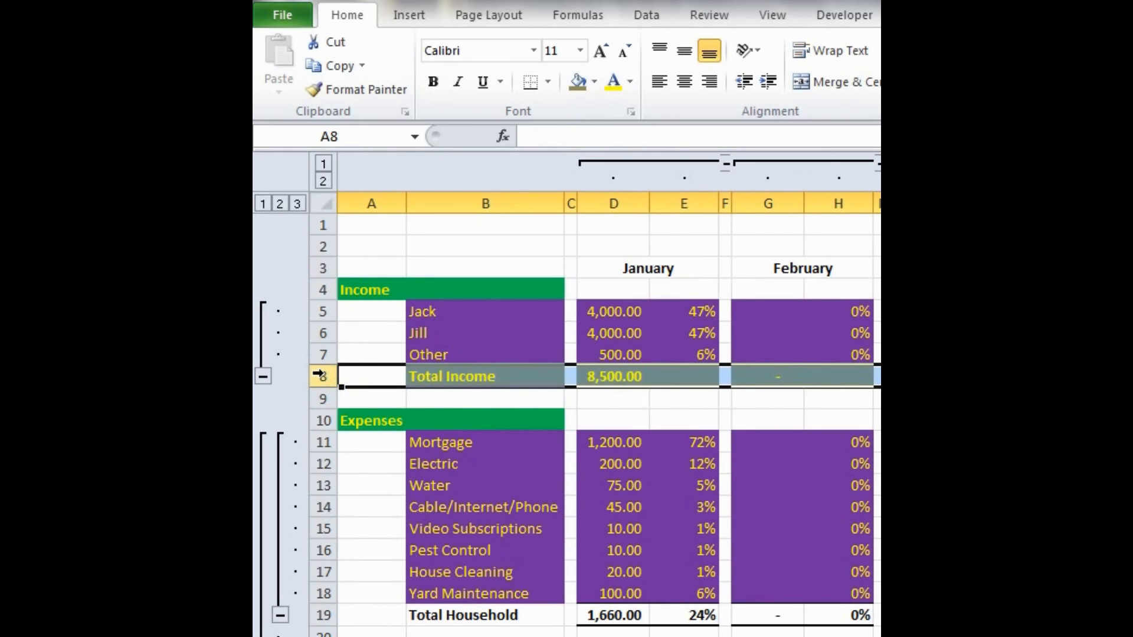
left_click(361, 90)
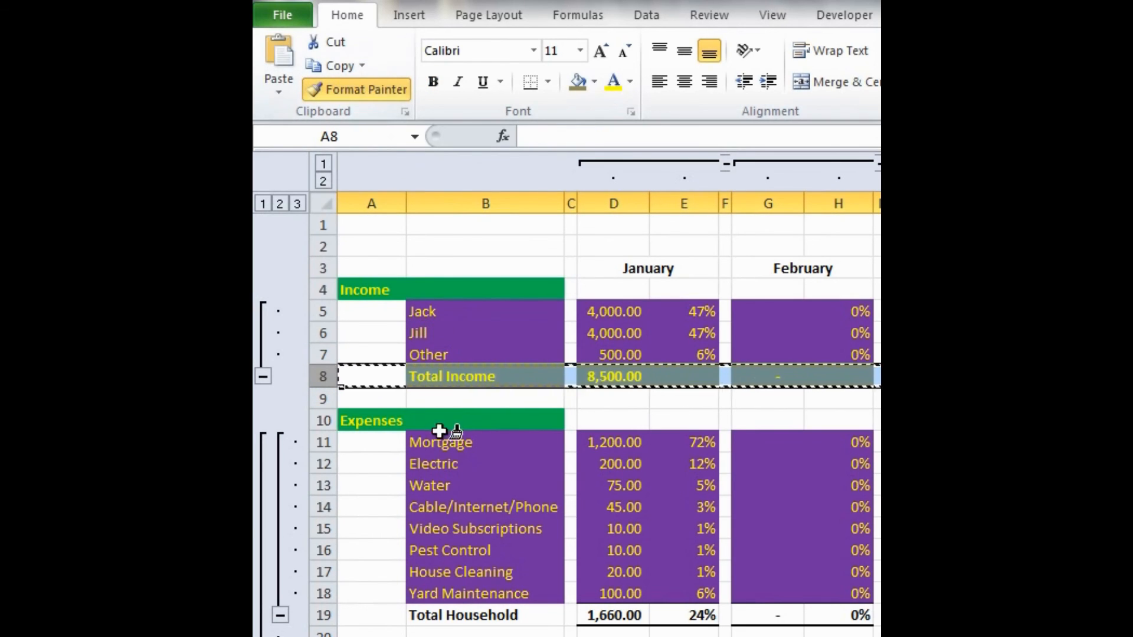
scroll(437, 438, "down", 2)
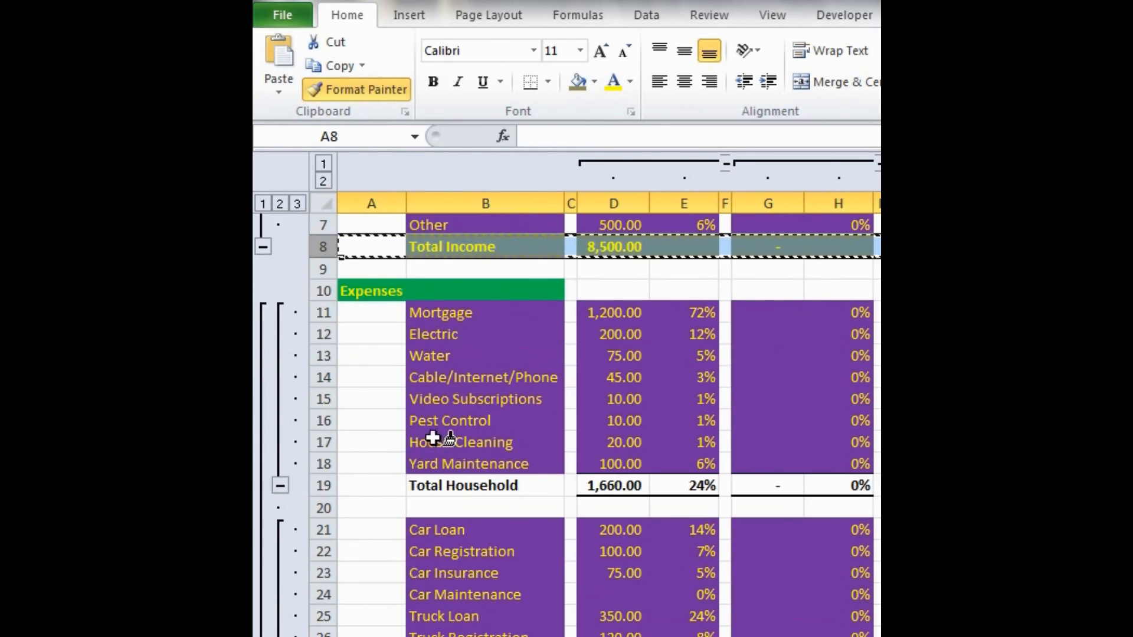
left_click(330, 483)
scroll(334, 481, "down", 4)
left_click(326, 466)
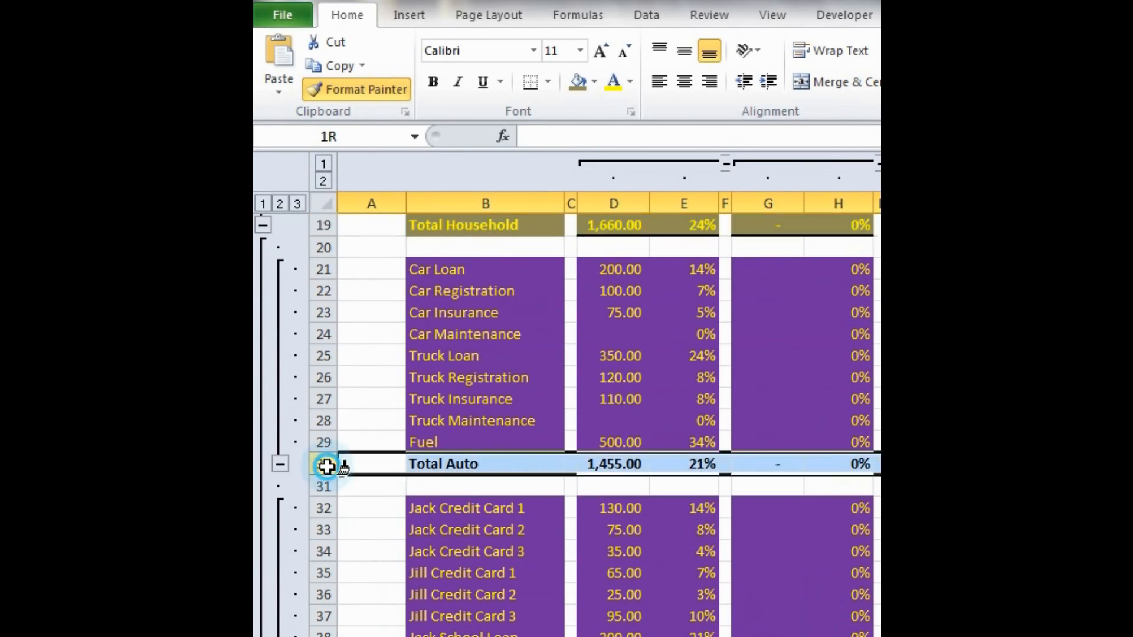
scroll(342, 462, "down", 3)
left_click(322, 485)
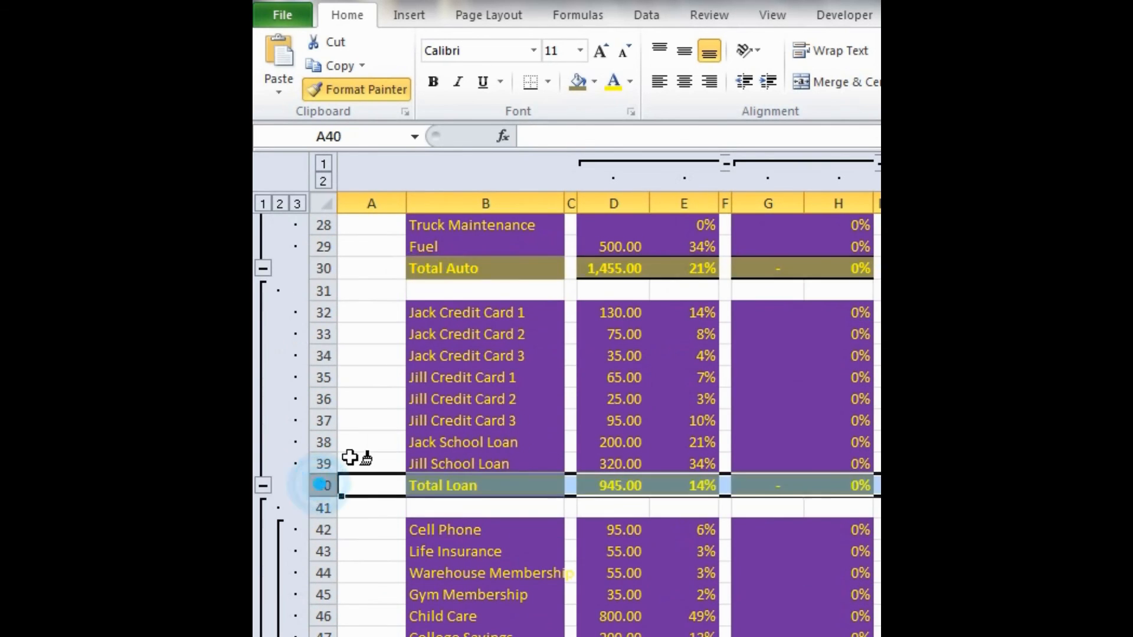
- Paint the copied total-row formatting onto Total Other row 49, Total Groceries row 52 and Total Expenses row 54, ending Format Painter
scroll(354, 449, "down", 4)
left_click(317, 423)
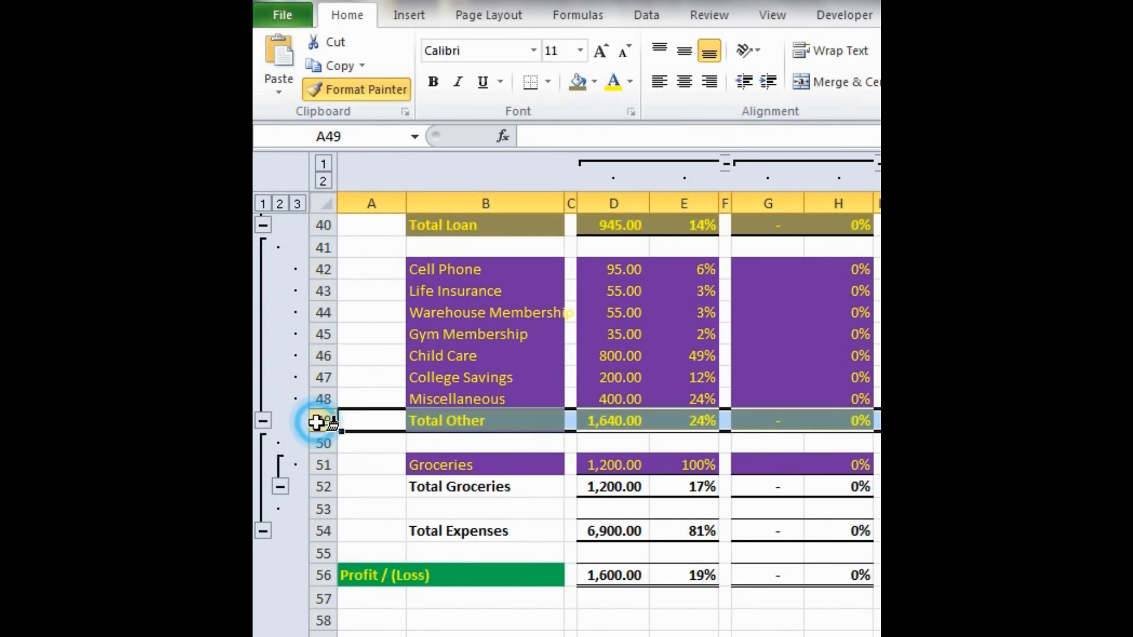
scroll(374, 405, "down", 1)
left_click(332, 424)
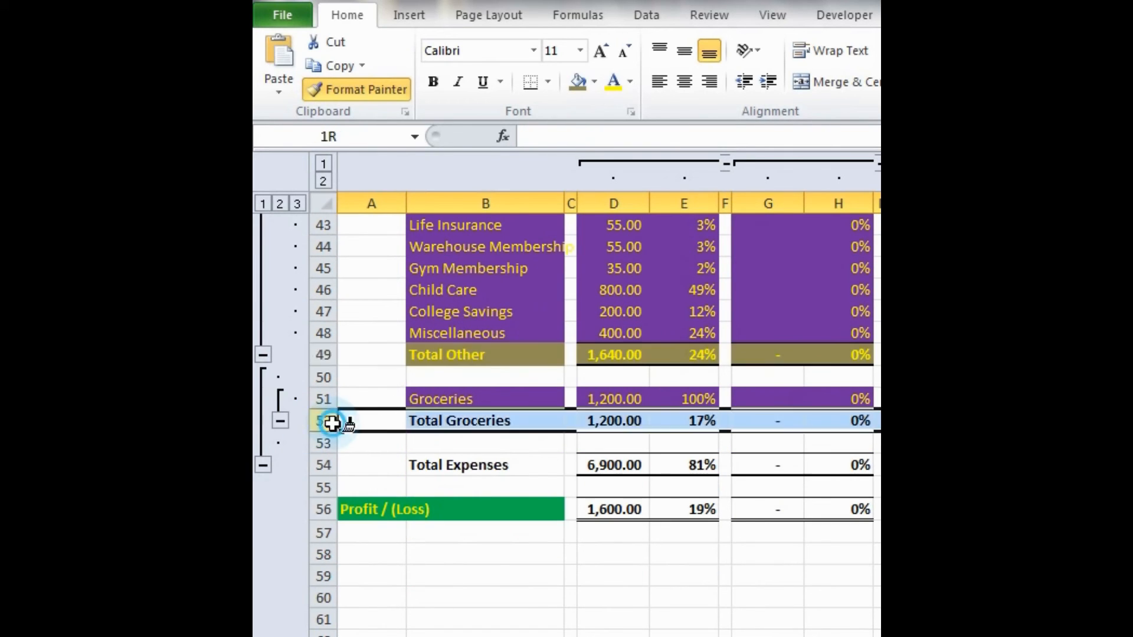
left_click(331, 465)
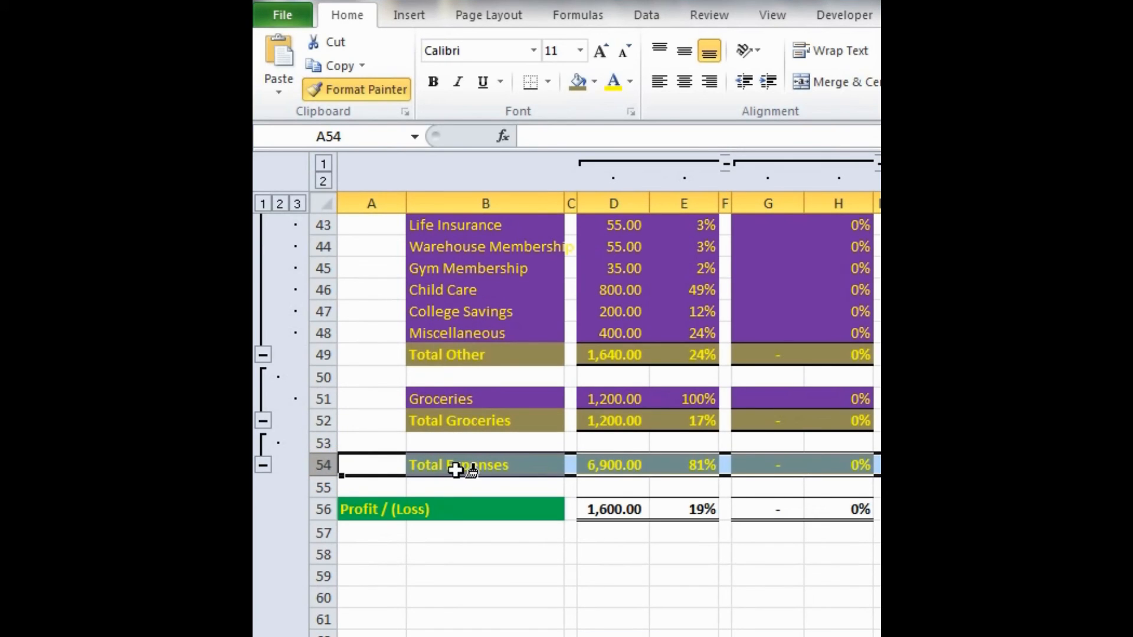
key("Escape")
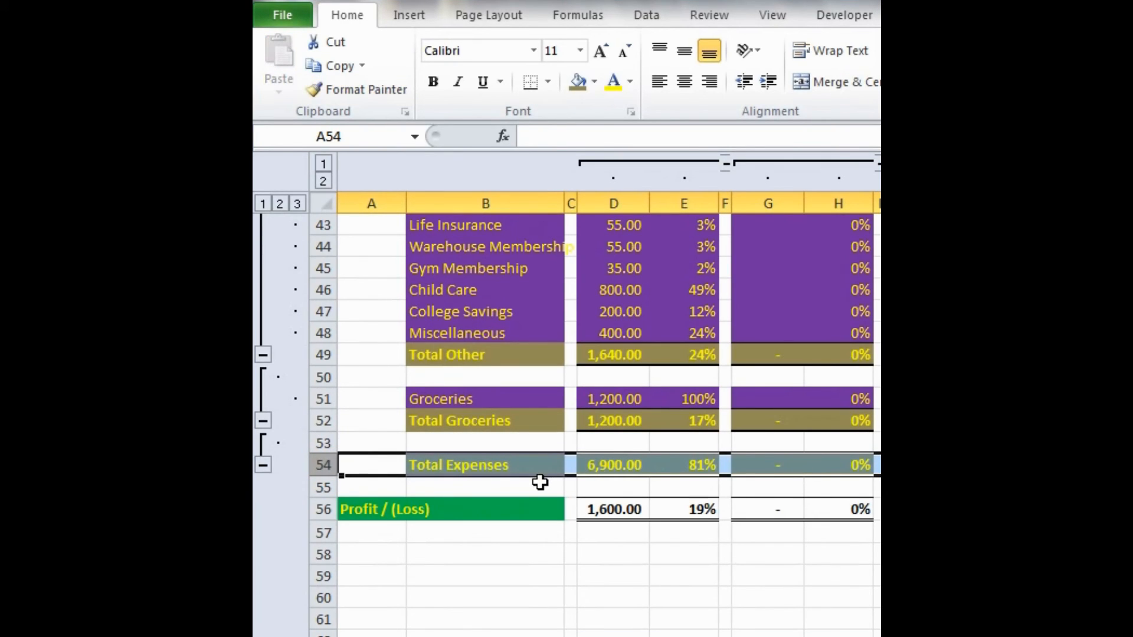
- Copy the formatting of Total Expenses cells D54:AO54 onto the Profit / (Loss) amounts starting at D56 with Format Painter
left_click(607, 465)
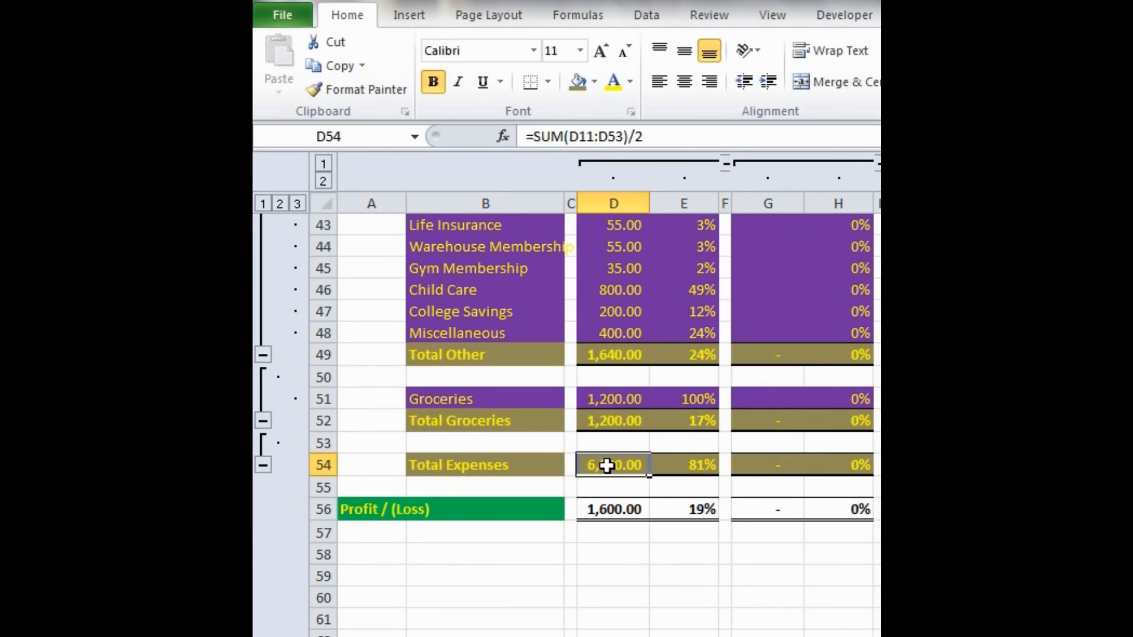
scroll(607, 466, "right", 1)
scroll(577, 469, "left", 1)
scroll(607, 463, "right", 5)
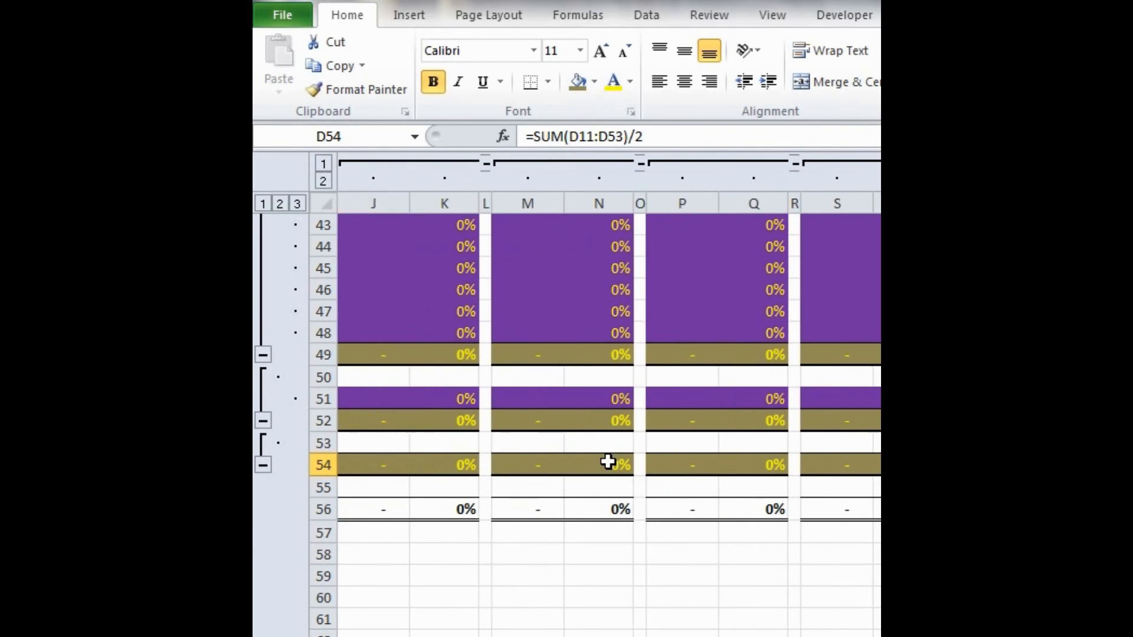
scroll(608, 462, "right", 7)
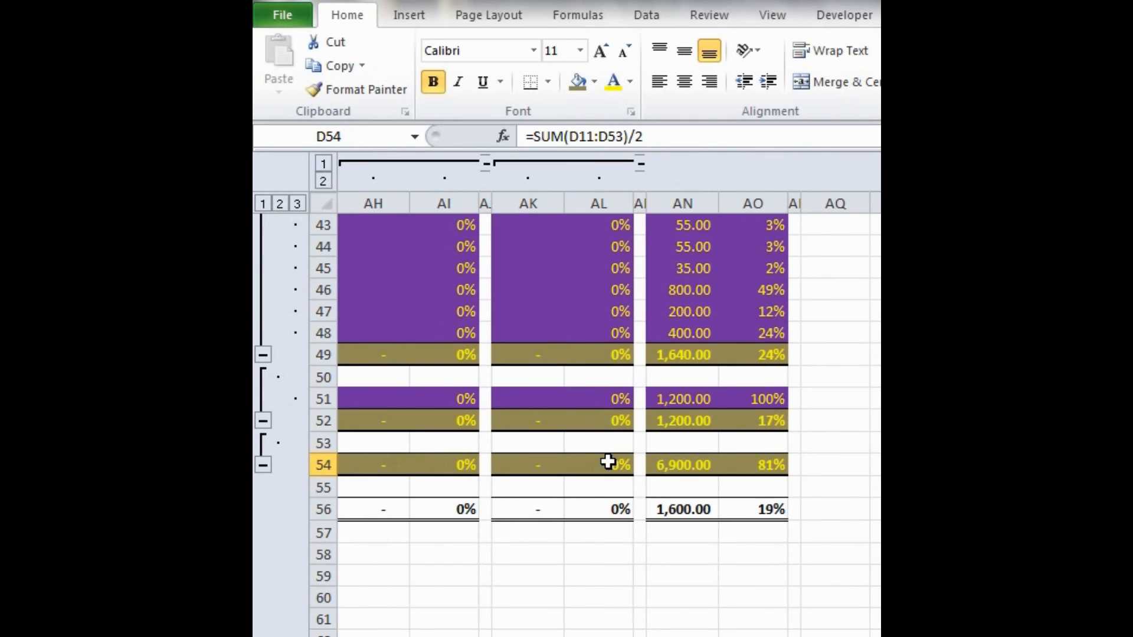
left_click(610, 464, "shift")
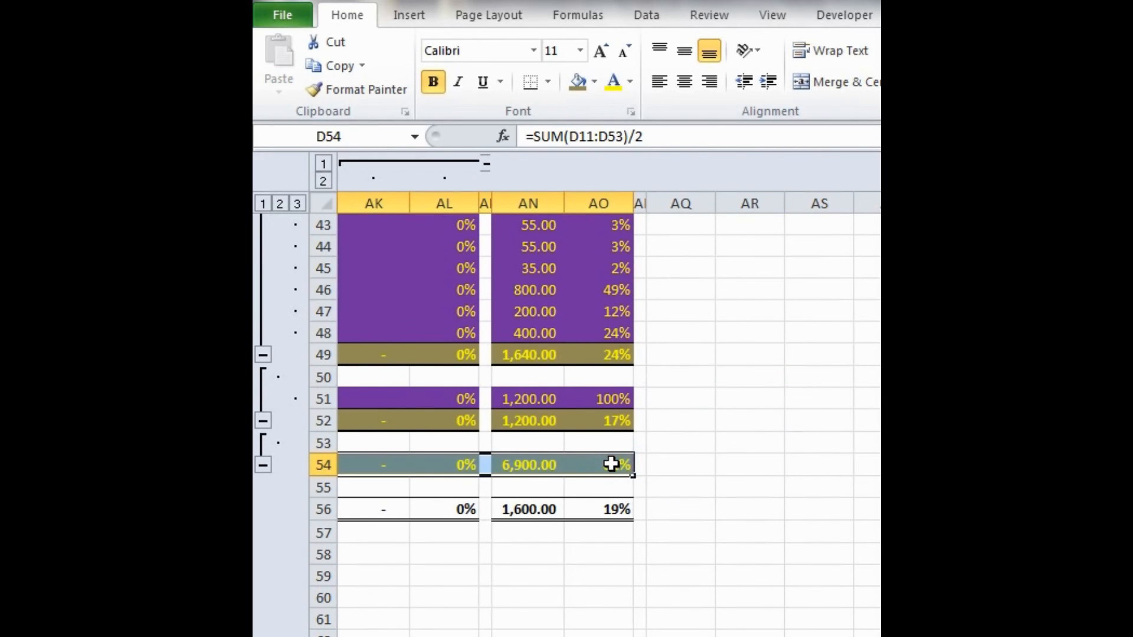
left_click(355, 89)
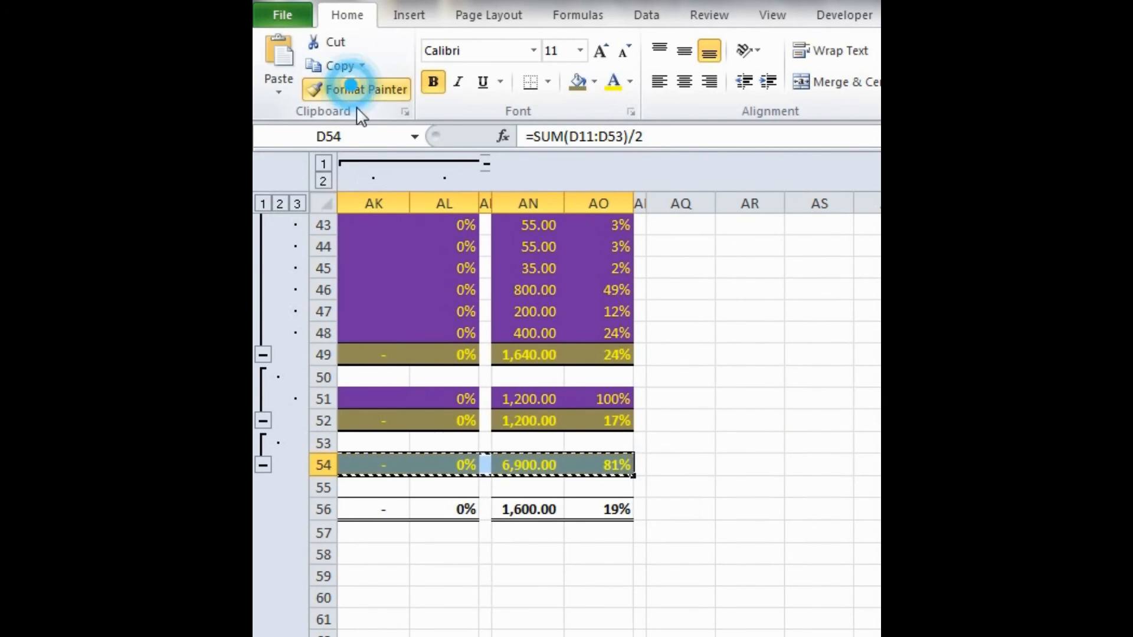
scroll(455, 330, "left", 3)
scroll(452, 331, "left", 9)
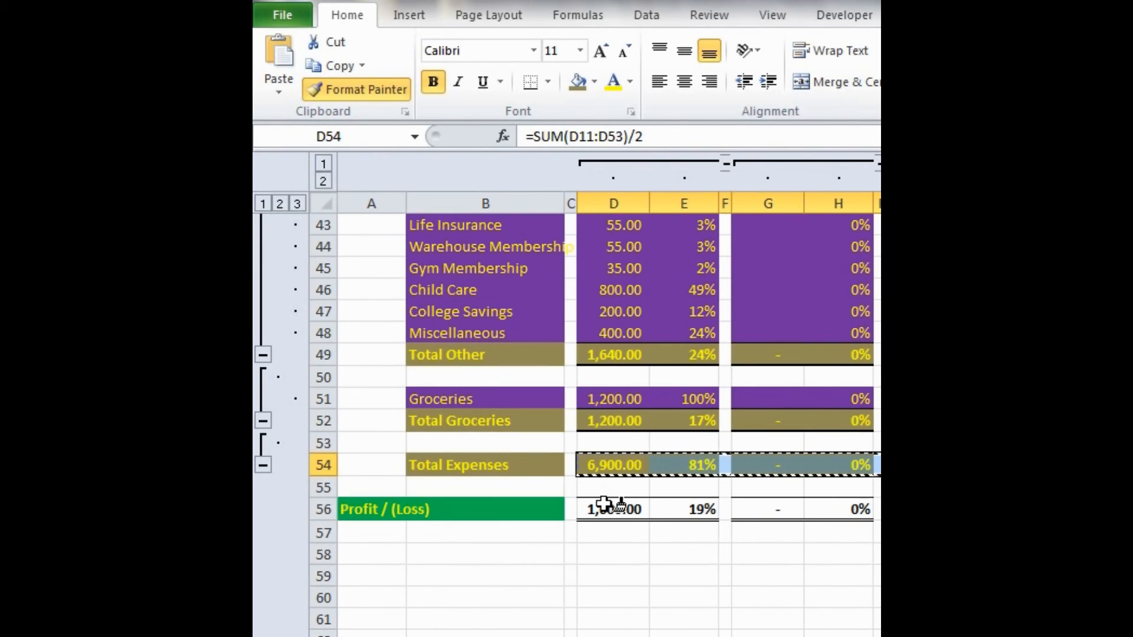
left_click(605, 506)
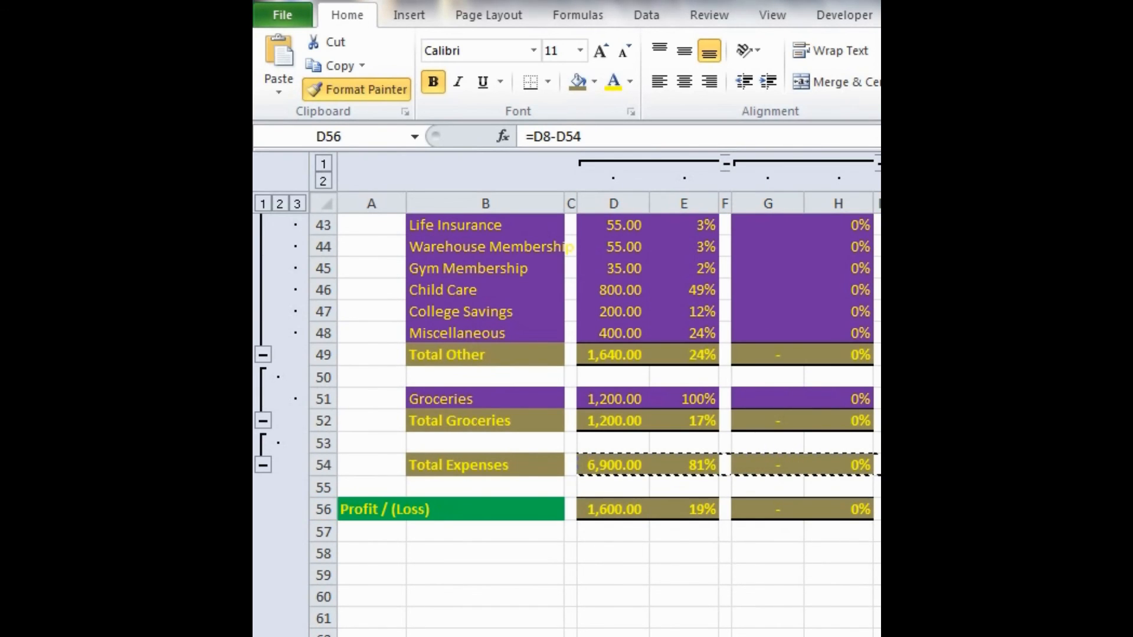
scroll(559, 522, "right", 3)
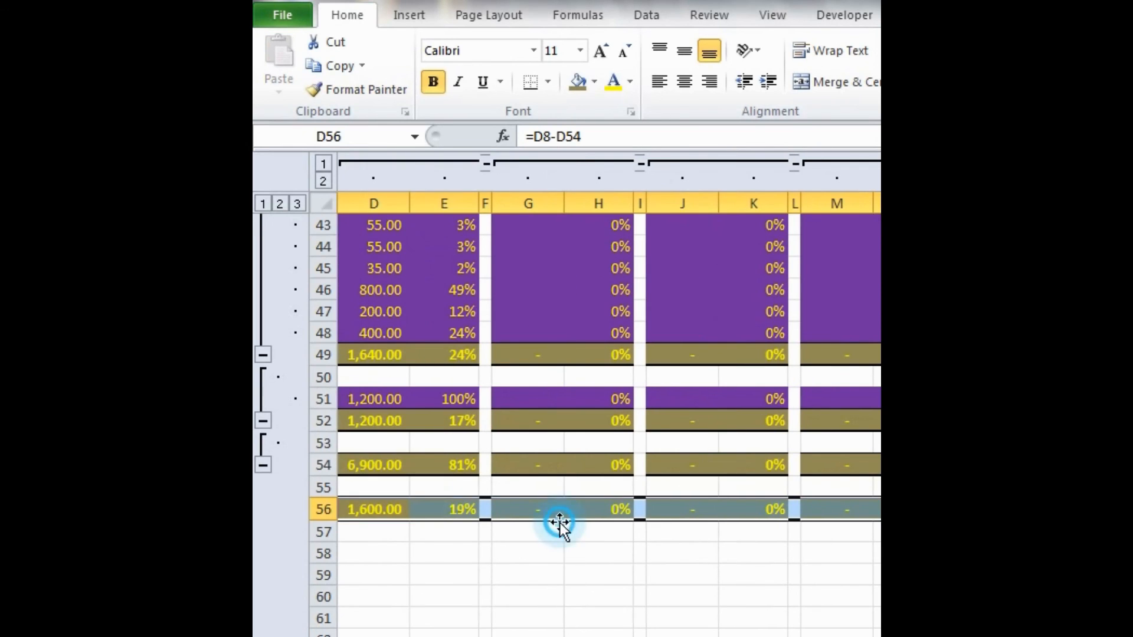
- Check the Profit / (Loss) row formatting across all months and the totals, and look back over the rows above
left_click(561, 527)
scroll(561, 527, "right", 10)
scroll(575, 550, "right", 3)
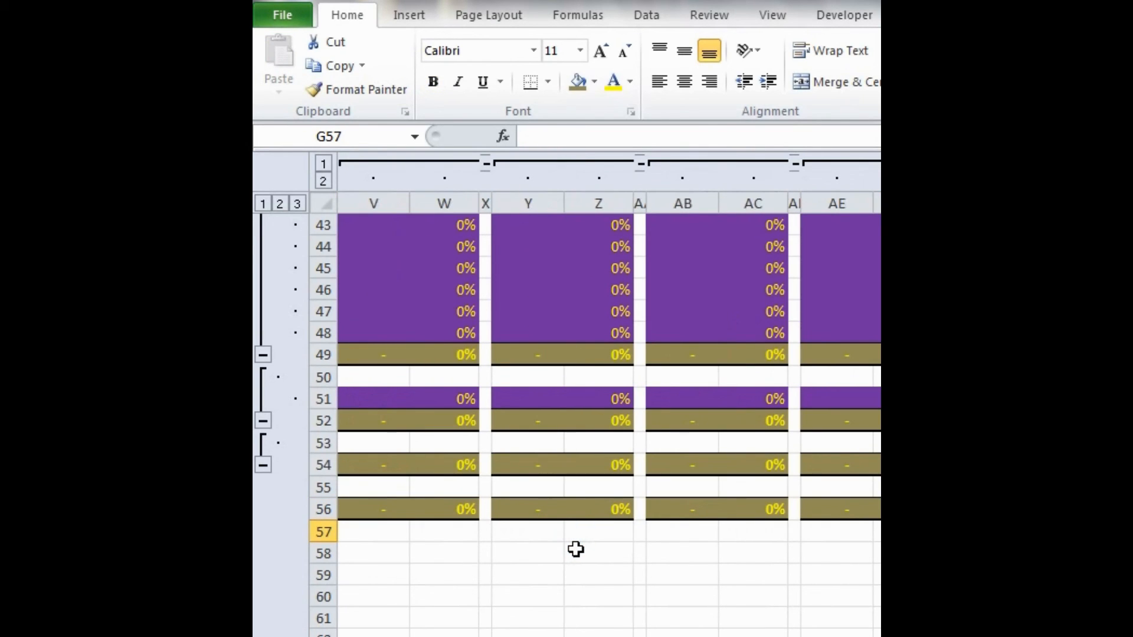
scroll(575, 550, "right", 6)
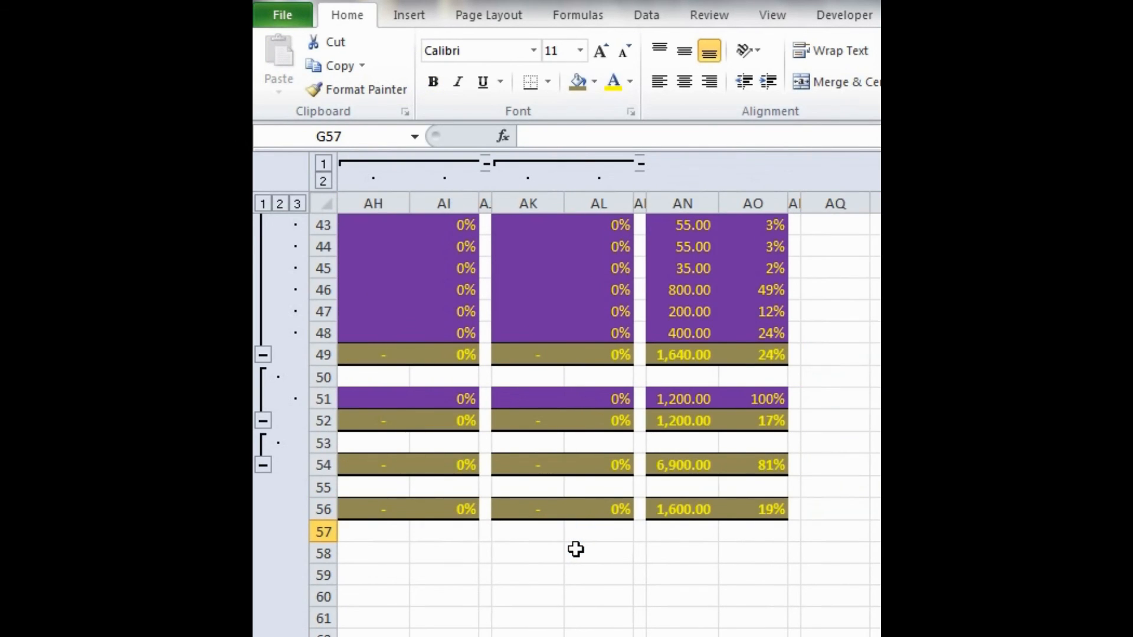
scroll(576, 550, "left", 12)
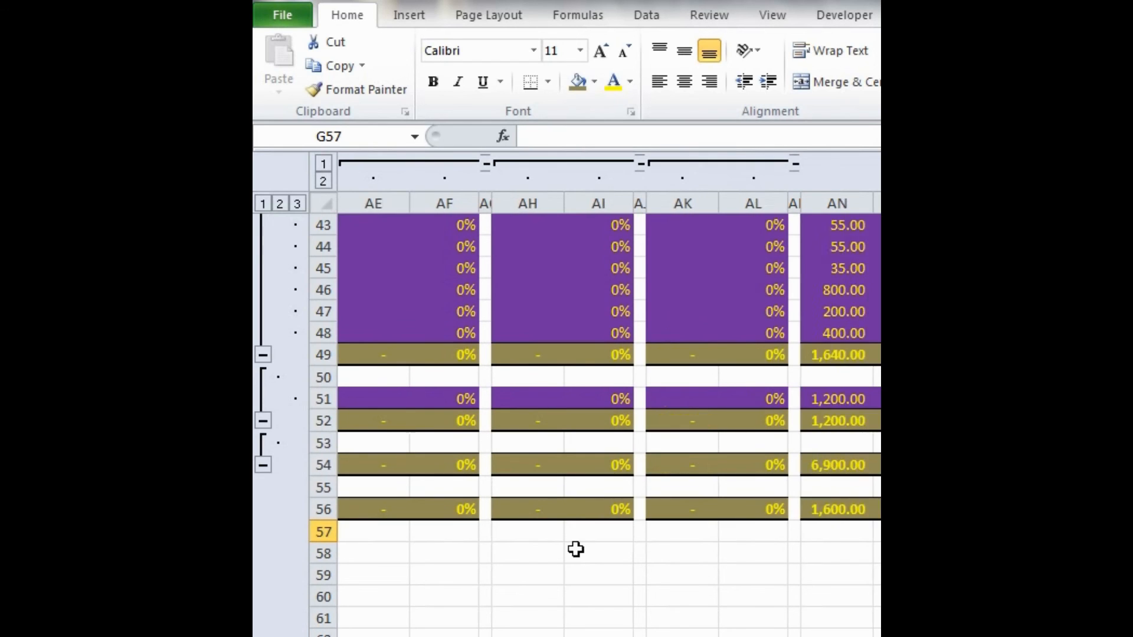
scroll(575, 549, "left", 4)
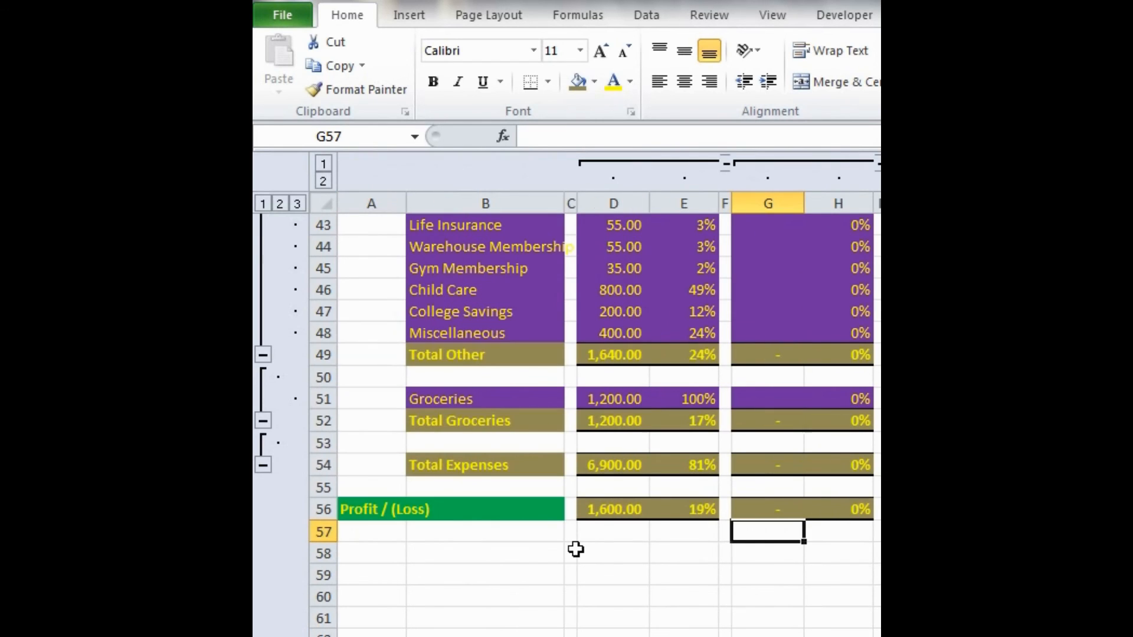
scroll(575, 549, "up", 11)
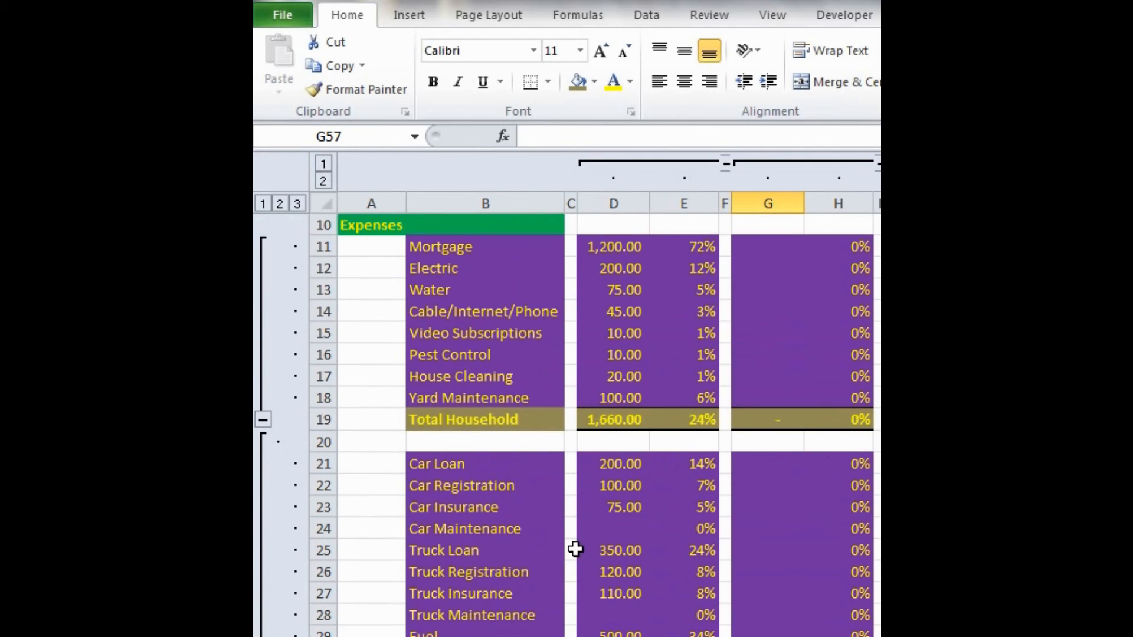
scroll(576, 549, "up", 3)
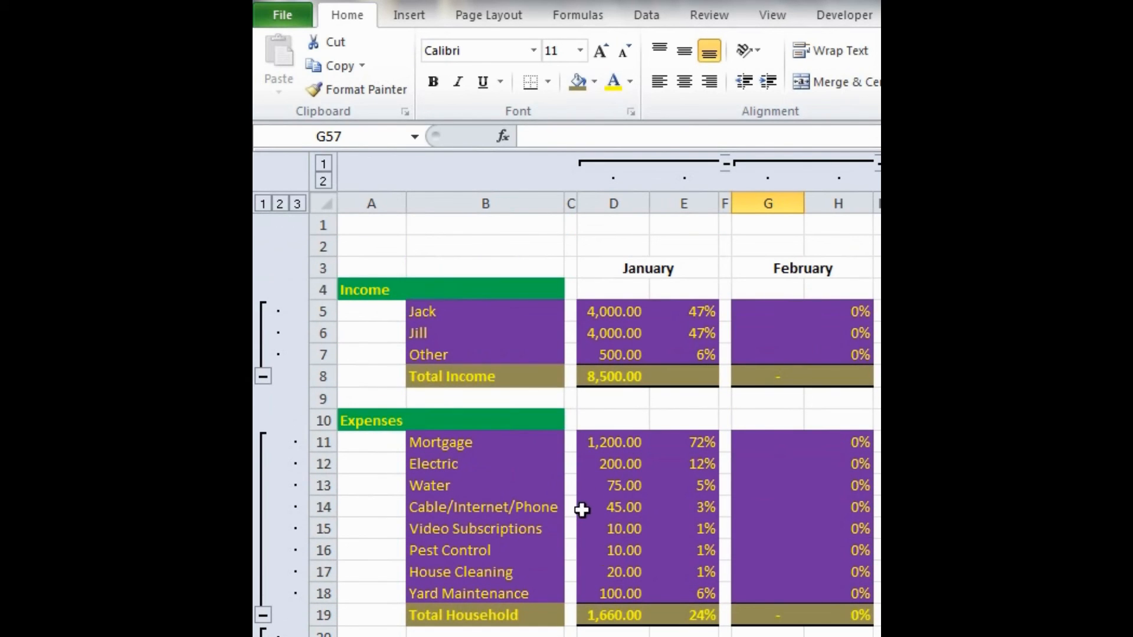
- Give the January heading in D3 a light blue fill and a yellow font
left_click(606, 267)
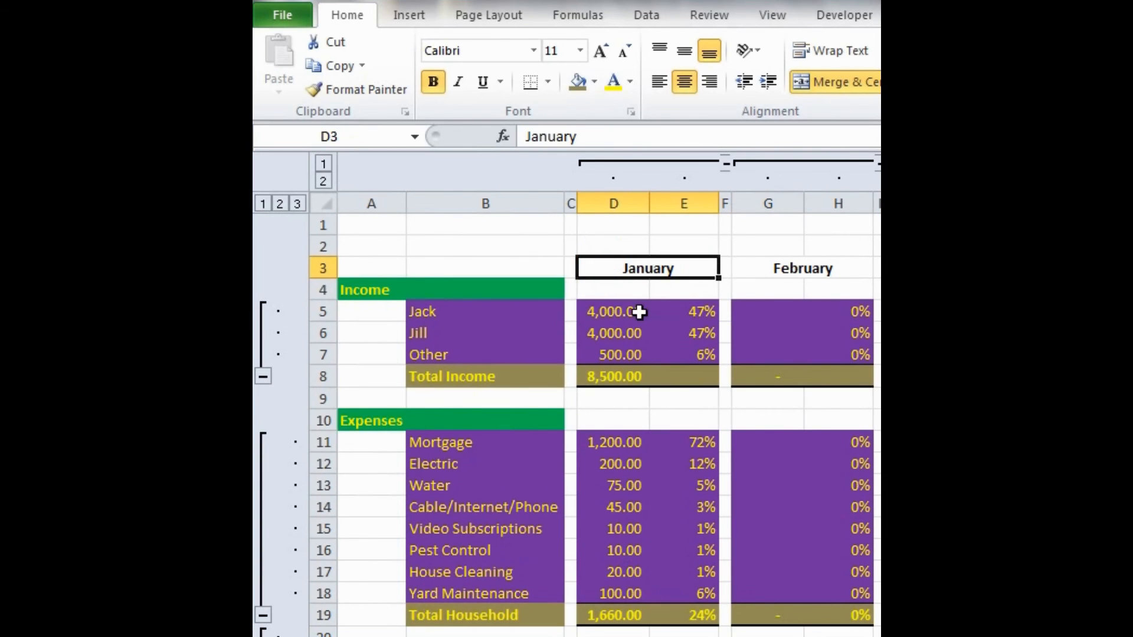
left_click(594, 82)
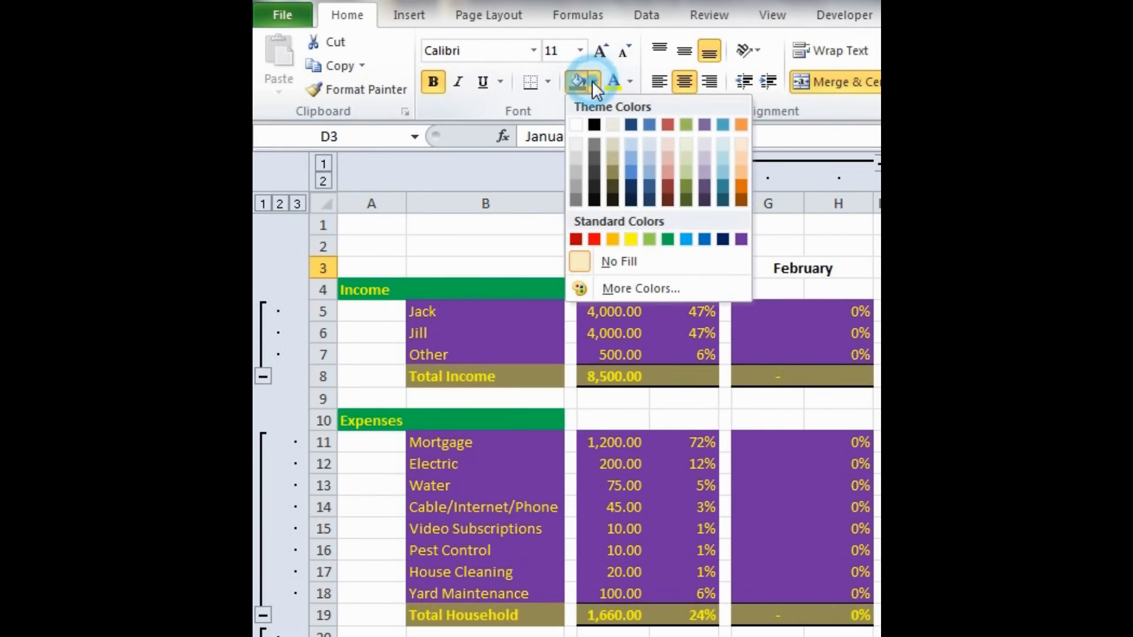
left_click(686, 240)
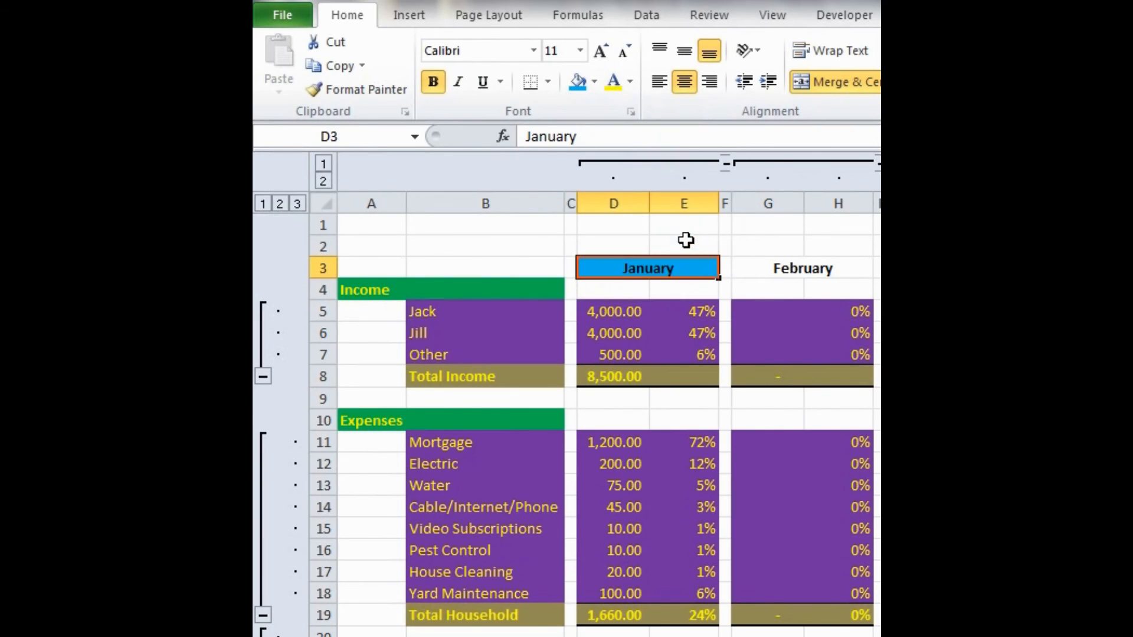
left_click(614, 75)
- Copy the January heading's formatting onto the February through June headings in row 3 with Format Painter
left_click(363, 90)
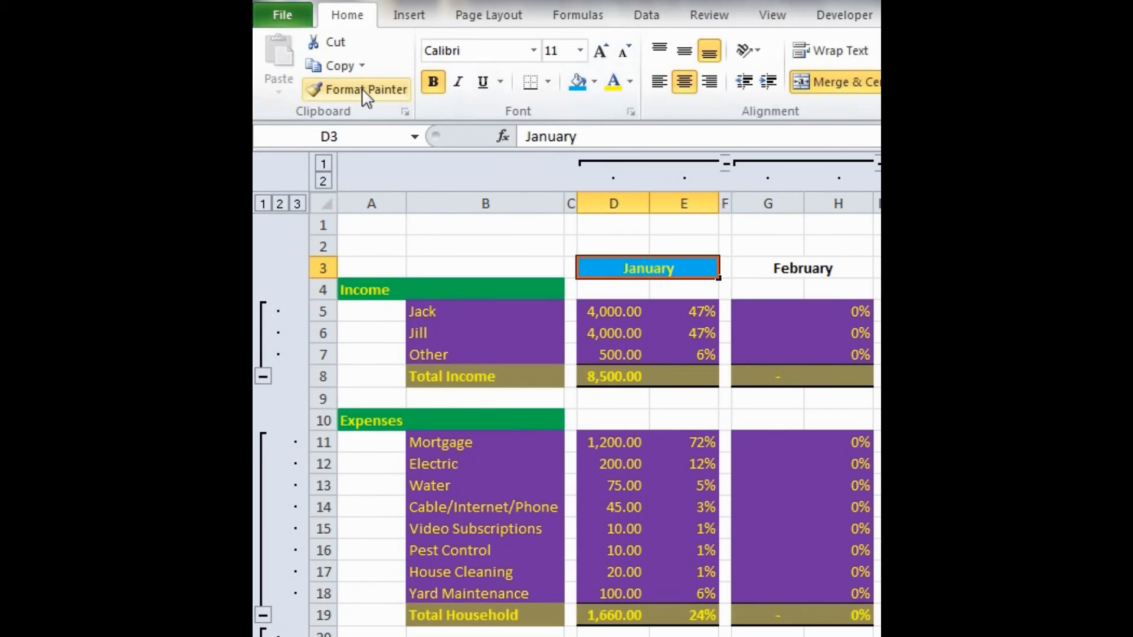
scroll(552, 268, "right", 3)
left_click(555, 267)
scroll(555, 267, "right", 3)
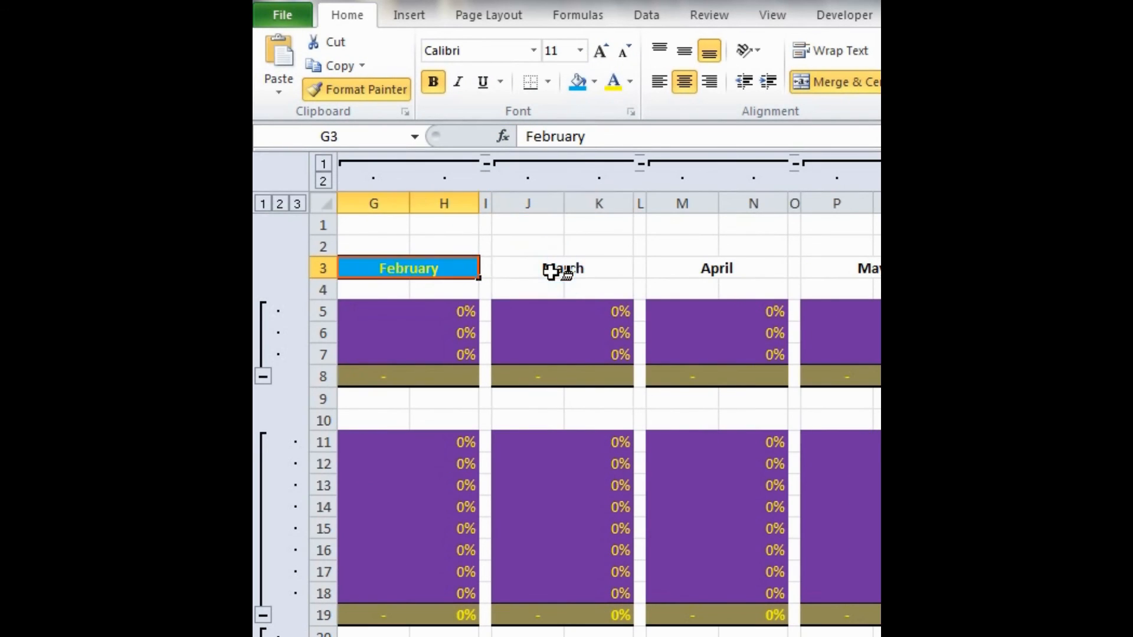
left_click(551, 272)
scroll(551, 272, "right", 3)
left_click(551, 272)
scroll(551, 271, "right", 3)
left_click(551, 272)
scroll(551, 271, "right", 3)
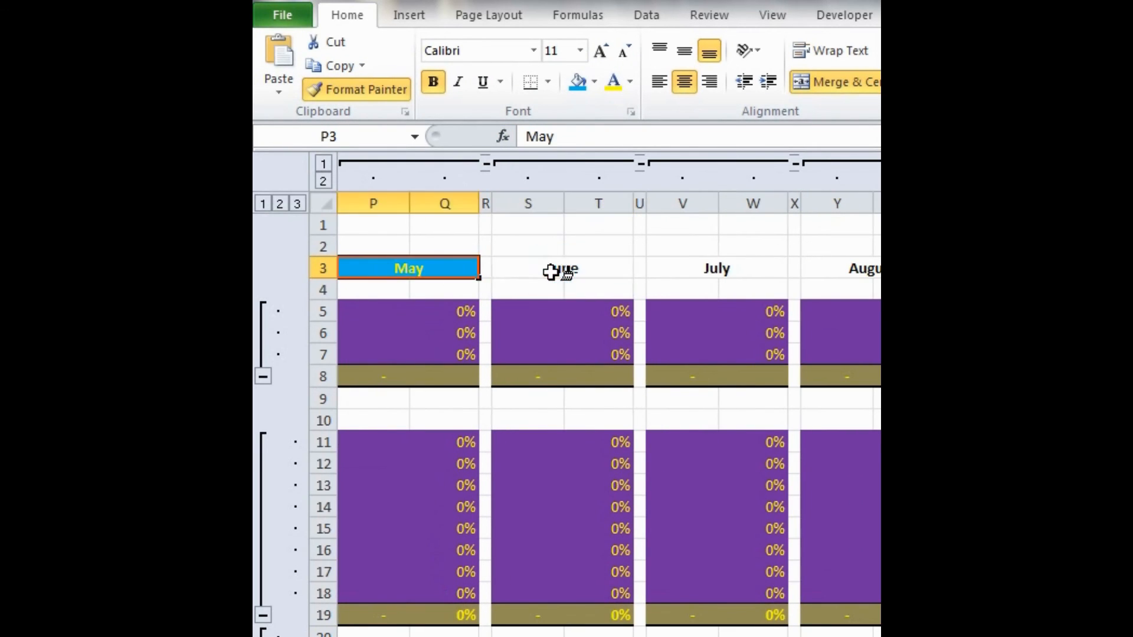
left_click(551, 271)
- Paint the copied heading formatting onto July through December and YTD Total in row 3, ending Format Painter
scroll(552, 272, "right", 3)
left_click(551, 272)
scroll(551, 272, "right", 3)
left_click(551, 271)
scroll(551, 272, "right", 3)
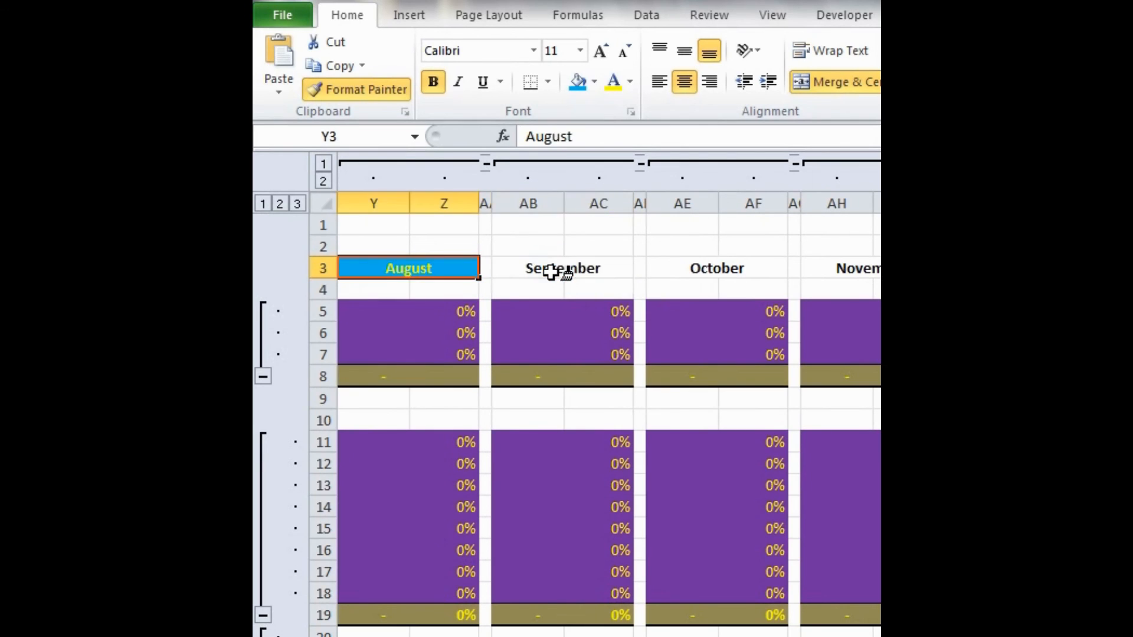
left_click(551, 272)
scroll(551, 272, "right", 3)
left_click(551, 271)
scroll(552, 271, "right", 3)
left_click(551, 272)
scroll(552, 271, "right", 3)
left_click(551, 272)
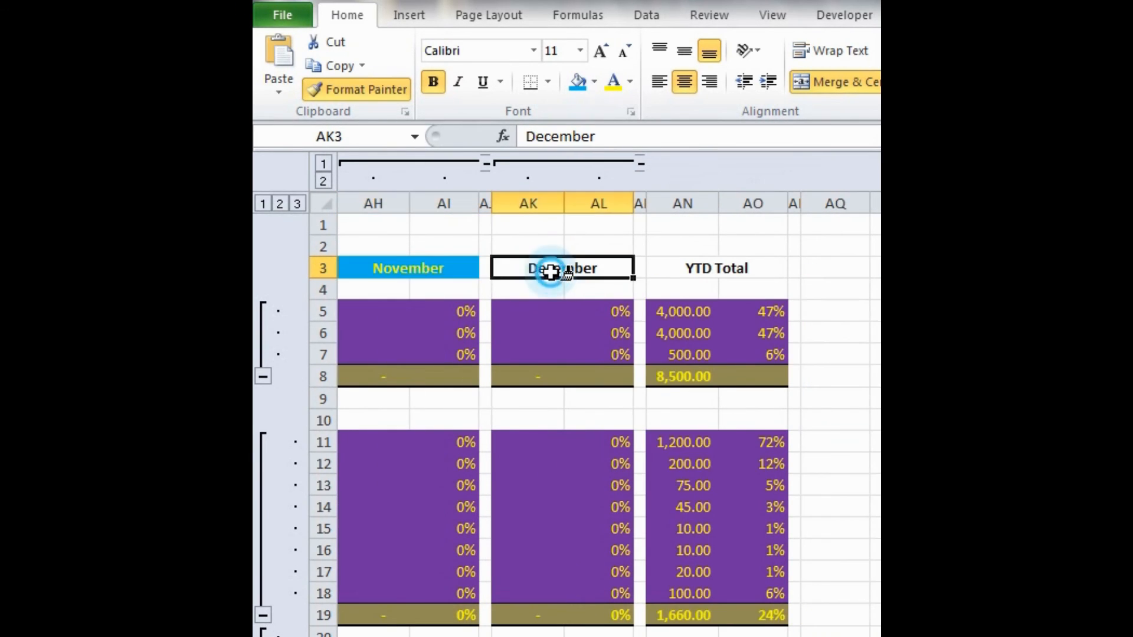
scroll(551, 272, "right", 3)
left_click(551, 271)
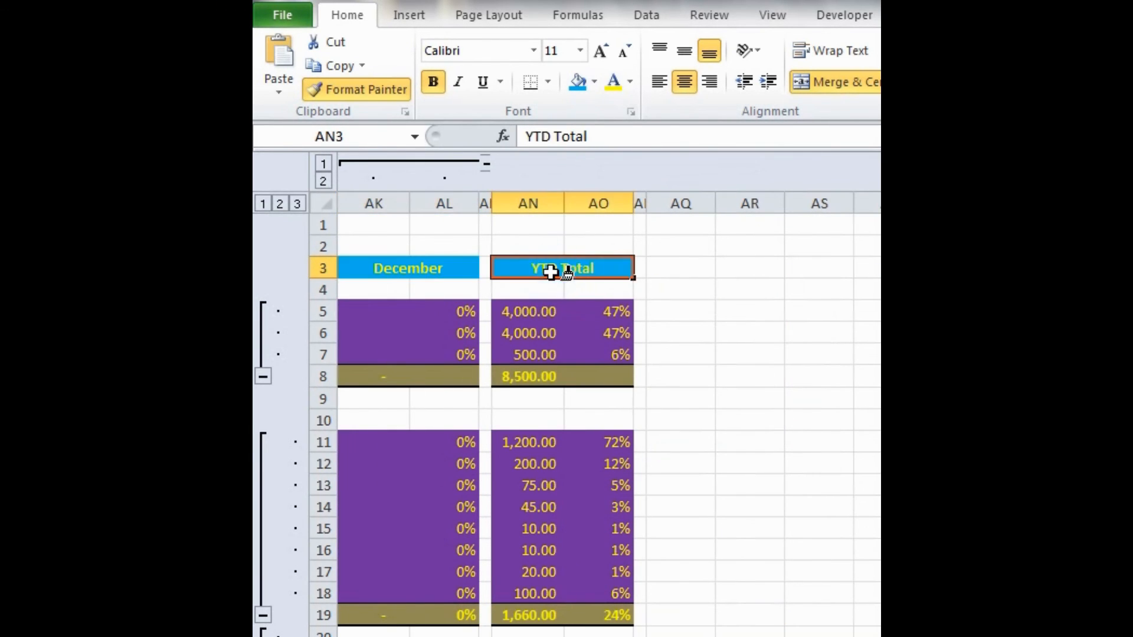
key("Escape")
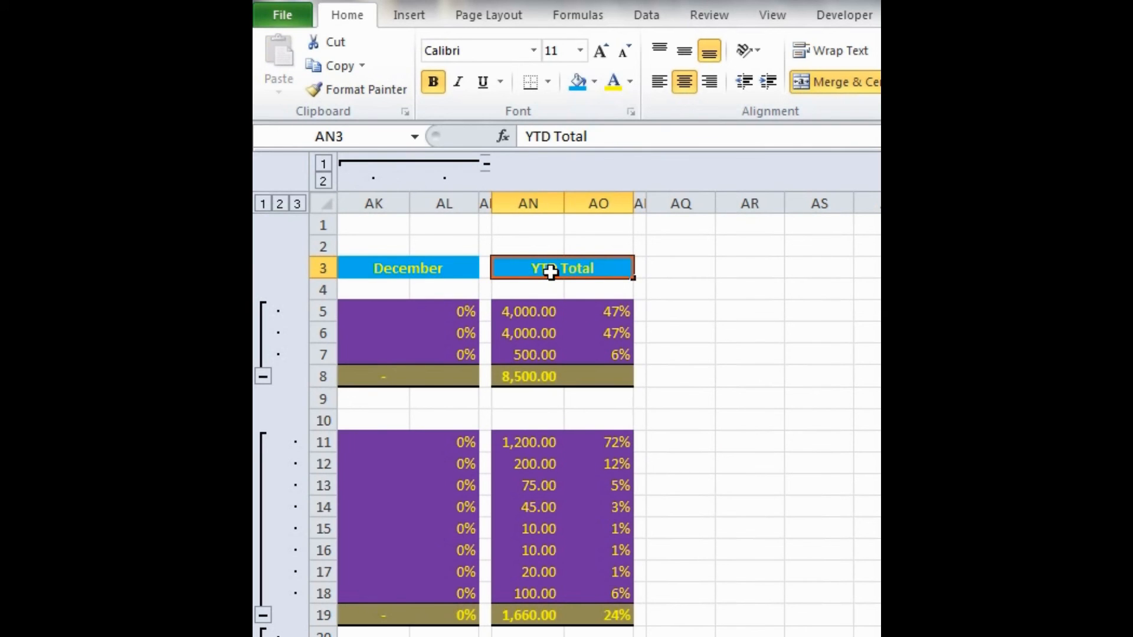
- Fill the entire empty rows 1 and 2 above the month headings with black
scroll(552, 271, "left", 9)
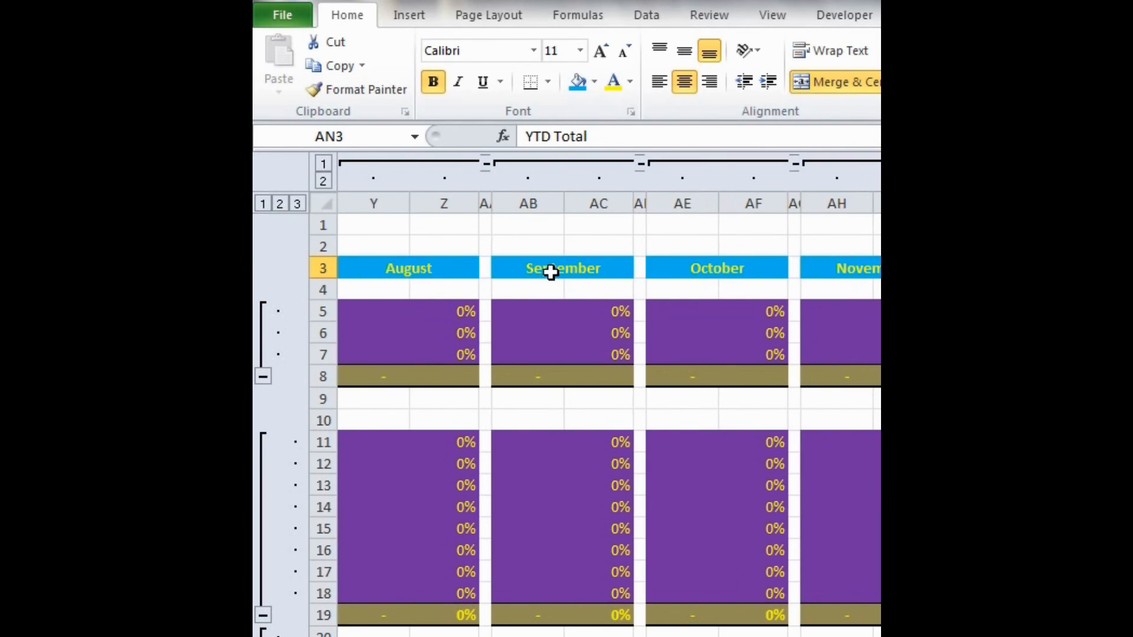
scroll(551, 272, "left", 4)
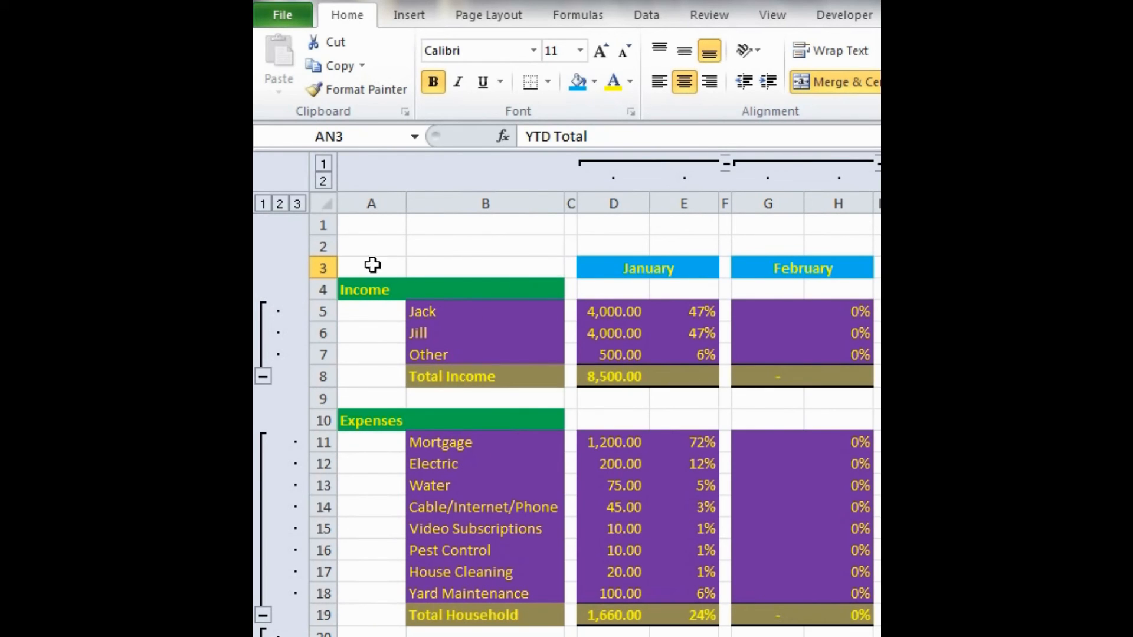
left_click(329, 226)
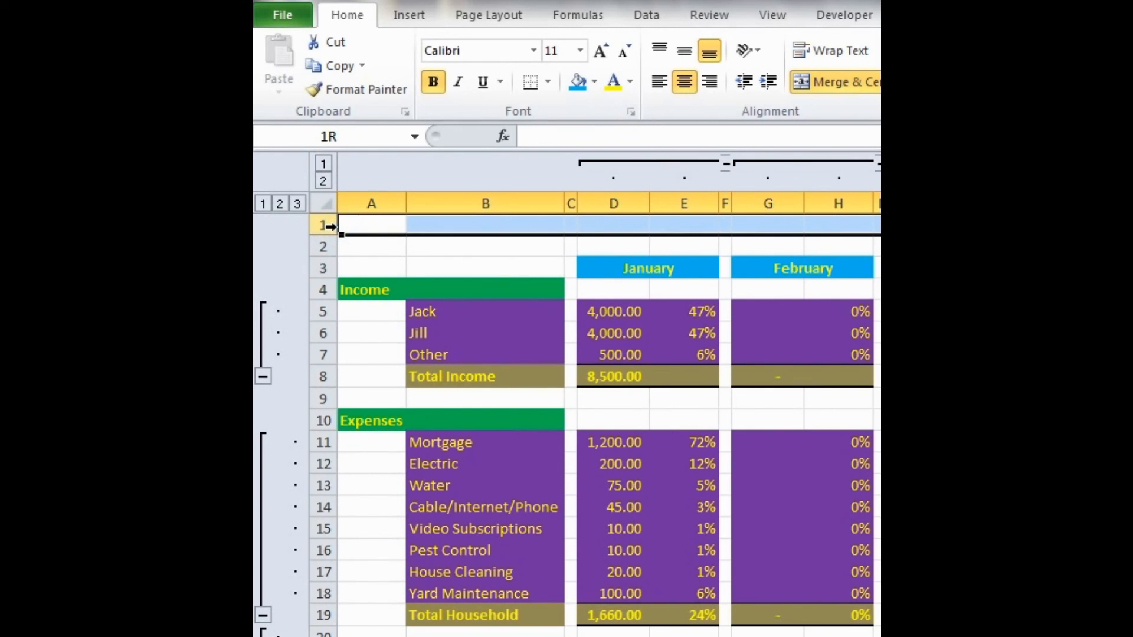
left_click_drag(328, 226, 325, 247)
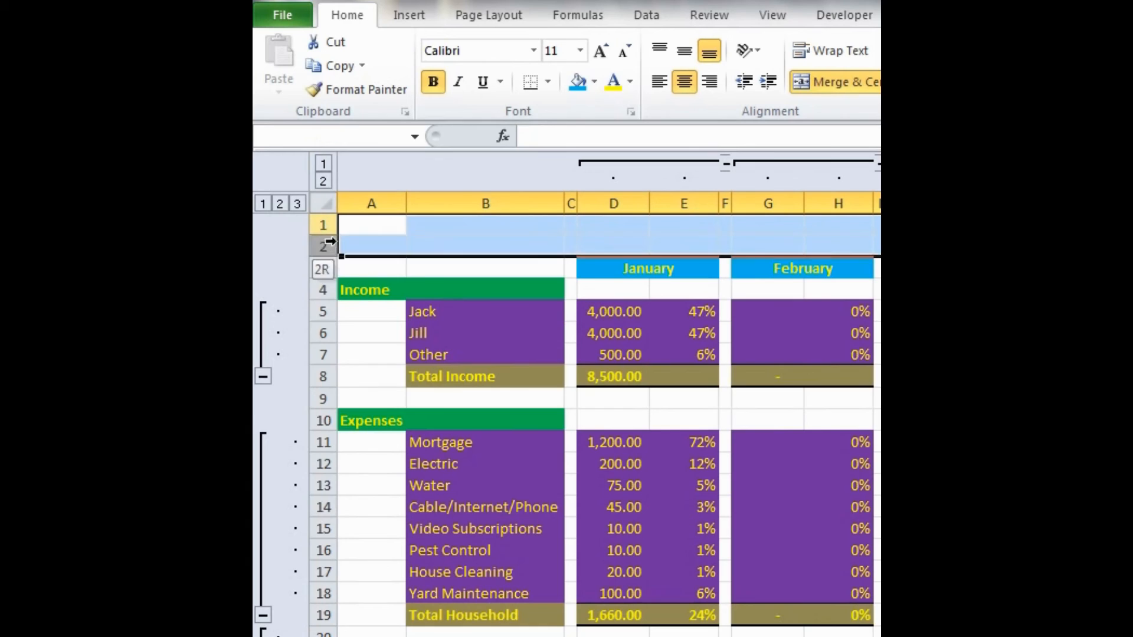
left_click(594, 82)
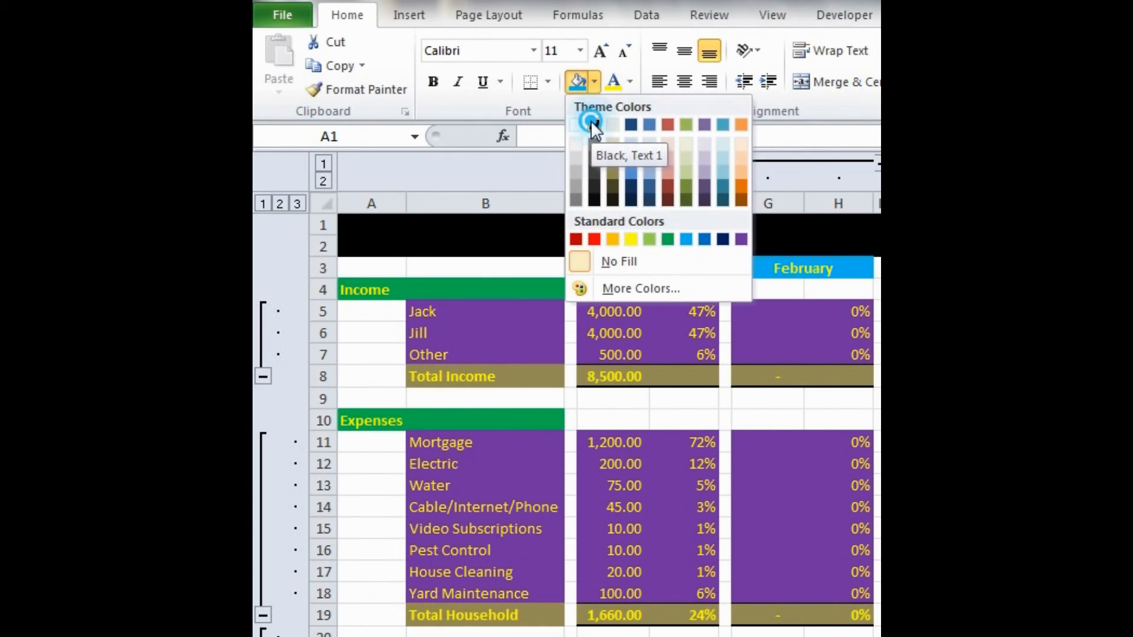
left_click(593, 125)
- Fill the narrow spacer columns C, F, I, L, O and R between the January to June blocks with black
left_click(571, 191)
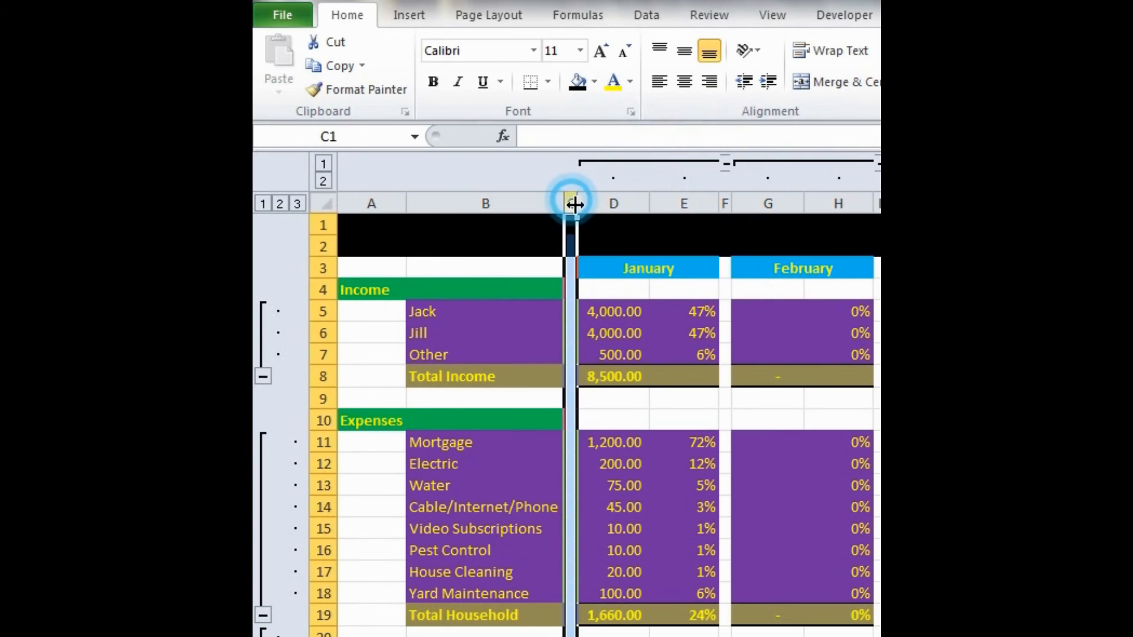
left_click(725, 200, "ctrl")
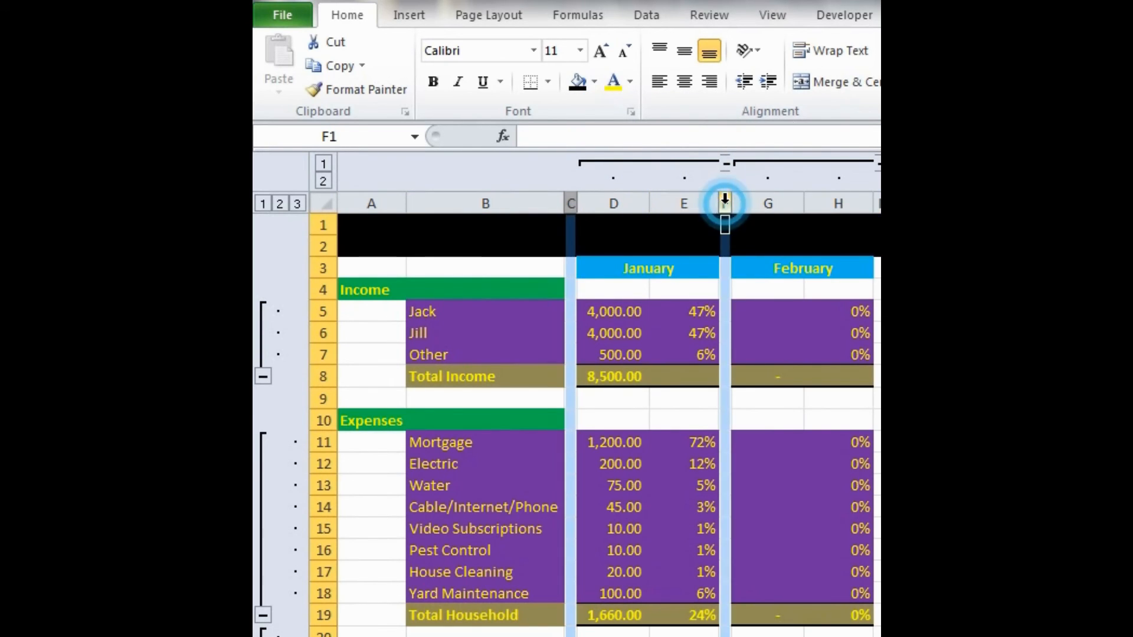
left_click(577, 81)
scroll(613, 329, "right", 3)
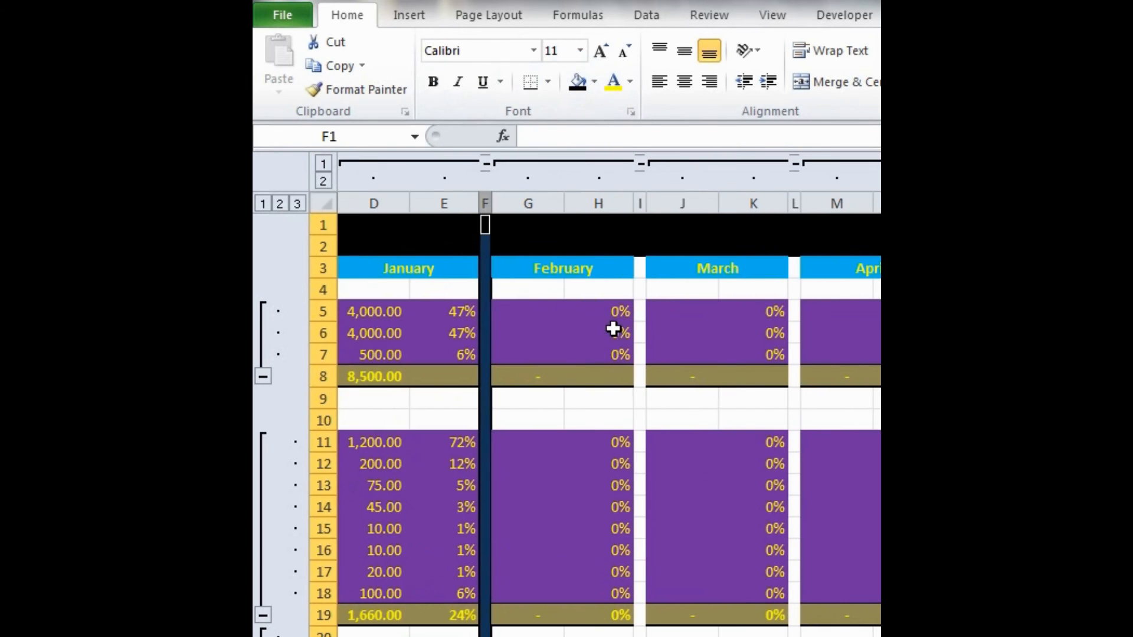
left_click(642, 201)
key("F4")
scroll(641, 258, "right", 3)
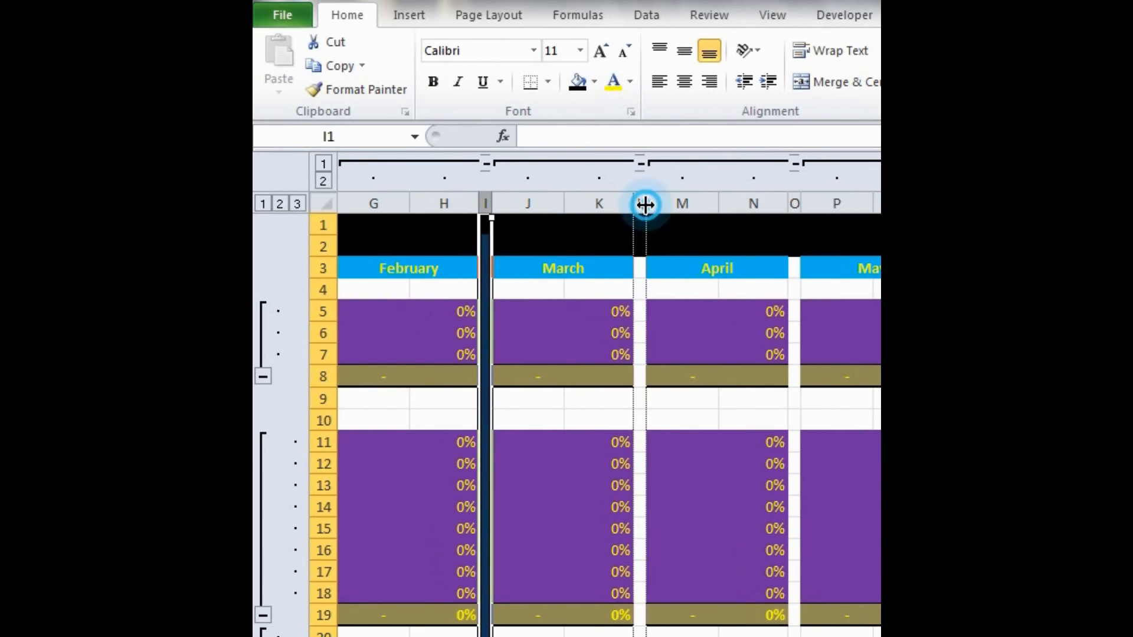
left_click(639, 203)
key("F4")
scroll(640, 202, "right", 3)
left_click(639, 203)
key("F4")
scroll(639, 202, "right", 3)
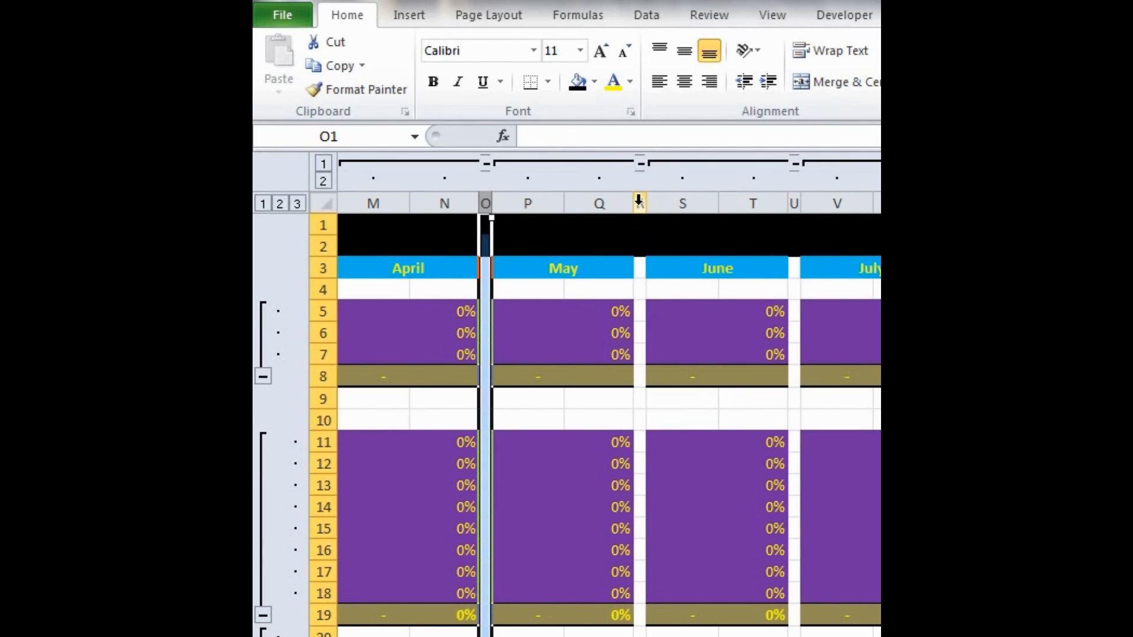
left_click(639, 202)
key("F4")
- Fill the spacer columns U, X, AA, AD, AG and AJ between the June to December blocks with black
scroll(639, 202, "right", 3)
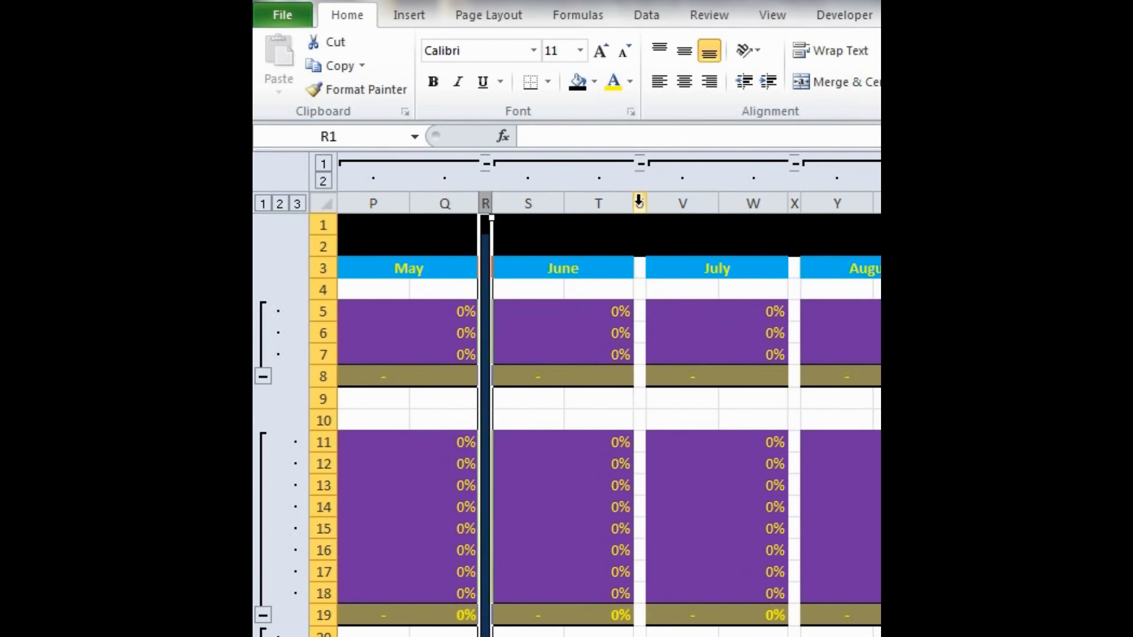
left_click(639, 202)
key("F4")
scroll(639, 202, "right", 3)
left_click(639, 202)
key("F4")
scroll(639, 202, "right", 3)
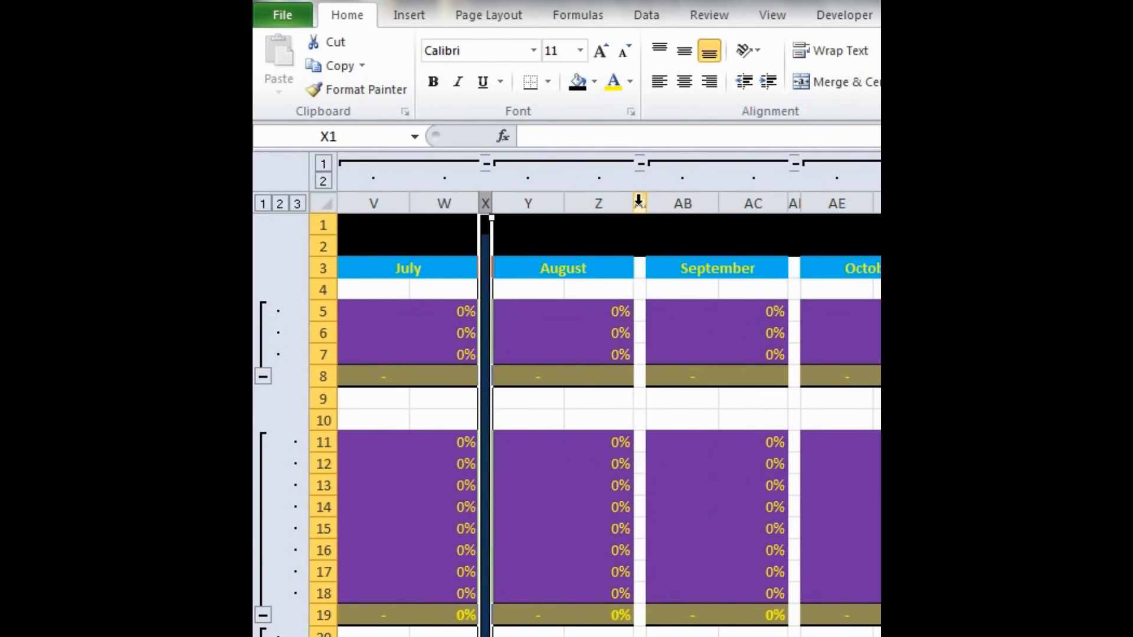
left_click(639, 203)
key("F4")
scroll(639, 203, "right", 3)
left_click(639, 203)
key("F4")
scroll(639, 202, "right", 3)
left_click(639, 202)
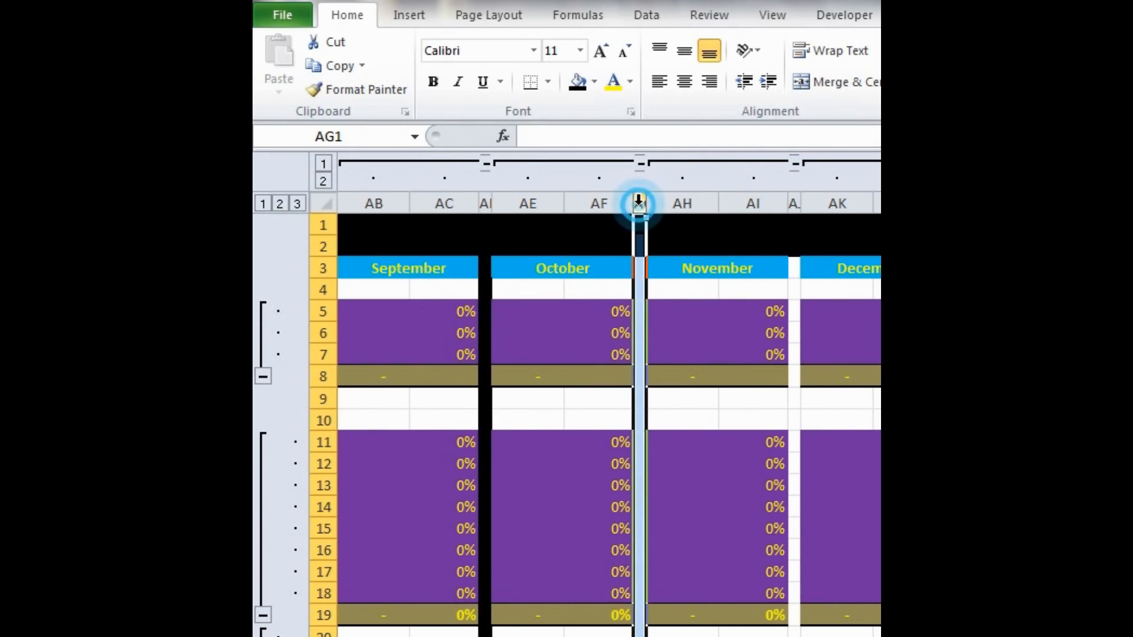
key("F4")
scroll(639, 202, "right", 3)
left_click(639, 203)
key("F4")
- Fill spacer column AM before YTD Total and all columns from AP onwards with black
scroll(639, 202, "right", 3)
left_click(638, 202)
key("F4")
scroll(639, 203, "right", 3)
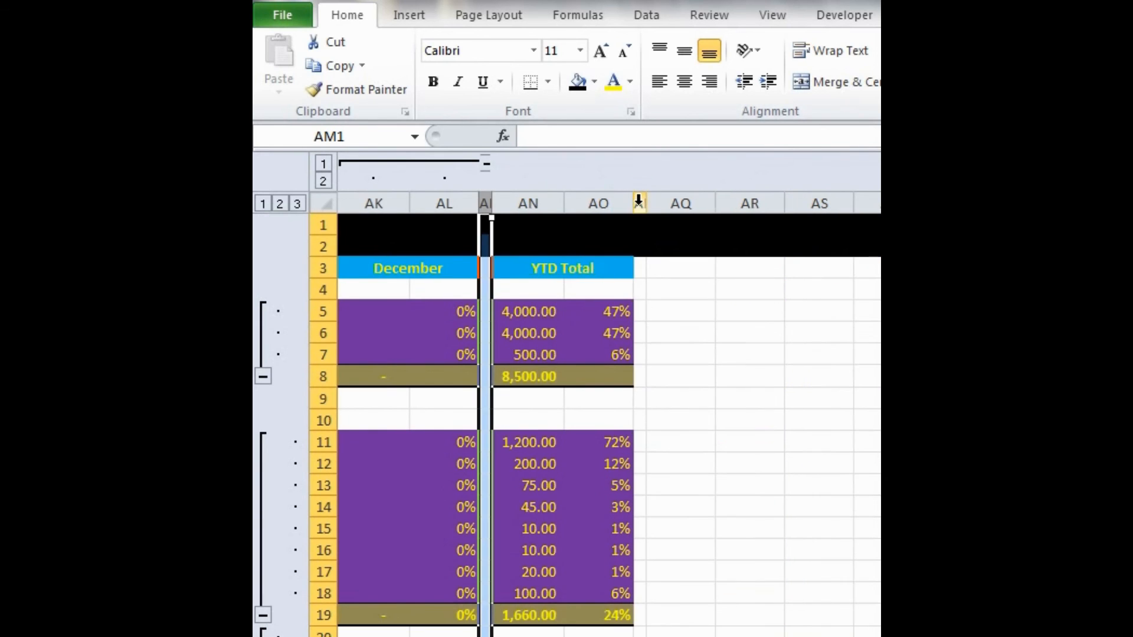
left_click(639, 203)
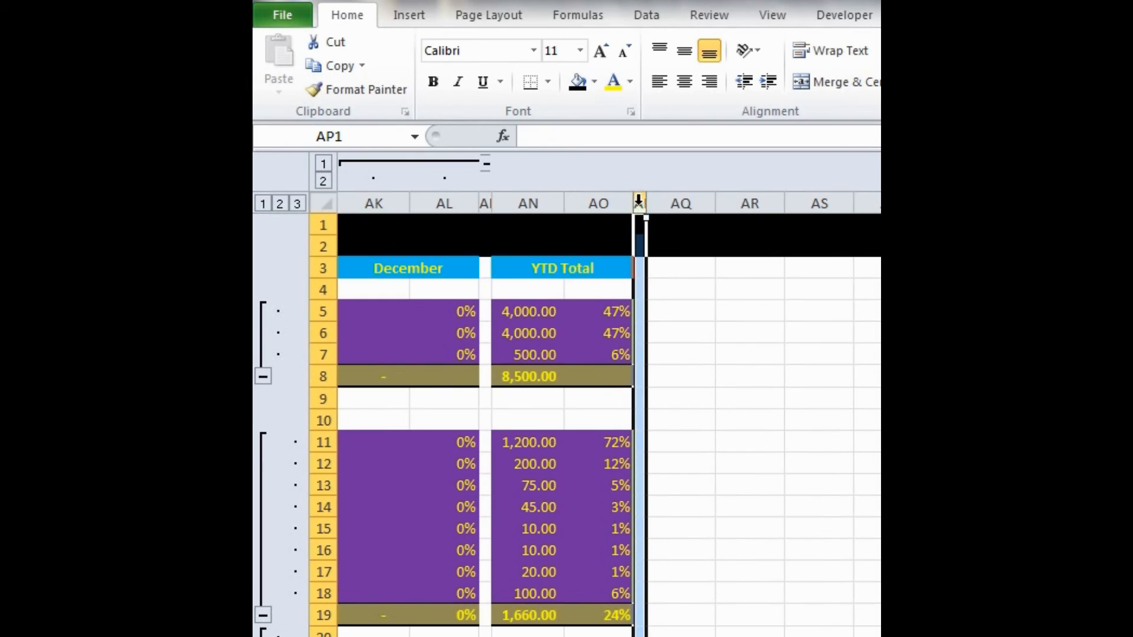
left_click(488, 203)
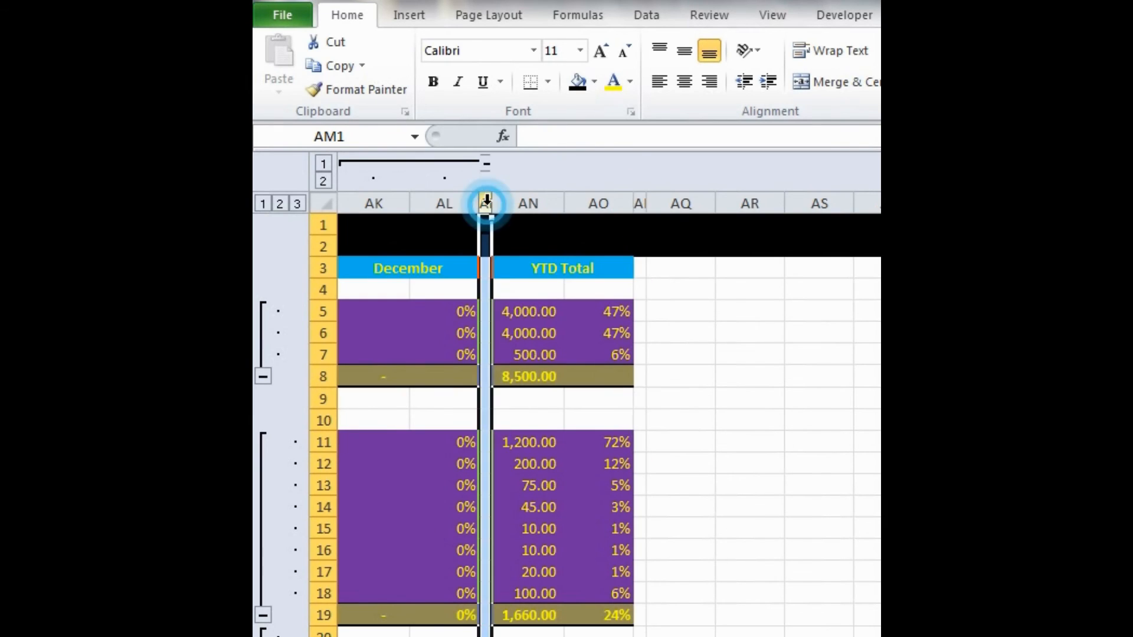
left_click(636, 202)
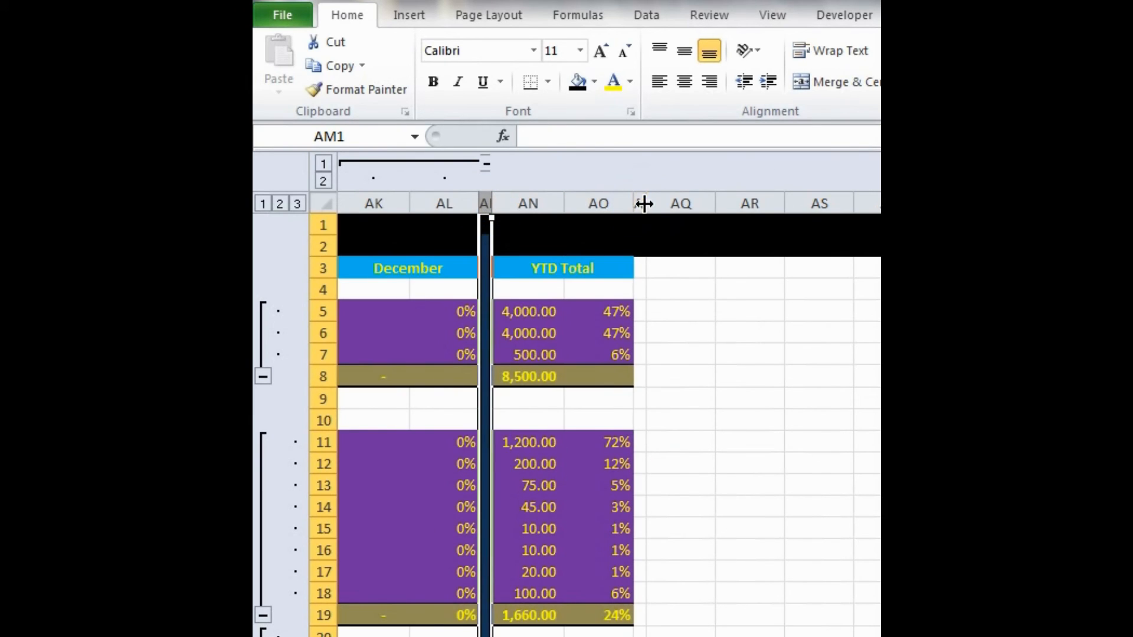
left_click_drag(640, 202, 880, 203)
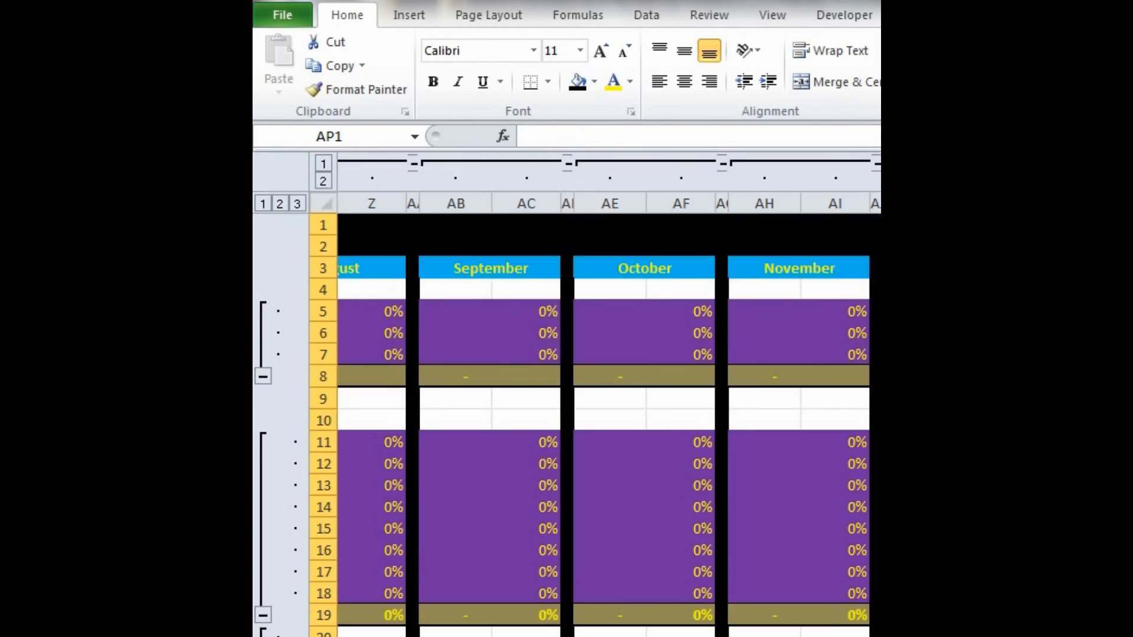
- Fill the empty cells A3:B3 and A5:A8 and the entire empty row 9 with black
scroll(609, 425, "left", 9)
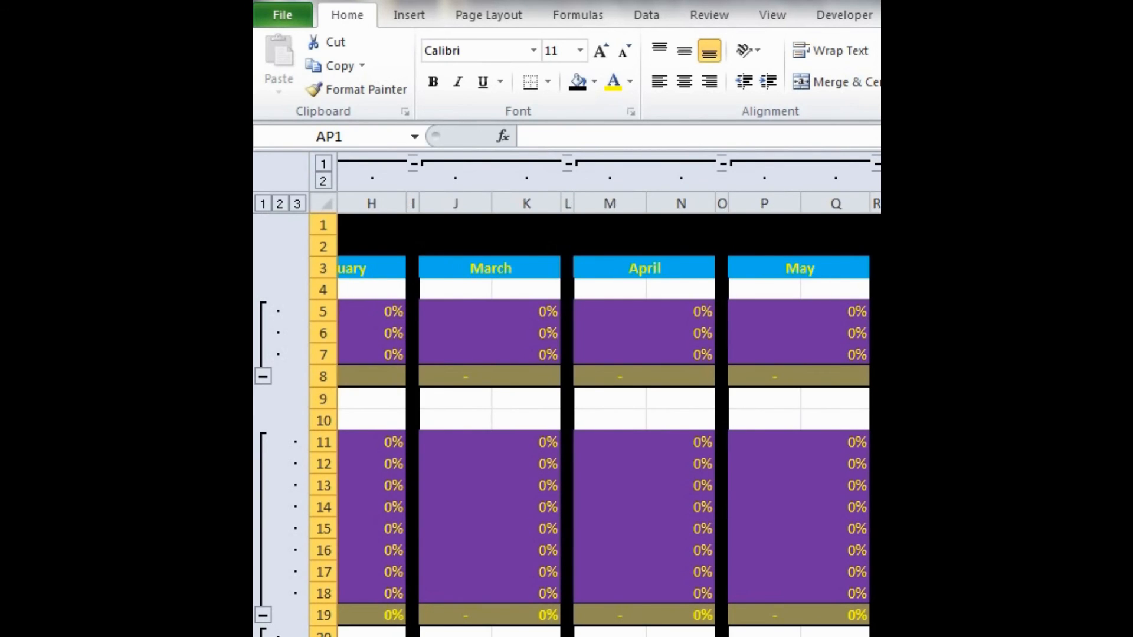
left_click_drag(365, 264, 476, 264)
key("F4")
left_click(376, 303)
left_click_drag(377, 303, 389, 392)
key("F4")
left_click(313, 399)
key("F4")
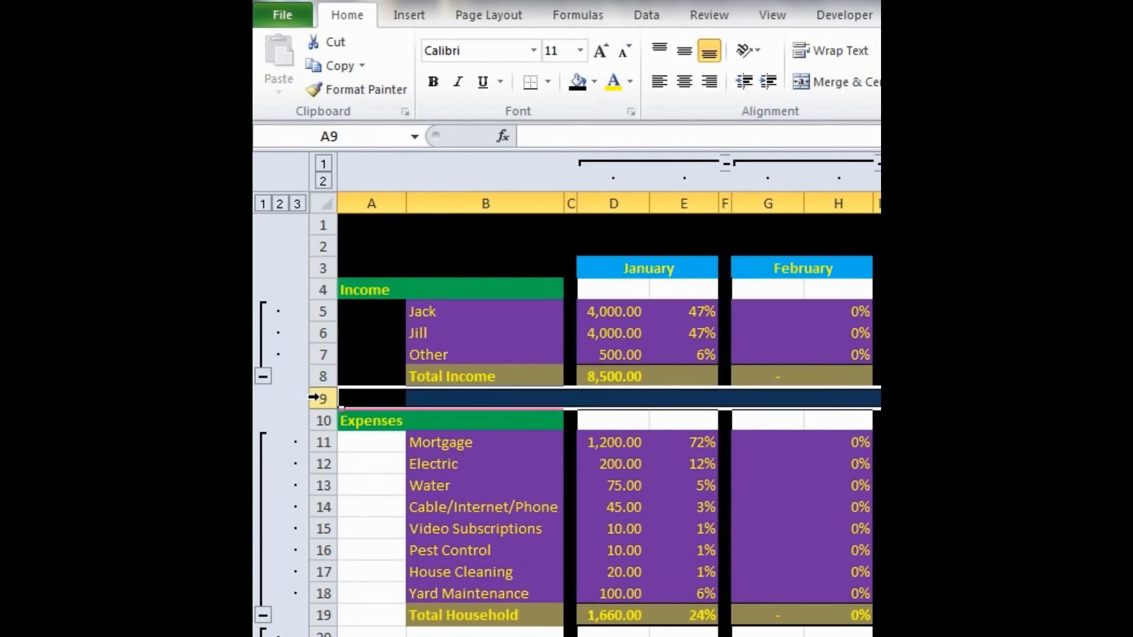
- Fill the empty Income heading row cells from D4 through AO4 with black
left_click(608, 289)
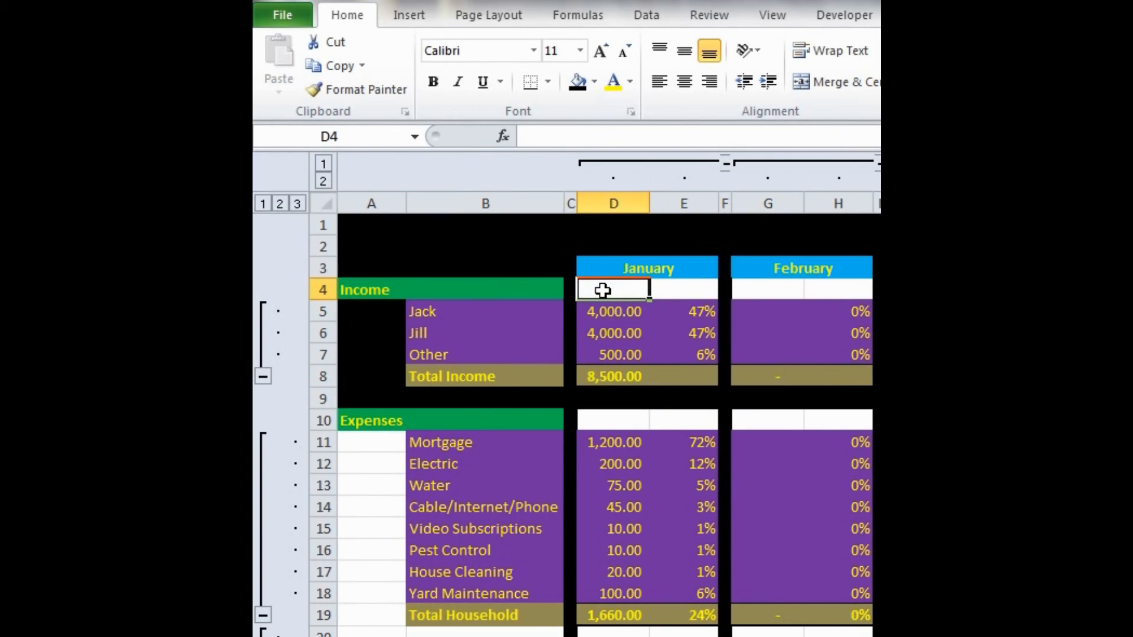
scroll(602, 290, "right", 15)
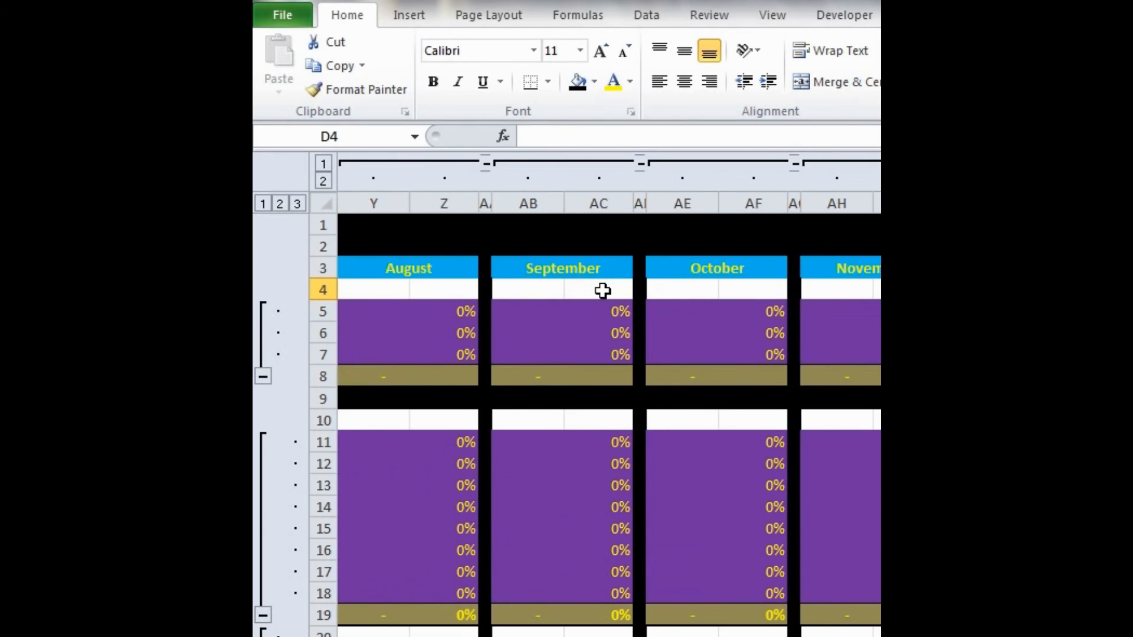
scroll(602, 290, "right", 3)
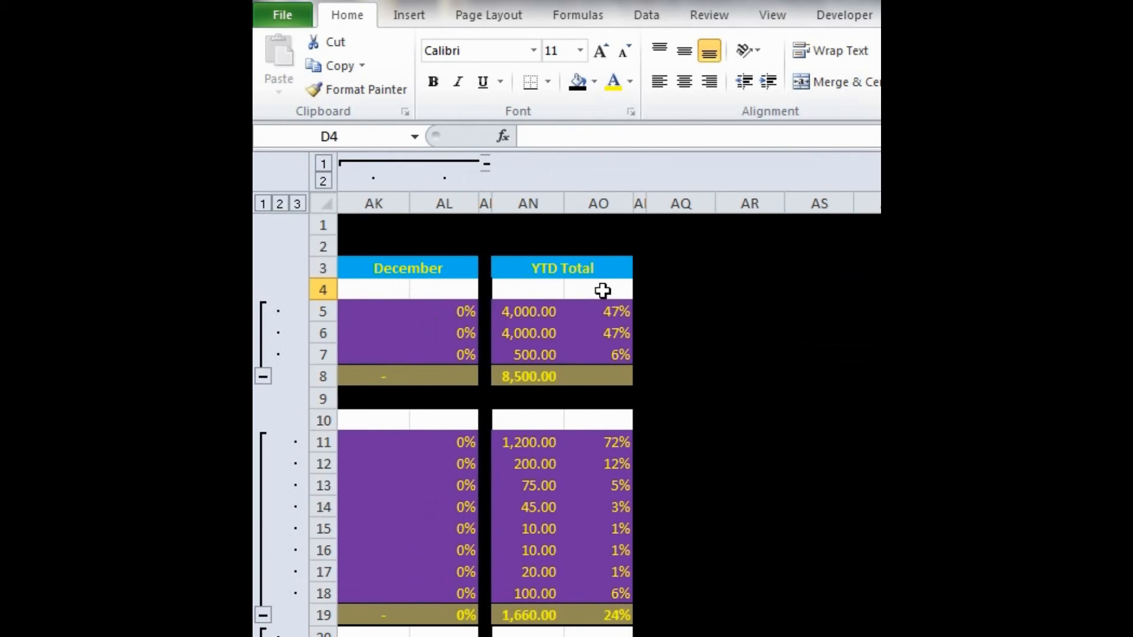
left_click(602, 290, "shift")
key("F4")
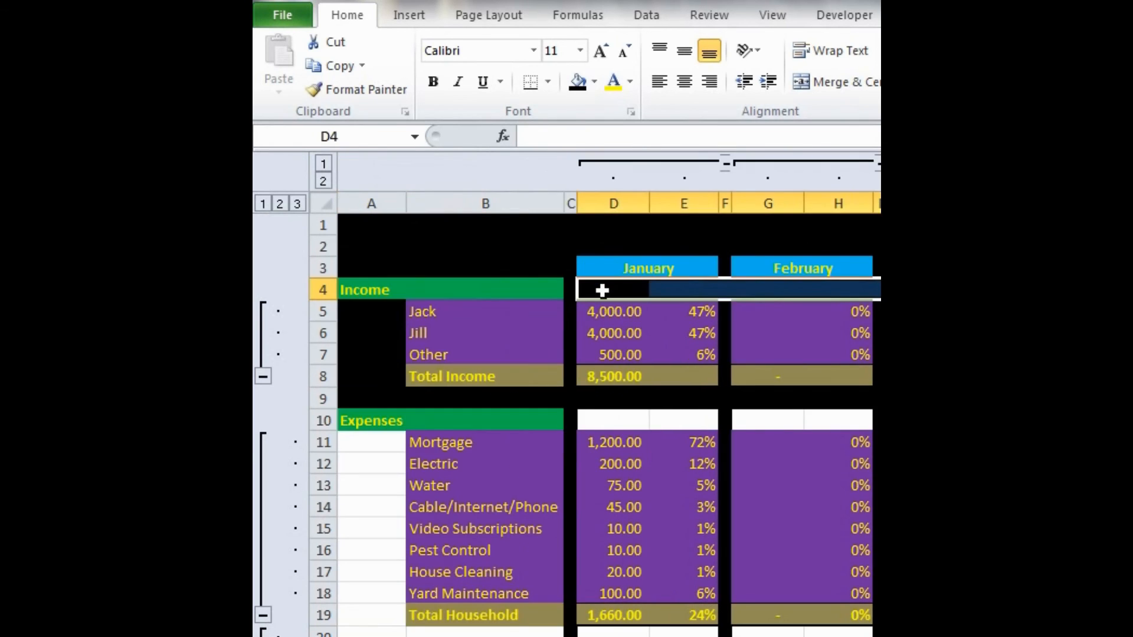
- Fill the empty Expenses heading row cells from D10 through AO10 with black
left_click(591, 420)
scroll(592, 425, "right", 9)
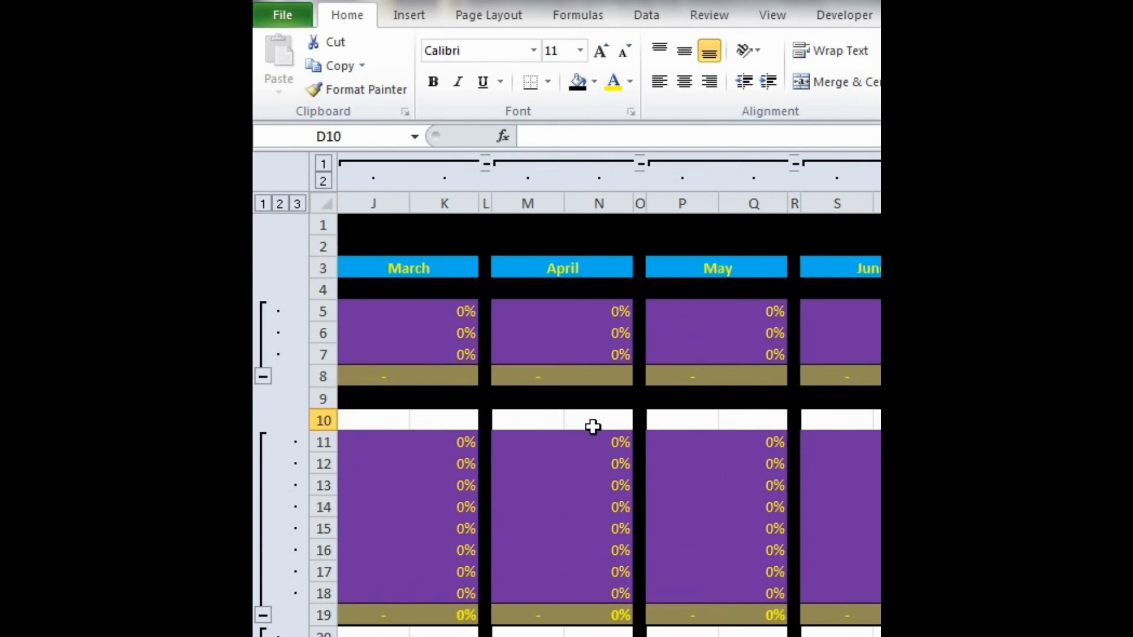
scroll(593, 426, "right", 3)
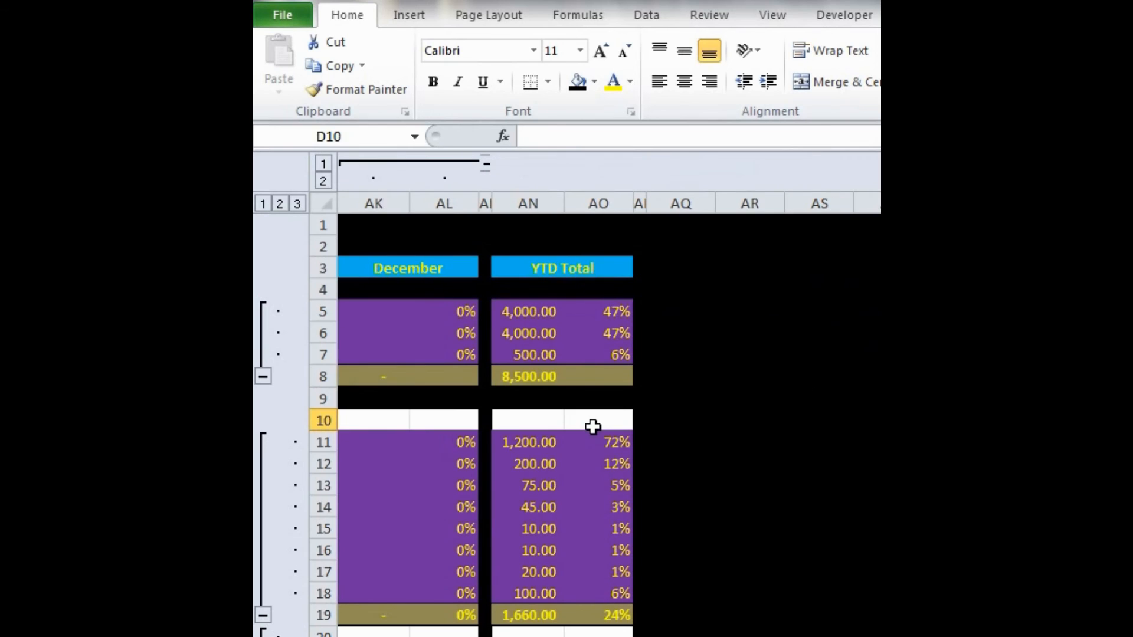
left_click(592, 426, "shift")
key("F4")
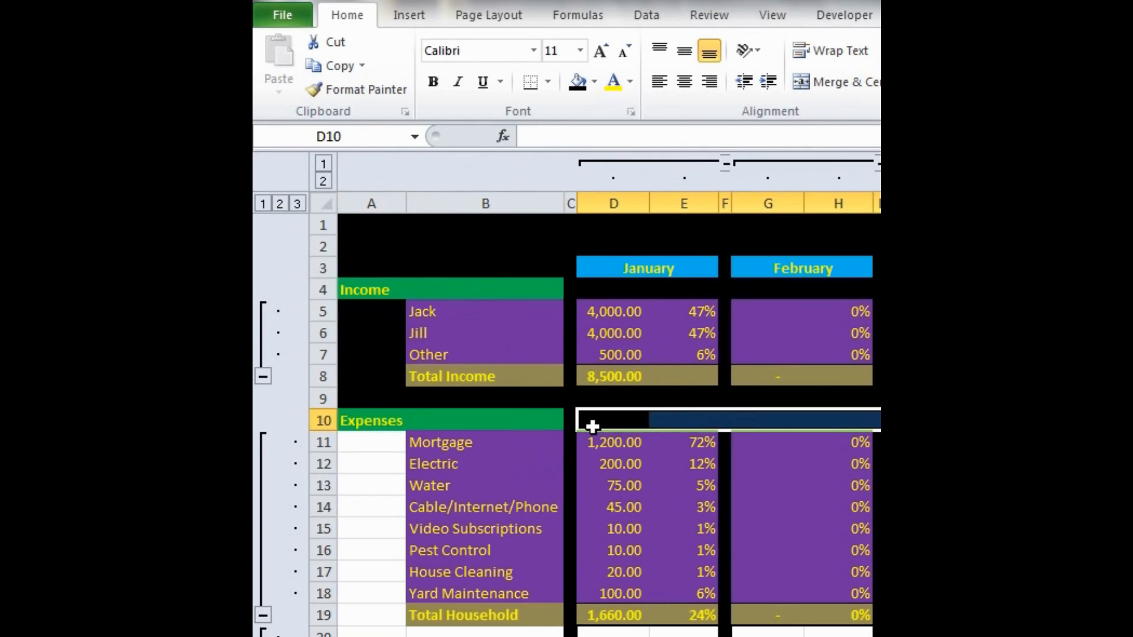
- Fill the empty column A cells beside the expense categories, A11 through A55, with black
left_click(385, 442)
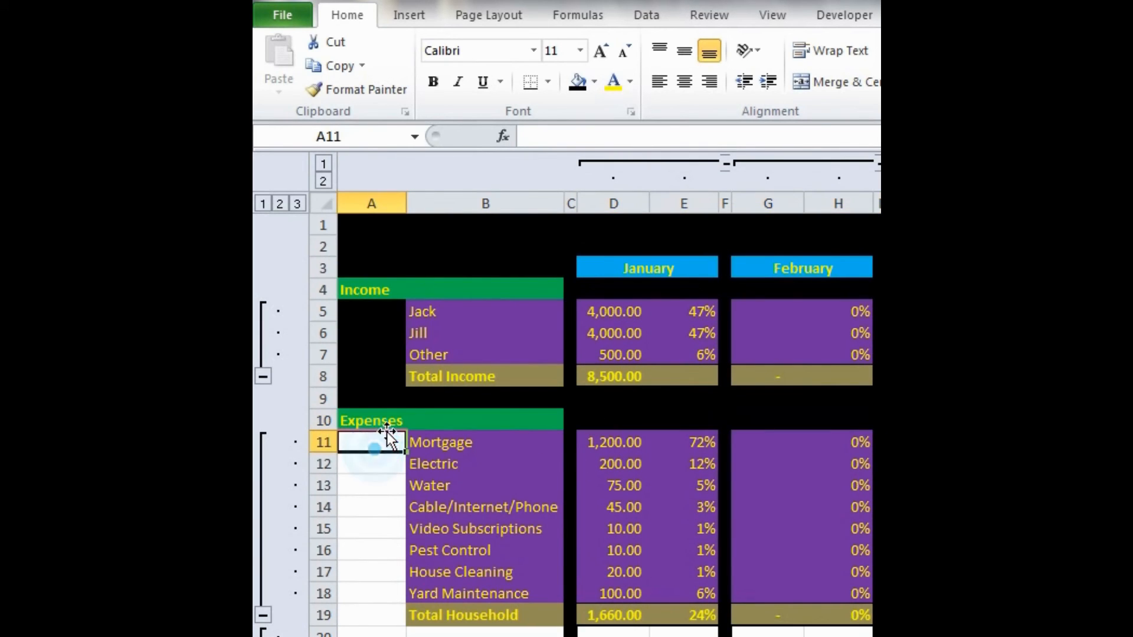
scroll(390, 431, "down", 6)
scroll(392, 427, "down", 6)
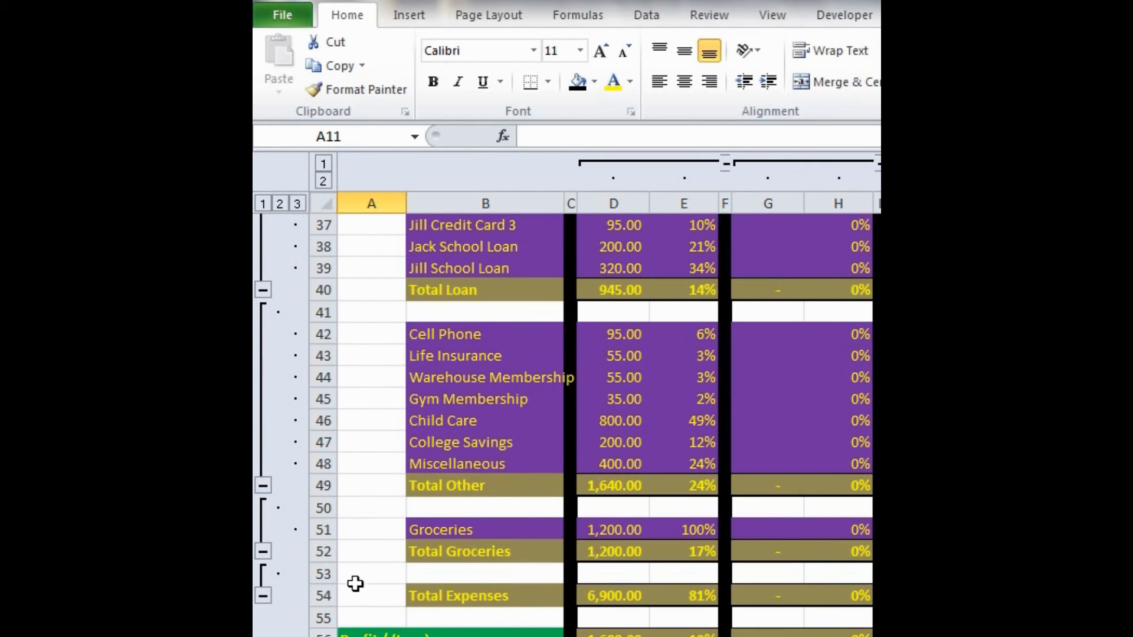
left_click(357, 605, "shift")
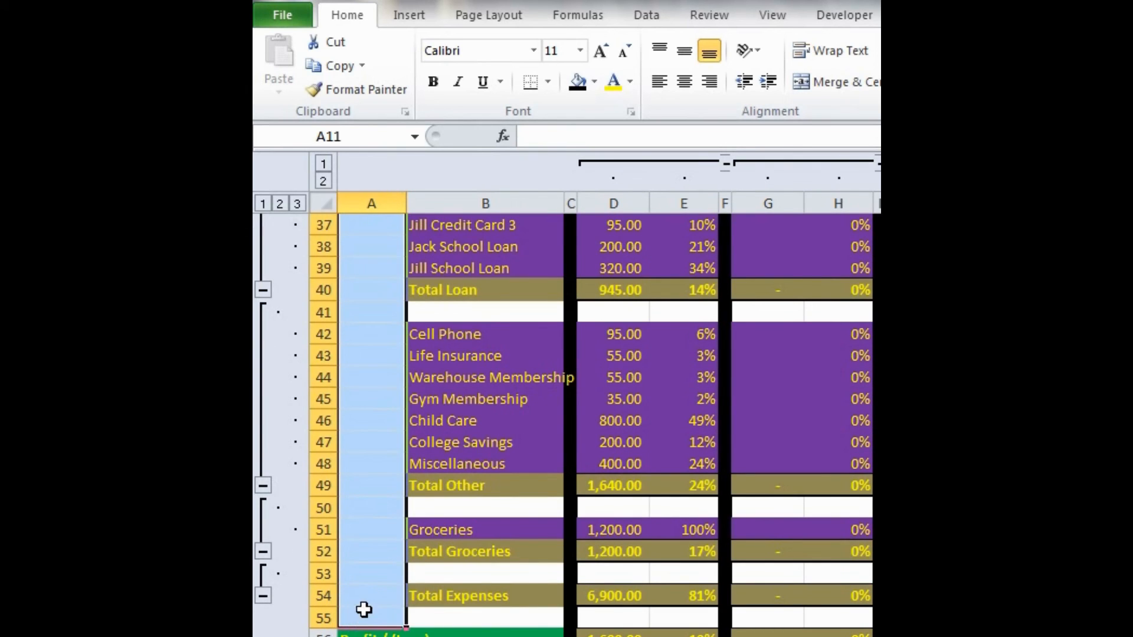
key("F4")
- Fill the entire empty rows 20, 31 and 41 below Total Household, Total Auto and Total Loan with black
scroll(420, 583, "down", 3)
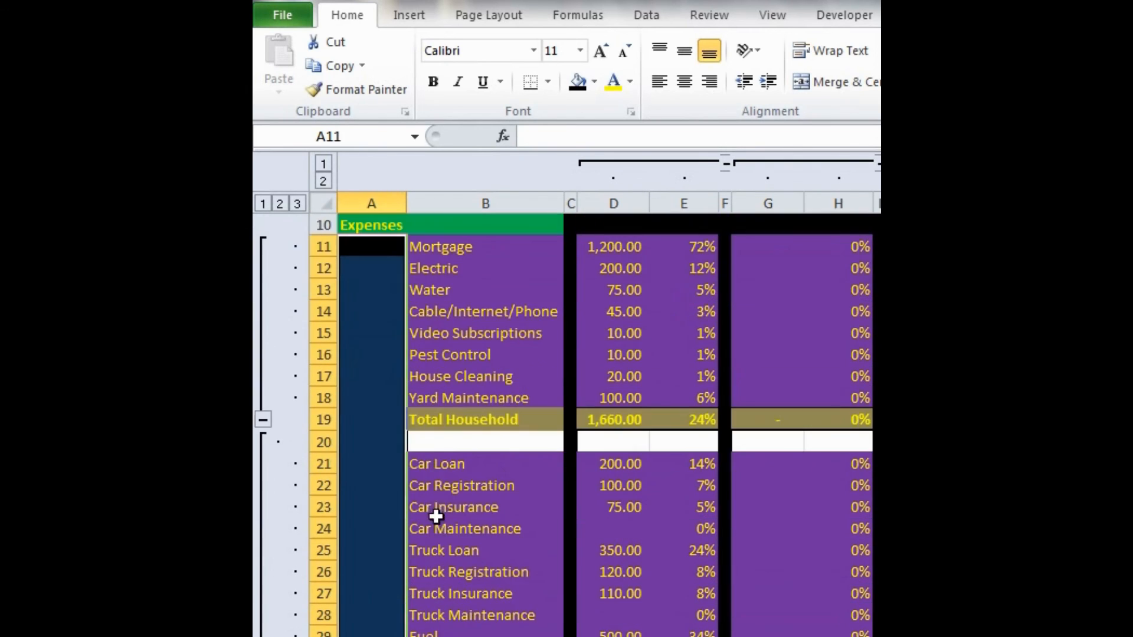
left_click(445, 441)
left_click(323, 442)
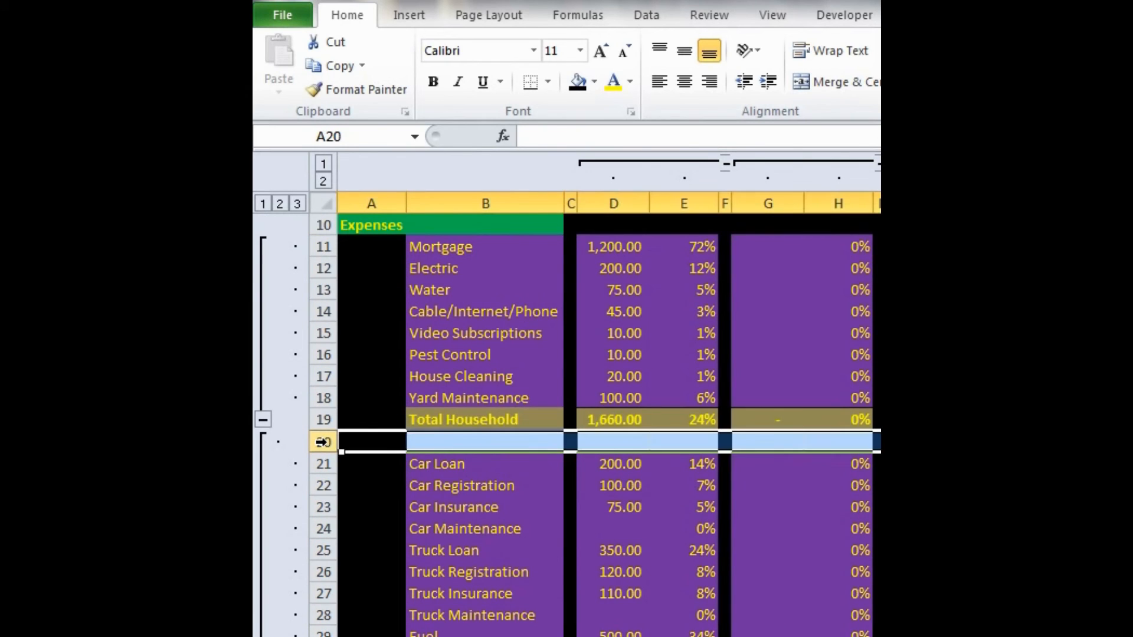
key("F4")
scroll(322, 442, "down", 3)
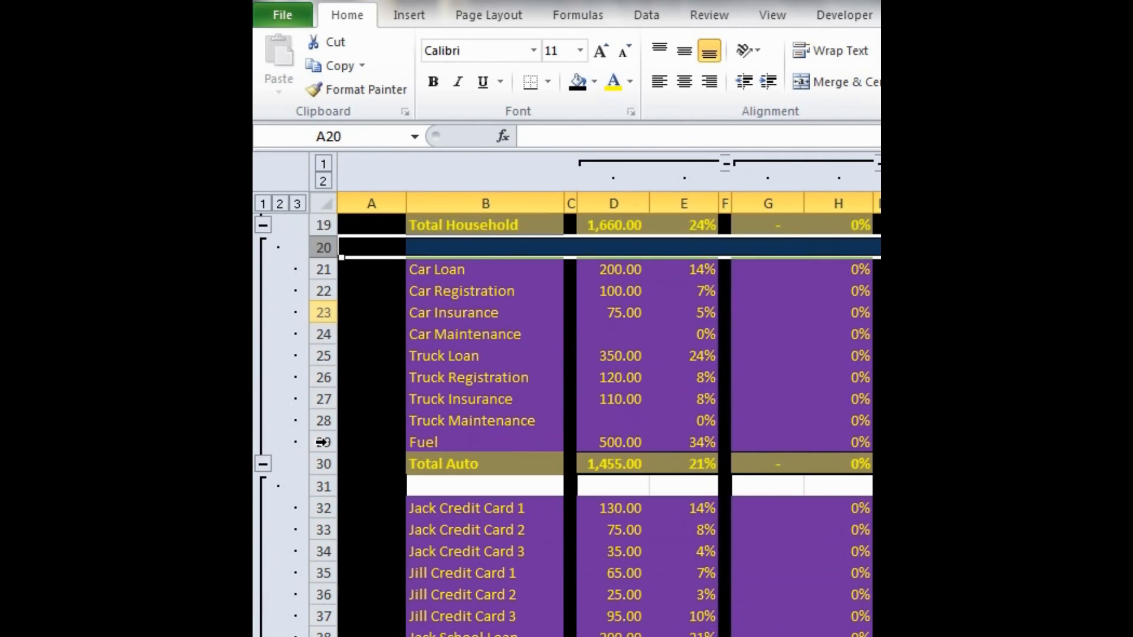
left_click(319, 487)
key("F4")
scroll(321, 487, "down", 3)
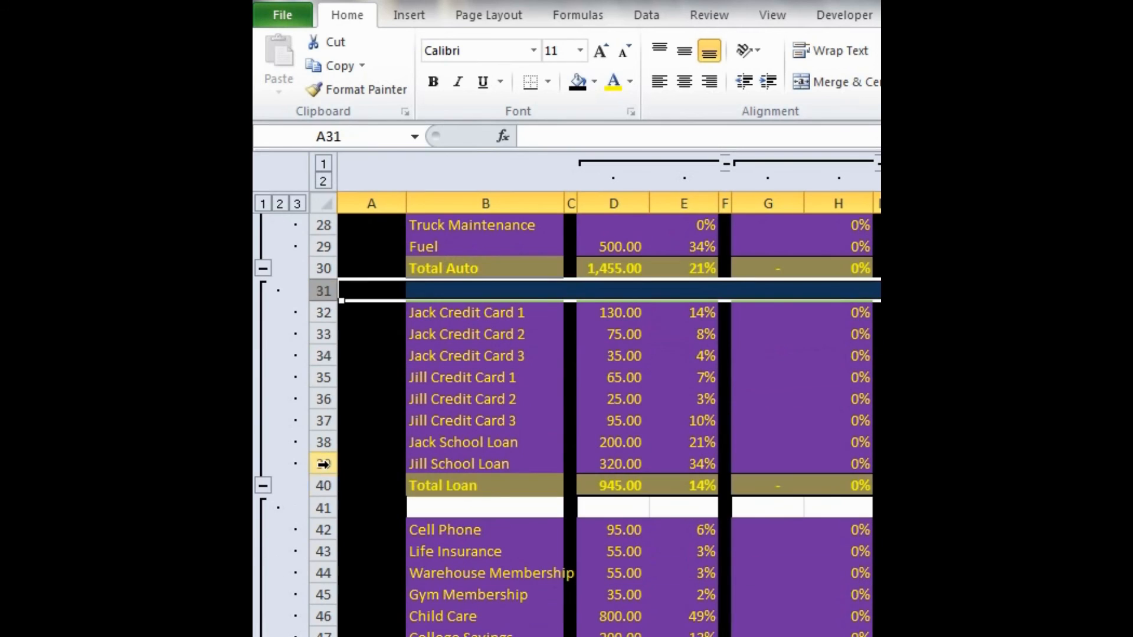
left_click(322, 508)
key("F4")
- Fill the entire empty rows 50, 53 and 55 below Total Other, Total Groceries and Total Expenses with black
scroll(322, 507, "down", 3)
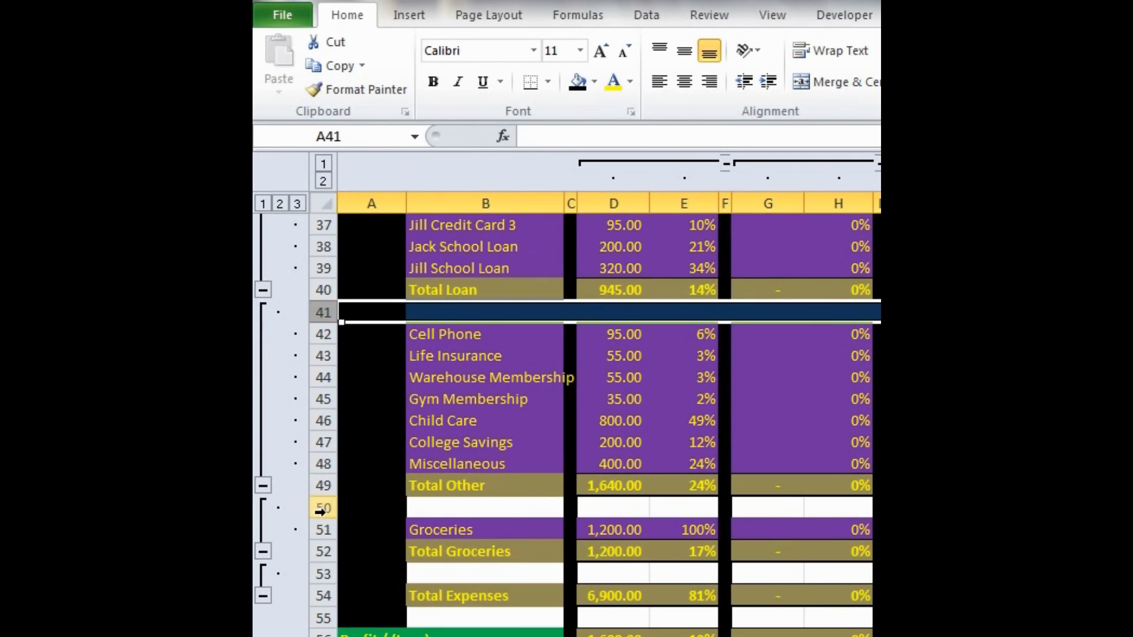
left_click(321, 510)
key("F4")
scroll(321, 509, "down", 3)
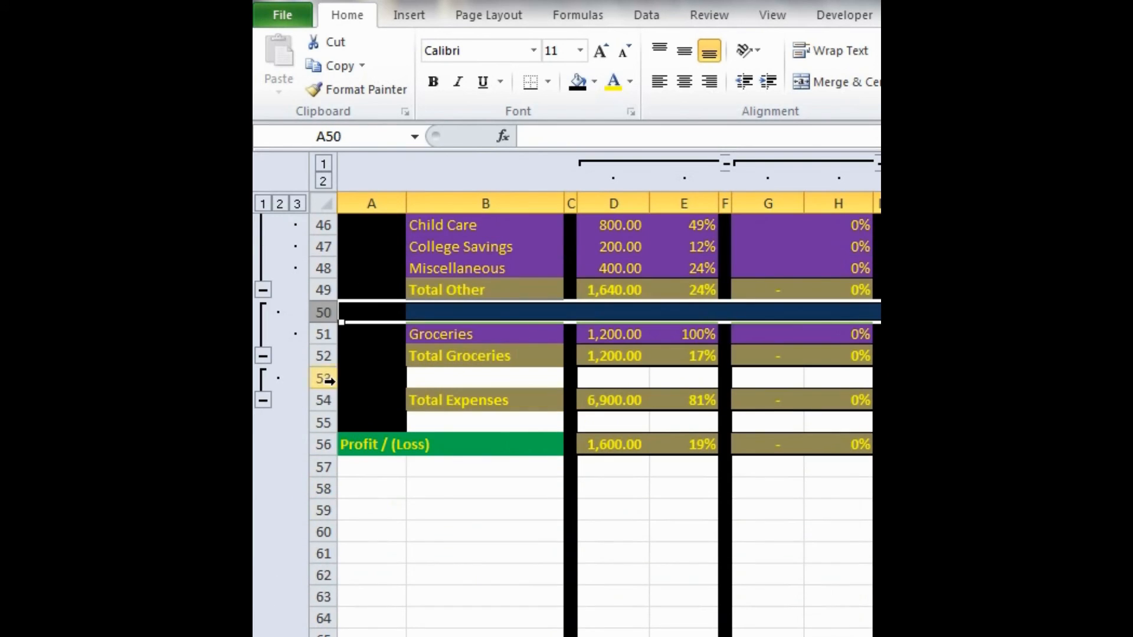
left_click(324, 379)
key("F4")
left_click(322, 423)
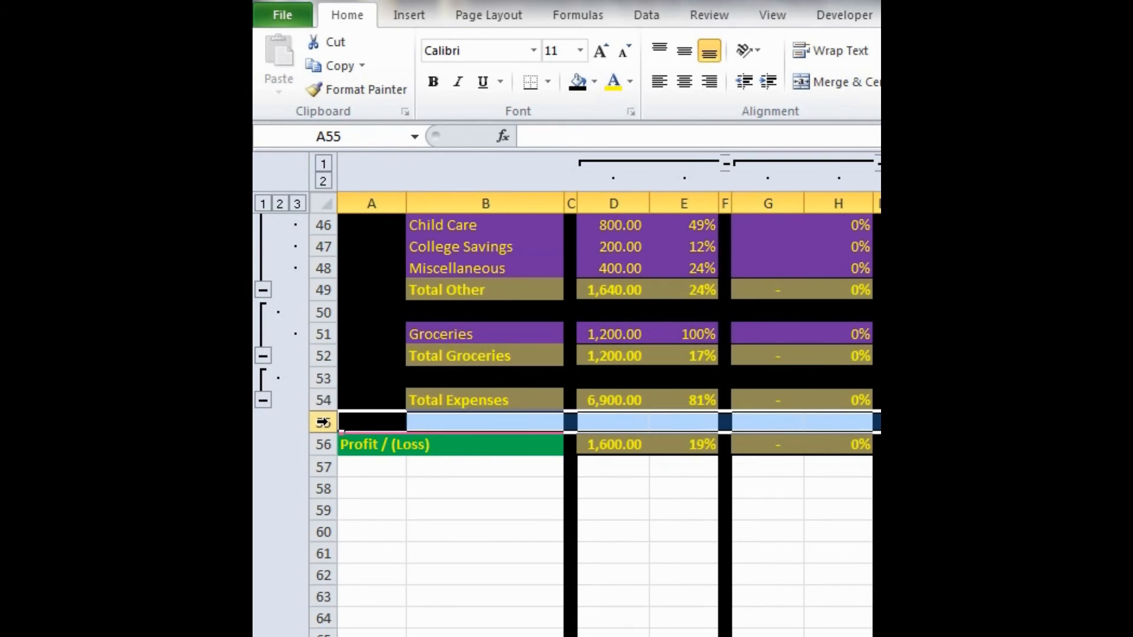
key("F4")
- Fill the entire empty rows 57 through 339 below Profit / (Loss) with black
left_click(324, 466)
scroll(325, 466, "down", 7)
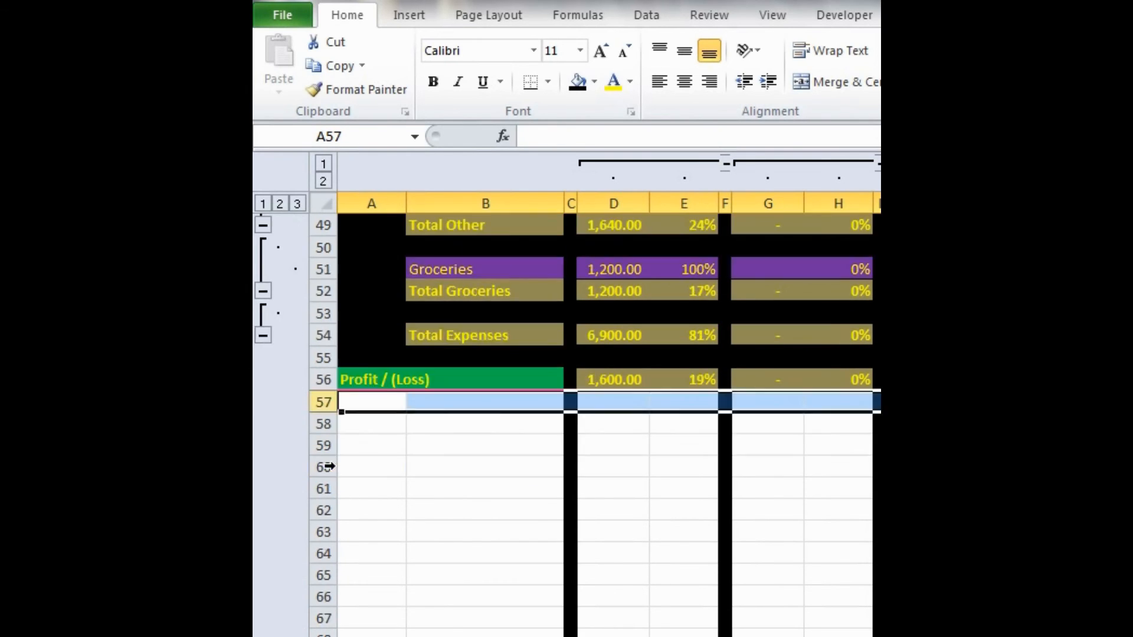
scroll(325, 443, "down", 20)
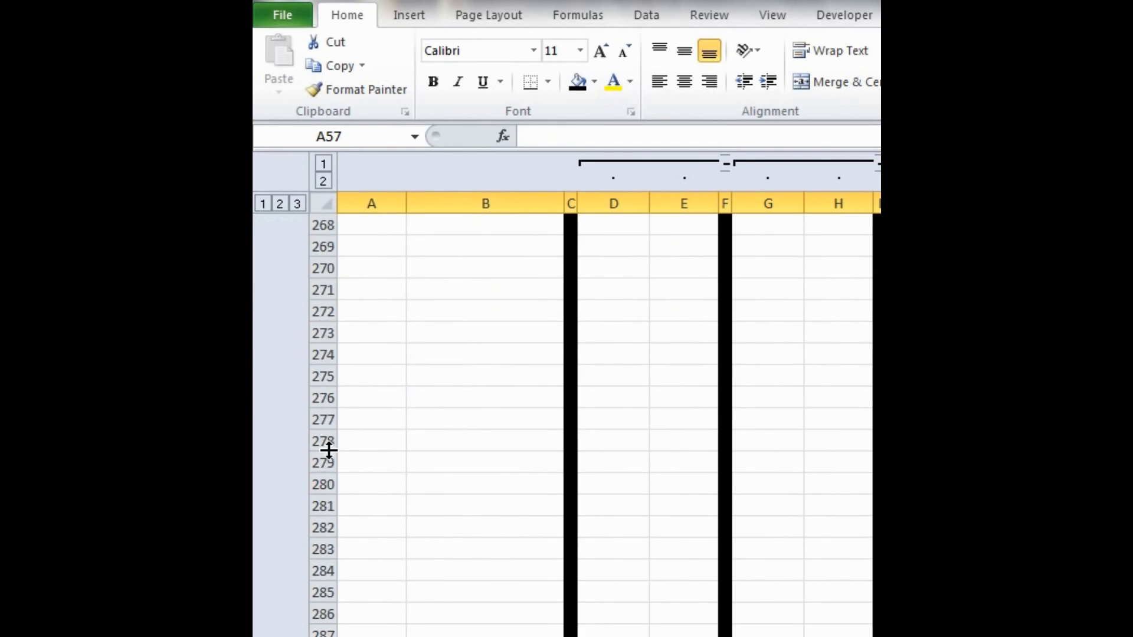
left_click(323, 462, "shift")
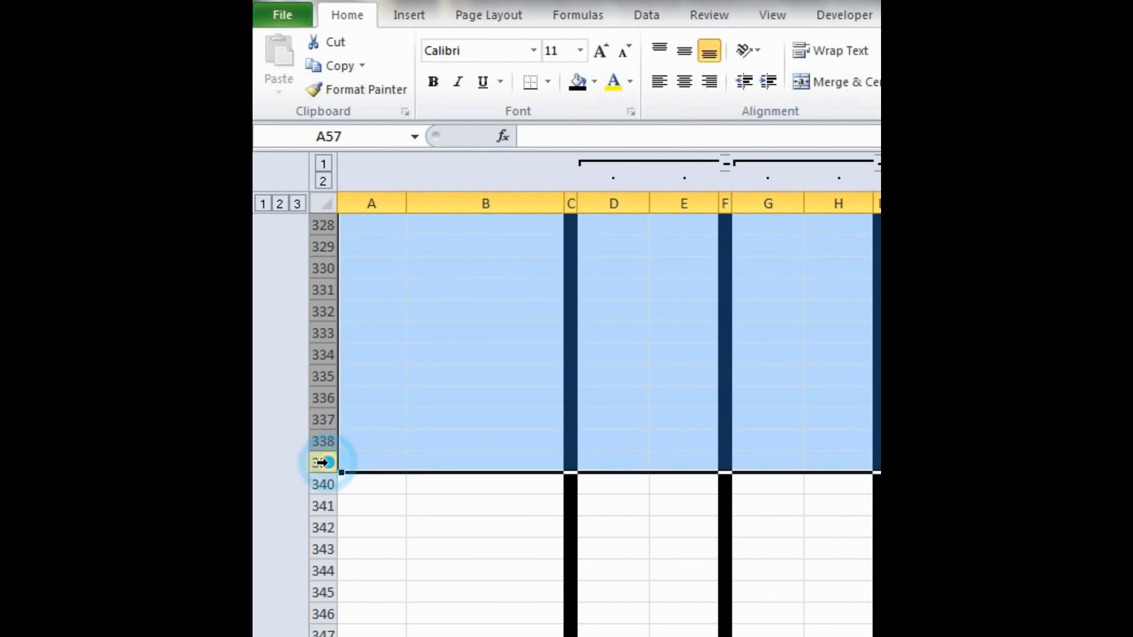
key("F4")
scroll(370, 566, "up", 7)
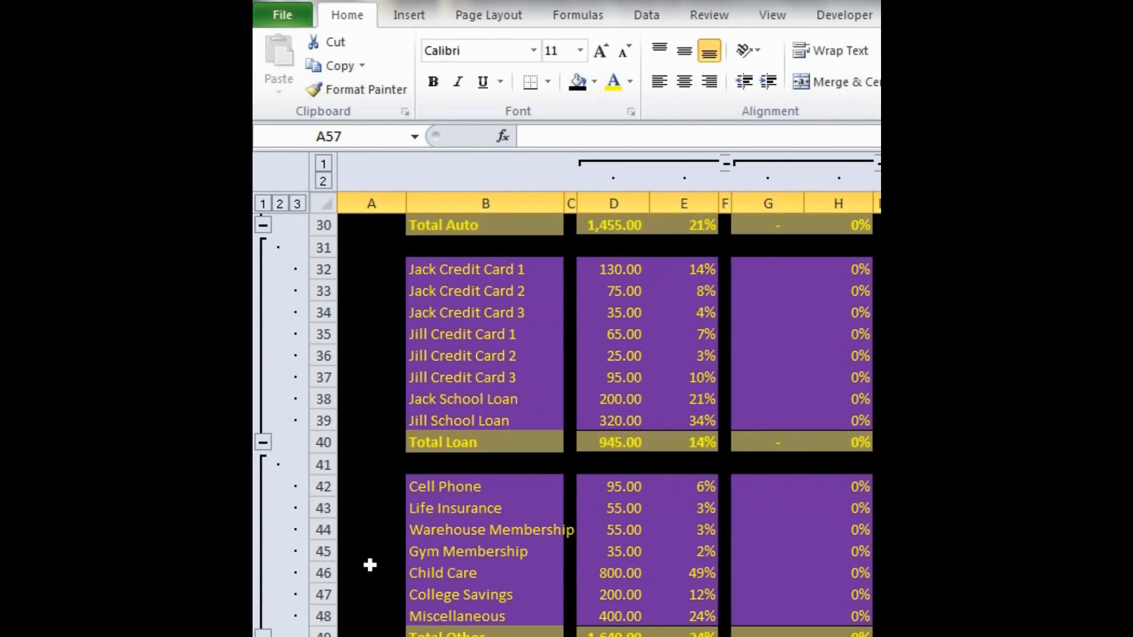
- Examine the finished formatting across the budget, from the January columns through December and YTD Total
scroll(370, 566, "up", 6)
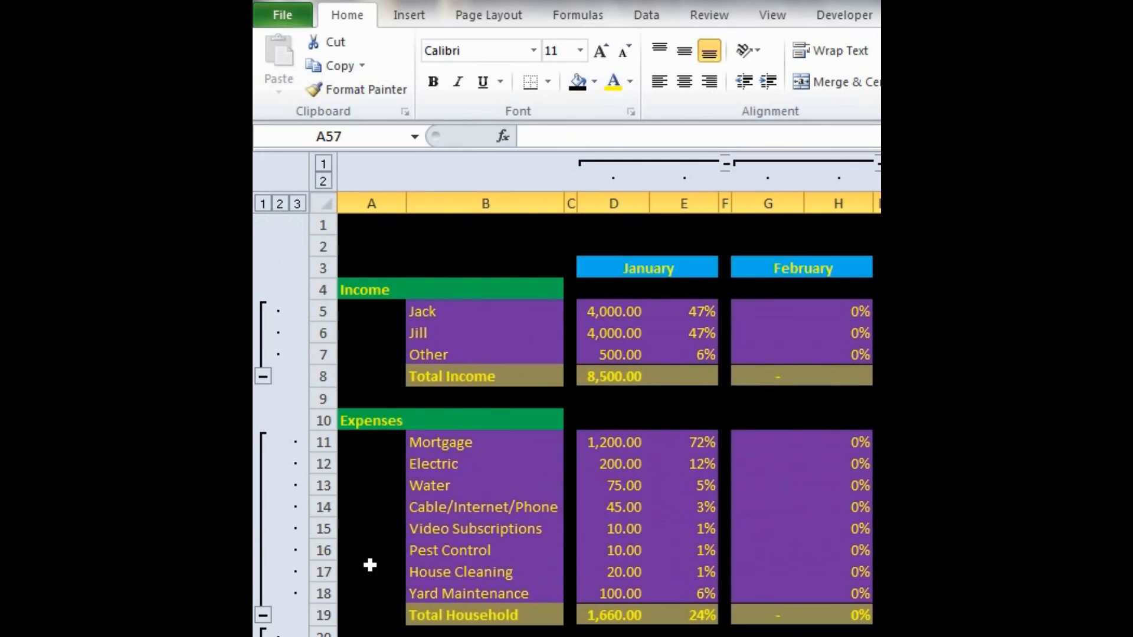
left_click(393, 249)
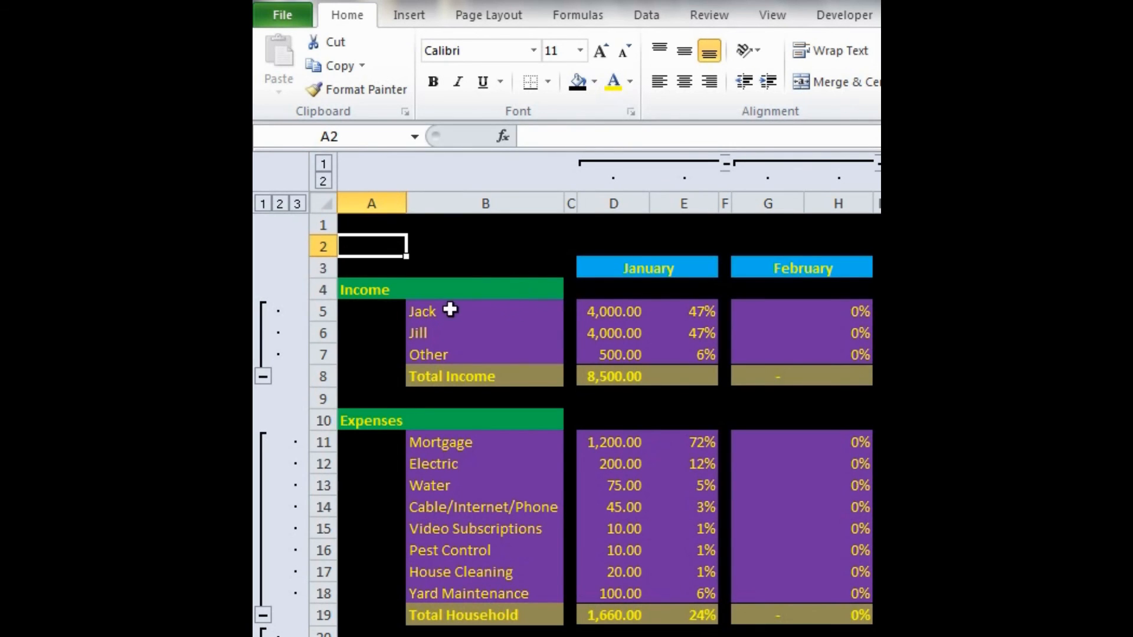
scroll(466, 304, "right", 3)
scroll(483, 302, "right", 6)
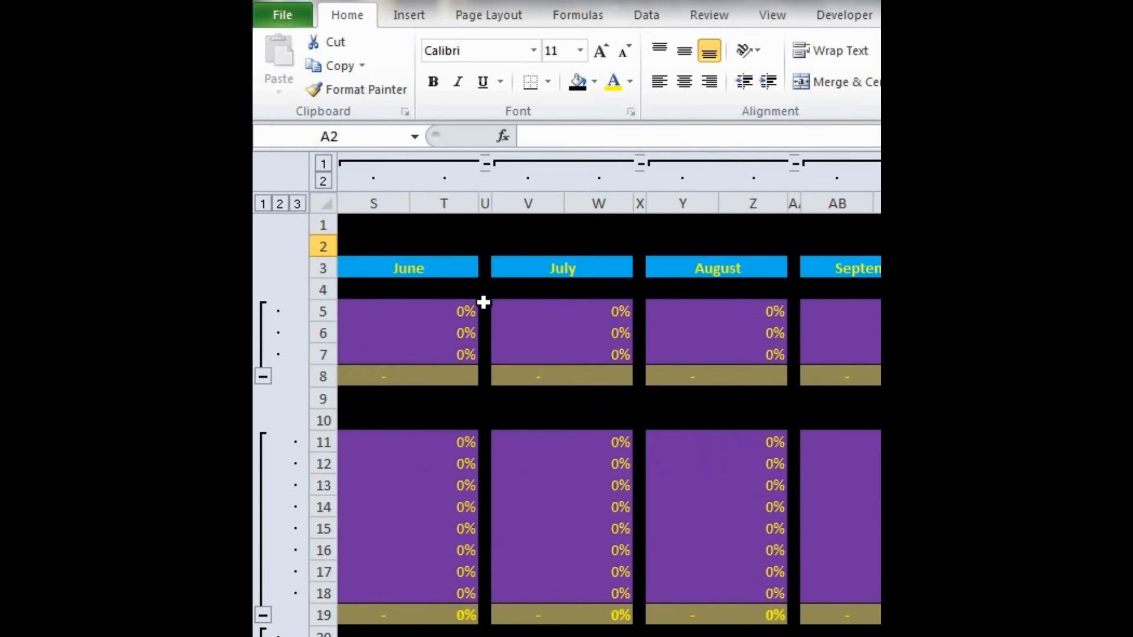
scroll(484, 305, "right", 1)
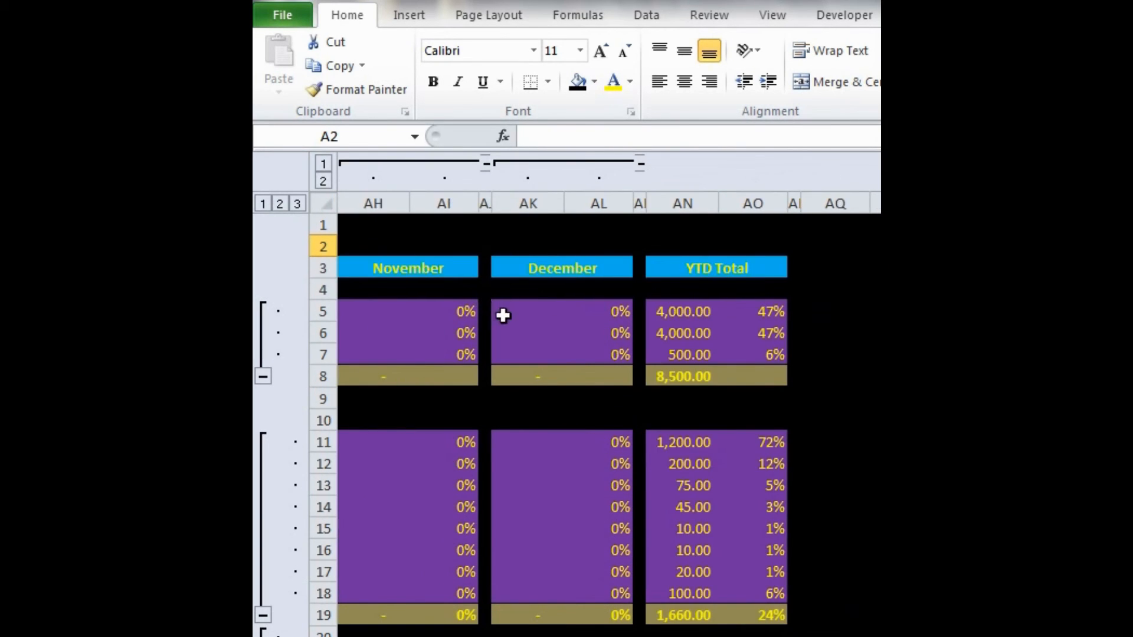
scroll(508, 333, "left", 10)
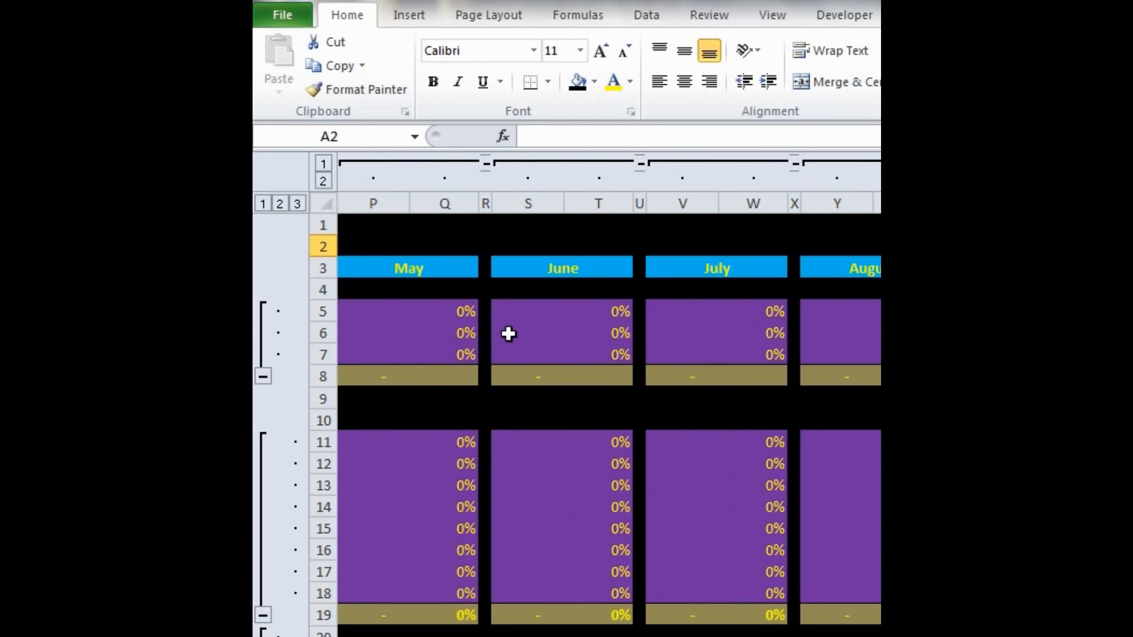
scroll(501, 341, "left", 1)
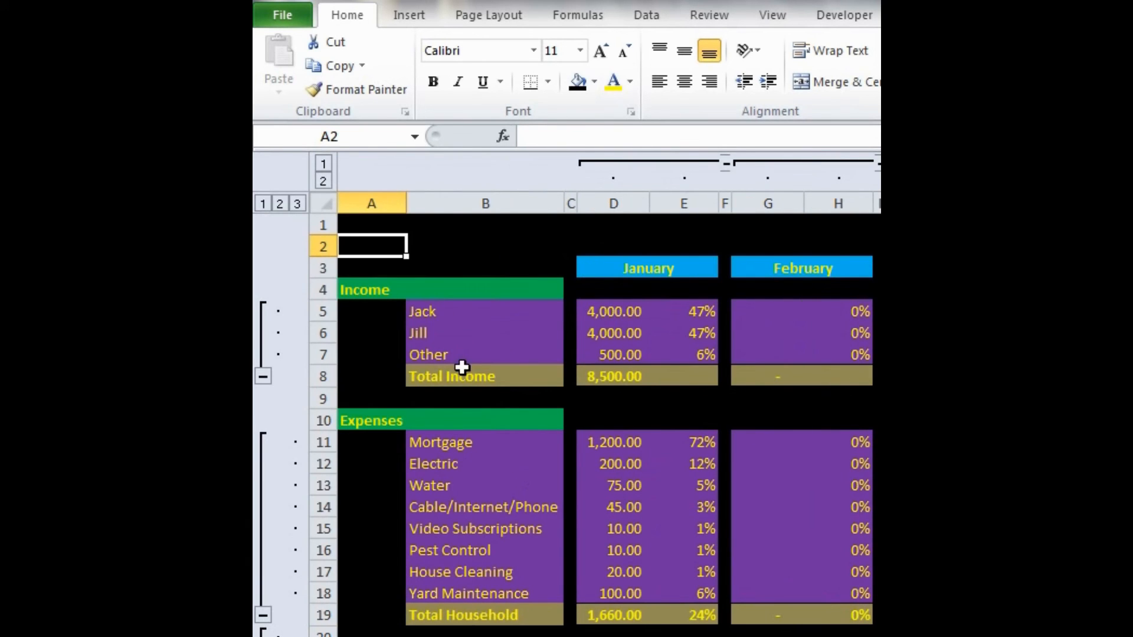
- Collapse the row groups for Total Income, Household, Auto, Loan, Other, Groceries and Total Expenses so their detail rows are hidden
left_click(263, 378)
scroll(303, 366, "down", 1)
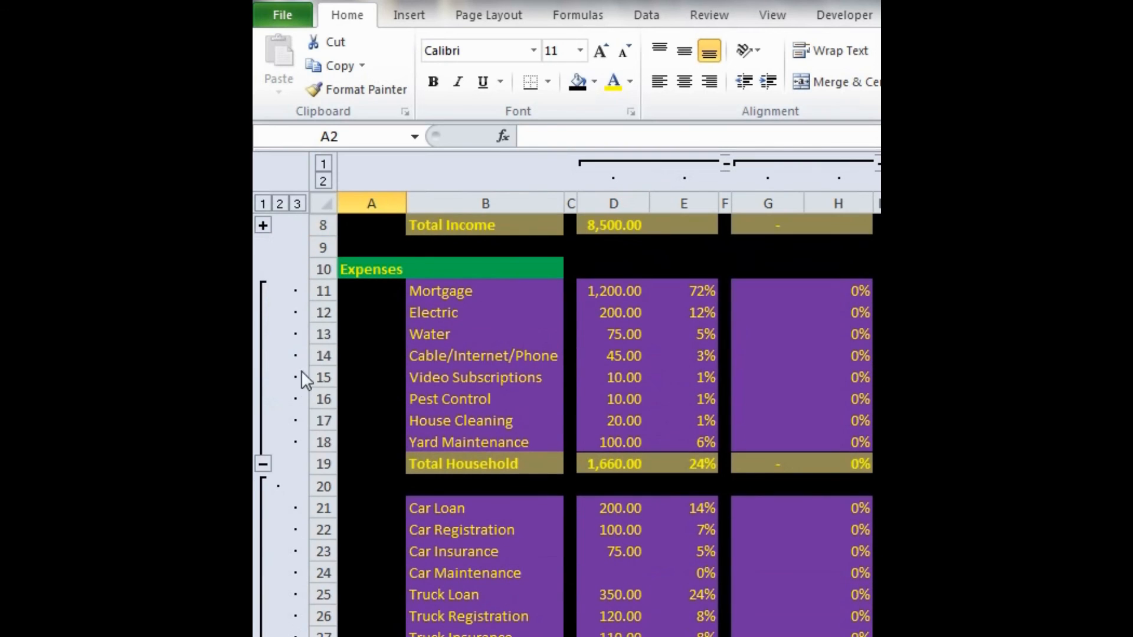
left_click(262, 463)
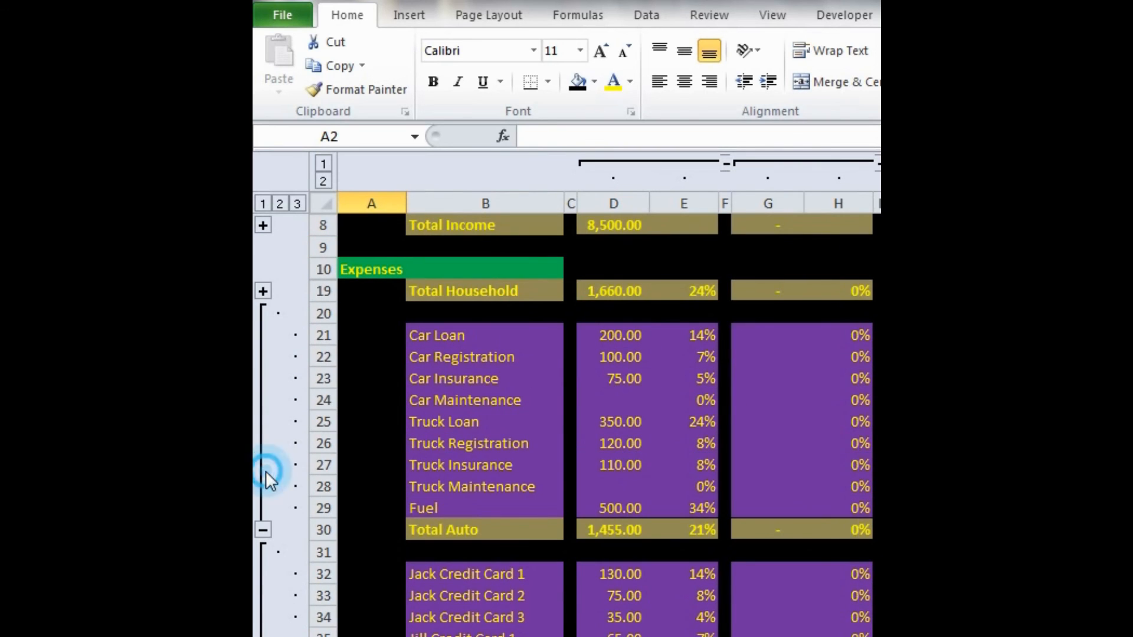
left_click(256, 523)
left_click(261, 525)
left_click(261, 526)
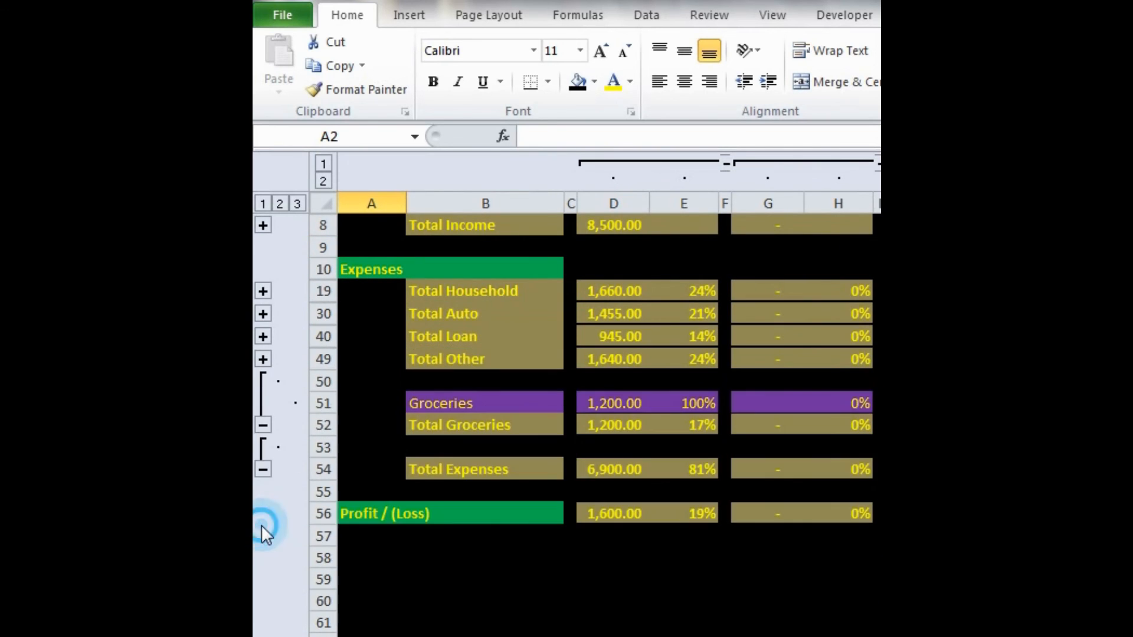
left_click(262, 425)
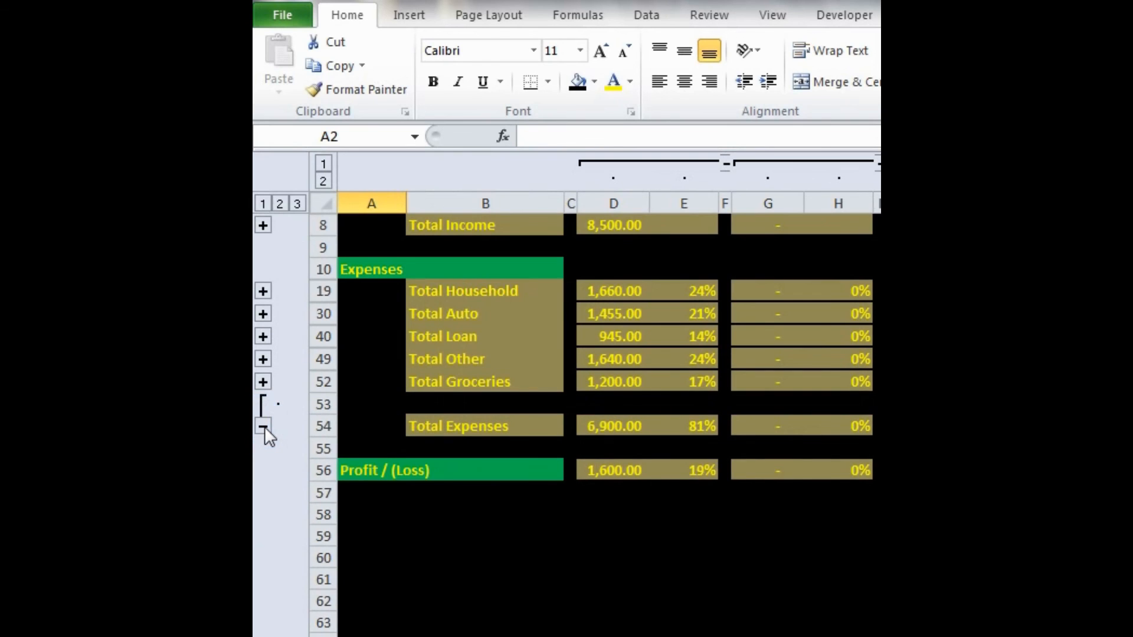
left_click(264, 426)
left_click(389, 425)
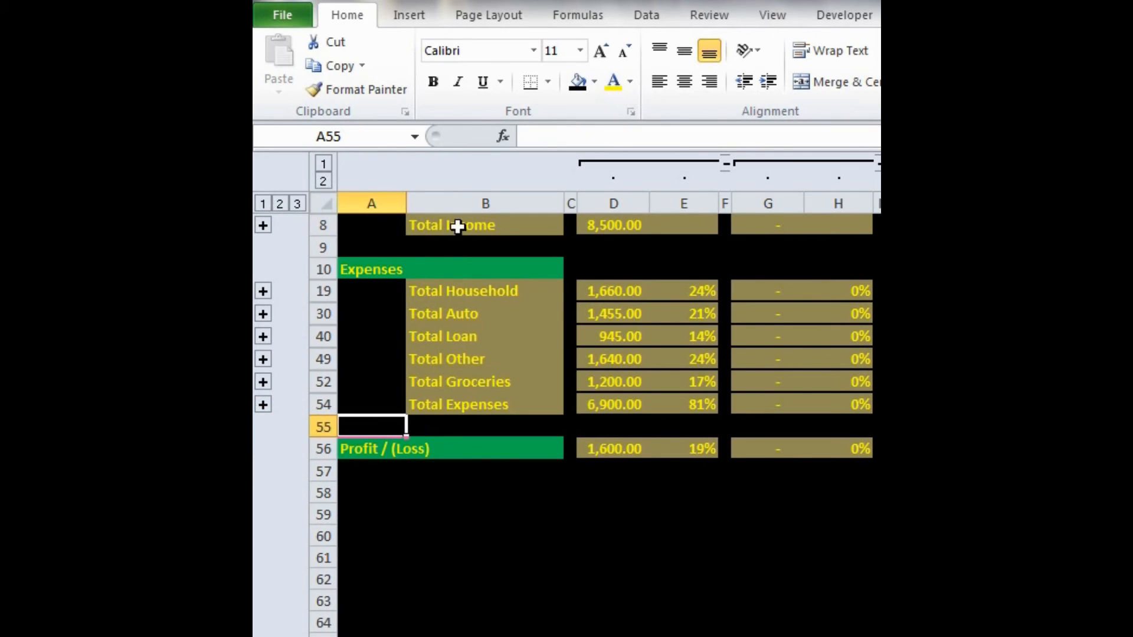
- Collapse the column groups for all twelve months, January through December, leaving only the YTD Total columns beside the labels
left_click(727, 162)
left_click(731, 161)
left_click(755, 164)
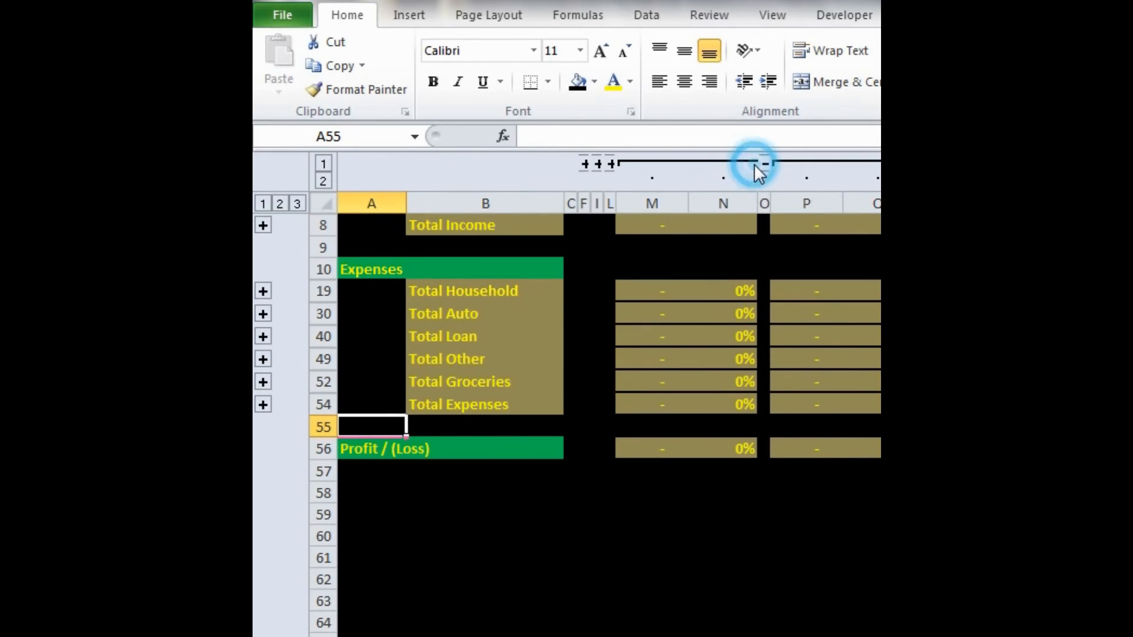
left_click(763, 162)
left_click(776, 163)
left_click(786, 162)
left_click(796, 161)
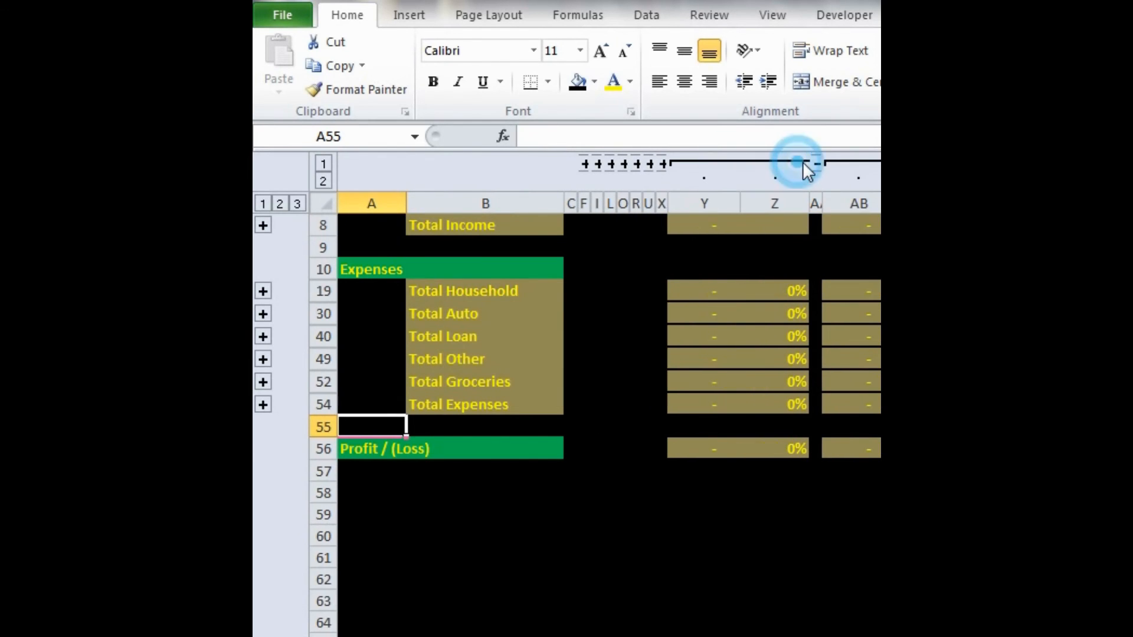
left_click(812, 163)
left_click(831, 162)
left_click(843, 162)
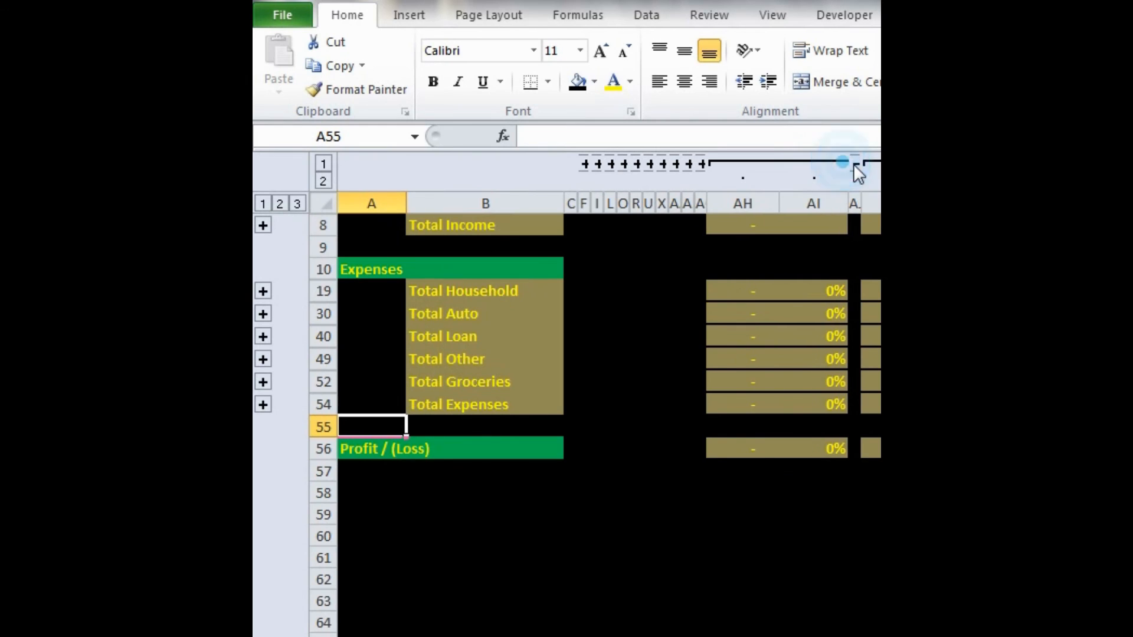
left_click(855, 163)
left_click(853, 164)
scroll(589, 281, "up", 2)
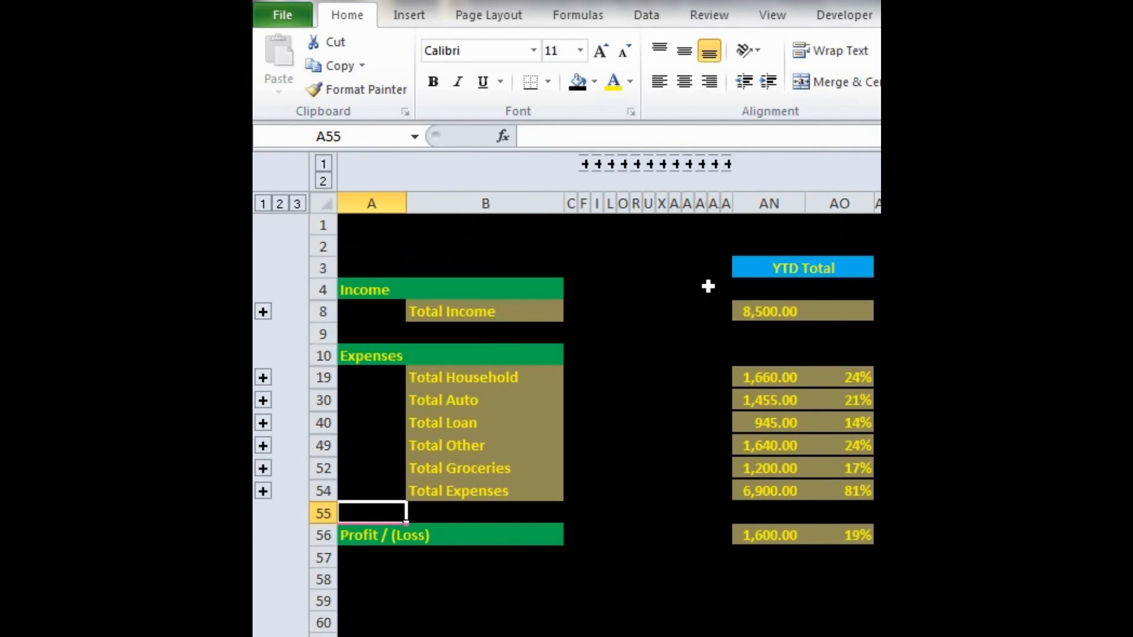
- Expand the January column group to show that month's totals again
left_click(584, 165)
scroll(678, 303, "down", 1)
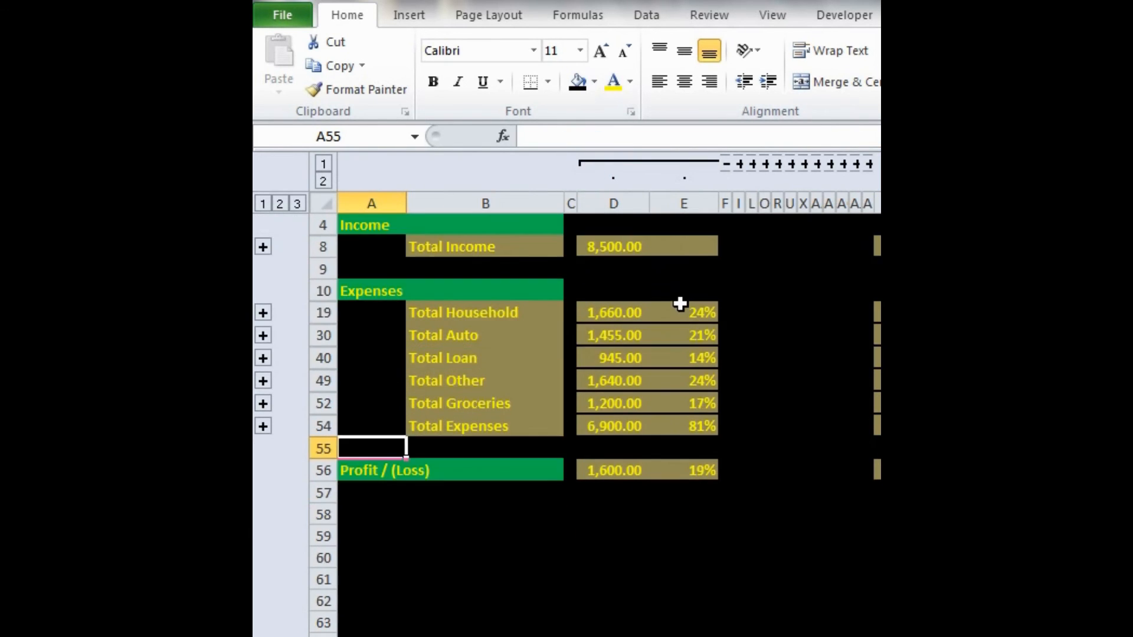
- Collapse the outer expense row group so only the Total Expenses row shows under the Expenses heading
scroll(680, 304, "up", 1)
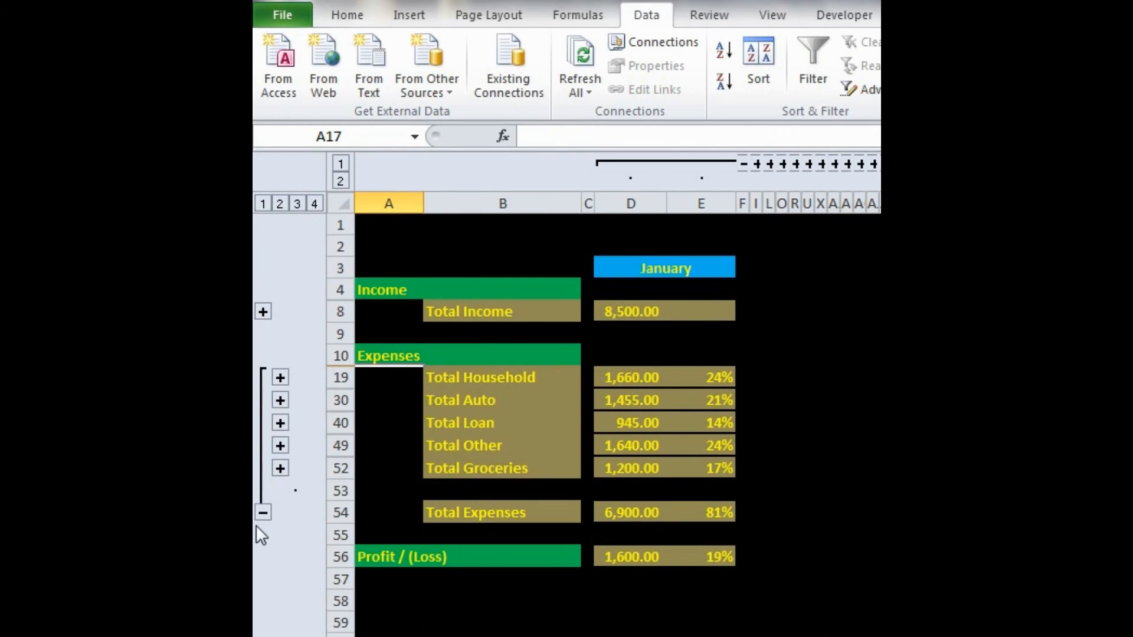
left_click(261, 510)
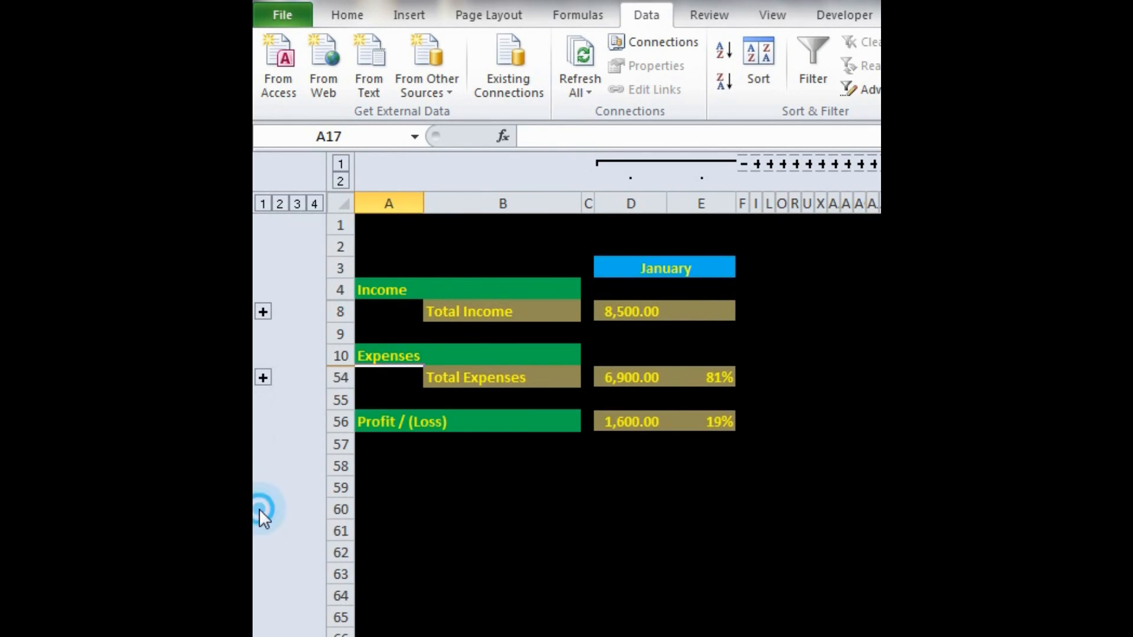
left_click(384, 328)
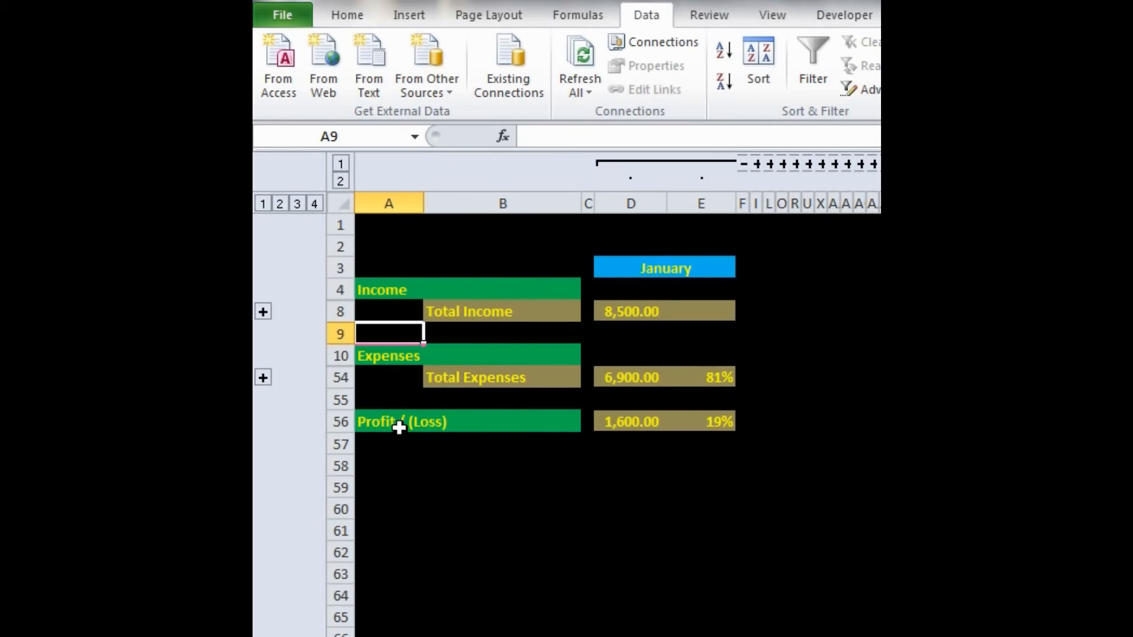
- Check the YTD Total by collapsing and re-expanding January's columns, and check the income detail by expanding and re-collapsing the Total Income rows
left_click(656, 426)
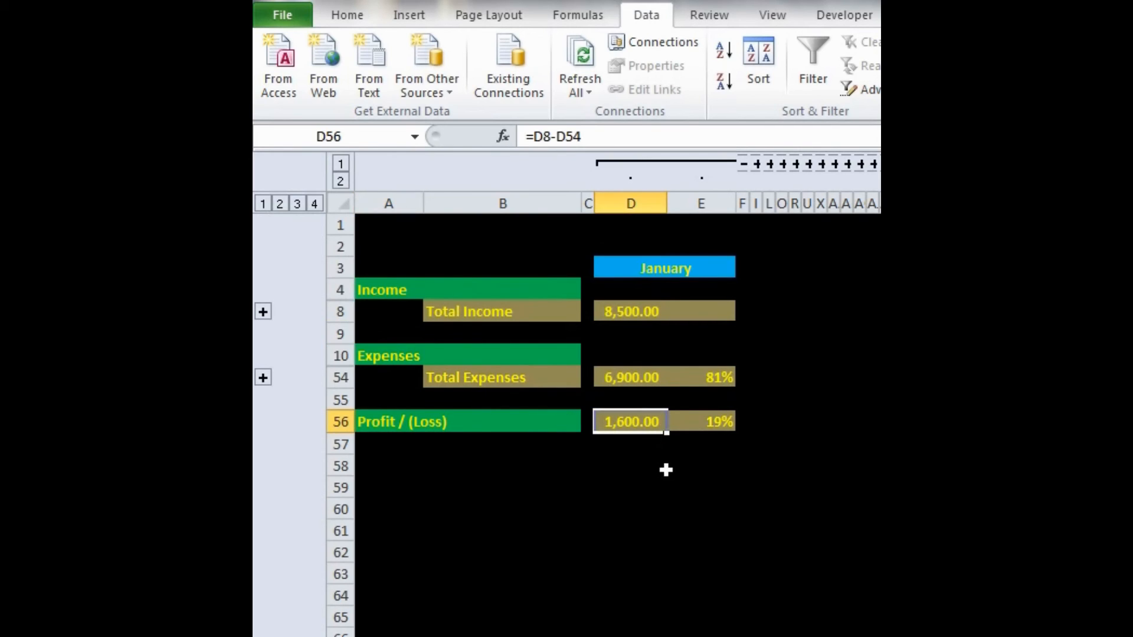
left_click(744, 165)
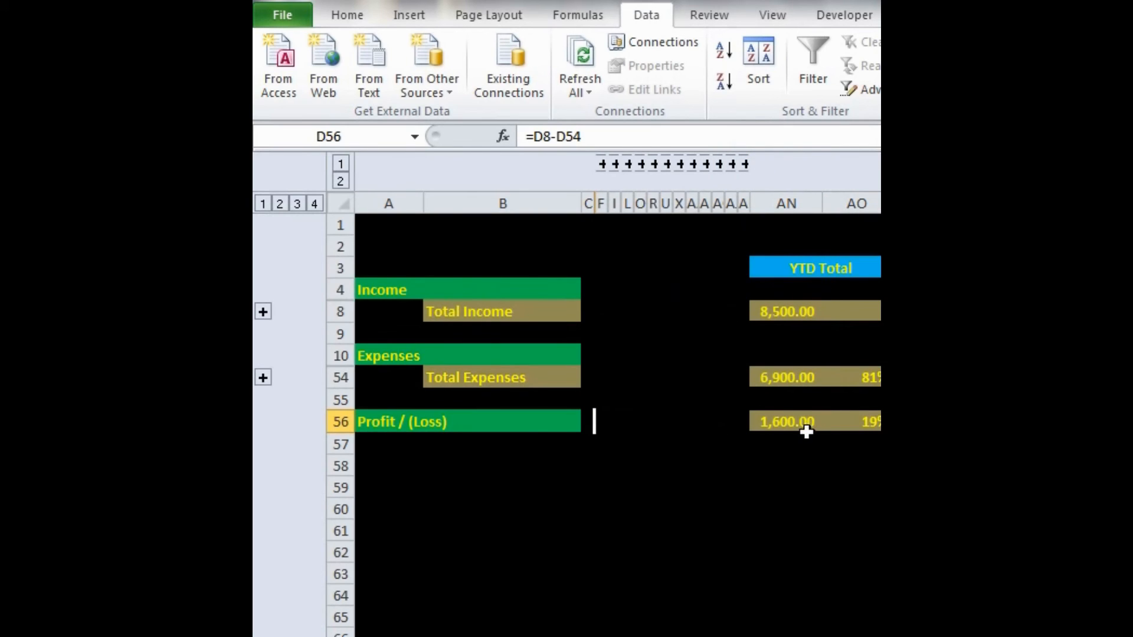
left_click(602, 164)
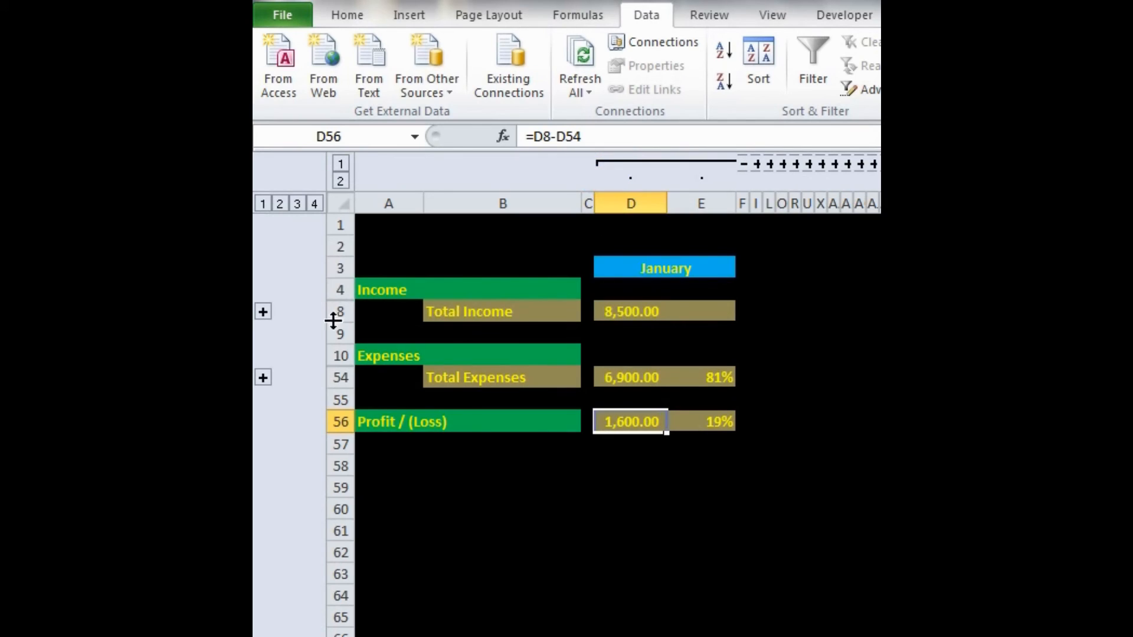
left_click(263, 311)
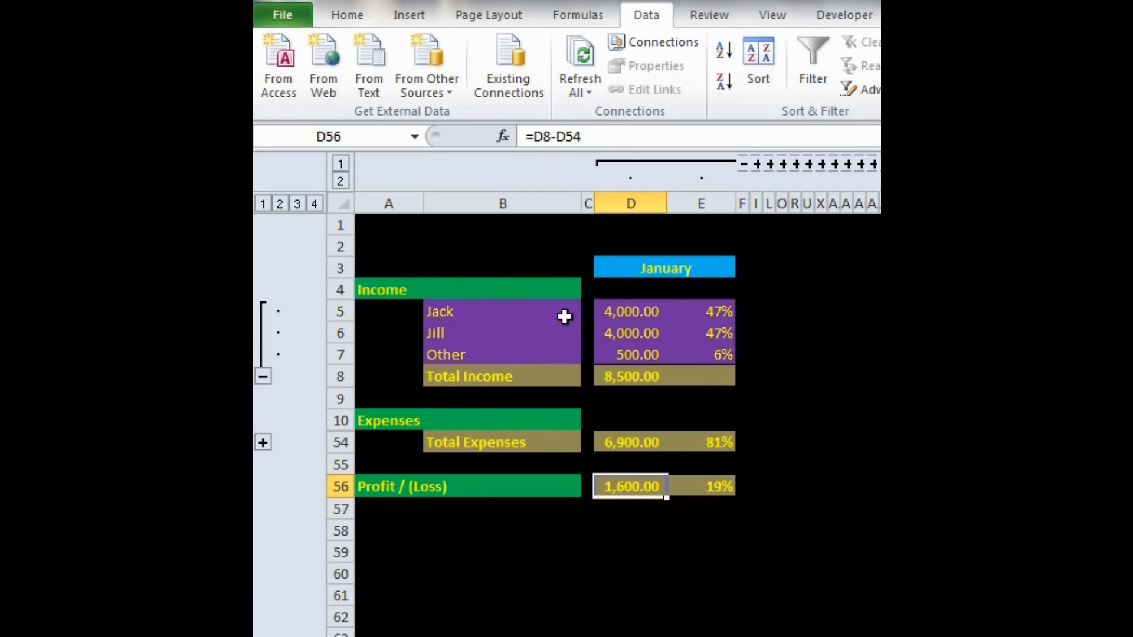
left_click(265, 376)
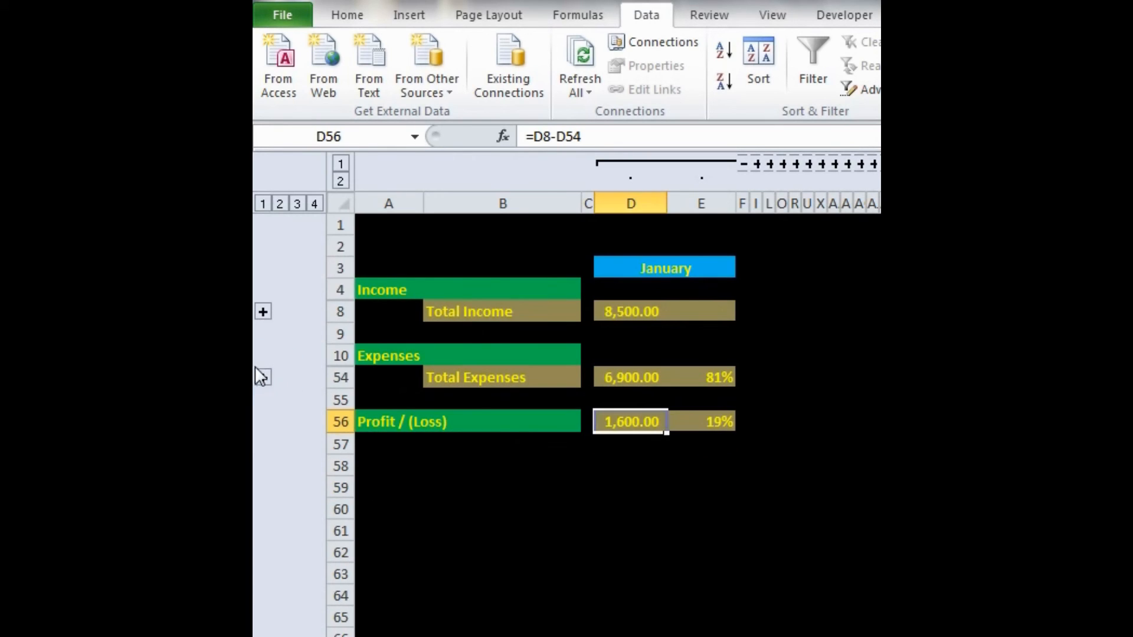
- Expand Total Expenses, inspect the Household, Groceries, Other, Loan and Auto detail rows one group at a time, and collapse the groups again
left_click(258, 372)
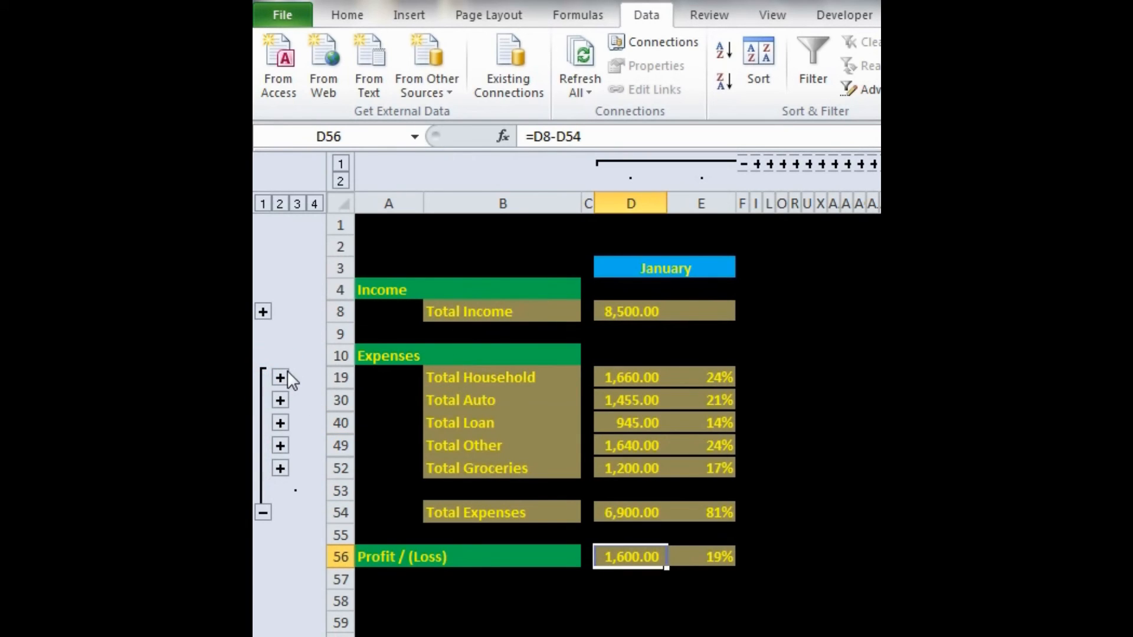
left_click(286, 375)
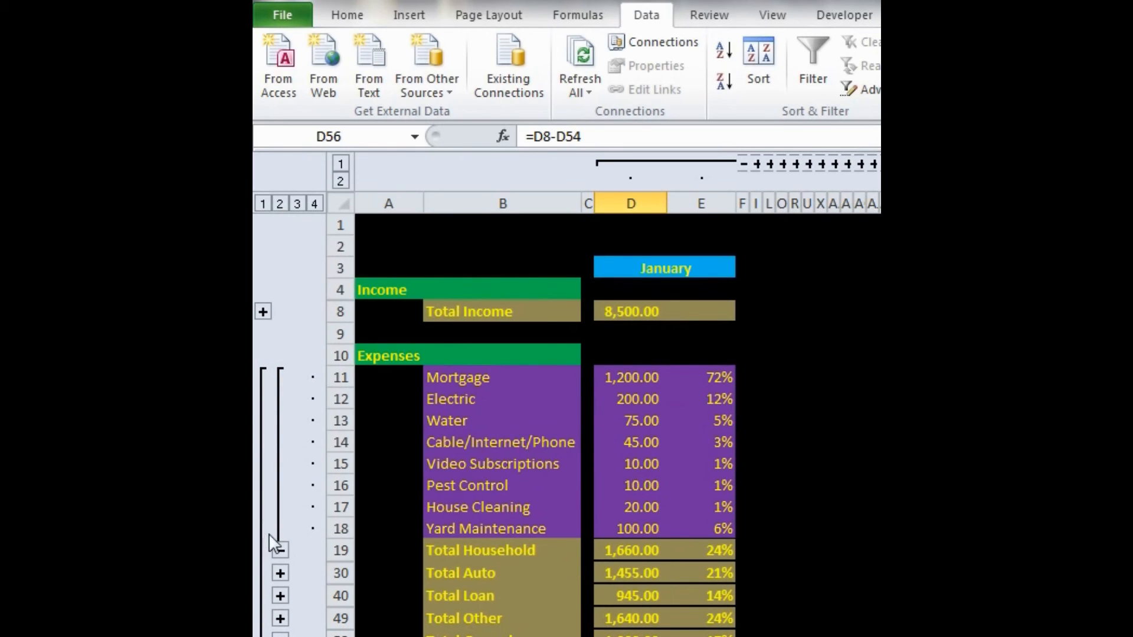
left_click(280, 551)
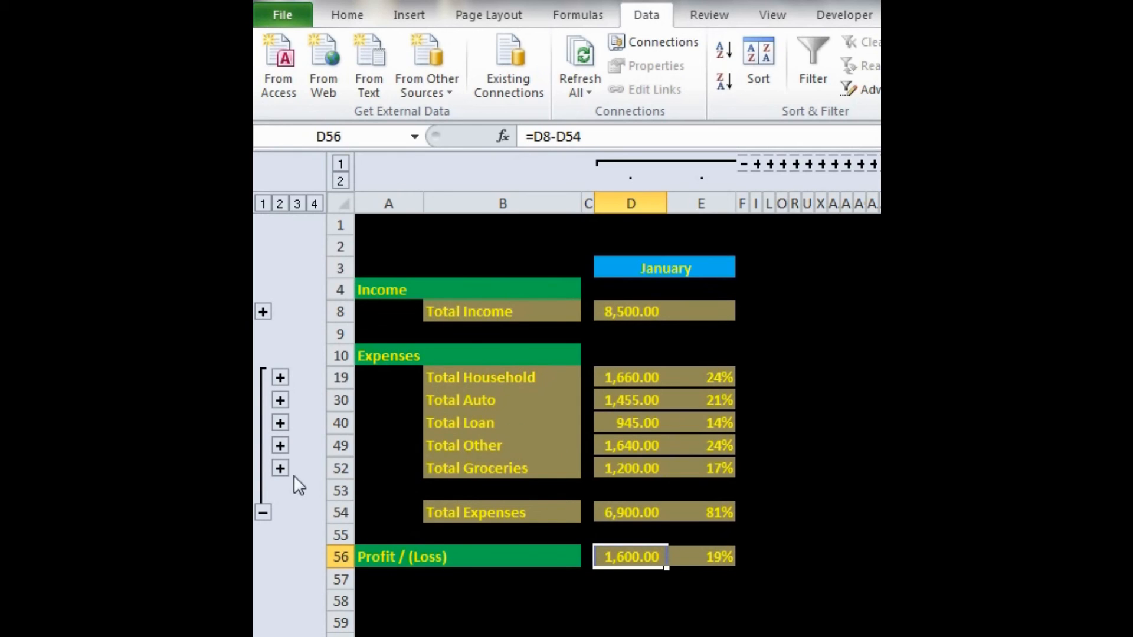
left_click(282, 468)
left_click(280, 512)
left_click(281, 447)
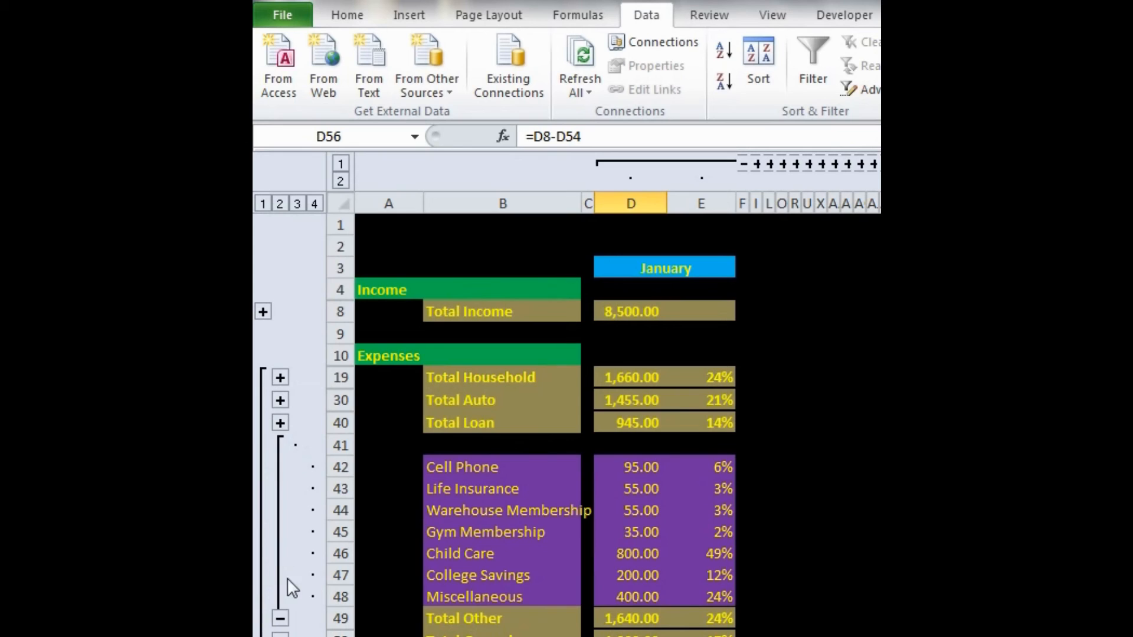
left_click(280, 619)
left_click(281, 422)
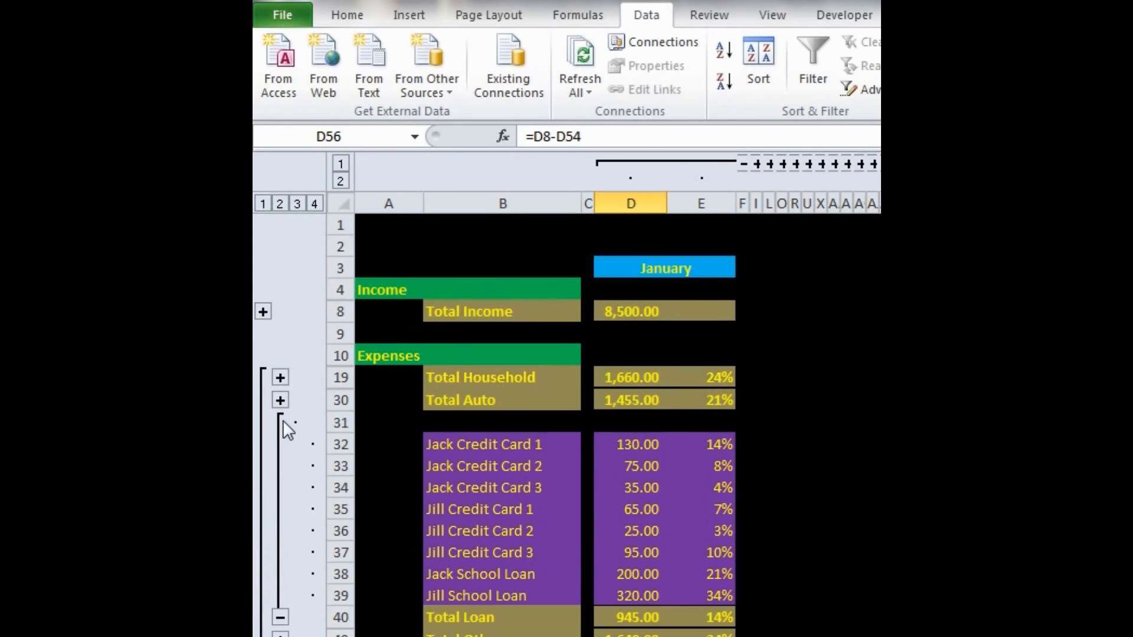
left_click(285, 614)
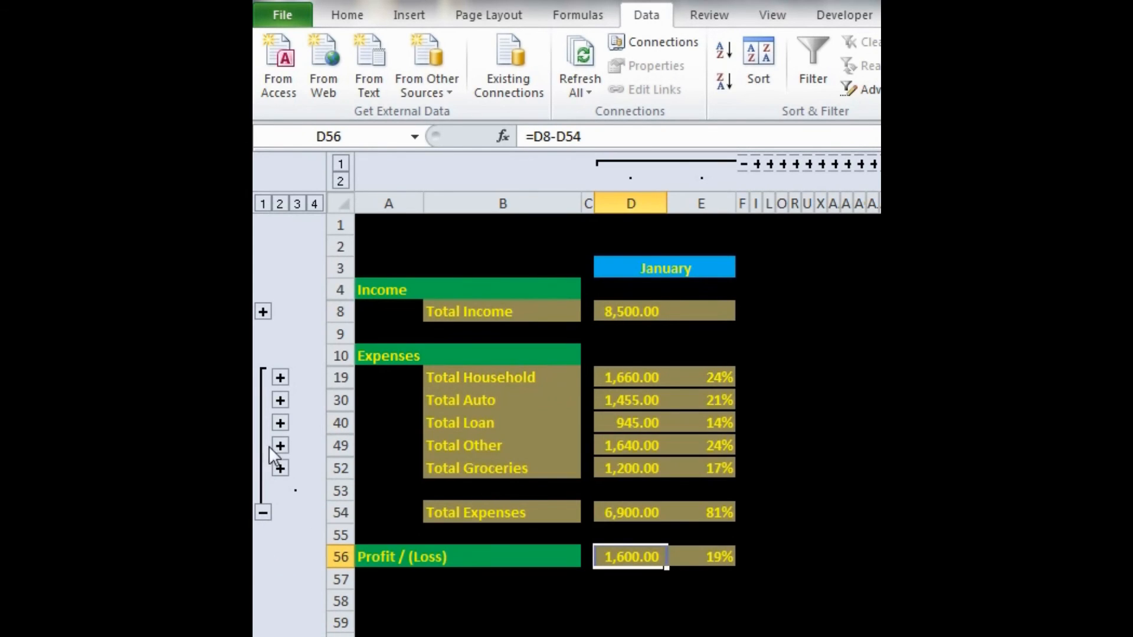
left_click(285, 398)
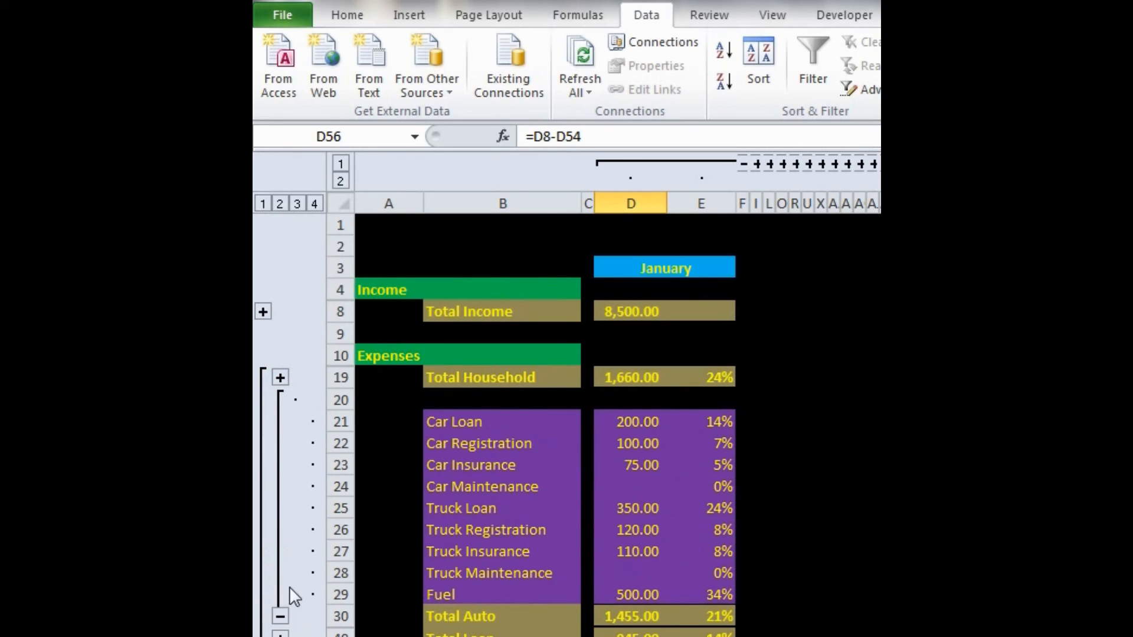
left_click(281, 616)
left_click(279, 373)
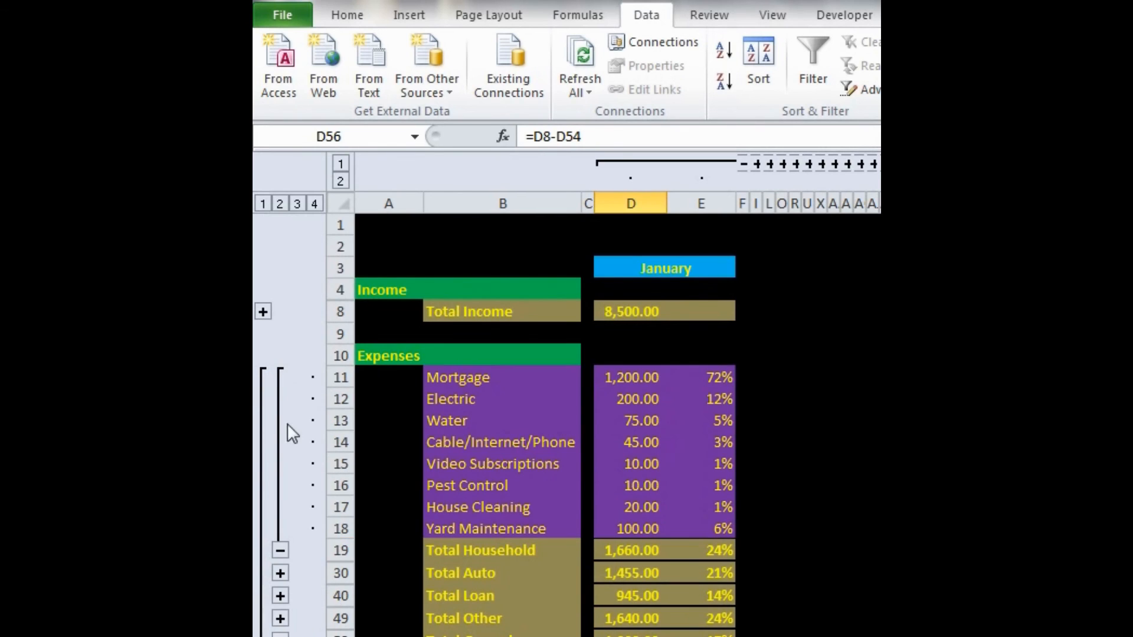
left_click(280, 550)
left_click(264, 511)
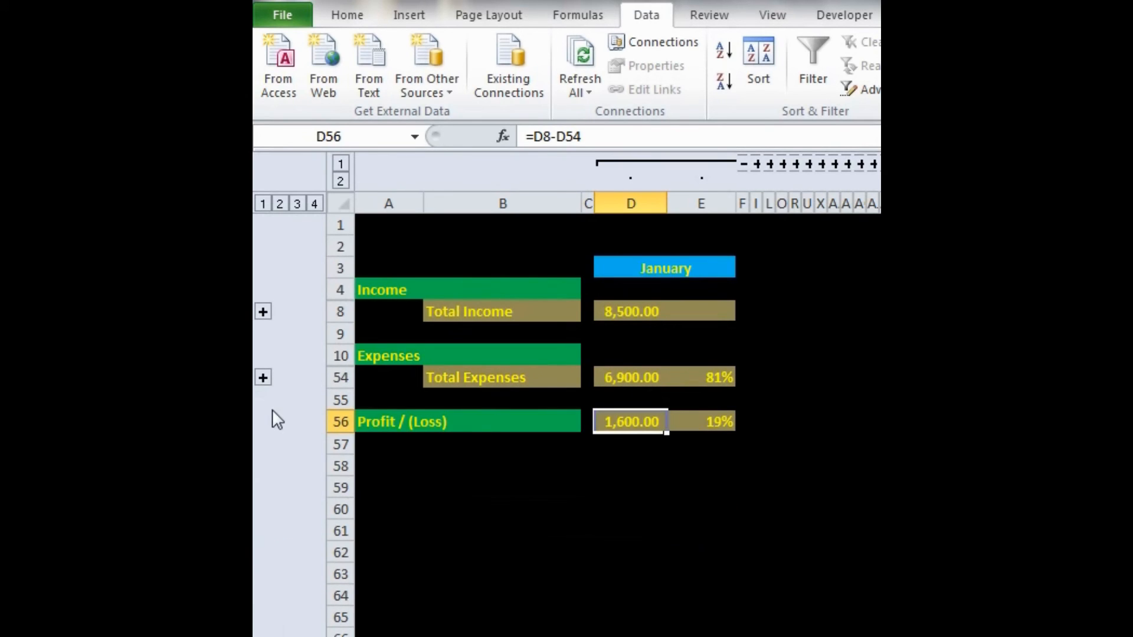
- Expand the row groups for Total Expenses, Groceries, Other, Loan, Auto, Household and Total Income to show all detail rows
left_click(263, 378)
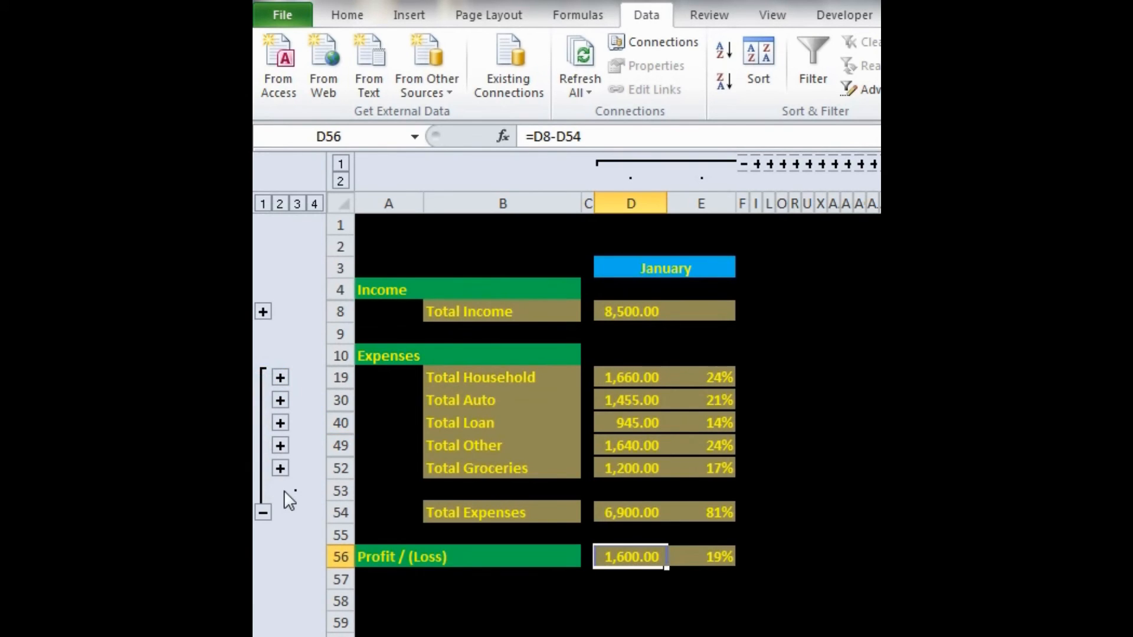
left_click(280, 469)
left_click(280, 446)
left_click(280, 423)
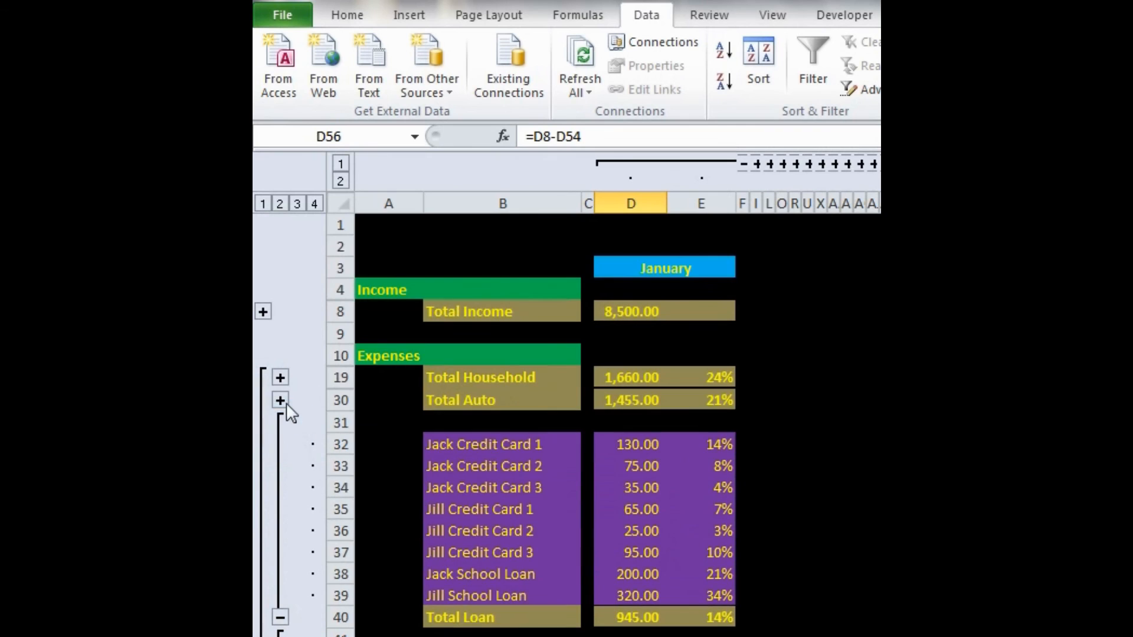
left_click(280, 400)
left_click(280, 377)
left_click(263, 311)
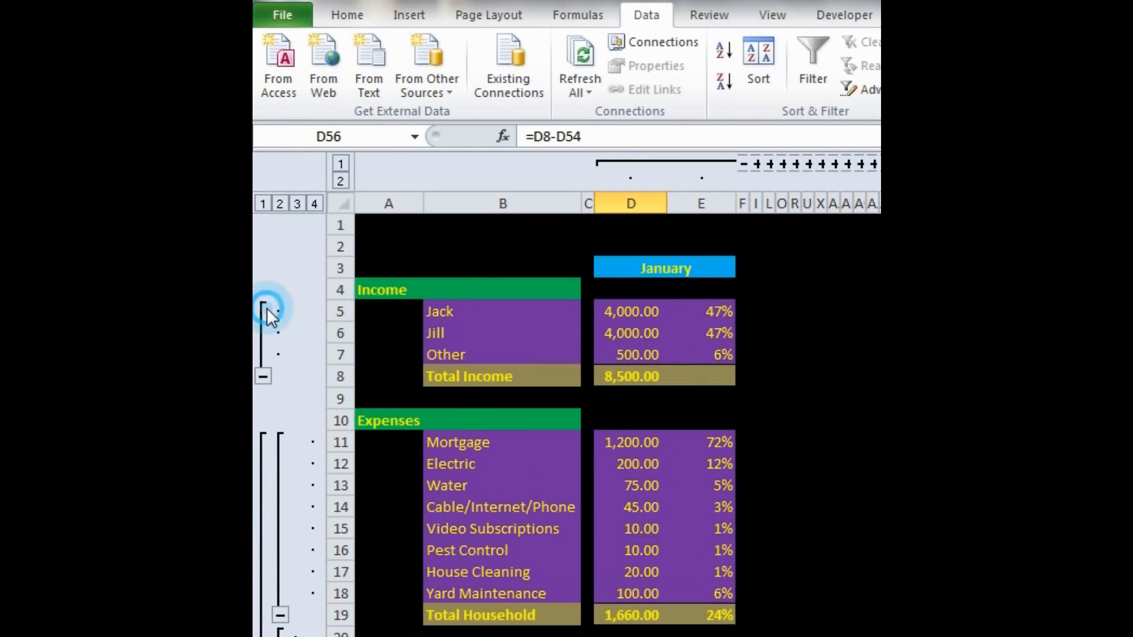
- Expand the column groups for December back through February so all twelve months show beside January
left_click(393, 396)
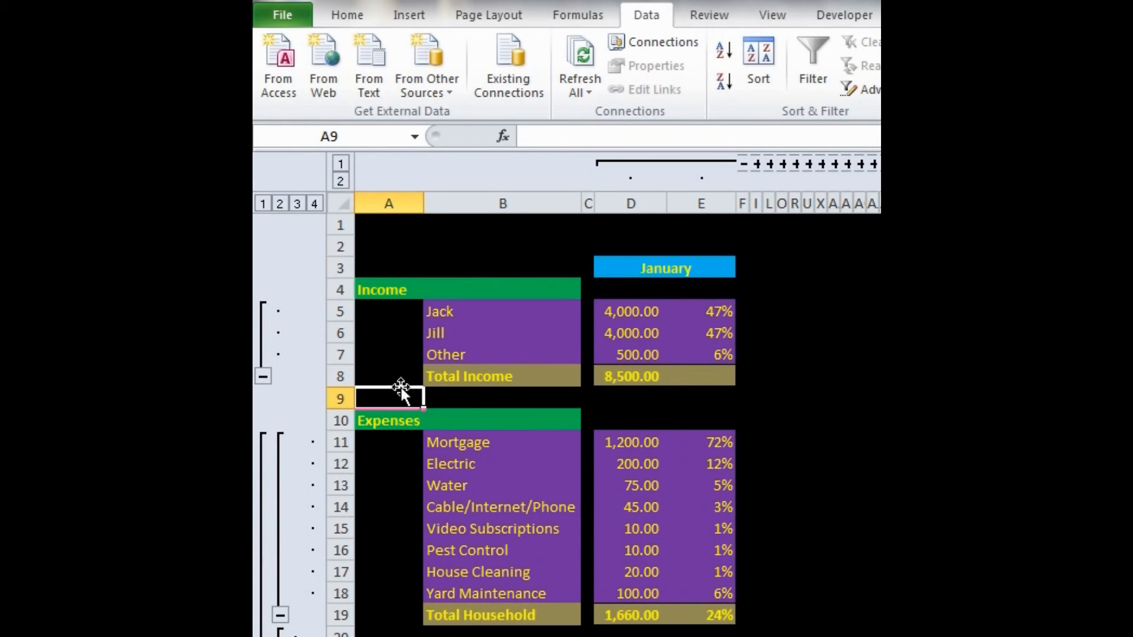
left_click(885, 164)
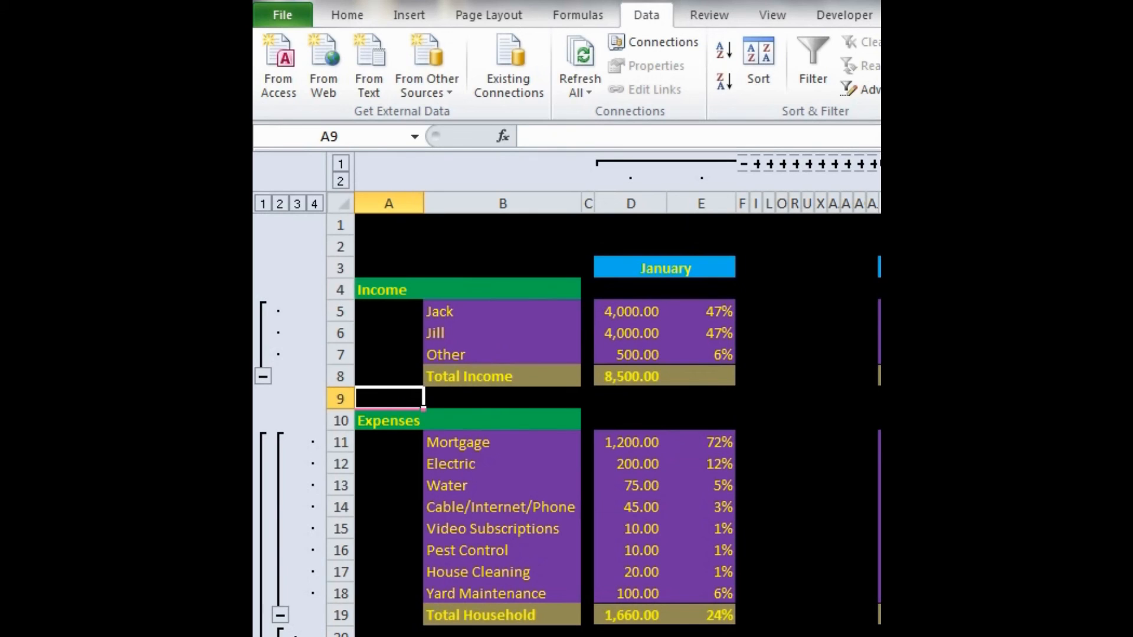
left_click(872, 164)
left_click(859, 164)
left_click(848, 164)
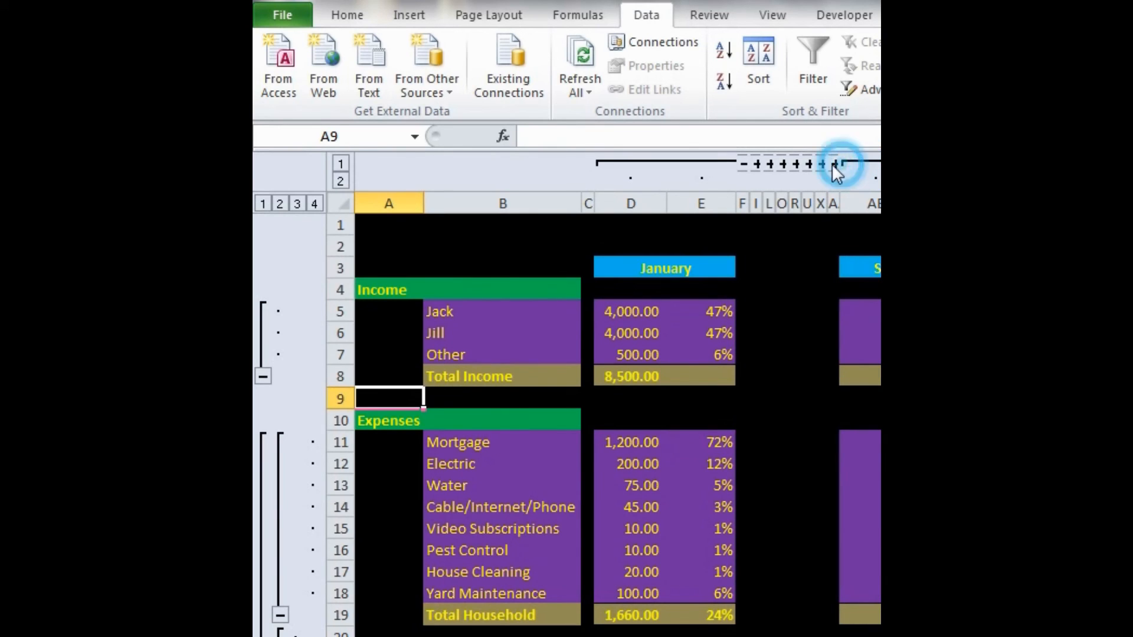
left_click(834, 164)
left_click(821, 165)
left_click(810, 166)
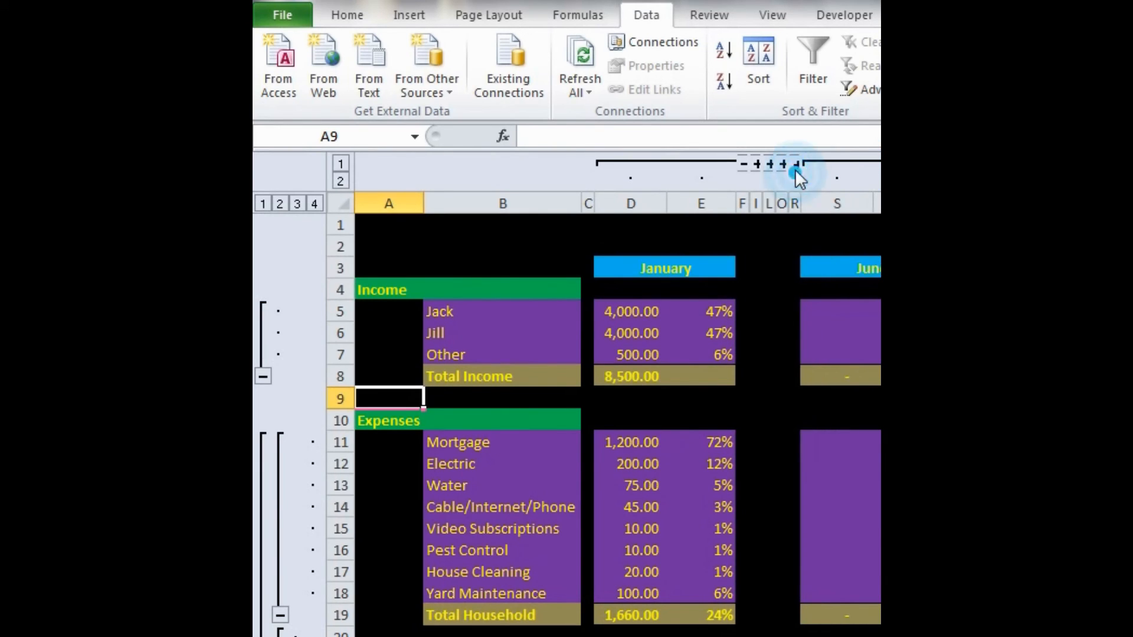
left_click(795, 165)
left_click(782, 166)
left_click(770, 164)
left_click(757, 164)
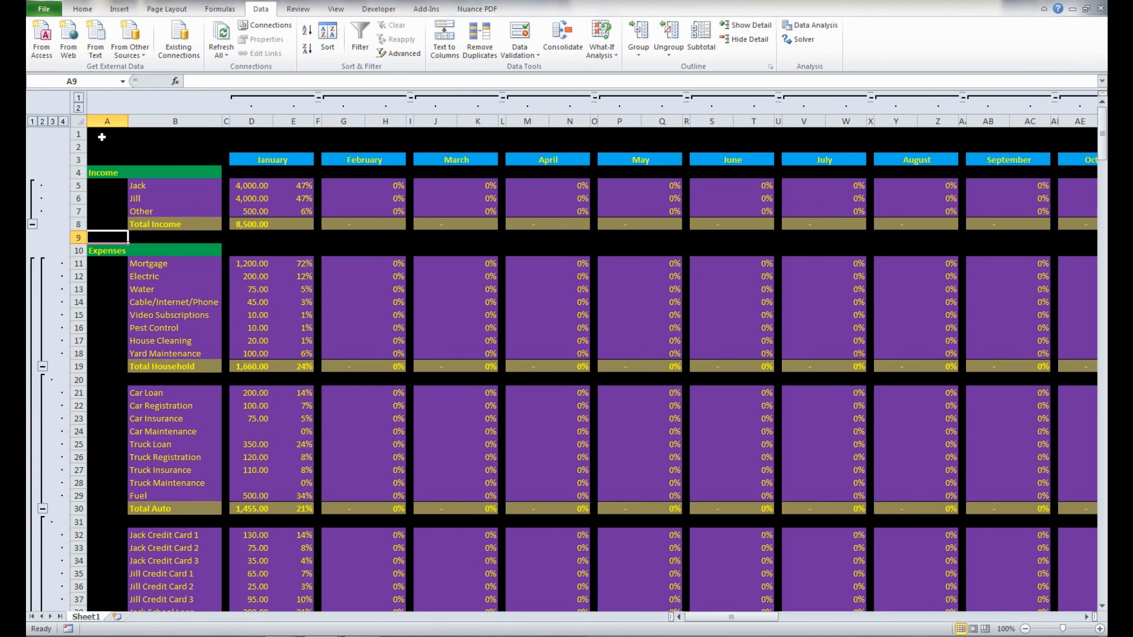
- Select cell A1 and collapse the column groups for December back through February, leaving only January and YTD Total showing
left_click(102, 137)
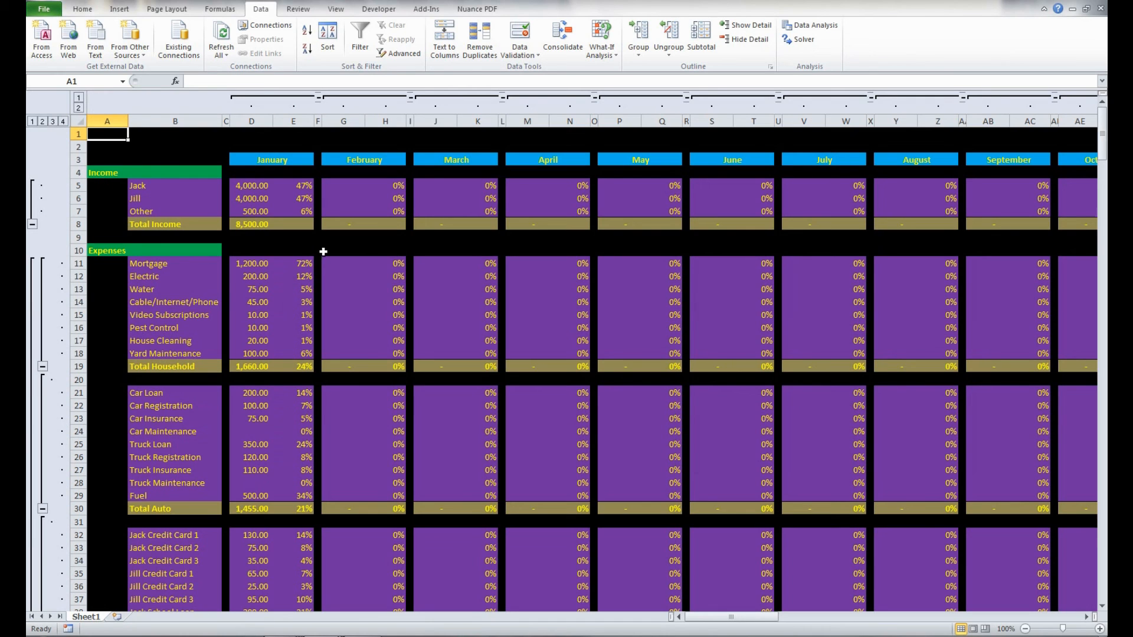
scroll(209, 273, "down", 9)
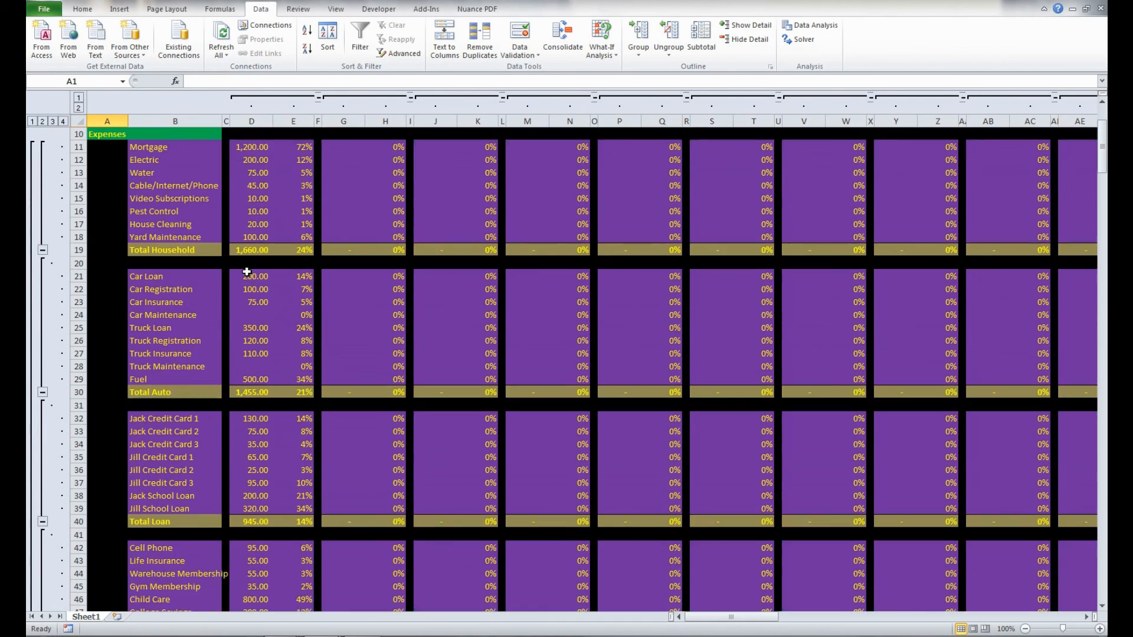
scroll(247, 272, "up", 9)
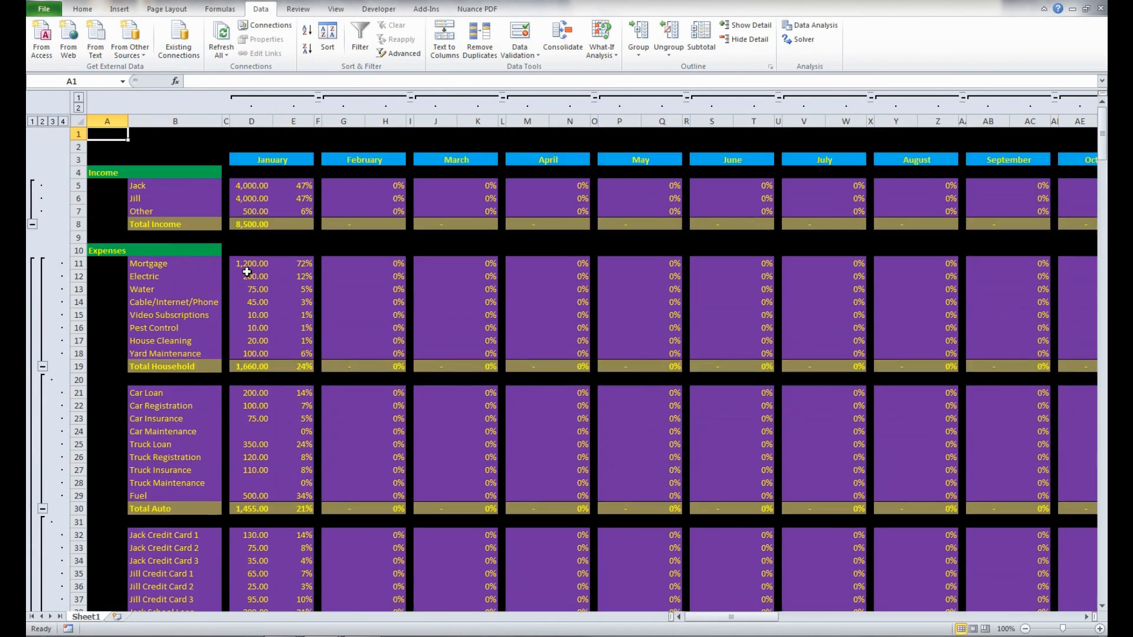
scroll(247, 272, "right", 8)
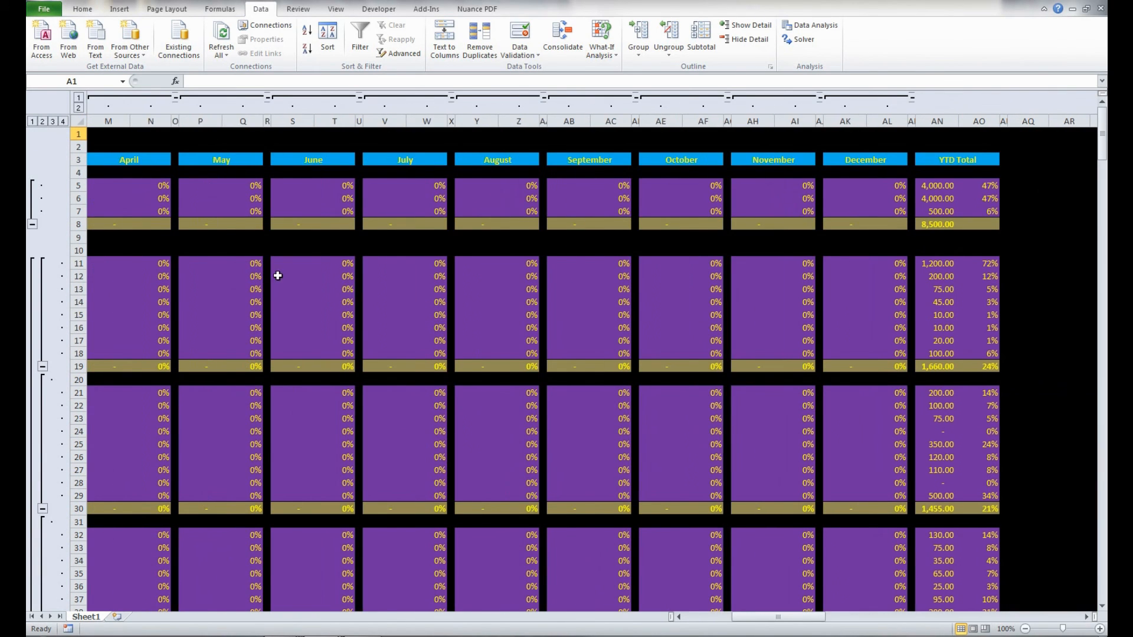
left_click(820, 96)
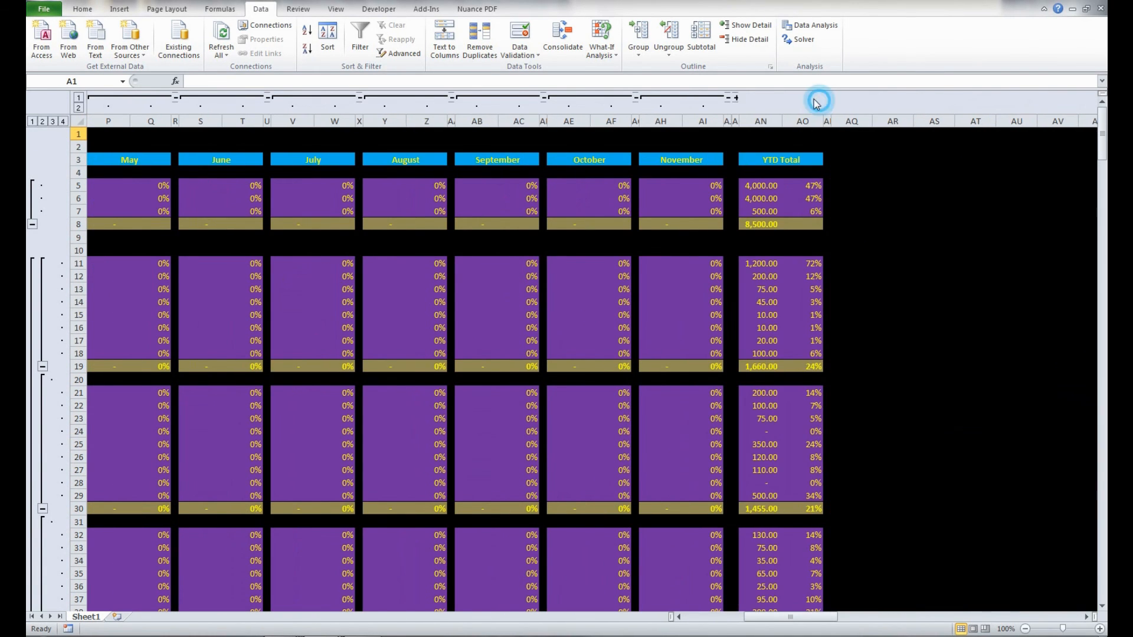
left_click(729, 97)
left_click(636, 97)
left_click(544, 97)
left_click(451, 97)
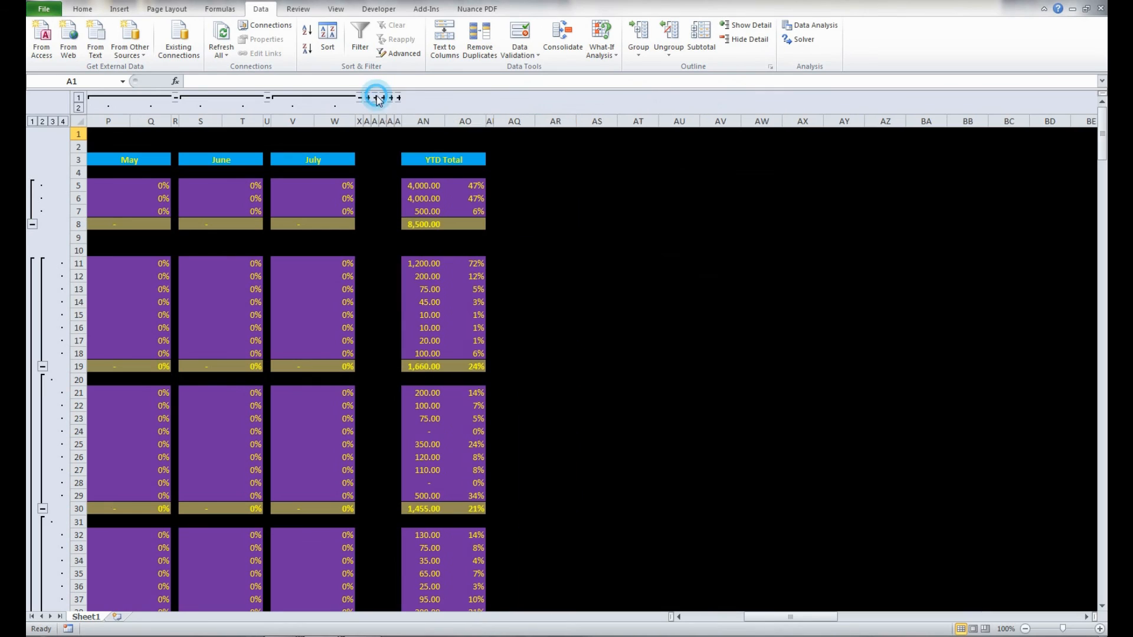
scroll(250, 102, "left", 3)
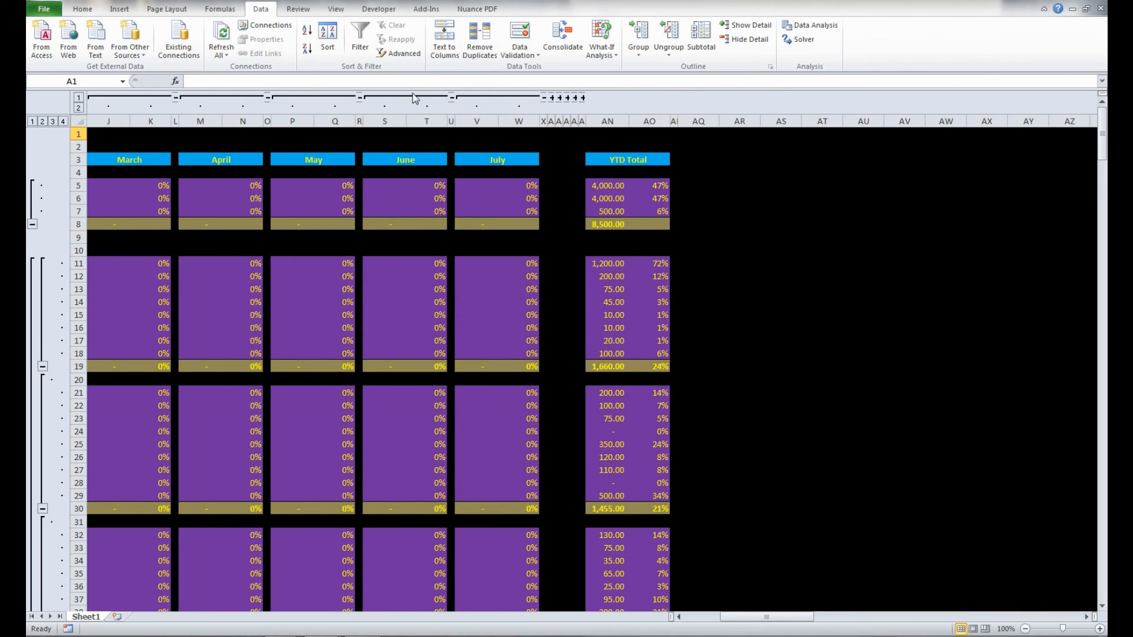
left_click(543, 97)
left_click(452, 97)
left_click(359, 98)
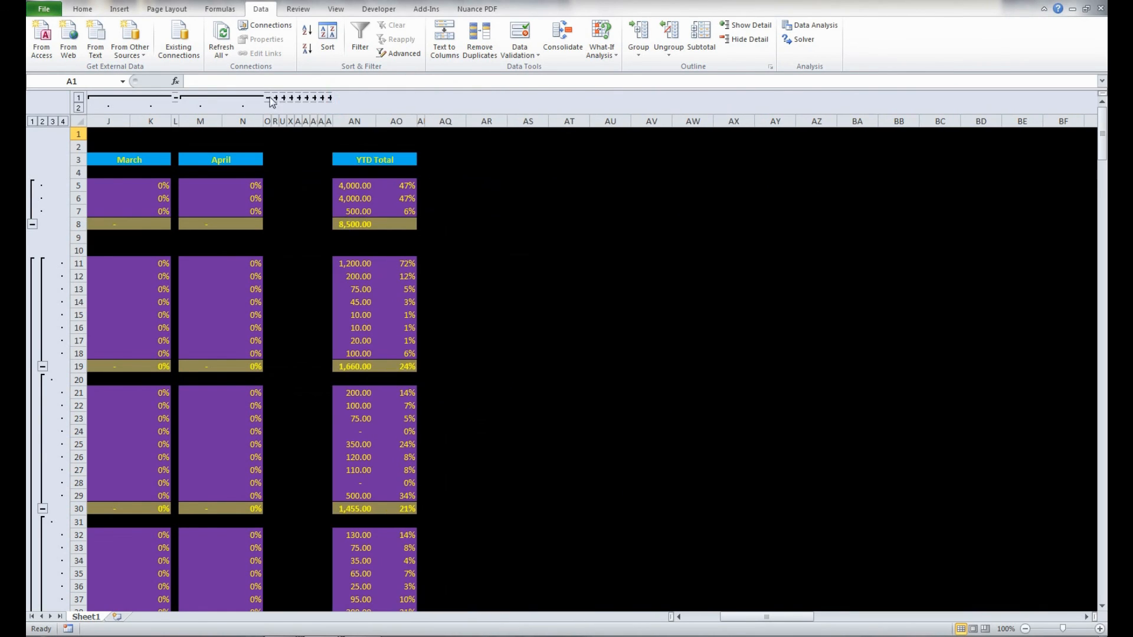
left_click(268, 97)
scroll(258, 99, "left", 3)
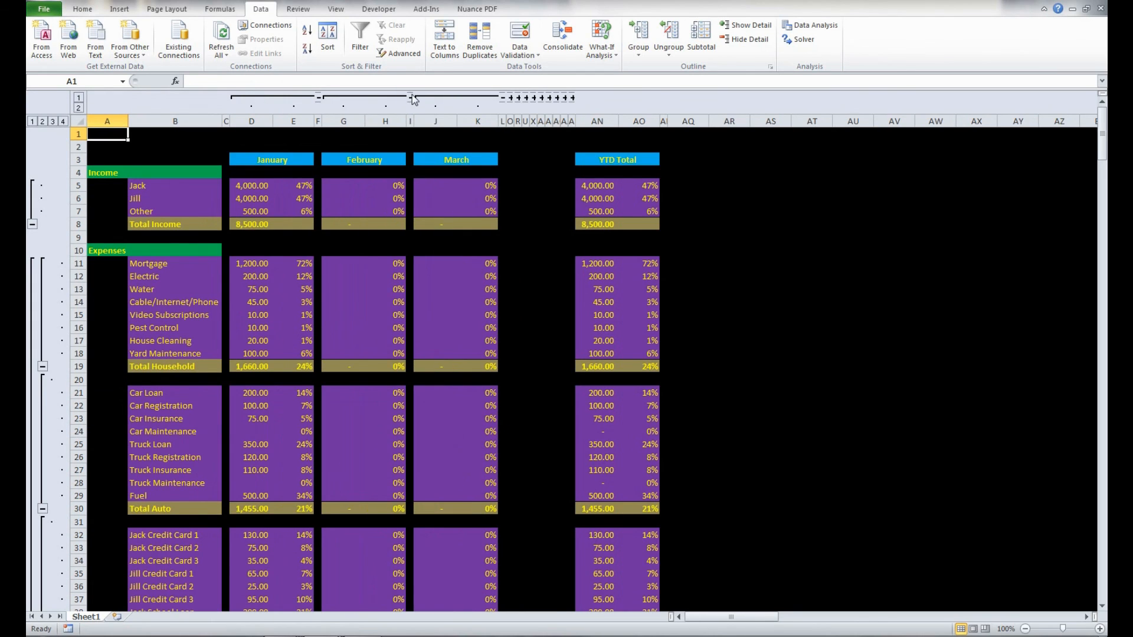
left_click(318, 97)
left_click(417, 97)
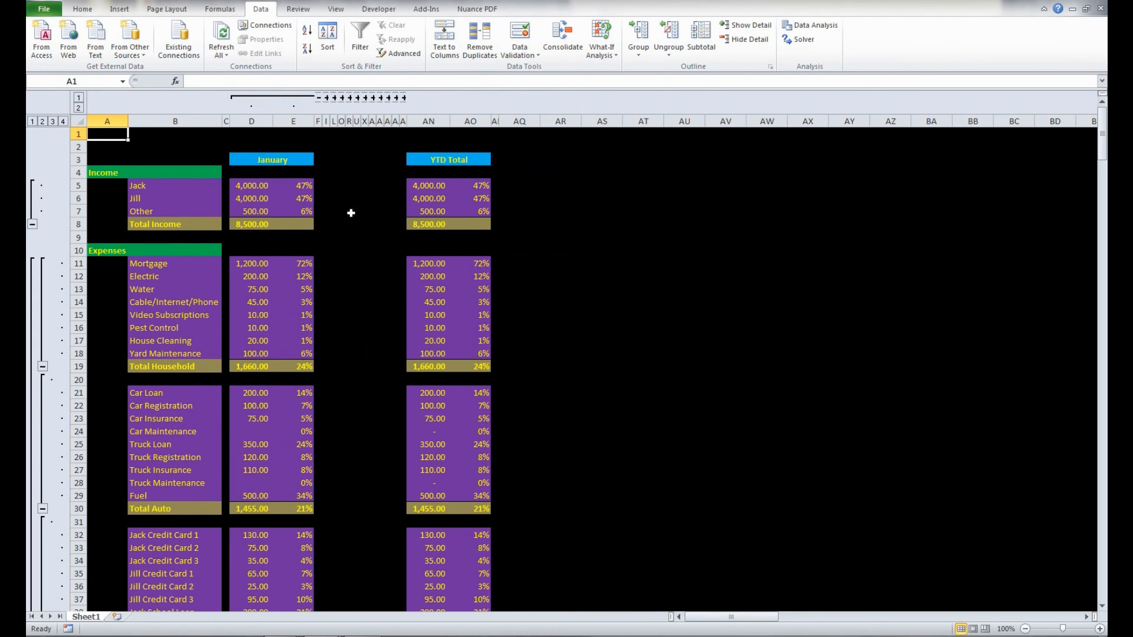
- Review the January and YTD Total figures down the expense rows and collapse the January column group
scroll(236, 307, "down", 4)
scroll(298, 299, "up", 4)
scroll(329, 317, "down", 8)
scroll(348, 324, "down", 1)
scroll(348, 331, "up", 6)
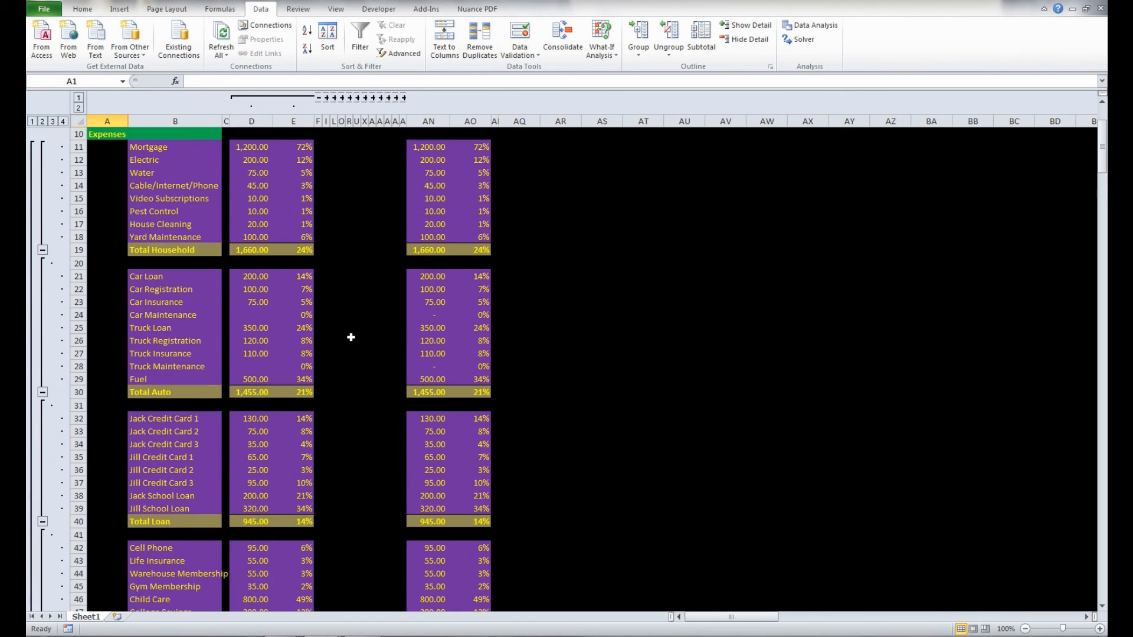
scroll(351, 337, "up", 3)
left_click(318, 99)
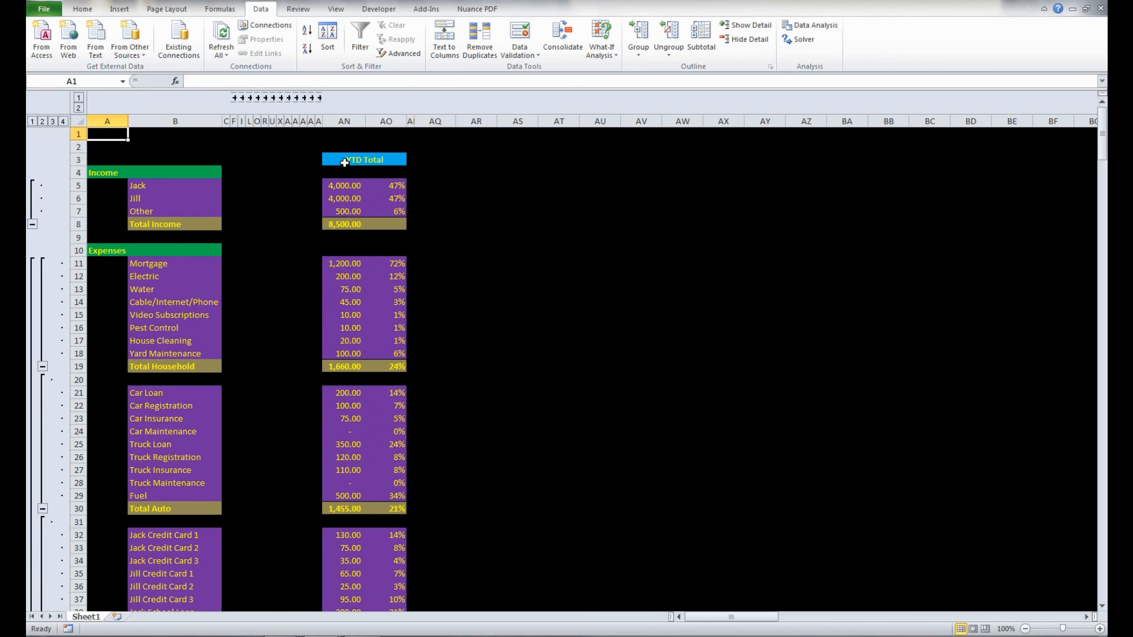
- Expand the February and January column groups to show both months beside the YTD Total
left_click(242, 98)
left_click(235, 98)
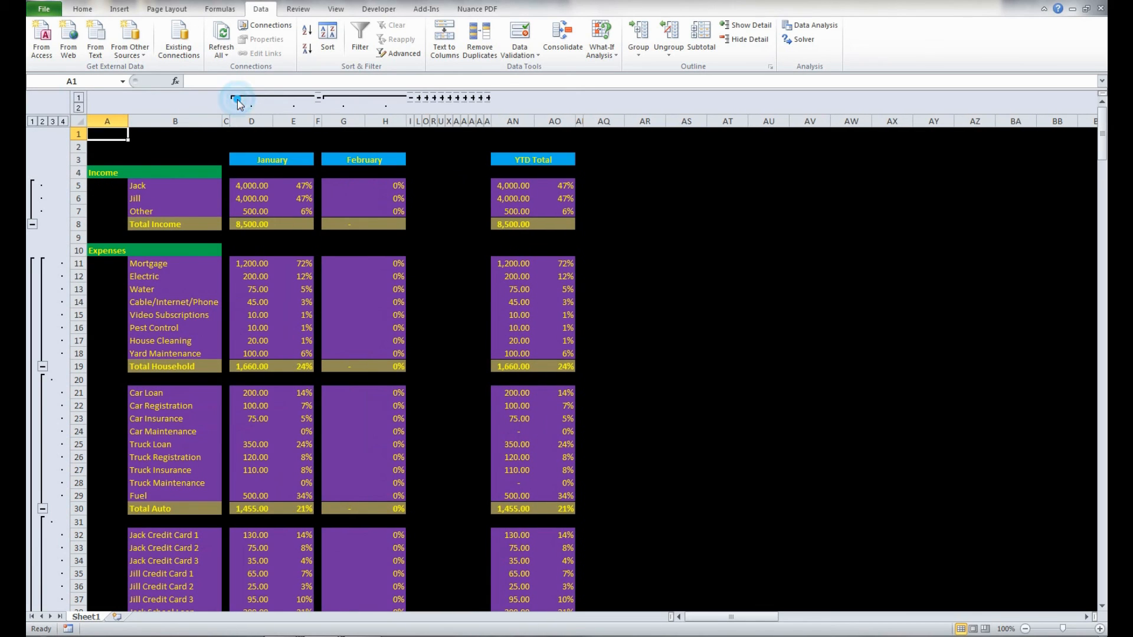
- Review the January, February and YTD Total columns from the income rows down to the Profit / (Loss) row
left_click(434, 185)
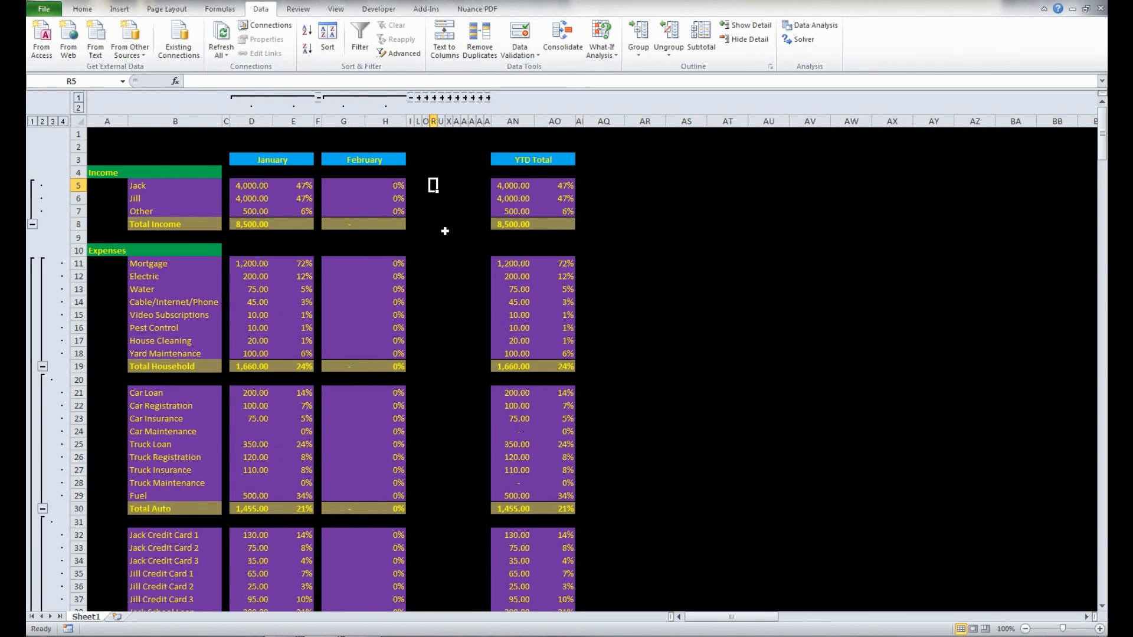
scroll(445, 230, "down", 1)
scroll(445, 232, "down", 1)
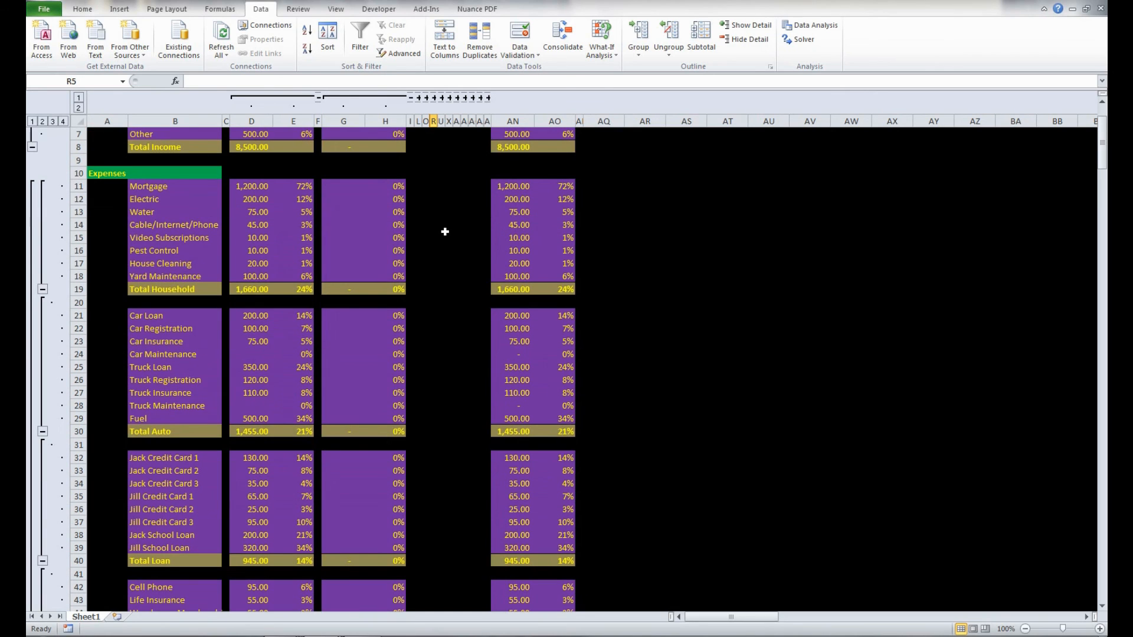
scroll(445, 232, "down", 1)
scroll(445, 232, "down", 1)
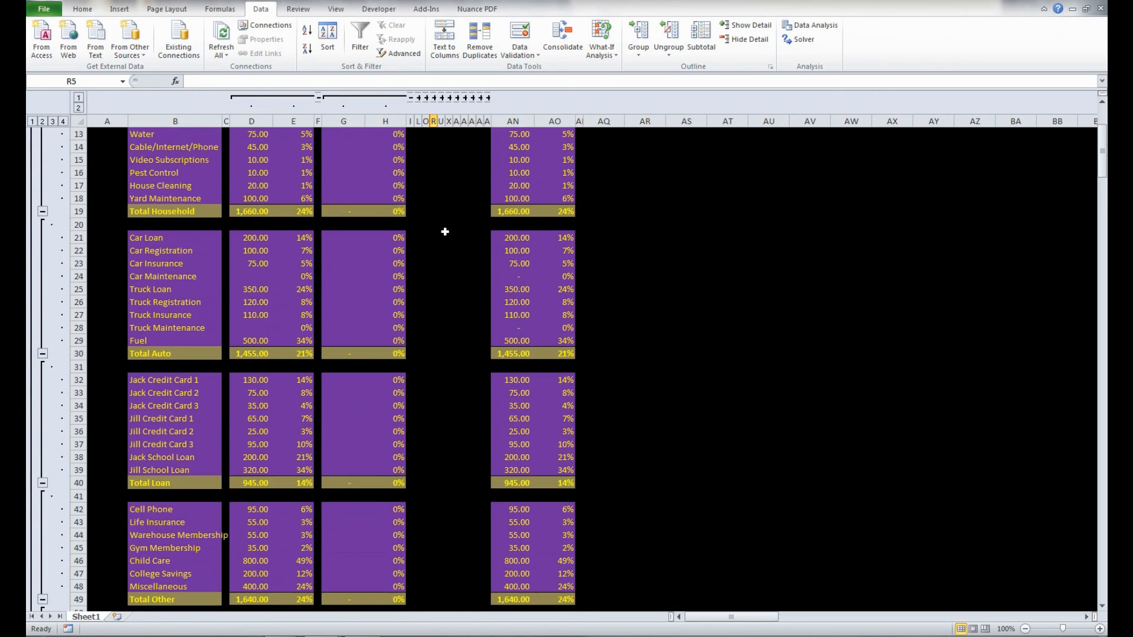
scroll(445, 232, "down", 4)
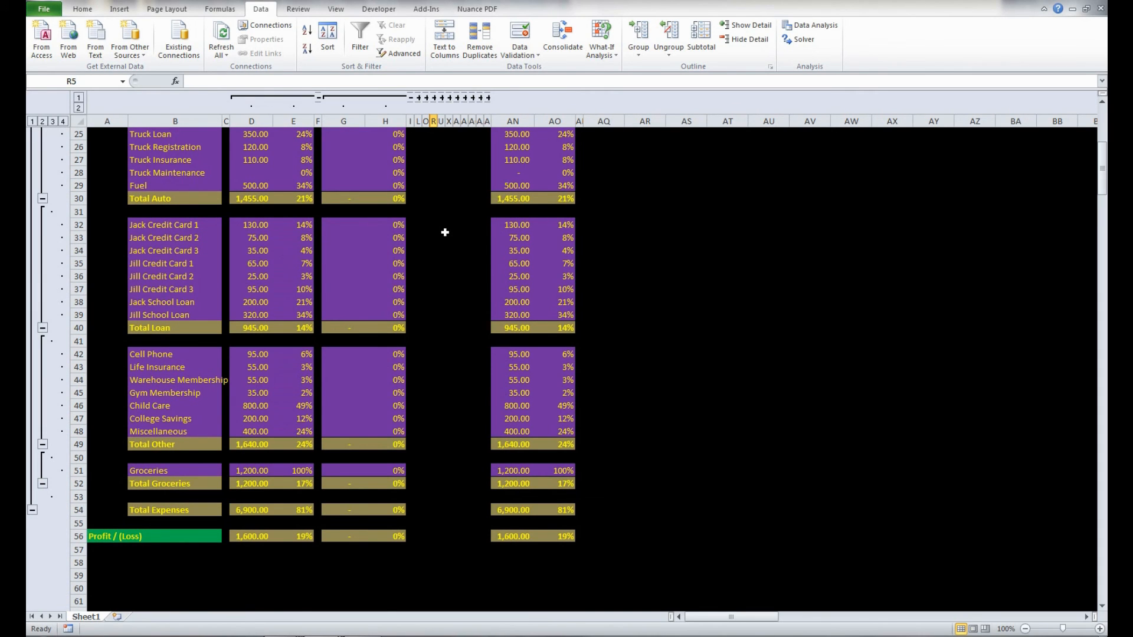
scroll(704, 608, "up", 8)
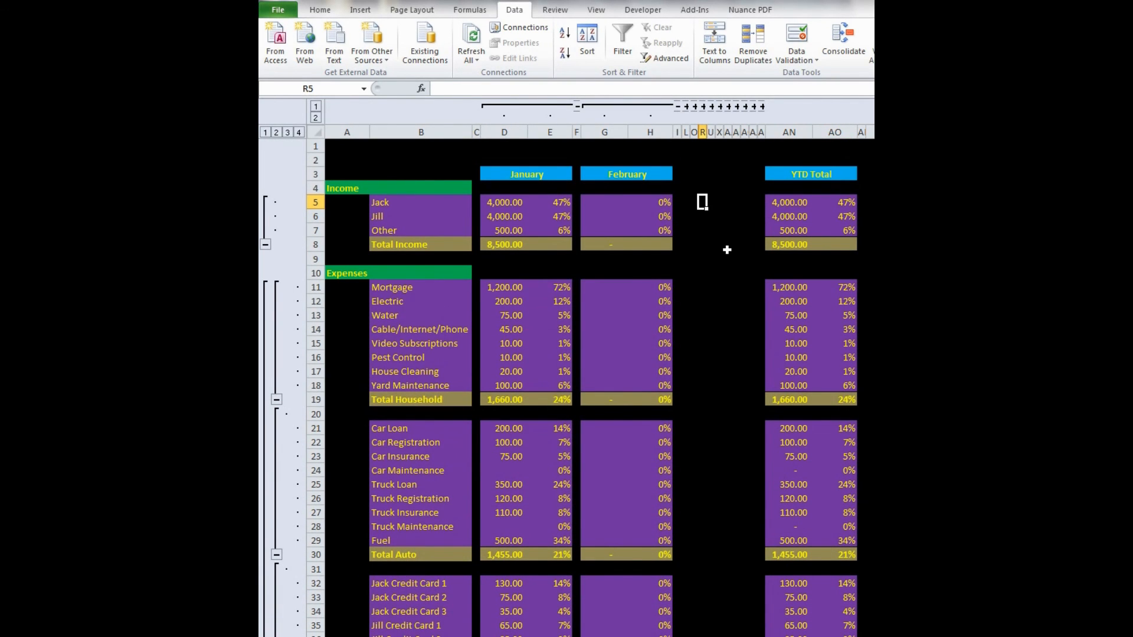
- AutoFit column B so the Warehouse Membership label fits within it, and return to cell A1
scroll(727, 251, "down", 1)
scroll(727, 250, "down", 3)
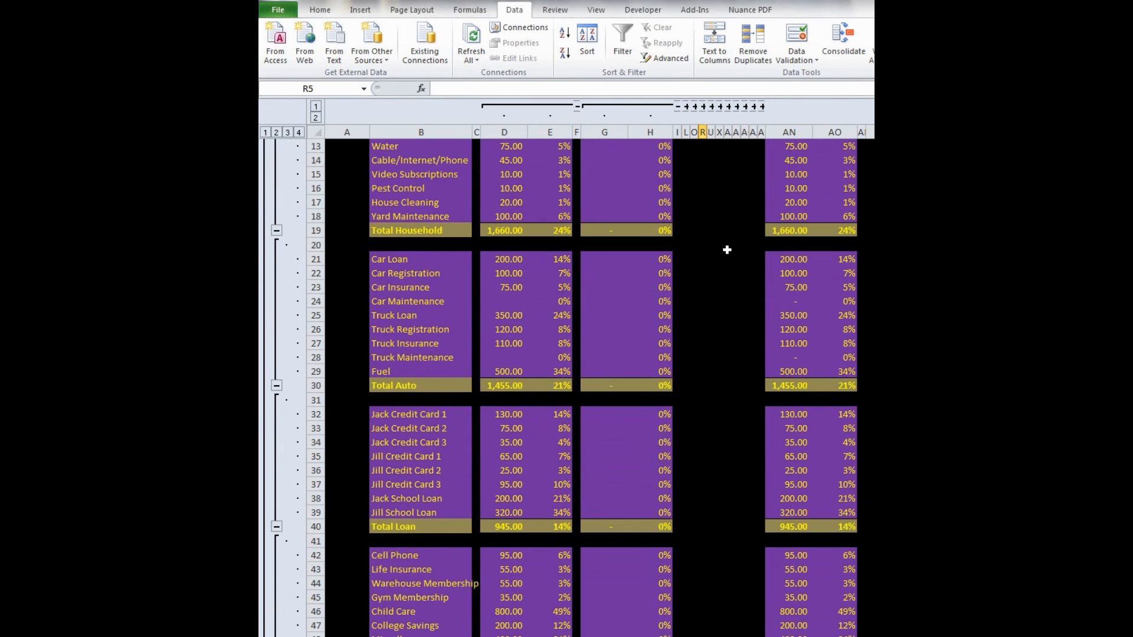
scroll(727, 250, "down", 3)
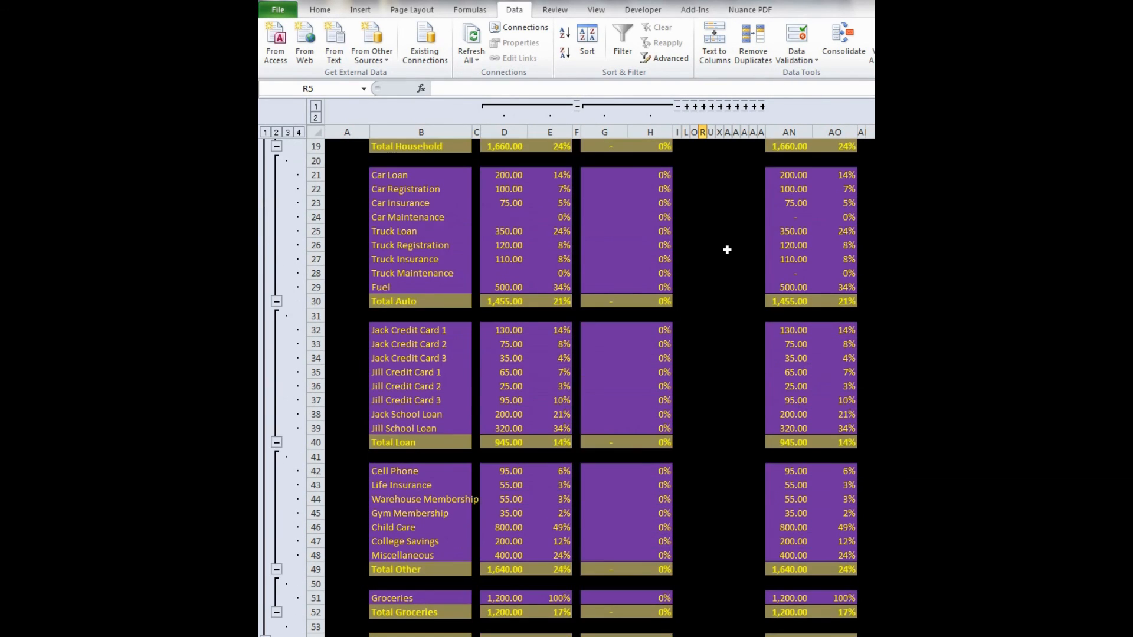
scroll(727, 250, "down", 2)
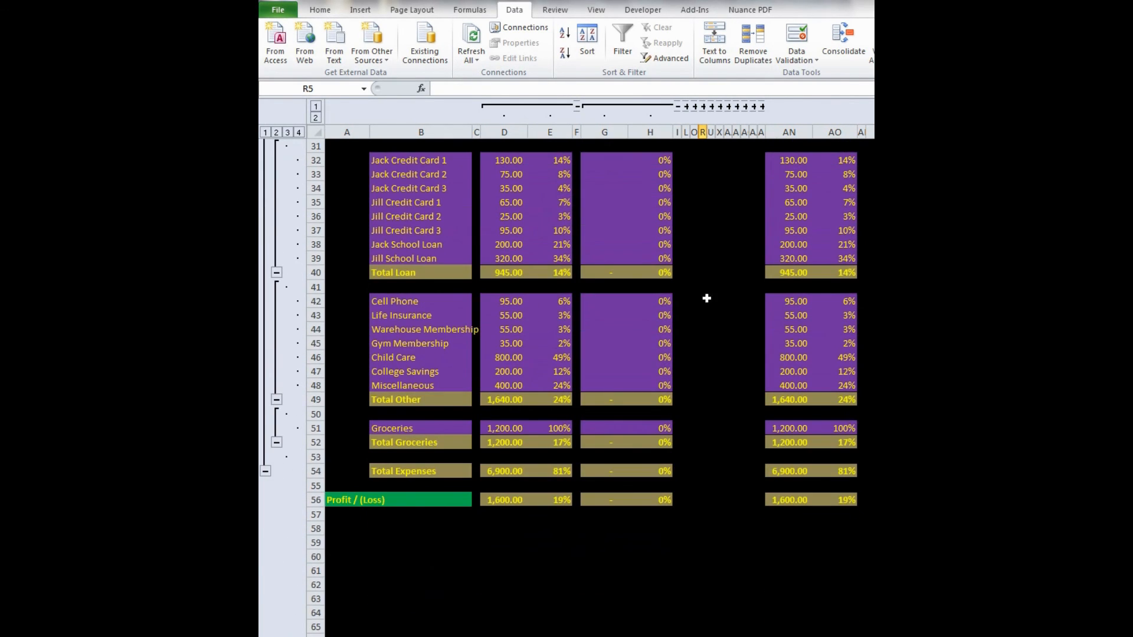
double_click(472, 132)
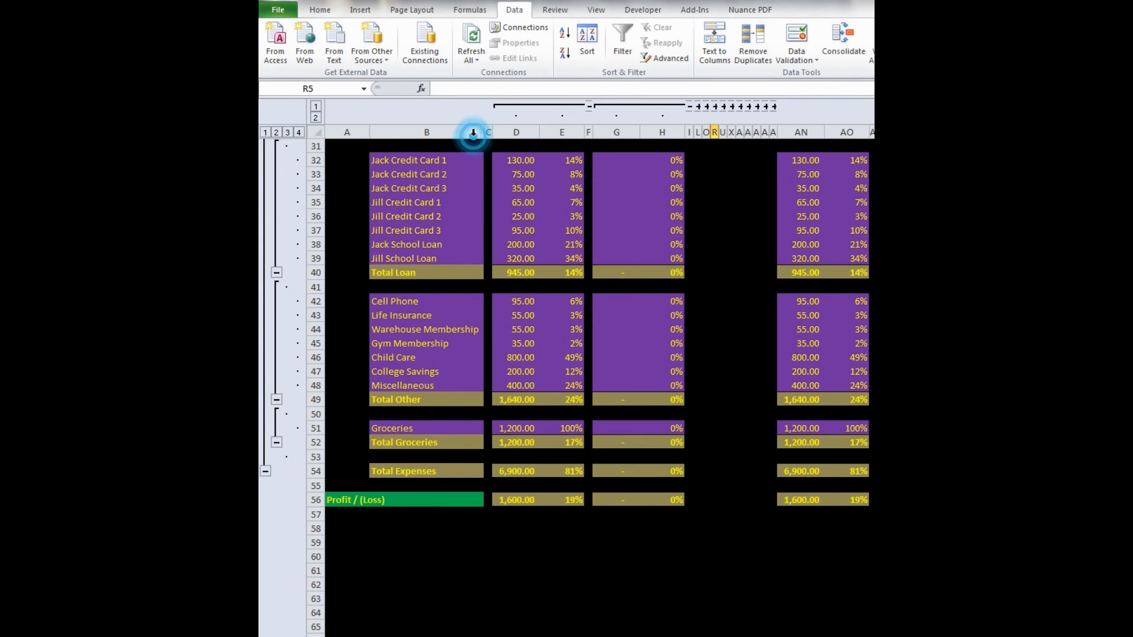
scroll(717, 328, "down", 1)
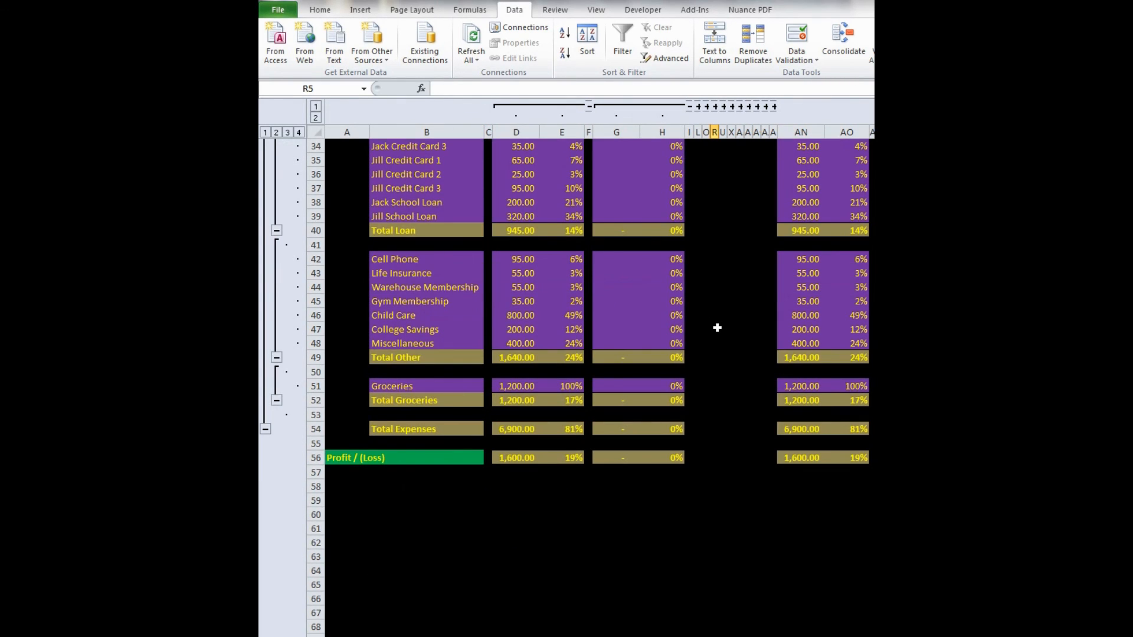
left_click(723, 329)
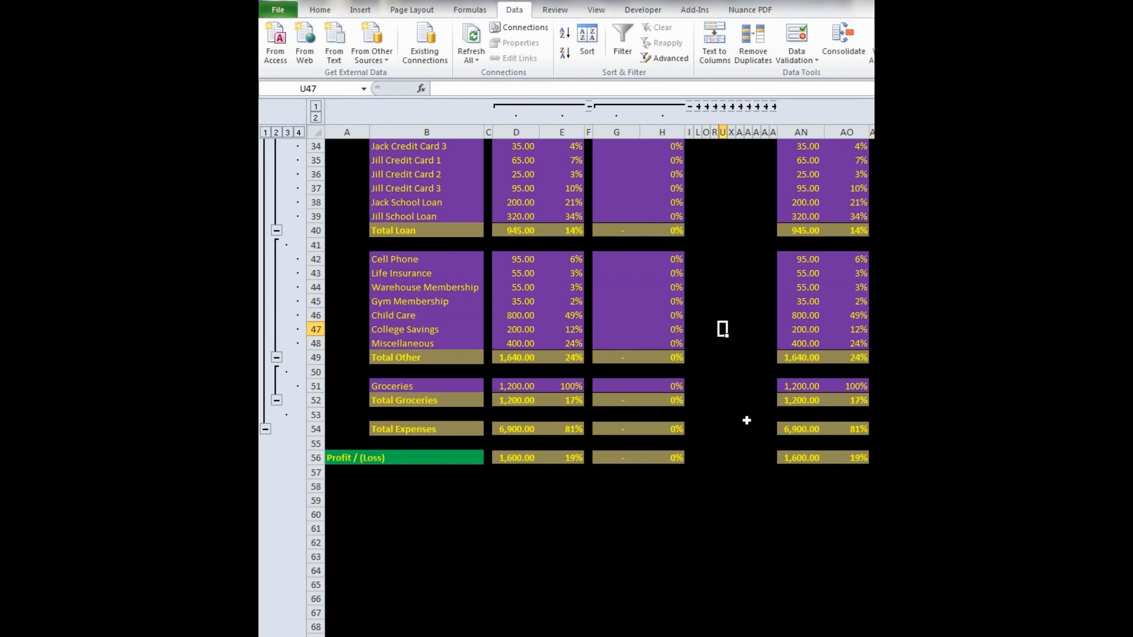
key("ctrl+Home")
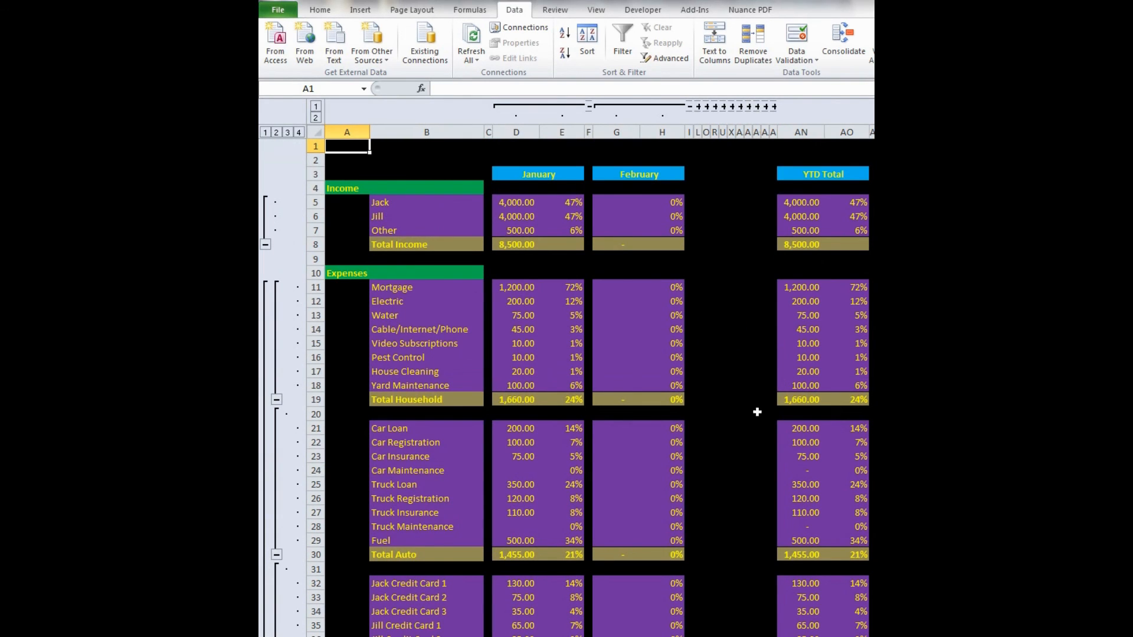